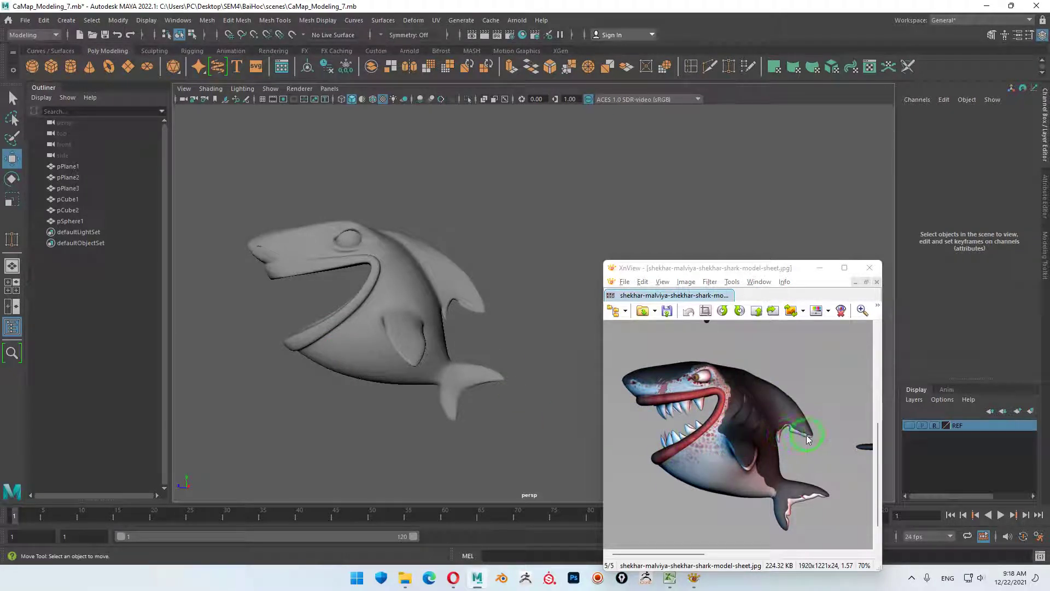
# - Select the shark body mesh, enter vertex mode, and zoom in on the head in side view
pyautogui.moveTo(339, 328)
pyautogui.keyDown('alt'); pyautogui.mouseDown()
pyautogui.moveTo(410, 305)
pyautogui.moveTo(430, 340)
pyautogui.mouseUp(); pyautogui.keyUp('alt')
pyautogui.keyDown('alt'); pyautogui.moveTo(430, 340); pyautogui.dragTo(580, 369, button='right'); pyautogui.keyUp('alt')
pyautogui.scroll(2, 701, 379)
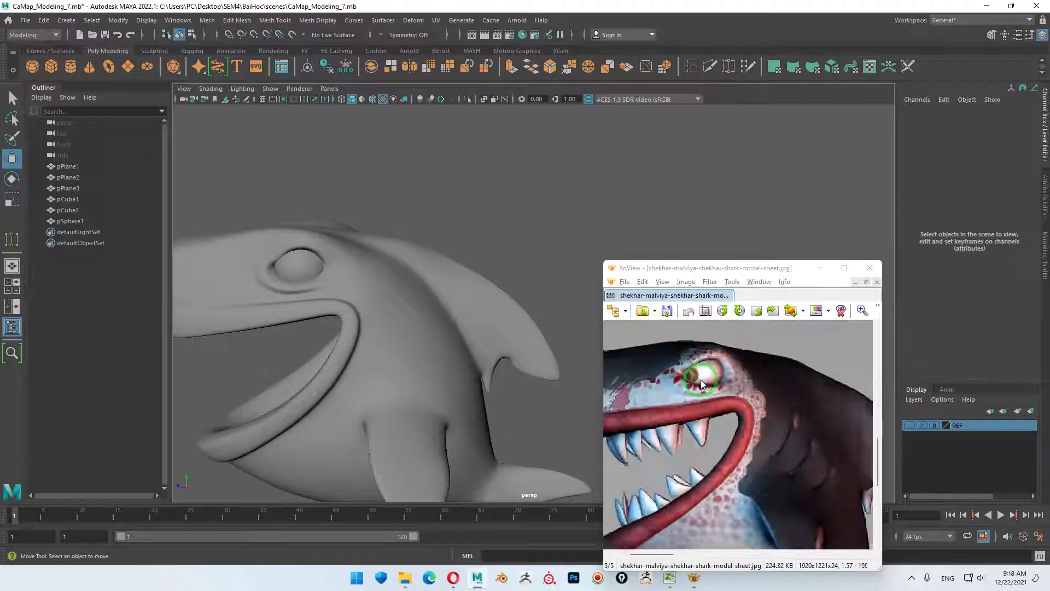
pyautogui.scroll(1, 700, 380)
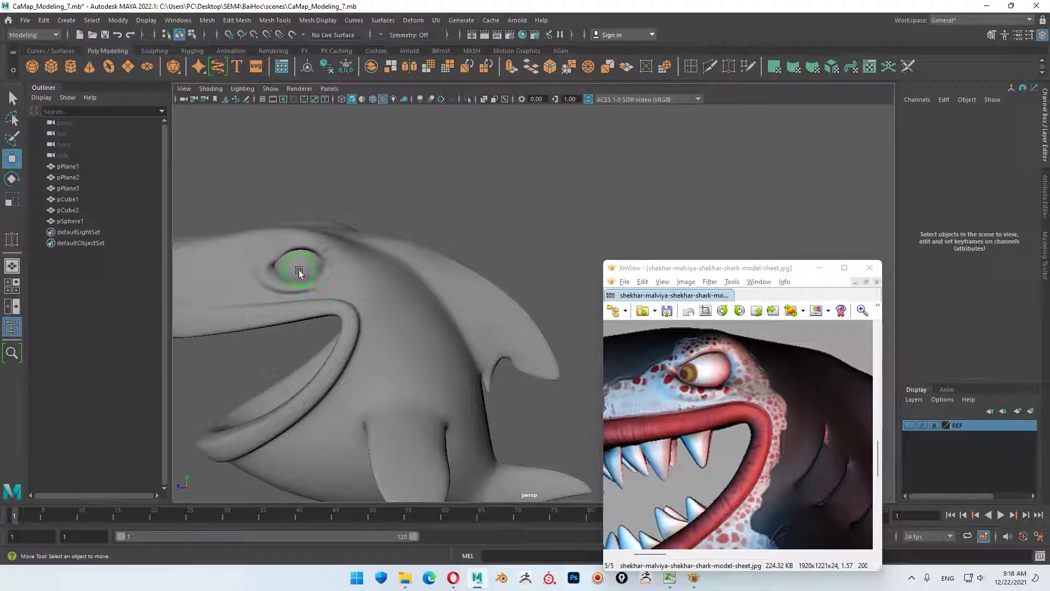
pyautogui.click(268, 269)
pyautogui.keyDown('alt'); pyautogui.moveTo(268, 269); pyautogui.dragTo(469, 285); pyautogui.keyUp('alt')
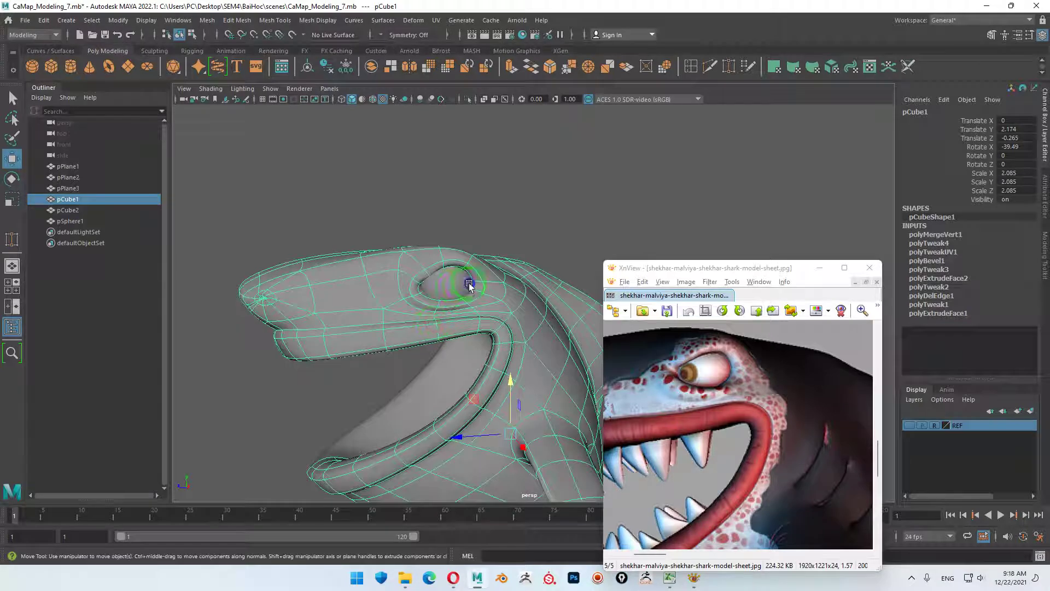
pyautogui.moveTo(469, 286); pyautogui.dragTo(416, 280, button='right')
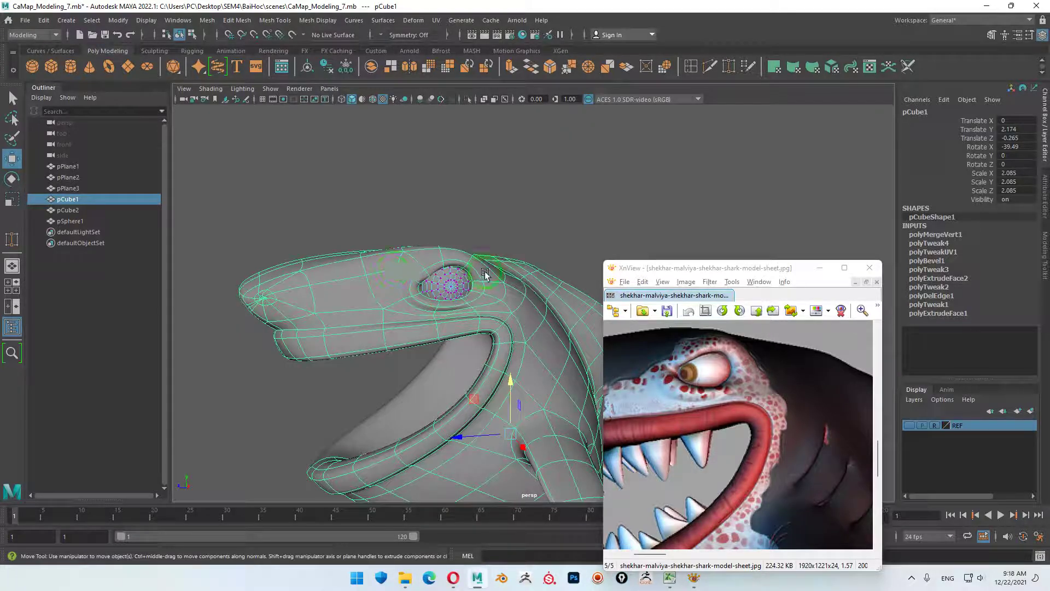
pyautogui.moveTo(498, 274)
pyautogui.mouseDown(button='right')
pyautogui.moveTo(455, 271)
pyautogui.moveTo(465, 268)
pyautogui.mouseUp(button='right')
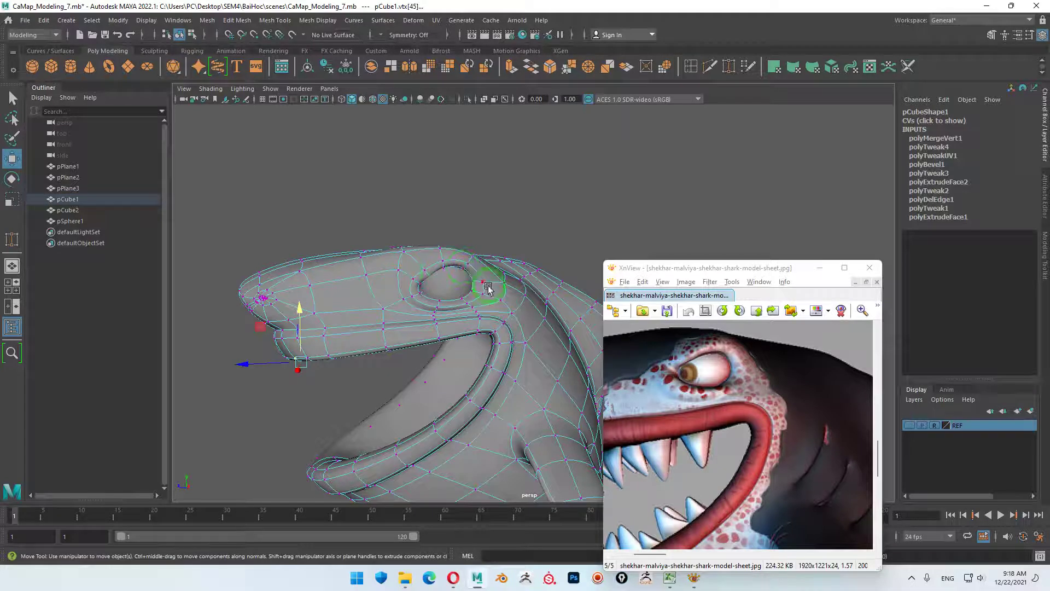
pyautogui.press('space')
pyautogui.press('space')
pyautogui.scroll(4, 409, 329)
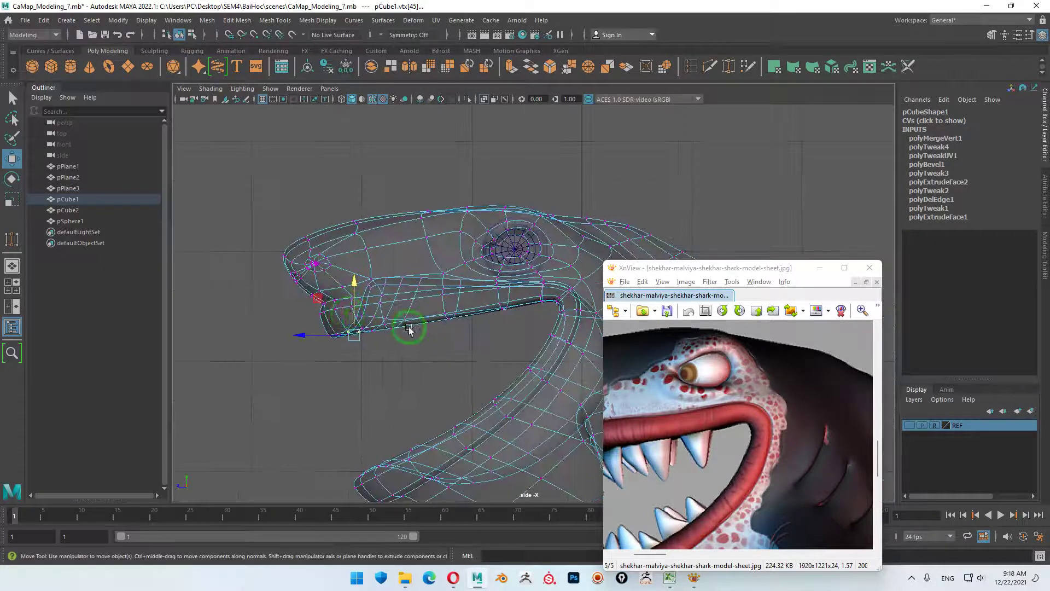
pyautogui.scroll(2, 409, 329)
pyautogui.scroll(2, 339, 363)
pyautogui.scroll(2, 394, 335)
pyautogui.scroll(2, 513, 377)
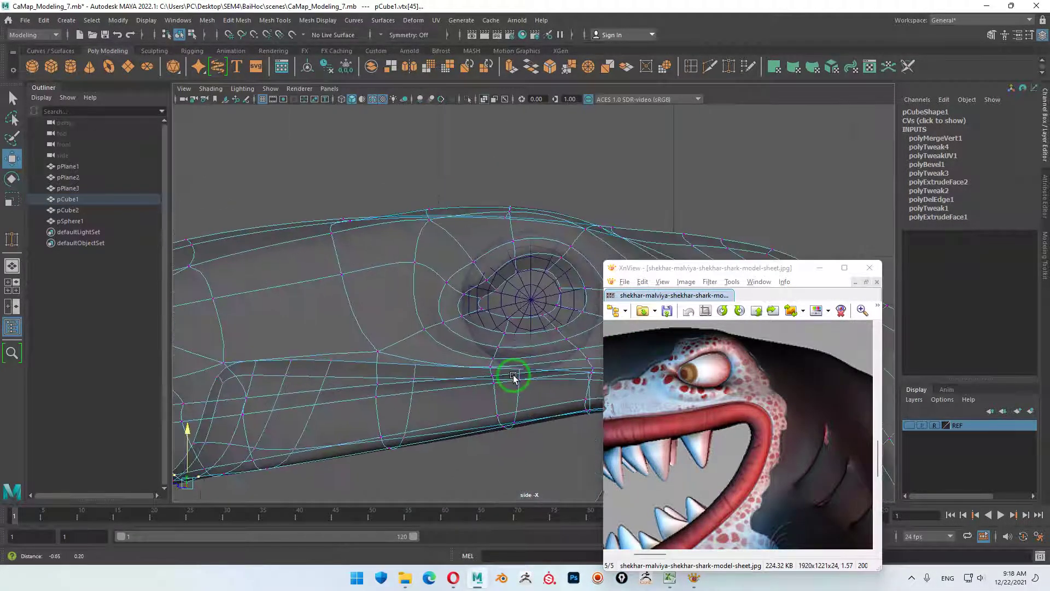
pyautogui.scroll(2, 513, 377)
# - With the low-poly cage shown, nudge four vertices above, beside and in front of the eye
pyautogui.click(399, 236)
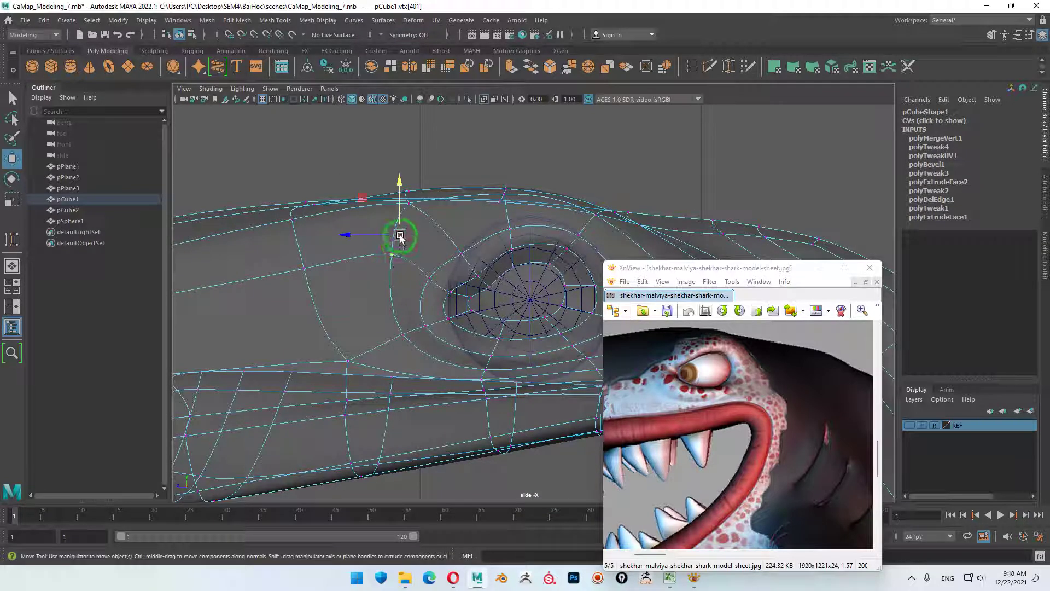
pyautogui.press('1')
pyautogui.moveTo(400, 236); pyautogui.dragTo(388, 273)
pyautogui.click(316, 257)
pyautogui.moveTo(316, 257); pyautogui.dragTo(303, 289)
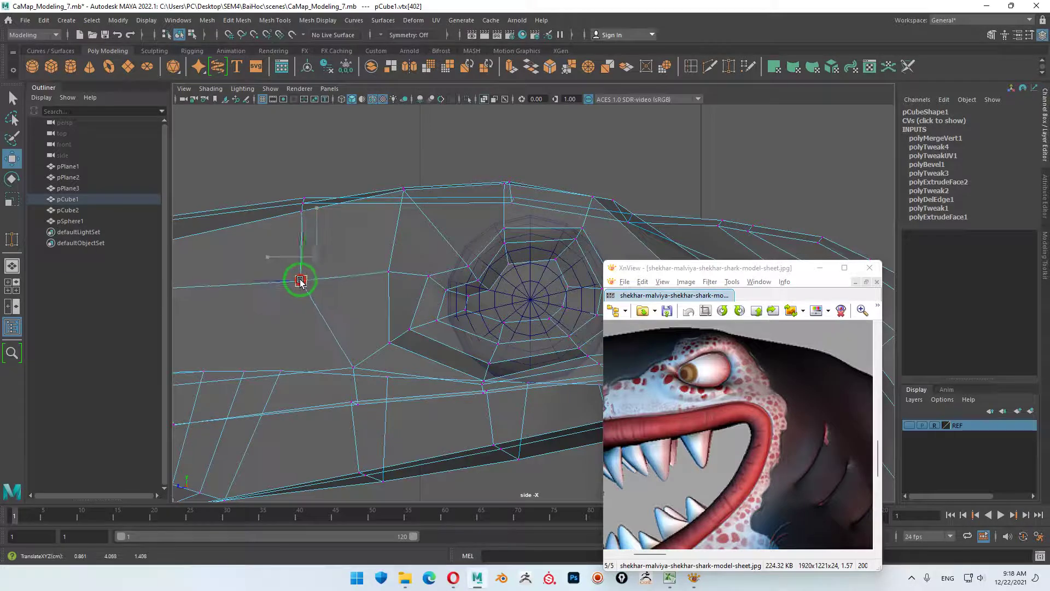
pyautogui.moveTo(340, 301)
pyautogui.keyDown('alt'); pyautogui.mouseDown(button='middle')
pyautogui.moveTo(462, 305)
pyautogui.moveTo(436, 281)
pyautogui.mouseUp(button='middle'); pyautogui.keyUp('alt')
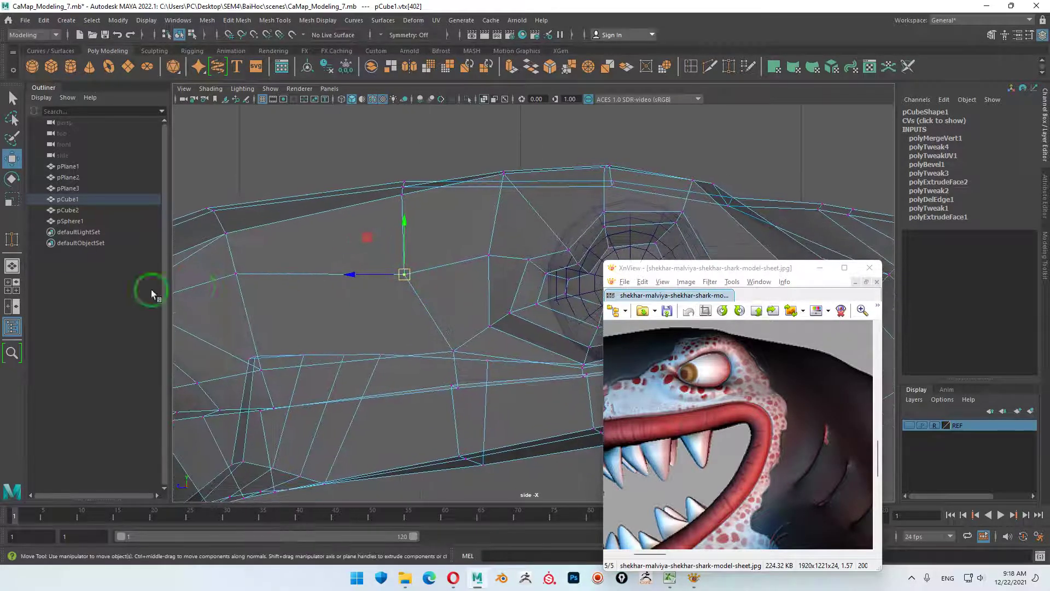
pyautogui.click(229, 268)
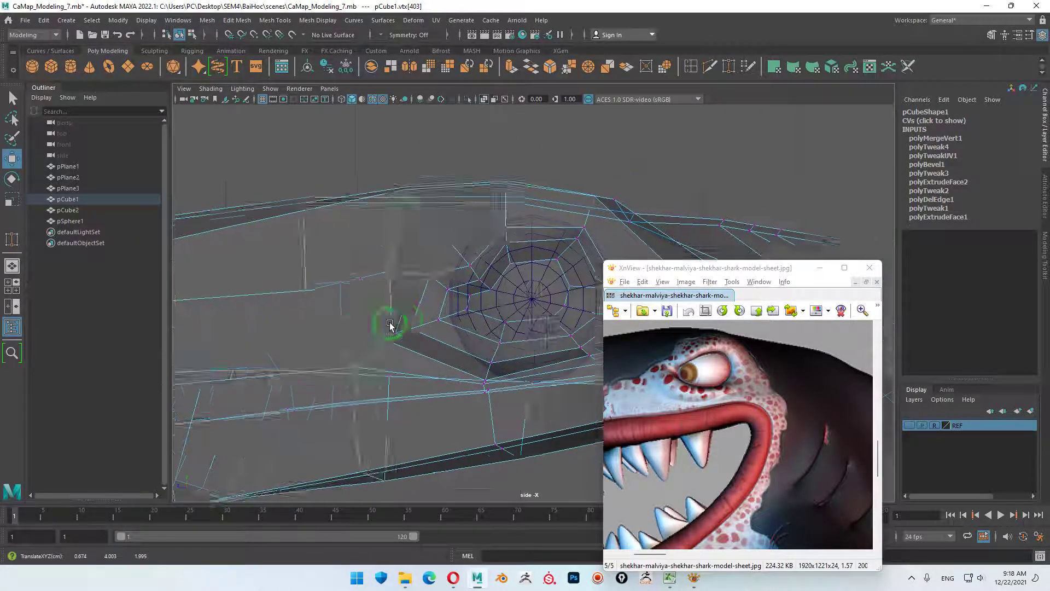
pyautogui.keyDown('alt'); pyautogui.moveTo(234, 288); pyautogui.dragTo(367, 310, button='middle'); pyautogui.keyUp('alt')
pyautogui.moveTo(368, 312); pyautogui.dragTo(359, 304)
pyautogui.click(323, 288)
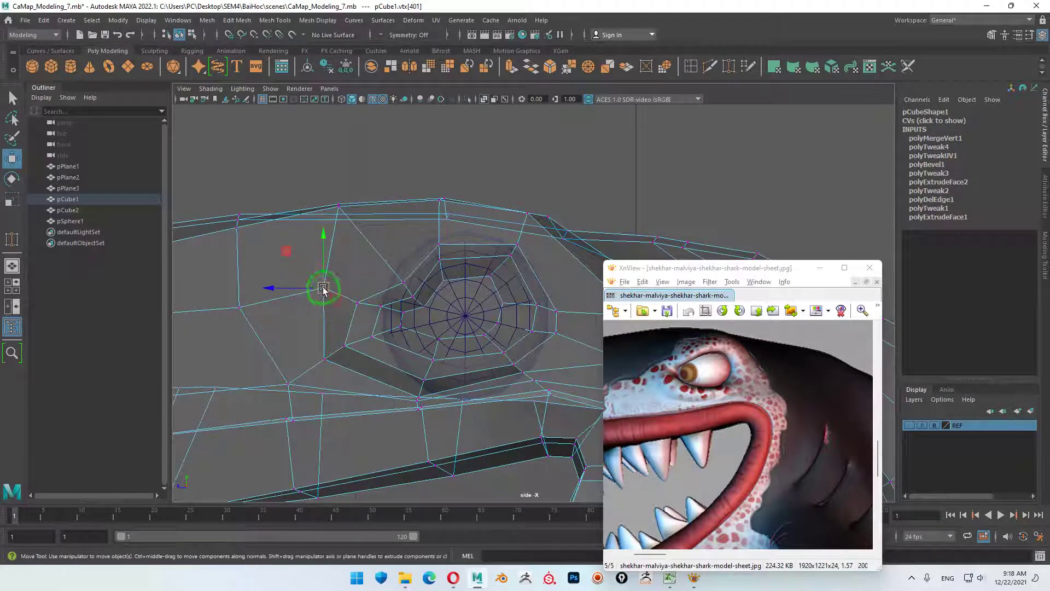
pyautogui.moveTo(324, 289)
pyautogui.mouseDown()
pyautogui.moveTo(390, 315)
pyautogui.moveTo(499, 322)
pyautogui.moveTo(506, 345)
pyautogui.moveTo(569, 370)
pyautogui.moveTo(445, 363)
pyautogui.mouseUp()
# - Check the smoothed result in perspective, then reselect the body and show its low-poly cage
pyautogui.press('space')
pyautogui.press('space')
pyautogui.scroll(3, 445, 364)
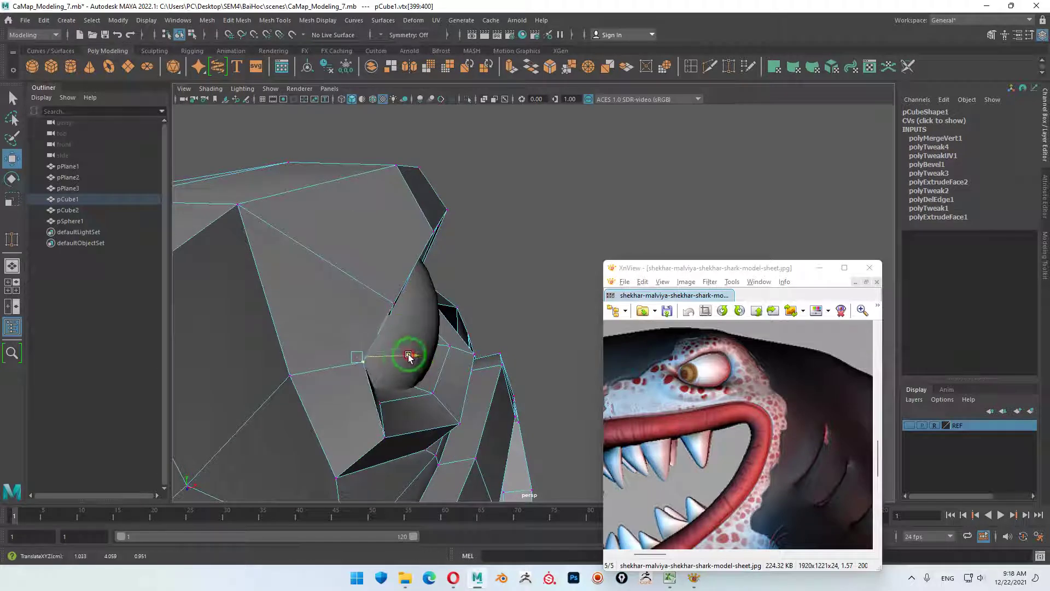
pyautogui.moveTo(402, 358)
pyautogui.keyDown('alt'); pyautogui.mouseDown()
pyautogui.moveTo(419, 372)
pyautogui.moveTo(375, 368)
pyautogui.moveTo(521, 364)
pyautogui.moveTo(441, 359)
pyautogui.moveTo(409, 372)
pyautogui.moveTo(452, 358)
pyautogui.moveTo(445, 368)
pyautogui.mouseUp(); pyautogui.keyUp('alt')
pyautogui.press('3')
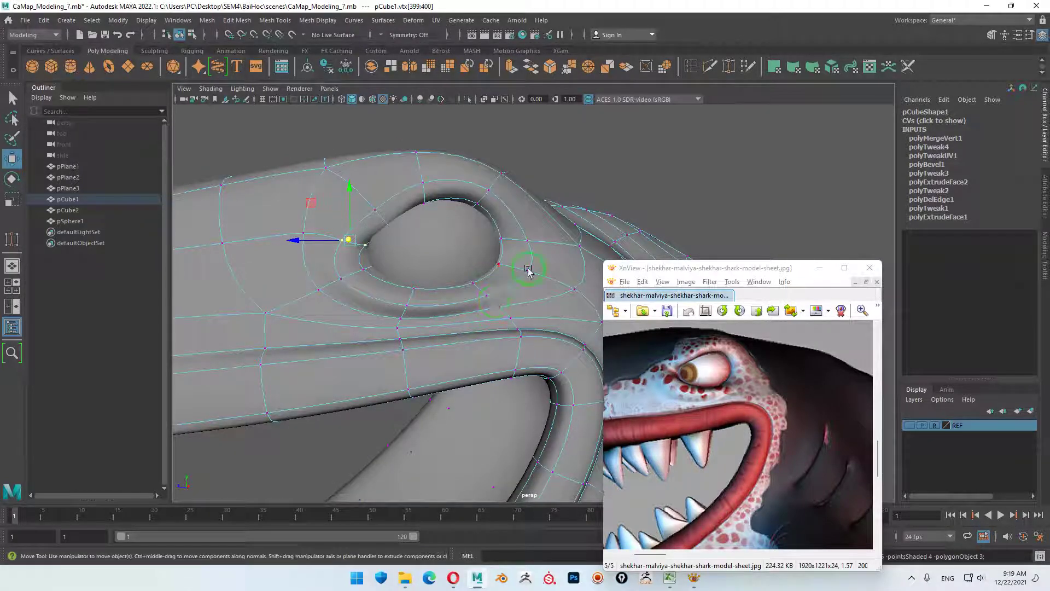
pyautogui.moveTo(528, 269); pyautogui.dragTo(605, 222, button='right')
pyautogui.click(720, 165)
pyautogui.moveTo(720, 165)
pyautogui.keyDown('alt'); pyautogui.mouseDown()
pyautogui.moveTo(361, 321)
pyautogui.moveTo(458, 299)
pyautogui.moveTo(457, 328)
pyautogui.moveTo(551, 352)
pyautogui.moveTo(454, 331)
pyautogui.moveTo(488, 335)
pyautogui.moveTo(424, 307)
pyautogui.moveTo(361, 314)
pyautogui.moveTo(534, 293)
pyautogui.moveTo(540, 241)
pyautogui.mouseUp(); pyautogui.keyUp('alt')
pyautogui.click(454, 331)
pyautogui.press('1')
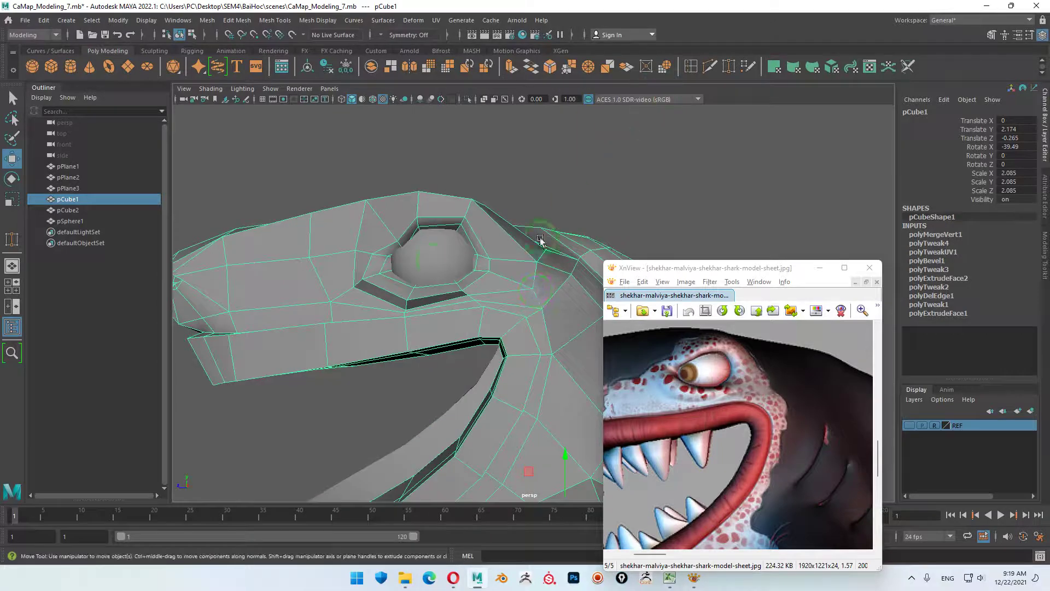
# - Put the eye sphere on a new display layer, layer1, and hide it
pyautogui.click(427, 257)
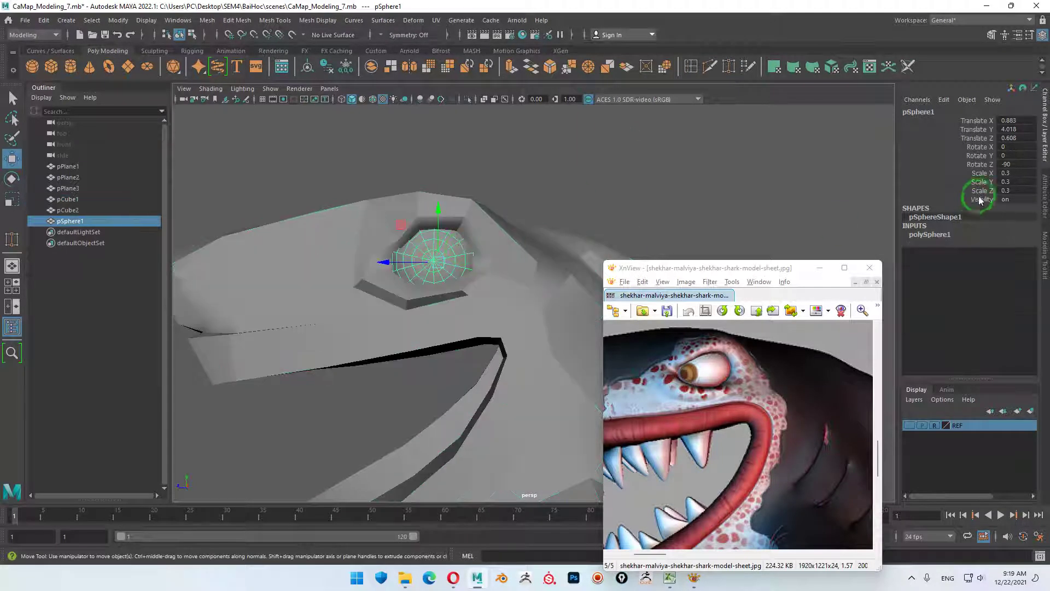
pyautogui.click(1030, 410)
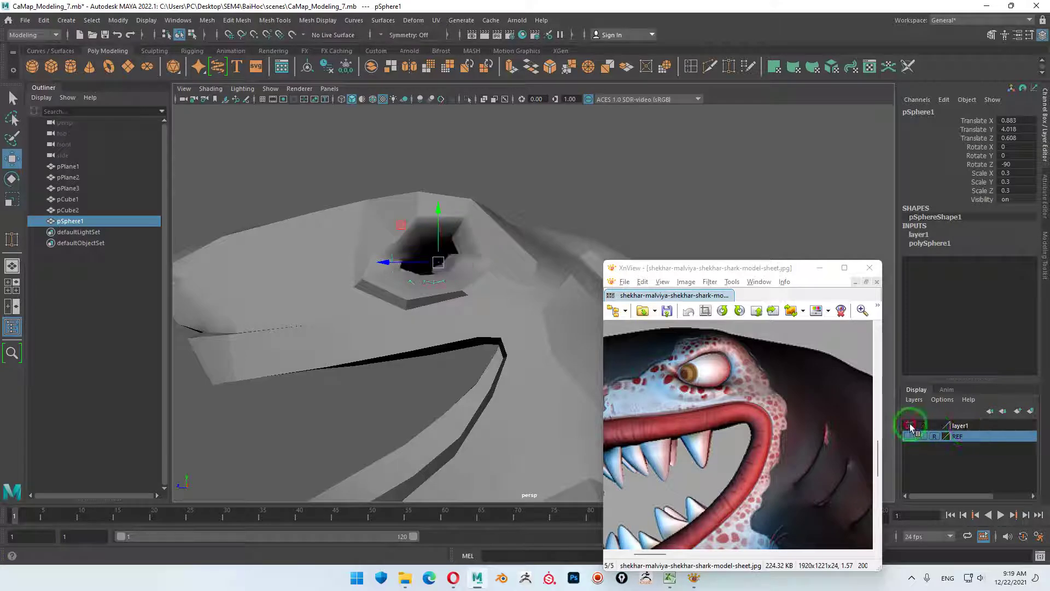
pyautogui.click(910, 425)
pyautogui.moveTo(457, 265)
pyautogui.keyDown('alt'); pyautogui.mouseDown()
pyautogui.moveTo(422, 286)
pyautogui.moveTo(529, 236)
pyautogui.moveTo(512, 361)
pyautogui.moveTo(428, 362)
pyautogui.moveTo(480, 320)
pyautogui.moveTo(468, 351)
pyautogui.moveTo(499, 352)
pyautogui.moveTo(492, 363)
pyautogui.moveTo(446, 335)
pyautogui.moveTo(352, 251)
pyautogui.mouseUp(); pyautogui.keyUp('alt')
# - Select an edge on the empty eye-socket rim and slide it left toward a vertex
pyautogui.click(529, 236)
pyautogui.moveTo(350, 250); pyautogui.dragTo(355, 220, button='right')
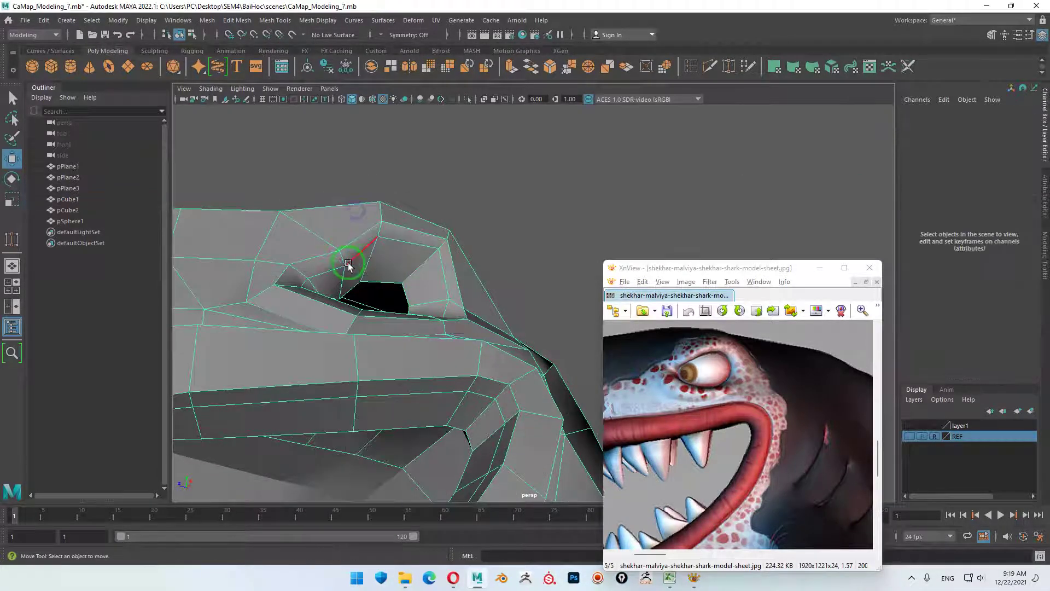
pyautogui.click(342, 261)
pyautogui.moveTo(342, 261)
pyautogui.keyDown('alt'); pyautogui.mouseDown()
pyautogui.moveTo(411, 327)
pyautogui.moveTo(469, 305)
pyautogui.moveTo(558, 358)
pyautogui.moveTo(453, 328)
pyautogui.moveTo(429, 345)
pyautogui.moveTo(438, 335)
pyautogui.mouseUp(); pyautogui.keyUp('alt')
pyautogui.scroll(5, 417, 317)
pyautogui.moveTo(443, 331); pyautogui.dragTo(363, 300, button='middle')
pyautogui.keyDown('alt'); pyautogui.moveTo(363, 300); pyautogui.dragTo(481, 363); pyautogui.keyUp('alt')
pyautogui.keyDown('alt'); pyautogui.moveTo(481, 363); pyautogui.dragTo(366, 308, button='right'); pyautogui.keyUp('alt')
pyautogui.moveTo(366, 308)
pyautogui.keyDown('alt'); pyautogui.mouseDown()
pyautogui.moveTo(530, 352)
pyautogui.moveTo(520, 347)
pyautogui.mouseUp(); pyautogui.keyUp('alt')
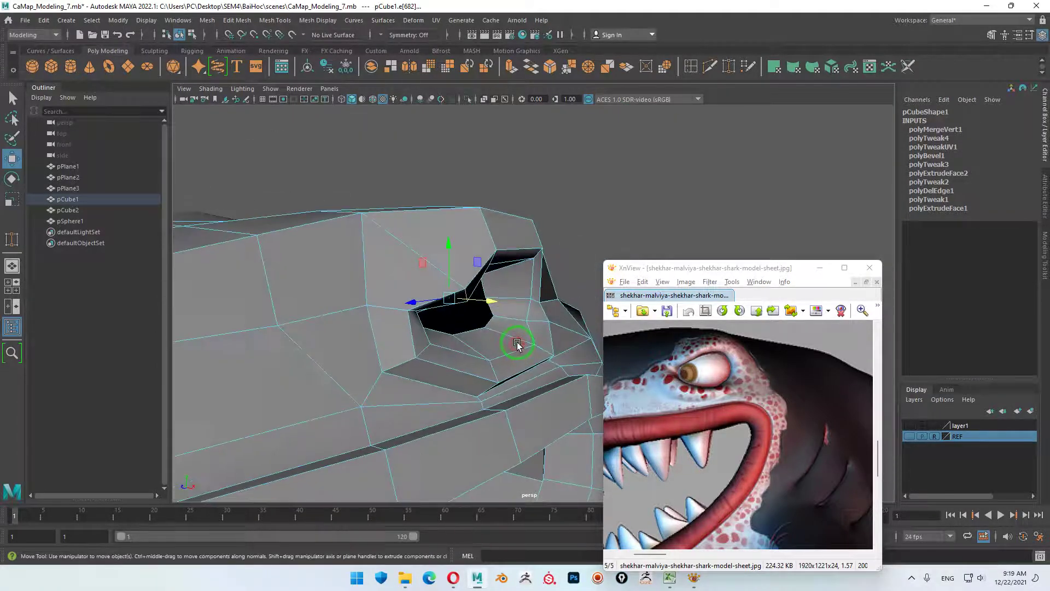
# - Unhide layer1, turn on smooth preview (3), deselect, and zoom out on the whole shark
pyautogui.click(909, 425)
pyautogui.keyDown('alt'); pyautogui.moveTo(482, 307); pyautogui.dragTo(512, 298); pyautogui.keyUp('alt')
pyautogui.press('3')
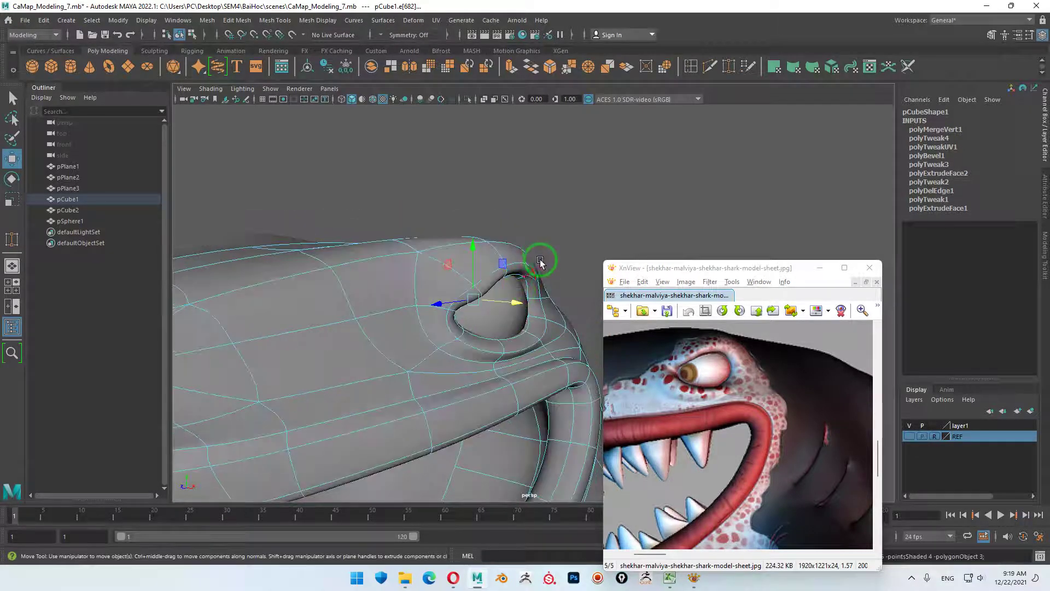
pyautogui.moveTo(536, 244); pyautogui.dragTo(539, 219, button='right')
pyautogui.click(621, 199)
pyautogui.moveTo(556, 340)
pyautogui.keyDown('alt'); pyautogui.mouseDown()
pyautogui.moveTo(459, 333)
pyautogui.moveTo(499, 329)
pyautogui.moveTo(460, 307)
pyautogui.moveTo(481, 370)
pyautogui.moveTo(520, 361)
pyautogui.moveTo(514, 418)
pyautogui.moveTo(501, 403)
pyautogui.moveTo(505, 387)
pyautogui.moveTo(515, 422)
pyautogui.moveTo(452, 312)
pyautogui.moveTo(434, 322)
pyautogui.moveTo(549, 333)
pyautogui.mouseUp(); pyautogui.keyUp('alt')
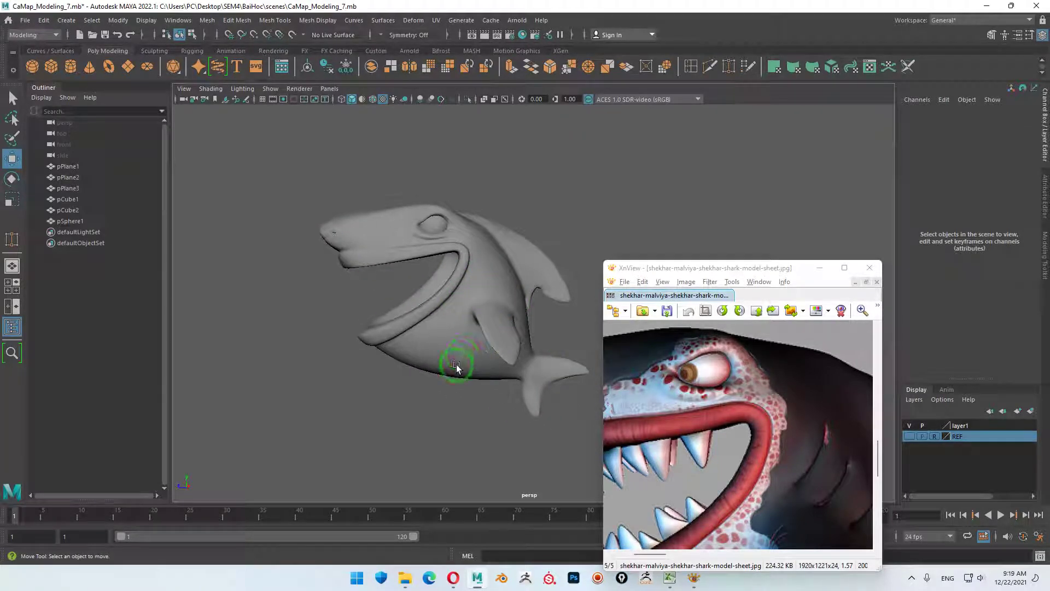
# - Orbit the shark in Maya and pan and zoom the XnView reference across the body and fin
pyautogui.moveTo(452, 363); pyautogui.dragTo(498, 357)
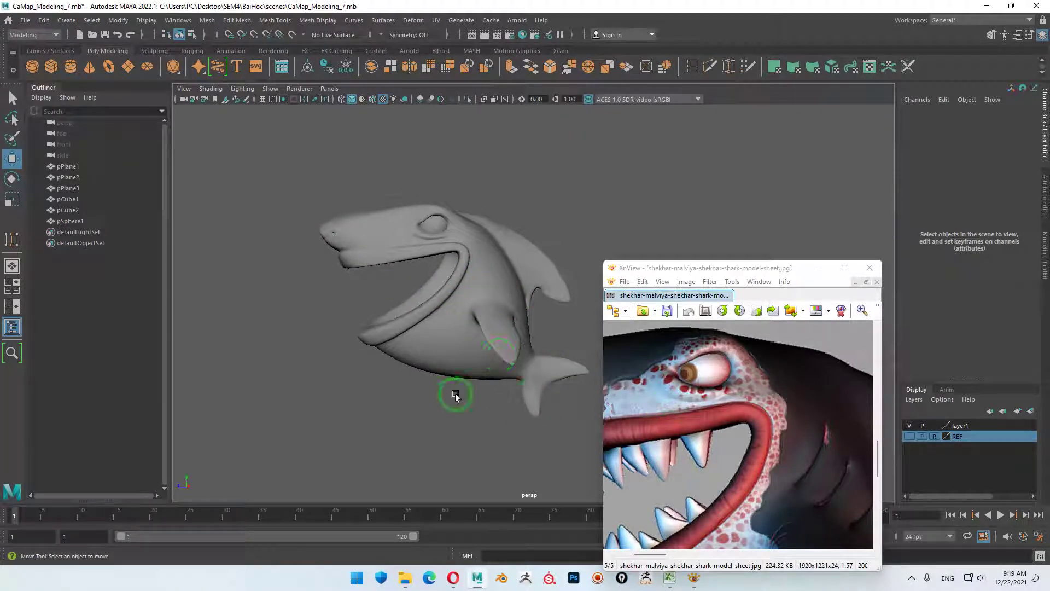
pyautogui.moveTo(452, 392)
pyautogui.keyDown('alt'); pyautogui.mouseDown()
pyautogui.moveTo(468, 382)
pyautogui.moveTo(481, 403)
pyautogui.moveTo(504, 387)
pyautogui.moveTo(503, 361)
pyautogui.mouseUp(); pyautogui.keyUp('alt')
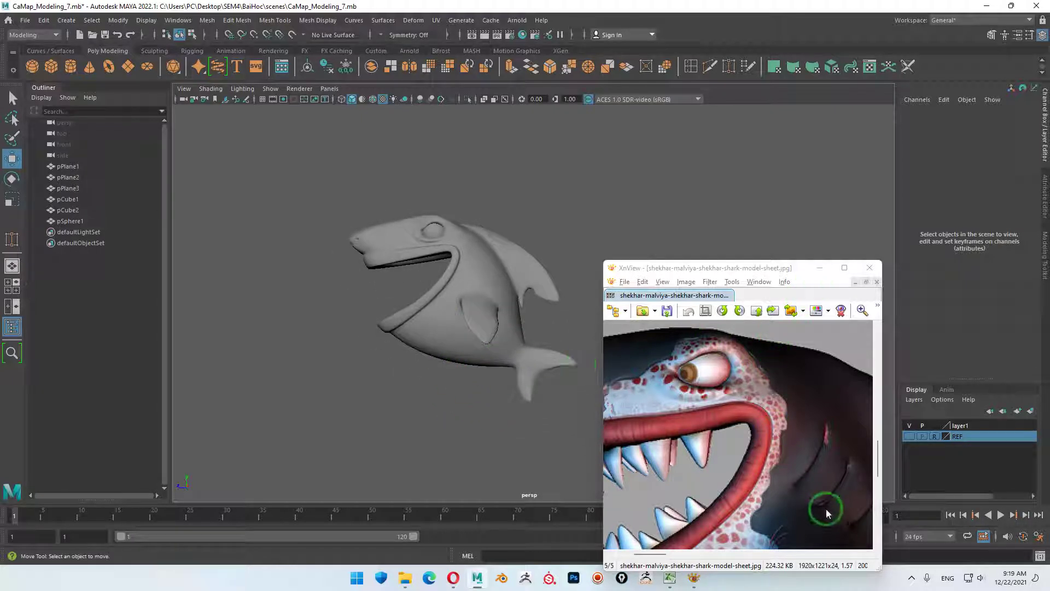
pyautogui.moveTo(823, 507); pyautogui.dragTo(715, 438)
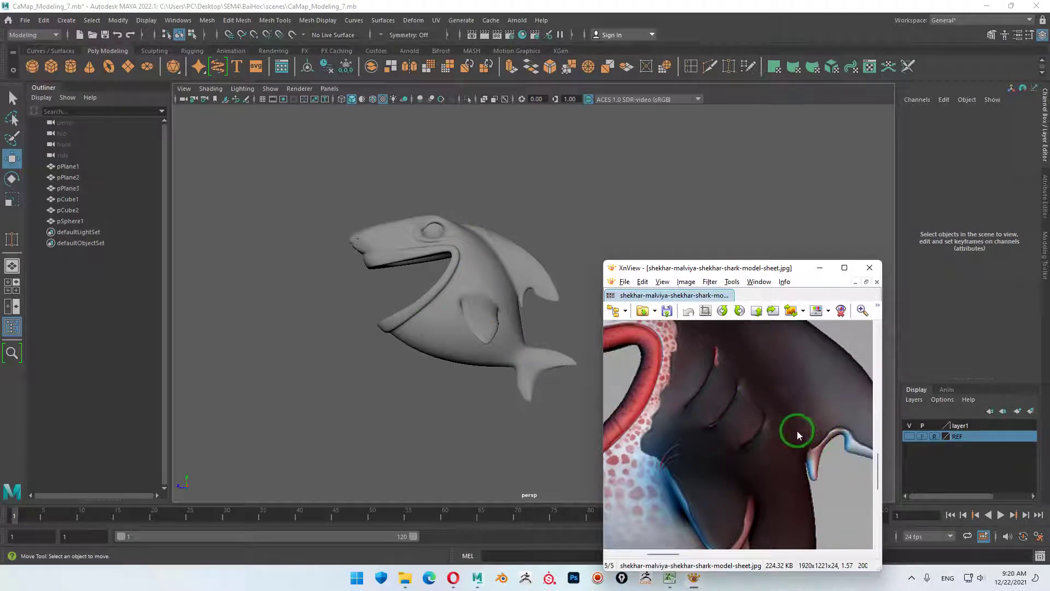
pyautogui.scroll(-3, 797, 431)
pyautogui.scroll(2, 674, 375)
pyautogui.scroll(1, 671, 417)
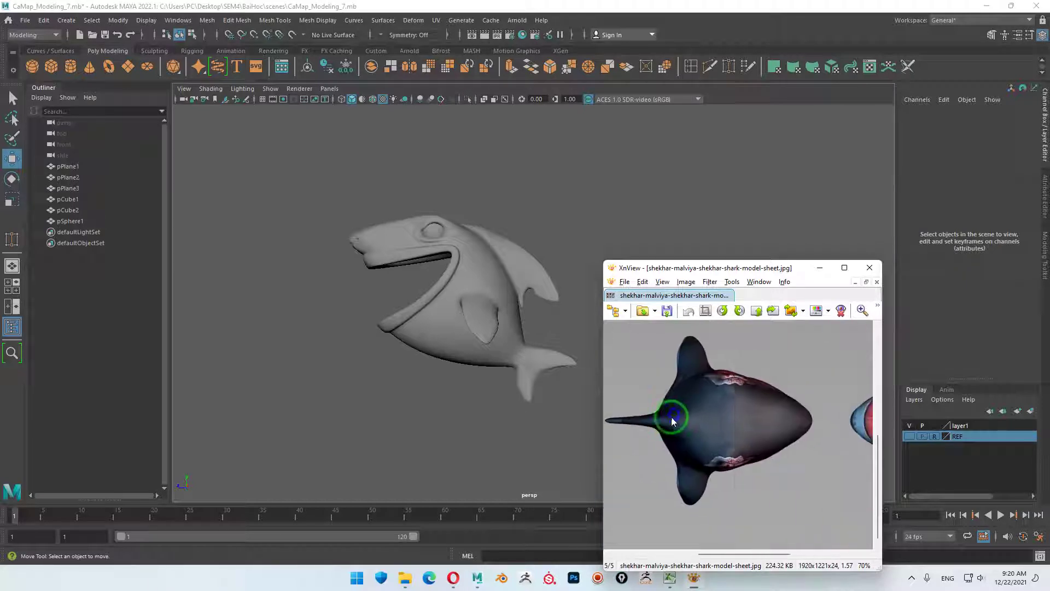
pyautogui.scroll(1, 741, 448)
pyautogui.scroll(1, 750, 437)
pyautogui.scroll(1, 765, 465)
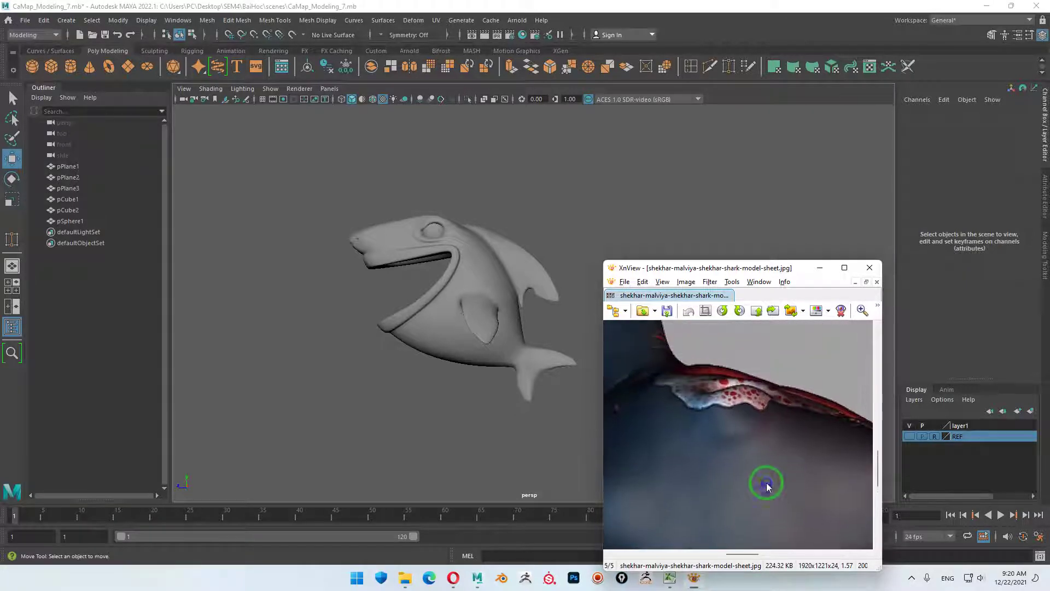
pyautogui.scroll(-1, 673, 424)
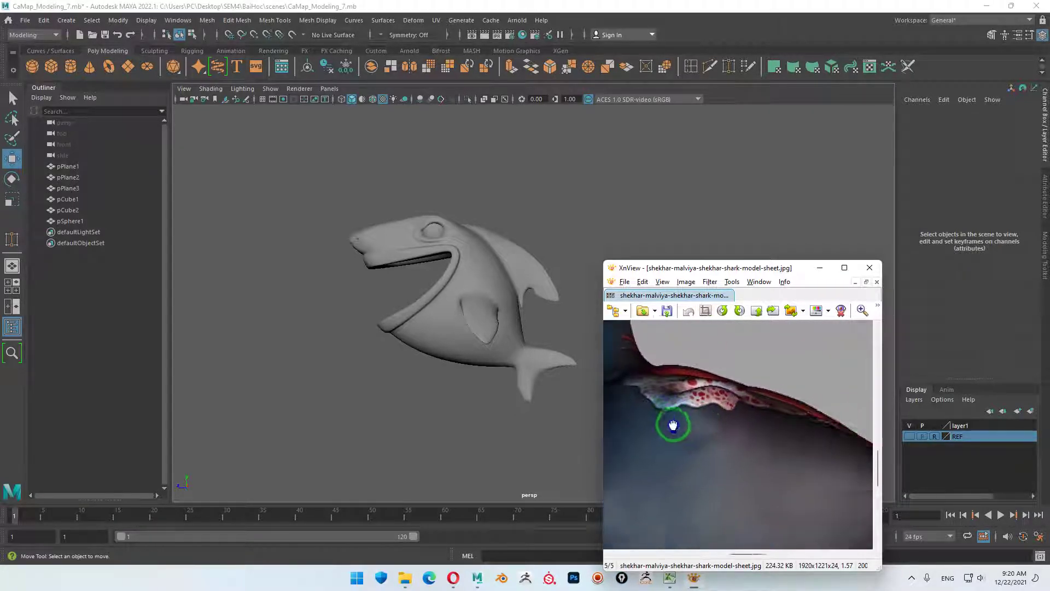
pyautogui.scroll(-1, 701, 426)
pyautogui.moveTo(701, 425)
pyautogui.mouseDown()
pyautogui.moveTo(769, 432)
pyautogui.moveTo(754, 404)
pyautogui.mouseUp()
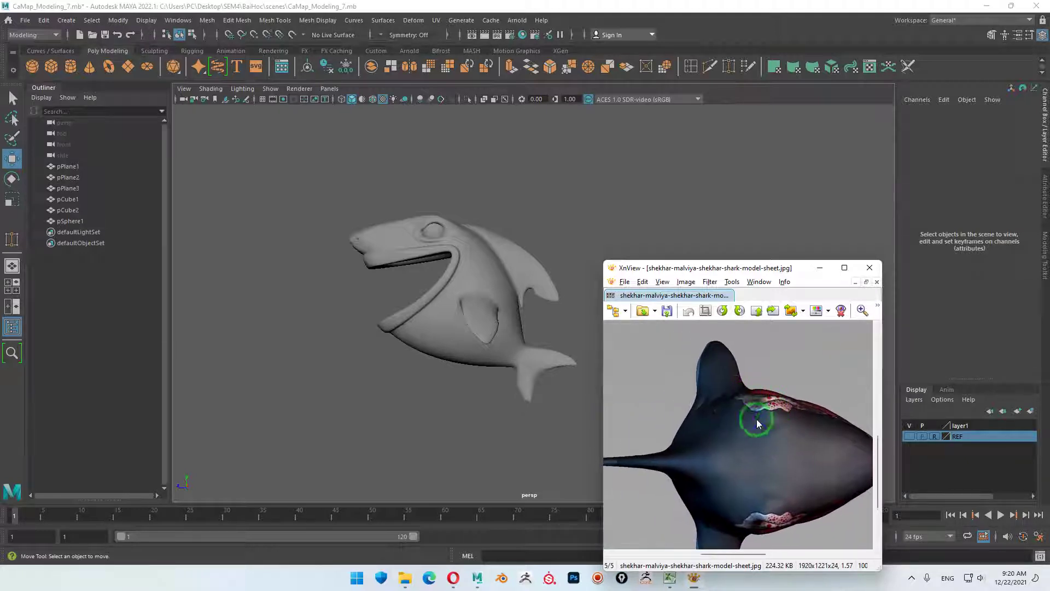
pyautogui.scroll(-1, 773, 401)
pyautogui.scroll(-1, 746, 377)
pyautogui.scroll(2, 744, 366)
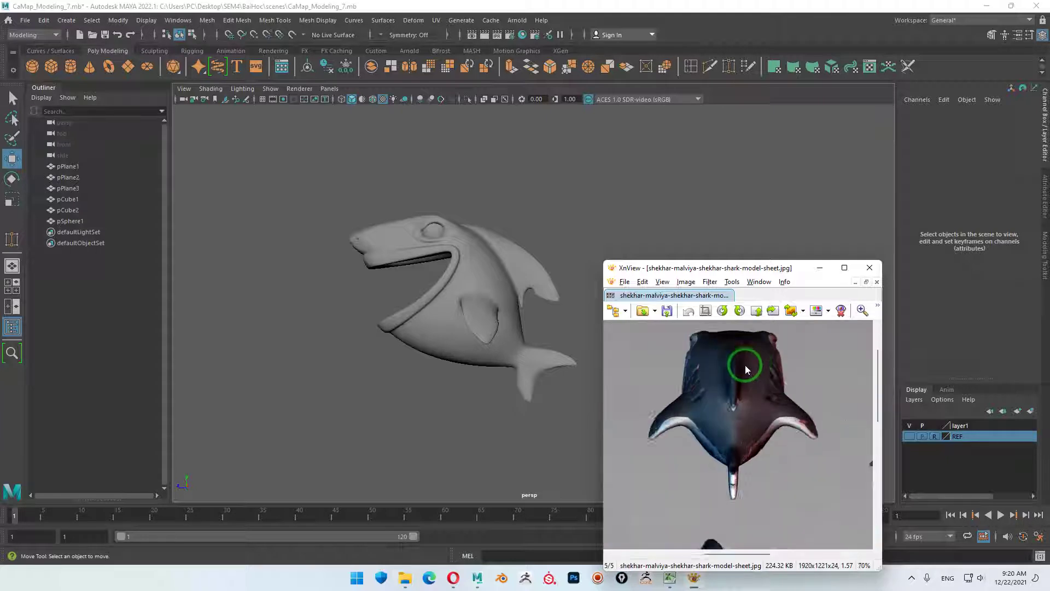
pyautogui.scroll(1, 745, 368)
pyautogui.scroll(2, 751, 424)
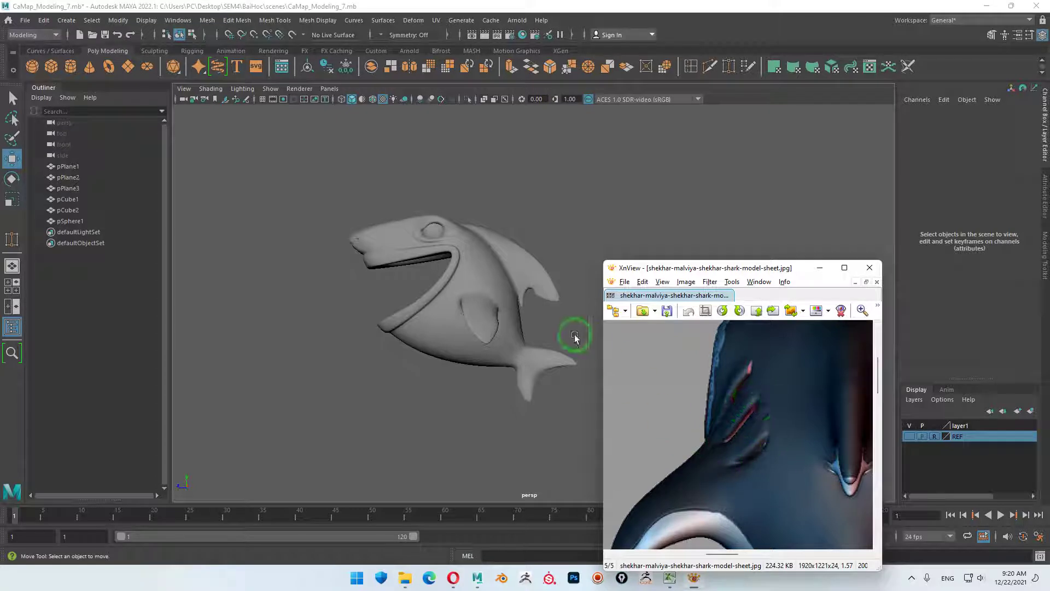
# - Dismiss the XnView menu, pan to the gill slits, and show pCube1's low-poly cage
pyautogui.rightClick(824, 428)
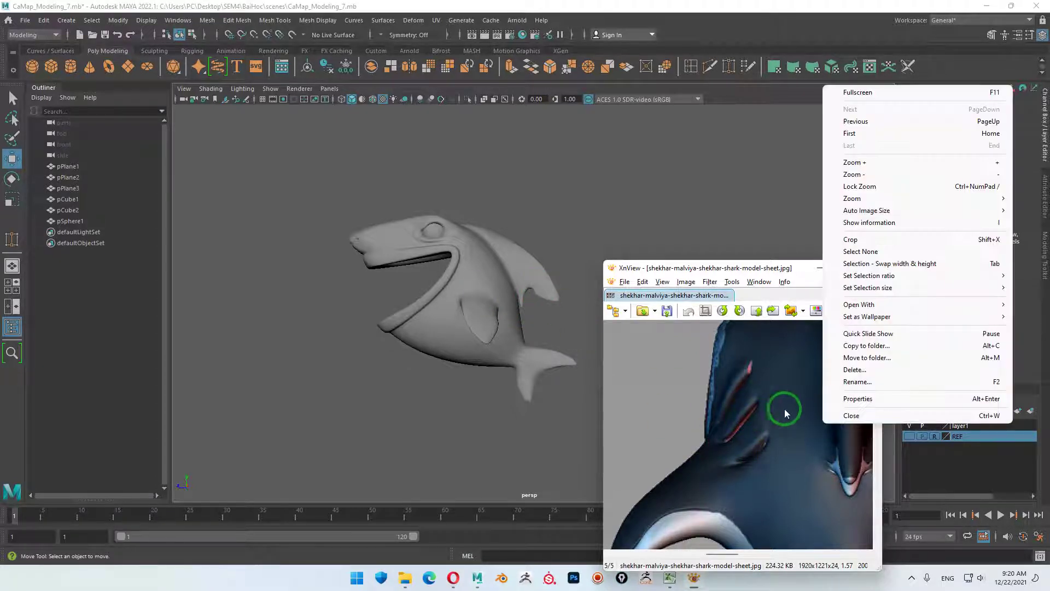
pyautogui.click(772, 413)
pyautogui.moveTo(792, 418); pyautogui.dragTo(600, 414)
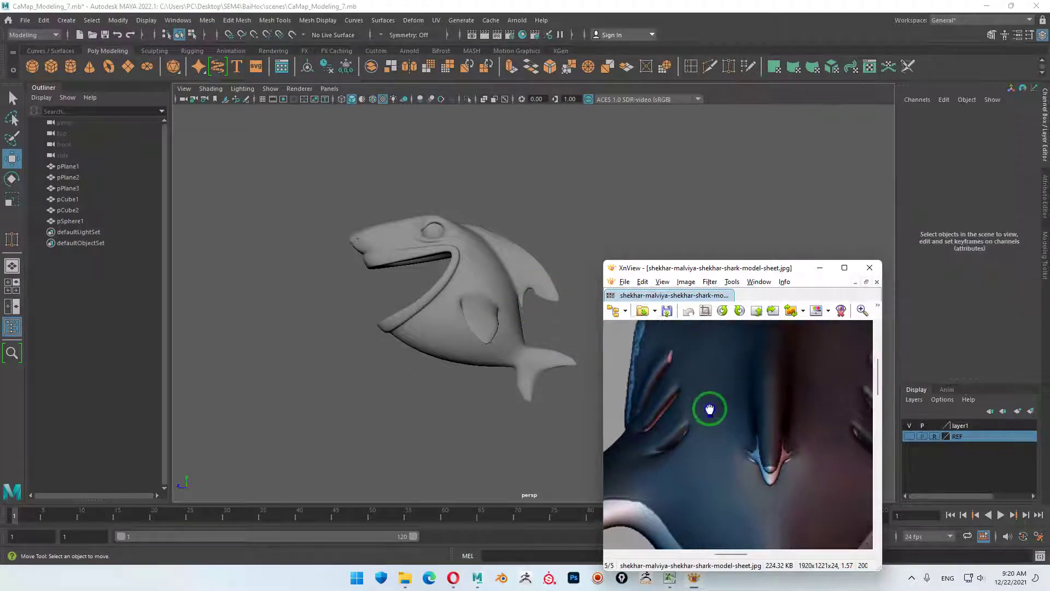
pyautogui.moveTo(799, 460); pyautogui.dragTo(761, 403)
pyautogui.moveTo(484, 329)
pyautogui.keyDown('alt'); pyautogui.mouseDown()
pyautogui.moveTo(499, 356)
pyautogui.moveTo(461, 294)
pyautogui.moveTo(480, 346)
pyautogui.mouseUp(); pyautogui.keyUp('alt')
pyautogui.click(484, 346)
pyautogui.press('1')
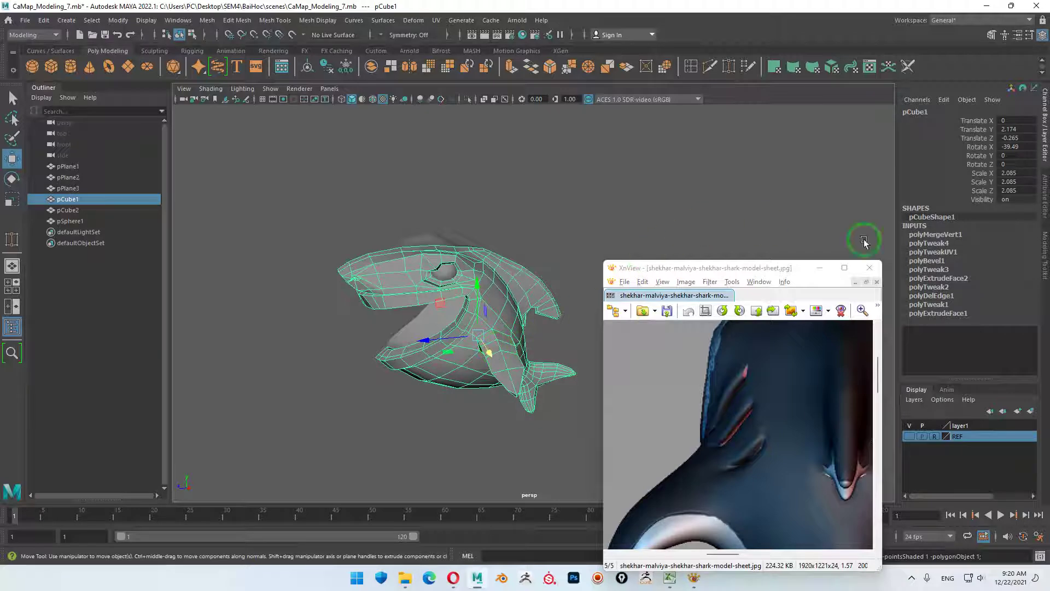
# - Save the scene as CaMap_Modeling_8.mb, bumping the version number from 7 to 8
pyautogui.click(25, 20)
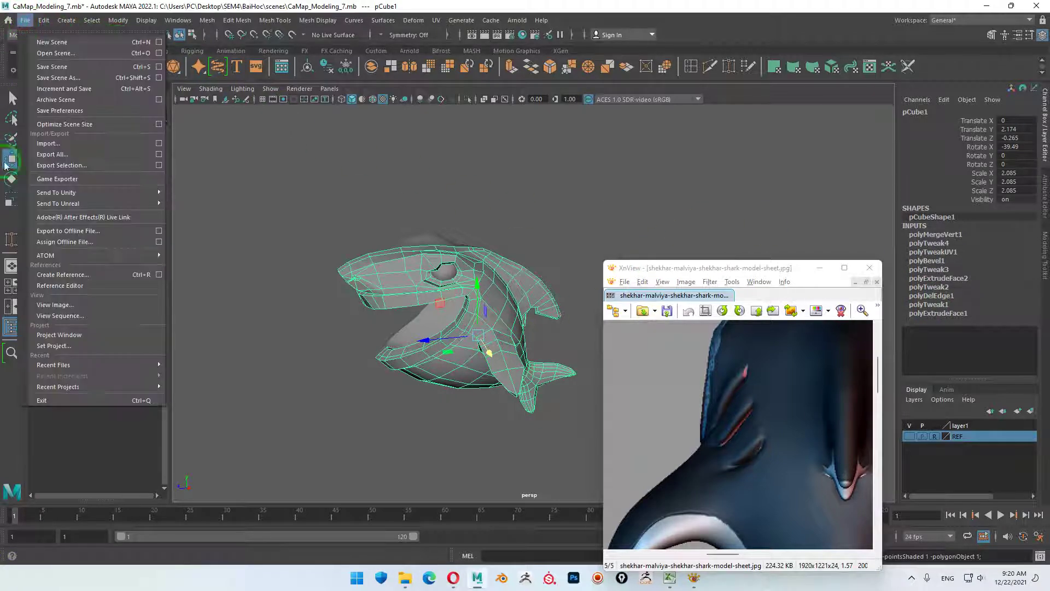
pyautogui.click(68, 82)
pyautogui.click(273, 268)
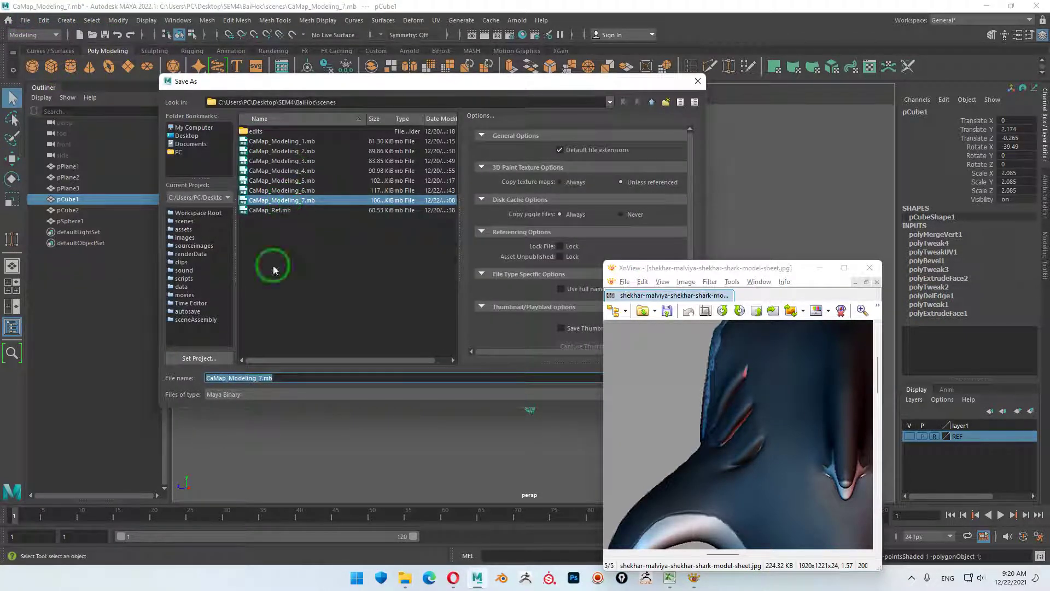
pyautogui.click(259, 377)
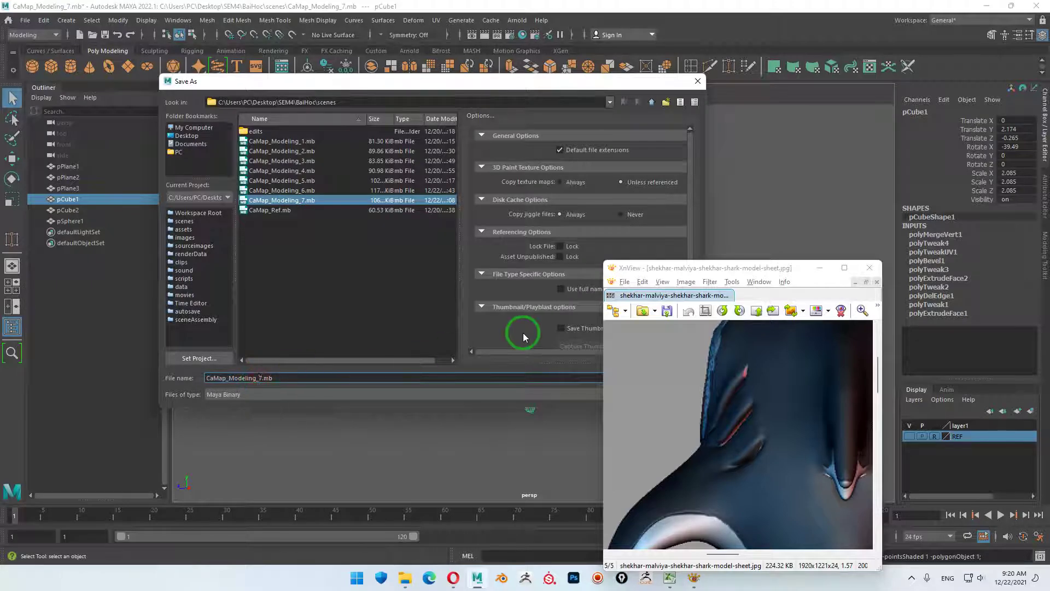
pyautogui.press('BackSpace')
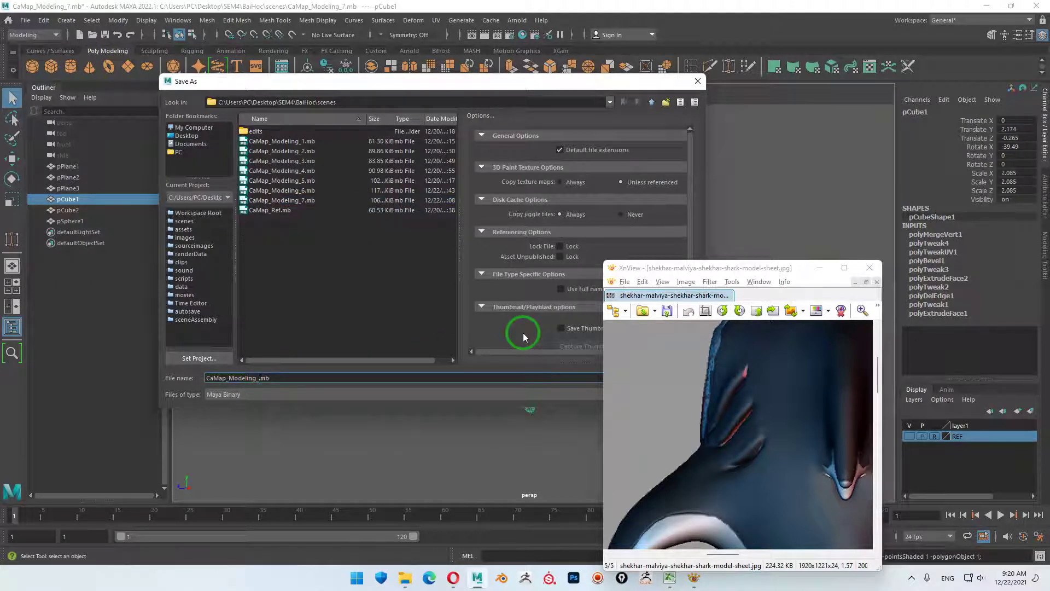
pyautogui.write('8')
pyautogui.press('Return')
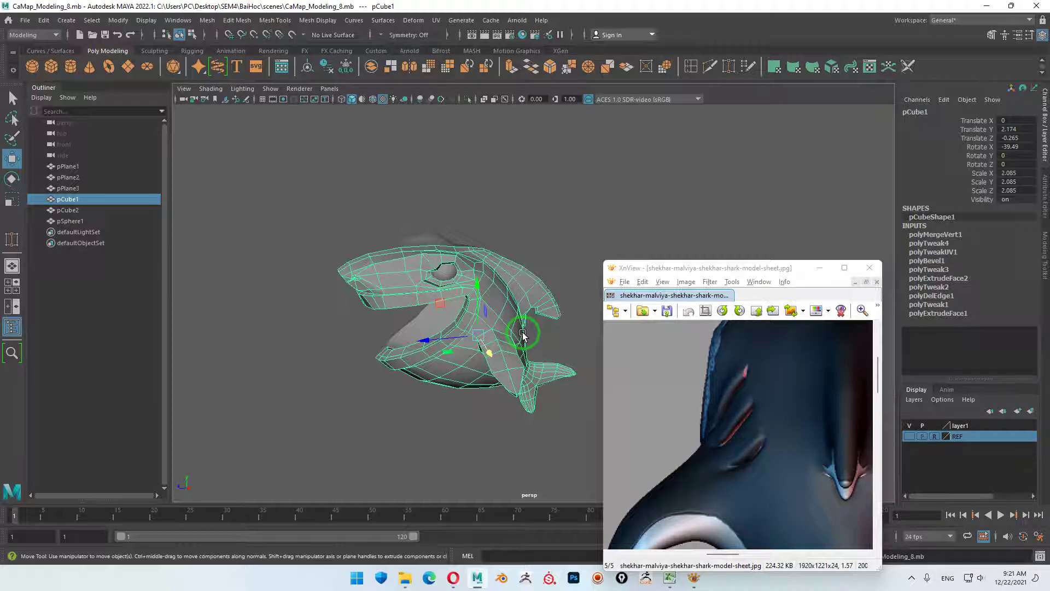
# - Deselect, maximize the side view, and turn on the REF layer to show the reference image
pyautogui.click(566, 216)
pyautogui.keyDown('alt'); pyautogui.moveTo(519, 274); pyautogui.dragTo(472, 387); pyautogui.keyUp('alt')
pyautogui.moveTo(513, 334)
pyautogui.keyDown('alt'); pyautogui.mouseDown()
pyautogui.moveTo(488, 336)
pyautogui.moveTo(492, 363)
pyautogui.moveTo(445, 265)
pyautogui.moveTo(479, 327)
pyautogui.mouseUp(); pyautogui.keyUp('alt')
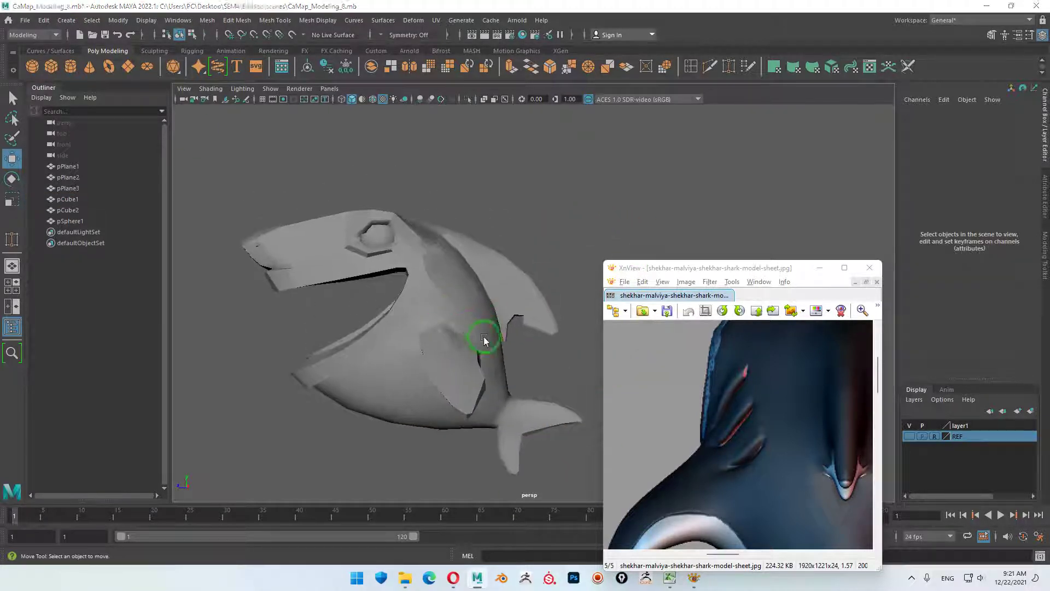
pyautogui.press('space')
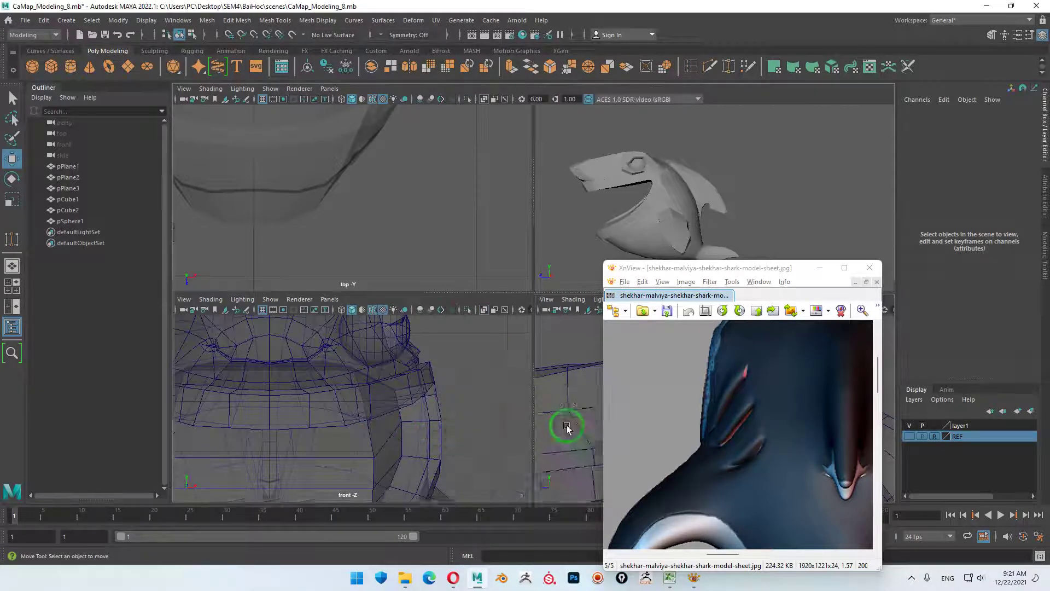
pyautogui.press('space')
pyautogui.click(908, 436)
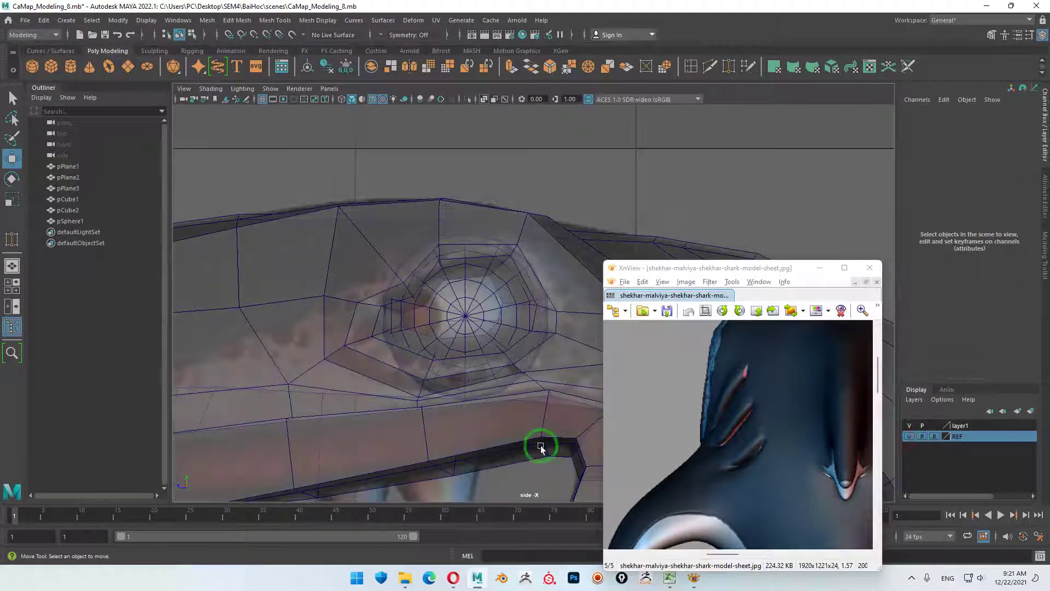
pyautogui.scroll(-10, 541, 445)
pyautogui.scroll(3, 462, 393)
pyautogui.scroll(4, 465, 352)
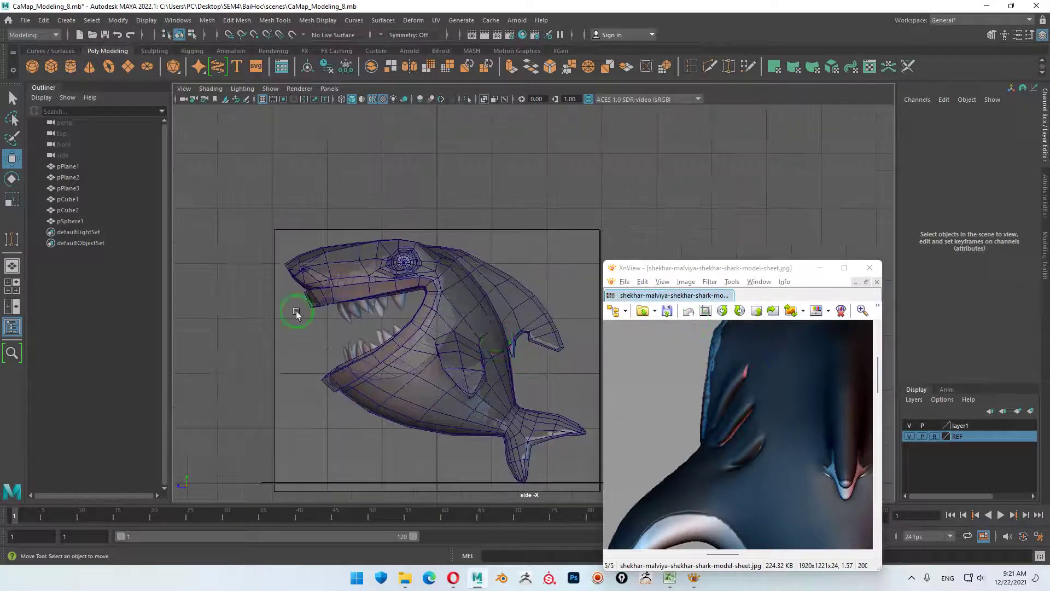
# - Zoom the side view onto the head, pan the XnView reference to the gills, and select pCube1
pyautogui.scroll(3, 386, 375)
pyautogui.scroll(2, 485, 335)
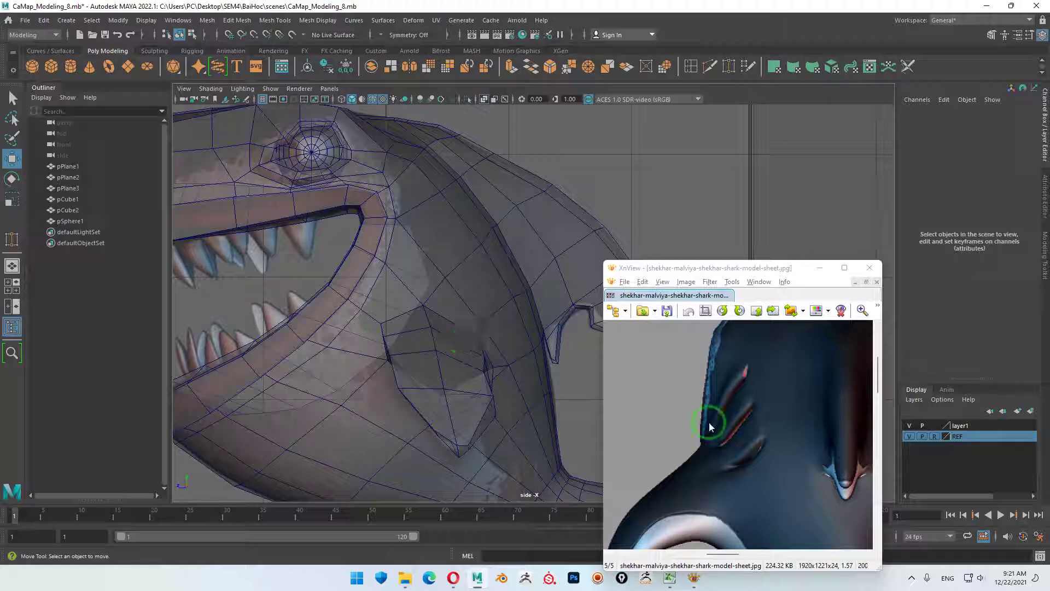
pyautogui.scroll(-2, 770, 418)
pyautogui.scroll(-2, 765, 421)
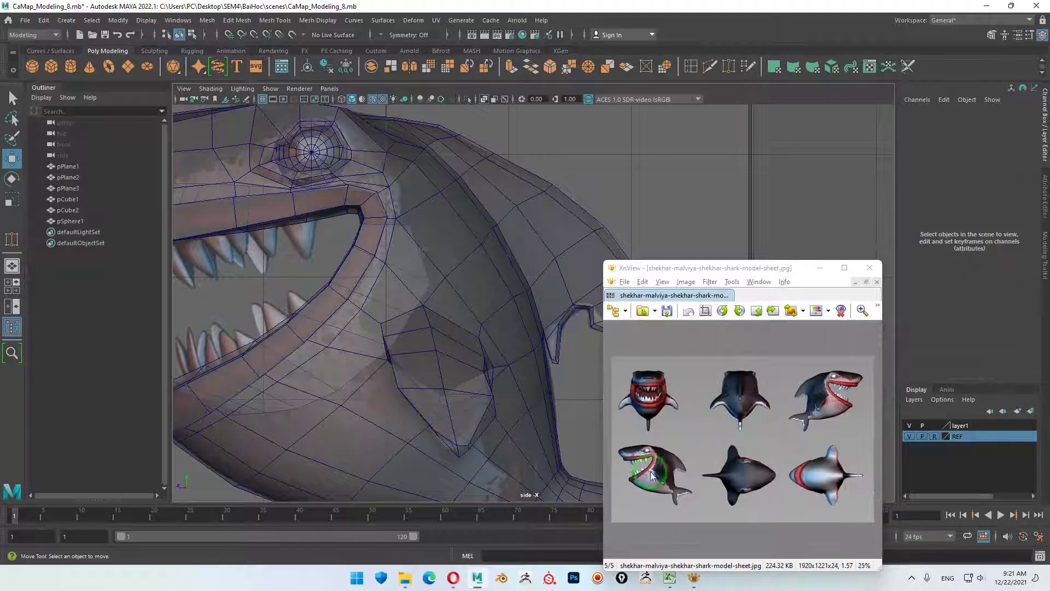
pyautogui.scroll(2, 656, 463)
pyautogui.scroll(2, 656, 463)
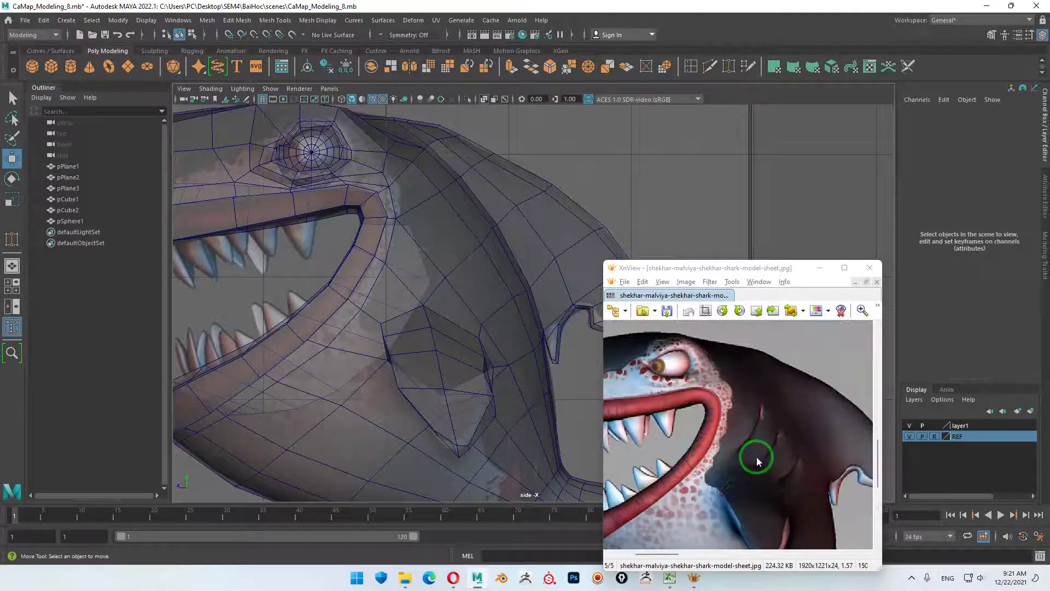
pyautogui.moveTo(757, 457); pyautogui.dragTo(753, 428)
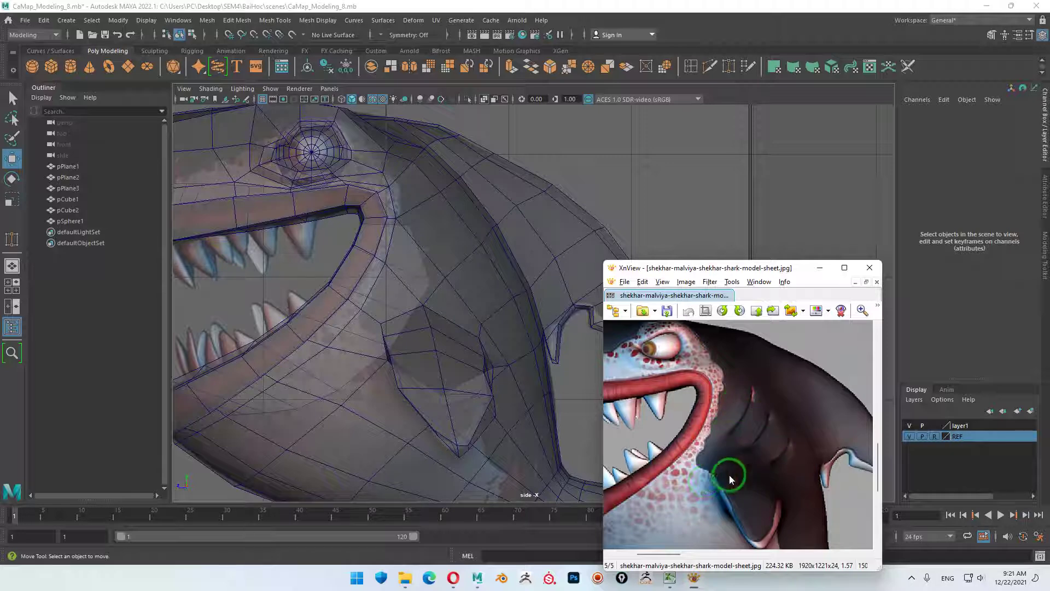
pyautogui.click(526, 313)
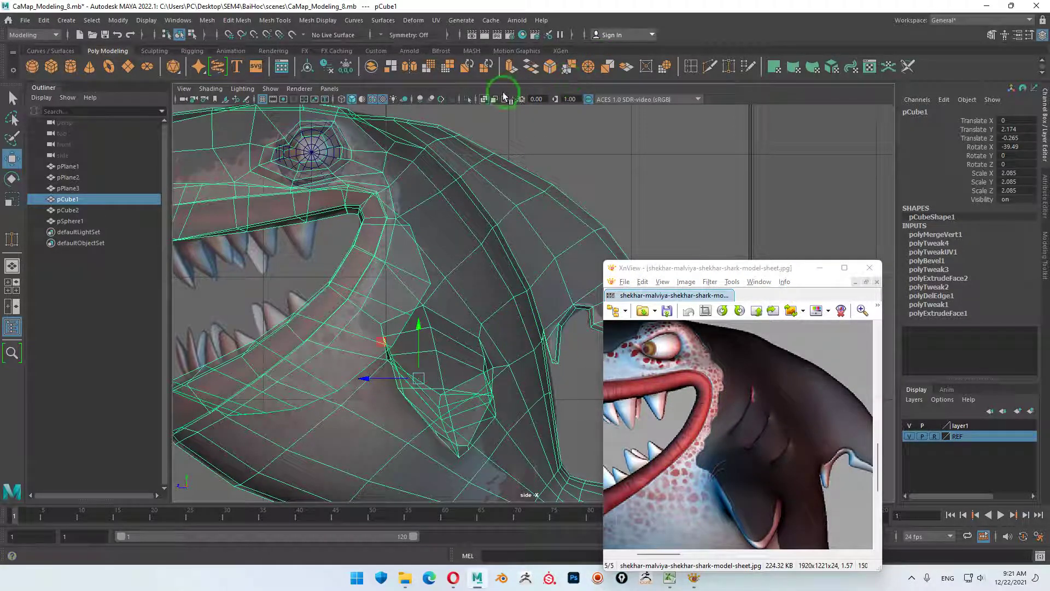
# - Turn off X-Ray and Multi-Cut a four-point edge line from behind the eye down toward the gills
pyautogui.click(485, 99)
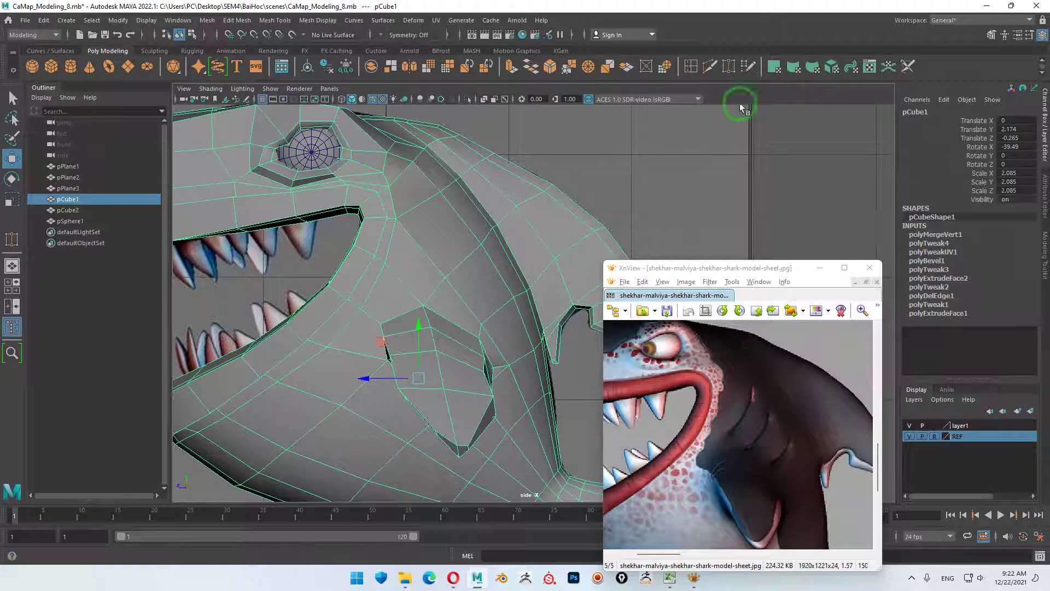
pyautogui.click(709, 67)
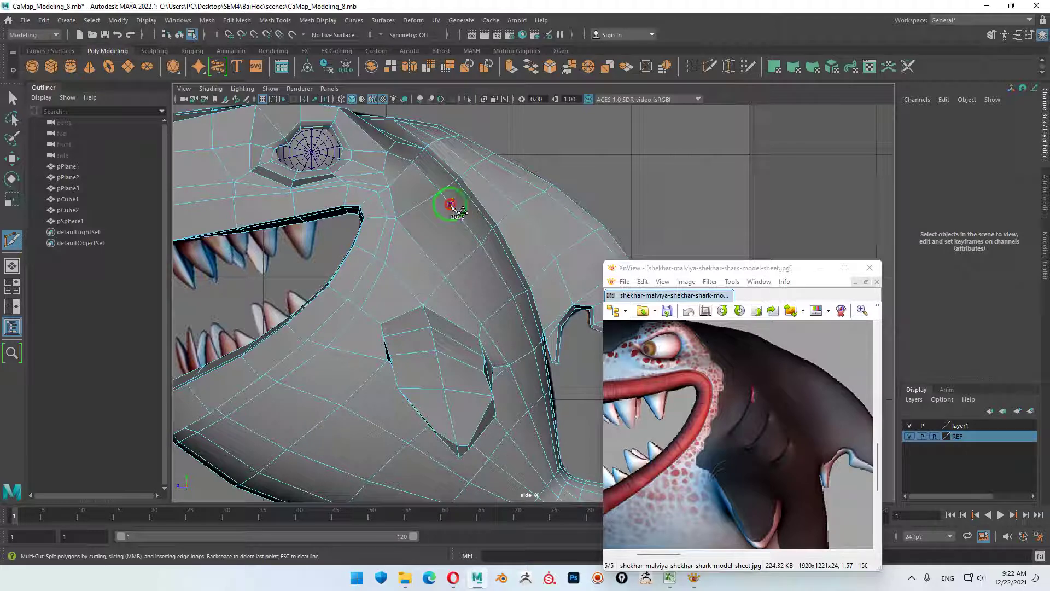
pyautogui.click(450, 205)
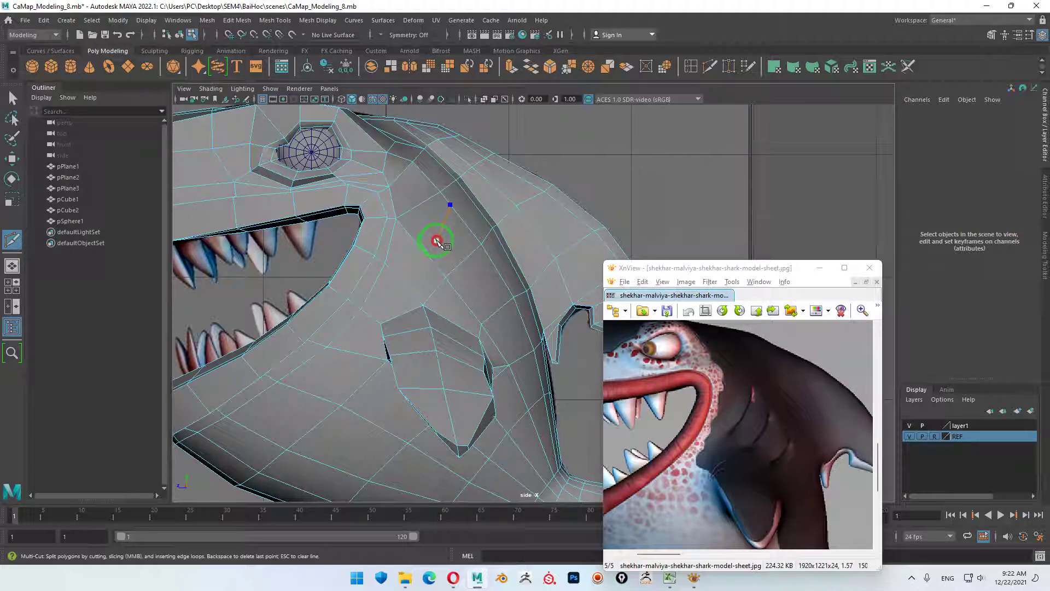
pyautogui.click(435, 239)
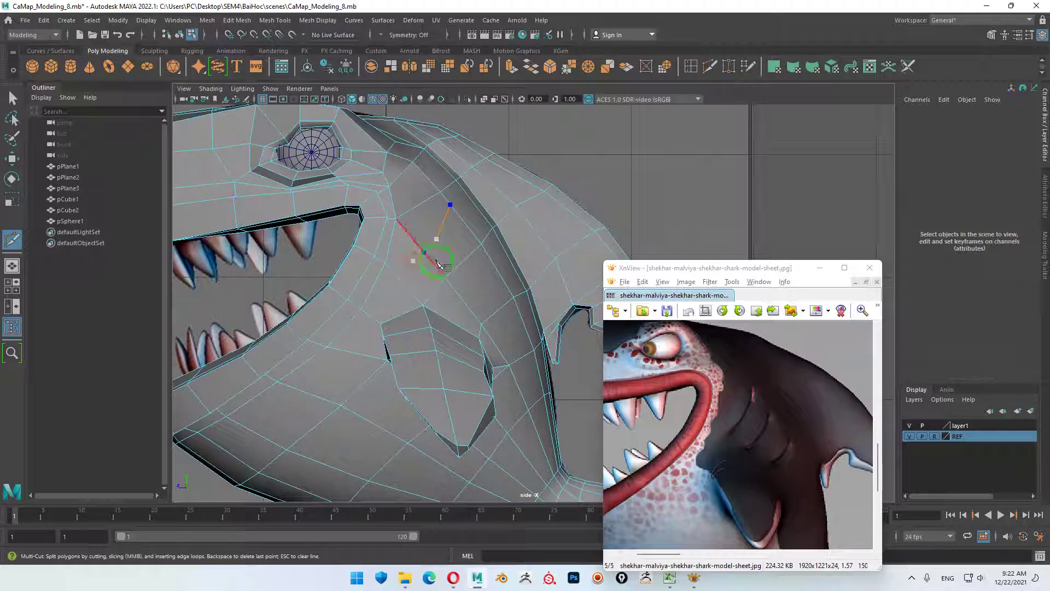
pyautogui.click(437, 264)
pyautogui.click(384, 269)
pyautogui.press('Return')
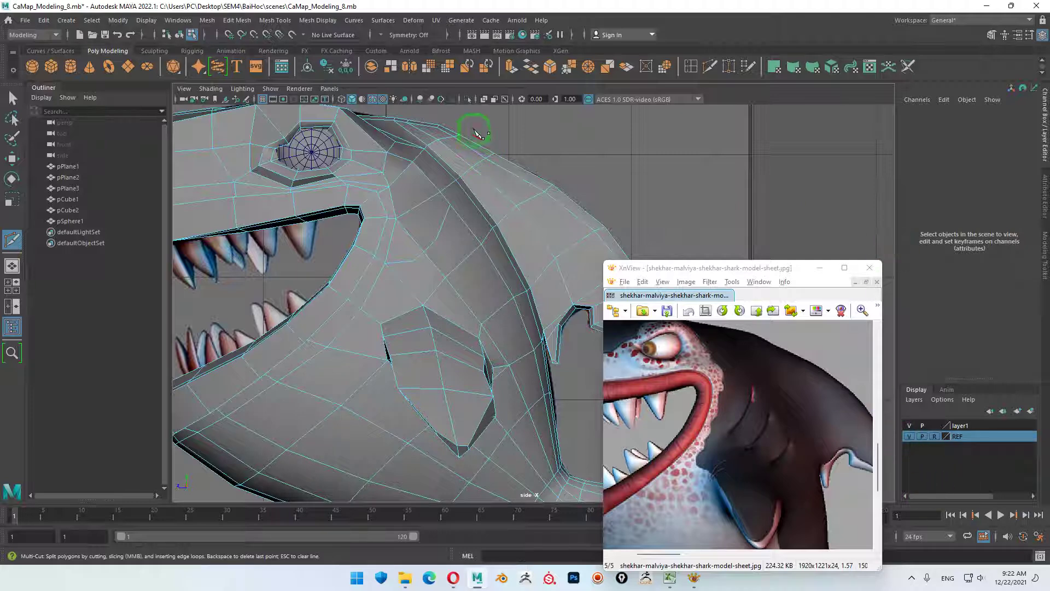
# - With X-Ray on, move gill-line vertices vtx[277] and vtx[312] to follow the reference curve
pyautogui.press('w')
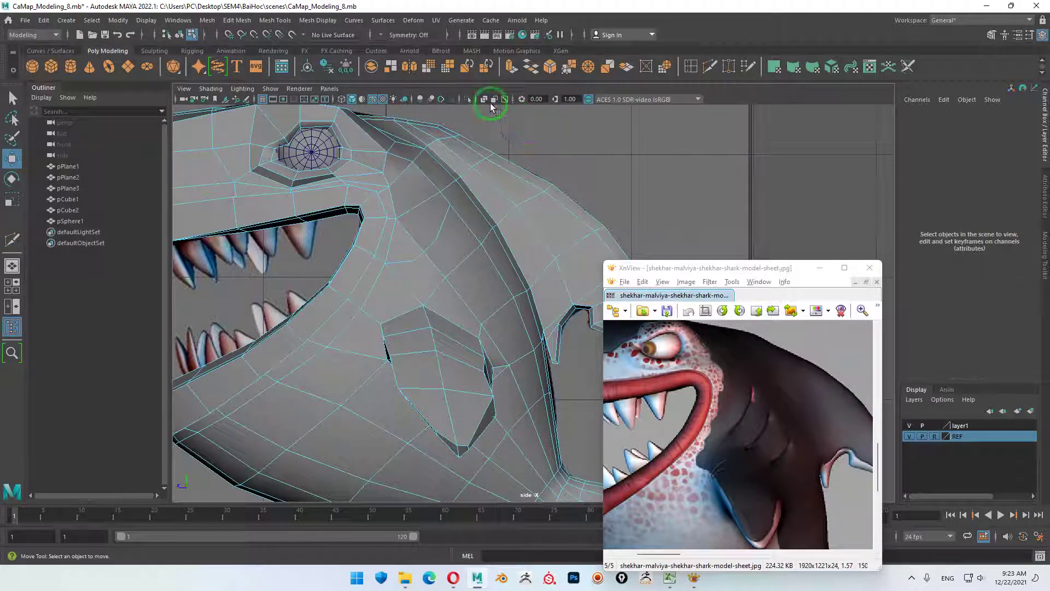
pyautogui.click(484, 99)
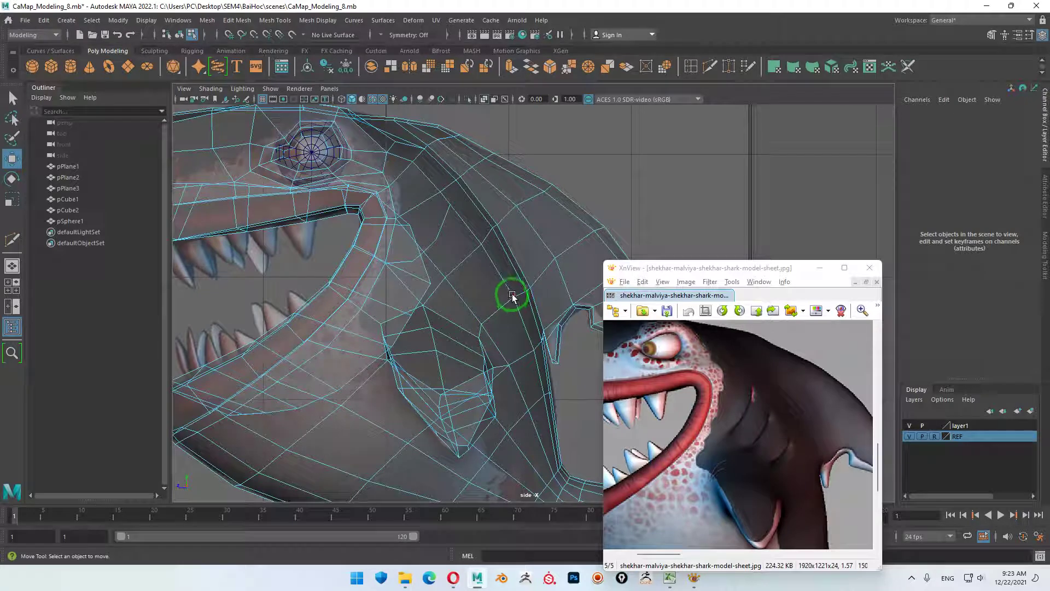
pyautogui.moveTo(511, 291); pyautogui.dragTo(477, 278, button='right')
pyautogui.click(483, 247)
pyautogui.moveTo(485, 244); pyautogui.dragTo(471, 233)
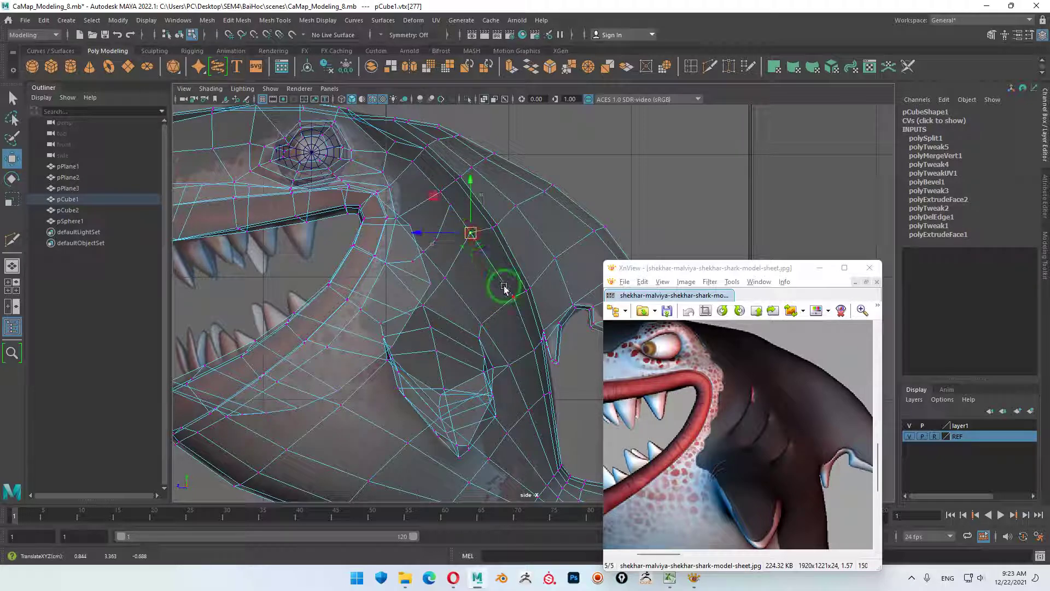
pyautogui.click(482, 324)
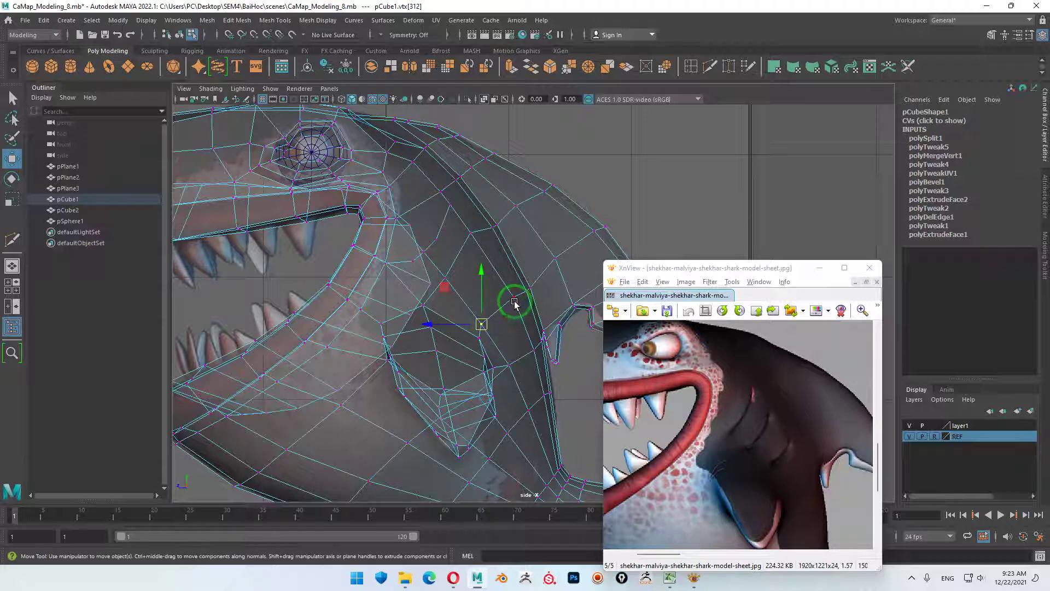
pyautogui.moveTo(481, 324)
pyautogui.mouseDown()
pyautogui.moveTo(491, 338)
pyautogui.moveTo(511, 297)
pyautogui.mouseUp()
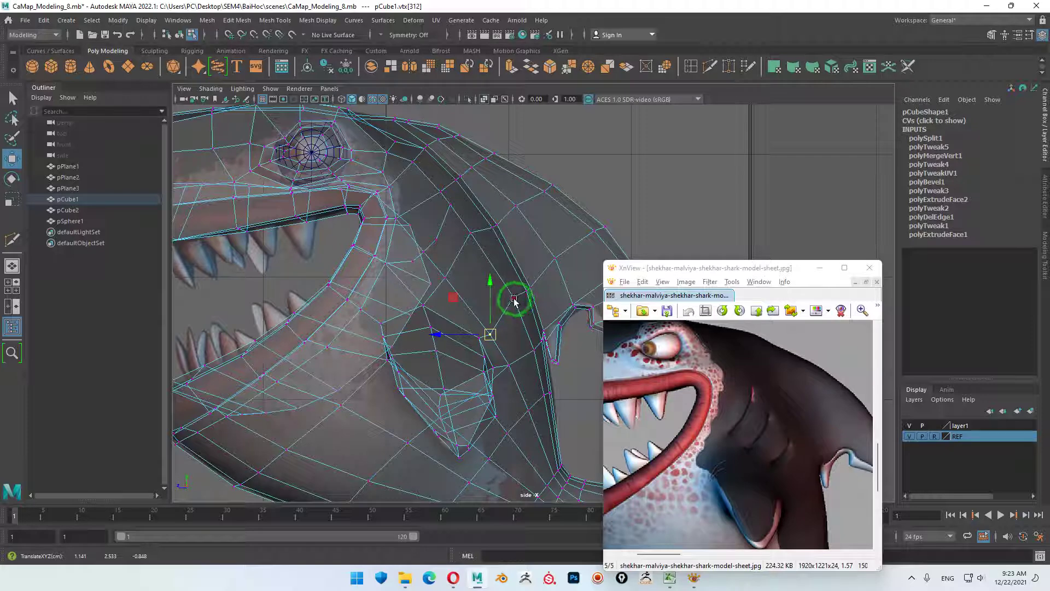
pyautogui.click(607, 68)
pyautogui.click(710, 66)
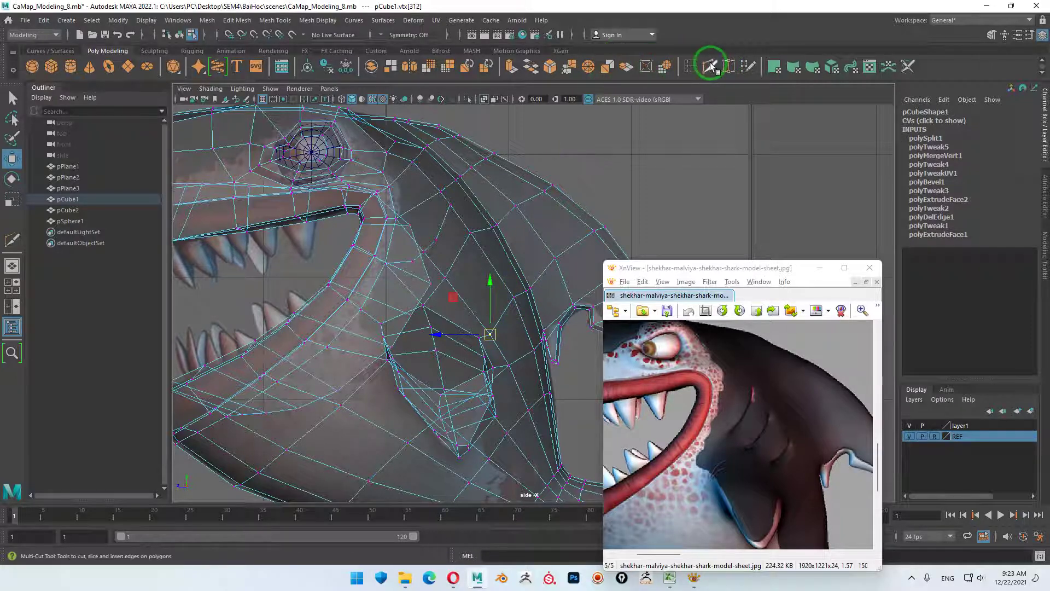
# - Attempt Multi-Cut lines across the cheek faces and discard the unfinished cuts
pyautogui.click(495, 270)
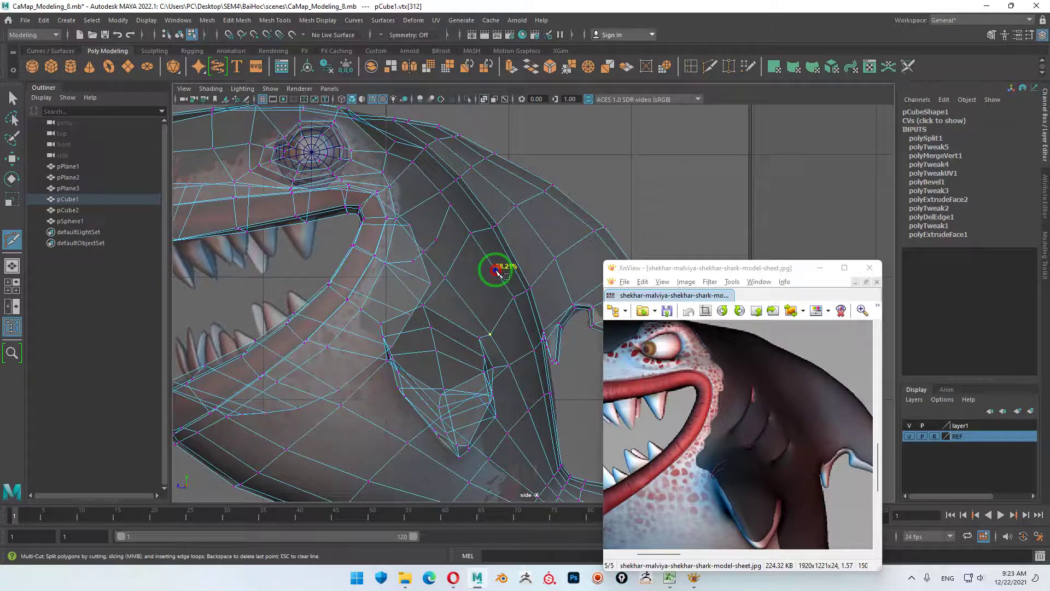
pyautogui.click(494, 299)
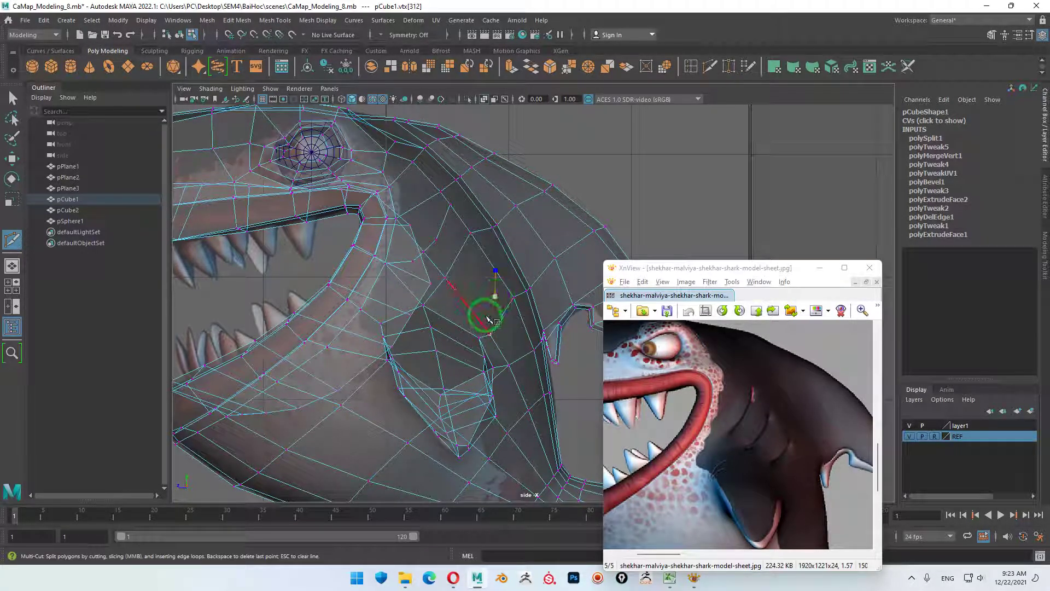
pyautogui.click(480, 323)
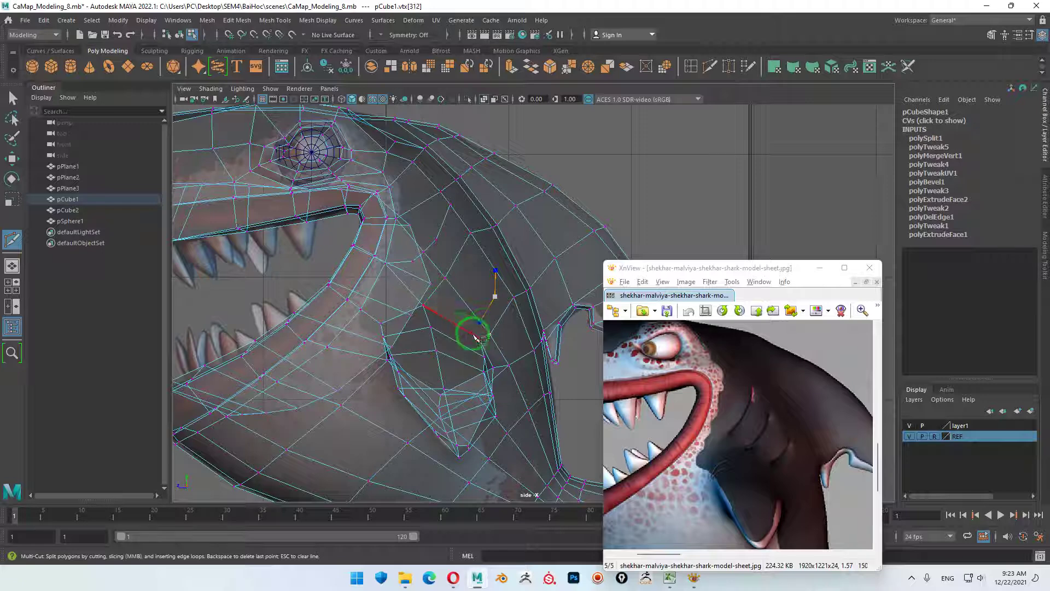
pyautogui.press('Escape')
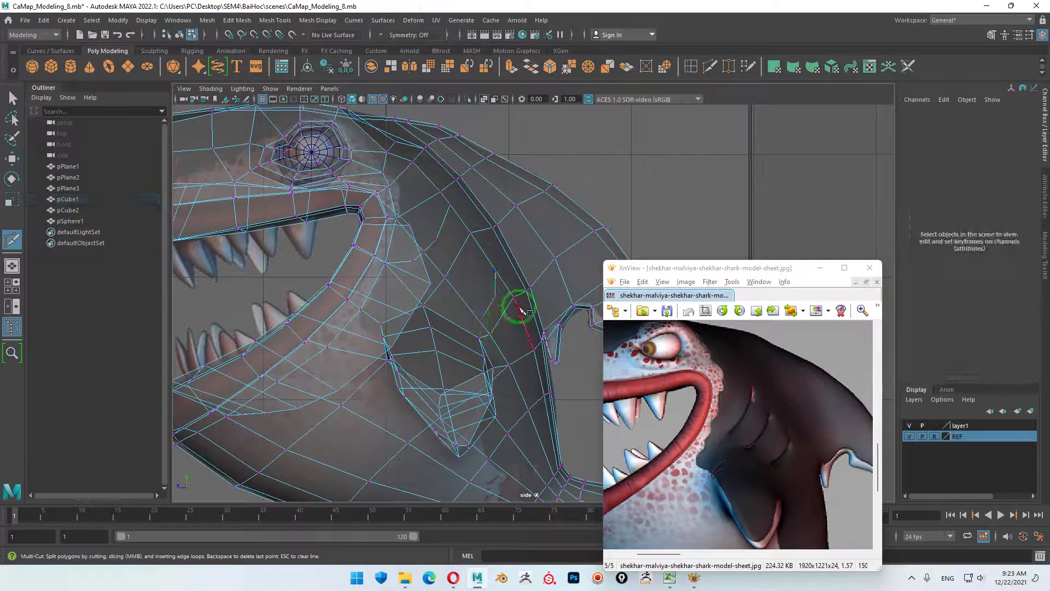
pyautogui.click(436, 239)
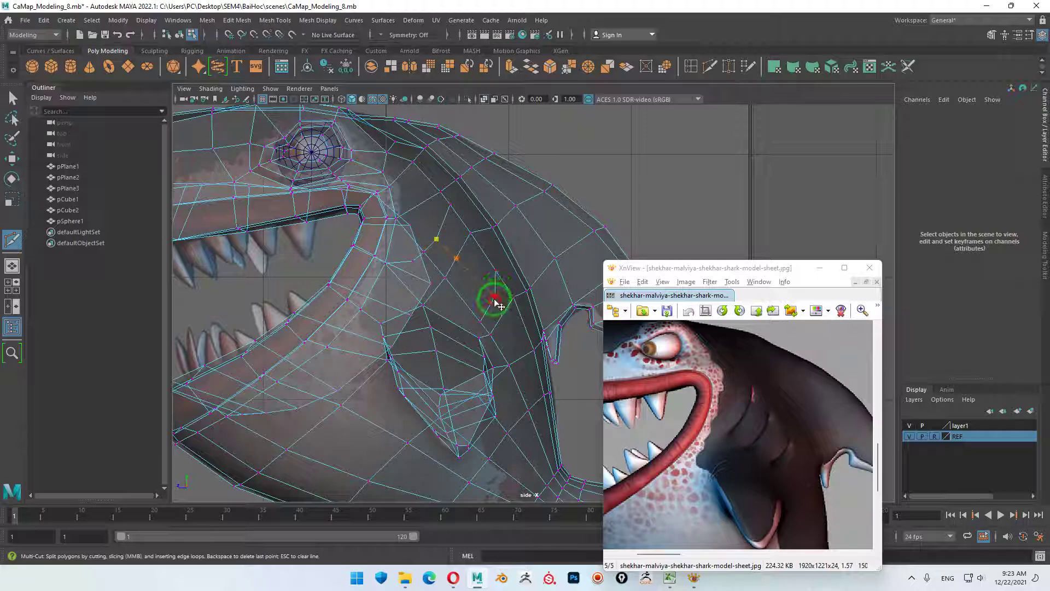
pyautogui.press('Escape')
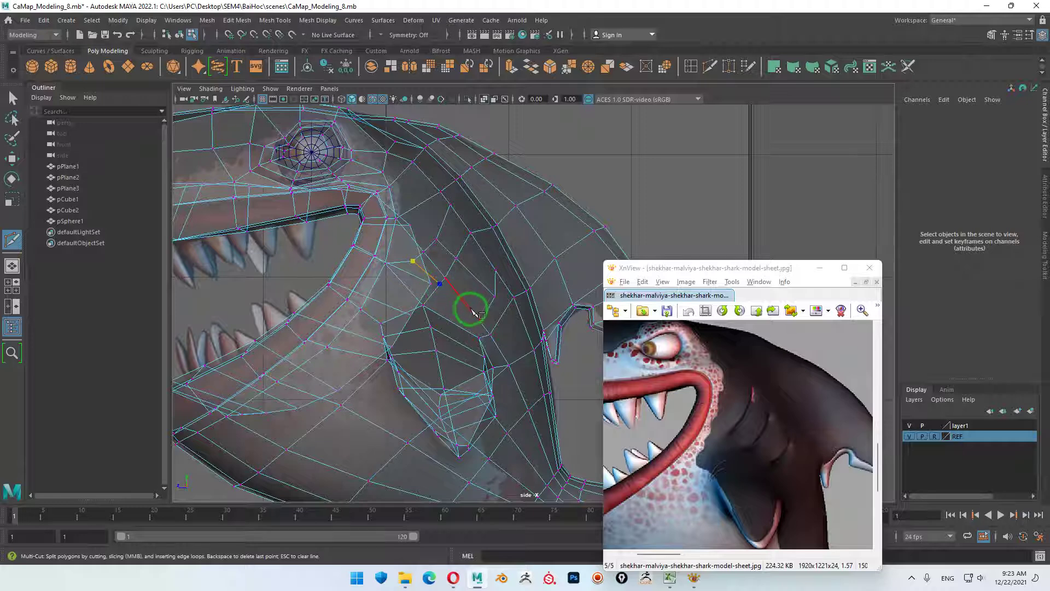
pyautogui.press('Escape')
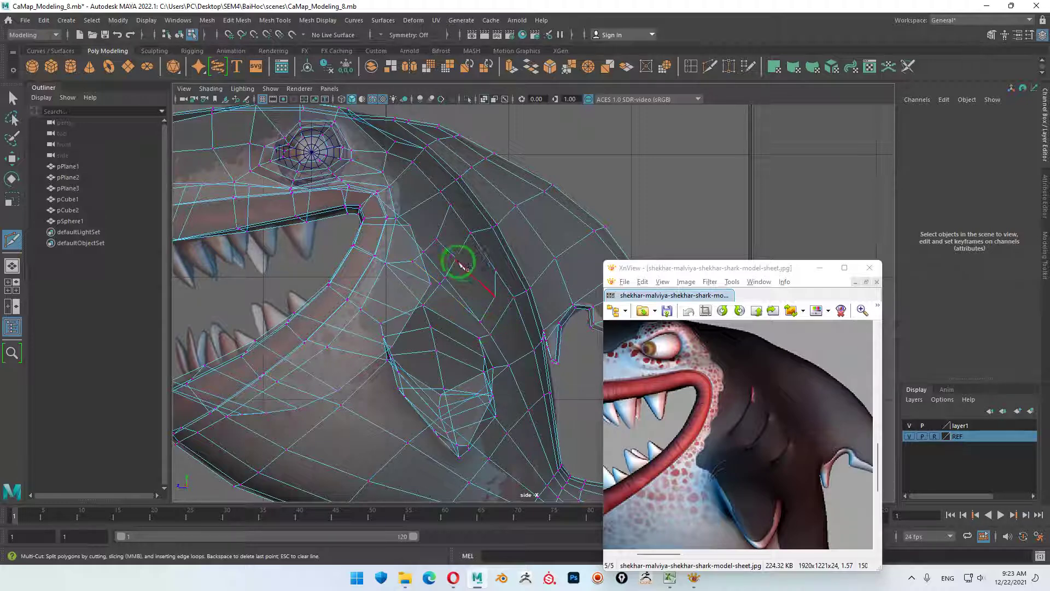
# - Cut a two-point edge across the cheek between the mouth and the gill groove
pyautogui.click(423, 253)
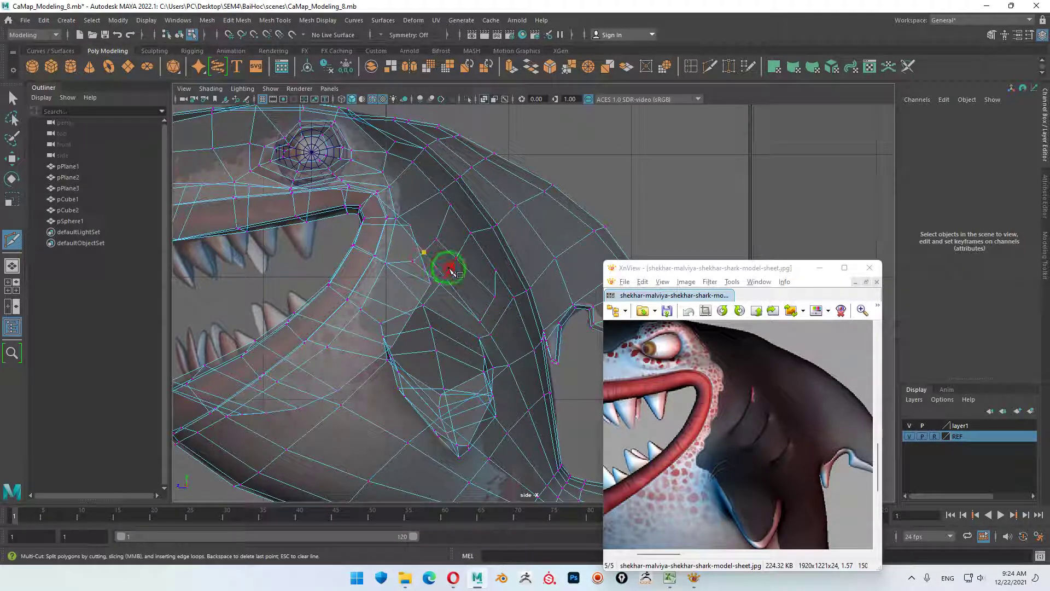
pyautogui.click(444, 277)
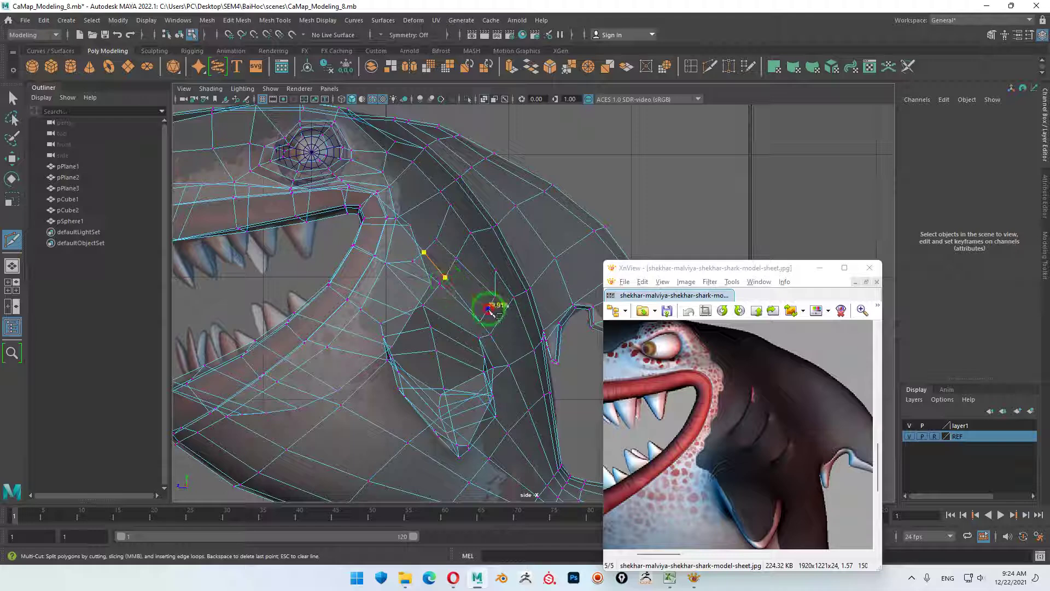
pyautogui.press('Return')
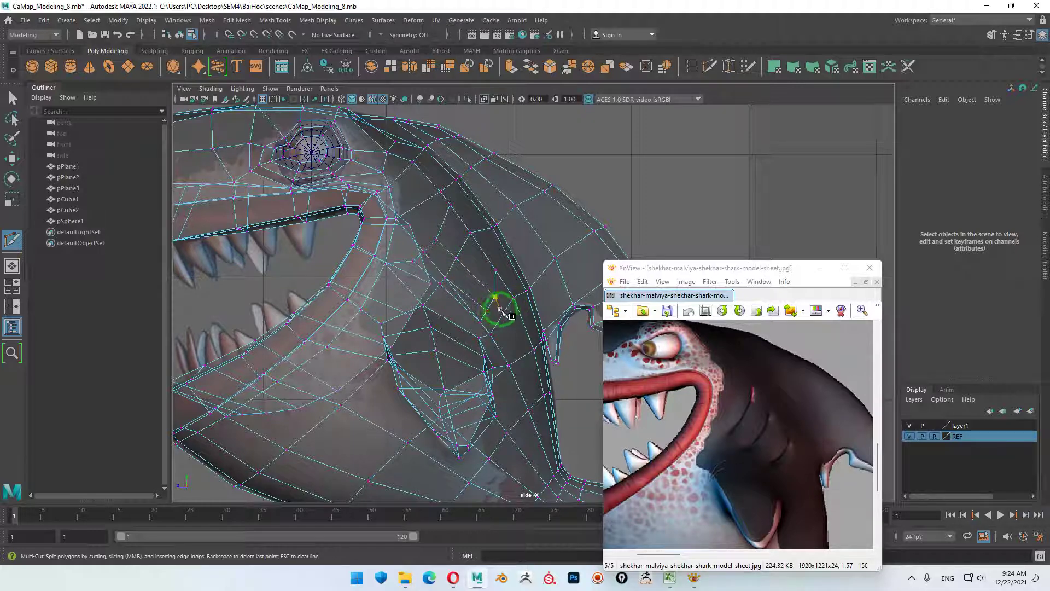
pyautogui.keyDown('alt'); pyautogui.moveTo(484, 311); pyautogui.dragTo(468, 331, button='middle'); pyautogui.keyUp('alt')
pyautogui.press('w')
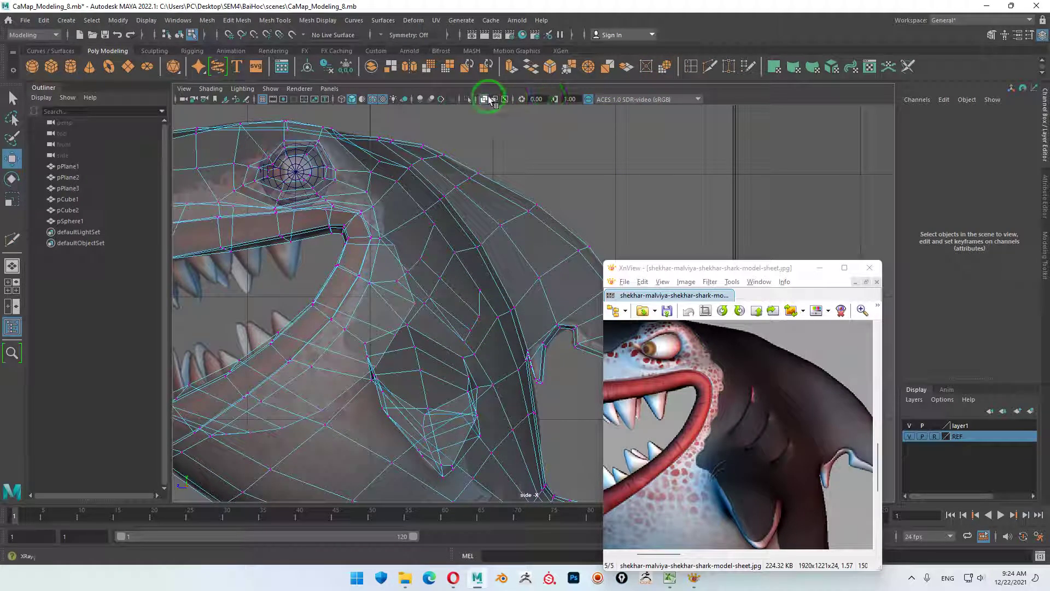
# - Turn off X-Ray, enter vertex mode and move the first cheek vertex beside the cut
pyautogui.click(484, 101)
pyautogui.scroll(2, 569, 345)
pyautogui.rightClick(440, 272)
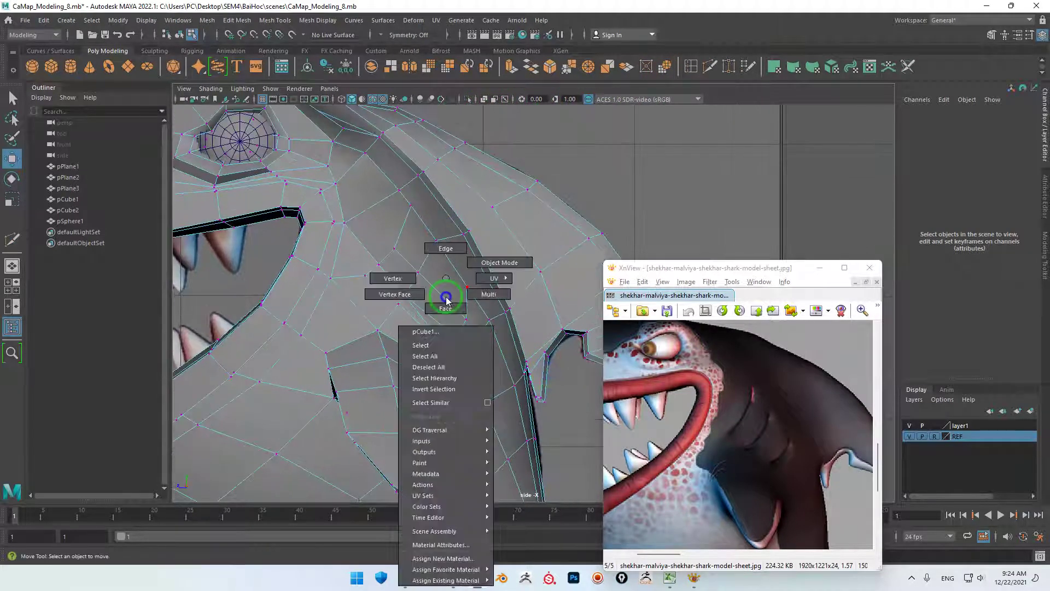
pyautogui.moveTo(440, 272); pyautogui.dragTo(414, 293, button='right')
pyautogui.click(406, 296)
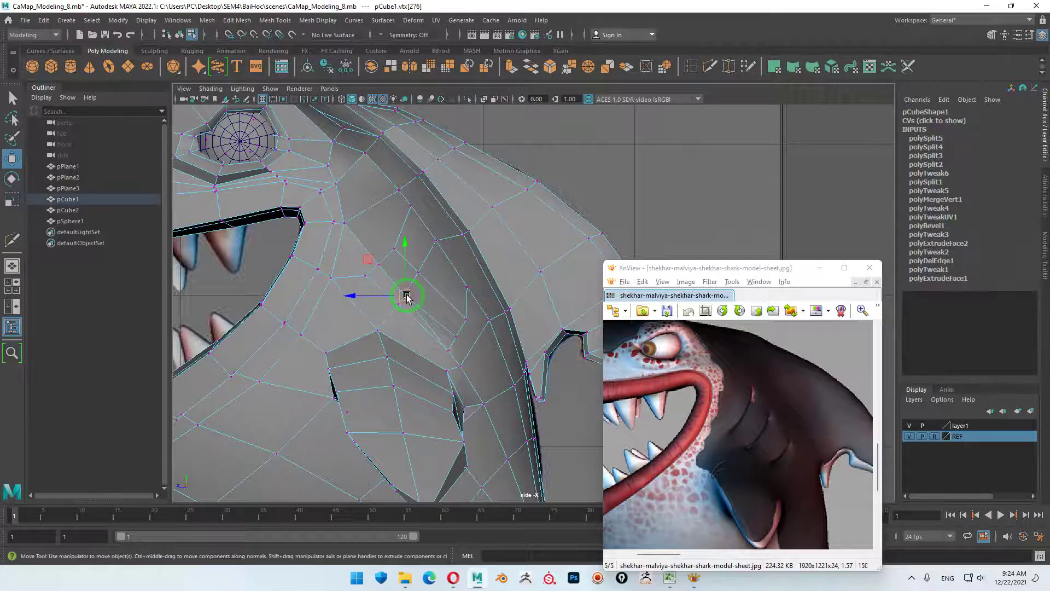
pyautogui.moveTo(406, 296); pyautogui.dragTo(431, 268)
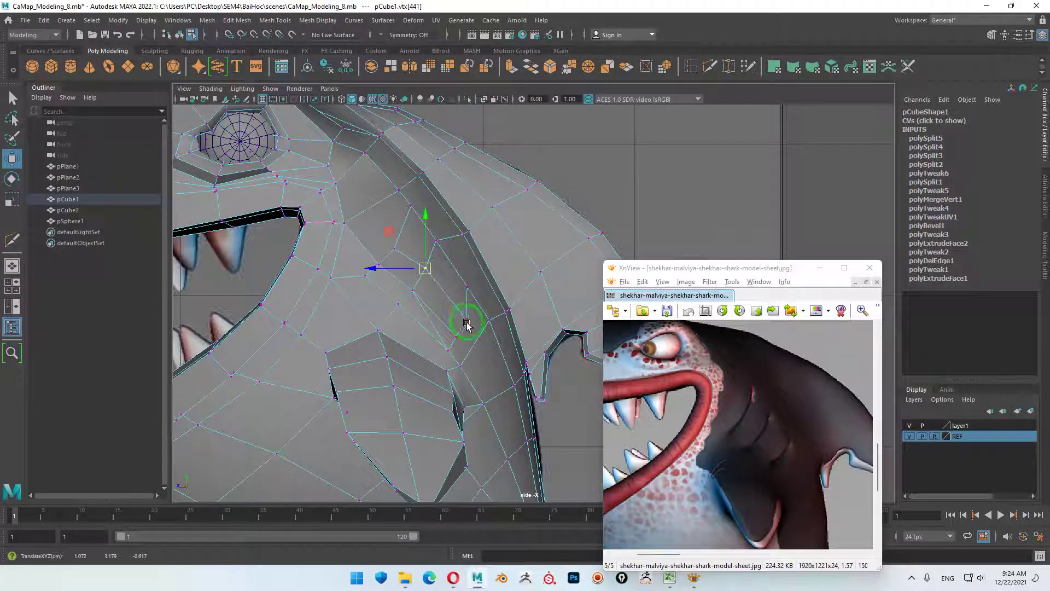
pyautogui.moveTo(426, 268); pyautogui.dragTo(437, 284)
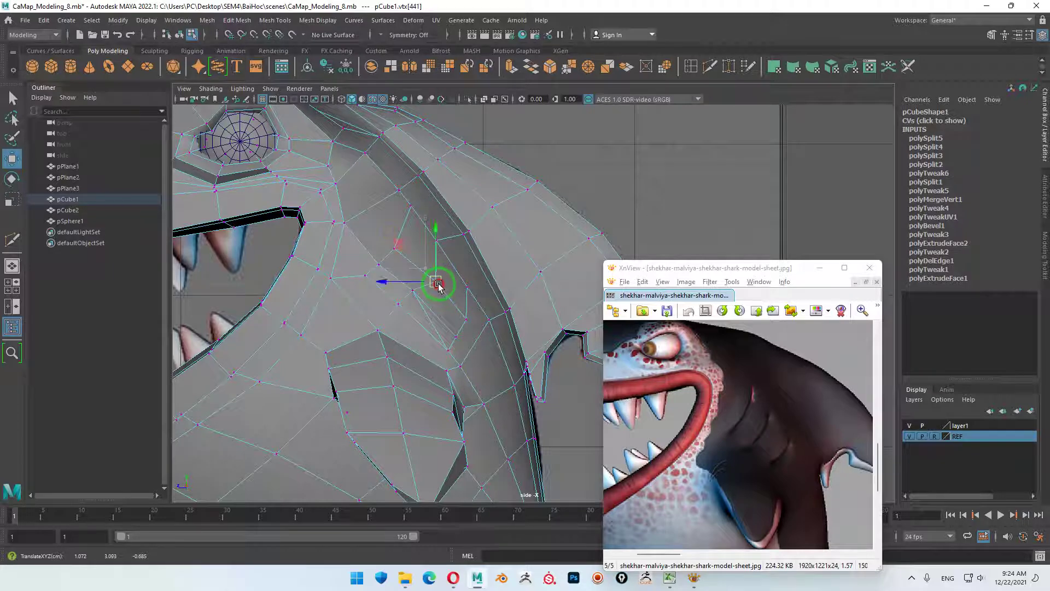
# - Reposition the neighbouring vertices above and below the cut near the gill groove
pyautogui.click(417, 290)
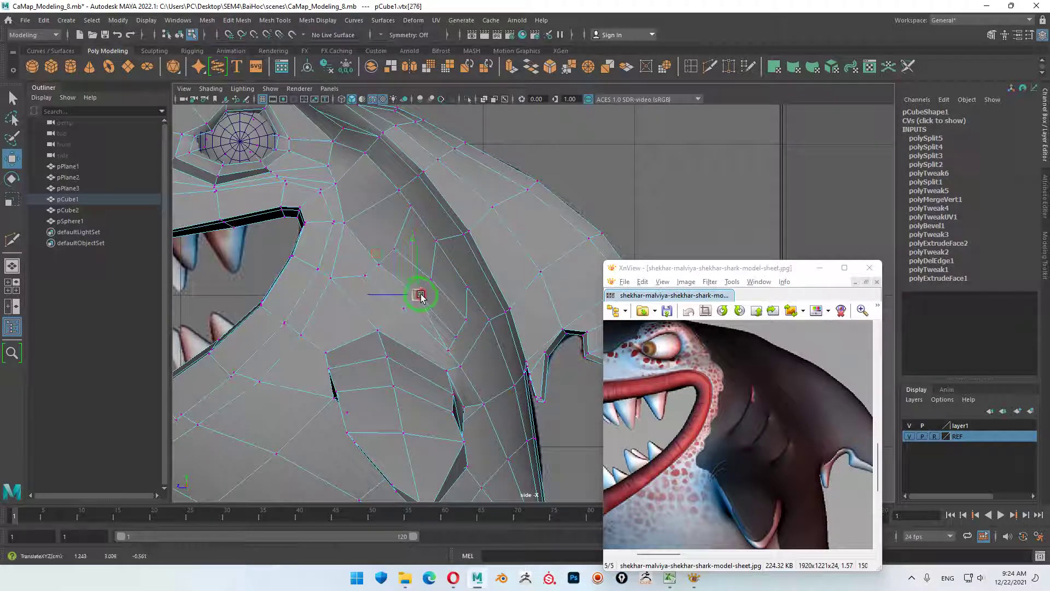
pyautogui.moveTo(421, 296); pyautogui.dragTo(404, 304)
pyautogui.click(404, 308)
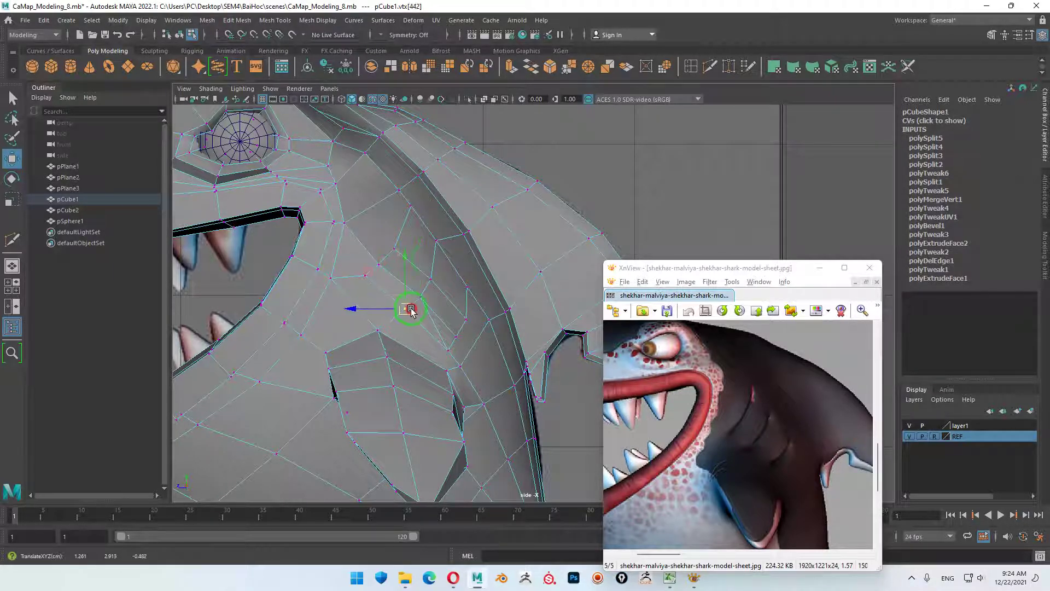
pyautogui.click(413, 207)
pyautogui.moveTo(413, 207); pyautogui.dragTo(442, 248)
pyautogui.click(435, 241)
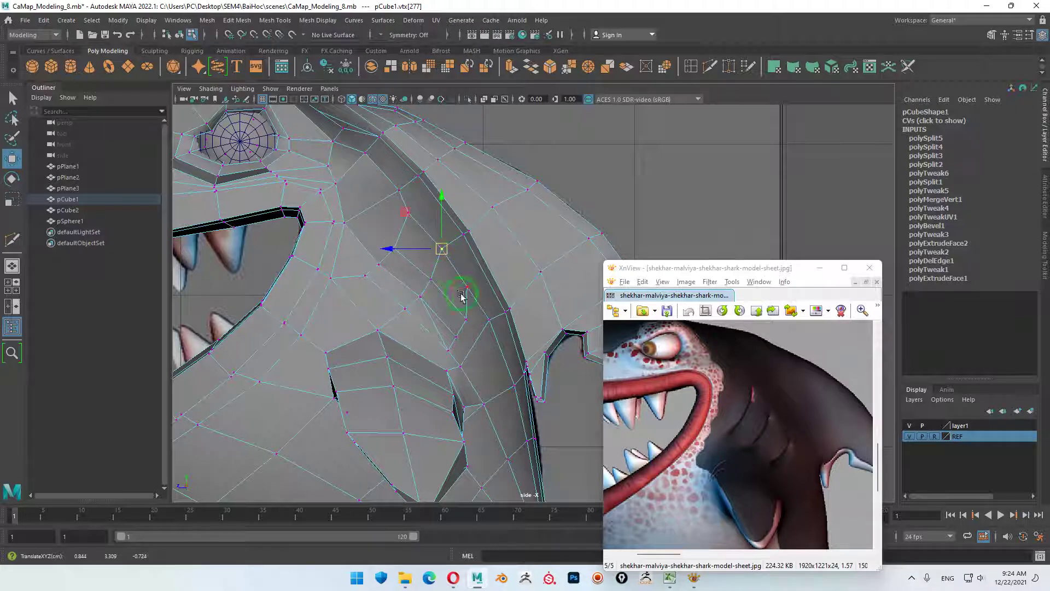
pyautogui.moveTo(465, 288); pyautogui.dragTo(468, 322)
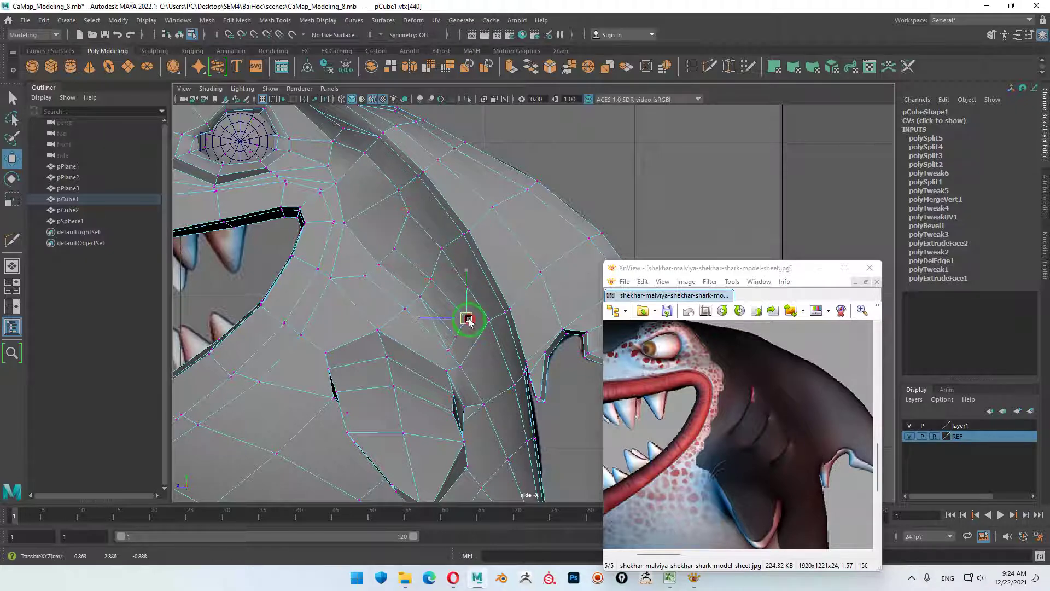
pyautogui.click(461, 365)
pyautogui.moveTo(461, 365); pyautogui.dragTo(439, 344)
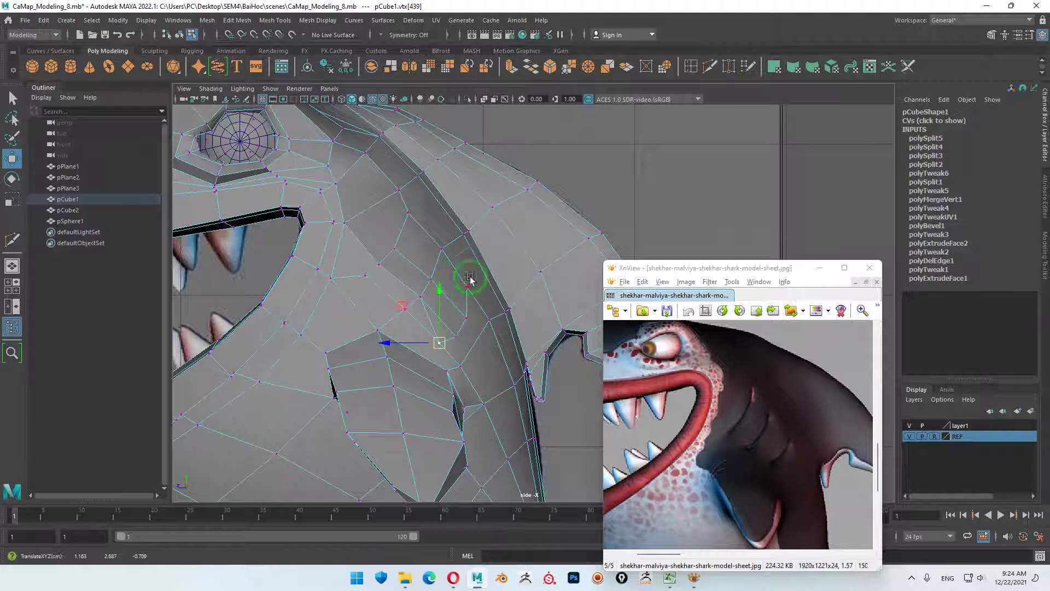
pyautogui.moveTo(441, 344); pyautogui.dragTo(440, 347)
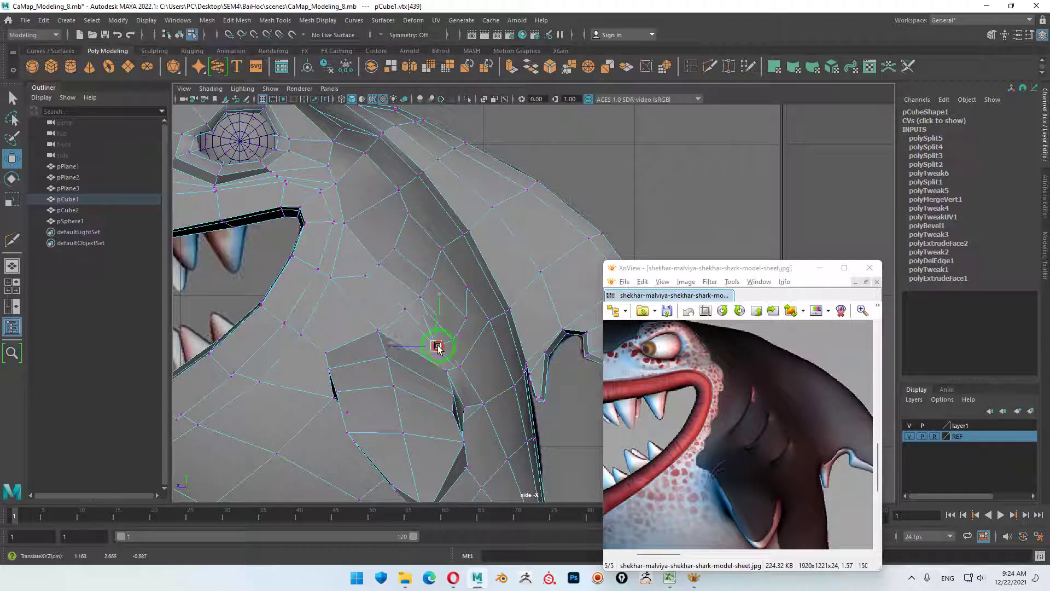
# - Nudge cheek vertices toward the mouth, pulling one nearer the mouth downward
pyautogui.click(407, 309)
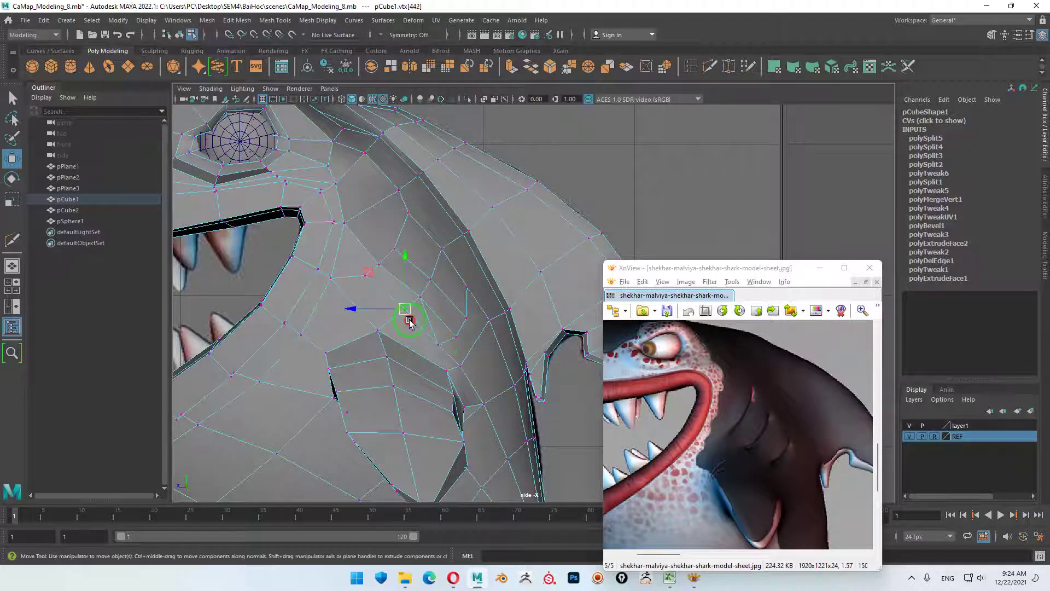
pyautogui.moveTo(407, 312); pyautogui.dragTo(404, 312)
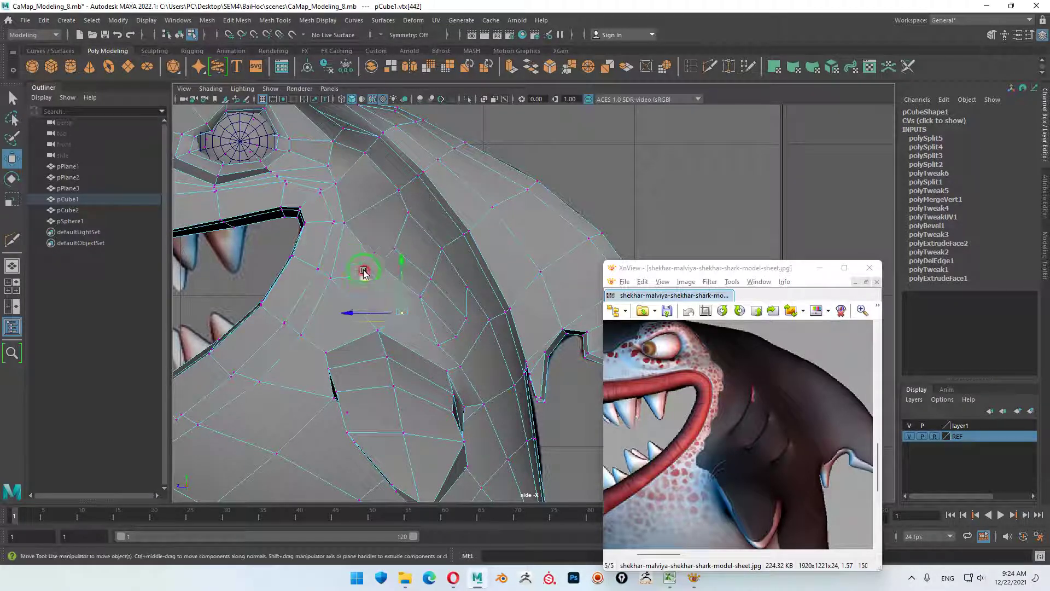
pyautogui.click(366, 278)
pyautogui.moveTo(366, 279); pyautogui.dragTo(366, 286)
pyautogui.click(382, 268)
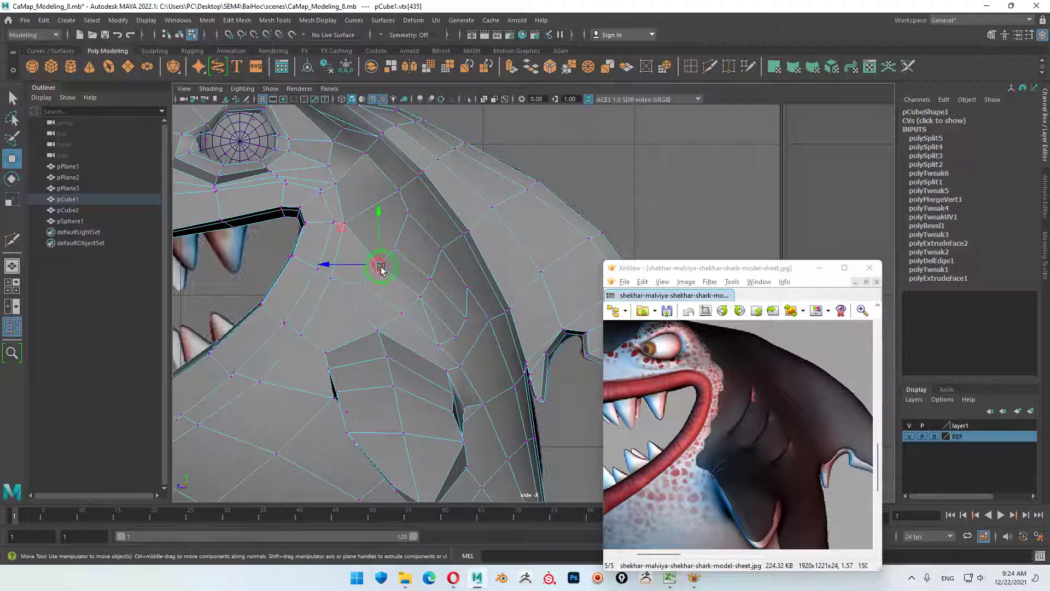
pyautogui.click(401, 250)
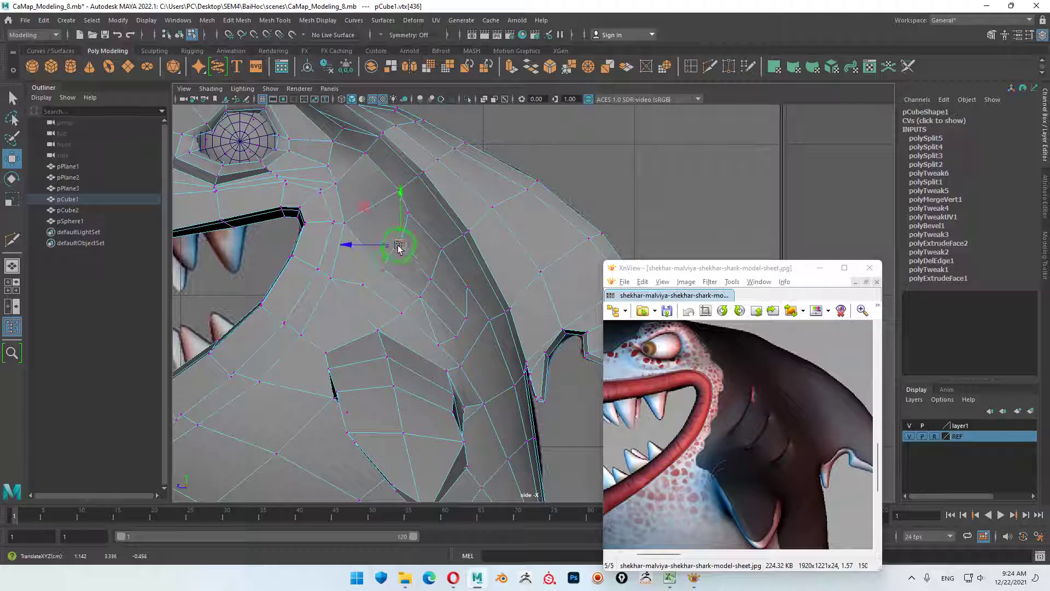
pyautogui.click(384, 270)
# - Lower a vertex beside the groove, then select cheek edges in edge mode
pyautogui.click(417, 299)
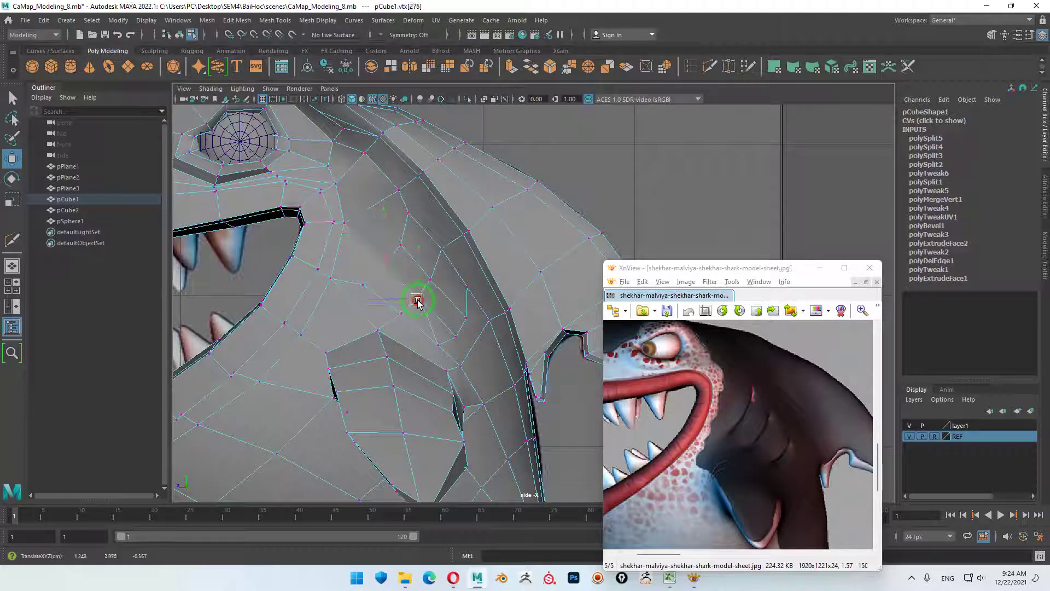
pyautogui.click(433, 279)
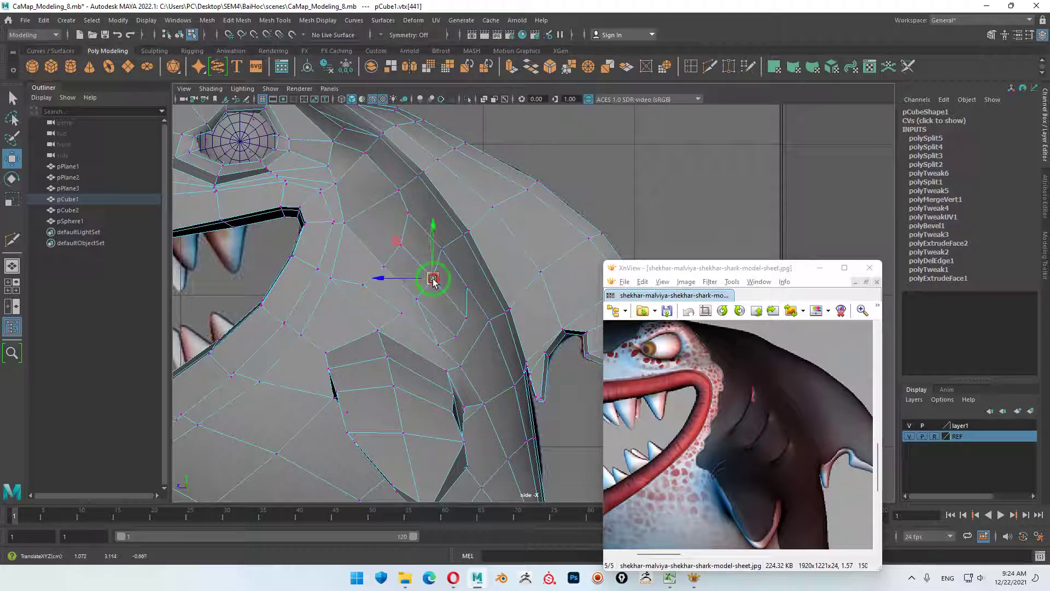
pyautogui.click(442, 247)
pyautogui.moveTo(441, 247); pyautogui.dragTo(441, 253)
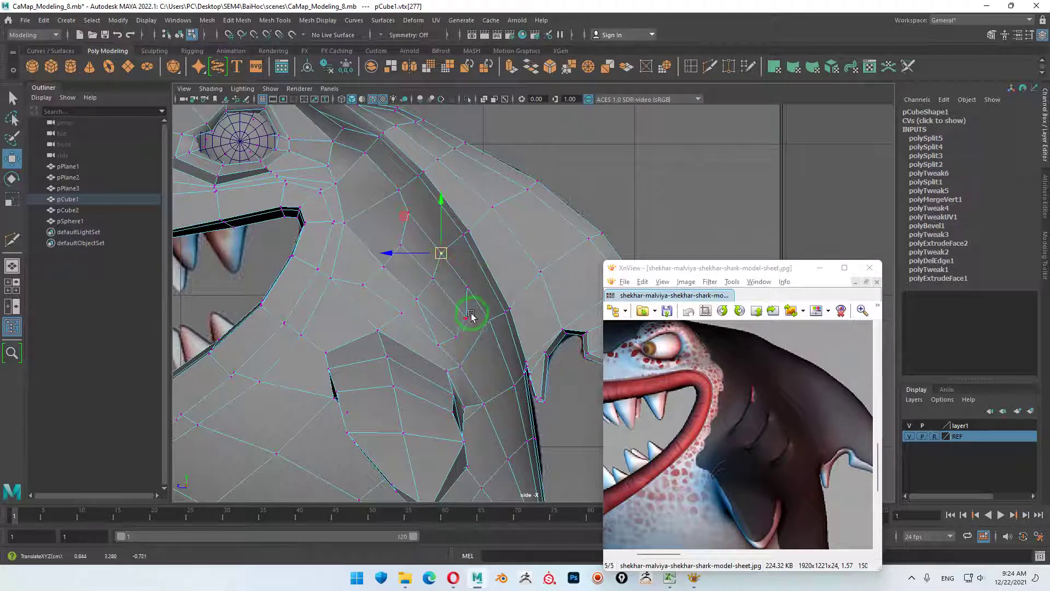
pyautogui.click(439, 346)
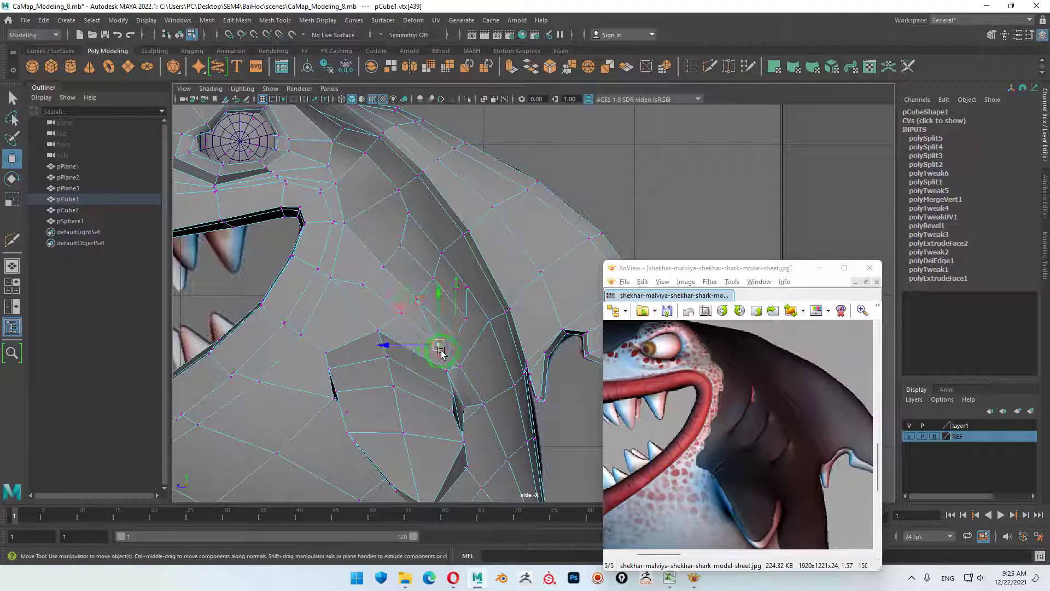
pyautogui.click(404, 314)
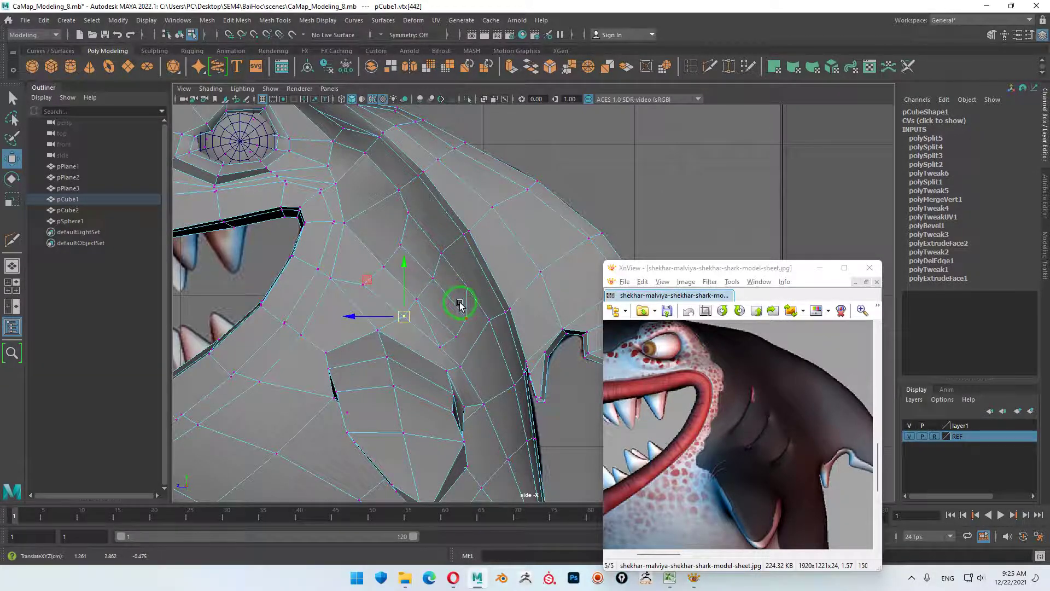
pyautogui.moveTo(432, 295); pyautogui.dragTo(433, 254, button='right')
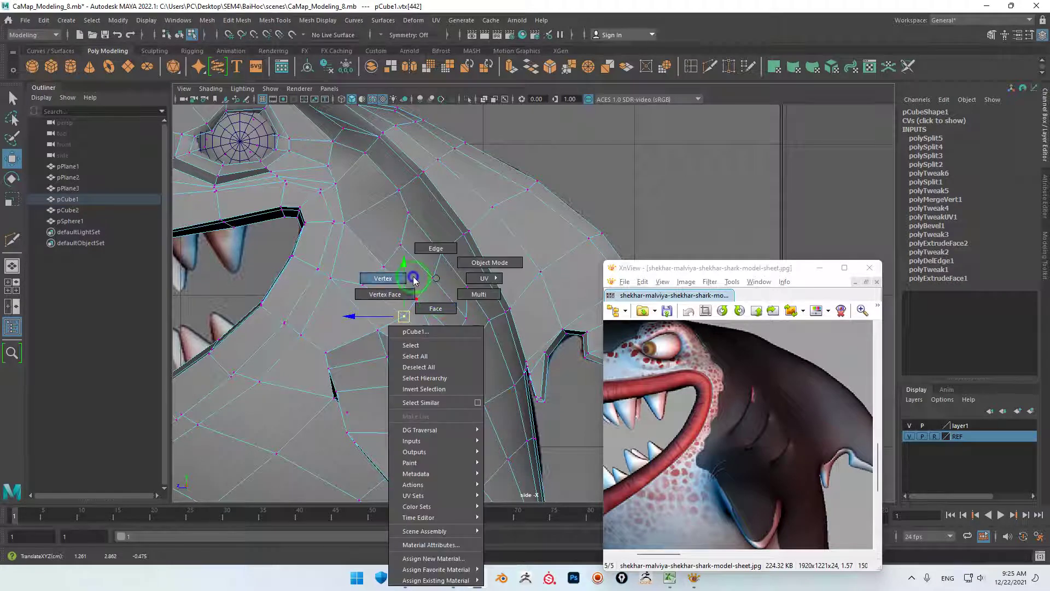
pyautogui.click(429, 325)
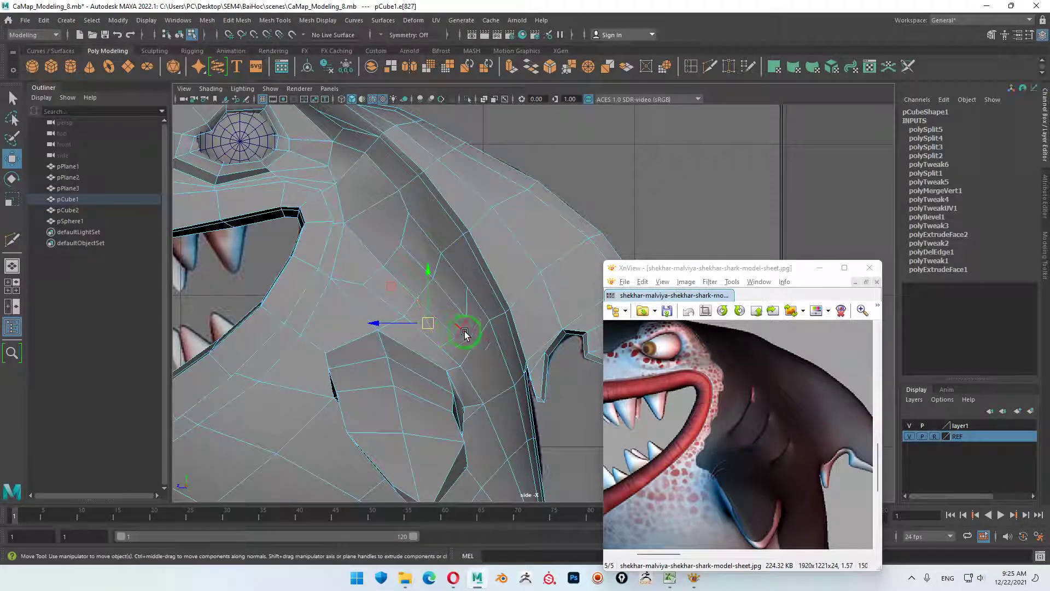
pyautogui.click(525, 295)
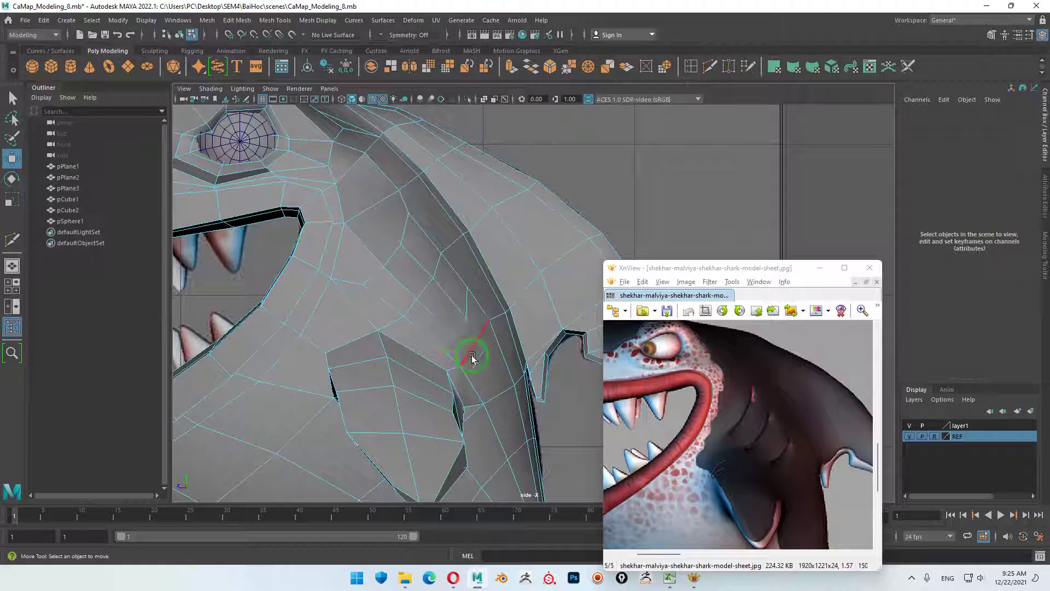
# - Try several Multi-Cut start points on the cheek, cancelling each unfinished cut
pyautogui.click(711, 67)
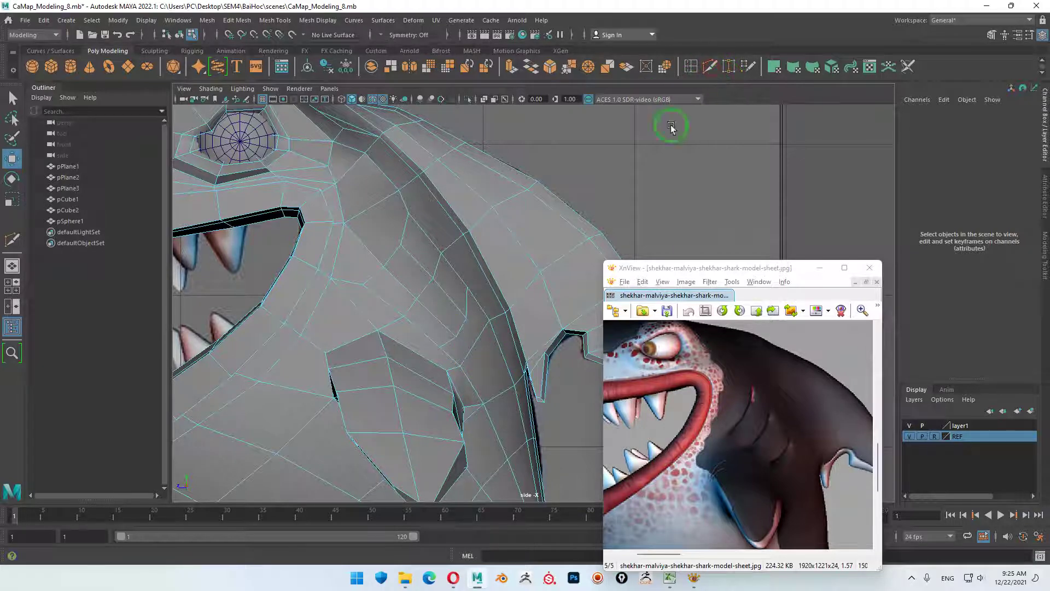
pyautogui.click(456, 337)
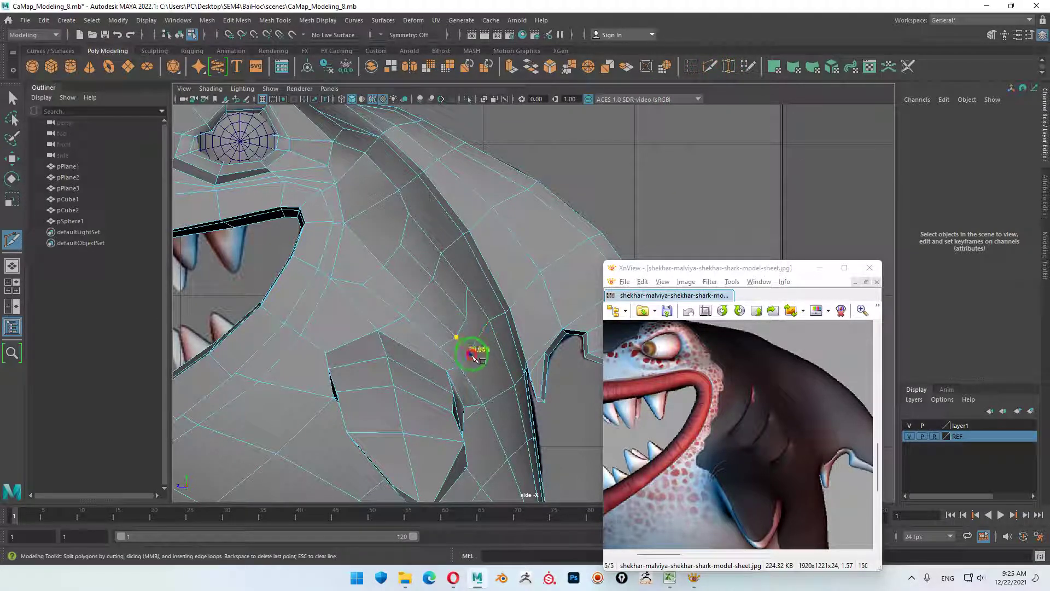
pyautogui.press('Escape')
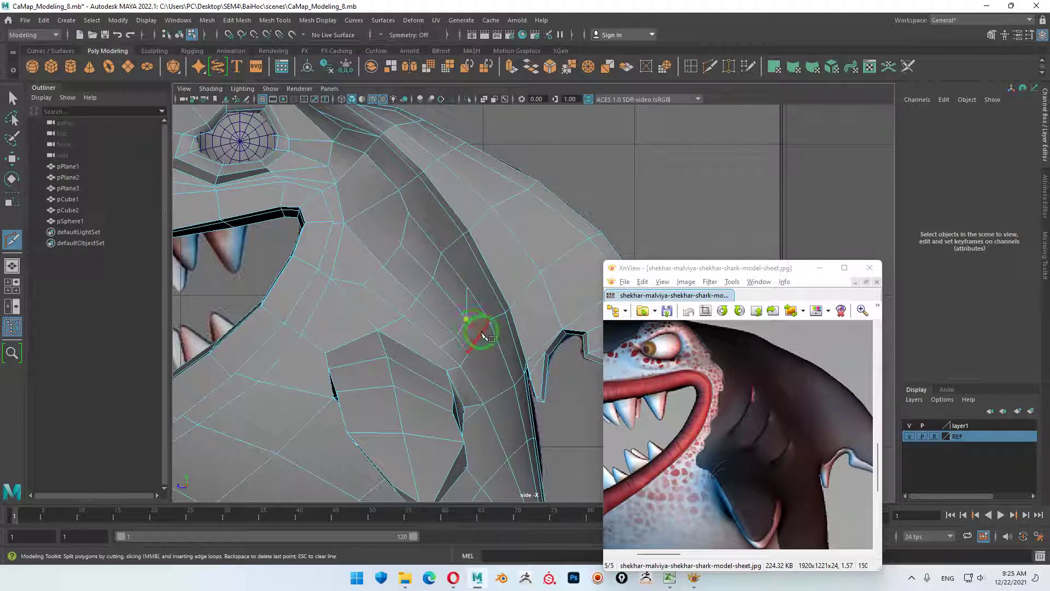
pyautogui.click(466, 318)
pyautogui.press('Escape')
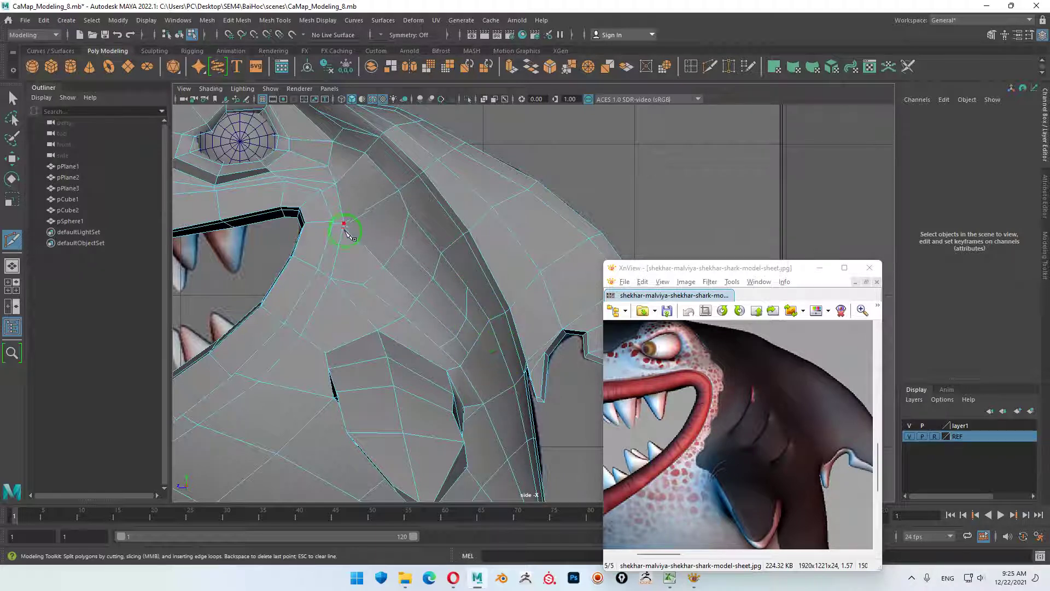
pyautogui.click(401, 245)
pyautogui.press('Escape')
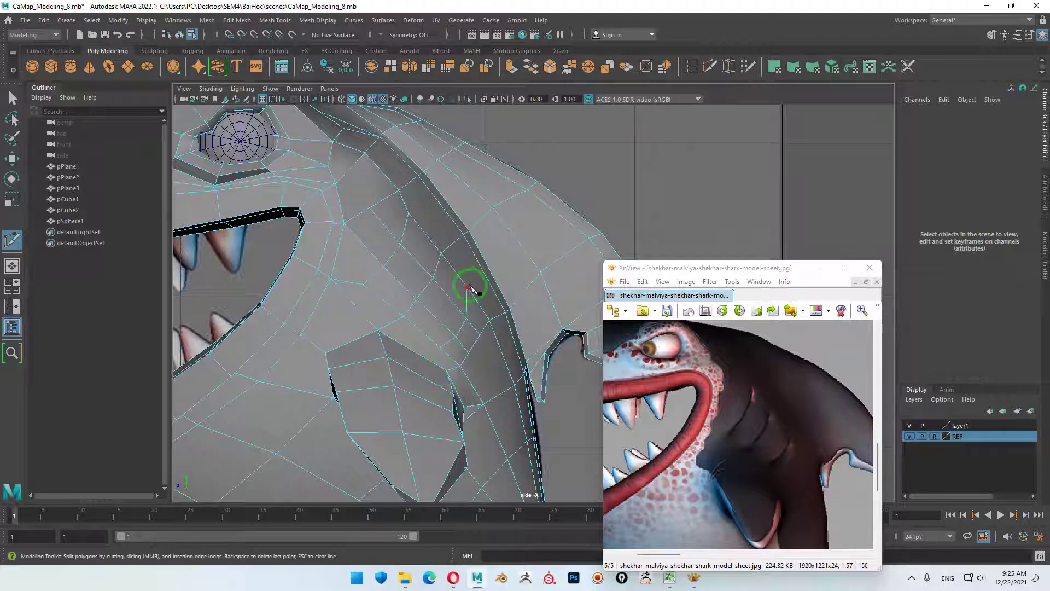
# - Cut a new edge line through the faces beside the gill groove, then switch to Move
pyautogui.click(467, 286)
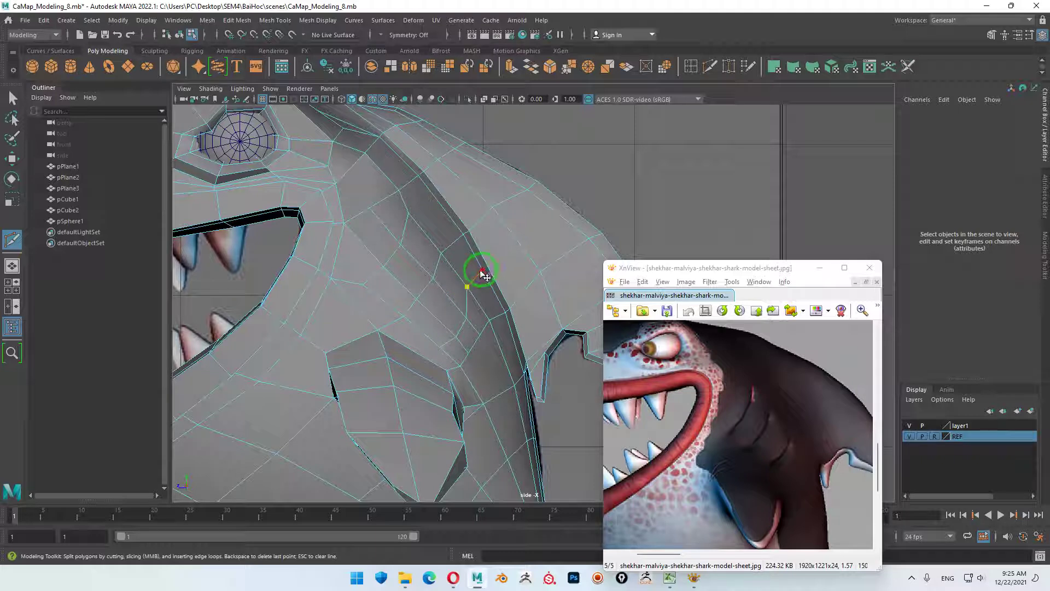
pyautogui.click(484, 275)
pyautogui.rightClick(481, 276)
pyautogui.click(424, 361)
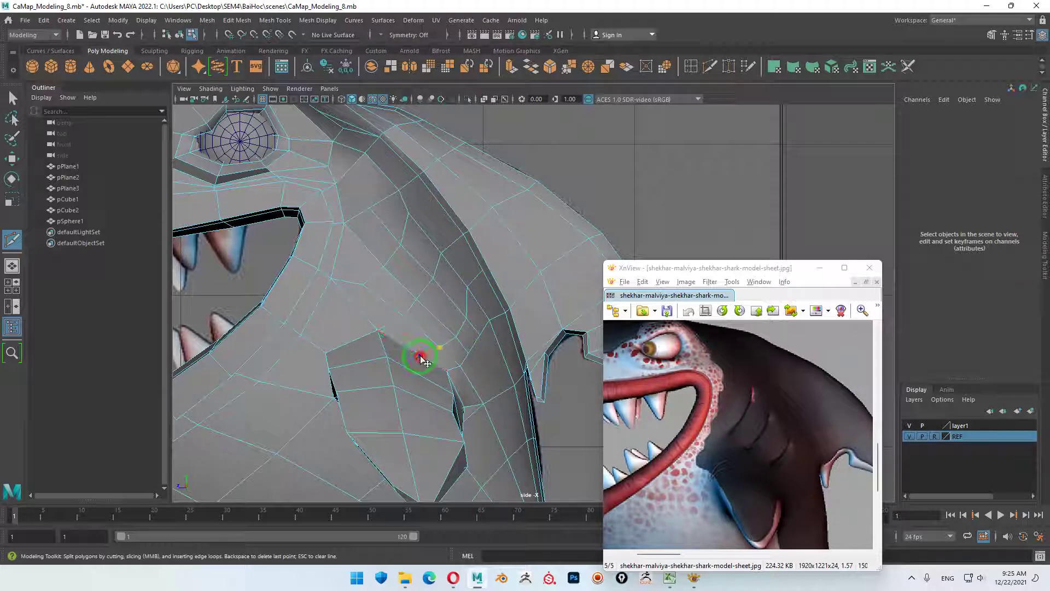
pyautogui.press('w')
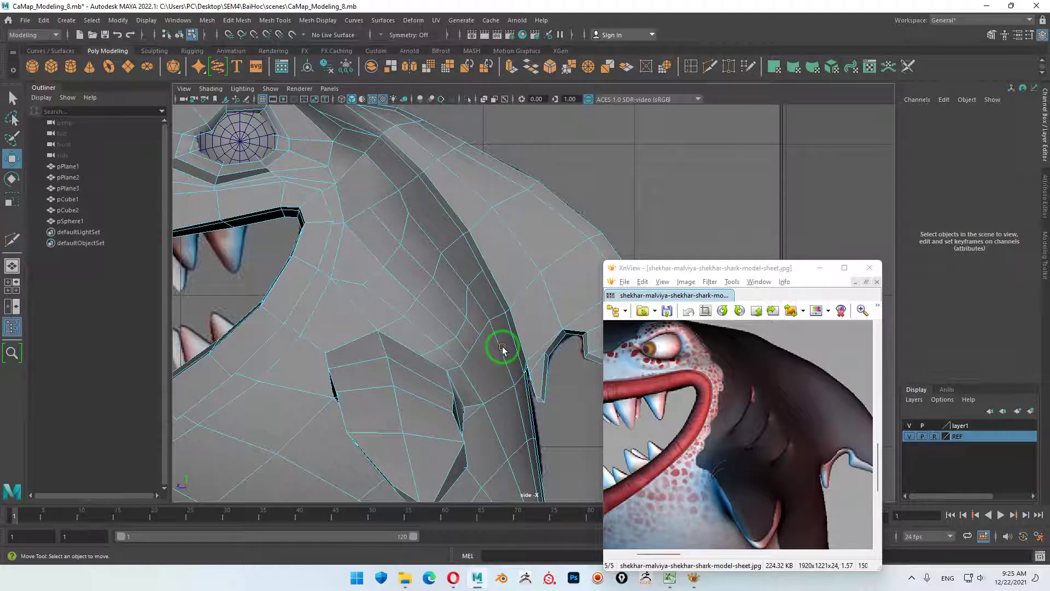
pyautogui.scroll(2, 488, 371)
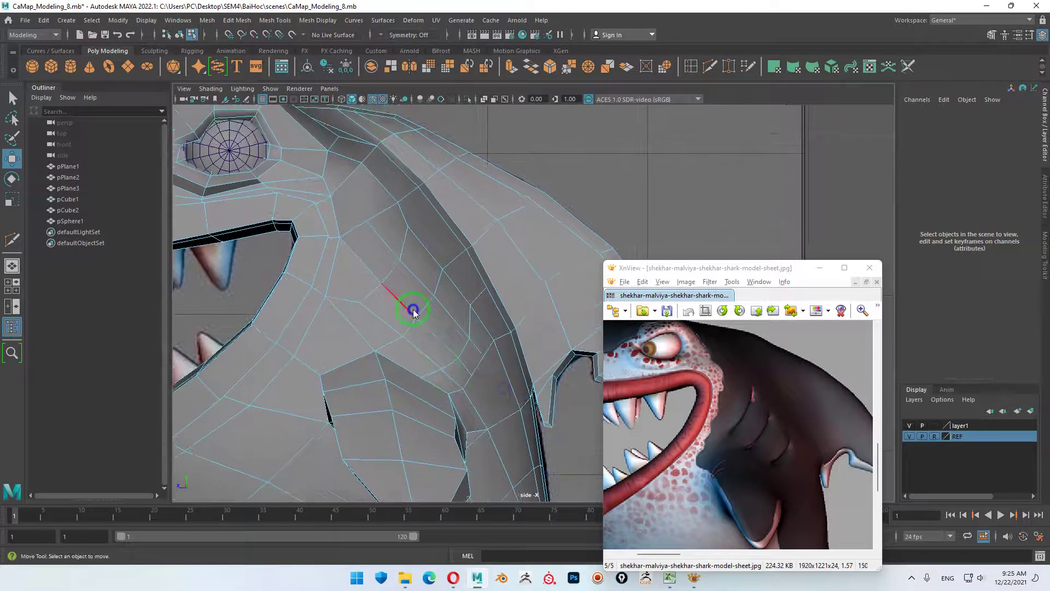
# - Shift vertices on the head's side to smooth the new gill-area edge flow
pyautogui.moveTo(413, 277); pyautogui.dragTo(362, 285, button='right')
pyautogui.click(419, 323)
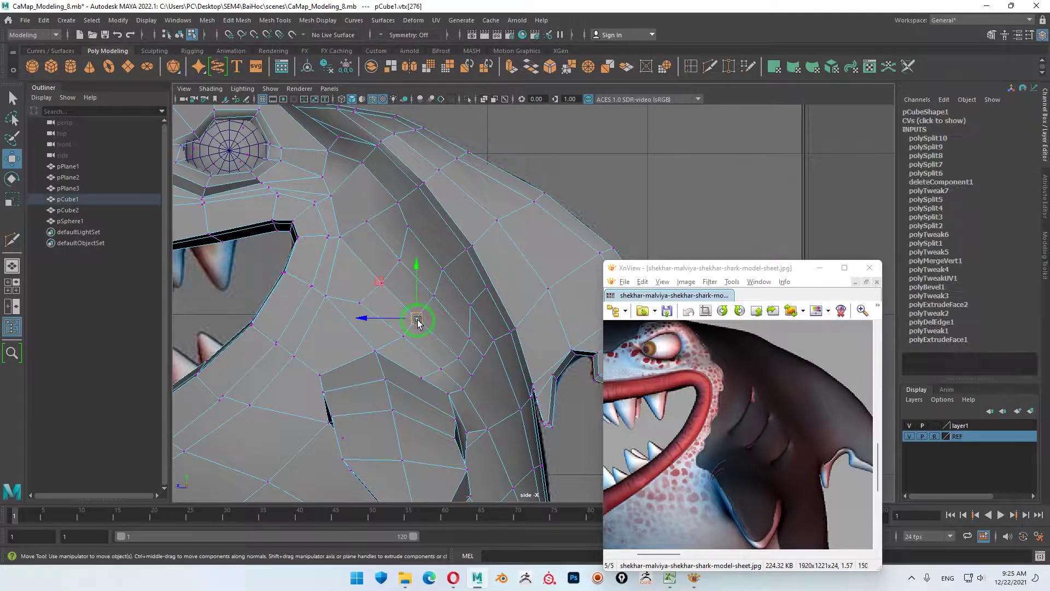
pyautogui.moveTo(419, 323); pyautogui.dragTo(420, 319)
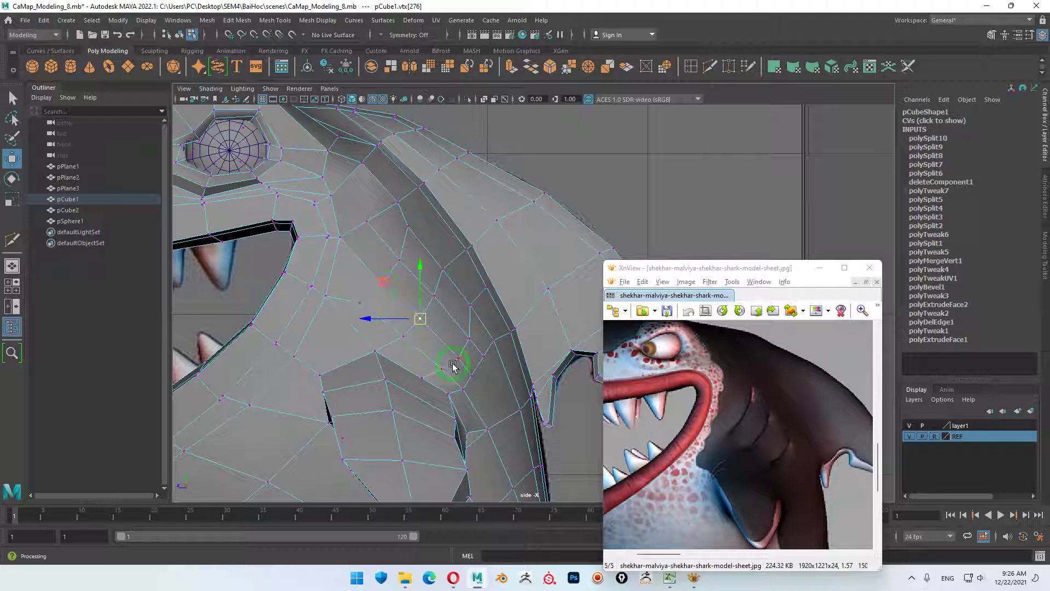
pyautogui.click(399, 335)
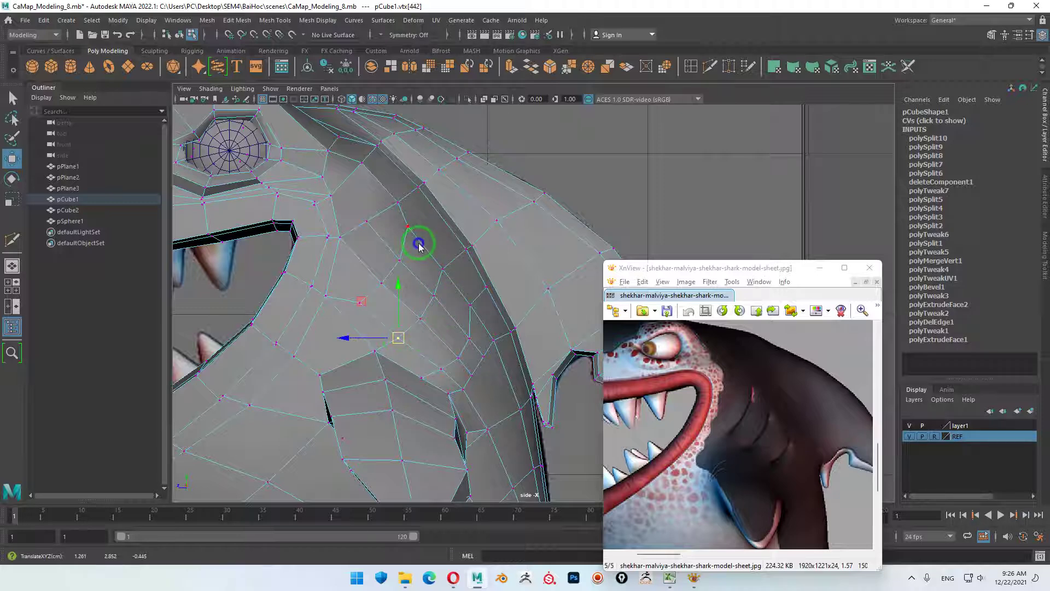
# - Select edges on the head's side near the ridge in edge mode
pyautogui.moveTo(417, 240); pyautogui.dragTo(468, 227, button='right')
pyautogui.click(390, 272)
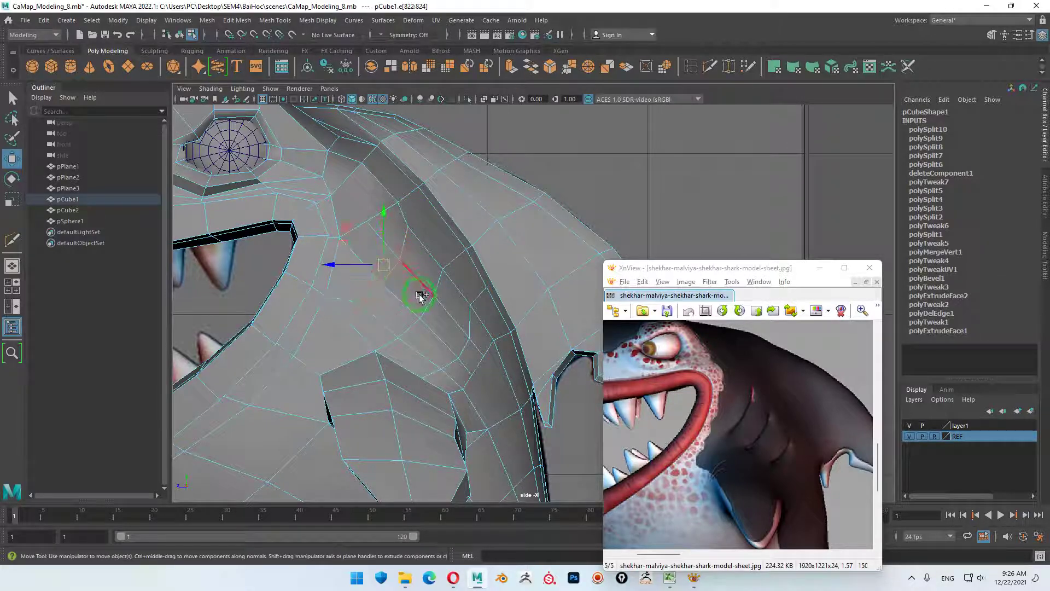
pyautogui.click(439, 281)
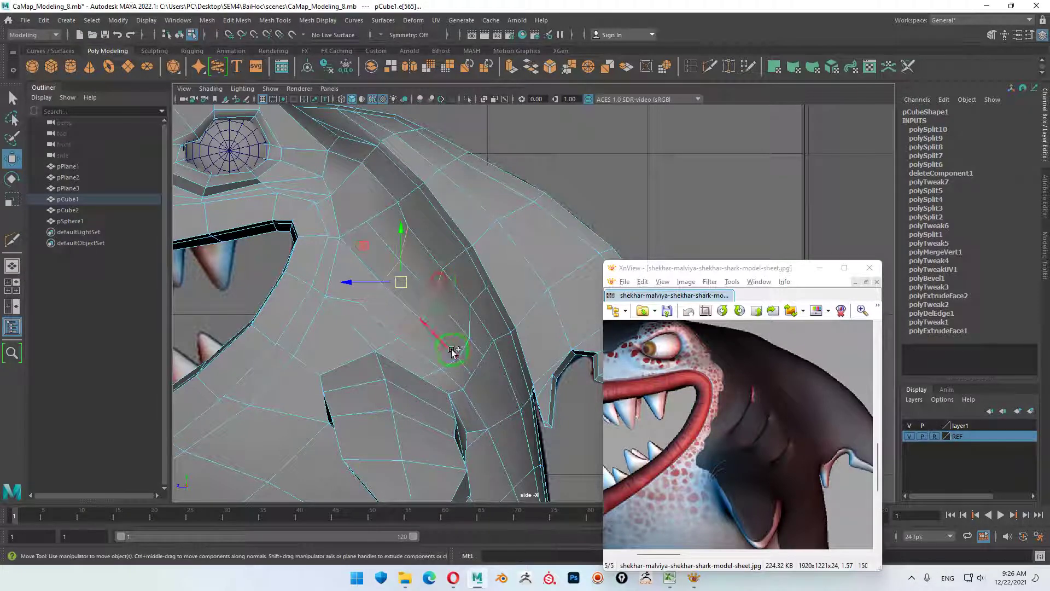
pyautogui.keyDown('shift'); pyautogui.click(478, 328); pyautogui.keyUp('shift')
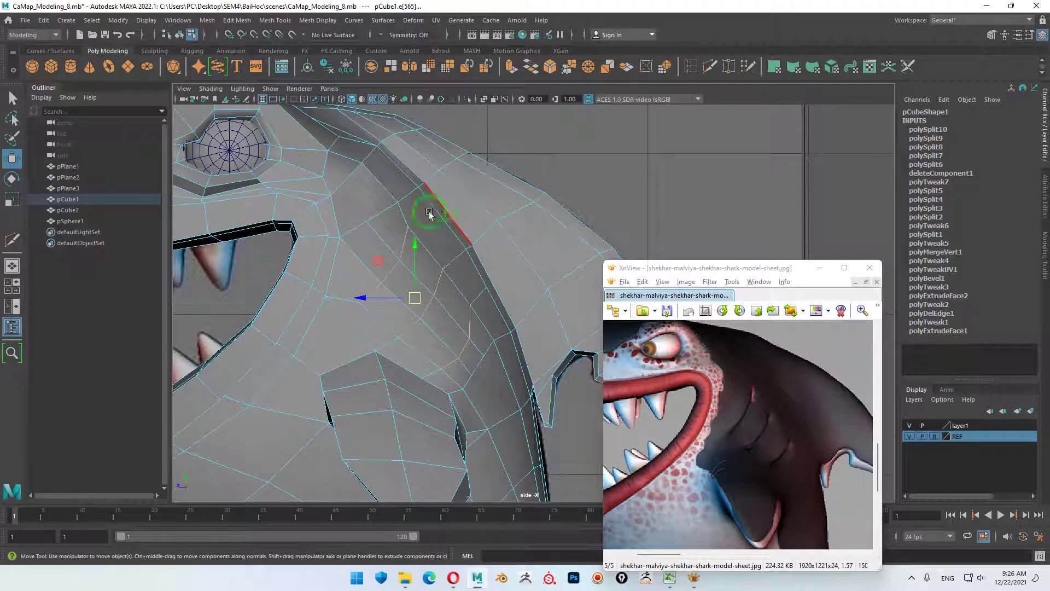
pyautogui.click(709, 66)
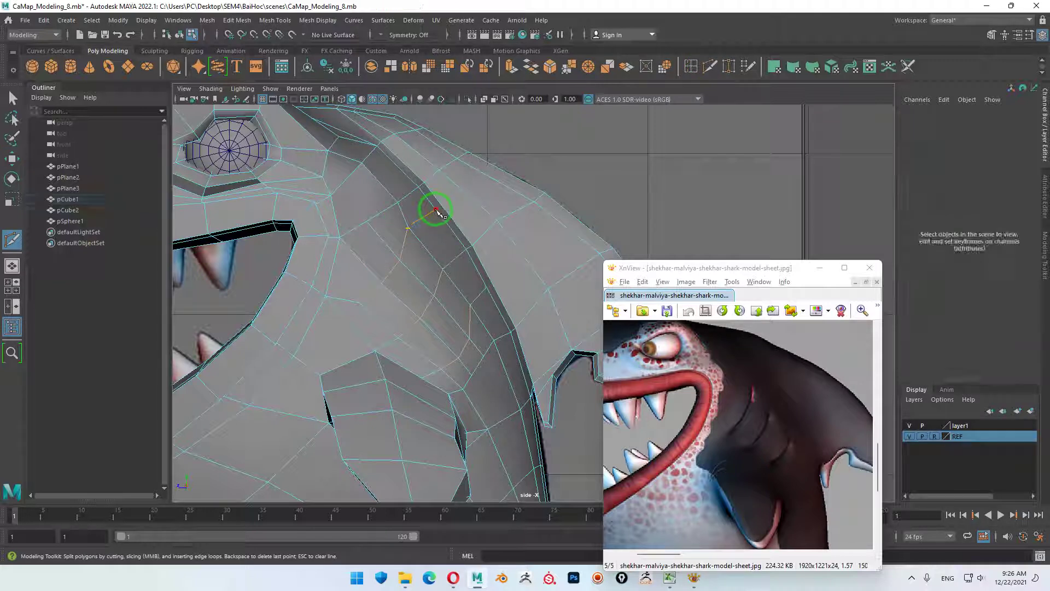
# - Draw a Multi-Cut line from the lower cheek edge up to the ridge, then return to Move
pyautogui.click(435, 211)
pyautogui.press('Return')
pyautogui.moveTo(375, 351); pyautogui.dragTo(341, 303)
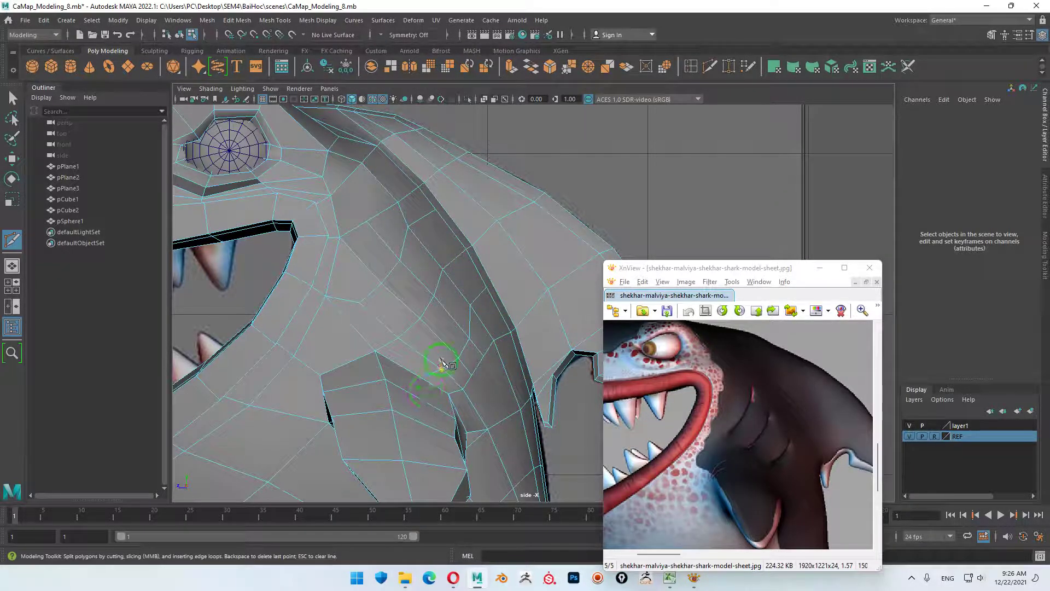
pyautogui.press('w')
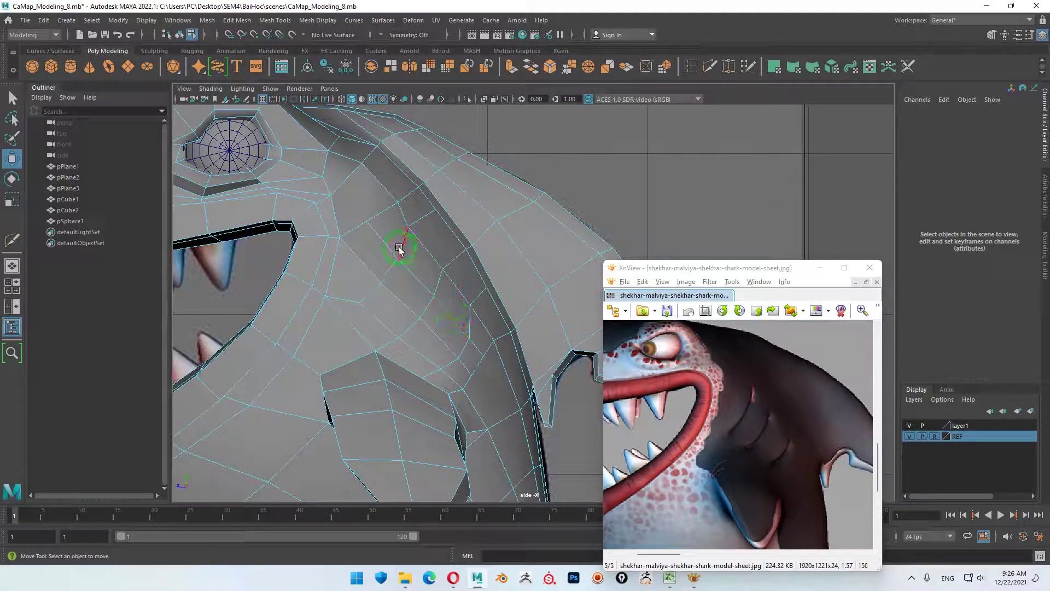
# - Slide a side edge to match the gill shape in the reference
pyautogui.click(391, 273)
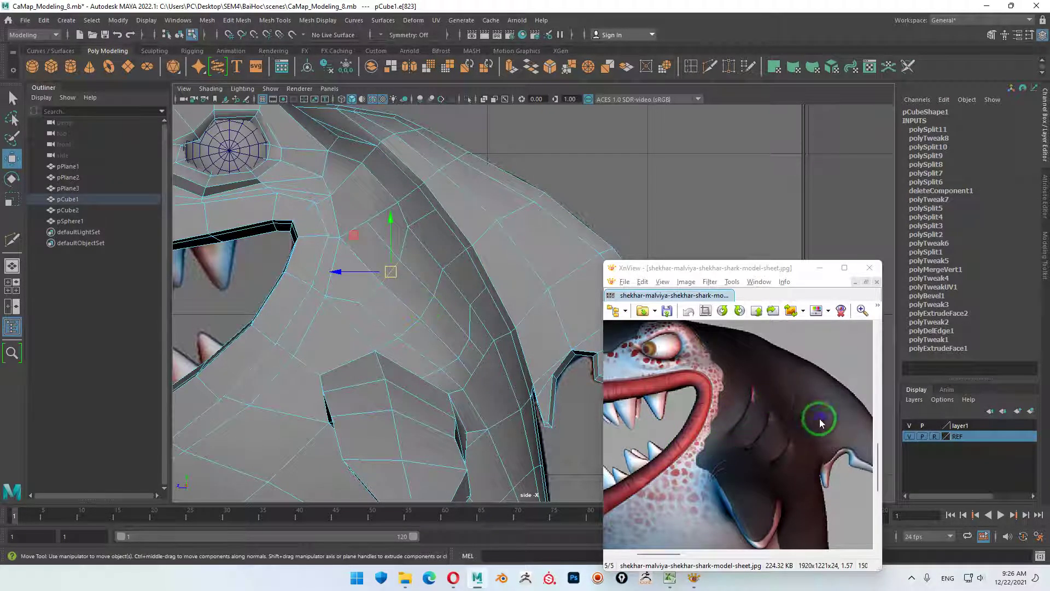
pyautogui.scroll(-3, 621, 363)
pyautogui.scroll(4, 769, 405)
pyautogui.scroll(-2, 771, 368)
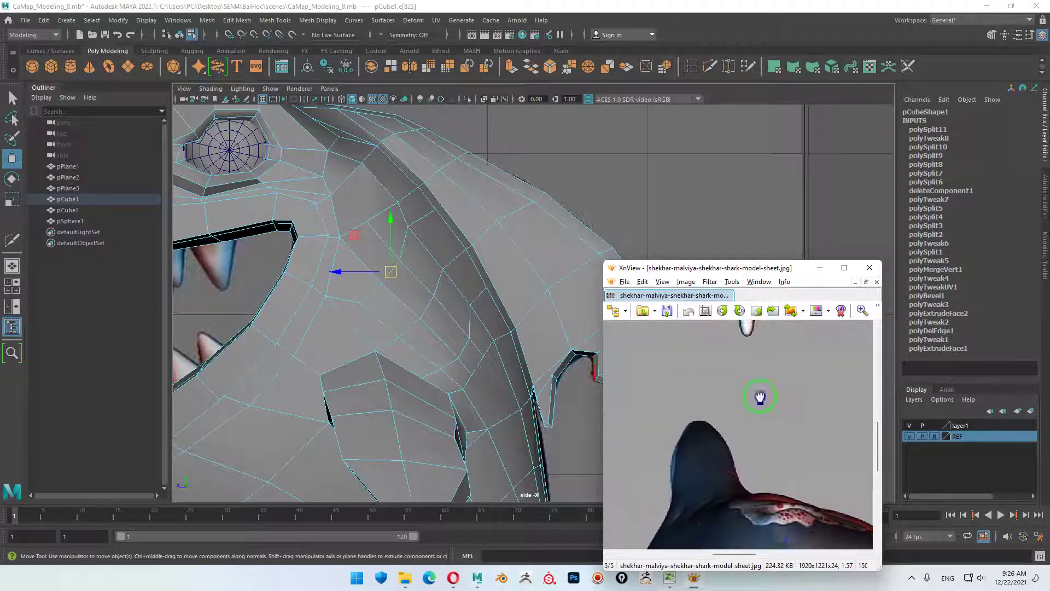
pyautogui.scroll(2, 766, 501)
pyautogui.scroll(2, 758, 406)
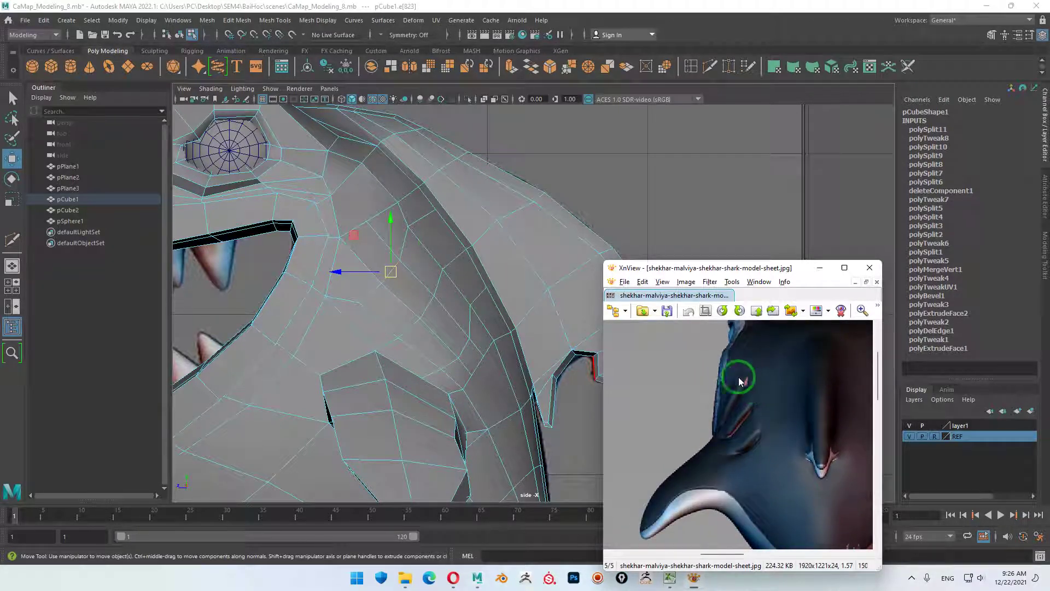
pyautogui.moveTo(410, 227)
pyautogui.mouseDown()
pyautogui.moveTo(411, 248)
pyautogui.moveTo(435, 271)
pyautogui.moveTo(407, 240)
pyautogui.moveTo(366, 303)
pyautogui.mouseUp()
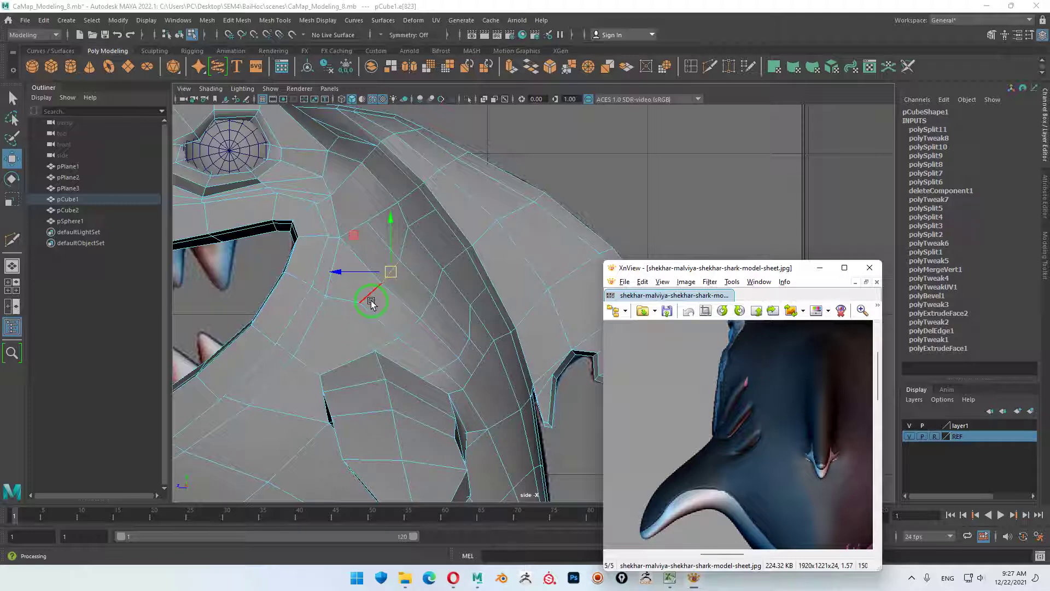
# - Pan the reference to the mouth and fin area, then move a gill-area edge up and left
pyautogui.moveTo(371, 302); pyautogui.dragTo(371, 302)
pyautogui.moveTo(645, 403)
pyautogui.mouseDown()
pyautogui.moveTo(815, 376)
pyautogui.moveTo(761, 441)
pyautogui.moveTo(664, 438)
pyautogui.moveTo(803, 428)
pyautogui.moveTo(684, 409)
pyautogui.moveTo(750, 422)
pyautogui.moveTo(752, 399)
pyautogui.mouseUp()
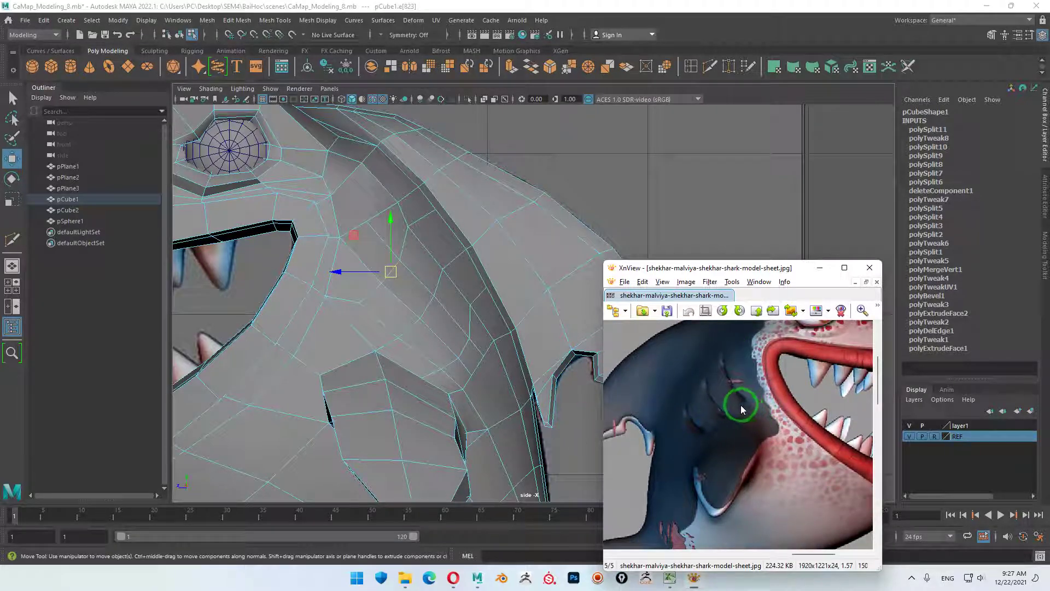
pyautogui.click(411, 245)
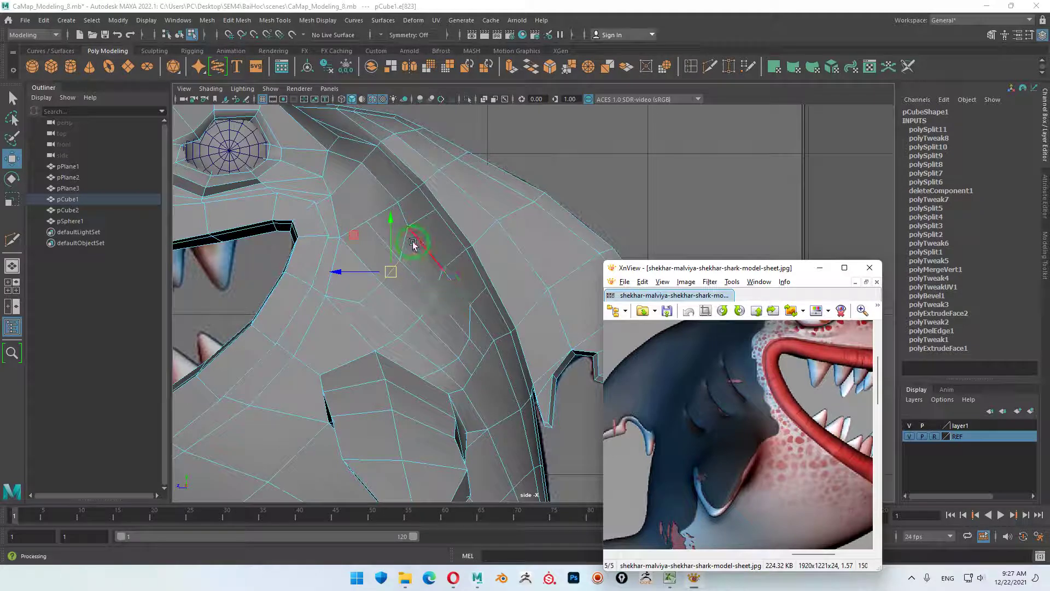
pyautogui.moveTo(412, 245)
pyautogui.mouseDown()
pyautogui.moveTo(417, 271)
pyautogui.moveTo(436, 277)
pyautogui.moveTo(410, 241)
pyautogui.moveTo(457, 299)
pyautogui.moveTo(410, 234)
pyautogui.moveTo(421, 257)
pyautogui.mouseUp()
# - Select three adjacent gill-area faces in face mode
pyautogui.moveTo(421, 257)
pyautogui.mouseDown(button='right')
pyautogui.moveTo(392, 258)
pyautogui.moveTo(421, 286)
pyautogui.mouseUp(button='right')
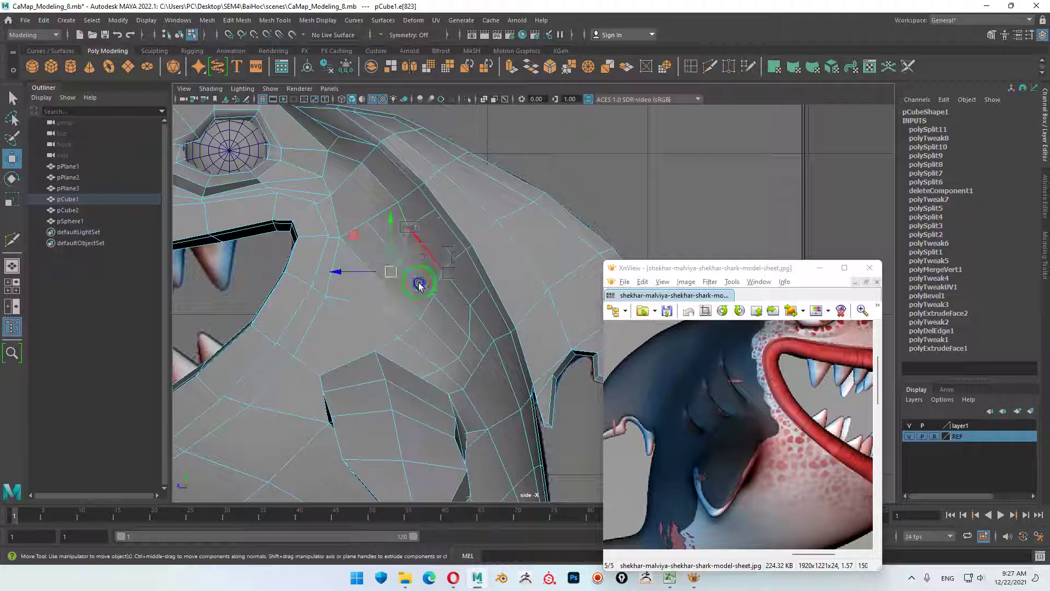
pyautogui.click(423, 263)
pyautogui.keyDown('shift'); pyautogui.click(410, 291); pyautogui.keyUp('shift')
pyautogui.keyDown('shift'); pyautogui.click(394, 315); pyautogui.keyUp('shift')
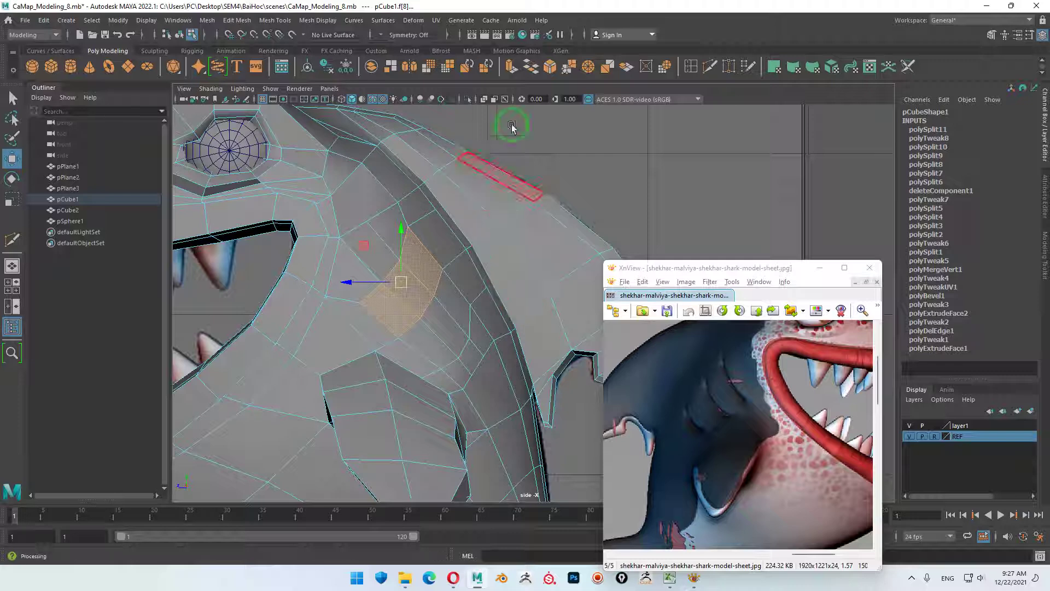
# - Undo a trial bevel, then extrude the gill faces and scale them inward to about 0.867
pyautogui.click(551, 67)
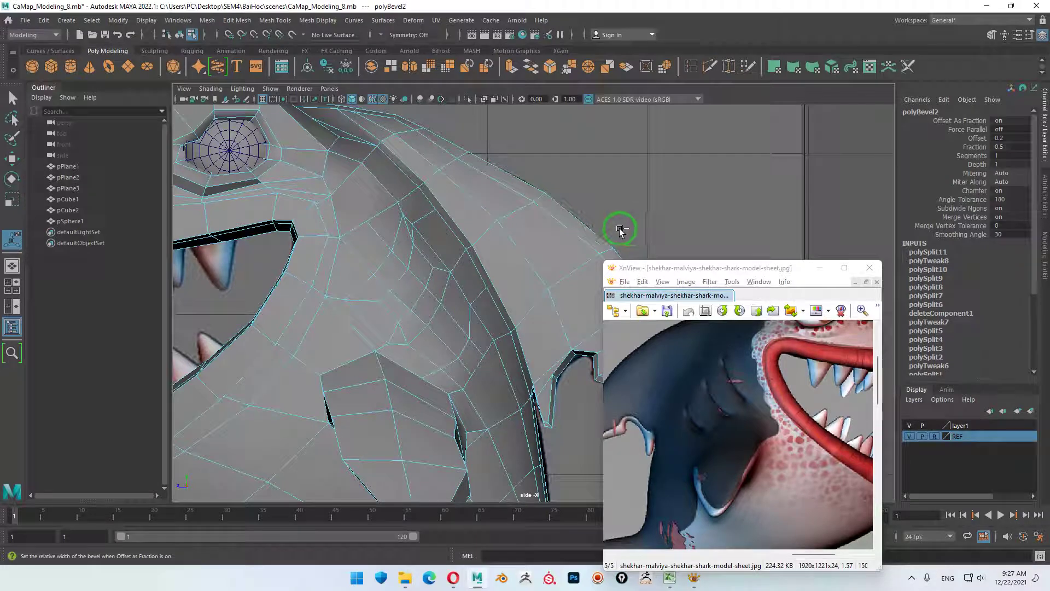
pyautogui.hotkey('ctrl', 'z')
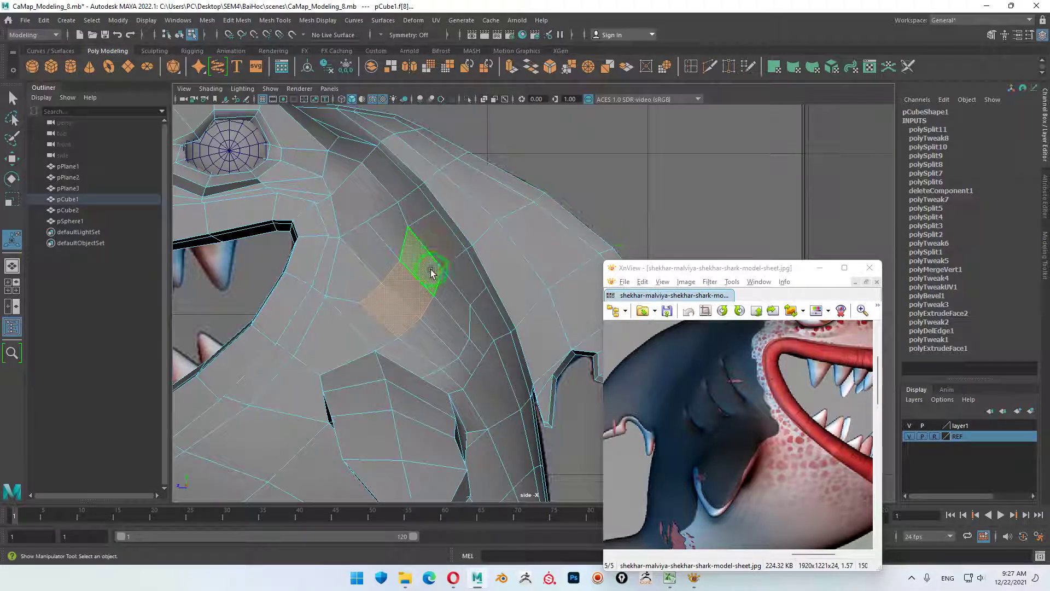
pyautogui.click(510, 66)
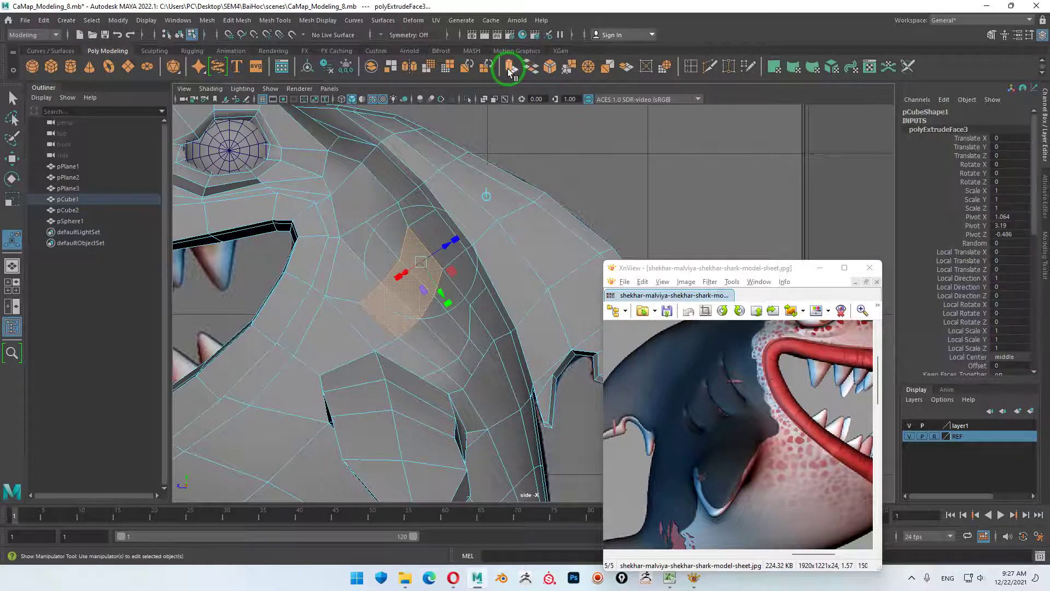
pyautogui.moveTo(445, 285); pyautogui.dragTo(417, 265)
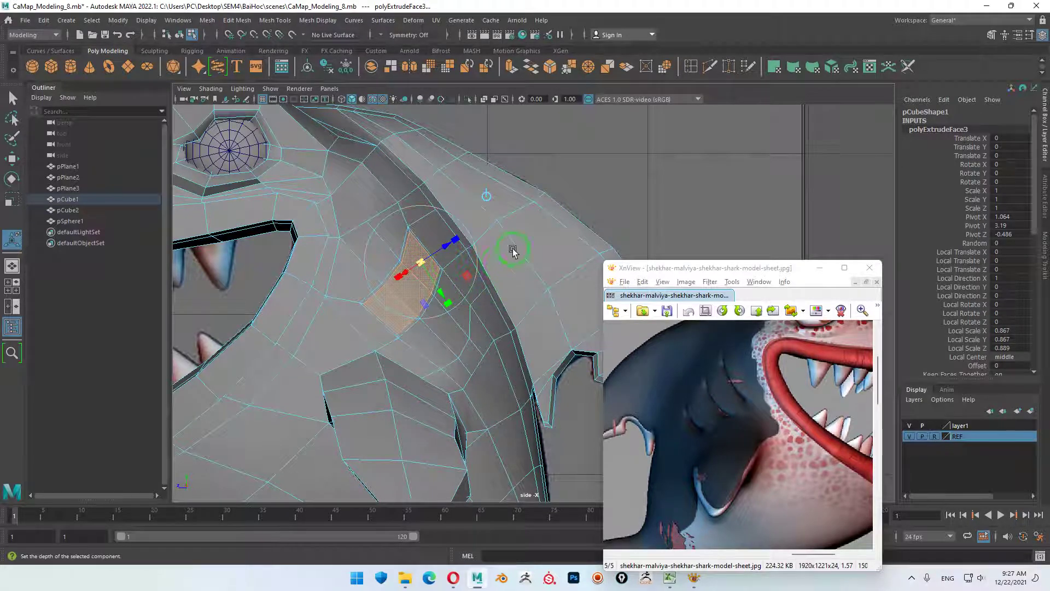
# - Inspect the extruded gill patch in perspective view and return to face mode
pyautogui.press('space')
pyautogui.press('space')
pyautogui.scroll(3, 457, 340)
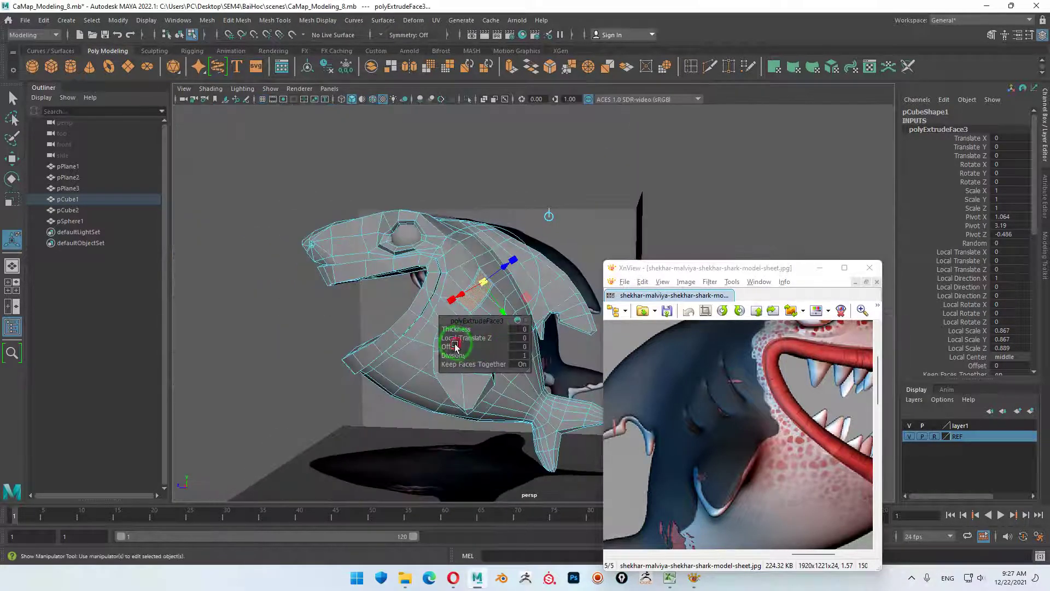
pyautogui.scroll(4, 457, 340)
pyautogui.moveTo(480, 321); pyautogui.dragTo(816, 129)
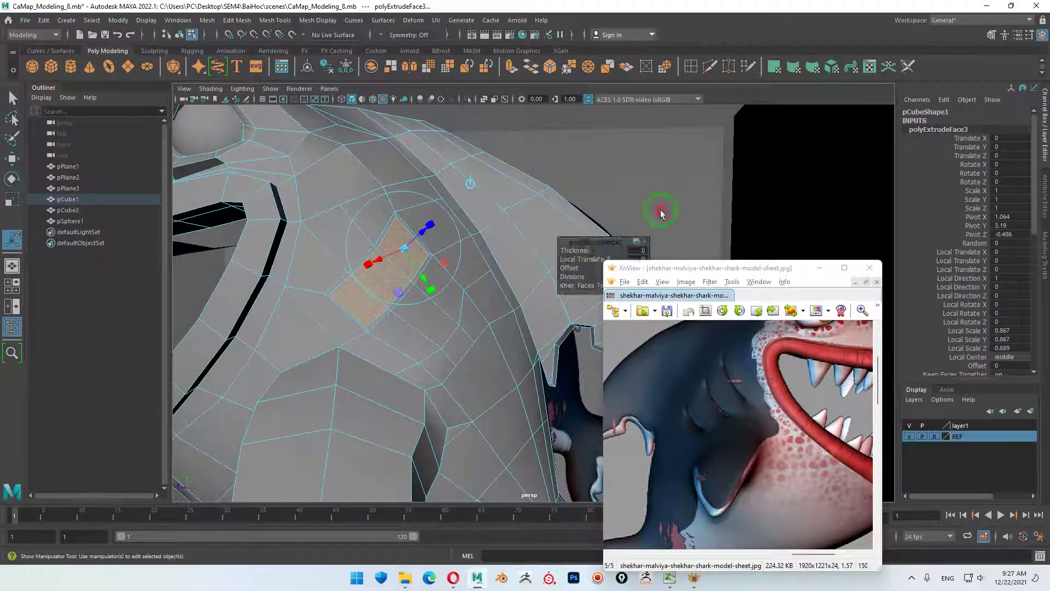
pyautogui.scroll(-3, 467, 351)
pyautogui.scroll(3, 467, 352)
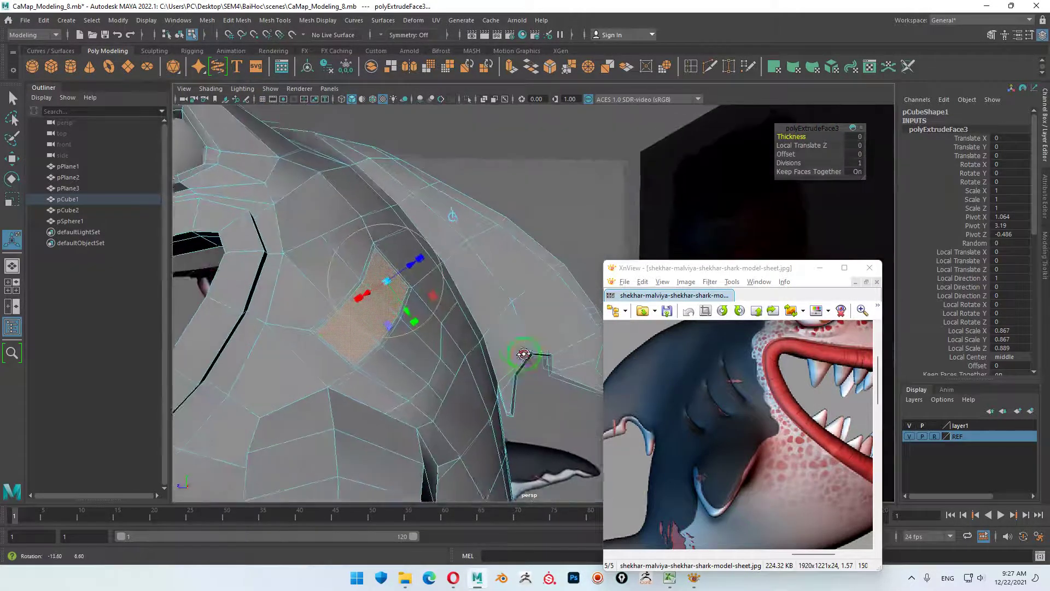
pyautogui.moveTo(524, 358)
pyautogui.keyDown('alt'); pyautogui.mouseDown()
pyautogui.moveTo(467, 304)
pyautogui.moveTo(485, 267)
pyautogui.mouseUp(); pyautogui.keyUp('alt')
pyautogui.scroll(-3, 467, 305)
pyautogui.rightClick(480, 266)
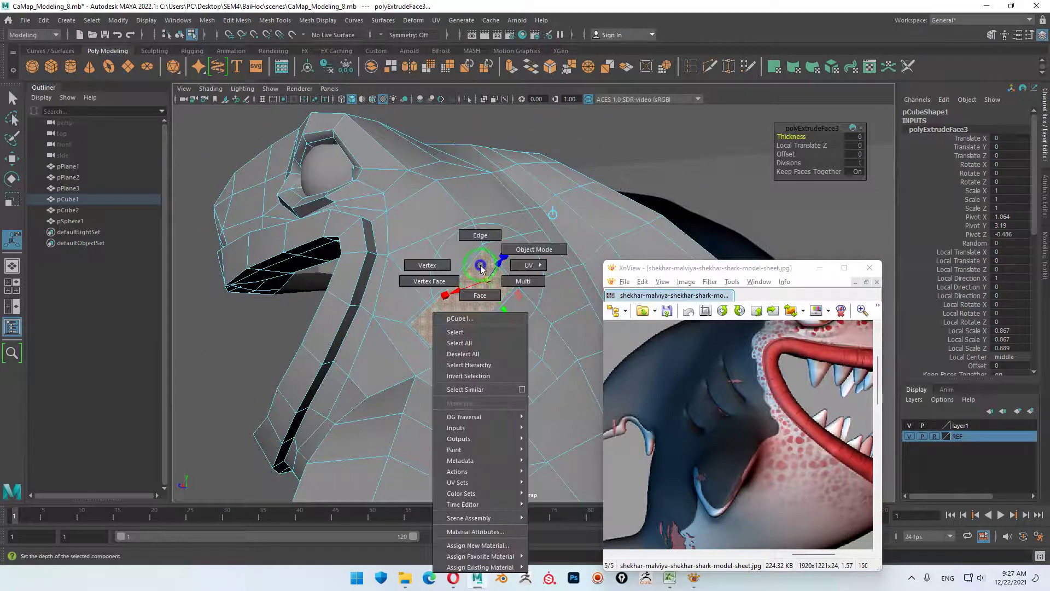
pyautogui.click(479, 298)
# - Nudge an edge on the side of the head, orbiting in close on the gill area
pyautogui.rightClick(471, 257)
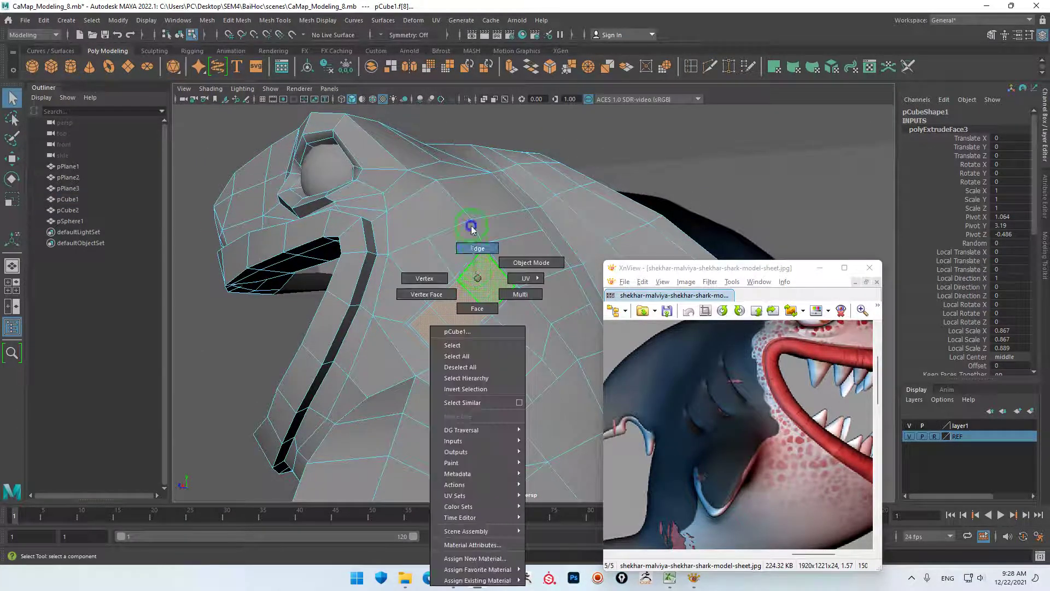
pyautogui.click(468, 268)
pyautogui.click(446, 296)
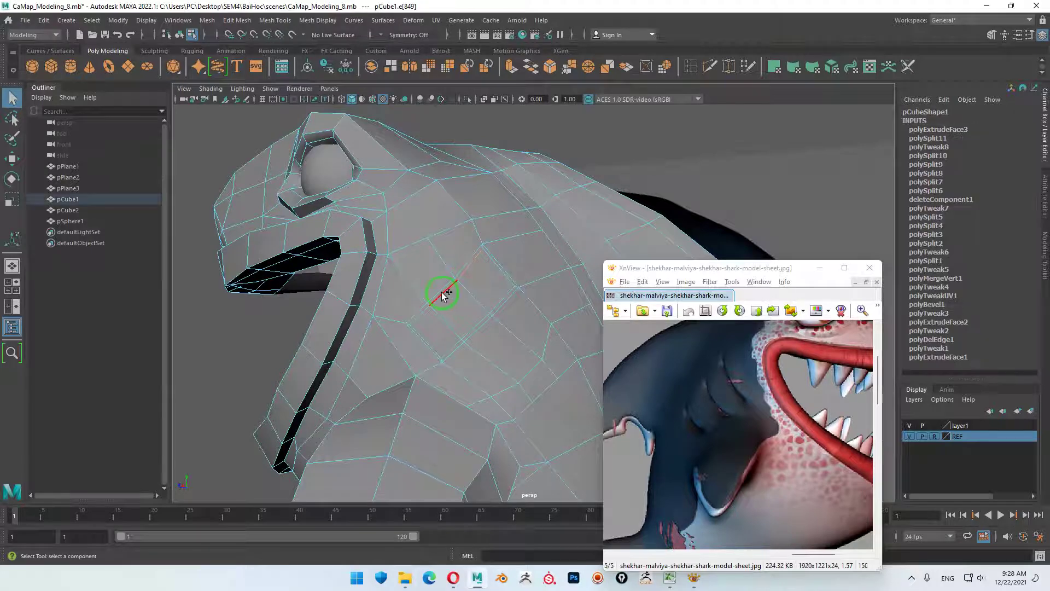
pyautogui.moveTo(497, 329)
pyautogui.keyDown('alt'); pyautogui.mouseDown()
pyautogui.moveTo(558, 284)
pyautogui.moveTo(364, 363)
pyautogui.mouseUp(); pyautogui.keyUp('alt')
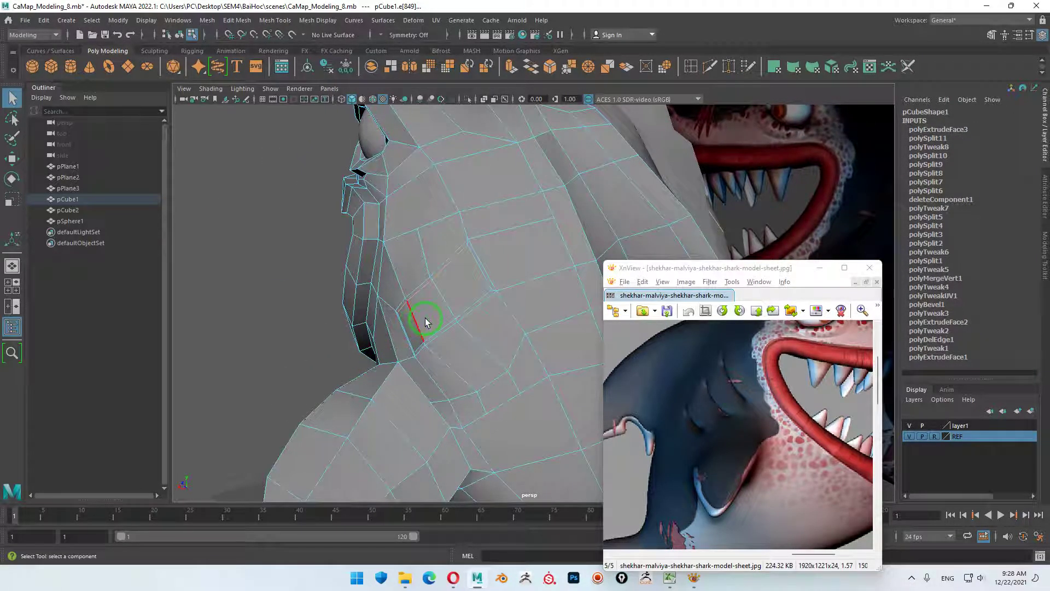
pyautogui.press('w')
pyautogui.moveTo(380, 292); pyautogui.dragTo(385, 291)
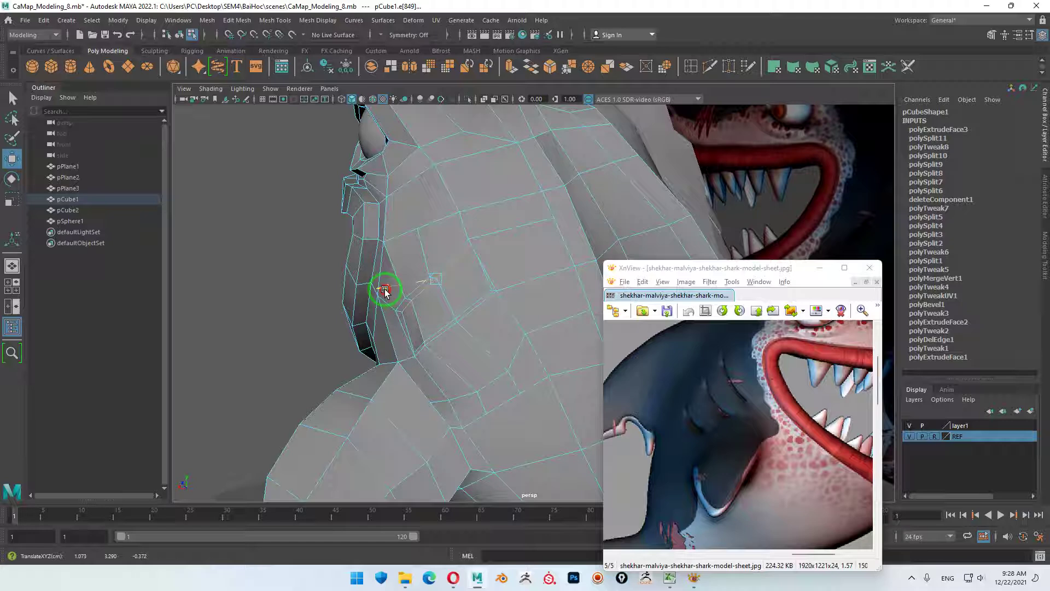
pyautogui.moveTo(385, 291)
pyautogui.keyDown('alt'); pyautogui.mouseDown()
pyautogui.moveTo(469, 352)
pyautogui.moveTo(516, 347)
pyautogui.mouseUp(); pyautogui.keyUp('alt')
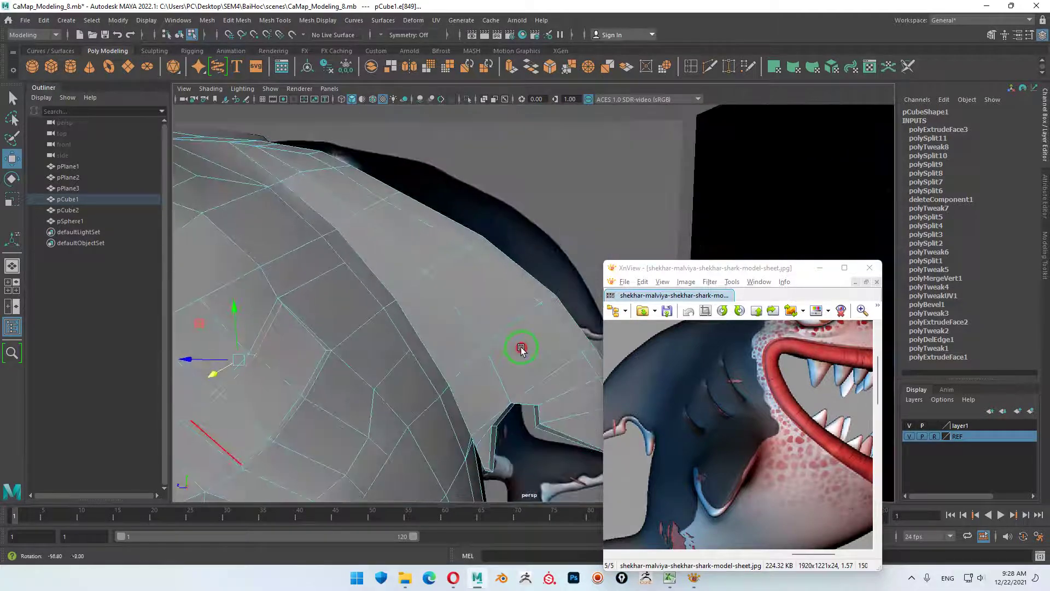
pyautogui.moveTo(284, 381)
pyautogui.keyDown('alt'); pyautogui.mouseDown()
pyautogui.moveTo(403, 319)
pyautogui.moveTo(440, 363)
pyautogui.moveTo(413, 328)
pyautogui.moveTo(425, 342)
pyautogui.moveTo(459, 317)
pyautogui.moveTo(454, 265)
pyautogui.mouseUp(); pyautogui.keyUp('alt')
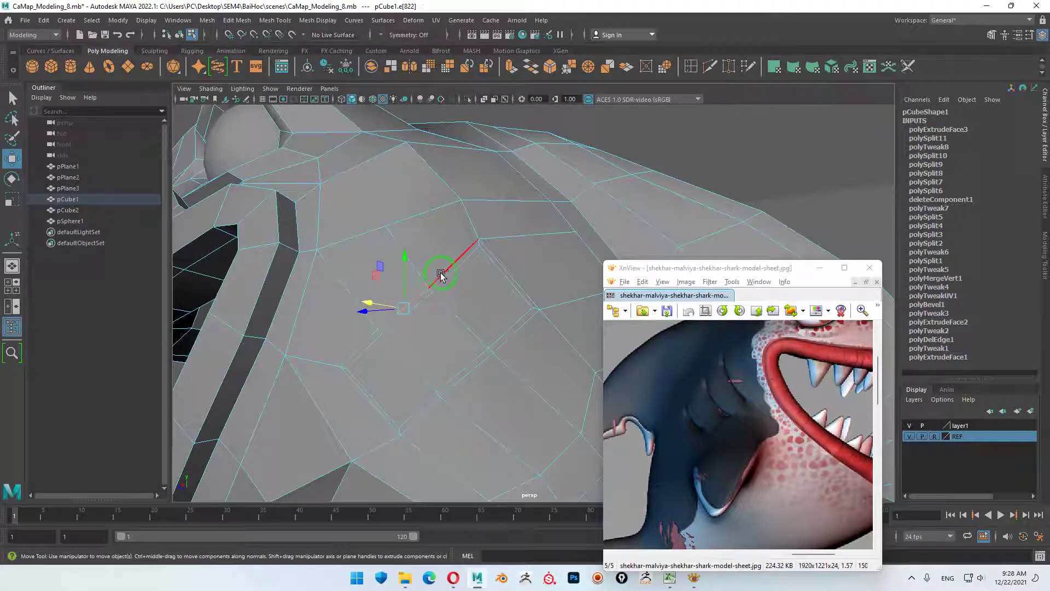
# - Undo the extruded face shrink, reselect the three gill edges and pull a lower edge down-left
pyautogui.click(443, 272)
pyautogui.keyDown('shift'); pyautogui.click(361, 346); pyautogui.keyUp('shift')
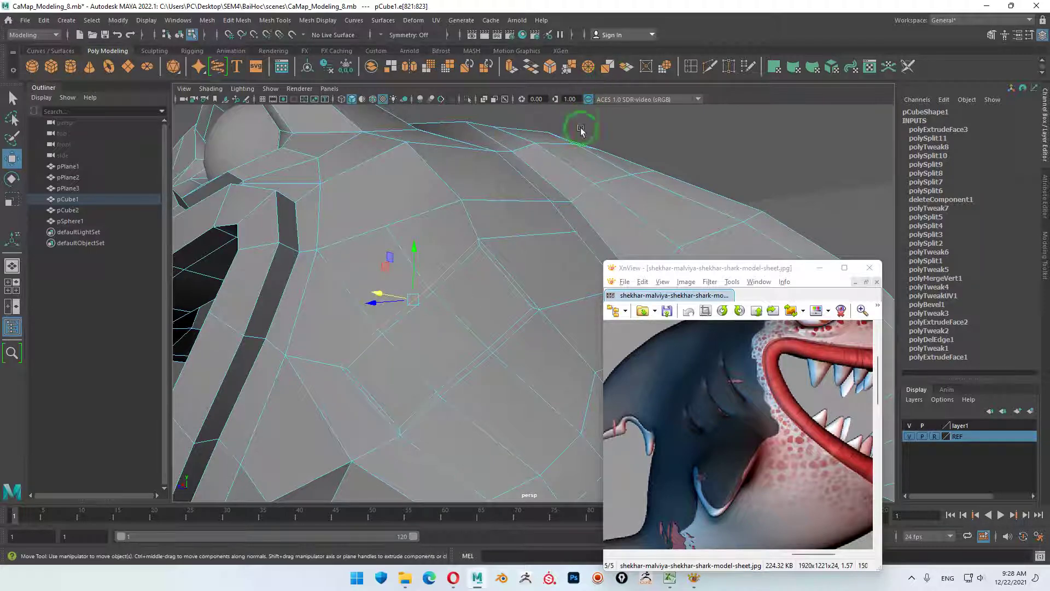
pyautogui.press('F11')
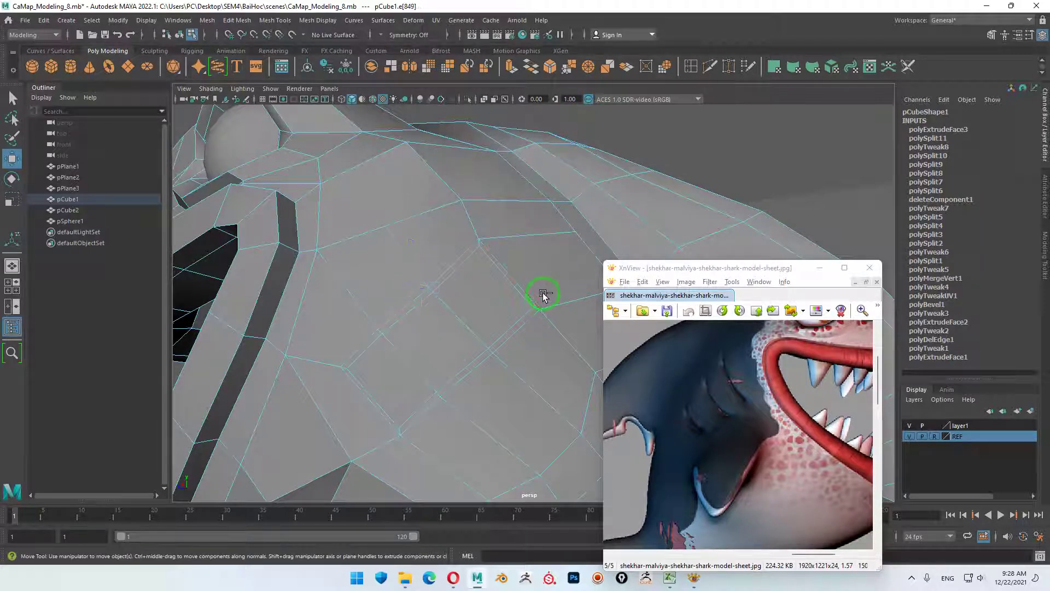
pyautogui.click(543, 295)
pyautogui.hotkey('ctrl', 'z')
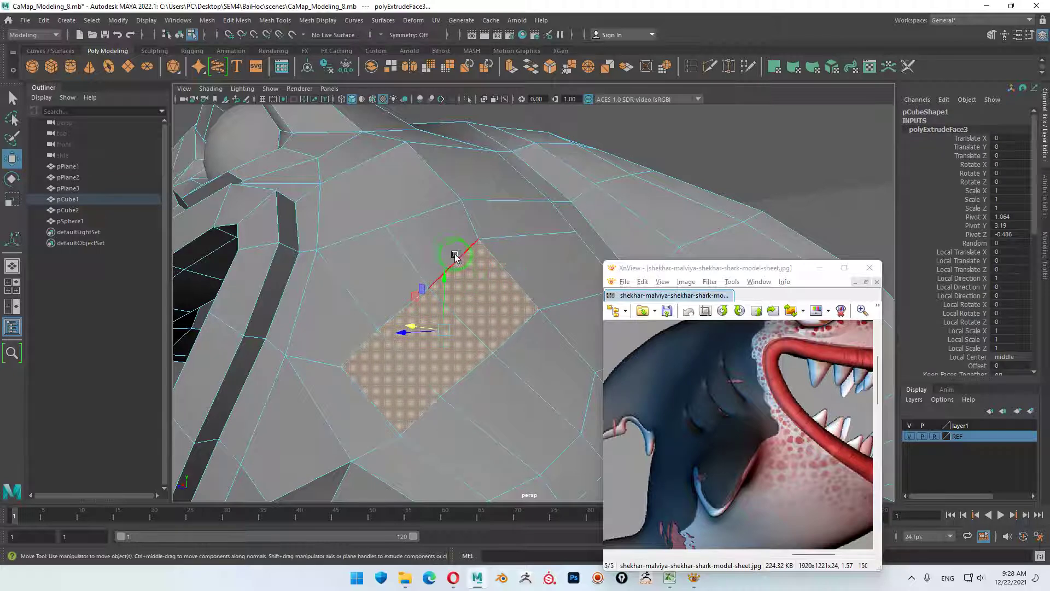
pyautogui.press('F10')
pyautogui.click(407, 298)
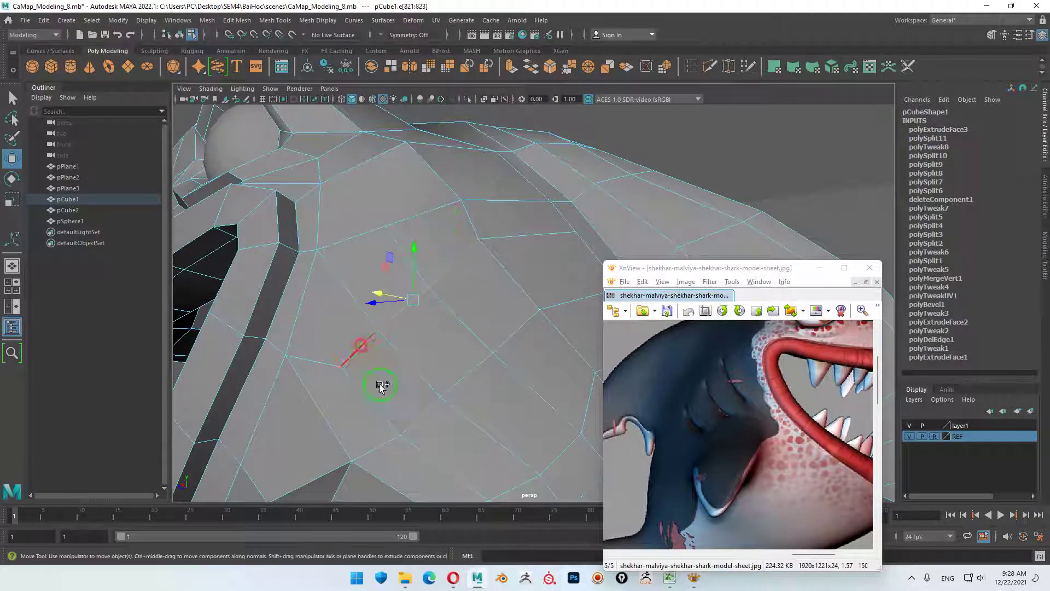
pyautogui.click(525, 319)
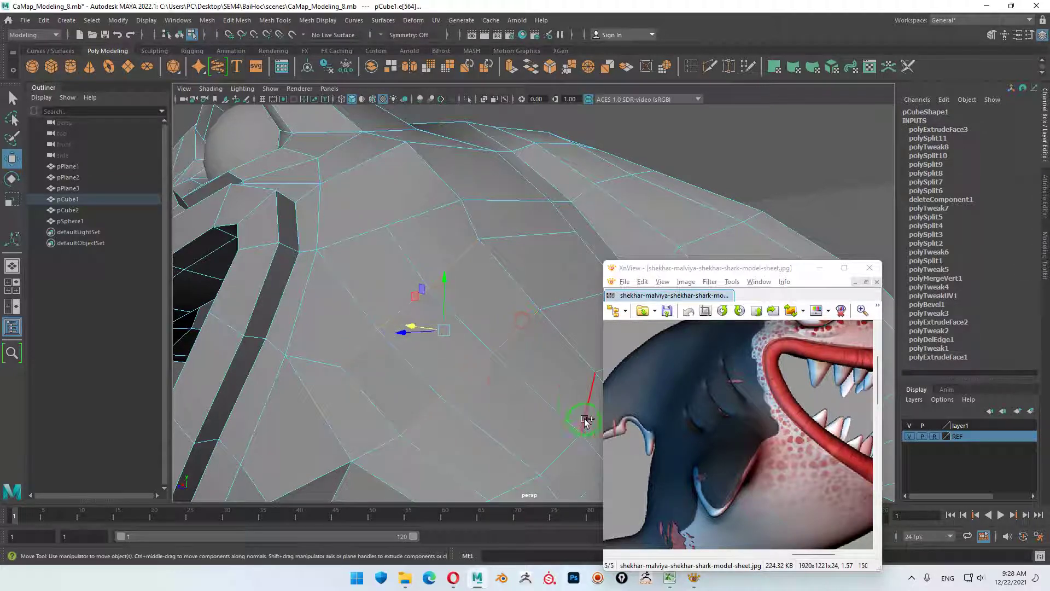
pyautogui.moveTo(590, 406)
pyautogui.mouseDown(button='middle')
pyautogui.moveTo(568, 450)
pyautogui.moveTo(511, 483)
pyautogui.moveTo(520, 488)
pyautogui.mouseUp(button='middle')
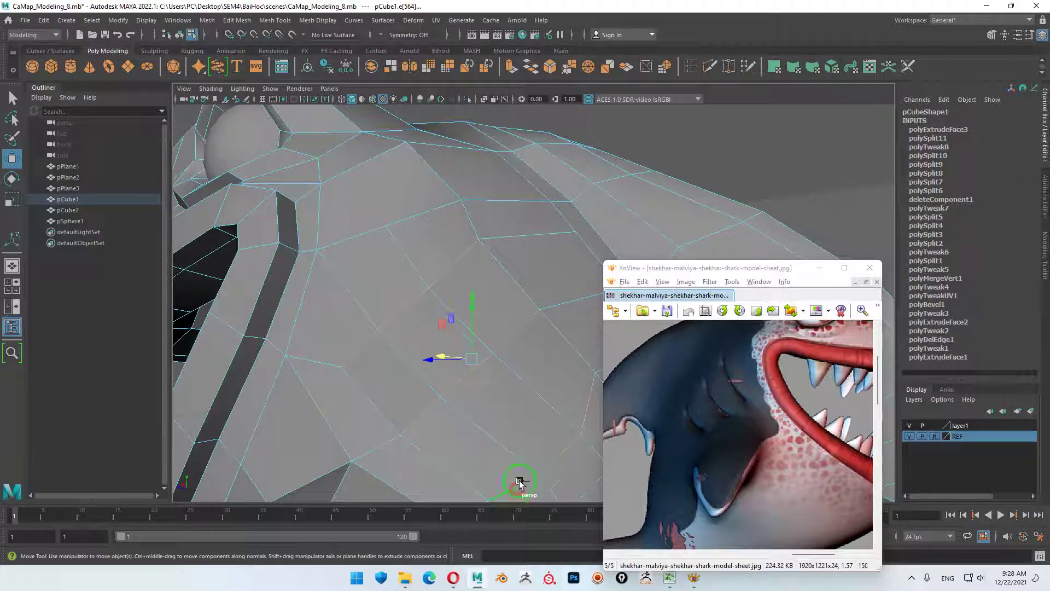
# - After a trial bevel, move a gill-area edge up and to the left
pyautogui.click(549, 67)
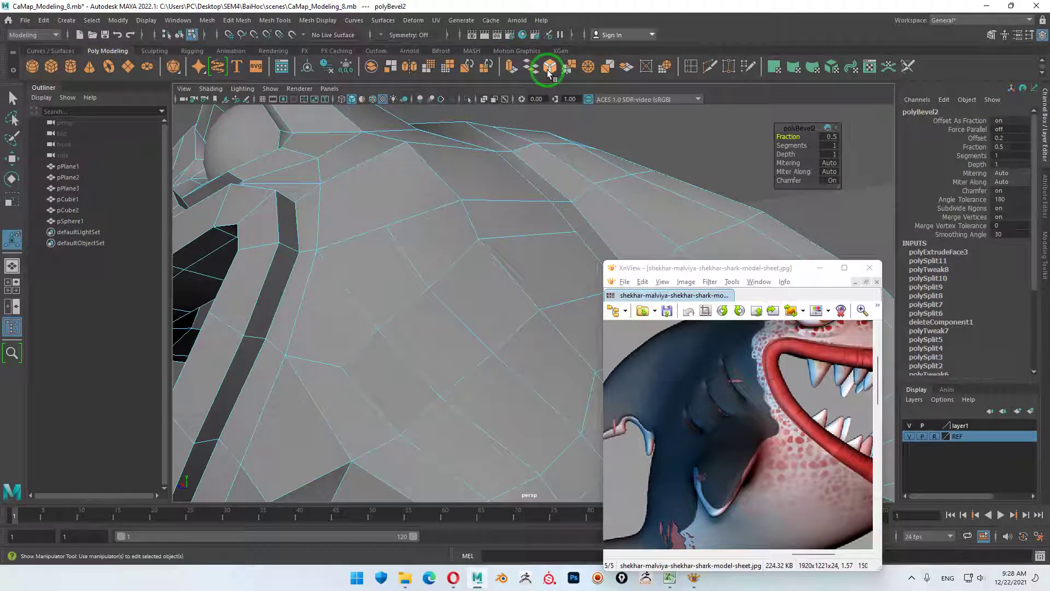
pyautogui.moveTo(452, 217)
pyautogui.keyDown('alt'); pyautogui.mouseDown()
pyautogui.moveTo(435, 328)
pyautogui.moveTo(452, 281)
pyautogui.moveTo(491, 304)
pyautogui.moveTo(467, 316)
pyautogui.moveTo(507, 300)
pyautogui.moveTo(460, 296)
pyautogui.mouseUp(); pyautogui.keyUp('alt')
pyautogui.click(502, 301)
pyautogui.click(447, 300)
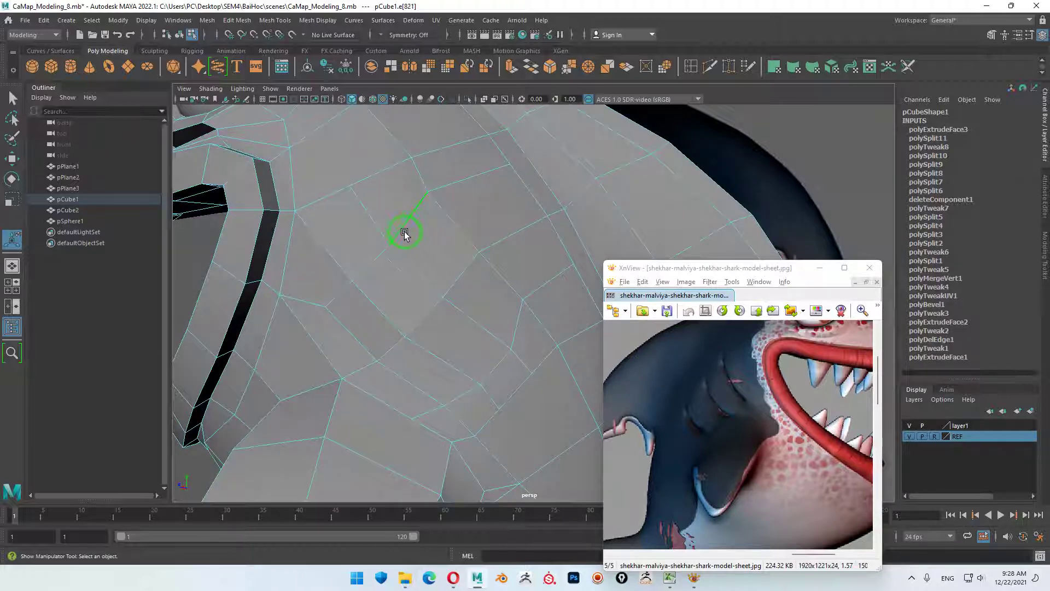
pyautogui.press('w')
pyautogui.moveTo(407, 220); pyautogui.dragTo(397, 213)
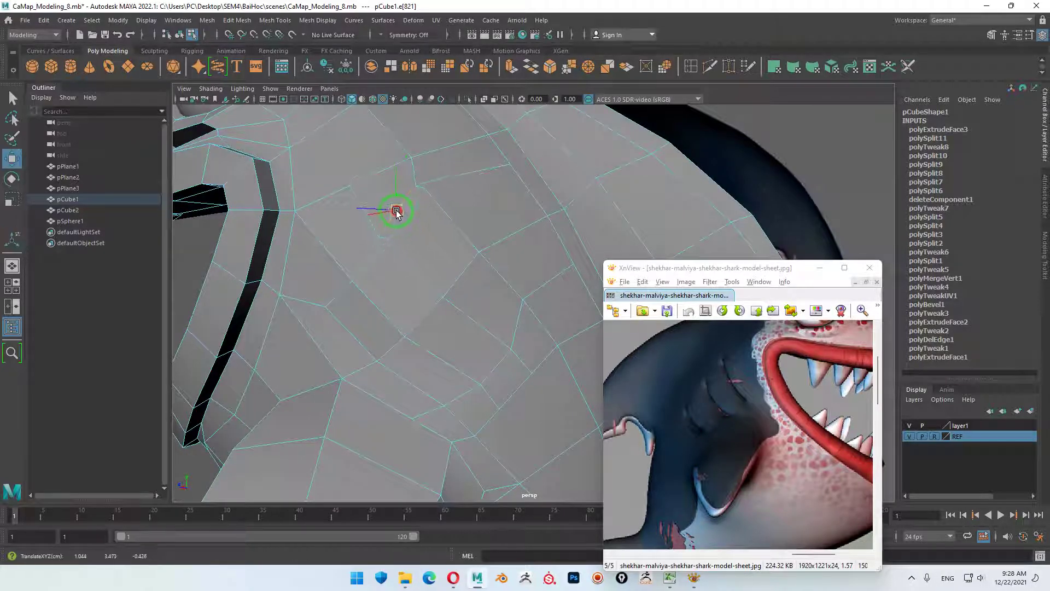
# - Undo the extra face extrusion and move the middle gill-row edge to straighten the groove
pyautogui.click(451, 284)
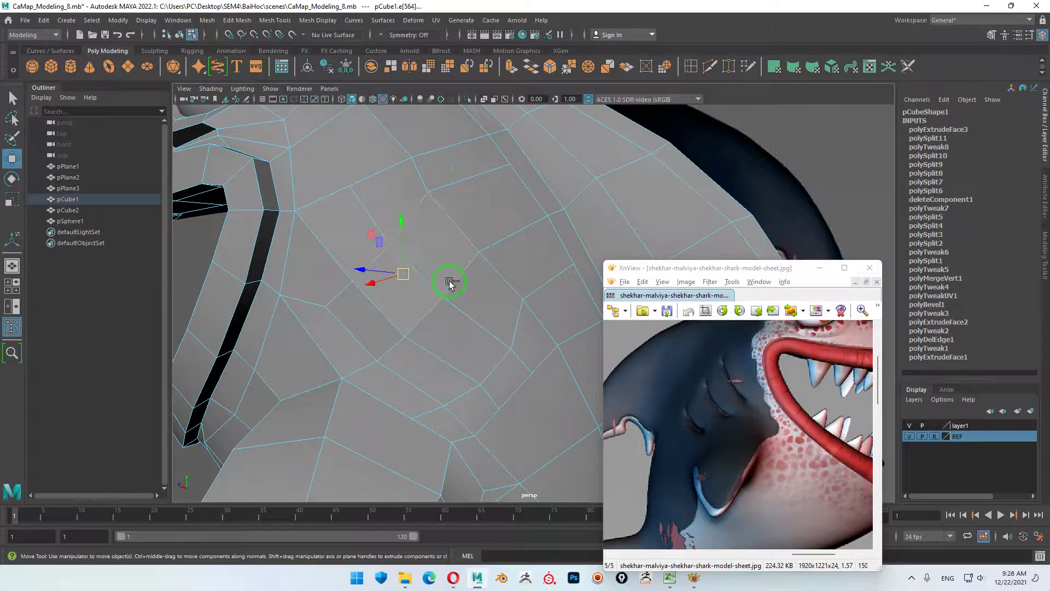
pyautogui.hotkey('ctrl', 'z')
pyautogui.hotkey('ctrl', 'z')
pyautogui.hotkey('ctrl', 'z')
pyautogui.hotkey('ctrl', 'z')
pyautogui.hotkey('ctrl', 'z')
pyautogui.hotkey('ctrl', 'z')
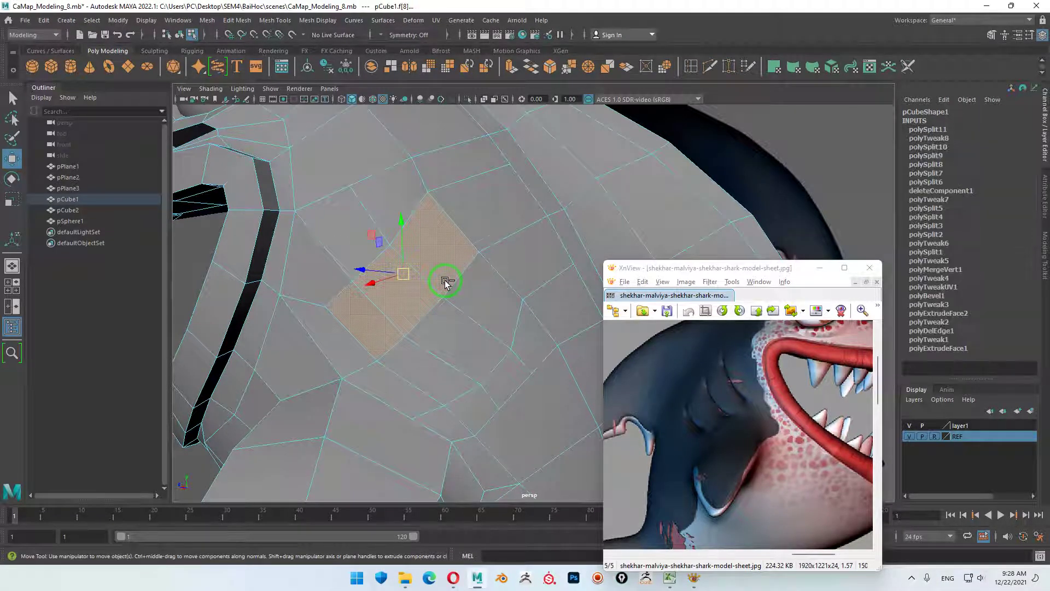
pyautogui.hotkey('ctrl', 'z')
pyautogui.hotkey('ctrl', 'z')
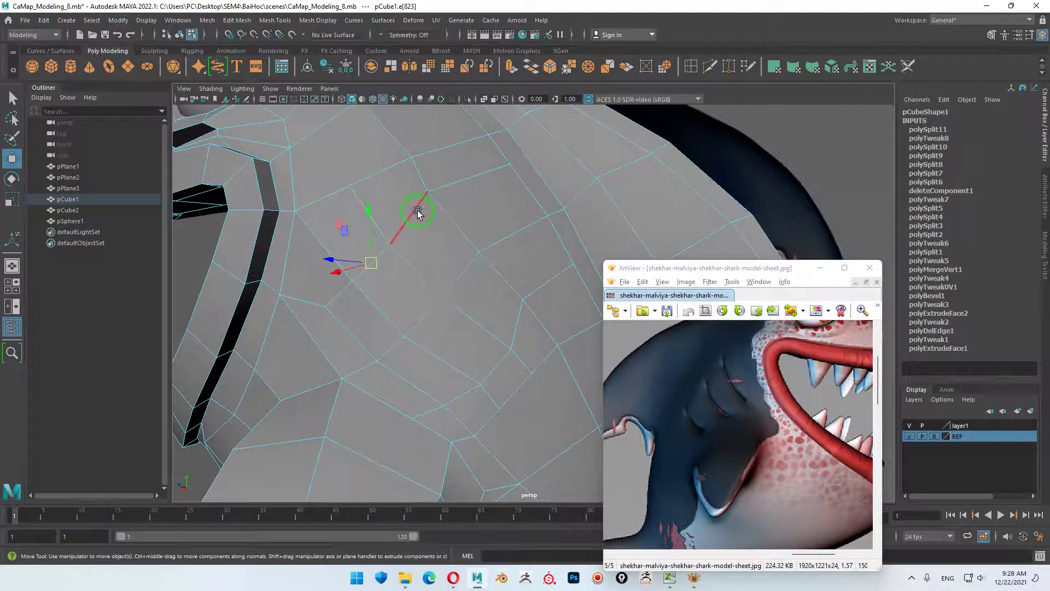
pyautogui.click(420, 219)
pyautogui.moveTo(411, 229)
pyautogui.mouseDown()
pyautogui.moveTo(379, 265)
pyautogui.moveTo(340, 281)
pyautogui.moveTo(359, 340)
pyautogui.moveTo(462, 280)
pyautogui.mouseUp()
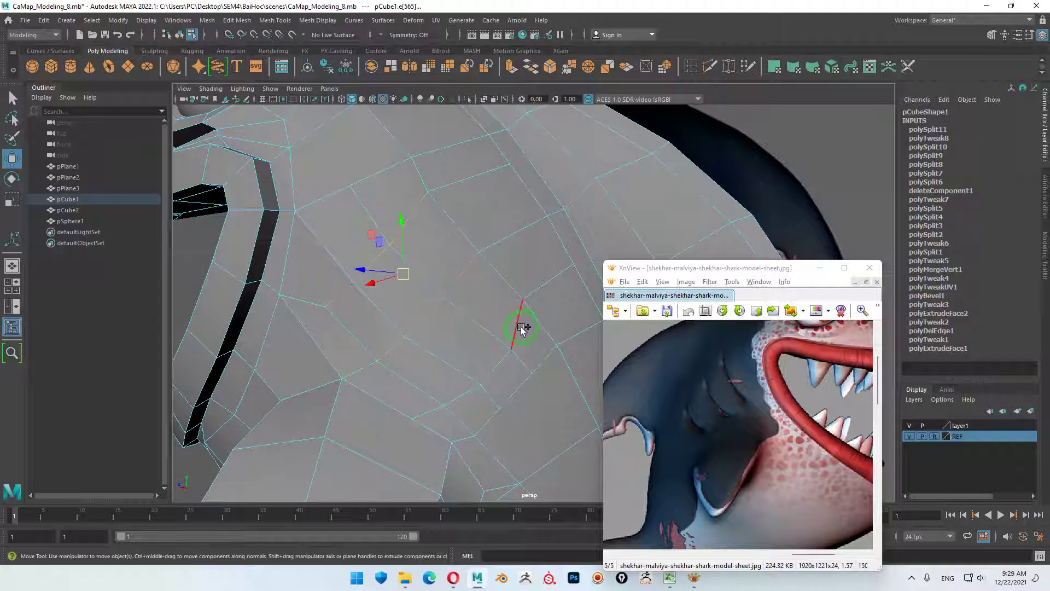
pyautogui.moveTo(523, 329)
pyautogui.mouseDown()
pyautogui.moveTo(469, 394)
pyautogui.moveTo(515, 352)
pyautogui.mouseUp()
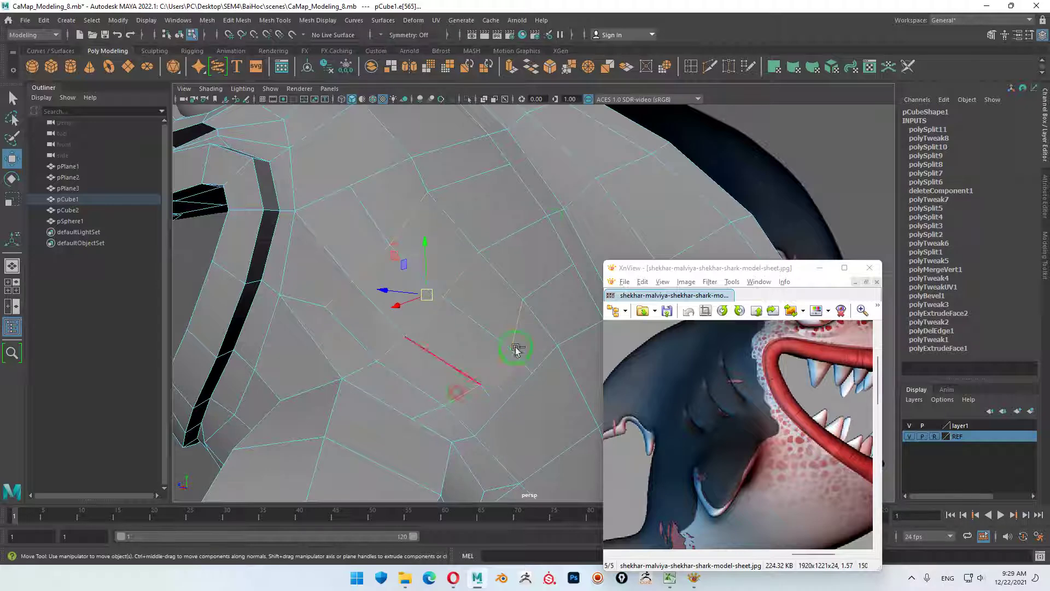
# - Bevel the gill edge at fraction 0.11 with 2 segments, checking the groove against the reference
pyautogui.click(550, 67)
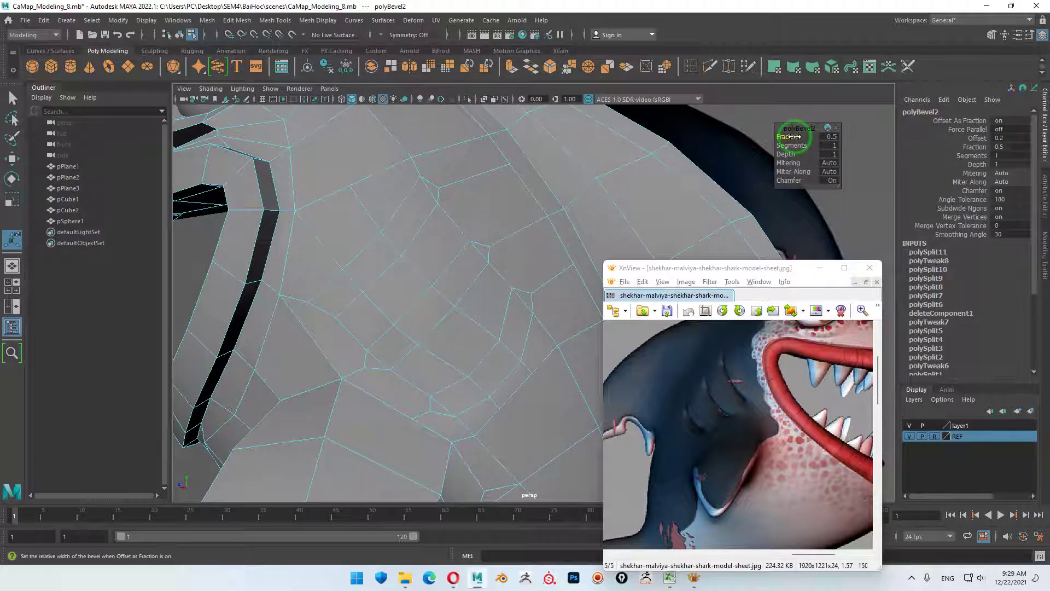
pyautogui.moveTo(796, 136); pyautogui.dragTo(782, 136)
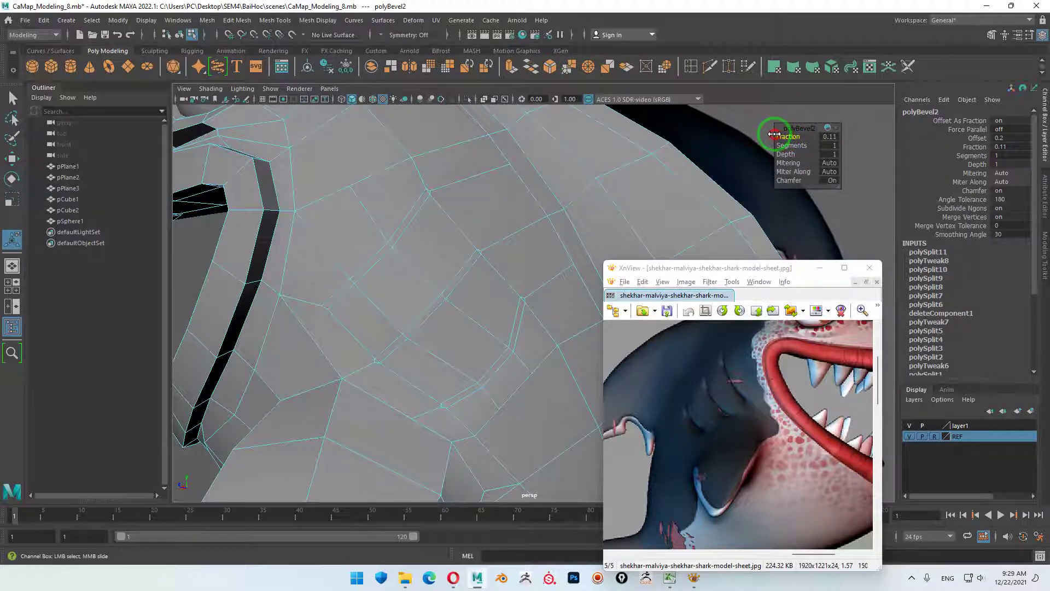
pyautogui.moveTo(774, 134); pyautogui.dragTo(801, 144)
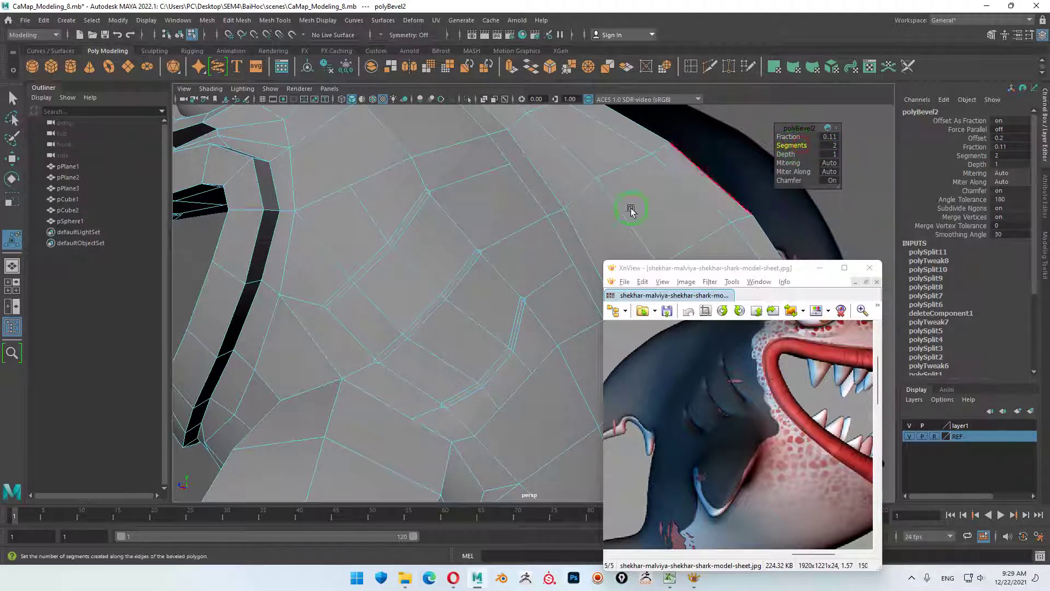
pyautogui.moveTo(471, 306)
pyautogui.keyDown('alt'); pyautogui.mouseDown()
pyautogui.moveTo(469, 280)
pyautogui.moveTo(492, 258)
pyautogui.moveTo(520, 271)
pyautogui.moveTo(429, 301)
pyautogui.mouseUp(); pyautogui.keyUp('alt')
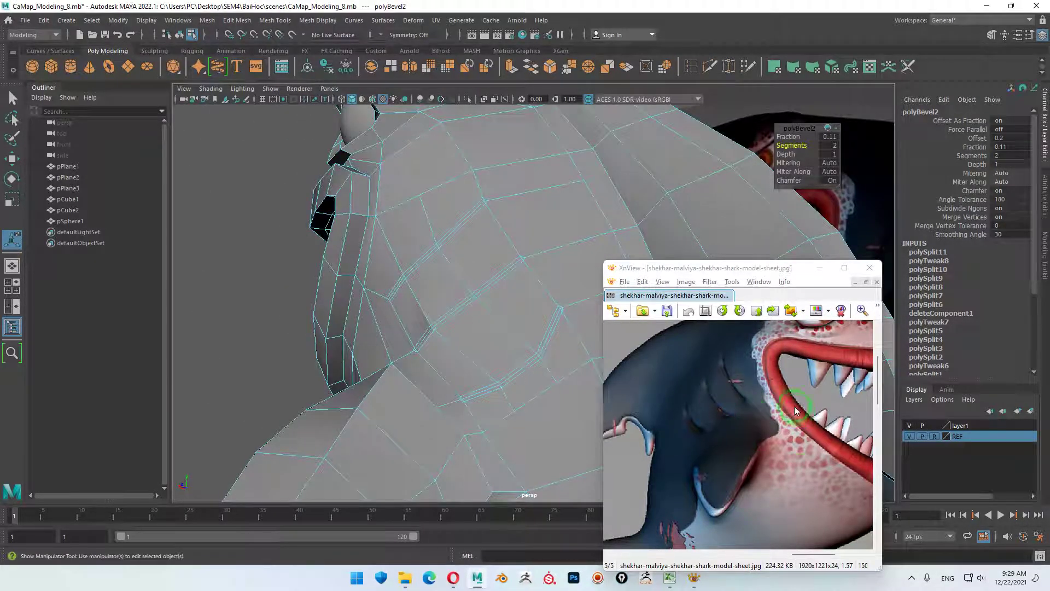
pyautogui.moveTo(713, 418)
pyautogui.mouseDown()
pyautogui.moveTo(860, 421)
pyautogui.moveTo(756, 422)
pyautogui.mouseUp()
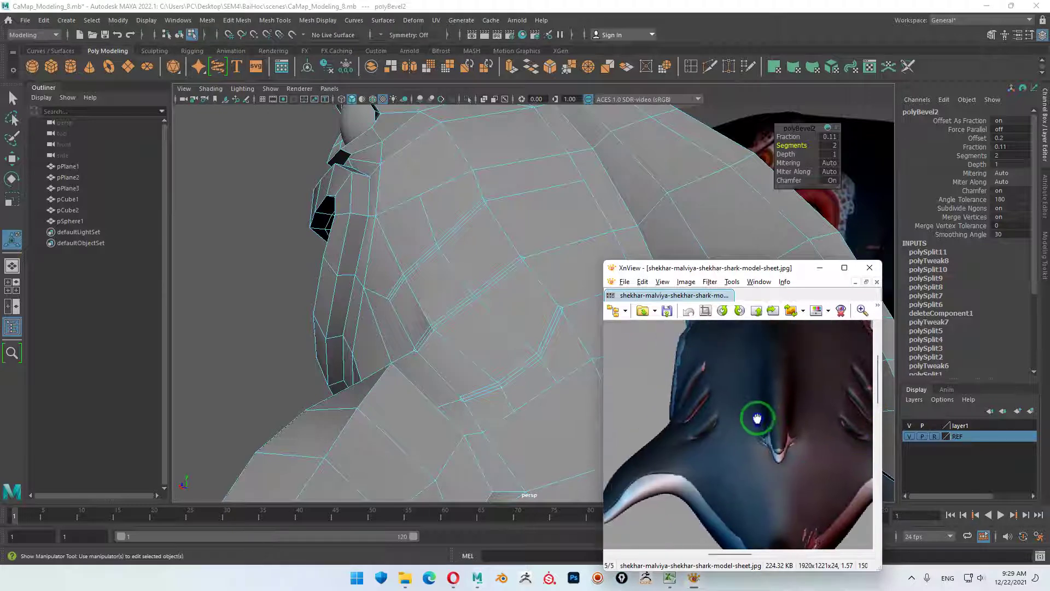
pyautogui.click(461, 225)
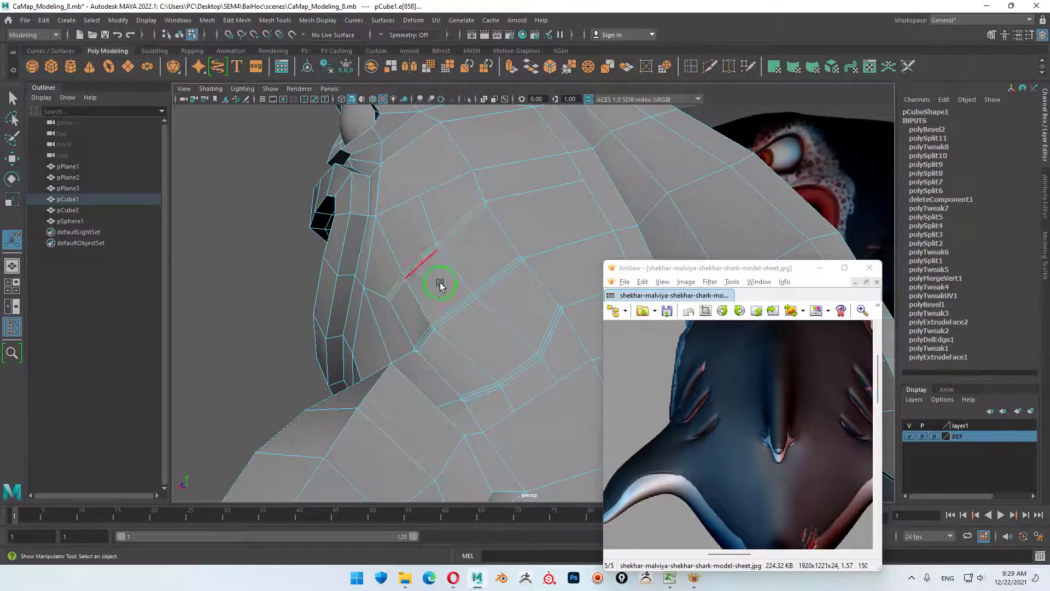
# - Move the selected gill groove edge up and to the left, then preview it smoothed
pyautogui.moveTo(439, 283)
pyautogui.keyDown('alt'); pyautogui.mouseDown()
pyautogui.moveTo(422, 298)
pyautogui.moveTo(464, 300)
pyautogui.mouseUp(); pyautogui.keyUp('alt')
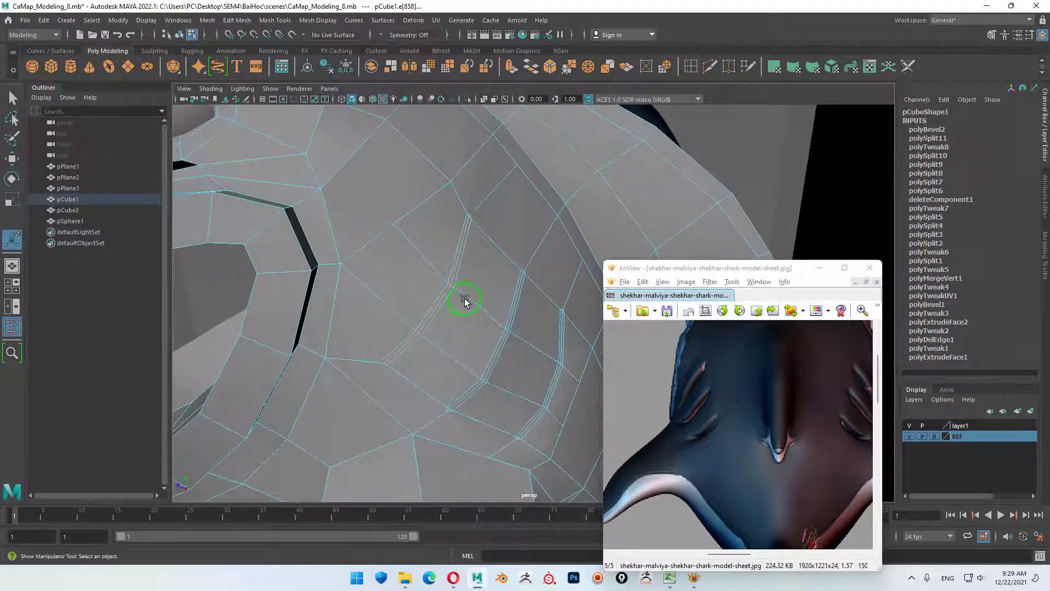
pyautogui.moveTo(494, 375)
pyautogui.keyDown('alt'); pyautogui.mouseDown()
pyautogui.moveTo(431, 331)
pyautogui.moveTo(448, 310)
pyautogui.mouseUp(); pyautogui.keyUp('alt')
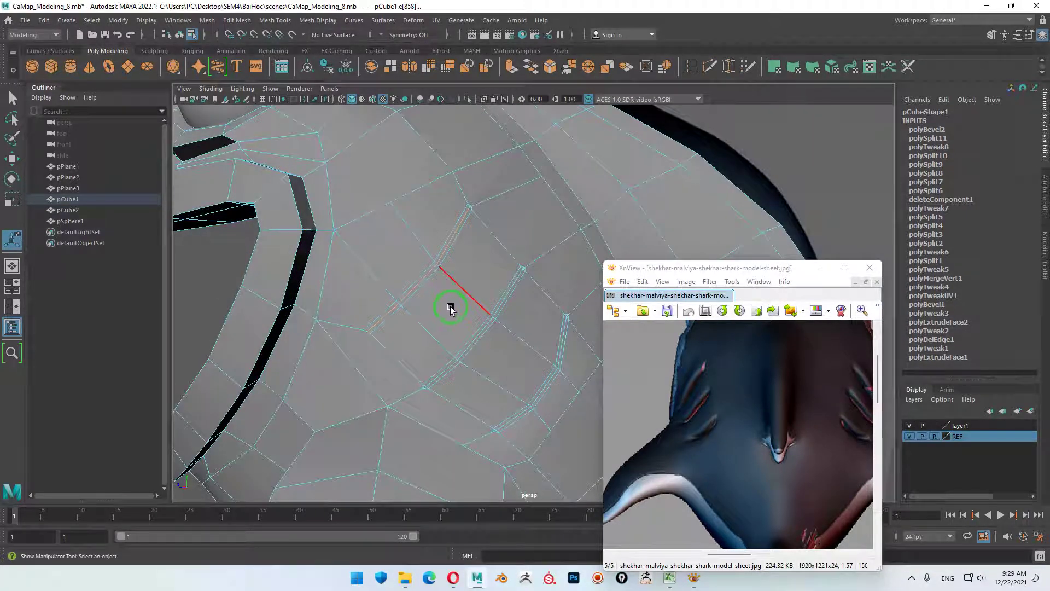
pyautogui.press('w')
pyautogui.moveTo(391, 267); pyautogui.dragTo(386, 264)
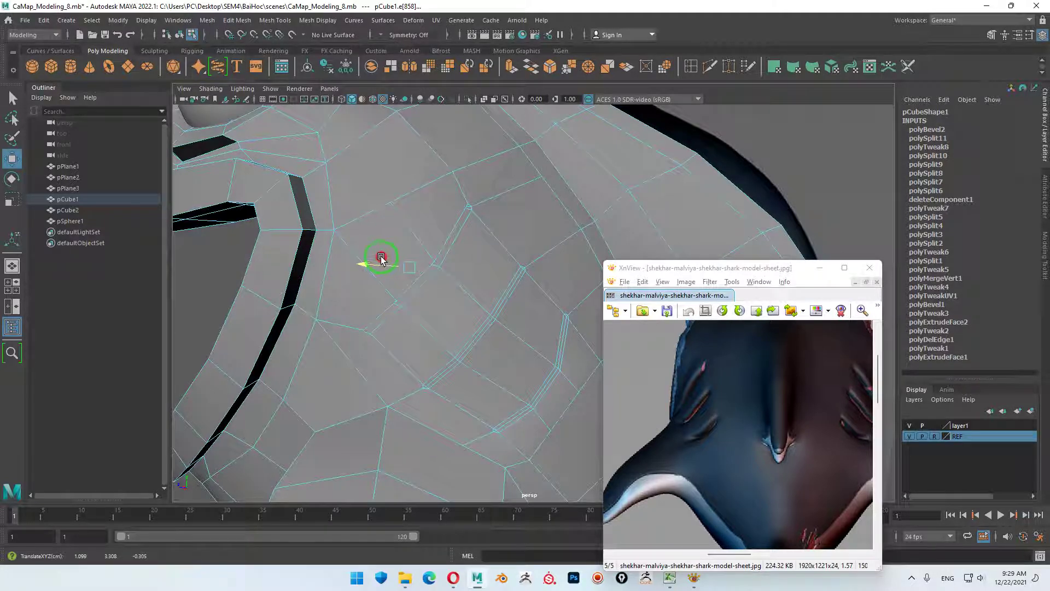
pyautogui.moveTo(434, 301)
pyautogui.keyDown('alt'); pyautogui.mouseDown()
pyautogui.moveTo(387, 297)
pyautogui.moveTo(445, 269)
pyautogui.moveTo(558, 311)
pyautogui.mouseUp(); pyautogui.keyUp('alt')
pyautogui.press('3')
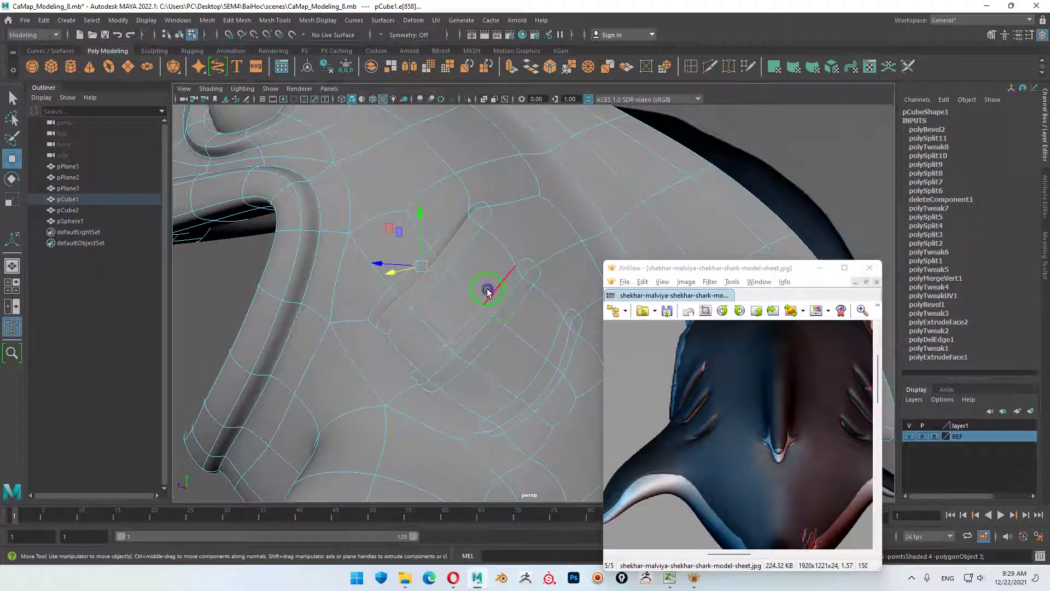
# - Switch to Object Mode, inspect the smoothed shark head, then return to the low-poly cage
pyautogui.moveTo(487, 290); pyautogui.dragTo(777, 144, button='right')
pyautogui.click(777, 143)
pyautogui.moveTo(777, 144)
pyautogui.keyDown('alt'); pyautogui.mouseDown()
pyautogui.moveTo(598, 246)
pyautogui.moveTo(372, 270)
pyautogui.moveTo(526, 321)
pyautogui.moveTo(548, 344)
pyautogui.moveTo(510, 359)
pyautogui.moveTo(485, 306)
pyautogui.moveTo(438, 298)
pyautogui.mouseUp(); pyautogui.keyUp('alt')
pyautogui.keyDown('alt'); pyautogui.moveTo(438, 298); pyautogui.dragTo(689, 340, button='right'); pyautogui.keyUp('alt')
pyautogui.click(451, 247)
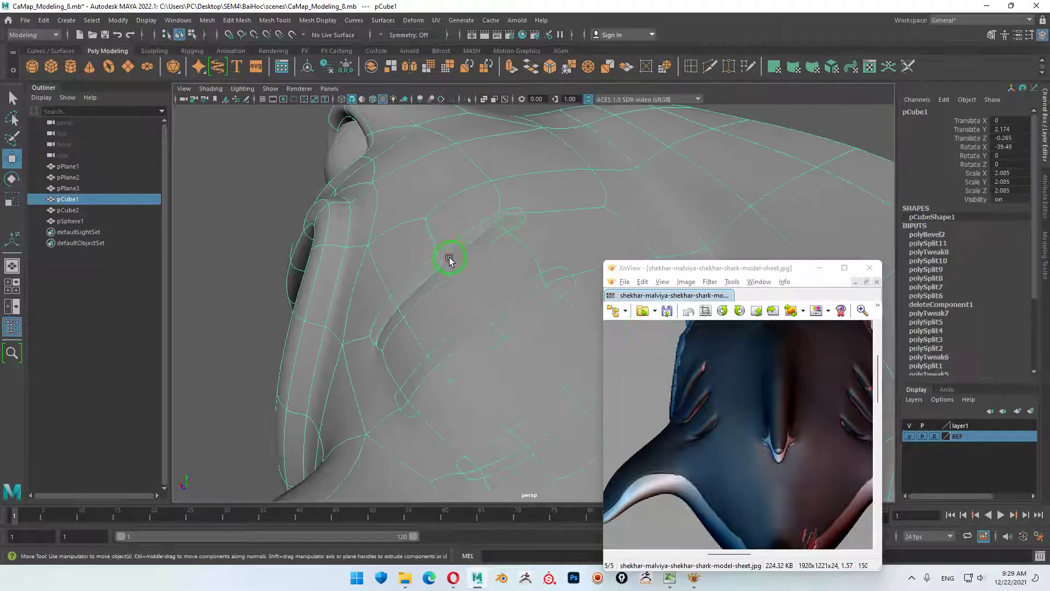
pyautogui.press('1')
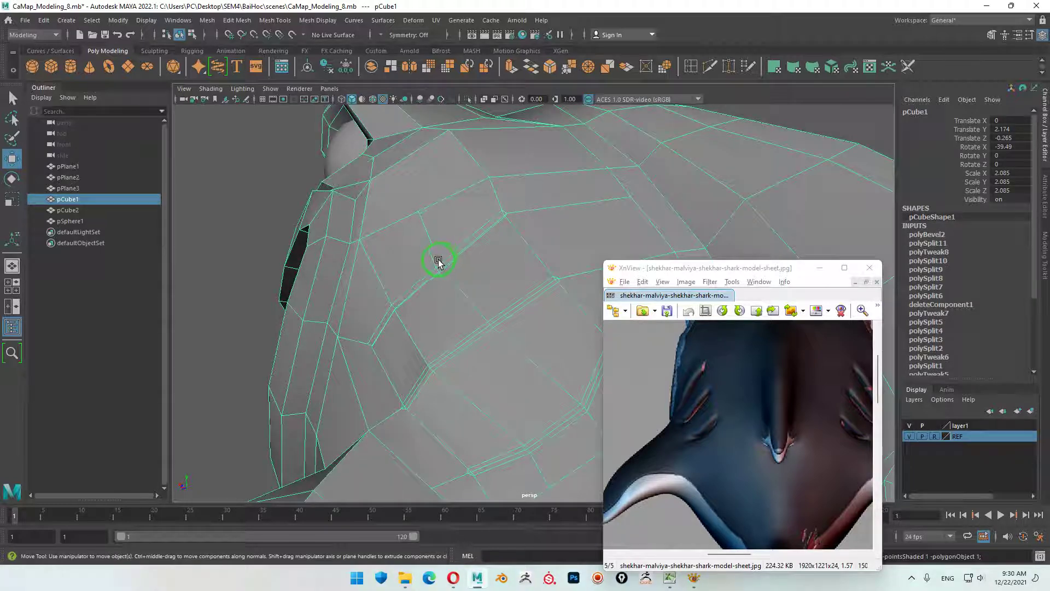
# - Select an edge near the gill grooves, shift it down and left, and preview the smoothed body
pyautogui.moveTo(438, 262); pyautogui.dragTo(440, 228, button='right')
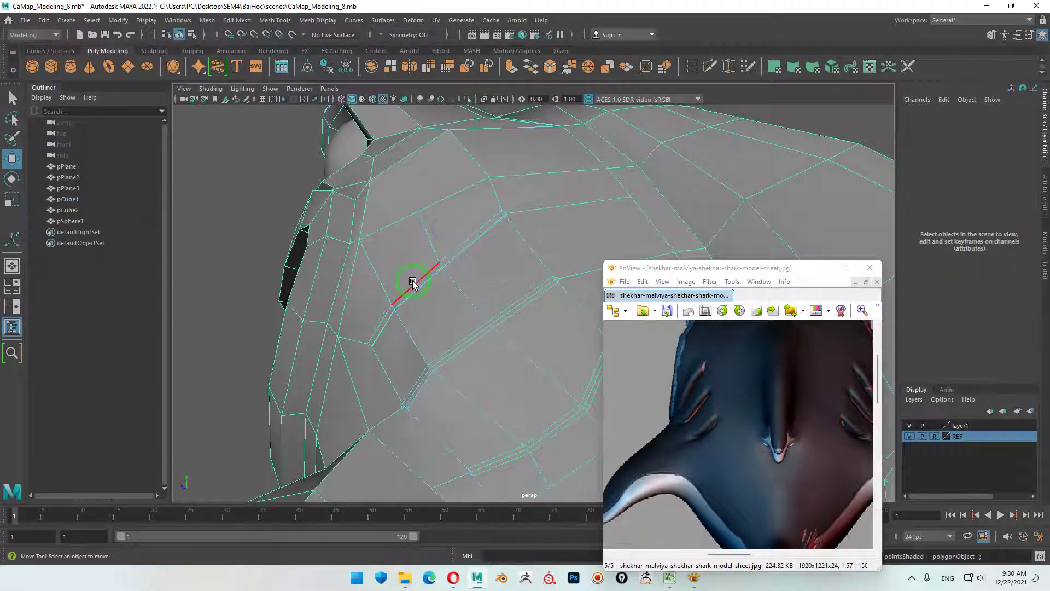
pyautogui.click(413, 282)
pyautogui.keyDown('alt'); pyautogui.moveTo(428, 304); pyautogui.dragTo(368, 285); pyautogui.keyUp('alt')
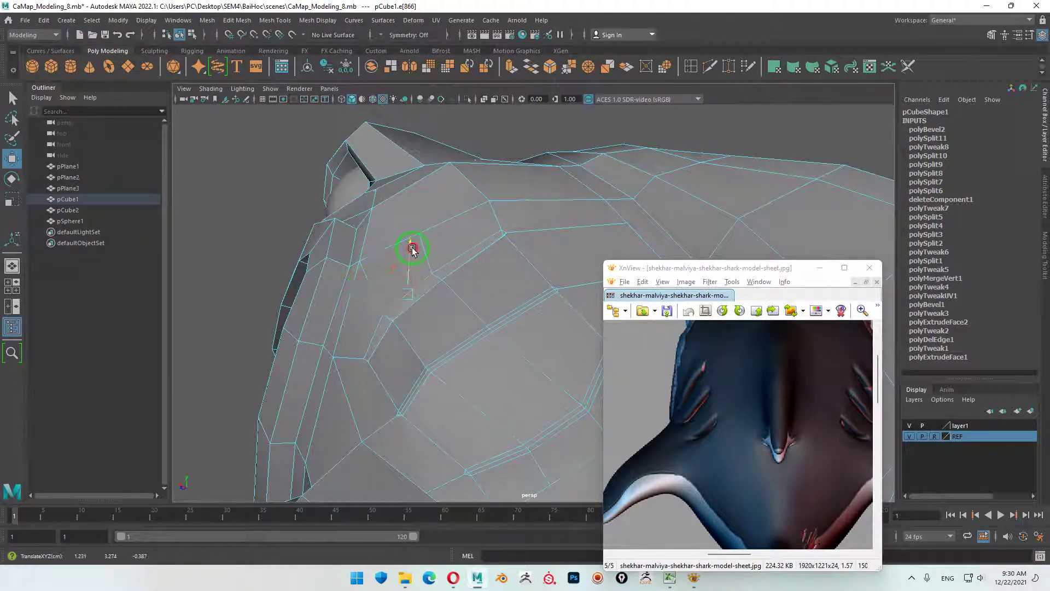
pyautogui.moveTo(412, 241)
pyautogui.keyDown('alt'); pyautogui.mouseDown()
pyautogui.moveTo(499, 306)
pyautogui.moveTo(563, 311)
pyautogui.moveTo(351, 215)
pyautogui.moveTo(367, 330)
pyautogui.moveTo(436, 257)
pyautogui.mouseUp(); pyautogui.keyUp('alt')
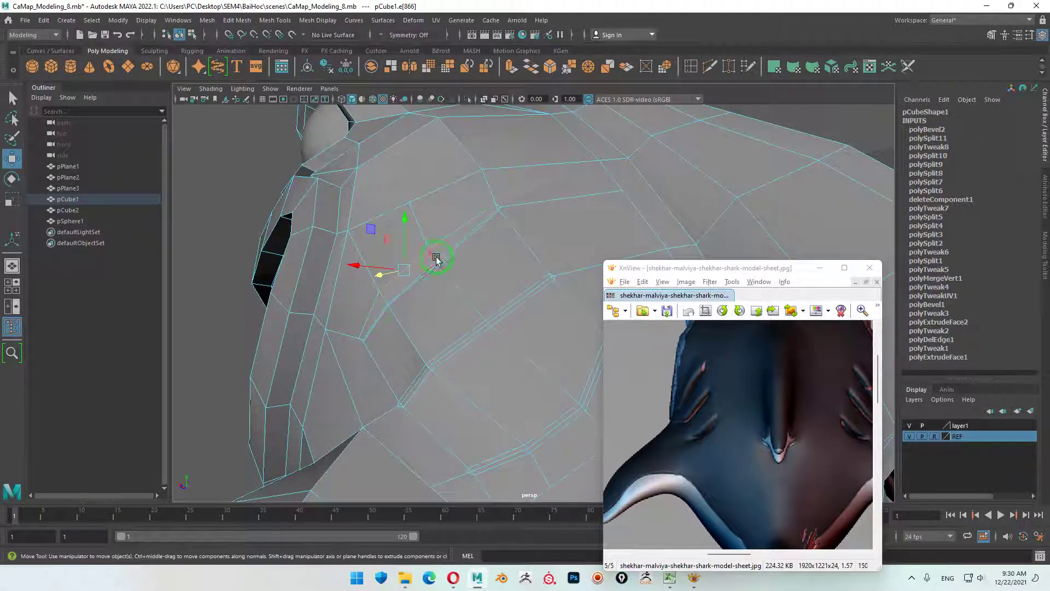
pyautogui.moveTo(497, 212); pyautogui.dragTo(441, 239)
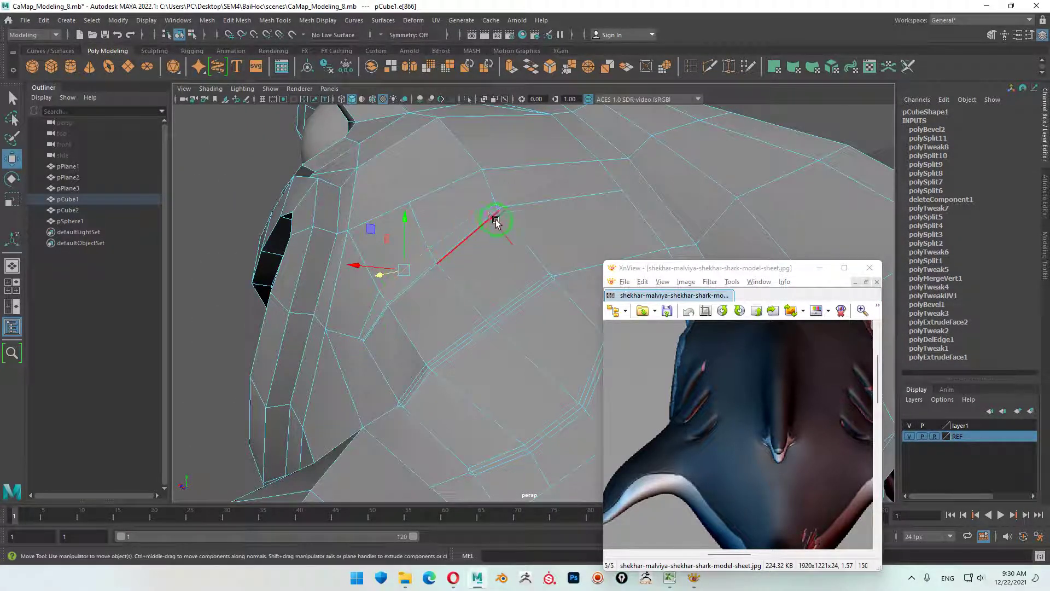
pyautogui.moveTo(431, 306)
pyautogui.keyDown('alt'); pyautogui.mouseDown()
pyautogui.moveTo(421, 266)
pyautogui.moveTo(382, 300)
pyautogui.moveTo(373, 296)
pyautogui.mouseUp(); pyautogui.keyUp('alt')
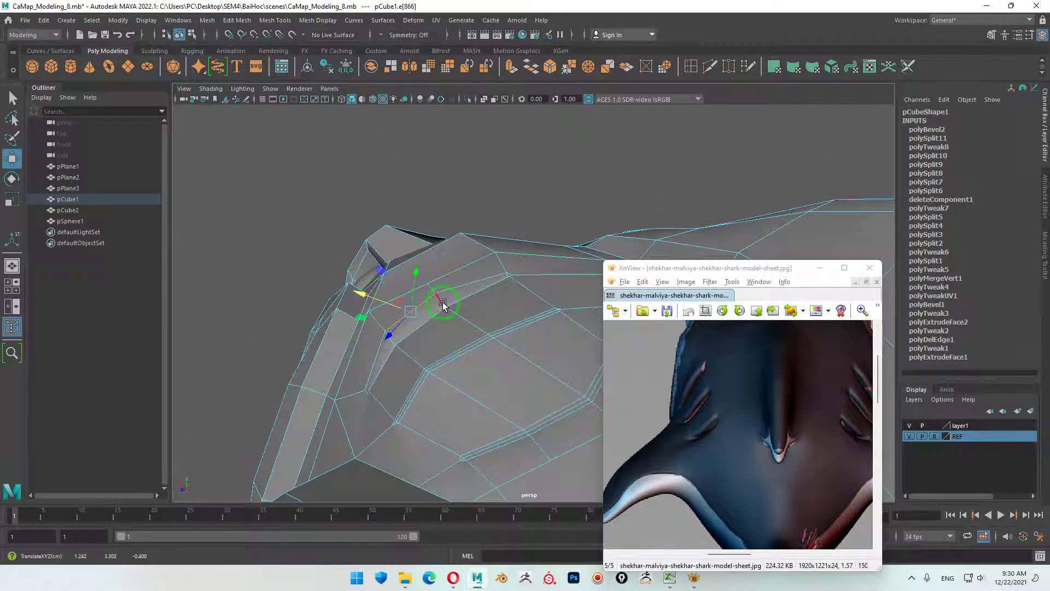
pyautogui.press('3')
pyautogui.moveTo(480, 316); pyautogui.dragTo(568, 213, button='right')
# - Return to Object Mode, zoom and orbit the smoothed shark against the reference, and select the body
pyautogui.click(569, 211)
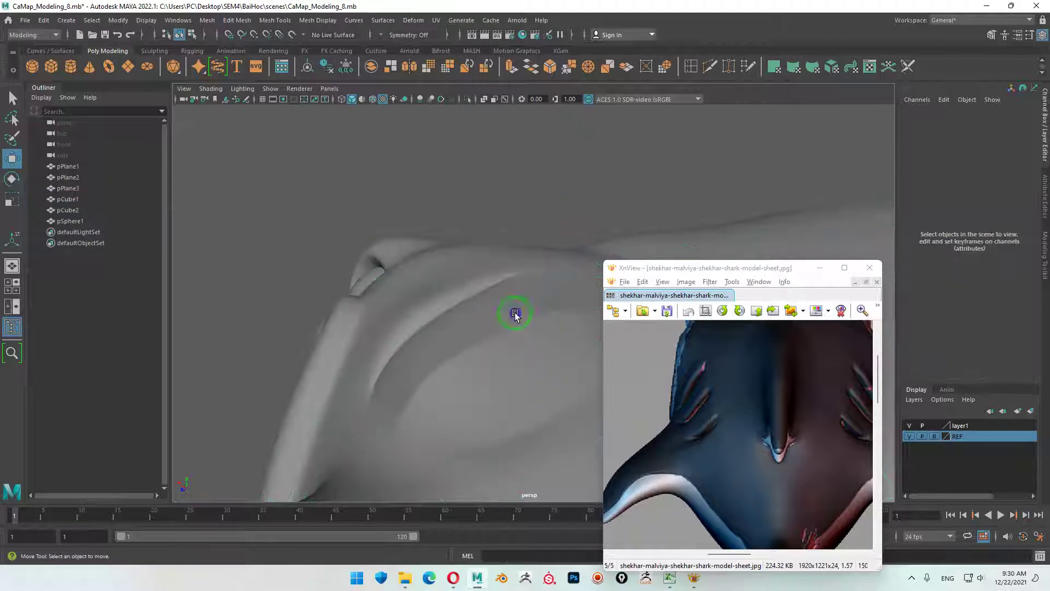
pyautogui.scroll(-3, 515, 316)
pyautogui.scroll(2, 516, 363)
pyautogui.scroll(-4, 520, 359)
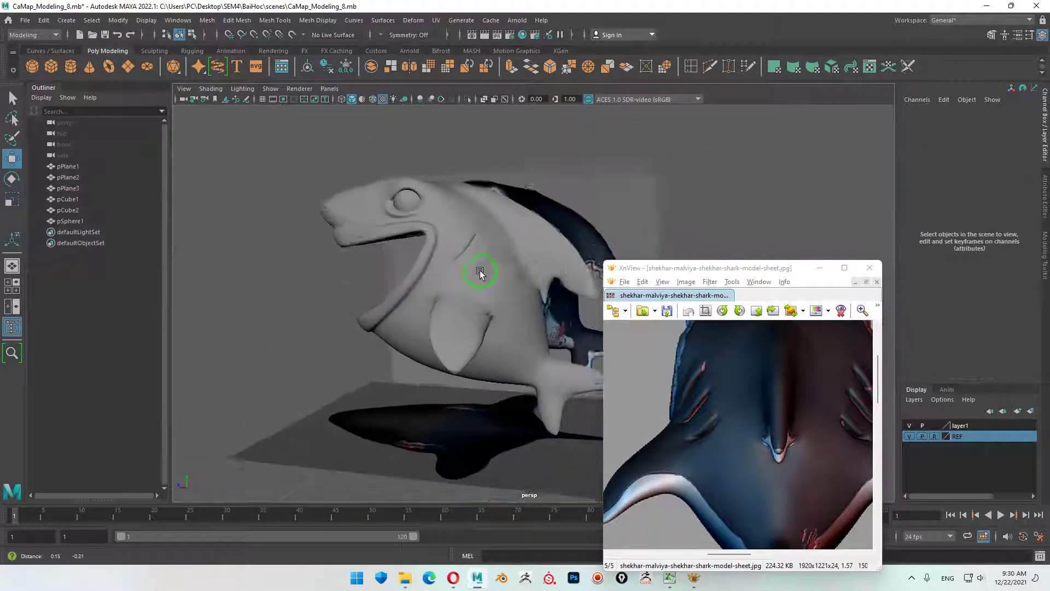
pyautogui.moveTo(480, 272)
pyautogui.keyDown('alt'); pyautogui.mouseDown()
pyautogui.moveTo(483, 288)
pyautogui.moveTo(520, 305)
pyautogui.moveTo(558, 295)
pyautogui.moveTo(489, 292)
pyautogui.moveTo(499, 290)
pyautogui.moveTo(506, 307)
pyautogui.moveTo(461, 323)
pyautogui.moveTo(376, 293)
pyautogui.moveTo(360, 268)
pyautogui.moveTo(387, 258)
pyautogui.mouseUp(); pyautogui.keyUp('alt')
pyautogui.scroll(3, 387, 259)
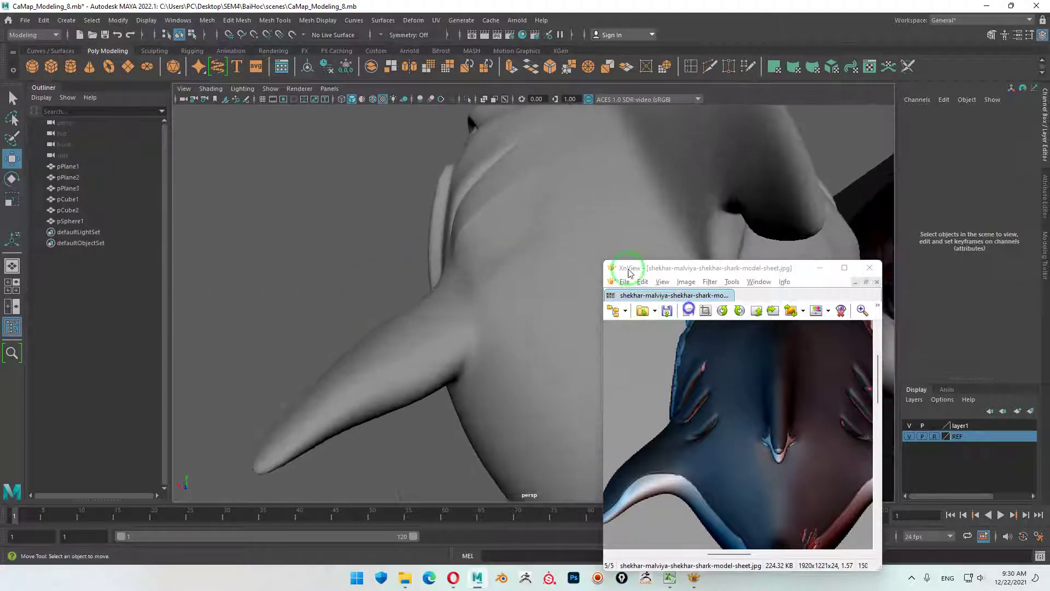
pyautogui.click(515, 213)
pyautogui.moveTo(499, 228)
pyautogui.keyDown('alt'); pyautogui.mouseDown()
pyautogui.moveTo(481, 293)
pyautogui.moveTo(469, 270)
pyautogui.moveTo(514, 260)
pyautogui.moveTo(408, 305)
pyautogui.mouseUp(); pyautogui.keyUp('alt')
# - Pull a head vertex to the left, then select the vertex at the pectoral fin base
pyautogui.moveTo(358, 324); pyautogui.dragTo(304, 277, button='right')
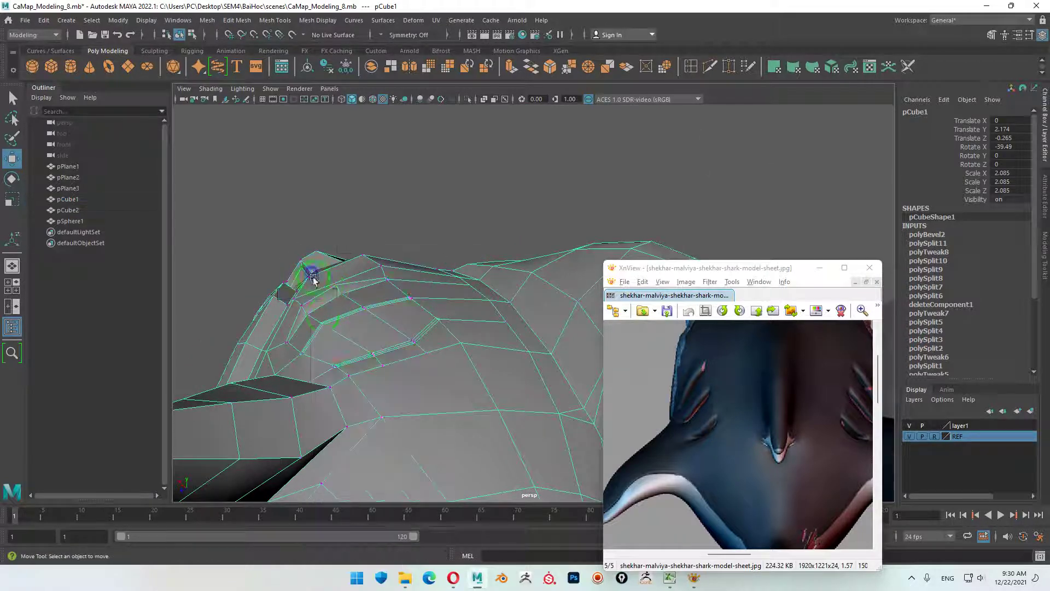
pyautogui.click(322, 323)
pyautogui.moveTo(333, 340)
pyautogui.keyDown('alt'); pyautogui.mouseDown()
pyautogui.moveTo(383, 364)
pyautogui.moveTo(323, 366)
pyautogui.mouseUp(); pyautogui.keyUp('alt')
pyautogui.moveTo(445, 340); pyautogui.dragTo(439, 337, button='middle')
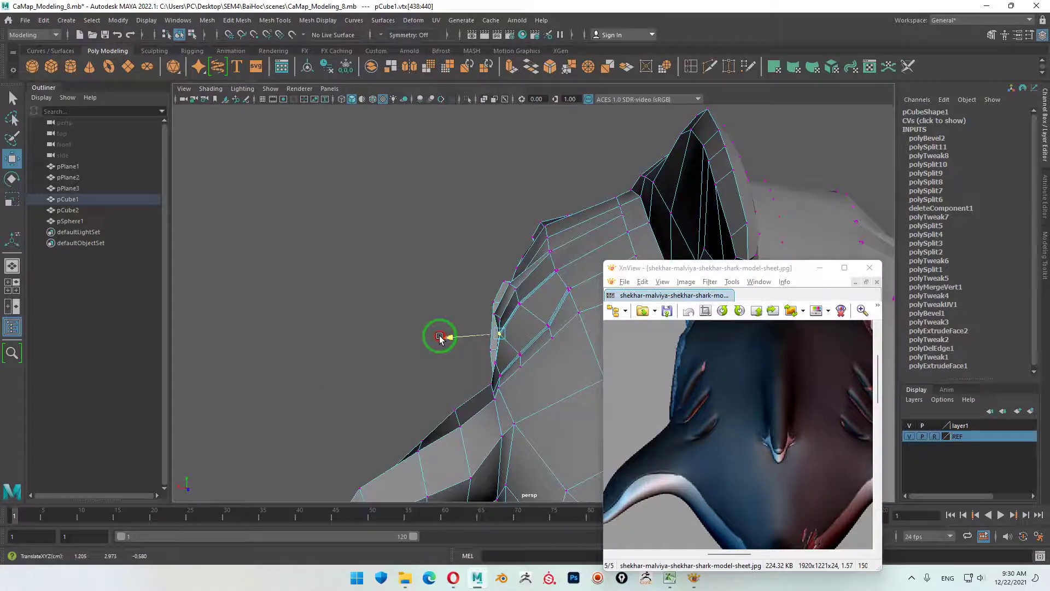
pyautogui.moveTo(440, 337)
pyautogui.keyDown('alt'); pyautogui.mouseDown()
pyautogui.moveTo(448, 291)
pyautogui.moveTo(474, 305)
pyautogui.moveTo(480, 316)
pyautogui.moveTo(443, 316)
pyautogui.moveTo(431, 333)
pyautogui.moveTo(462, 323)
pyautogui.moveTo(482, 444)
pyautogui.moveTo(520, 428)
pyautogui.moveTo(475, 372)
pyautogui.moveTo(479, 387)
pyautogui.mouseUp(); pyautogui.keyUp('alt')
pyautogui.click(475, 391)
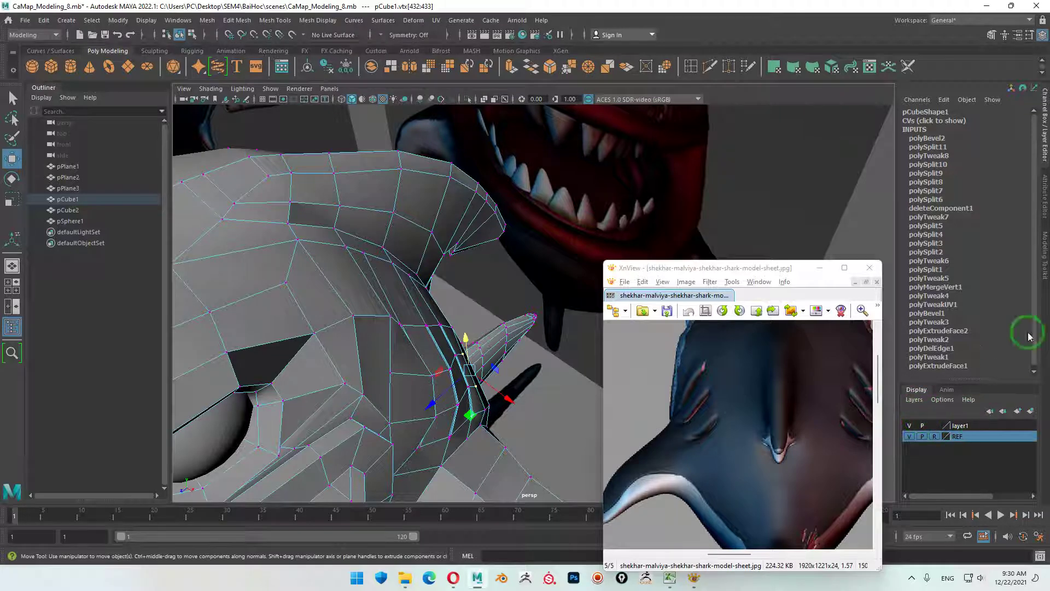
# - Set the Modeling Toolkit move axis to Normal and nudge the two fin-base vertices along it
pyautogui.click(1043, 262)
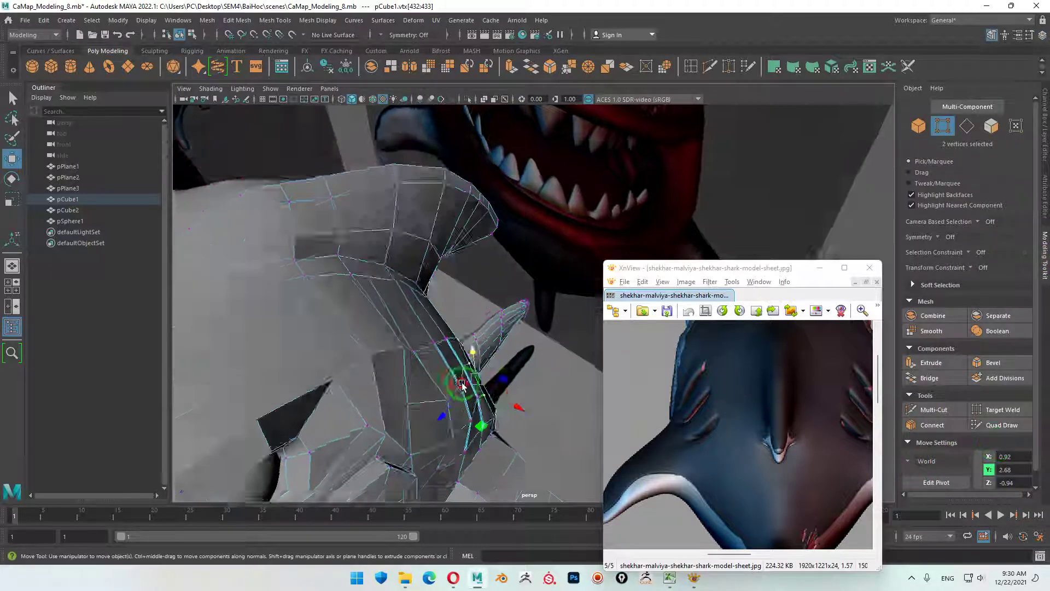
pyautogui.click(924, 461)
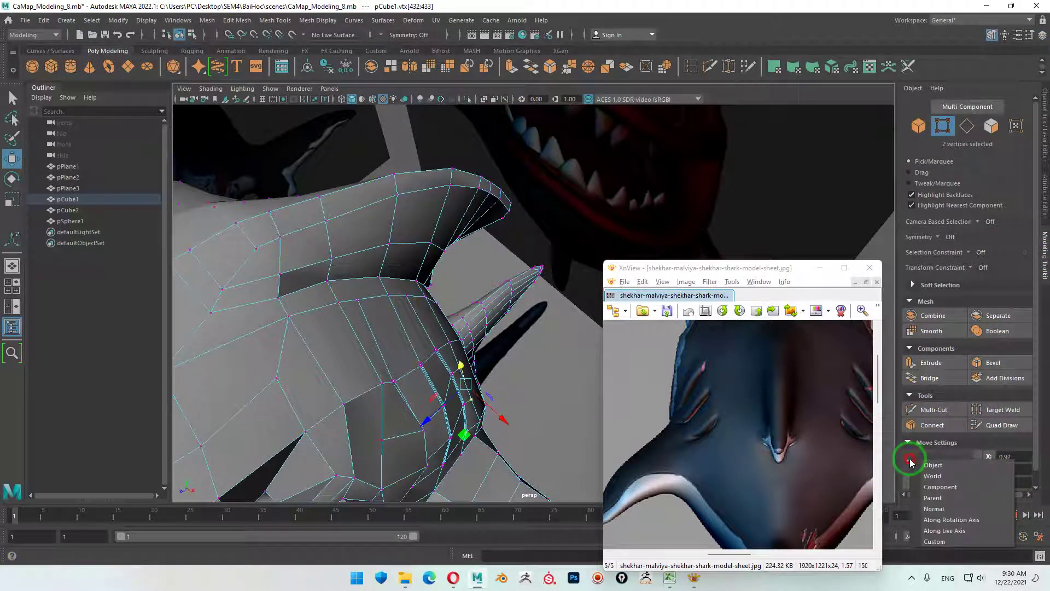
pyautogui.click(934, 508)
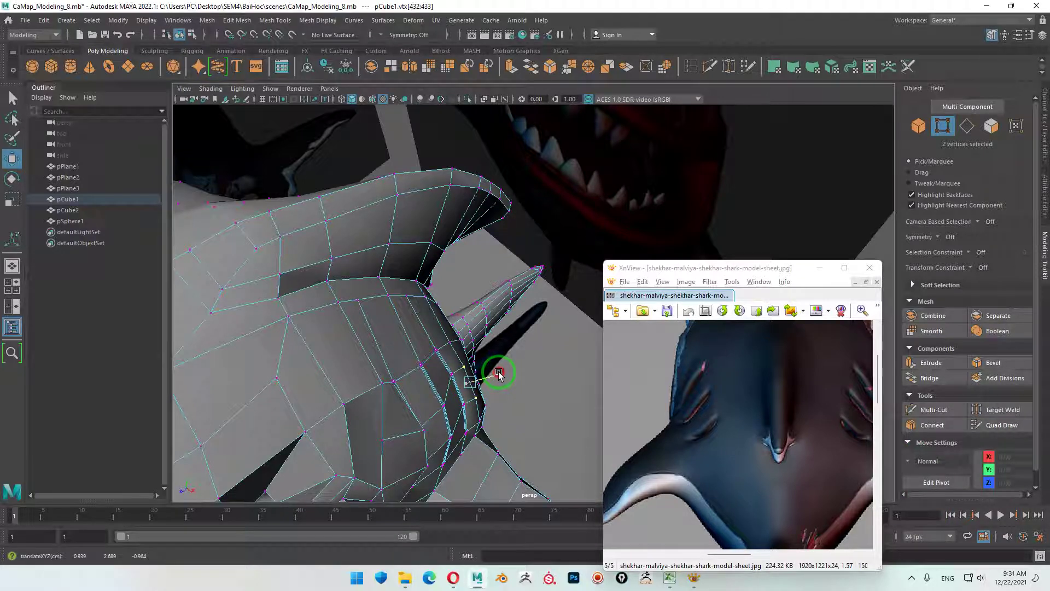
pyautogui.moveTo(497, 372); pyautogui.dragTo(500, 374)
pyautogui.keyDown('alt'); pyautogui.moveTo(539, 481); pyautogui.dragTo(542, 439); pyautogui.keyUp('alt')
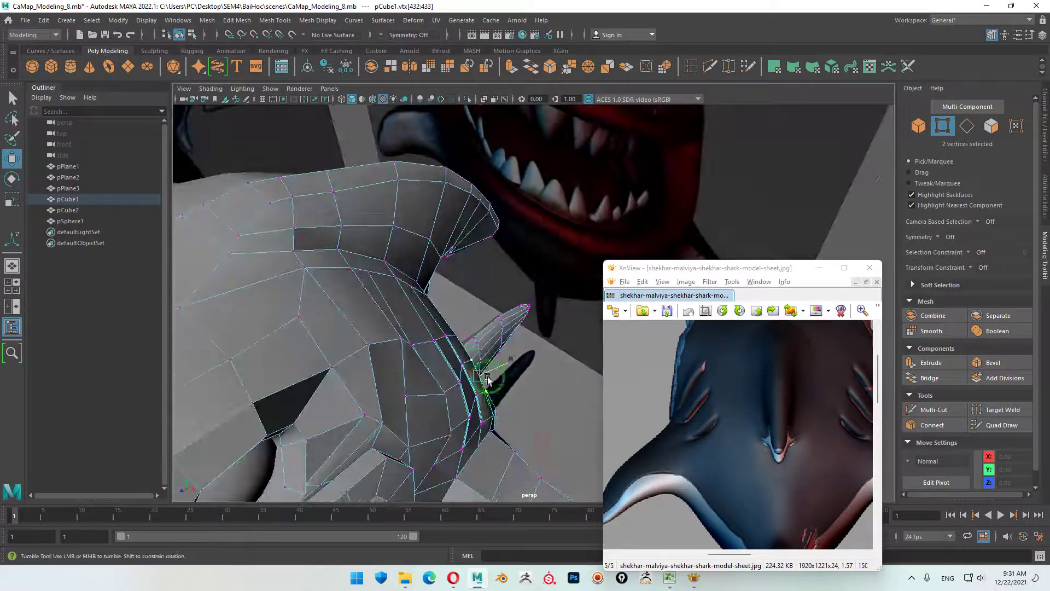
# - Select six vertices along the fin edge, move them to reshape it, and clear the selection
pyautogui.keyDown('shift'); pyautogui.click(460, 361); pyautogui.keyUp('shift')
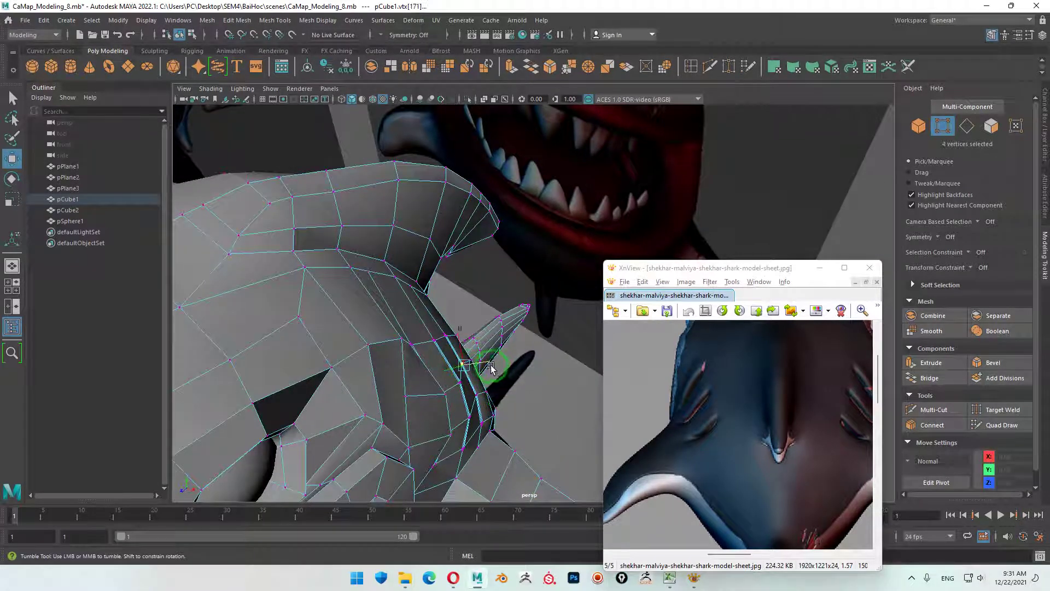
pyautogui.keyDown('shift'); pyautogui.click(465, 380); pyautogui.keyUp('shift')
pyautogui.keyDown('shift'); pyautogui.click(477, 399); pyautogui.keyUp('shift')
pyautogui.moveTo(526, 394)
pyautogui.keyDown('alt'); pyautogui.mouseDown()
pyautogui.moveTo(480, 411)
pyautogui.moveTo(482, 374)
pyautogui.mouseUp(); pyautogui.keyUp('alt')
pyautogui.moveTo(459, 300)
pyautogui.mouseDown()
pyautogui.moveTo(469, 398)
pyautogui.moveTo(501, 365)
pyautogui.moveTo(469, 416)
pyautogui.moveTo(377, 381)
pyautogui.moveTo(418, 328)
pyautogui.moveTo(398, 387)
pyautogui.moveTo(274, 356)
pyautogui.moveTo(363, 386)
pyautogui.moveTo(460, 399)
pyautogui.moveTo(492, 351)
pyautogui.mouseUp()
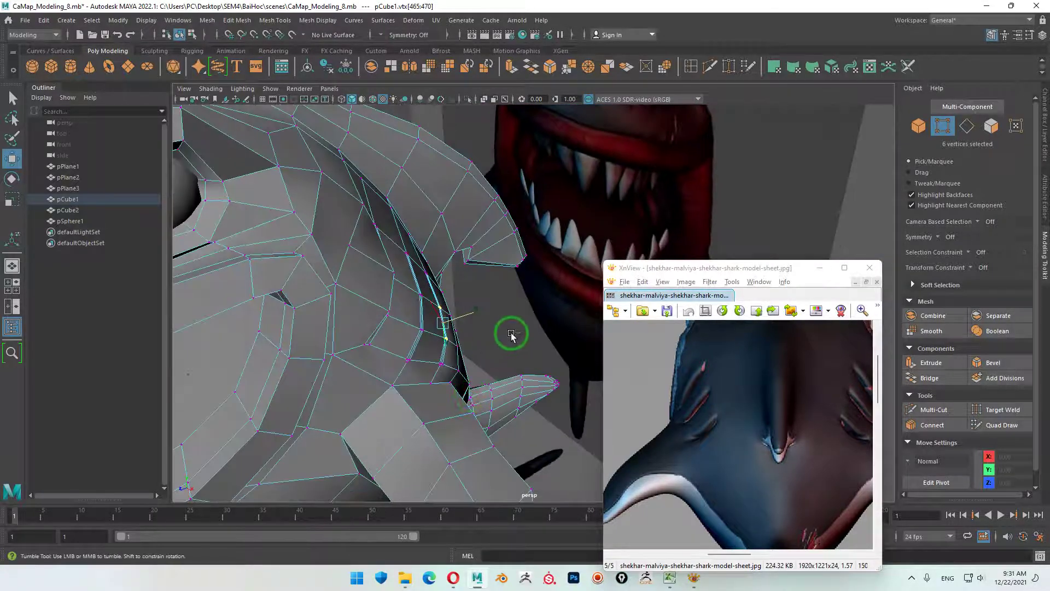
pyautogui.moveTo(503, 304)
pyautogui.keyDown('alt'); pyautogui.mouseDown()
pyautogui.moveTo(427, 368)
pyautogui.moveTo(363, 298)
pyautogui.moveTo(302, 268)
pyautogui.mouseUp(); pyautogui.keyUp('alt')
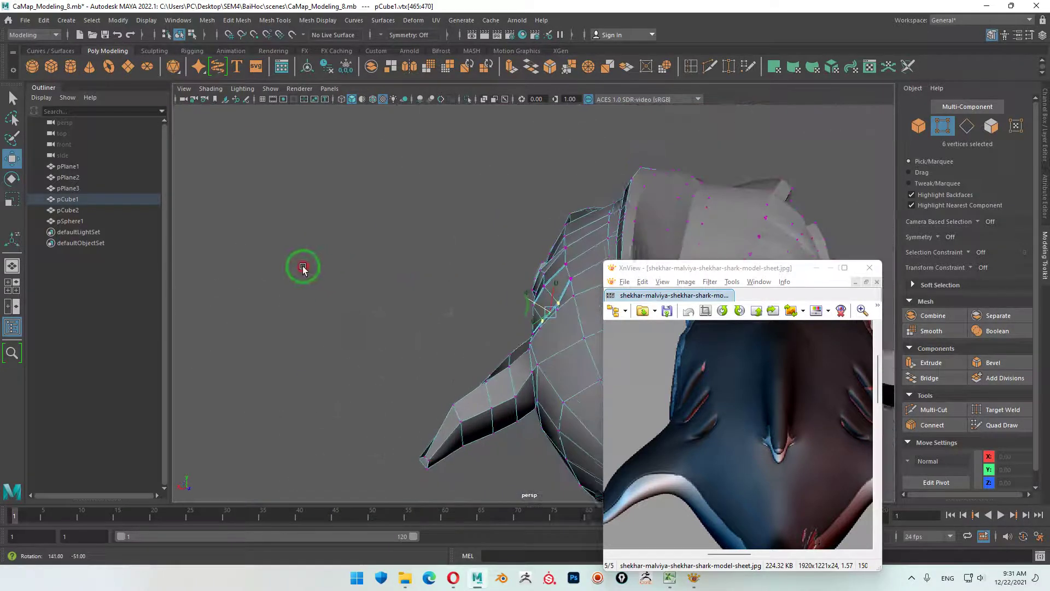
pyautogui.keyDown('alt'); pyautogui.moveTo(544, 309); pyautogui.dragTo(499, 325, button='middle'); pyautogui.keyUp('alt')
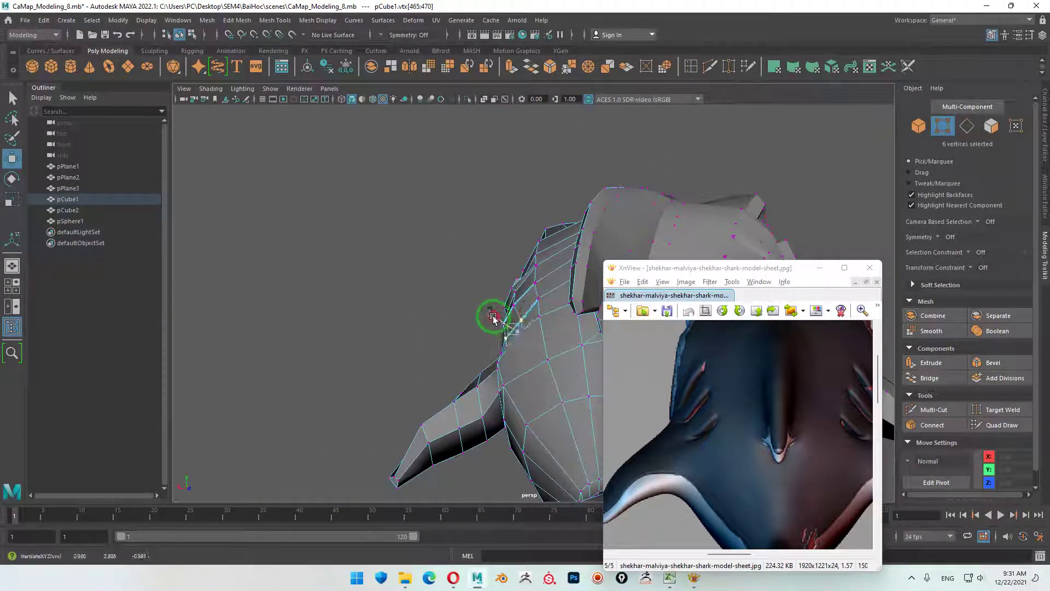
pyautogui.keyDown('alt'); pyautogui.moveTo(561, 371); pyautogui.dragTo(617, 336); pyautogui.keyUp('alt')
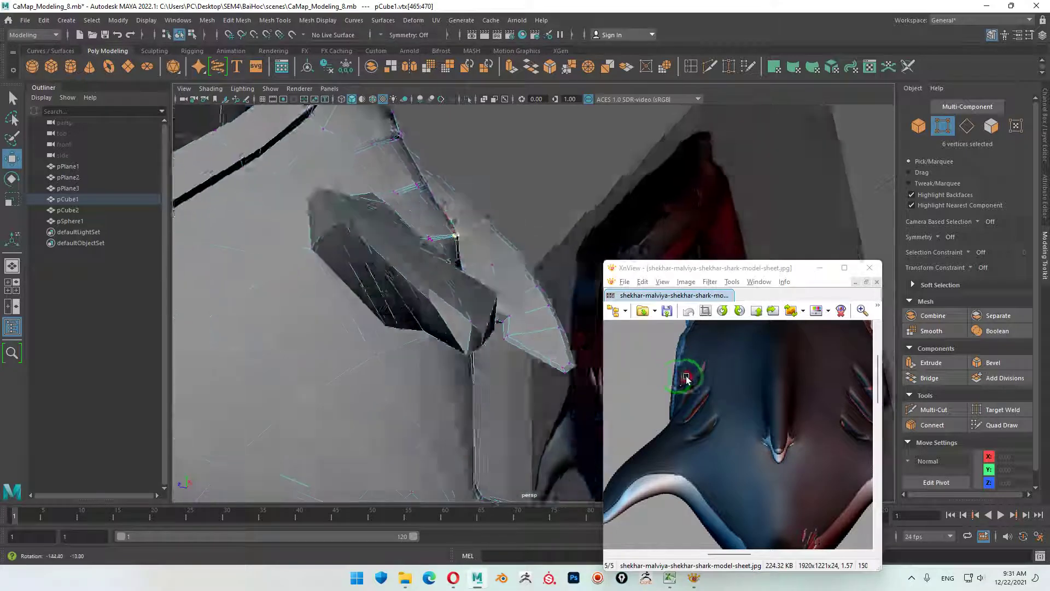
pyautogui.moveTo(502, 236); pyautogui.dragTo(492, 237)
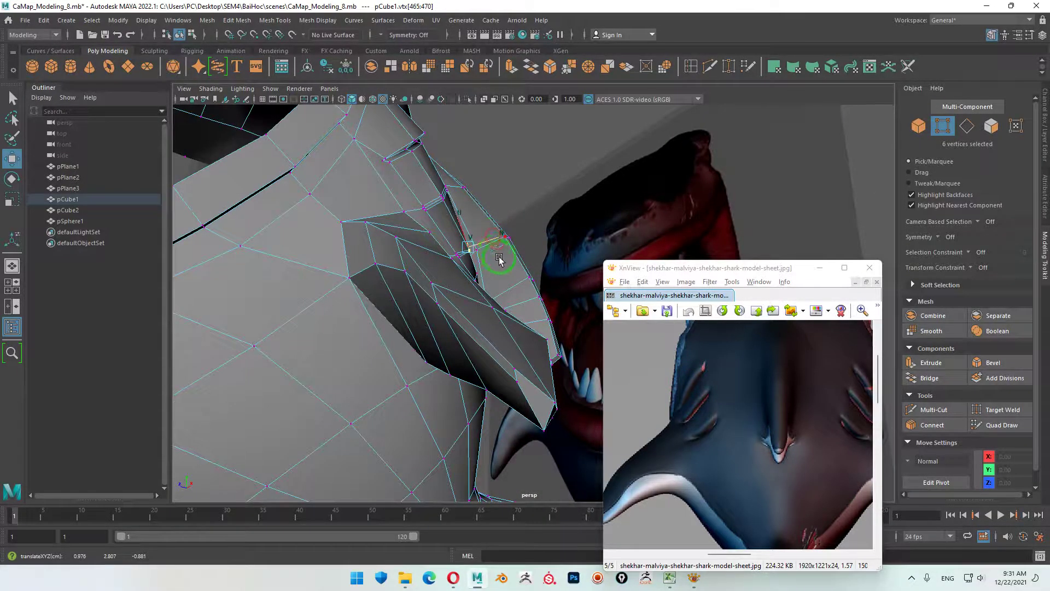
pyautogui.moveTo(499, 259)
pyautogui.keyDown('alt'); pyautogui.mouseDown()
pyautogui.moveTo(512, 282)
pyautogui.moveTo(424, 301)
pyautogui.moveTo(194, 223)
pyautogui.moveTo(483, 319)
pyautogui.moveTo(529, 379)
pyautogui.moveTo(500, 370)
pyautogui.moveTo(501, 352)
pyautogui.moveTo(593, 375)
pyautogui.moveTo(478, 361)
pyautogui.moveTo(382, 321)
pyautogui.moveTo(485, 366)
pyautogui.moveTo(403, 300)
pyautogui.mouseUp(); pyautogui.keyUp('alt')
pyautogui.click(217, 228)
# - Select the gill groove edge, then switch to Vertex mode and pick a groove vertex
pyautogui.rightClick(402, 300)
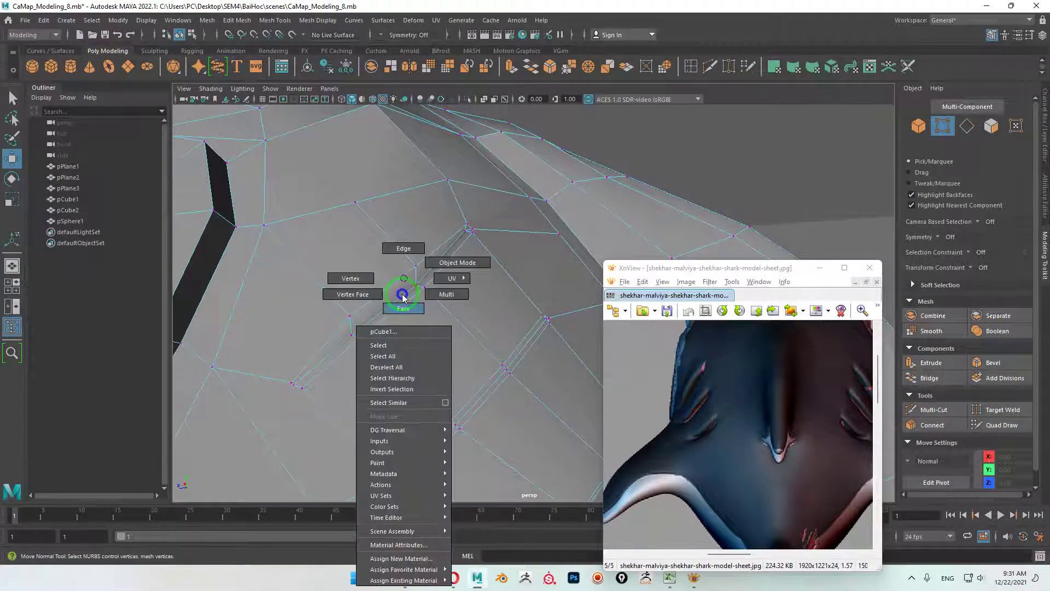
pyautogui.click(409, 252)
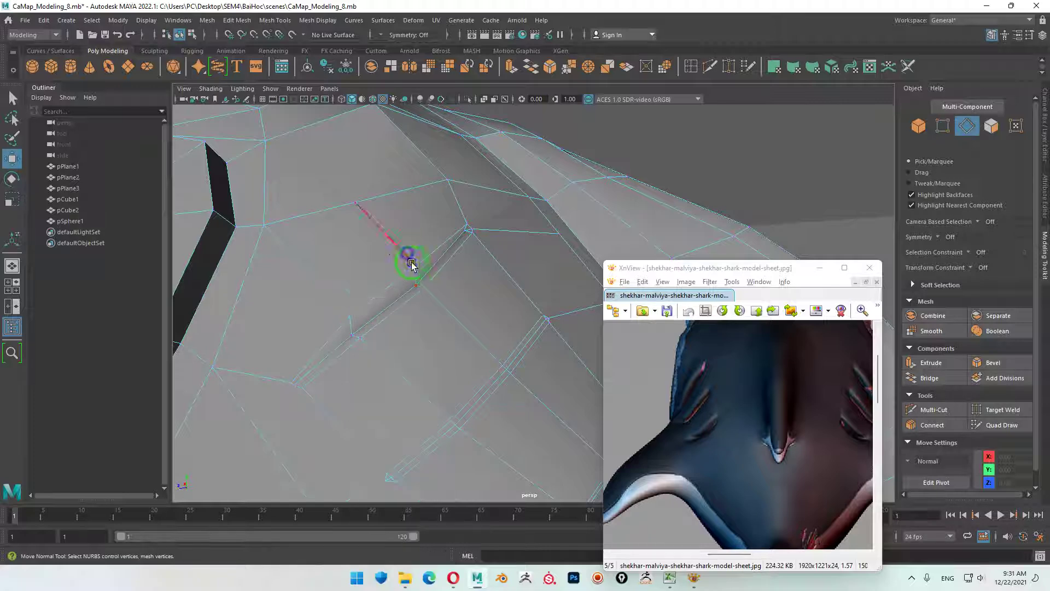
pyautogui.click(415, 300)
pyautogui.rightClick(416, 289)
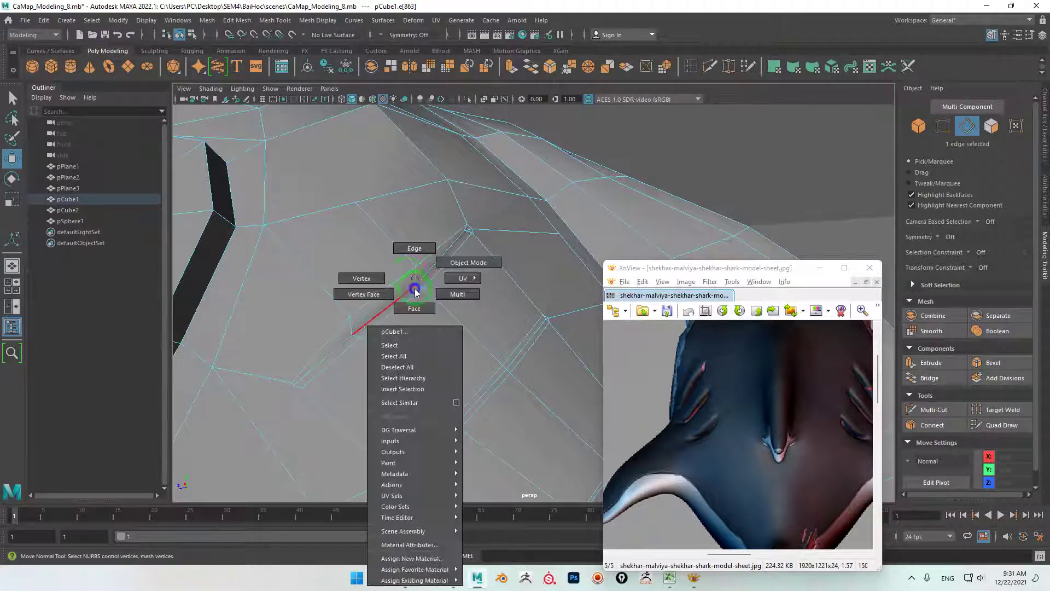
pyautogui.click(369, 280)
pyautogui.click(415, 284)
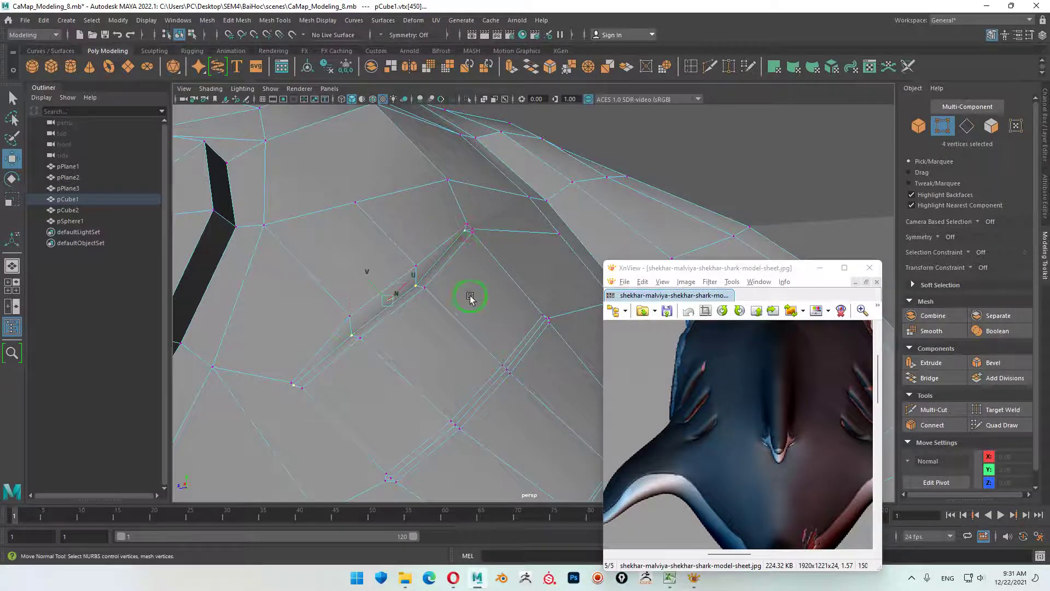
# - Push the gill groove vertices inward to deepen the slit, then return to Object Mode
pyautogui.moveTo(470, 298)
pyautogui.keyDown('alt'); pyautogui.mouseDown()
pyautogui.moveTo(445, 290)
pyautogui.moveTo(465, 335)
pyautogui.moveTo(409, 209)
pyautogui.moveTo(446, 230)
pyautogui.moveTo(527, 171)
pyautogui.moveTo(478, 196)
pyautogui.mouseUp(); pyautogui.keyUp('alt')
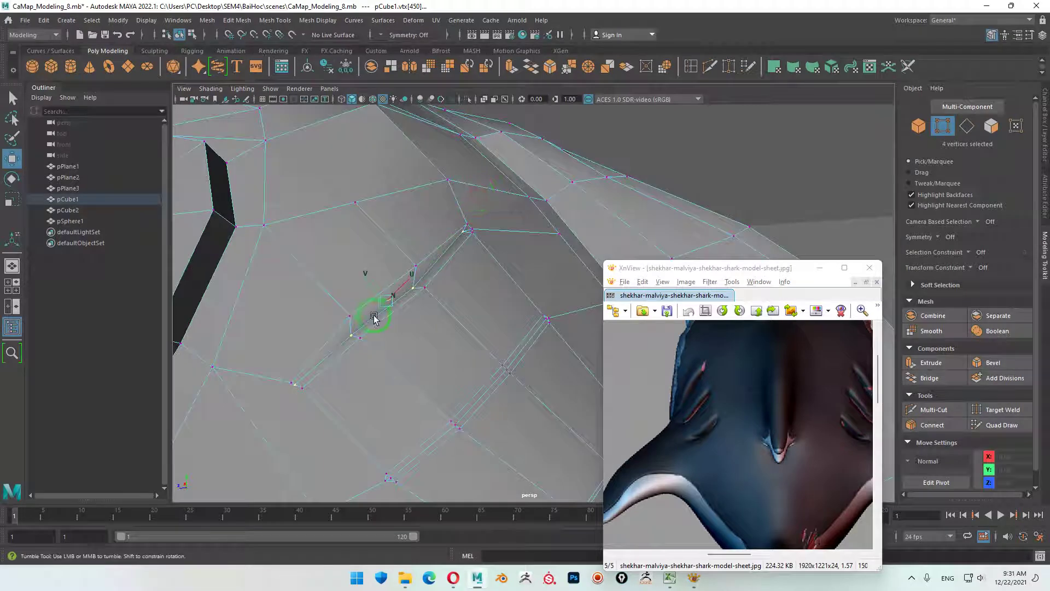
pyautogui.moveTo(506, 306)
pyautogui.keyDown('alt'); pyautogui.mouseDown()
pyautogui.moveTo(510, 340)
pyautogui.moveTo(525, 304)
pyautogui.moveTo(436, 307)
pyautogui.moveTo(420, 319)
pyautogui.mouseUp(); pyautogui.keyUp('alt')
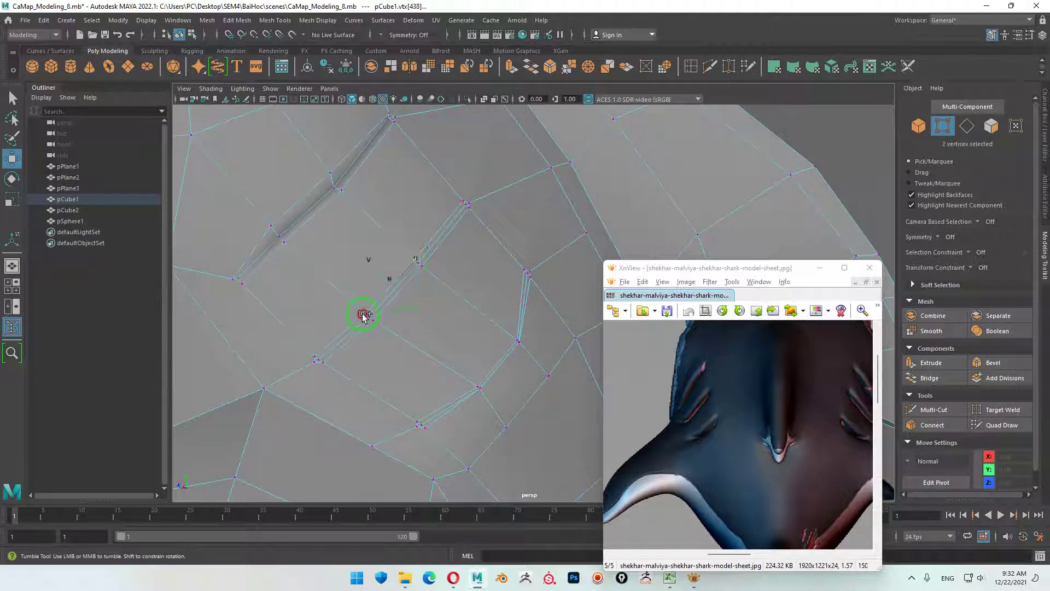
pyautogui.moveTo(363, 315)
pyautogui.keyDown('alt'); pyautogui.mouseDown()
pyautogui.moveTo(435, 319)
pyautogui.moveTo(390, 304)
pyautogui.mouseUp(); pyautogui.keyUp('alt')
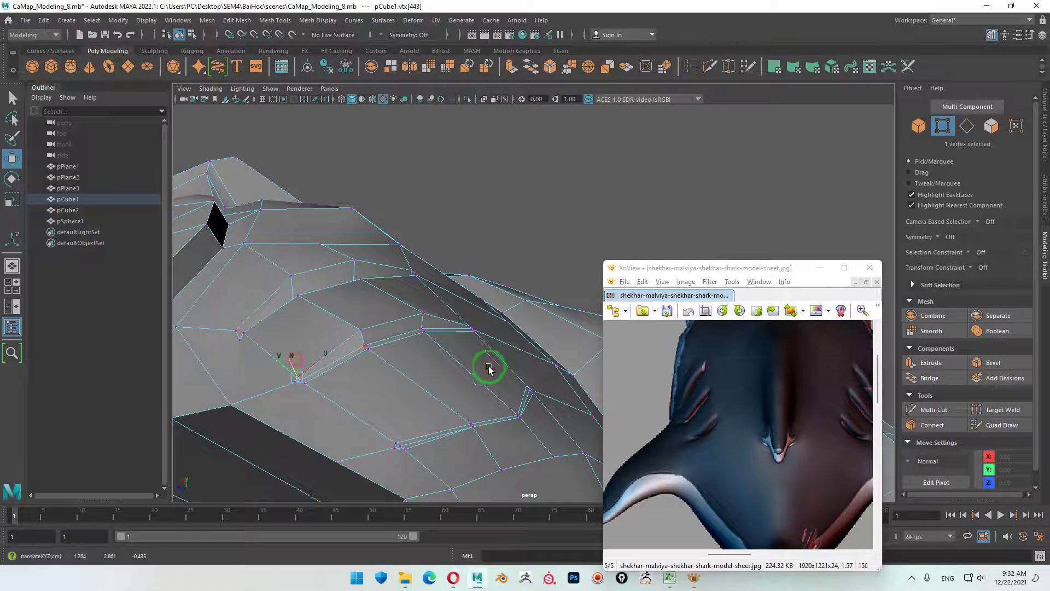
pyautogui.moveTo(489, 370)
pyautogui.keyDown('alt'); pyautogui.mouseDown()
pyautogui.moveTo(506, 352)
pyautogui.moveTo(459, 352)
pyautogui.moveTo(467, 372)
pyautogui.moveTo(419, 287)
pyautogui.mouseUp(); pyautogui.keyUp('alt')
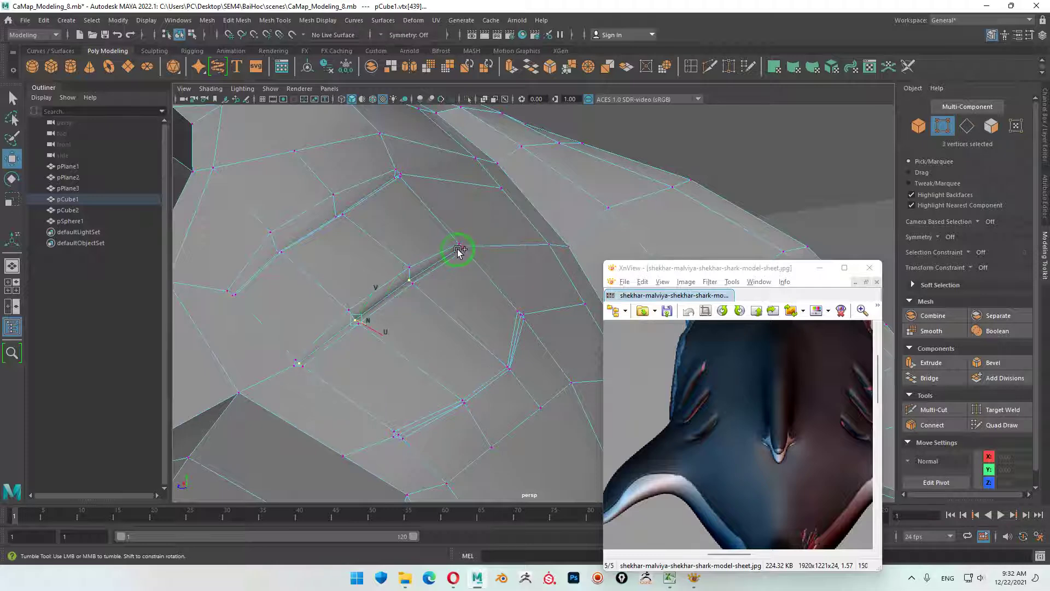
pyautogui.moveTo(458, 277)
pyautogui.keyDown('alt'); pyautogui.mouseDown()
pyautogui.moveTo(450, 363)
pyautogui.moveTo(460, 387)
pyautogui.mouseUp(); pyautogui.keyUp('alt')
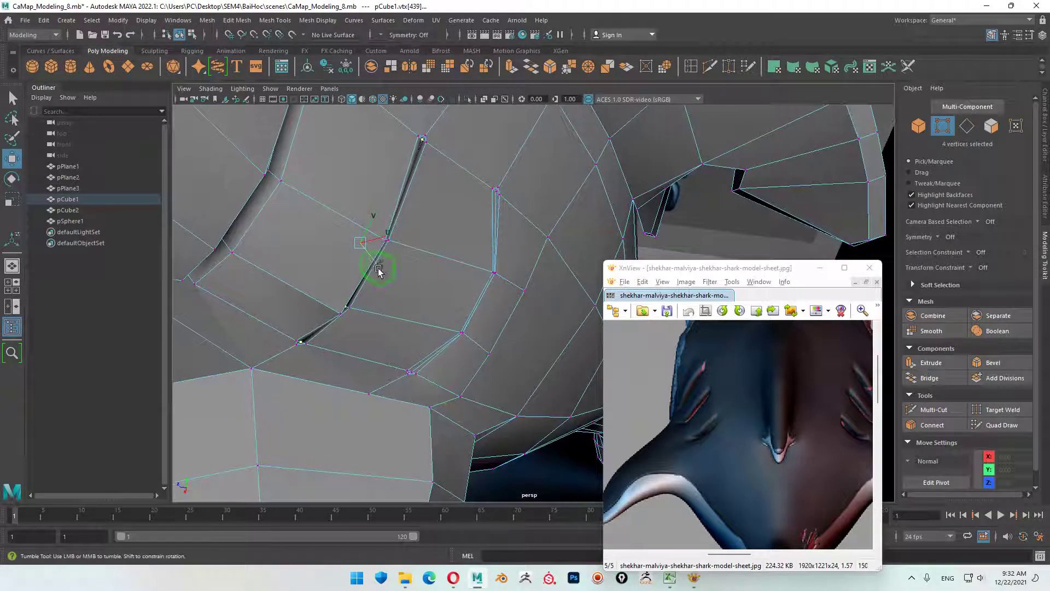
pyautogui.moveTo(371, 263); pyautogui.dragTo(364, 255)
pyautogui.moveTo(493, 317)
pyautogui.keyDown('alt'); pyautogui.mouseDown()
pyautogui.moveTo(422, 276)
pyautogui.moveTo(475, 288)
pyautogui.mouseUp(); pyautogui.keyUp('alt')
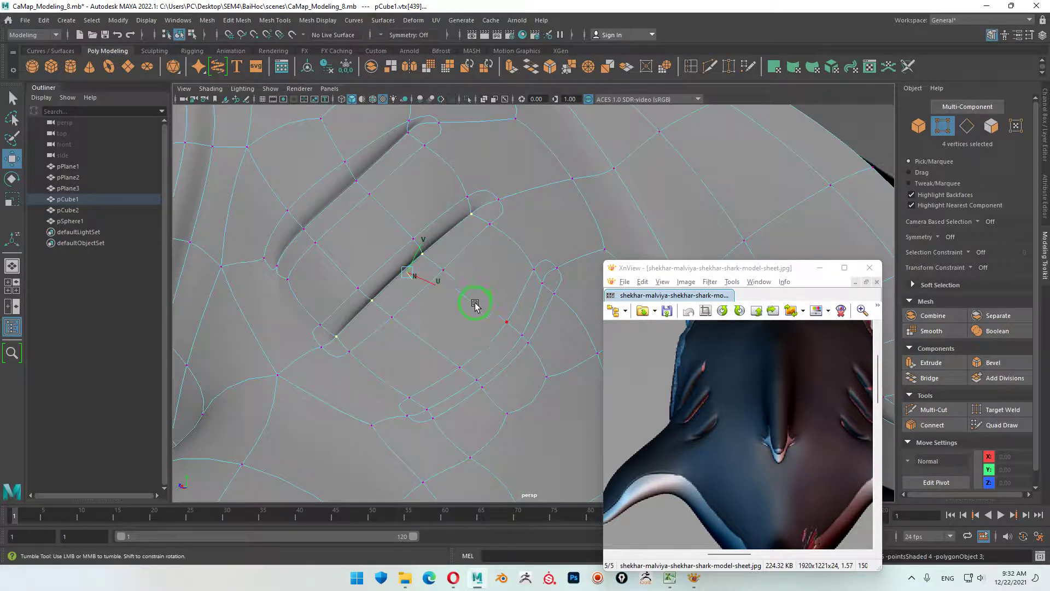
pyautogui.moveTo(472, 299); pyautogui.dragTo(528, 263, button='right')
# - Zoom and orbit around the shark, deselecting and then reselecting the head mesh
pyautogui.scroll(-5, 531, 297)
pyautogui.scroll(-3, 291, 297)
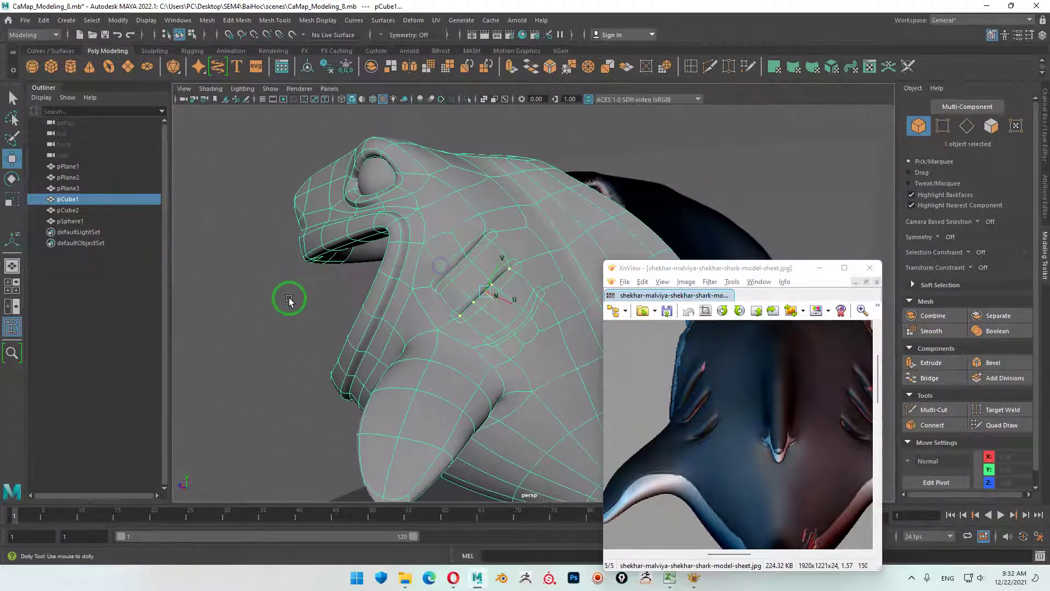
pyautogui.click(291, 297)
pyautogui.keyDown('alt'); pyautogui.moveTo(438, 373); pyautogui.dragTo(497, 385); pyautogui.keyUp('alt')
pyautogui.scroll(5, 416, 317)
pyautogui.scroll(-5, 415, 317)
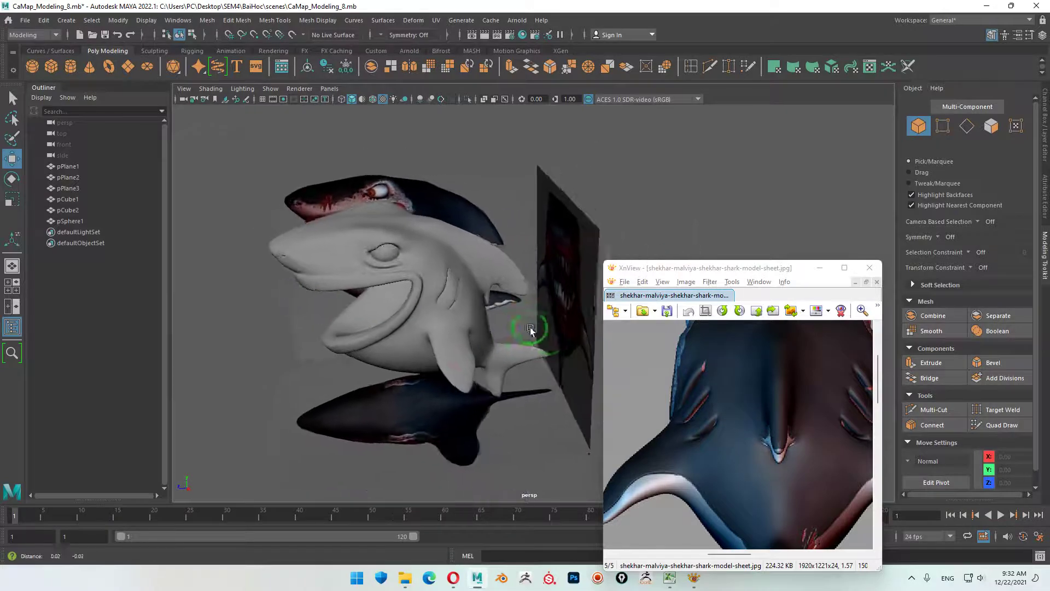
pyautogui.moveTo(539, 328)
pyautogui.keyDown('alt'); pyautogui.mouseDown()
pyautogui.moveTo(496, 328)
pyautogui.moveTo(480, 304)
pyautogui.mouseUp(); pyautogui.keyUp('alt')
pyautogui.scroll(5, 480, 305)
pyautogui.scroll(-3, 530, 368)
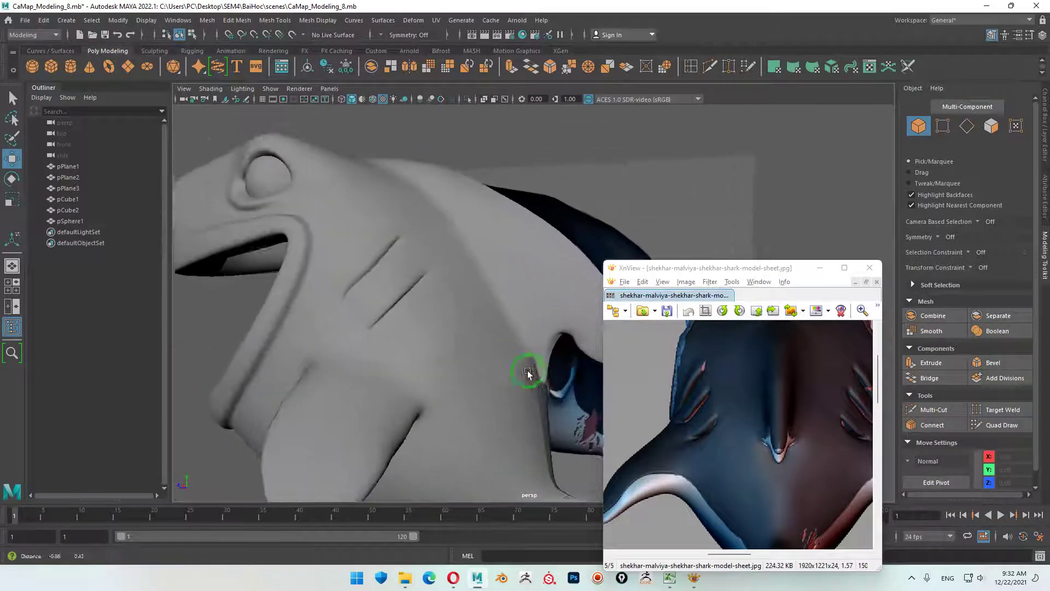
pyautogui.click(445, 344)
# - Switch to the four-view layout and maximize the side view, zoomed on the gill grooves
pyautogui.scroll(3, 356, 376)
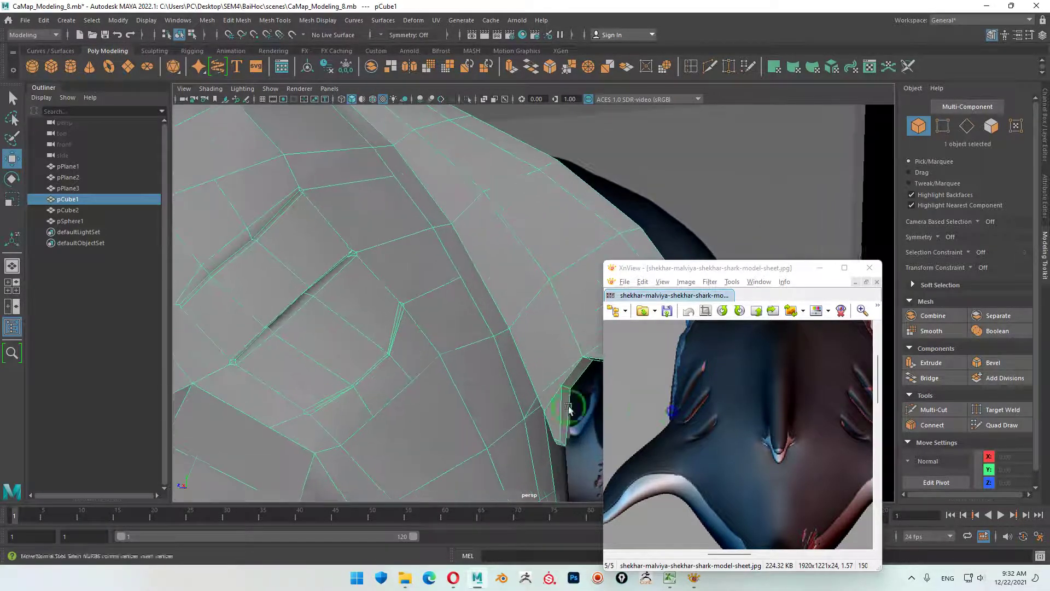
pyautogui.scroll(2, 489, 389)
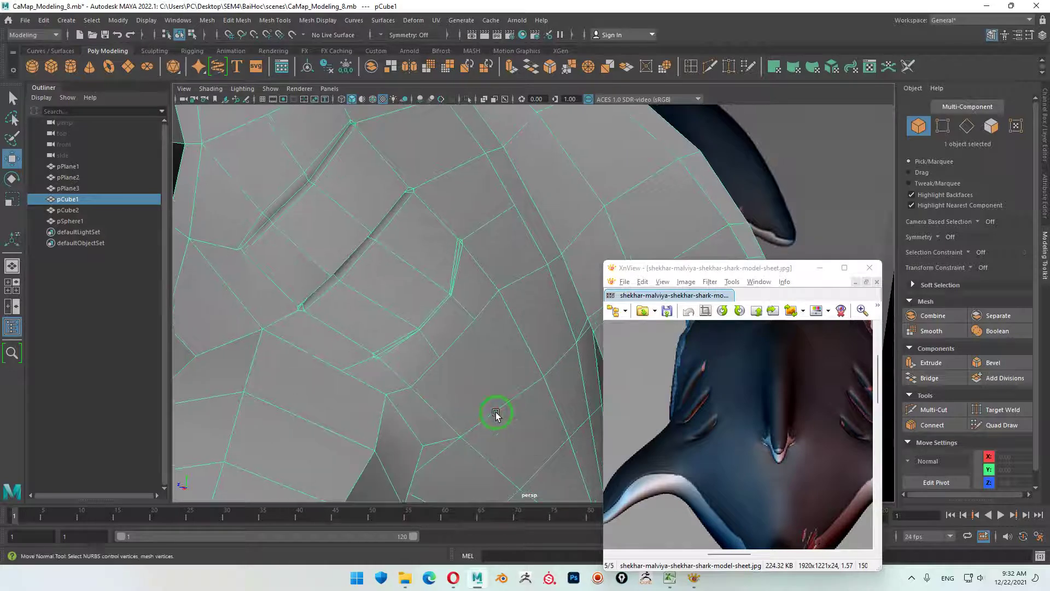
pyautogui.press('space')
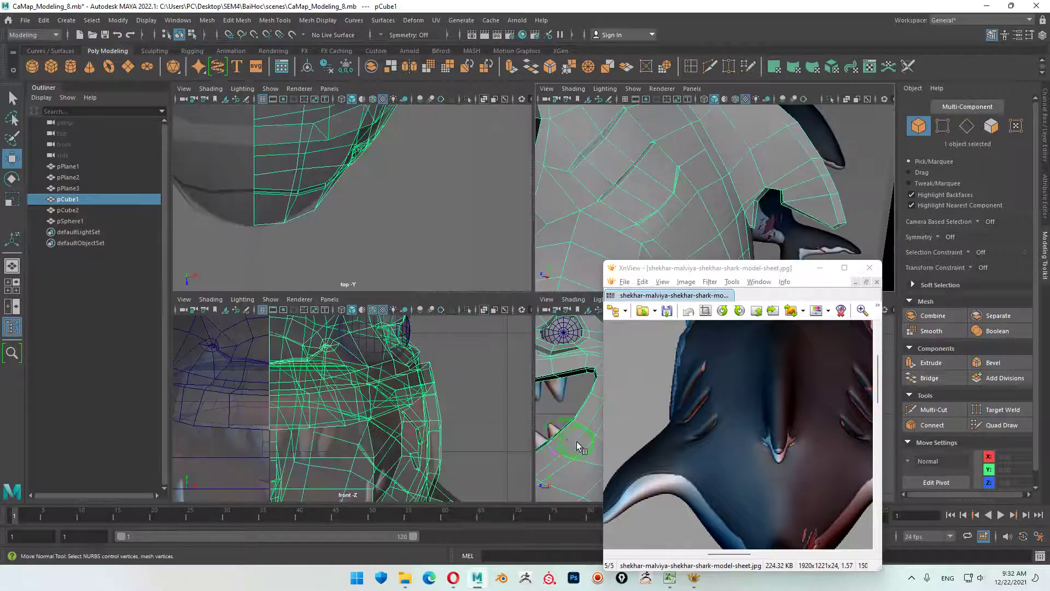
pyautogui.press('space')
pyautogui.scroll(-3, 464, 394)
pyautogui.scroll(5, 428, 414)
pyautogui.scroll(-3, 428, 414)
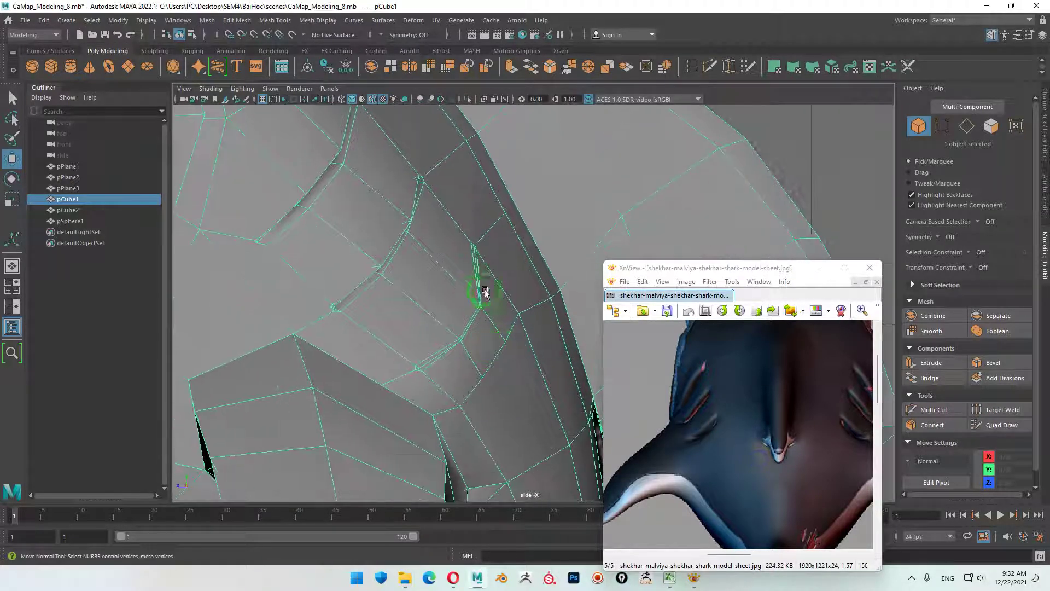
# - Select three vertices at the groove tip and move them up-left with the axis set to Object
pyautogui.moveTo(468, 284); pyautogui.dragTo(436, 282, button='right')
pyautogui.moveTo(487, 324)
pyautogui.mouseDown()
pyautogui.moveTo(468, 305)
pyautogui.moveTo(484, 324)
pyautogui.mouseUp()
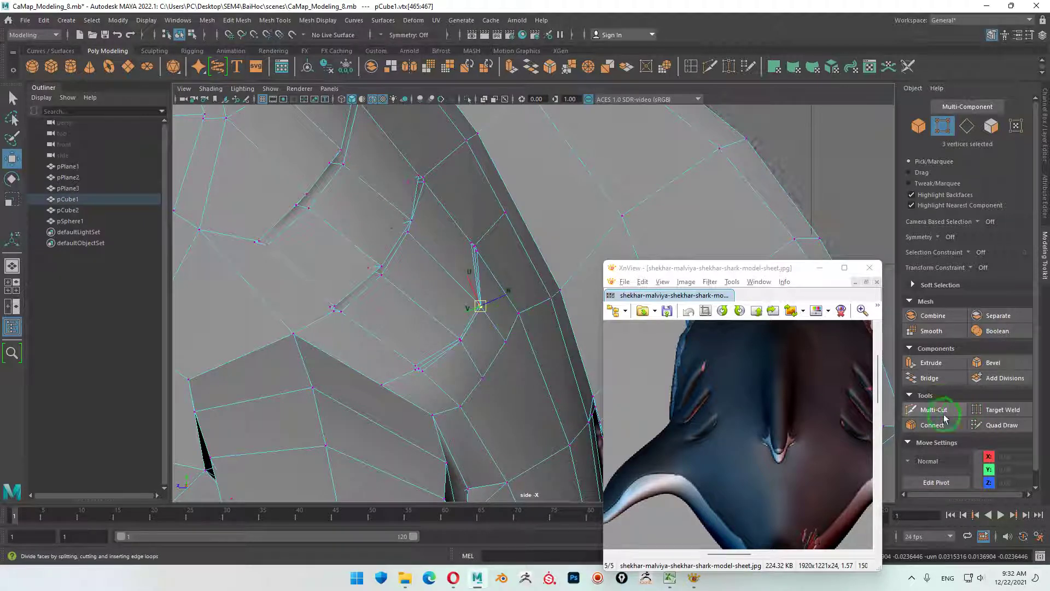
pyautogui.click(928, 462)
pyautogui.click(932, 466)
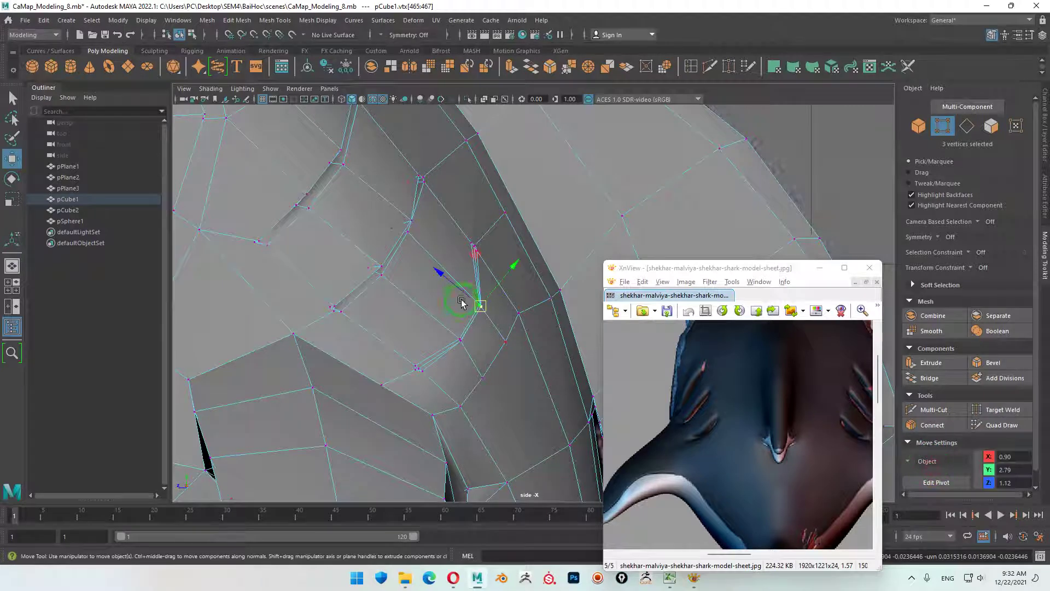
pyautogui.moveTo(478, 307)
pyautogui.mouseDown()
pyautogui.moveTo(469, 300)
pyautogui.moveTo(451, 340)
pyautogui.mouseUp()
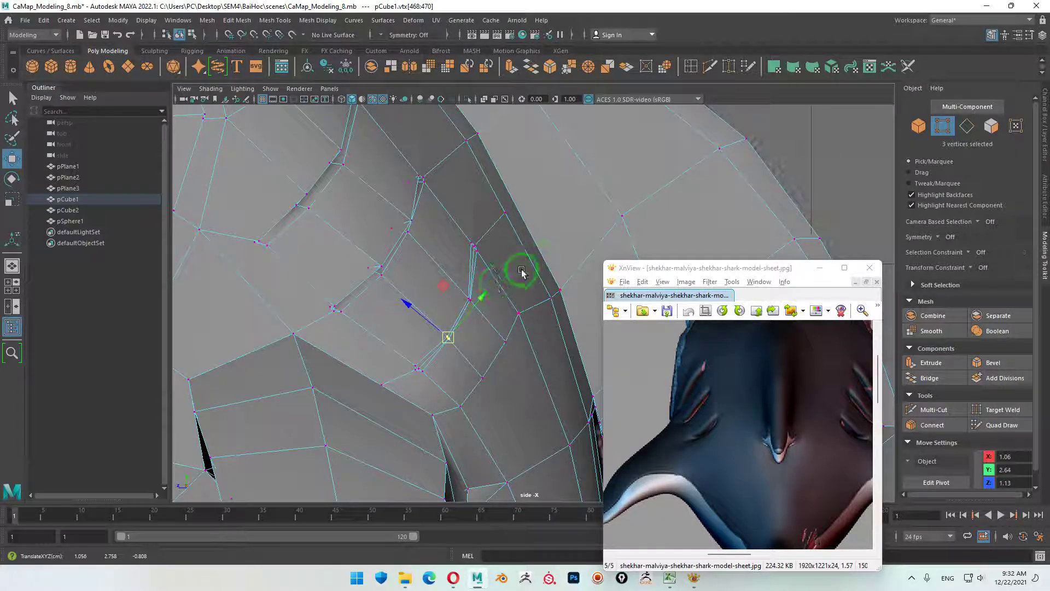
# - Return to the perspective view and select an edge along the gill groove in Edge mode
pyautogui.press('space')
pyautogui.press('space')
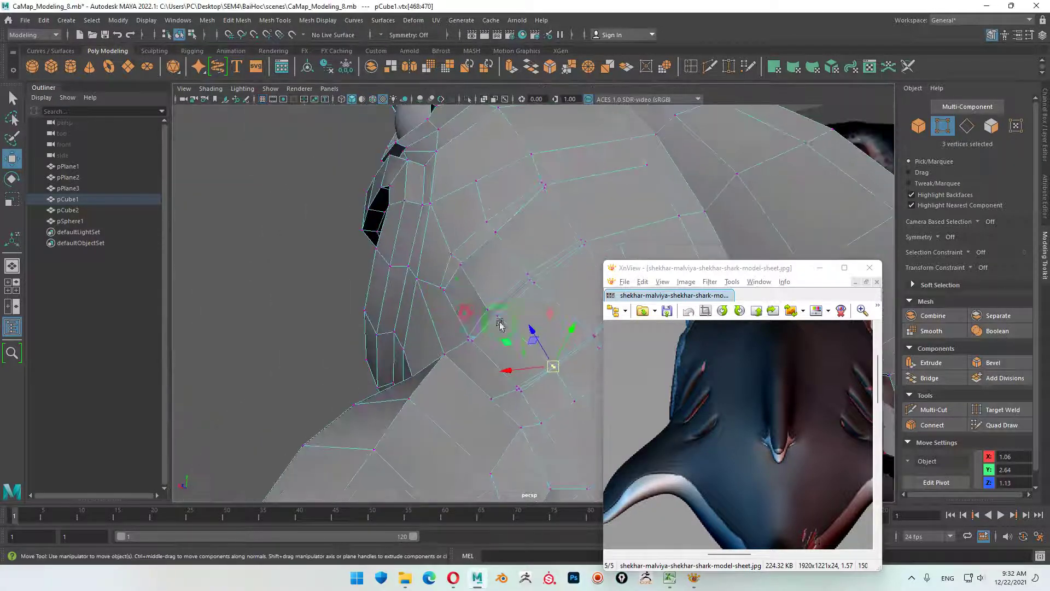
pyautogui.keyDown('alt'); pyautogui.moveTo(499, 323); pyautogui.dragTo(249, 271); pyautogui.keyUp('alt')
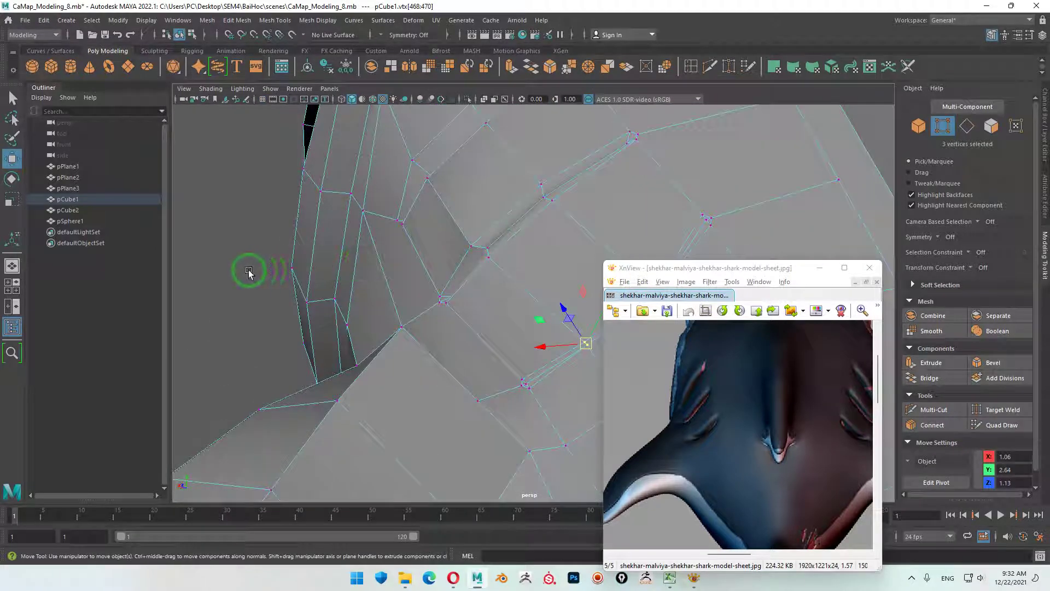
pyautogui.moveTo(249, 271); pyautogui.dragTo(251, 229, button='right')
pyautogui.click(539, 316)
pyautogui.scroll(3, 471, 304)
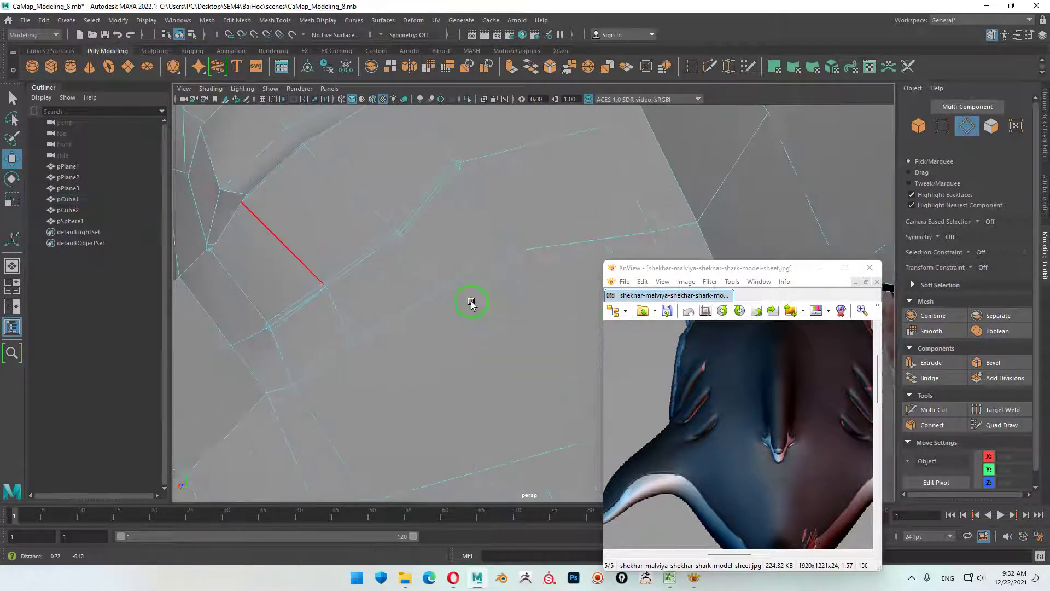
pyautogui.keyDown('alt'); pyautogui.moveTo(472, 304); pyautogui.dragTo(378, 246); pyautogui.keyUp('alt')
pyautogui.click(375, 256)
pyautogui.keyDown('alt'); pyautogui.moveTo(384, 293); pyautogui.dragTo(375, 274); pyautogui.keyUp('alt')
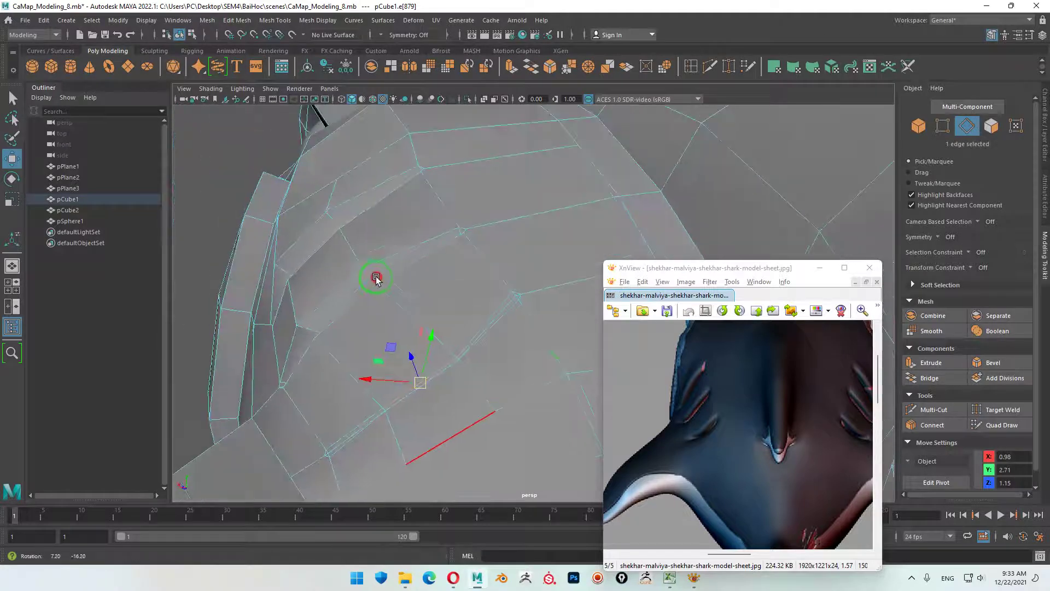
# - Change the move axis orientation to Parent, then to Normal, and orbit the head
pyautogui.moveTo(908, 462); pyautogui.dragTo(936, 504)
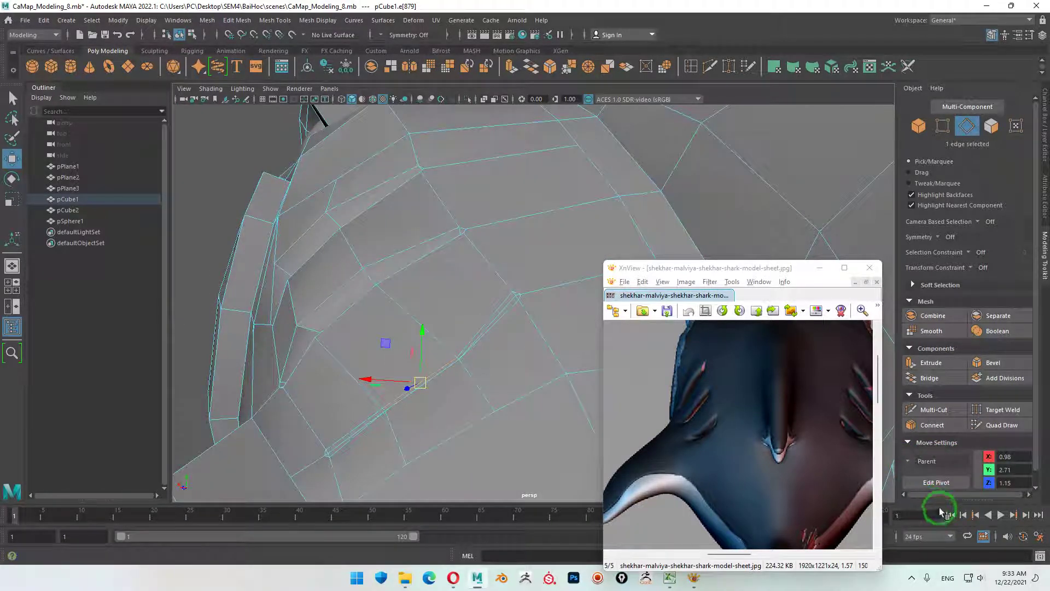
pyautogui.moveTo(927, 461); pyautogui.dragTo(933, 505)
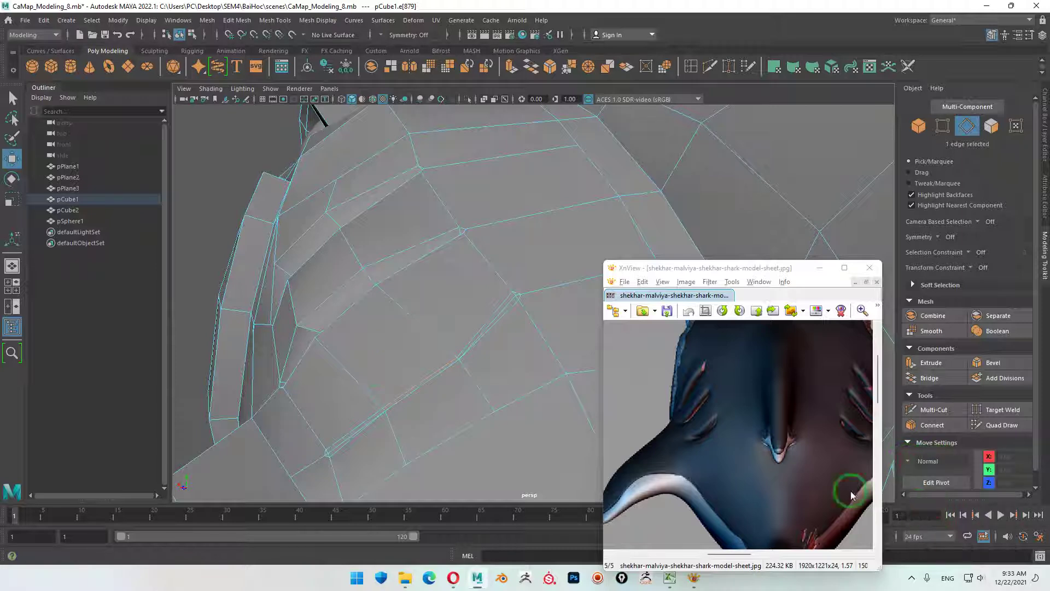
pyautogui.moveTo(424, 312)
pyautogui.keyDown('alt'); pyautogui.mouseDown()
pyautogui.moveTo(461, 344)
pyautogui.moveTo(478, 297)
pyautogui.moveTo(481, 332)
pyautogui.mouseUp(); pyautogui.keyUp('alt')
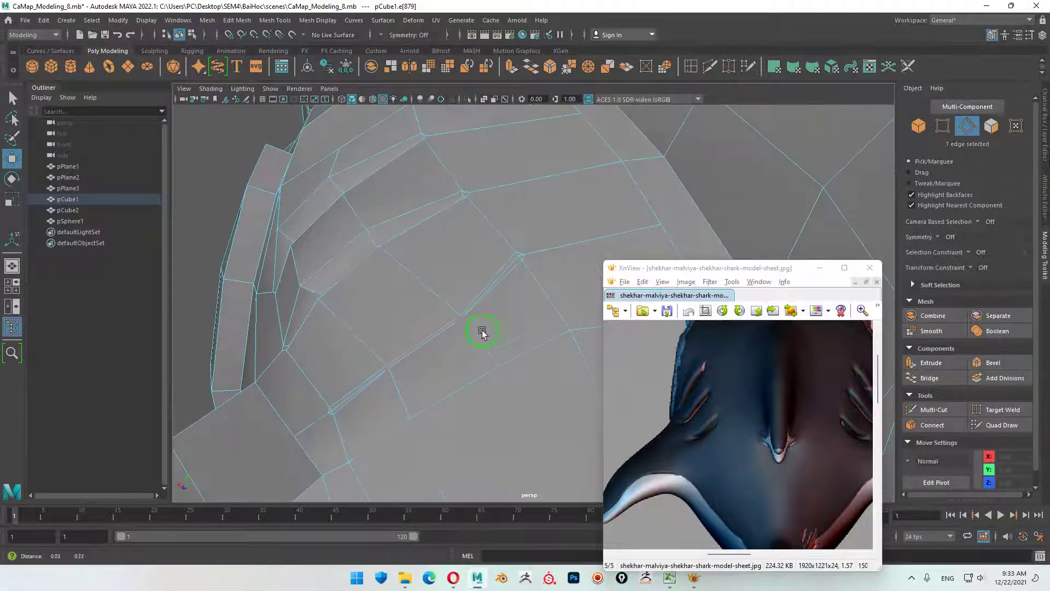
pyautogui.scroll(-3, 471, 356)
pyautogui.scroll(2, 452, 346)
pyautogui.scroll(-5, 457, 352)
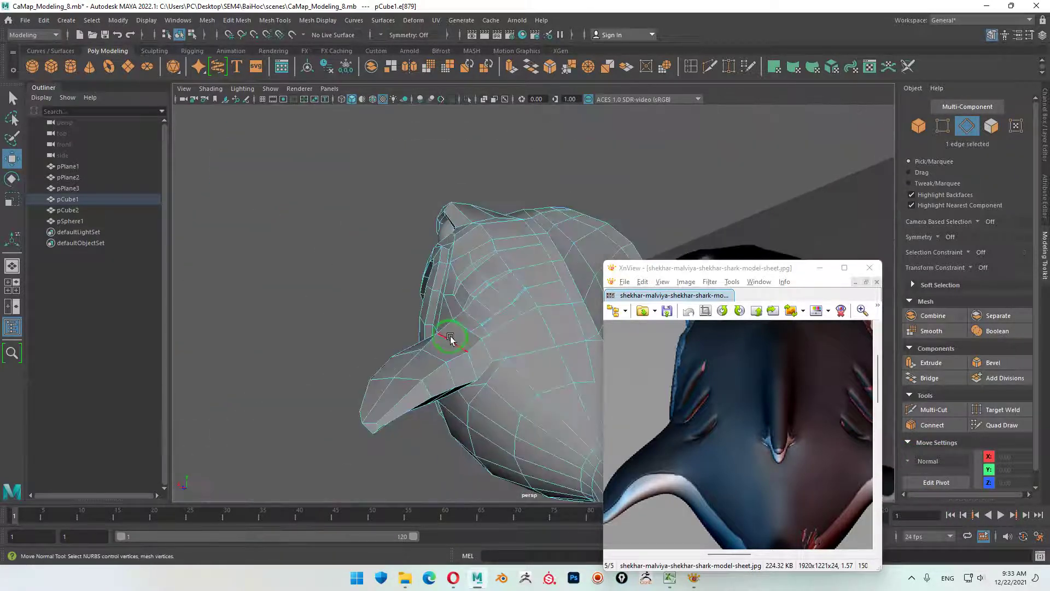
pyautogui.scroll(-2, 449, 344)
pyautogui.keyDown('alt'); pyautogui.moveTo(510, 383); pyautogui.dragTo(517, 378); pyautogui.keyUp('alt')
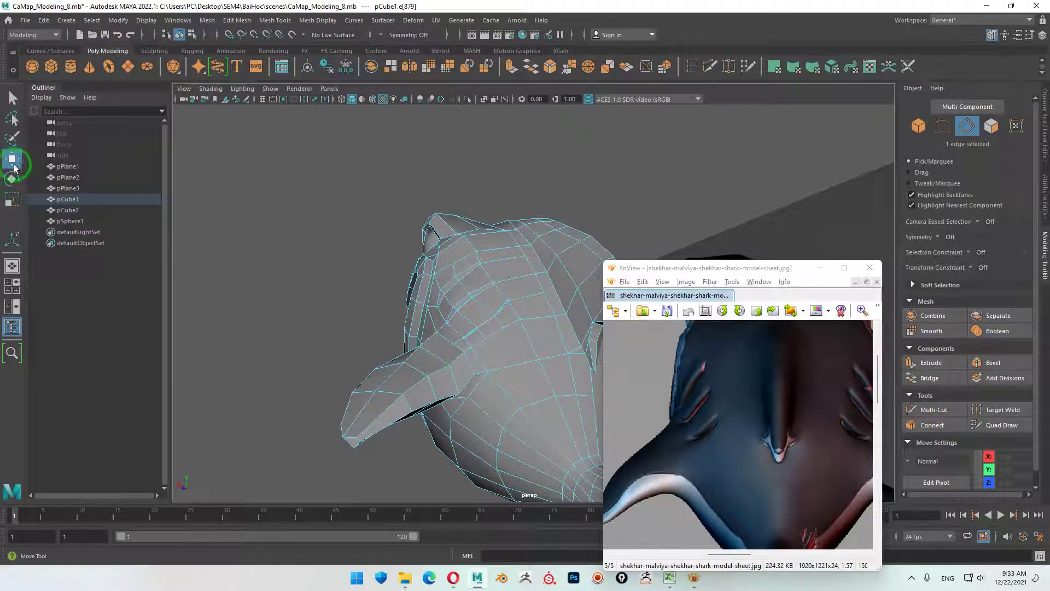
# - Use Reset Tool in the Move tool settings, then set the Modeling Toolkit move axis to Normal
pyautogui.click(13, 160)
pyautogui.doubleClick(13, 159)
pyautogui.click(782, 194)
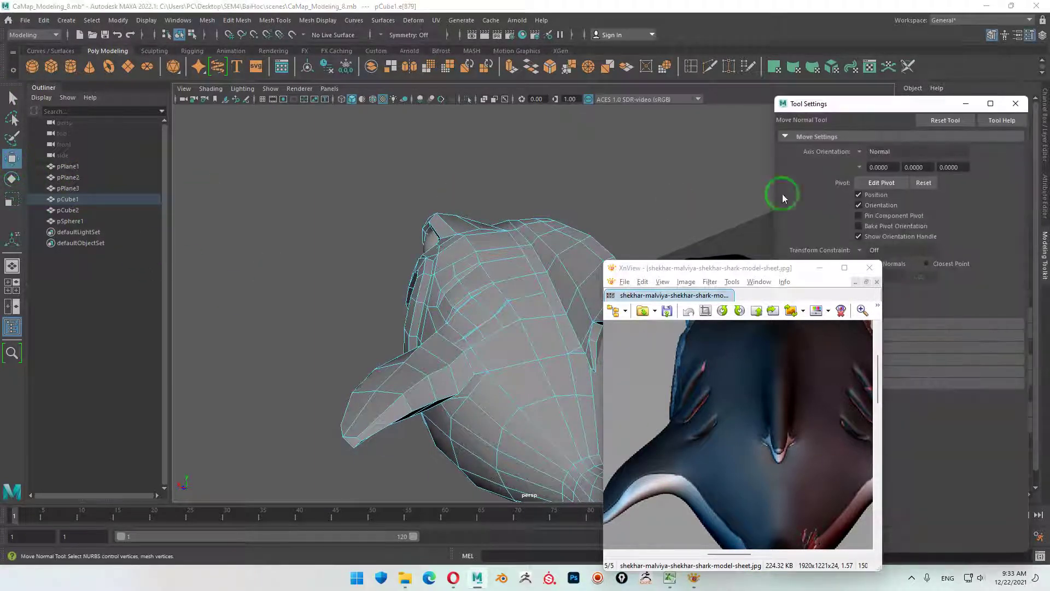
pyautogui.click(942, 122)
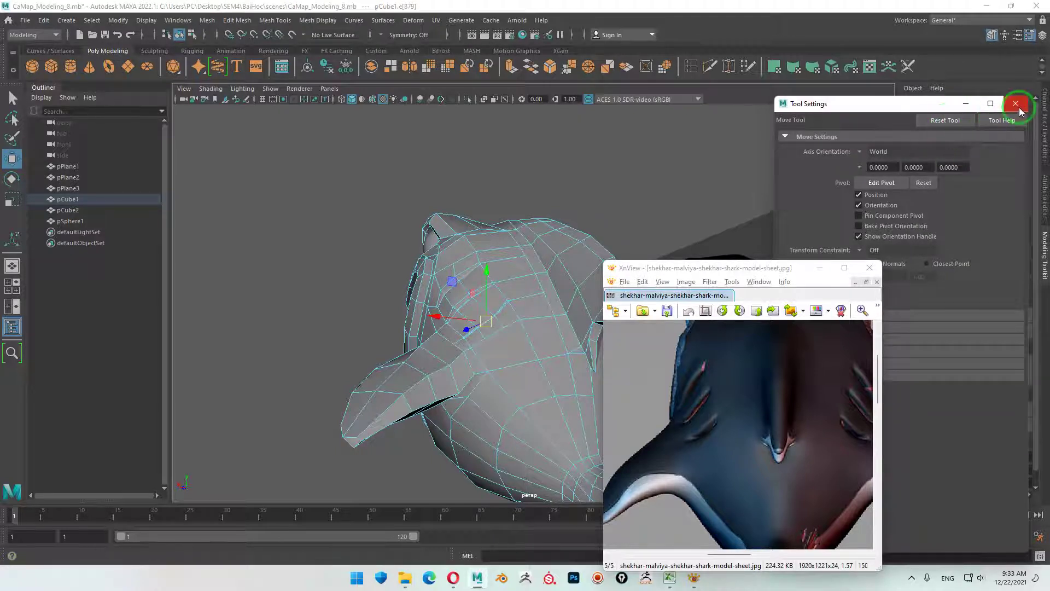
pyautogui.click(1016, 104)
pyautogui.click(909, 461)
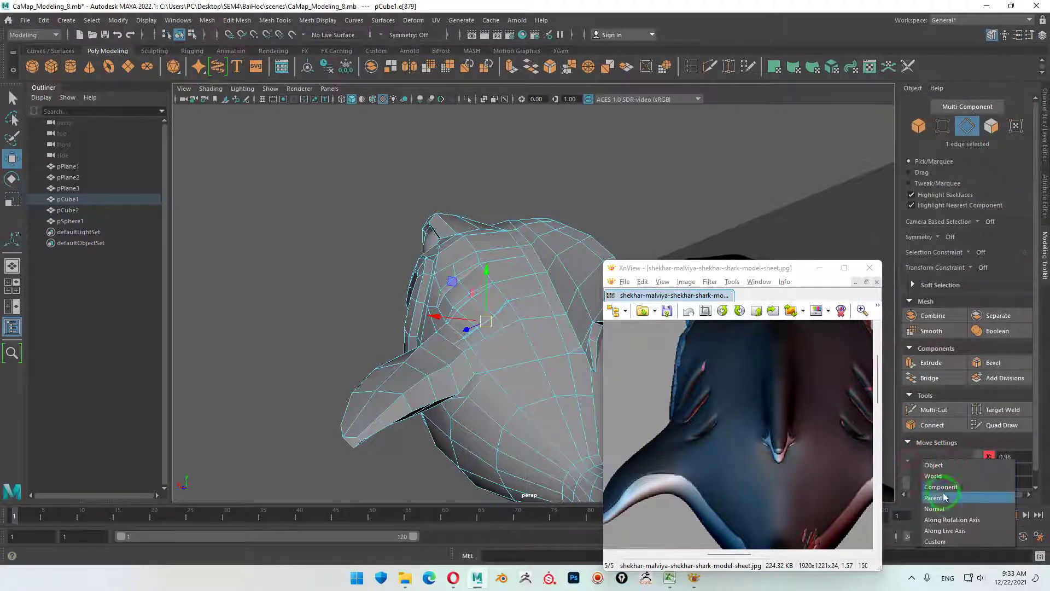
pyautogui.click(931, 498)
pyautogui.click(990, 470)
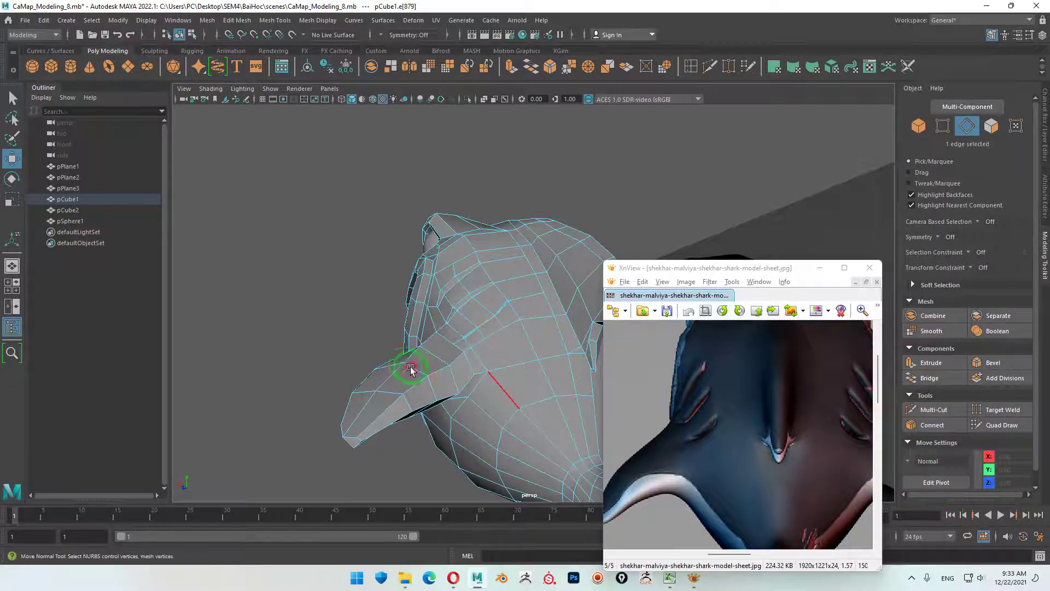
# - Reset the Move tool settings to their defaults once more
pyautogui.moveTo(399, 363)
pyautogui.keyDown('alt'); pyautogui.mouseDown()
pyautogui.moveTo(475, 419)
pyautogui.moveTo(406, 328)
pyautogui.mouseUp(); pyautogui.keyUp('alt')
pyautogui.scroll(5, 429, 260)
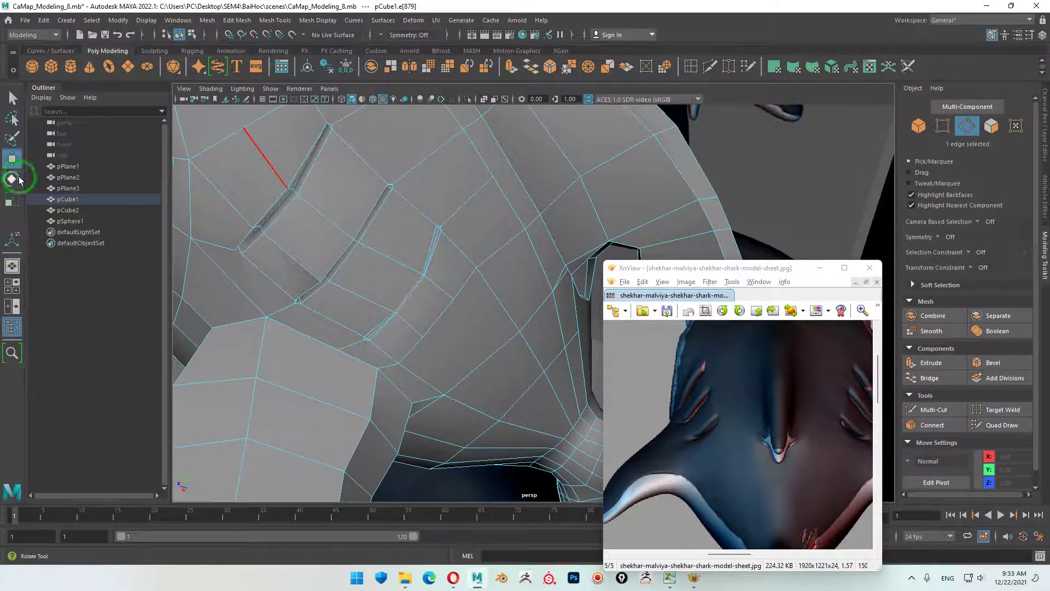
pyautogui.click(14, 160)
pyautogui.click(13, 161)
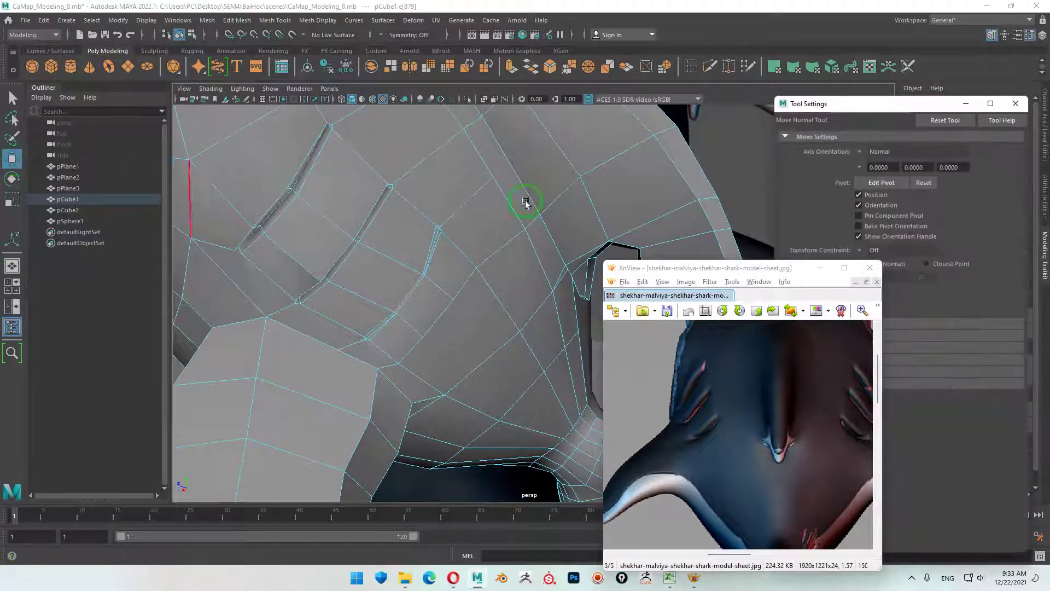
pyautogui.click(949, 120)
pyautogui.click(1016, 103)
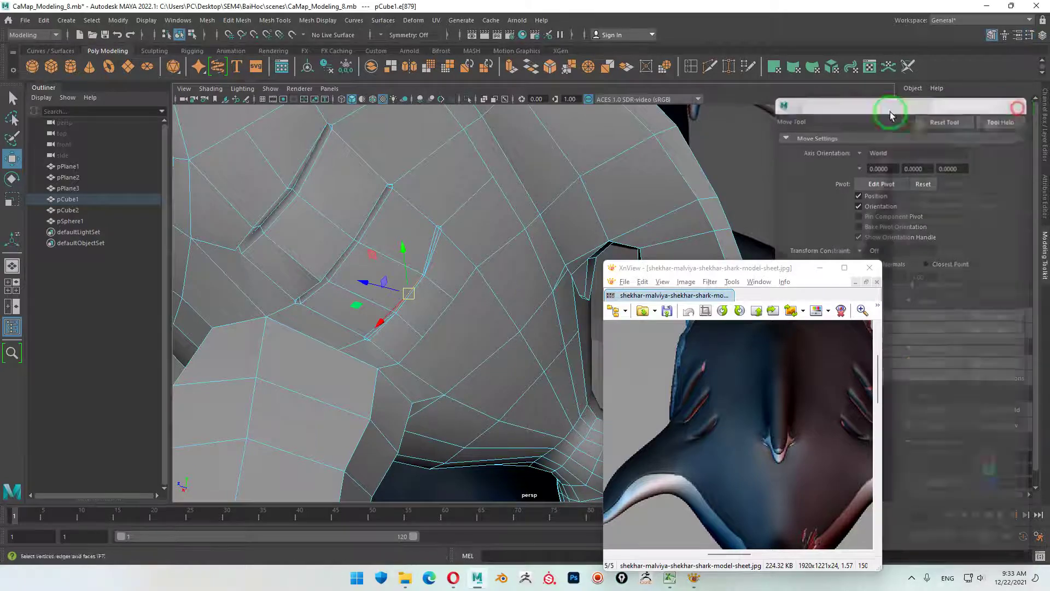
# - Nudge gill groove edge e[879] slightly with the move manipulator
pyautogui.moveTo(445, 328)
pyautogui.keyDown('alt'); pyautogui.mouseDown()
pyautogui.moveTo(443, 278)
pyautogui.moveTo(478, 395)
pyautogui.mouseUp(); pyautogui.keyUp('alt')
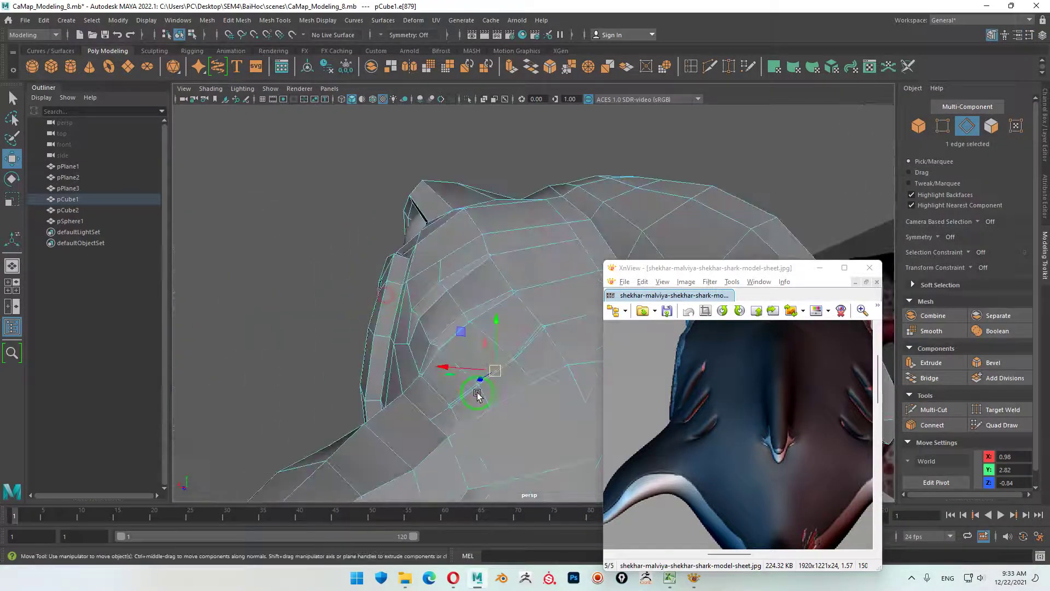
pyautogui.moveTo(508, 426)
pyautogui.keyDown('alt'); pyautogui.mouseDown()
pyautogui.moveTo(416, 383)
pyautogui.moveTo(418, 403)
pyautogui.moveTo(403, 352)
pyautogui.moveTo(490, 360)
pyautogui.moveTo(382, 368)
pyautogui.moveTo(473, 386)
pyautogui.mouseUp(); pyautogui.keyUp('alt')
pyautogui.scroll(5, 472, 386)
pyautogui.keyDown('alt'); pyautogui.moveTo(421, 368); pyautogui.dragTo(396, 256, button='middle'); pyautogui.keyUp('alt')
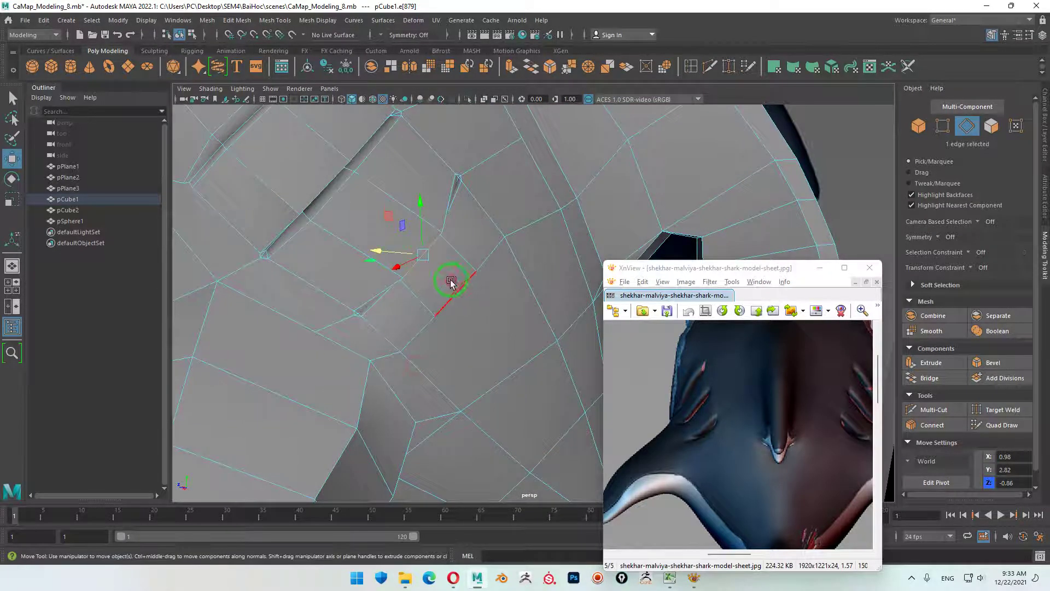
pyautogui.moveTo(450, 282)
pyautogui.keyDown('alt'); pyautogui.mouseDown()
pyautogui.moveTo(453, 235)
pyautogui.moveTo(427, 253)
pyautogui.moveTo(472, 201)
pyautogui.moveTo(463, 196)
pyautogui.mouseUp(); pyautogui.keyUp('alt')
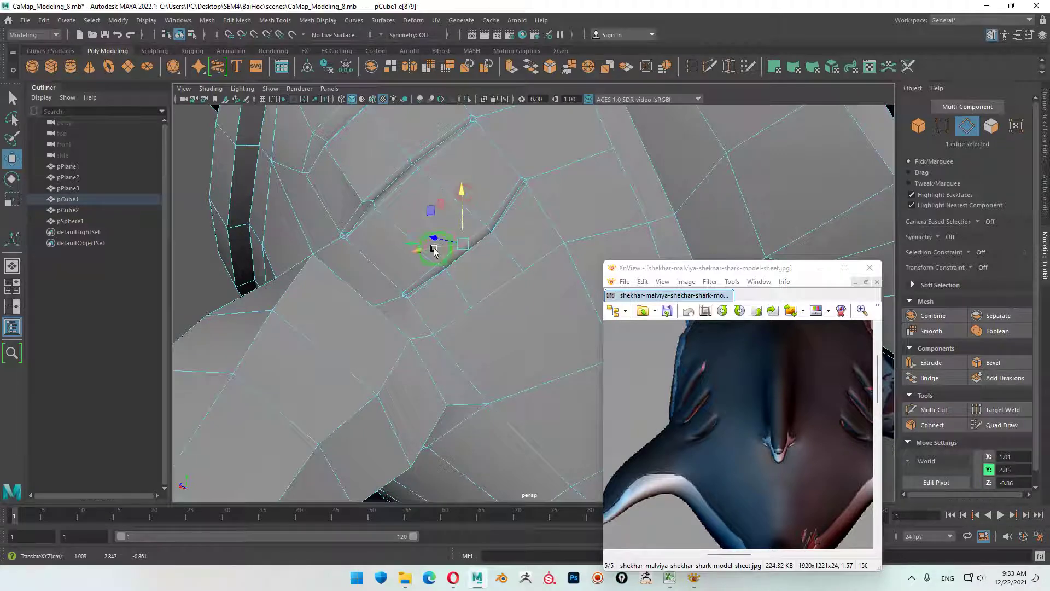
pyautogui.moveTo(426, 251); pyautogui.dragTo(426, 252)
pyautogui.moveTo(426, 252)
pyautogui.keyDown('alt'); pyautogui.mouseDown()
pyautogui.moveTo(485, 277)
pyautogui.moveTo(485, 235)
pyautogui.moveTo(490, 249)
pyautogui.moveTo(354, 334)
pyautogui.mouseUp(); pyautogui.keyUp('alt')
pyautogui.keyDown('alt'); pyautogui.moveTo(355, 333); pyautogui.dragTo(569, 370, button='right'); pyautogui.keyUp('alt')
pyautogui.moveTo(569, 370)
pyautogui.keyDown('alt'); pyautogui.mouseDown()
pyautogui.moveTo(413, 354)
pyautogui.moveTo(490, 347)
pyautogui.moveTo(459, 249)
pyautogui.mouseUp(); pyautogui.keyUp('alt')
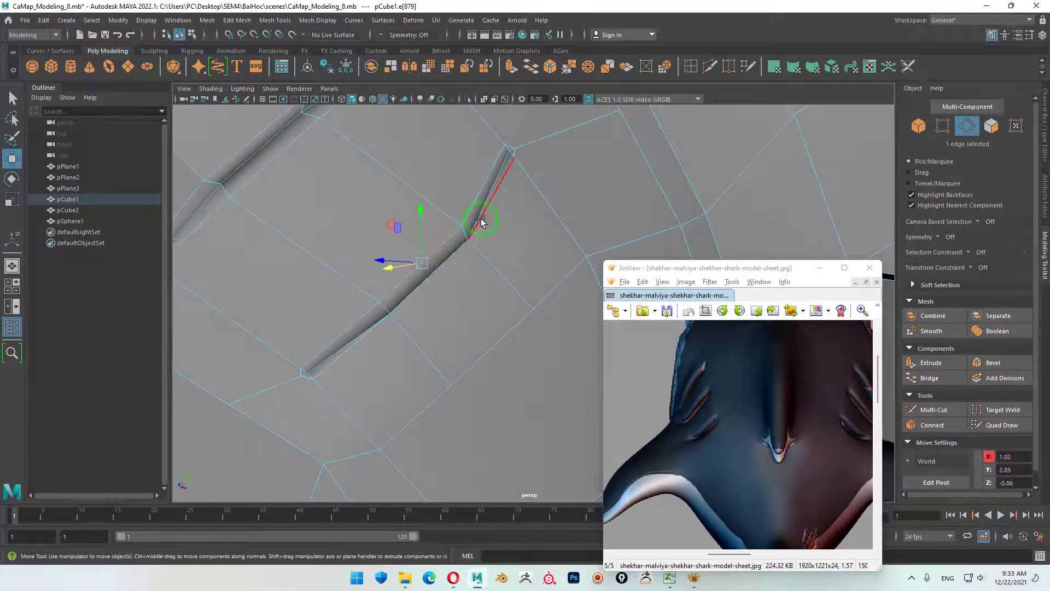
pyautogui.moveTo(454, 277)
pyautogui.keyDown('alt'); pyautogui.mouseDown()
pyautogui.moveTo(469, 320)
pyautogui.moveTo(476, 276)
pyautogui.moveTo(424, 291)
pyautogui.moveTo(452, 335)
pyautogui.mouseUp(); pyautogui.keyUp('alt')
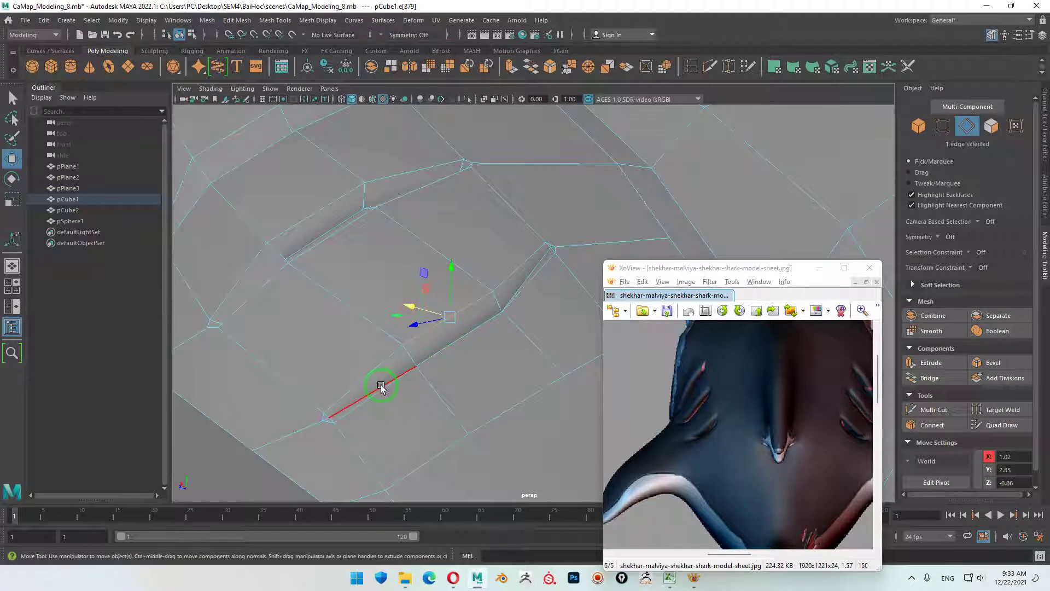
# - Select groove edge e[905], move it slightly lower, and return to Object Mode
pyautogui.click(448, 348)
pyautogui.moveTo(450, 332)
pyautogui.mouseDown()
pyautogui.moveTo(469, 352)
pyautogui.moveTo(457, 335)
pyautogui.moveTo(457, 358)
pyautogui.moveTo(458, 274)
pyautogui.mouseUp()
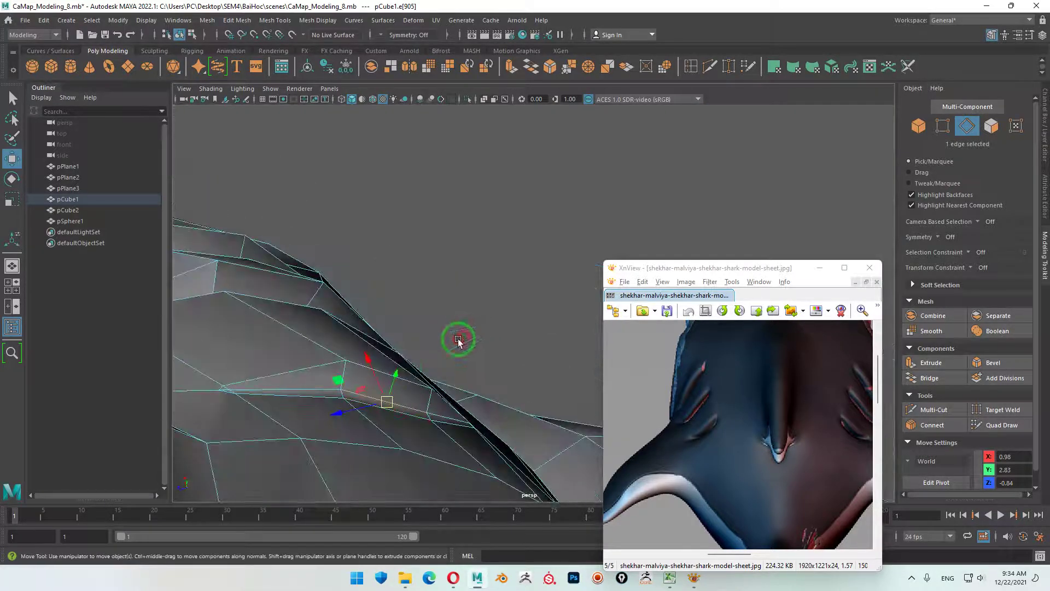
pyautogui.moveTo(398, 375); pyautogui.dragTo(393, 390)
pyautogui.keyDown('alt'); pyautogui.moveTo(406, 438); pyautogui.dragTo(383, 515, button='right'); pyautogui.keyUp('alt')
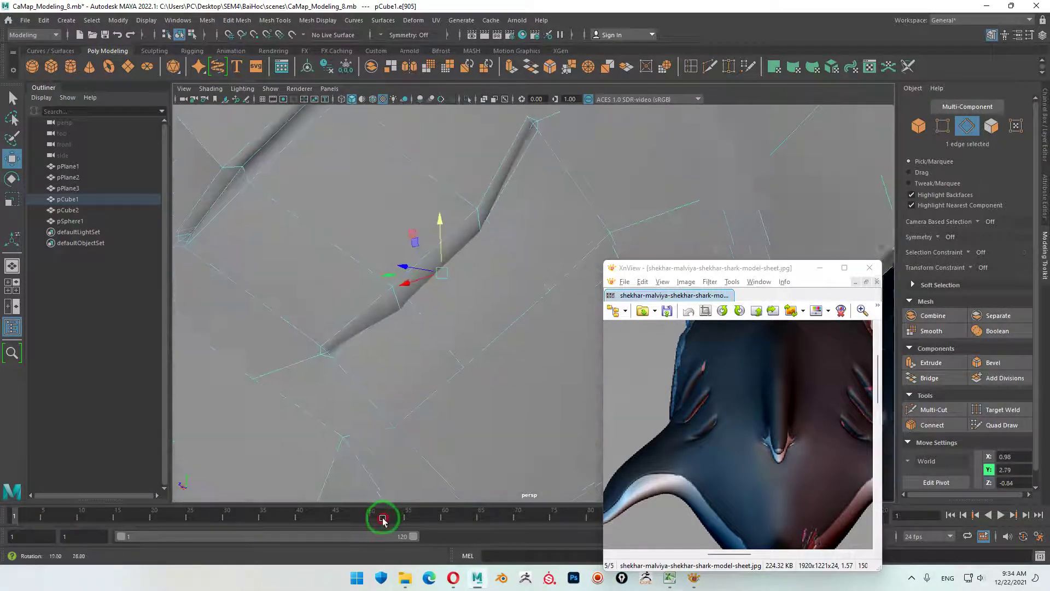
pyautogui.moveTo(383, 516)
pyautogui.keyDown('alt'); pyautogui.mouseDown()
pyautogui.moveTo(424, 413)
pyautogui.moveTo(364, 231)
pyautogui.moveTo(499, 297)
pyautogui.moveTo(450, 300)
pyautogui.mouseUp(); pyautogui.keyUp('alt')
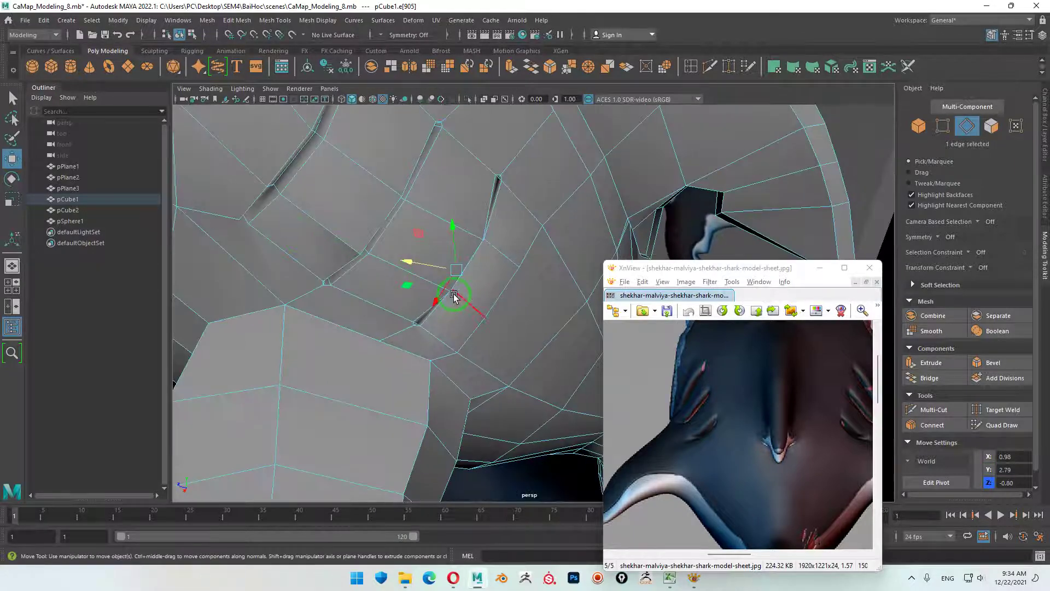
pyautogui.scroll(-3, 454, 297)
pyautogui.moveTo(478, 287); pyautogui.dragTo(527, 300, button='right')
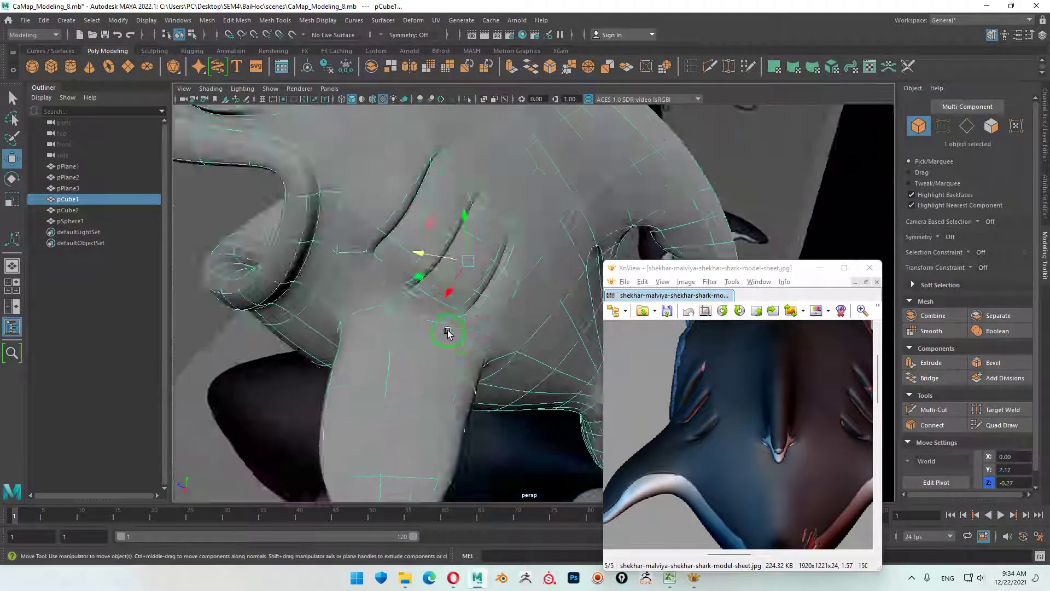
# - Deselect the smoothed shark and orbit around the whole body to compare it with the reference
pyautogui.scroll(-5, 447, 332)
pyautogui.click(268, 304)
pyautogui.keyDown('alt'); pyautogui.moveTo(502, 344); pyautogui.dragTo(712, 184); pyautogui.keyUp('alt')
pyautogui.scroll(-2, 521, 335)
pyautogui.scroll(-2, 530, 370)
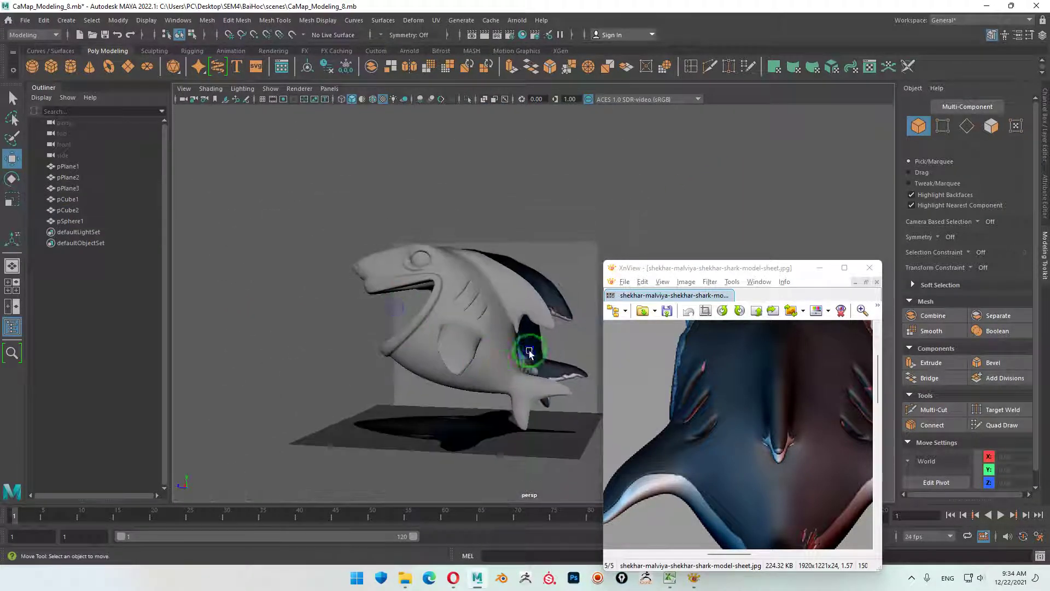
pyautogui.moveTo(530, 352)
pyautogui.keyDown('alt'); pyautogui.mouseDown()
pyautogui.moveTo(502, 347)
pyautogui.moveTo(615, 383)
pyautogui.moveTo(341, 350)
pyautogui.mouseUp(); pyautogui.keyUp('alt')
# - Zoom in on the head, teeth and gill grooves, then select the shark body pCube1
pyautogui.scroll(2, 341, 348)
pyautogui.scroll(2, 499, 375)
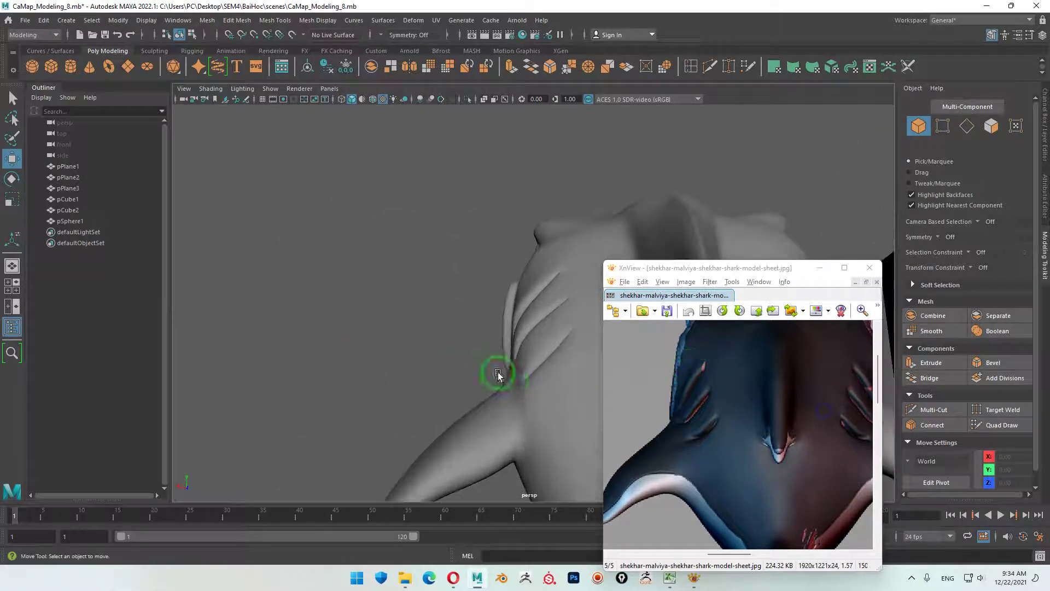
pyautogui.scroll(2, 430, 294)
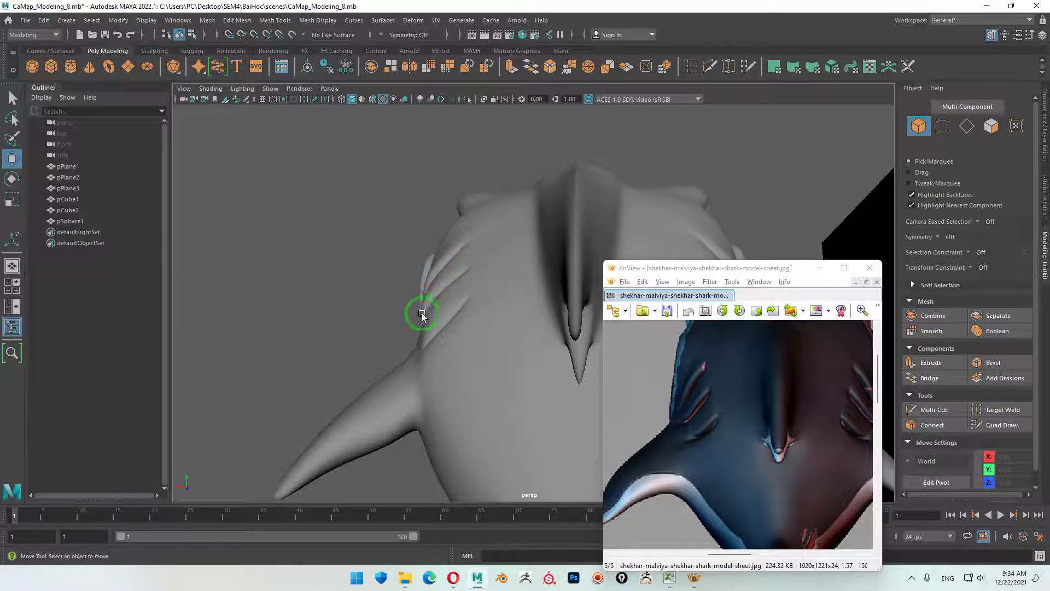
pyautogui.moveTo(385, 307)
pyautogui.keyDown('alt'); pyautogui.mouseDown()
pyautogui.moveTo(474, 321)
pyautogui.moveTo(431, 330)
pyautogui.moveTo(403, 312)
pyautogui.moveTo(472, 363)
pyautogui.moveTo(510, 363)
pyautogui.moveTo(504, 343)
pyautogui.mouseUp(); pyautogui.keyUp('alt')
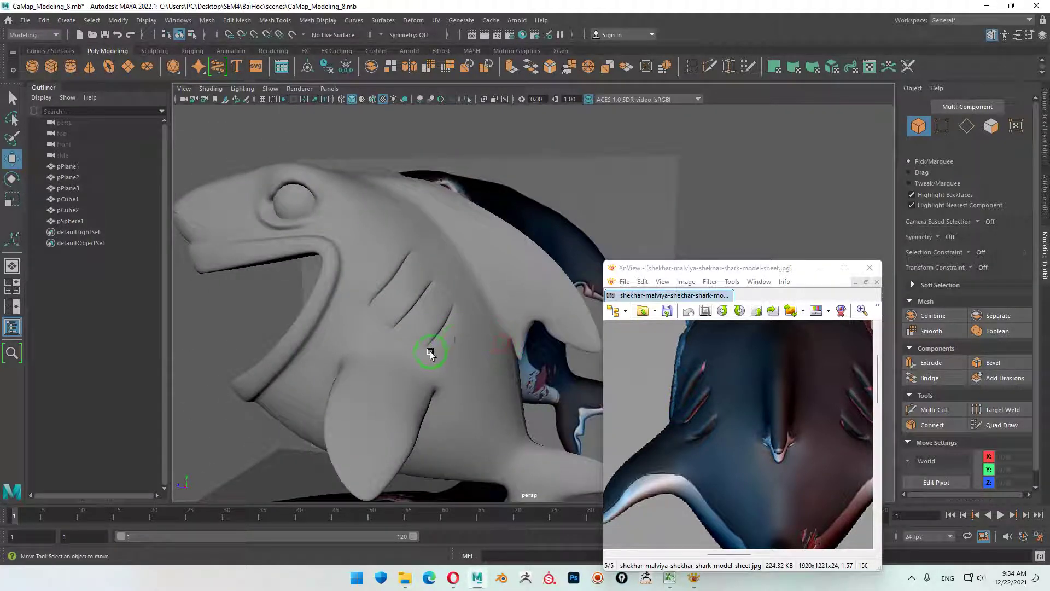
pyautogui.scroll(-5, 492, 322)
pyautogui.click(509, 326)
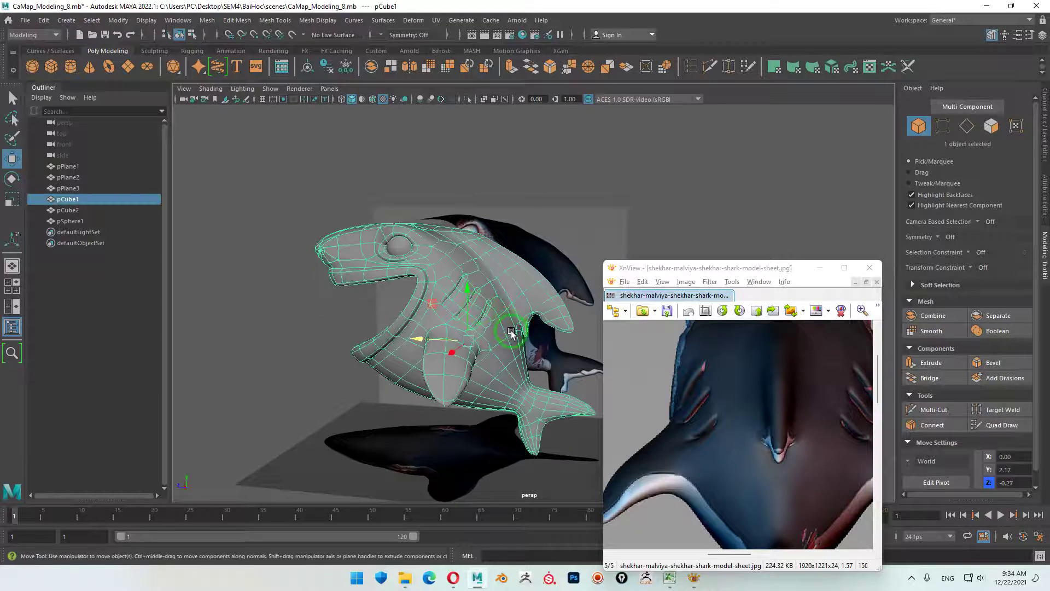
# - Return the shark to low-poly preview and save the scene as CaMap_Modeling_9.mb
pyautogui.press('1')
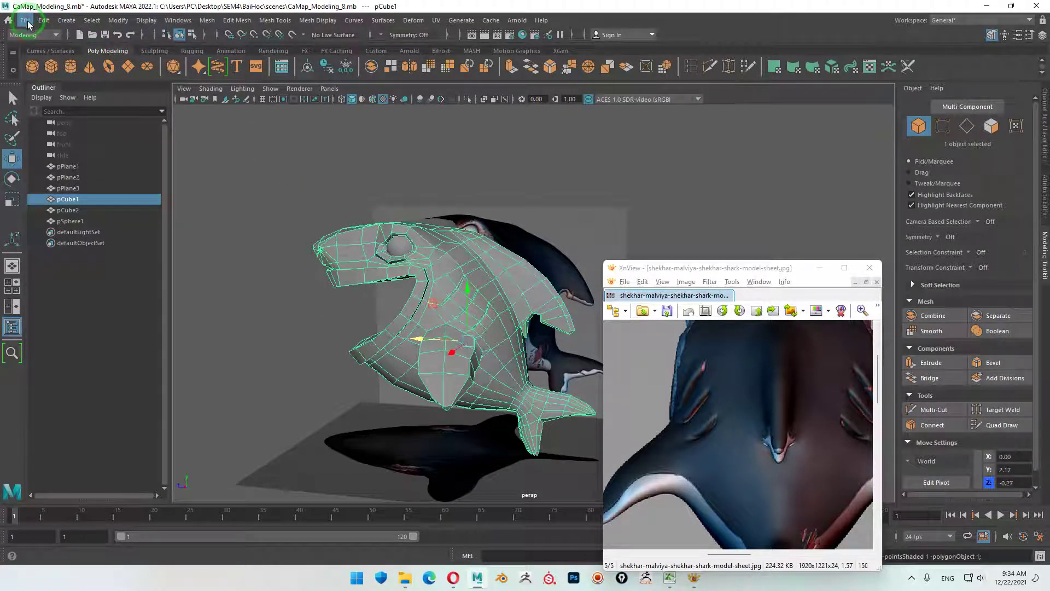
pyautogui.click(25, 20)
pyautogui.click(61, 78)
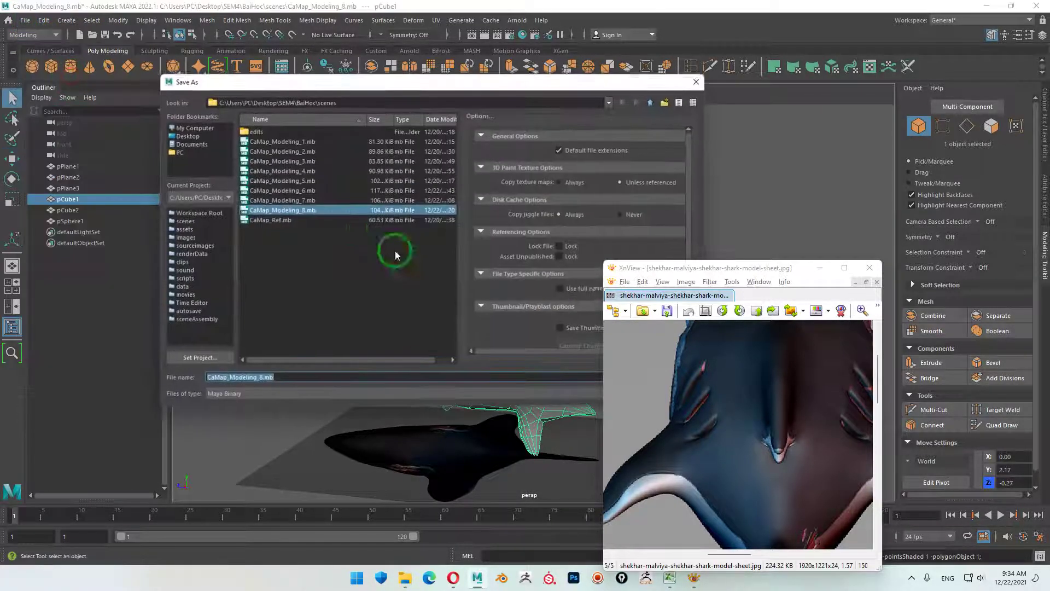
pyautogui.click(279, 370)
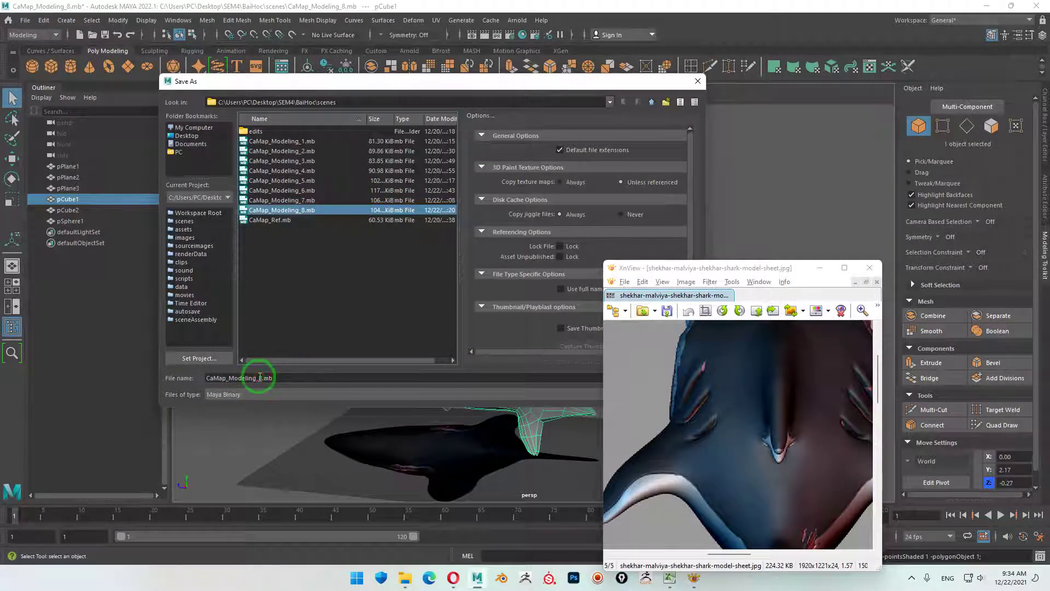
pyautogui.click(259, 377)
pyautogui.press('Delete')
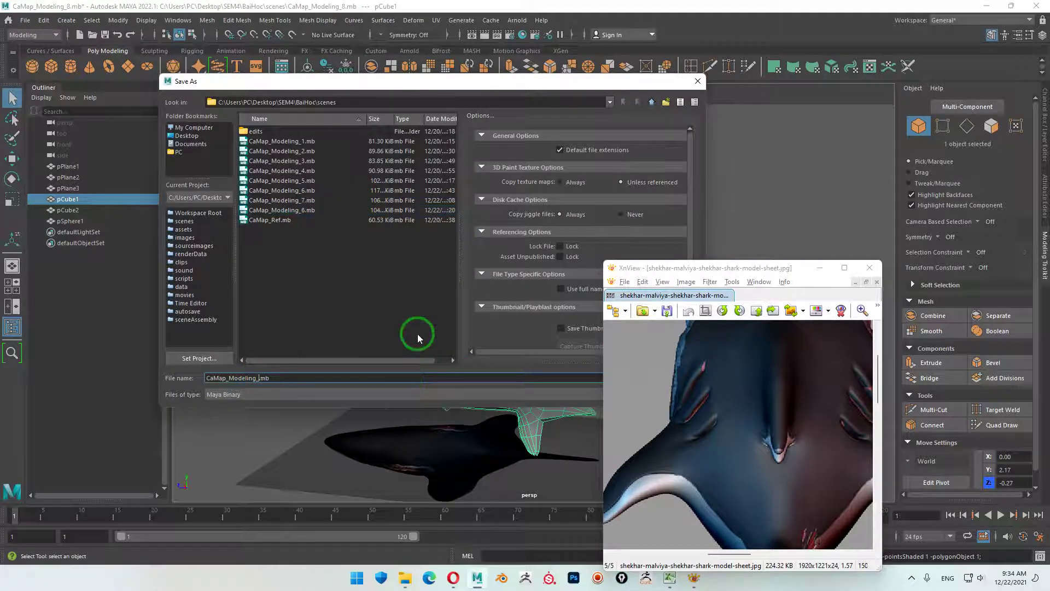
pyautogui.write('9')
pyautogui.moveTo(600, 93); pyautogui.dragTo(517, 90)
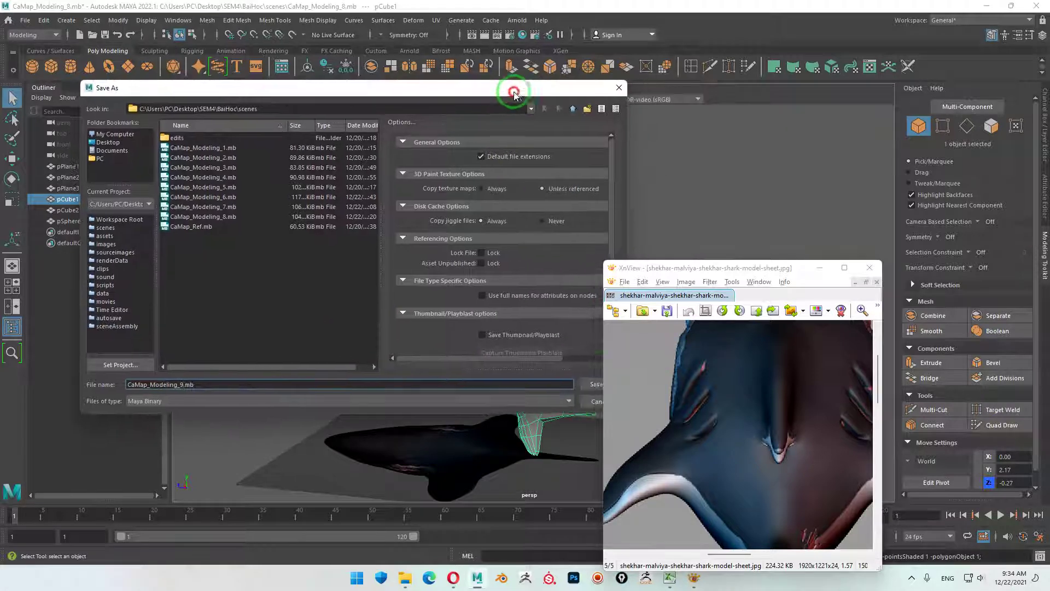
pyautogui.click(587, 383)
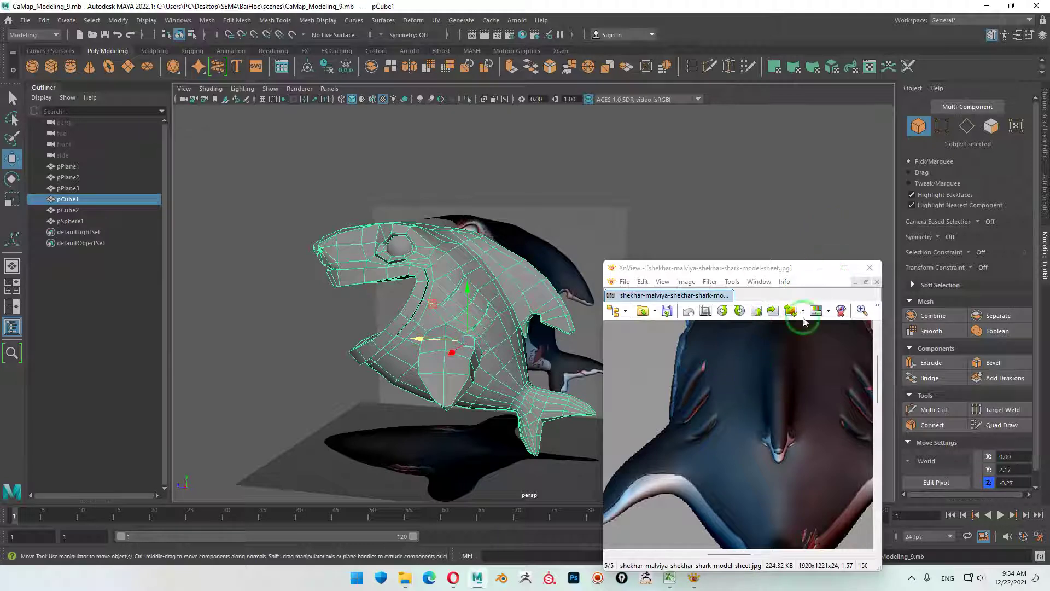
# - Minimize the XnView reference and zoom in on the shark's gill slit area
pyautogui.click(821, 268)
pyautogui.scroll(5, 696, 396)
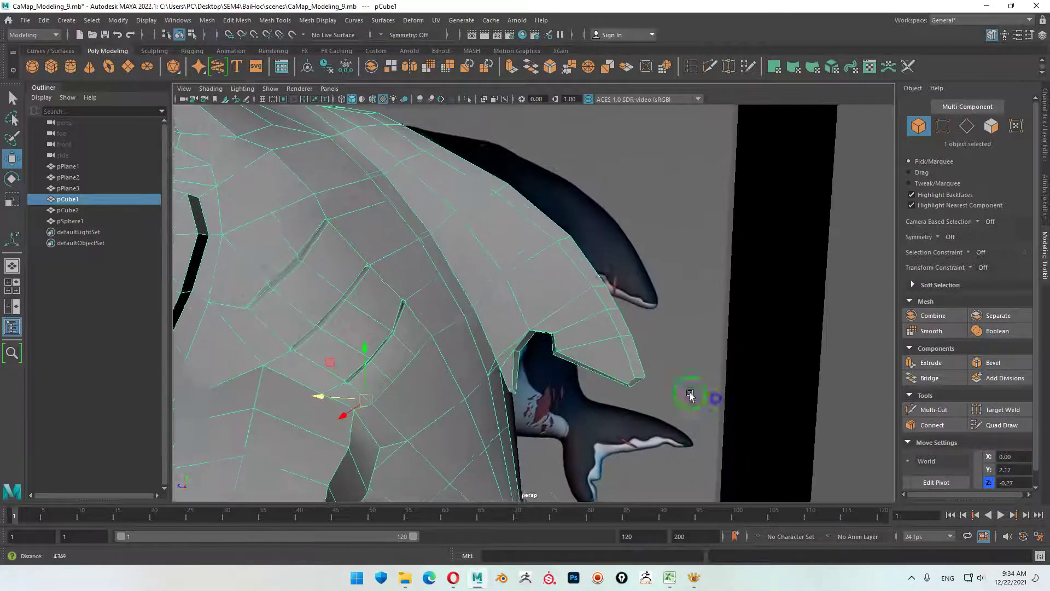
pyautogui.scroll(3, 625, 330)
pyautogui.scroll(3, 590, 382)
pyautogui.scroll(2, 590, 397)
pyautogui.scroll(3, 590, 396)
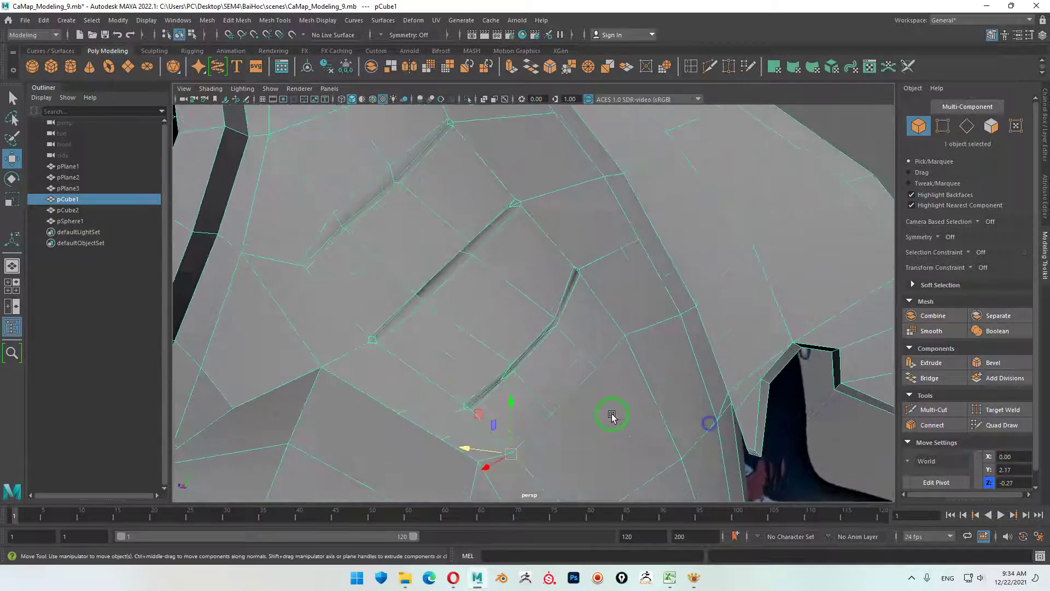
pyautogui.scroll(3, 611, 418)
pyautogui.moveTo(595, 342)
pyautogui.keyDown('alt'); pyautogui.mouseDown(button='middle')
pyautogui.moveTo(487, 326)
pyautogui.moveTo(536, 329)
pyautogui.moveTo(527, 352)
pyautogui.moveTo(510, 335)
pyautogui.moveTo(569, 341)
pyautogui.moveTo(522, 347)
pyautogui.mouseUp(button='middle'); pyautogui.keyUp('alt')
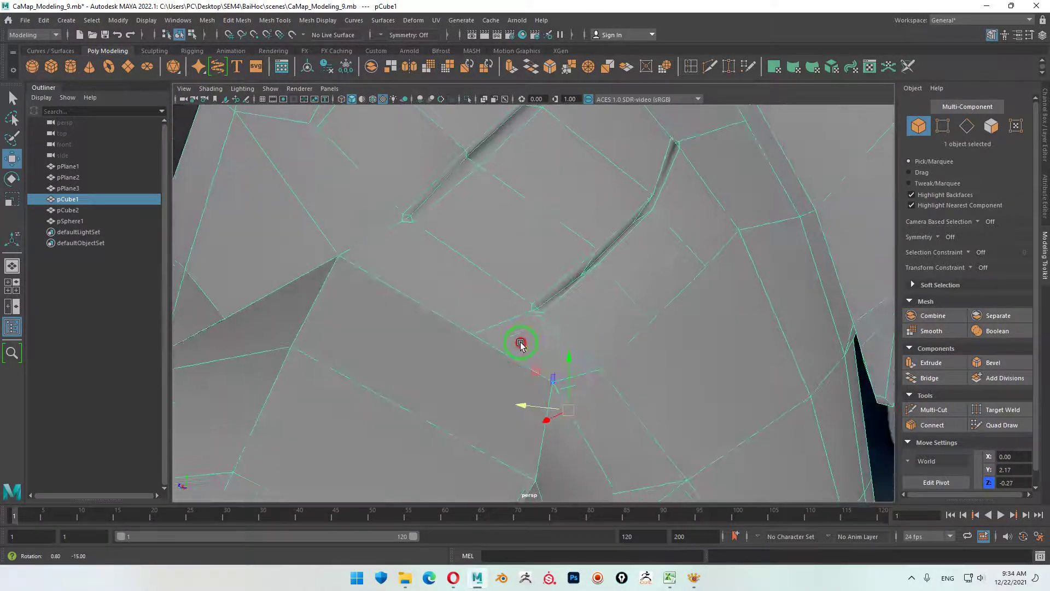
# - With Multi-Cut, place two cut points on edges between the ends of two gill slits
pyautogui.click(709, 67)
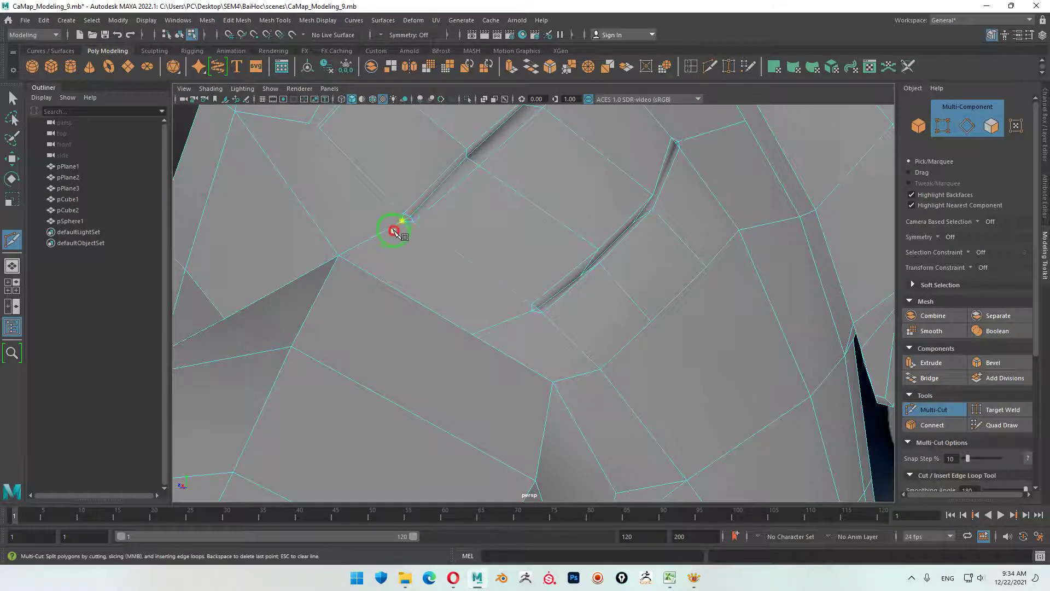
pyautogui.click(414, 222)
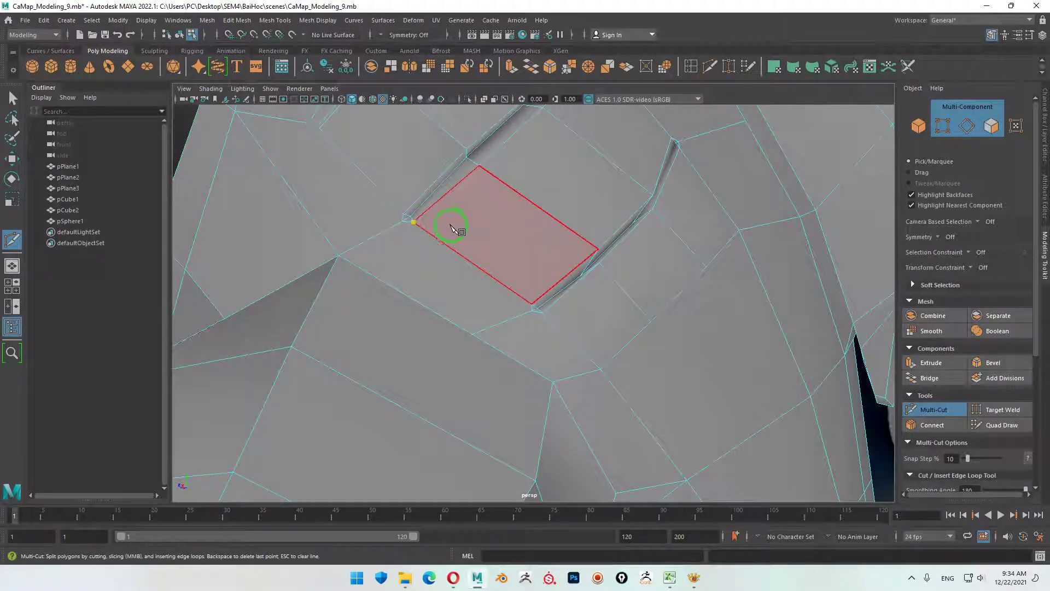
pyautogui.click(523, 303)
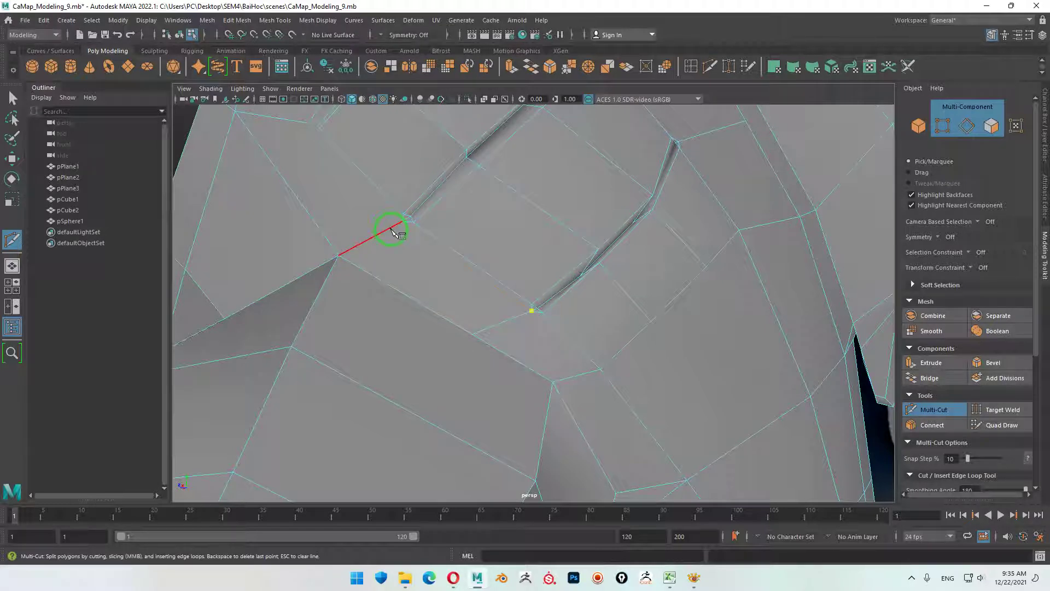
pyautogui.click(407, 223)
pyautogui.moveTo(475, 244)
pyautogui.keyDown('alt'); pyautogui.mouseDown(button='middle')
pyautogui.moveTo(344, 157)
pyautogui.moveTo(422, 171)
pyautogui.moveTo(476, 219)
pyautogui.mouseUp(button='middle'); pyautogui.keyUp('alt')
pyautogui.moveTo(476, 218)
pyautogui.keyDown('alt'); pyautogui.mouseDown()
pyautogui.moveTo(492, 242)
pyautogui.moveTo(485, 253)
pyautogui.moveTo(438, 237)
pyautogui.moveTo(478, 230)
pyautogui.moveTo(432, 244)
pyautogui.moveTo(442, 251)
pyautogui.mouseUp(); pyautogui.keyUp('alt')
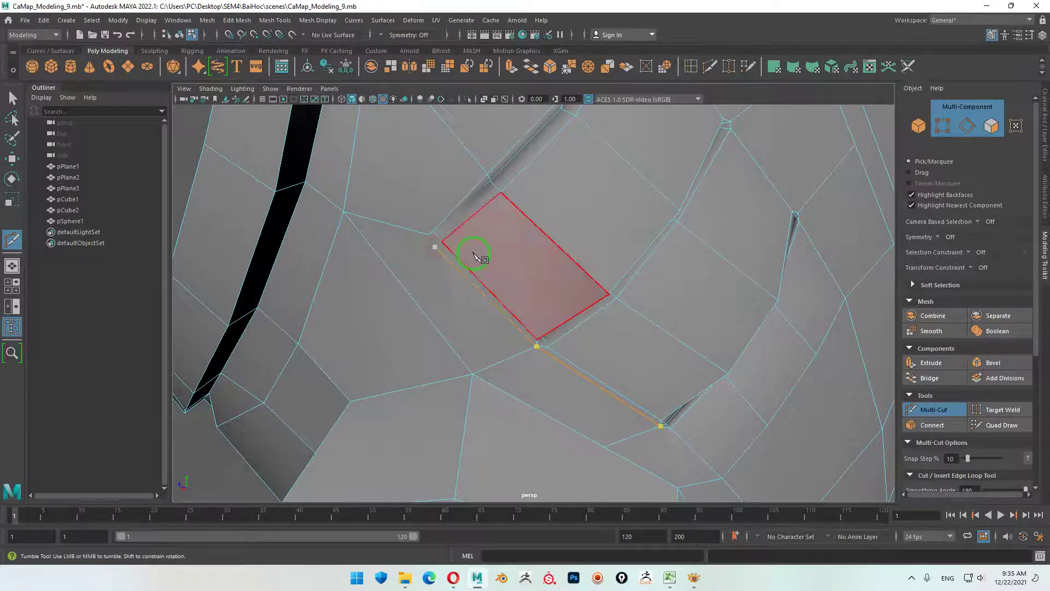
# - Extend the pending cut between the gill slit ends to another edge and commit it
pyautogui.keyDown('alt'); pyautogui.moveTo(481, 258); pyautogui.dragTo(436, 197); pyautogui.keyUp('alt')
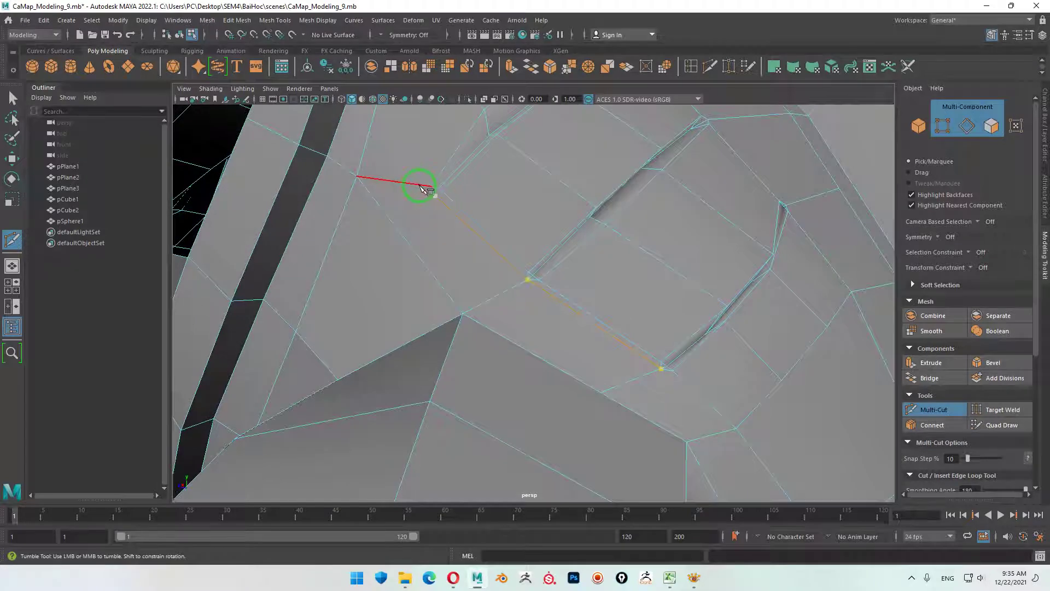
pyautogui.click(437, 191)
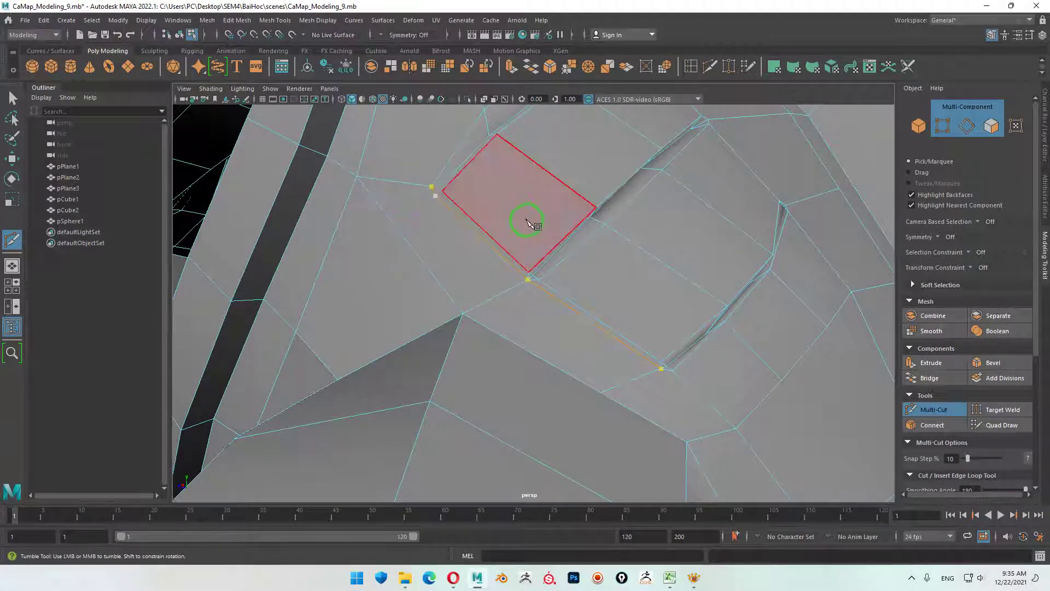
pyautogui.press('Return')
# - Place a new cut point beside the gills, orbiting around the mesh to view other sides
pyautogui.moveTo(509, 246)
pyautogui.keyDown('alt'); pyautogui.mouseDown()
pyautogui.moveTo(435, 230)
pyautogui.moveTo(507, 255)
pyautogui.mouseUp(); pyautogui.keyUp('alt')
pyautogui.click(459, 224)
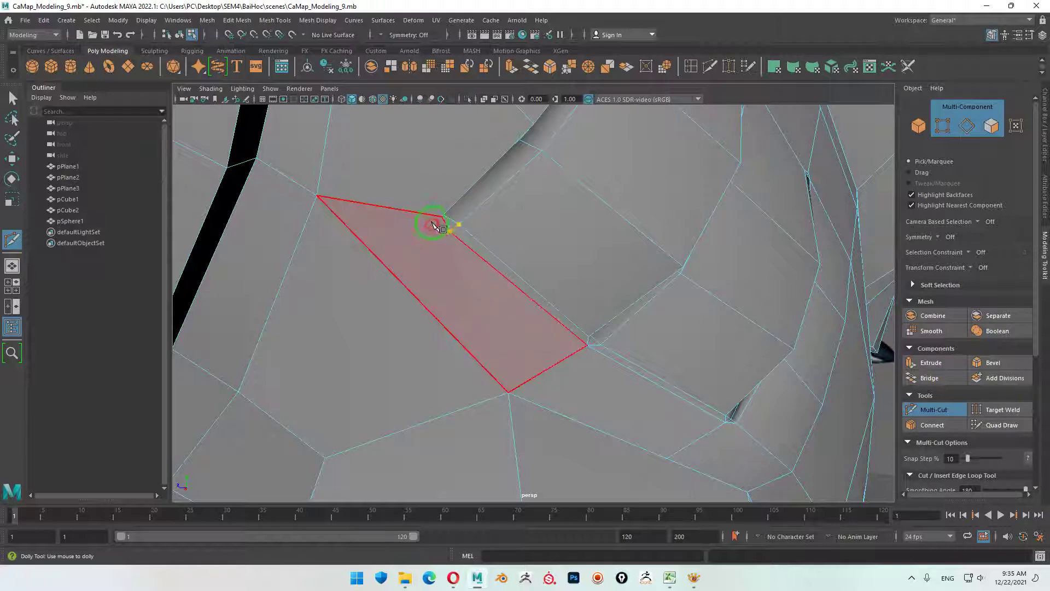
pyautogui.keyDown('alt'); pyautogui.moveTo(468, 270); pyautogui.dragTo(396, 244); pyautogui.keyUp('alt')
pyautogui.scroll(3, 380, 199)
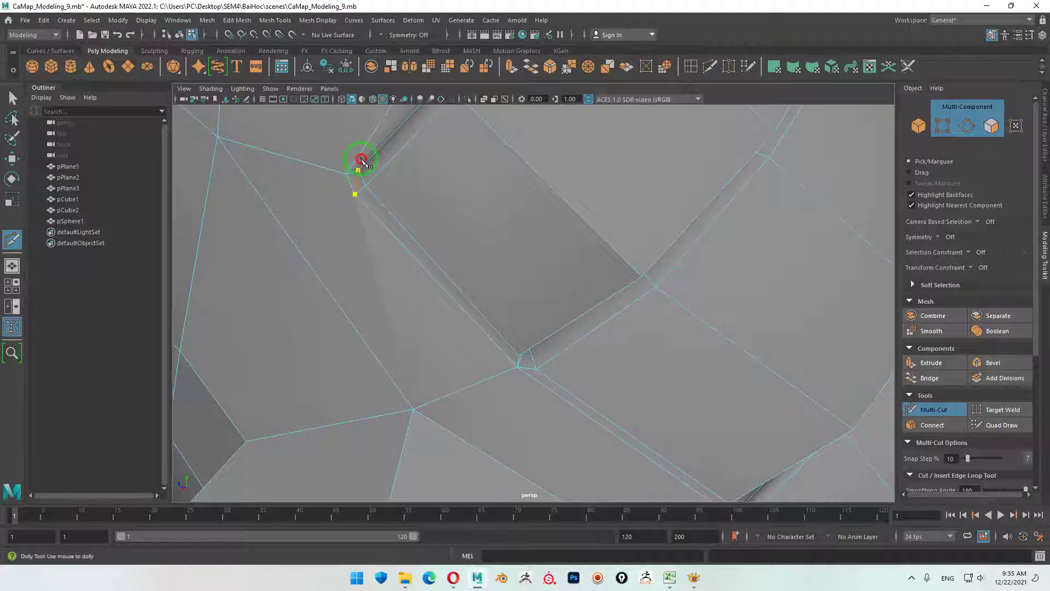
pyautogui.scroll(-3, 472, 287)
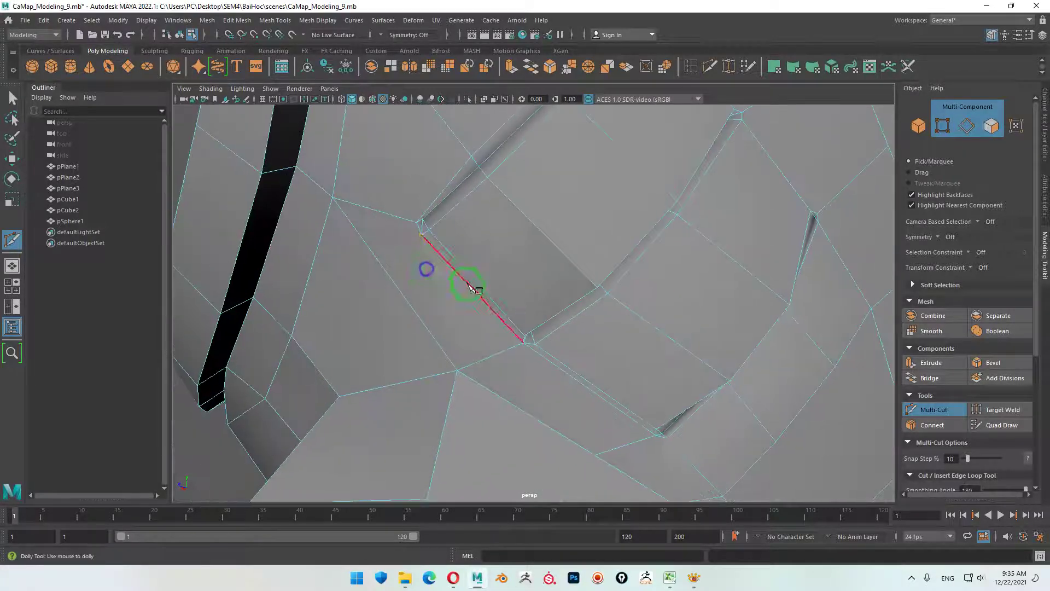
pyautogui.keyDown('alt'); pyautogui.moveTo(471, 287); pyautogui.dragTo(463, 208); pyautogui.keyUp('alt')
pyautogui.keyDown('alt'); pyautogui.moveTo(323, 338); pyautogui.dragTo(566, 344); pyautogui.keyUp('alt')
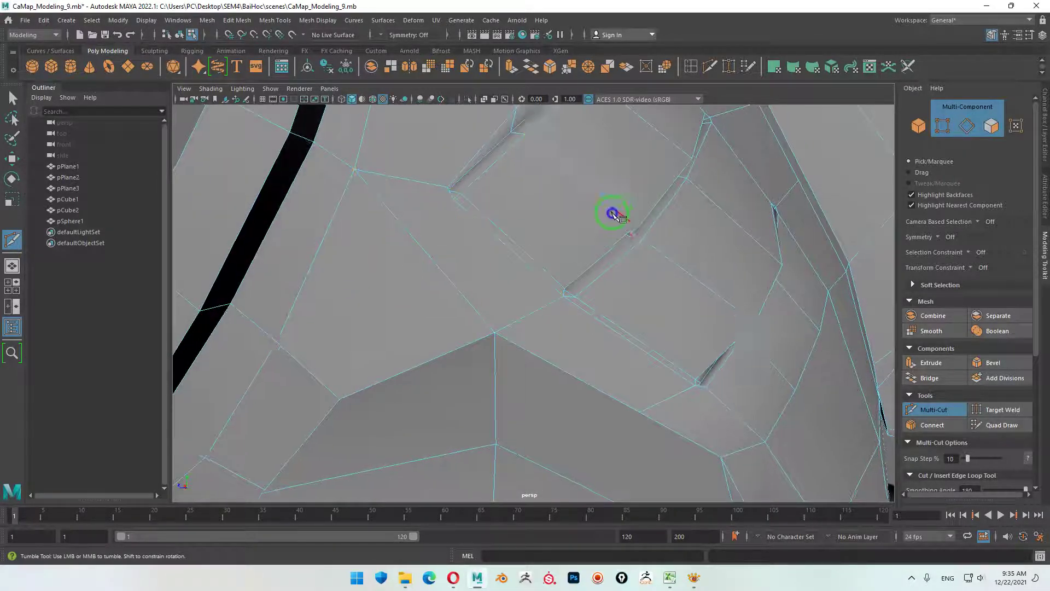
# - Cut a new edge across the faces beside a gill groove and commit it
pyautogui.scroll(3, 568, 346)
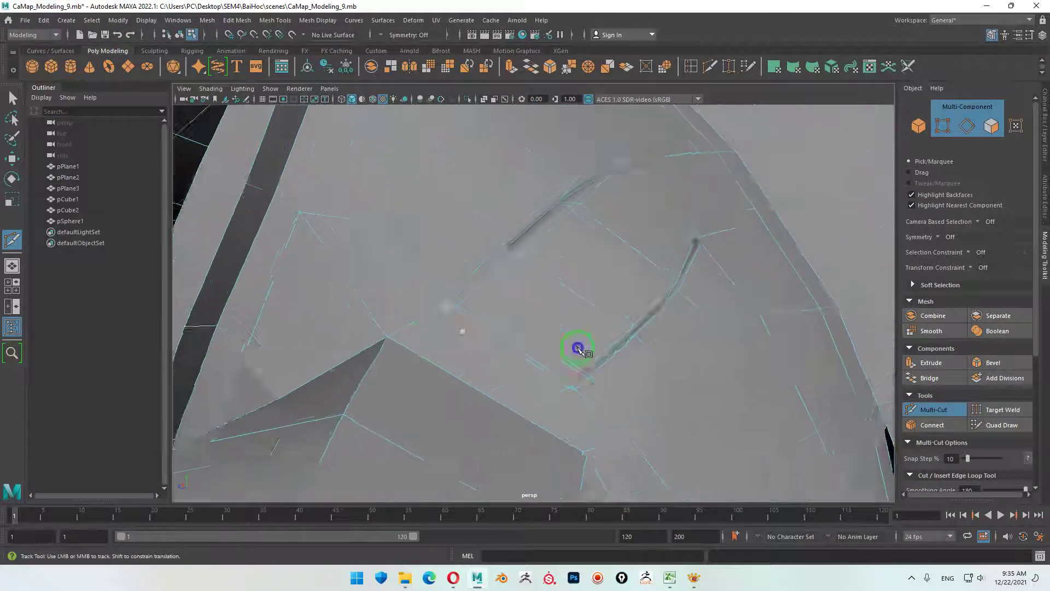
pyautogui.keyDown('alt'); pyautogui.moveTo(359, 263); pyautogui.dragTo(636, 311, button='middle'); pyautogui.keyUp('alt')
pyautogui.scroll(3, 635, 310)
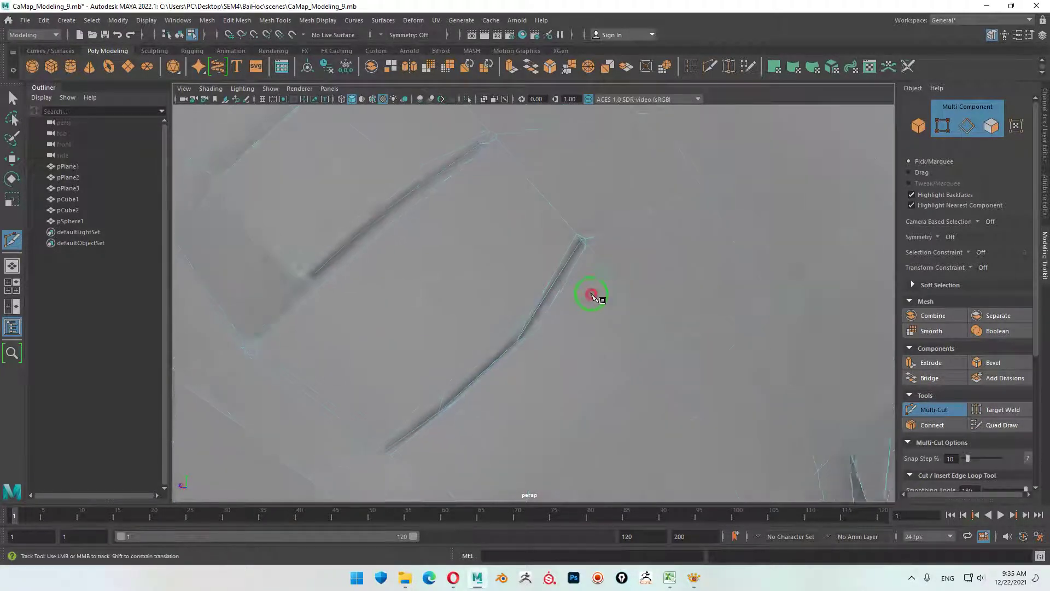
pyautogui.scroll(-3, 556, 192)
pyautogui.scroll(-2, 569, 282)
pyautogui.scroll(-2, 464, 167)
pyautogui.keyDown('alt'); pyautogui.moveTo(464, 167); pyautogui.dragTo(468, 176, button='middle'); pyautogui.keyUp('alt')
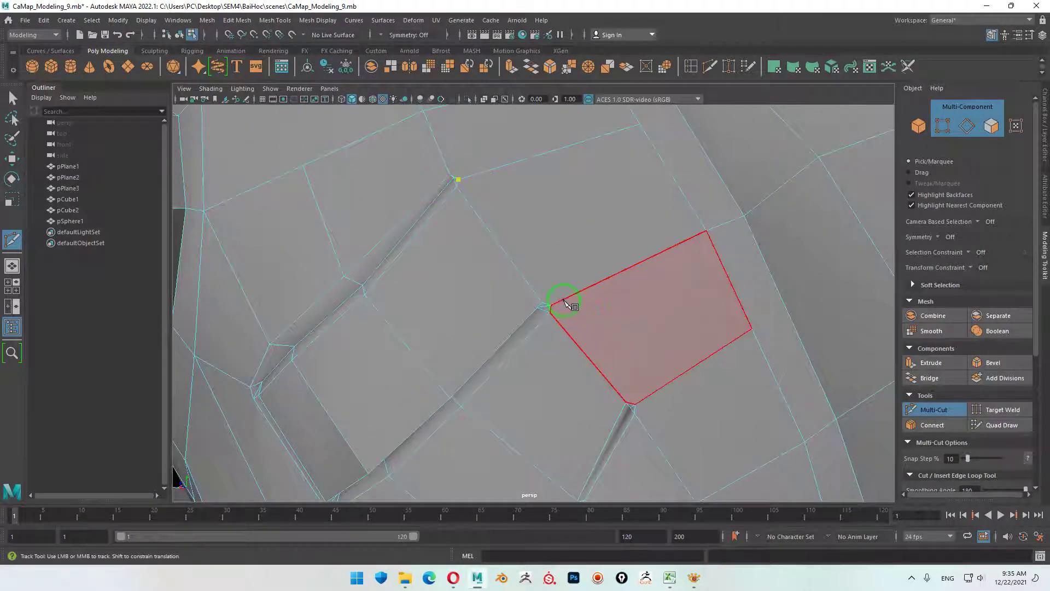
pyautogui.click(523, 323)
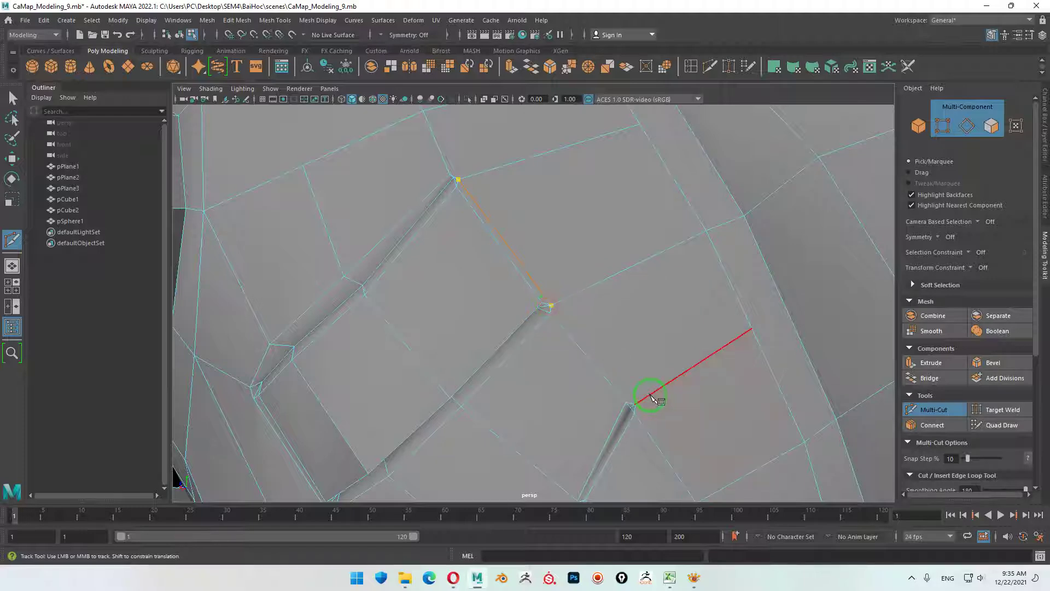
pyautogui.click(633, 404)
pyautogui.moveTo(751, 449)
pyautogui.keyDown('alt'); pyautogui.mouseDown()
pyautogui.moveTo(687, 406)
pyautogui.moveTo(610, 316)
pyautogui.moveTo(626, 350)
pyautogui.mouseUp(); pyautogui.keyUp('alt')
pyautogui.press('Return')
# - Start another cut from a gill slit's lower end, orbiting to line up the next point
pyautogui.click(662, 338)
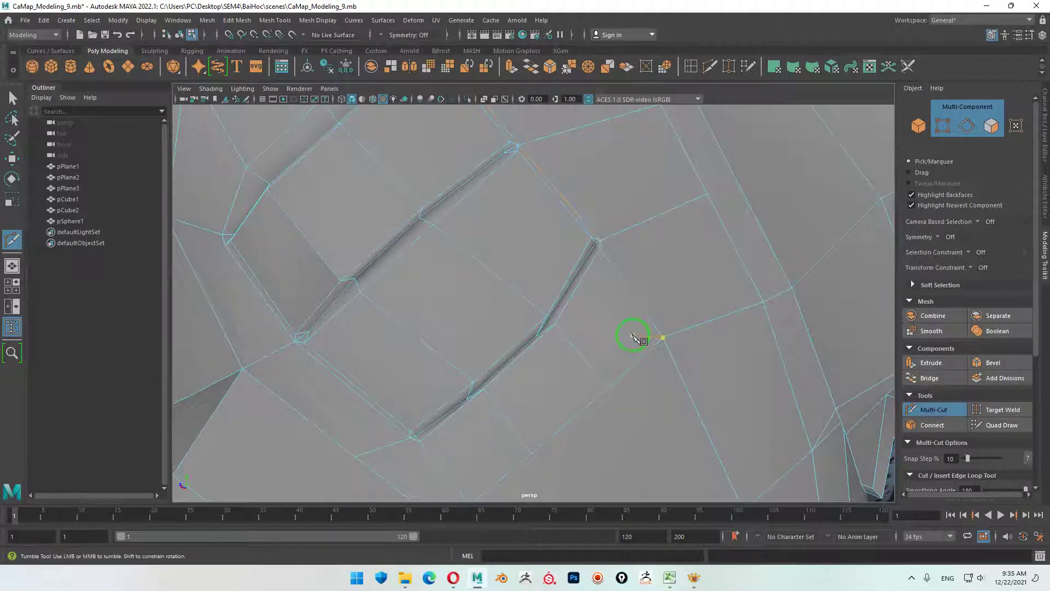
pyautogui.moveTo(563, 393)
pyautogui.keyDown('alt'); pyautogui.mouseDown()
pyautogui.moveTo(583, 378)
pyautogui.moveTo(544, 335)
pyautogui.moveTo(510, 367)
pyautogui.mouseUp(); pyautogui.keyUp('alt')
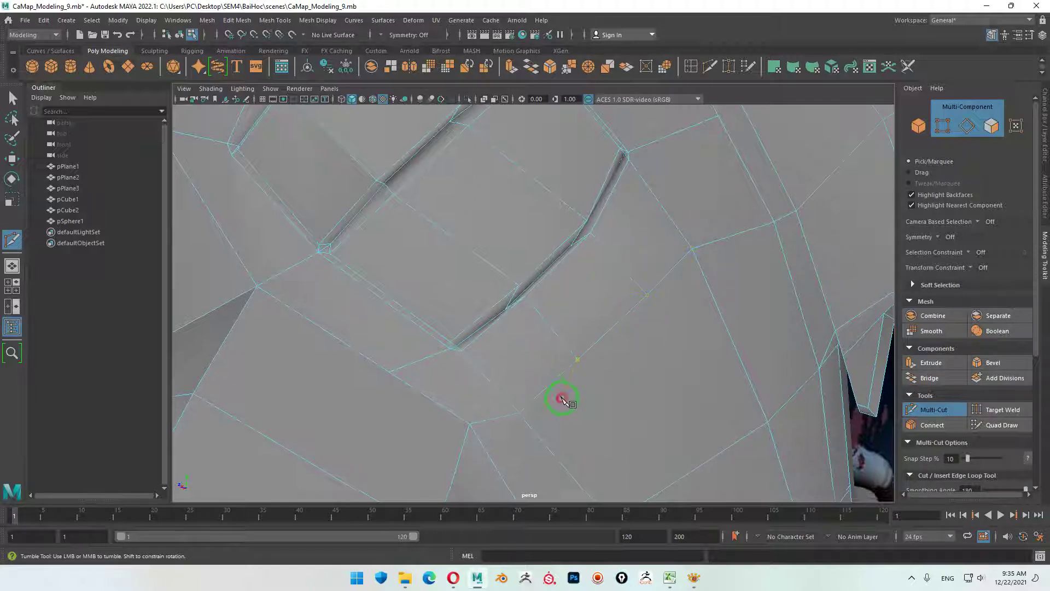
pyautogui.keyDown('alt'); pyautogui.moveTo(563, 398); pyautogui.dragTo(551, 390); pyautogui.keyUp('alt')
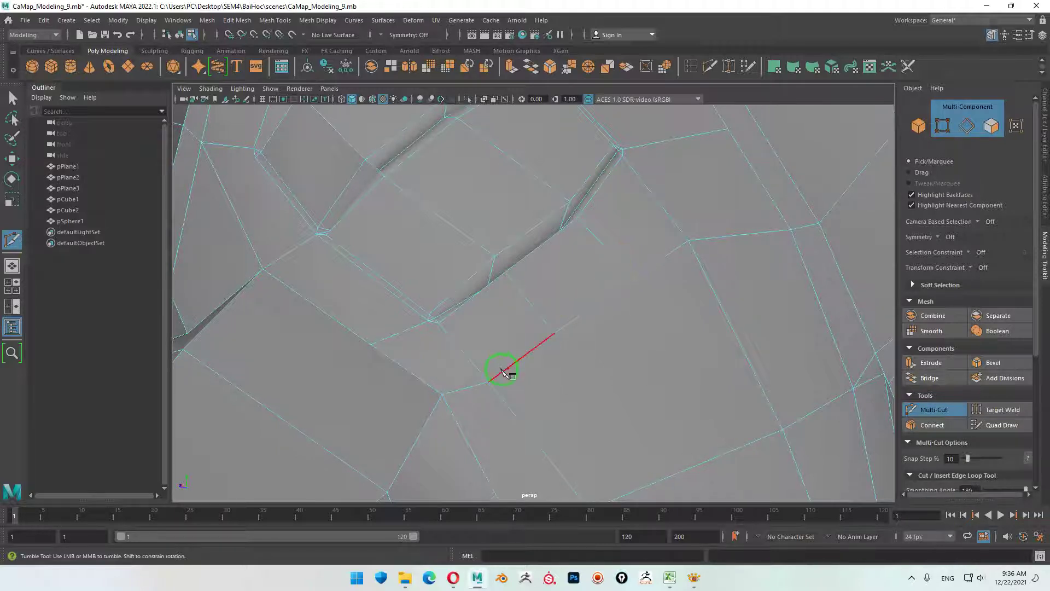
# - Multi-Cut a new edge across the face and move it beside the gill slit
pyautogui.click(476, 388)
pyautogui.press('Return')
pyautogui.press('w')
pyautogui.moveTo(580, 310); pyautogui.dragTo(547, 310, button='right')
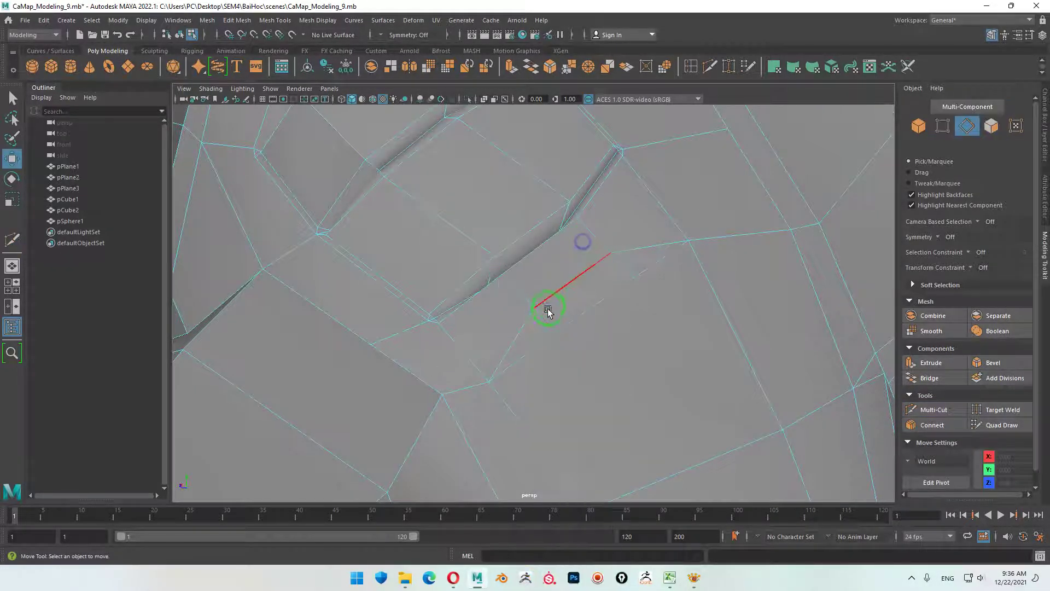
pyautogui.moveTo(544, 320); pyautogui.dragTo(623, 271)
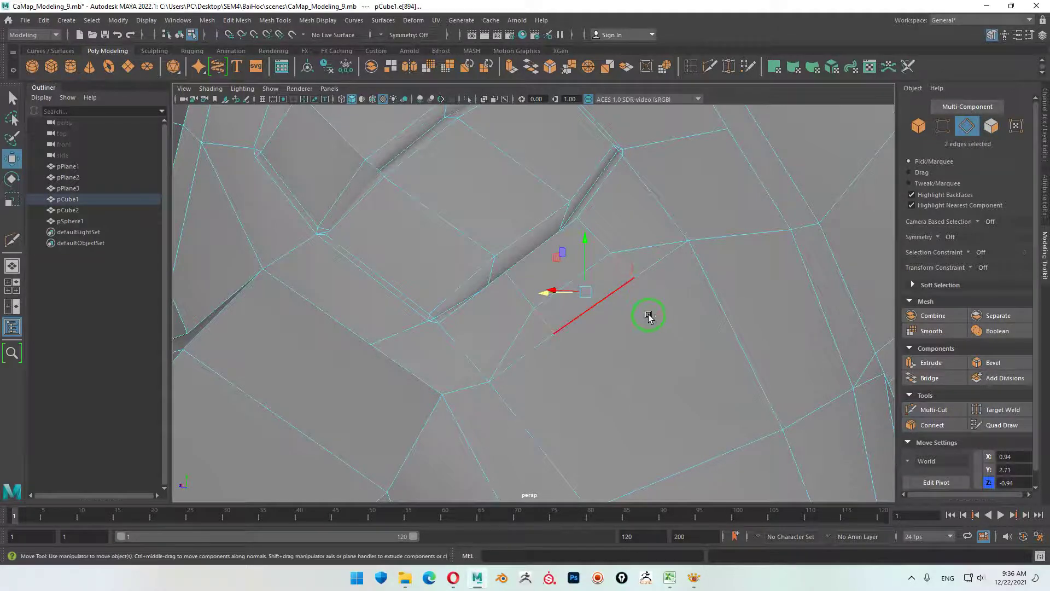
# - Delete the two stray edges beside the gill slits
pyautogui.scroll(-2, 618, 337)
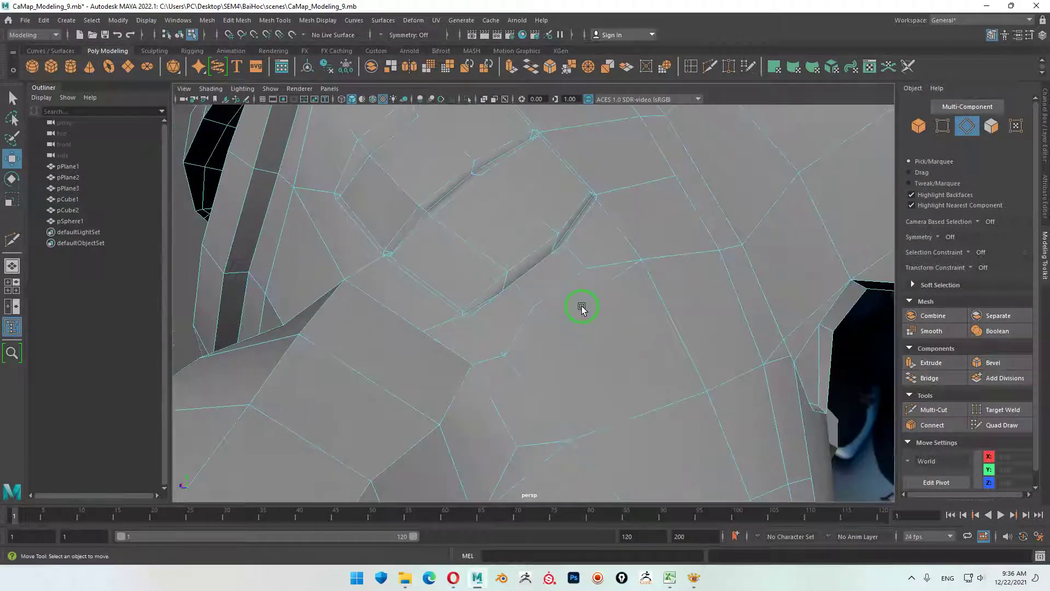
pyautogui.hotkey('ctrl', 'z')
pyautogui.press('Delete')
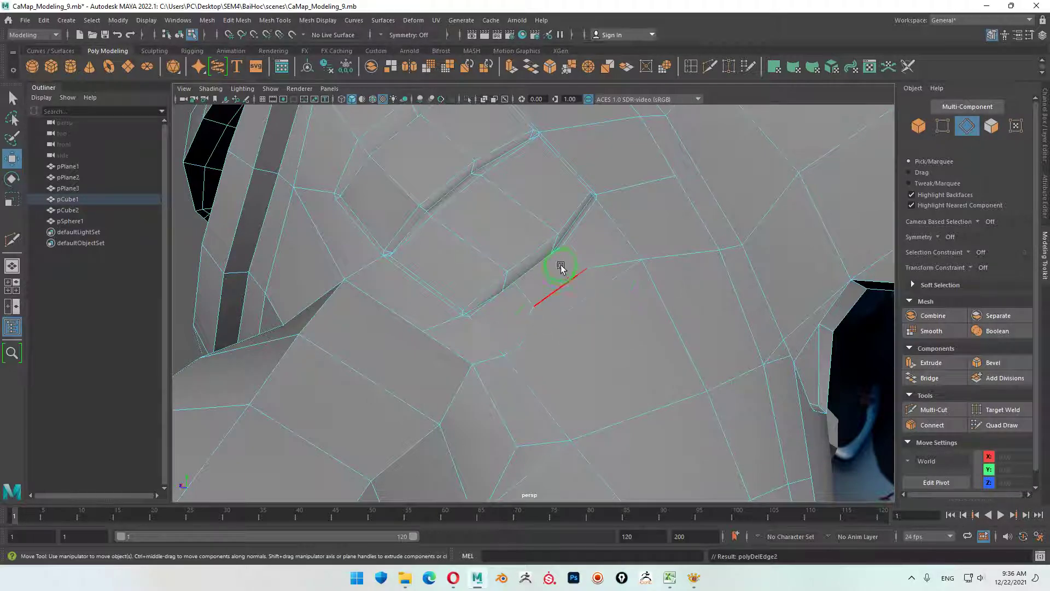
# - Select the stray vertex beside the lower gill slit and enable Target Weld
pyautogui.scroll(-5, 569, 300)
pyautogui.keyDown('alt'); pyautogui.moveTo(568, 301); pyautogui.dragTo(606, 371); pyautogui.keyUp('alt')
pyautogui.keyDown('alt'); pyautogui.moveTo(612, 358); pyautogui.dragTo(549, 262, button='middle'); pyautogui.keyUp('alt')
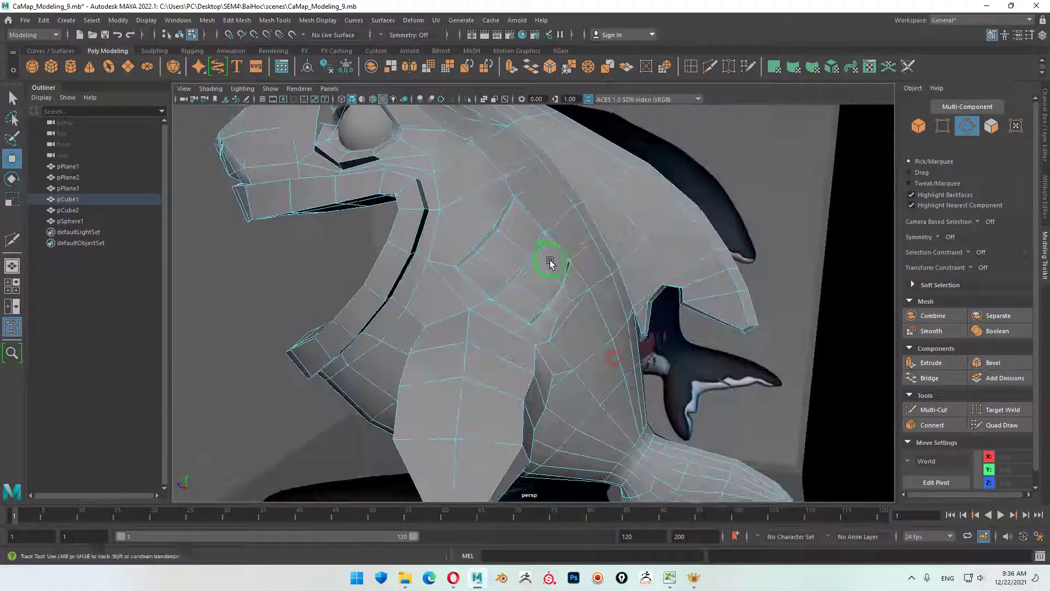
pyautogui.scroll(5, 602, 295)
pyautogui.scroll(3, 662, 322)
pyautogui.keyDown('alt'); pyautogui.moveTo(654, 300); pyautogui.dragTo(614, 292); pyautogui.keyUp('alt')
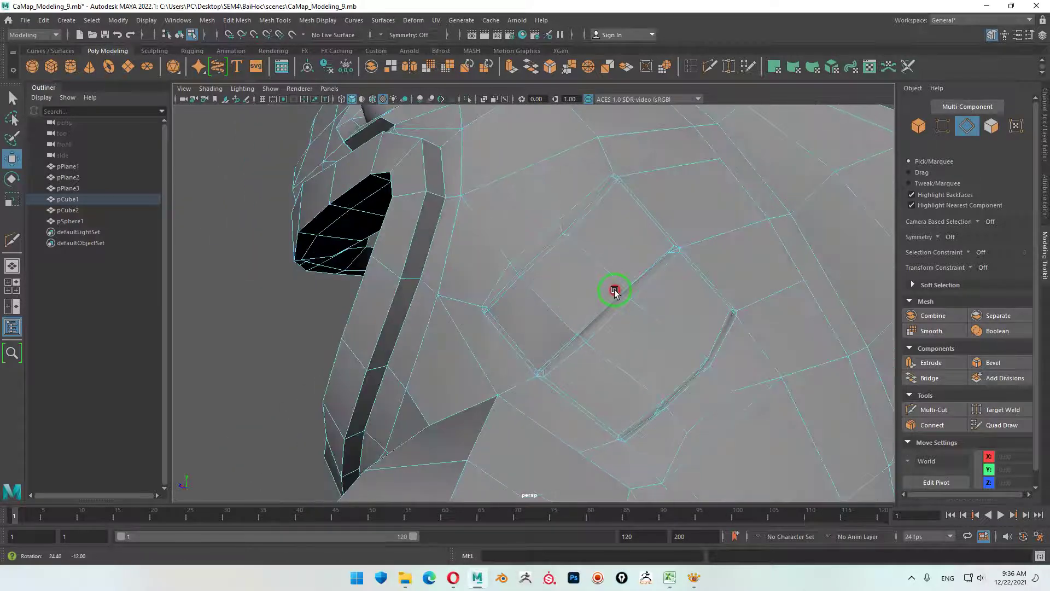
pyautogui.click(558, 164)
pyautogui.moveTo(549, 195)
pyautogui.keyDown('alt'); pyautogui.mouseDown()
pyautogui.moveTo(539, 195)
pyautogui.moveTo(643, 286)
pyautogui.moveTo(633, 322)
pyautogui.moveTo(609, 342)
pyautogui.moveTo(752, 368)
pyautogui.moveTo(666, 333)
pyautogui.moveTo(649, 335)
pyautogui.moveTo(654, 342)
pyautogui.mouseUp(); pyautogui.keyUp('alt')
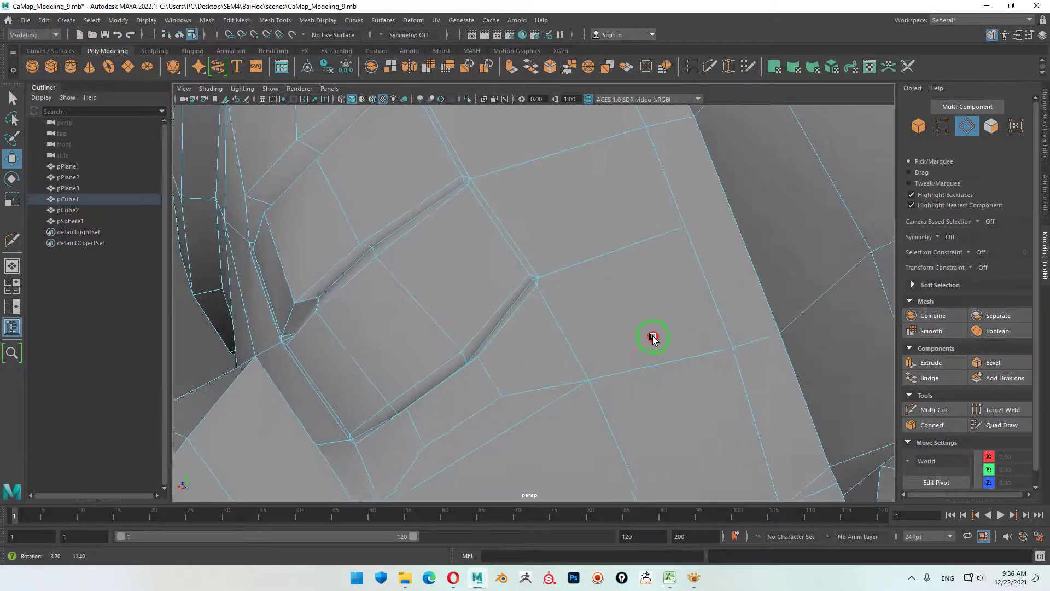
pyautogui.moveTo(691, 229); pyautogui.dragTo(551, 285)
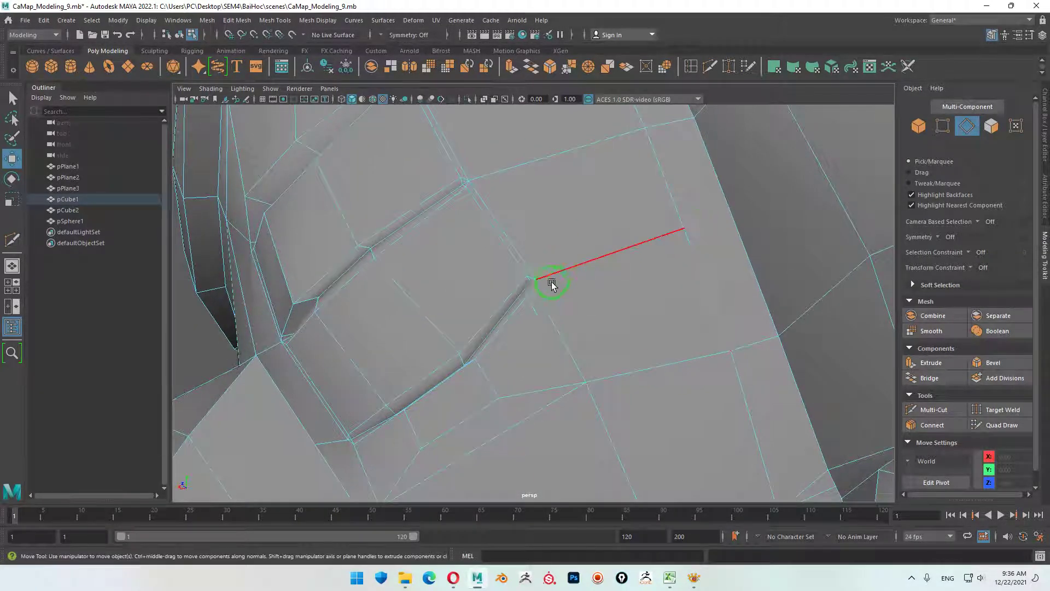
pyautogui.click(664, 237)
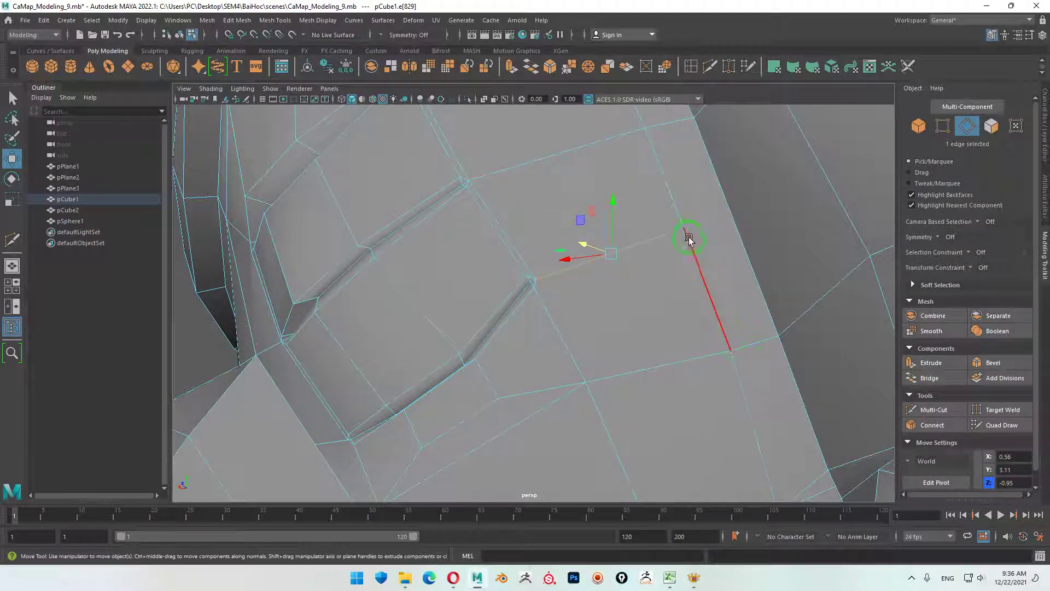
pyautogui.moveTo(692, 230); pyautogui.dragTo(665, 232, button='right')
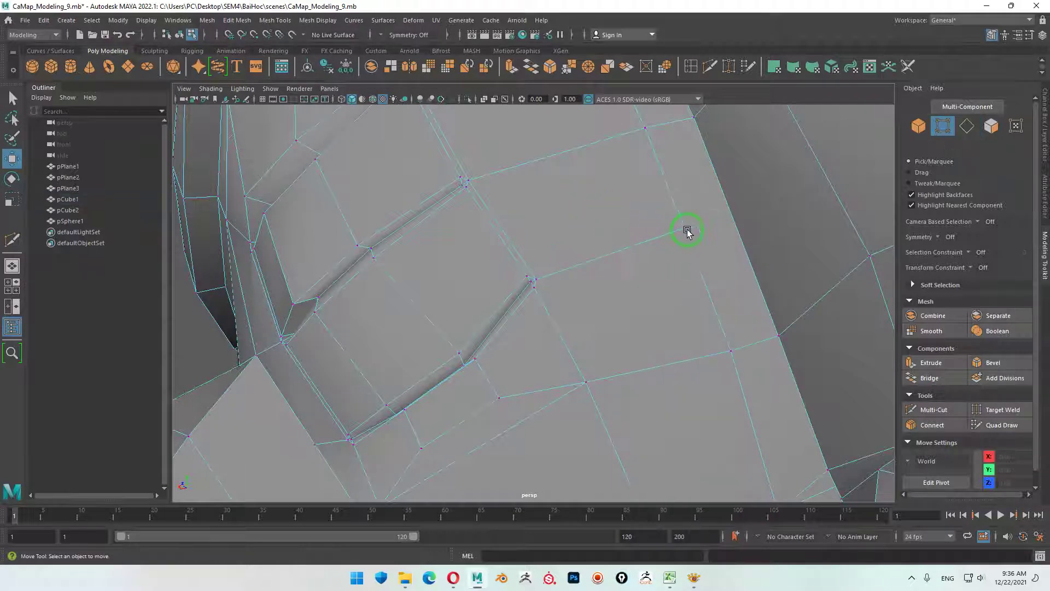
pyautogui.click(1001, 409)
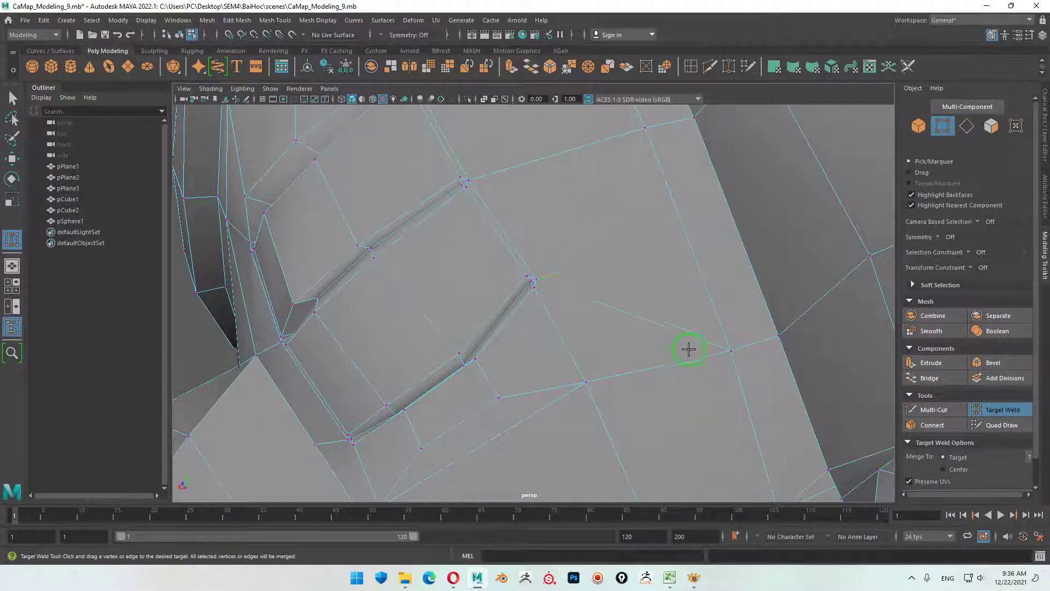
# - Target-weld the stray vertex beside the gill slit onto its neighbouring vertex
pyautogui.press('w')
pyautogui.scroll(-5, 725, 417)
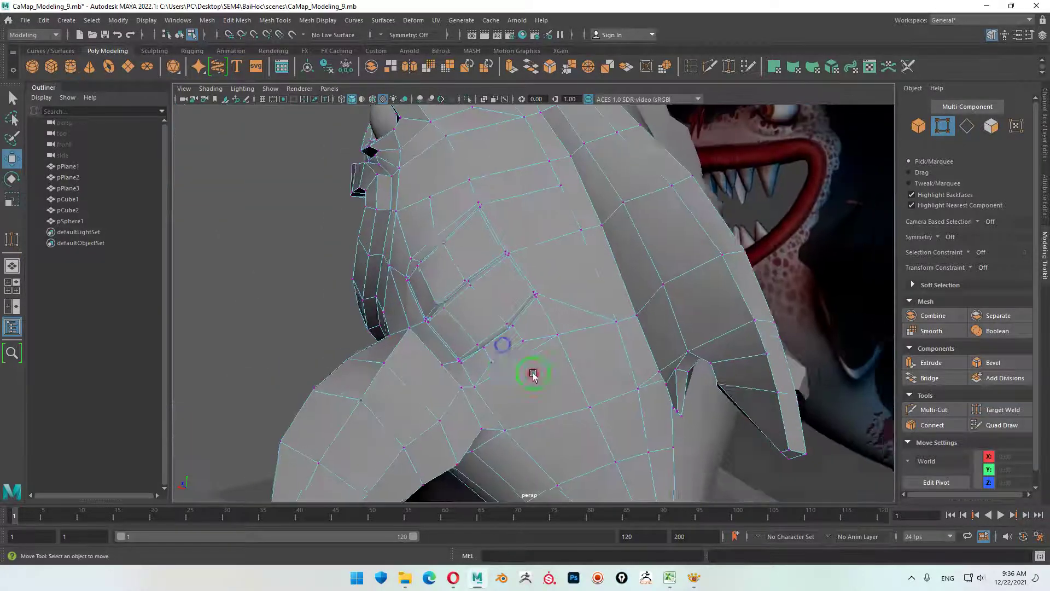
pyautogui.scroll(3, 591, 368)
pyautogui.scroll(3, 754, 391)
pyautogui.scroll(2, 711, 385)
pyautogui.scroll(3, 694, 175)
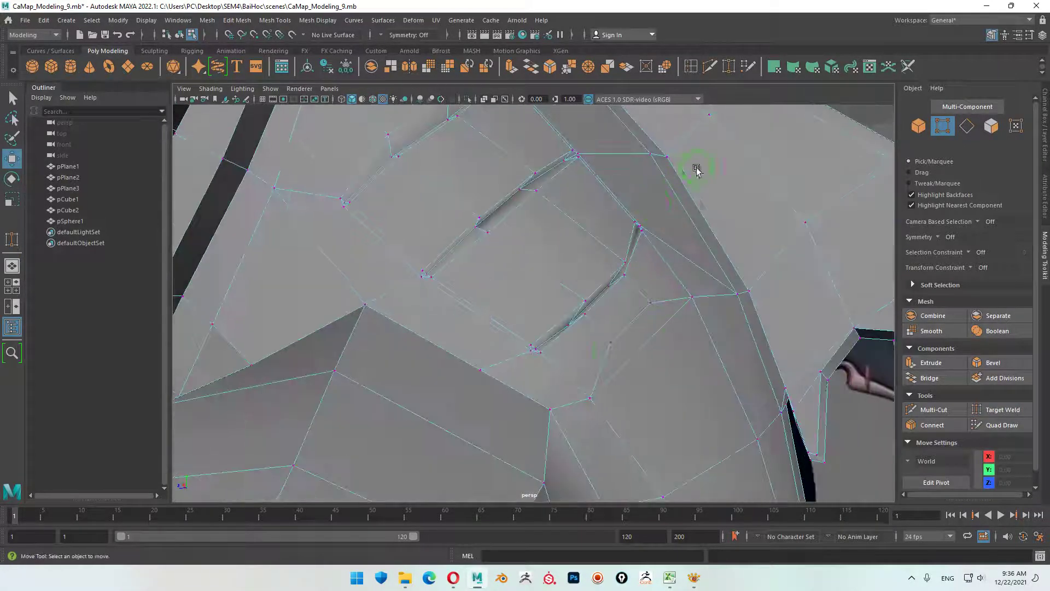
pyautogui.scroll(3, 663, 350)
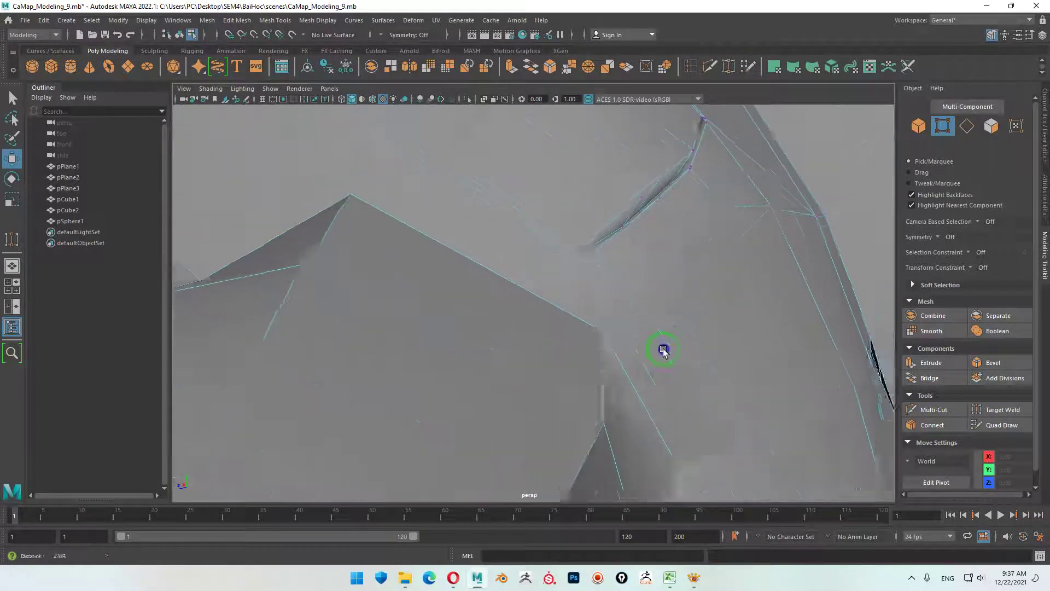
pyautogui.keyDown('alt'); pyautogui.moveTo(663, 350); pyautogui.dragTo(656, 363); pyautogui.keyUp('alt')
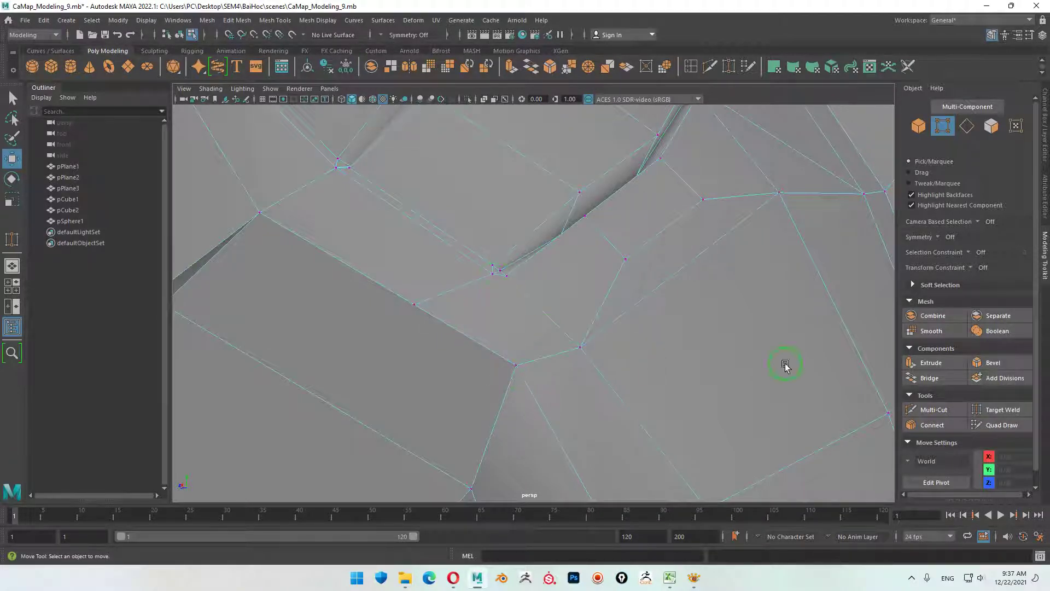
pyautogui.click(1002, 409)
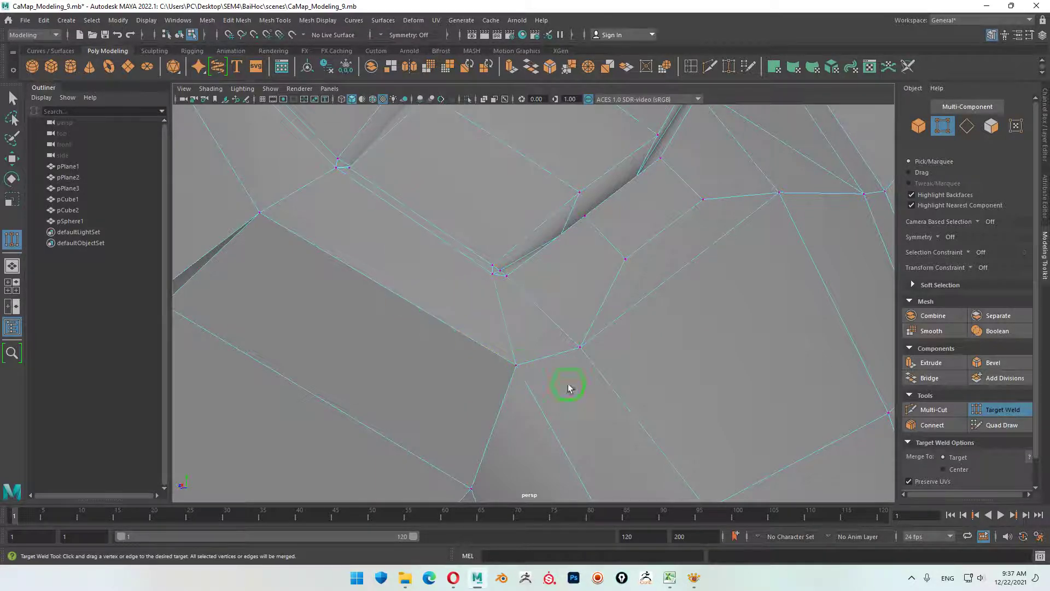
pyautogui.scroll(-5, 568, 389)
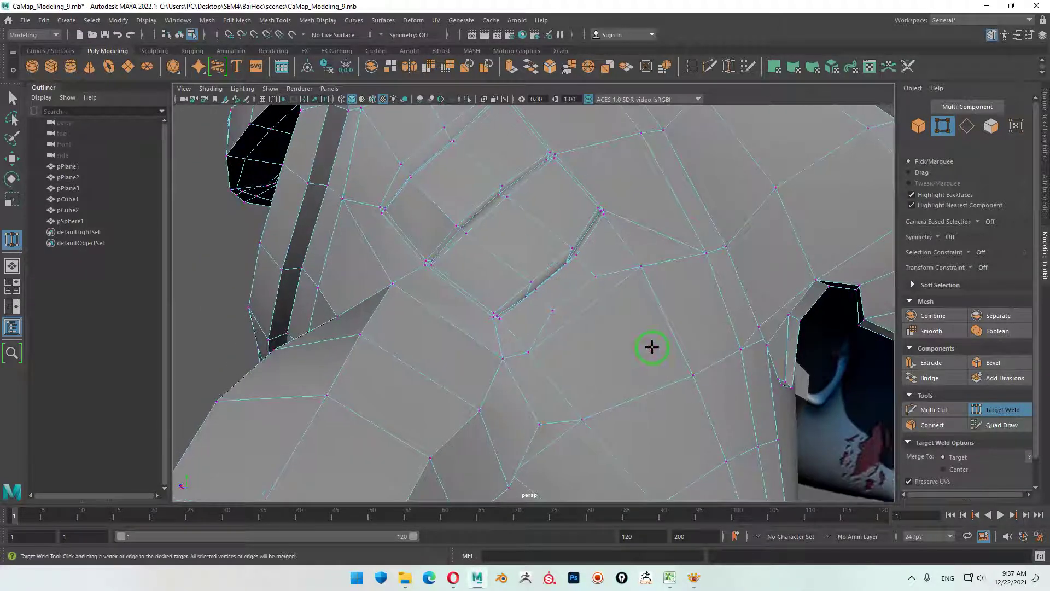
# - Show the shark in smooth mesh preview in Object Mode, deselected and orbited out
pyautogui.press('3')
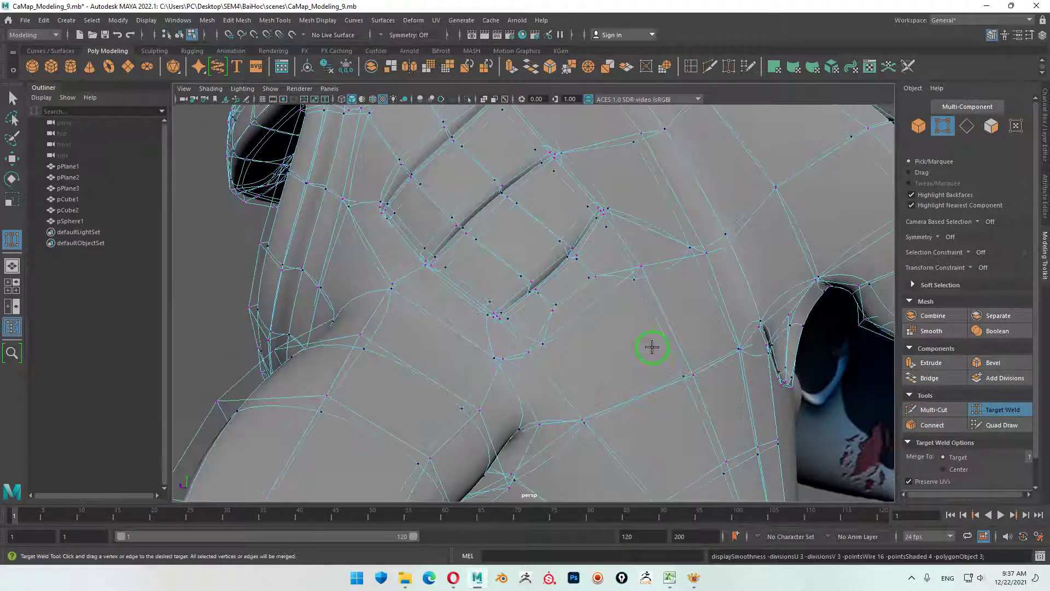
pyautogui.moveTo(629, 344); pyautogui.dragTo(719, 234, button='right')
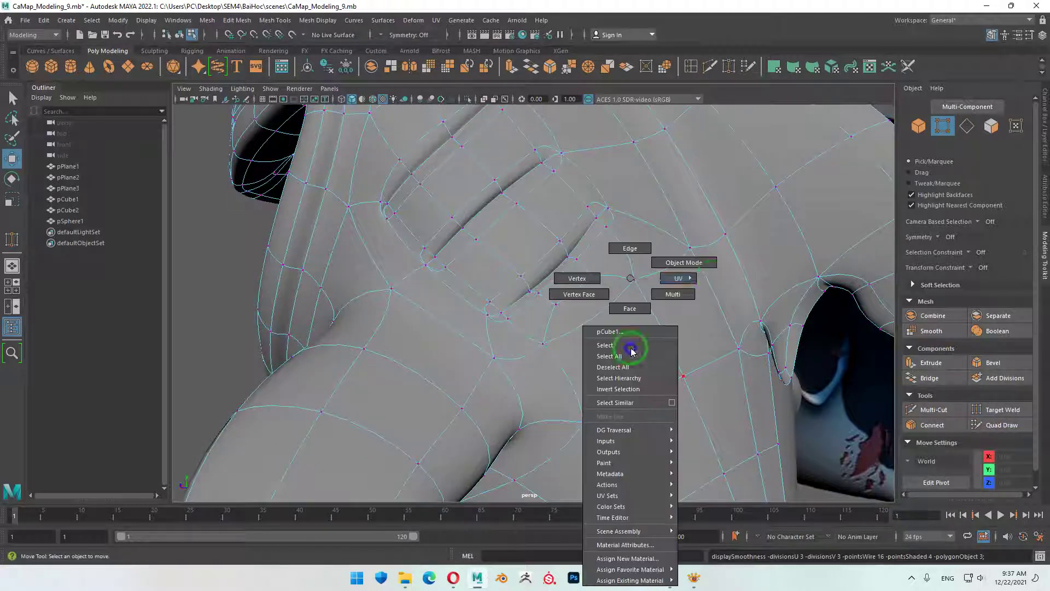
pyautogui.click(203, 325)
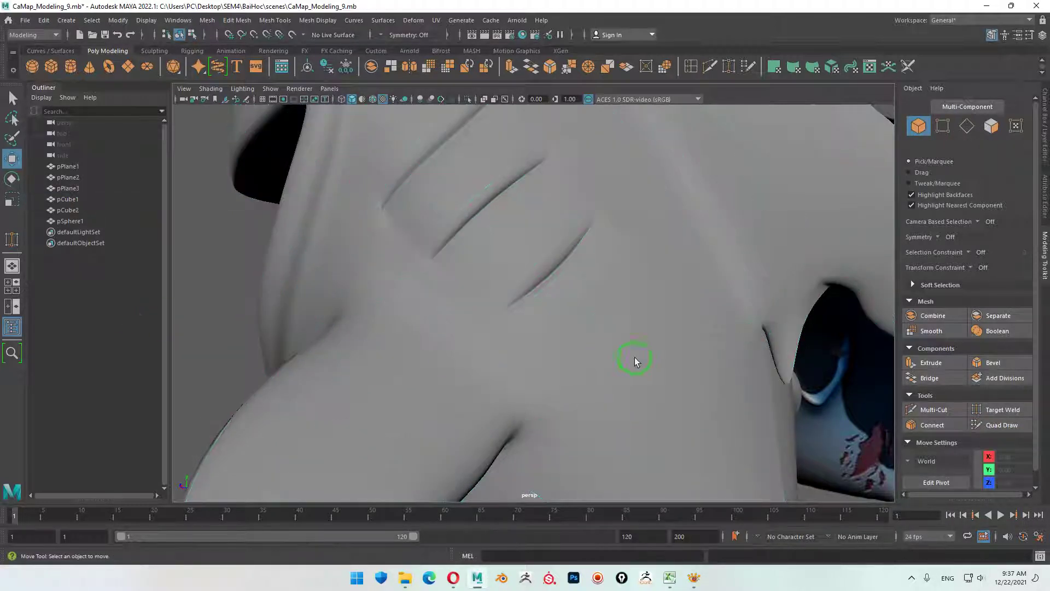
pyautogui.scroll(-5, 634, 361)
pyautogui.moveTo(574, 348)
pyautogui.keyDown('alt'); pyautogui.mouseDown()
pyautogui.moveTo(666, 351)
pyautogui.moveTo(569, 340)
pyautogui.moveTo(553, 323)
pyautogui.moveTo(562, 317)
pyautogui.moveTo(619, 347)
pyautogui.moveTo(568, 328)
pyautogui.mouseUp(); pyautogui.keyUp('alt')
# - Select the shark body mesh and pick an edge below the gill slits
pyautogui.click(571, 348)
pyautogui.scroll(5, 676, 363)
pyautogui.scroll(3, 693, 326)
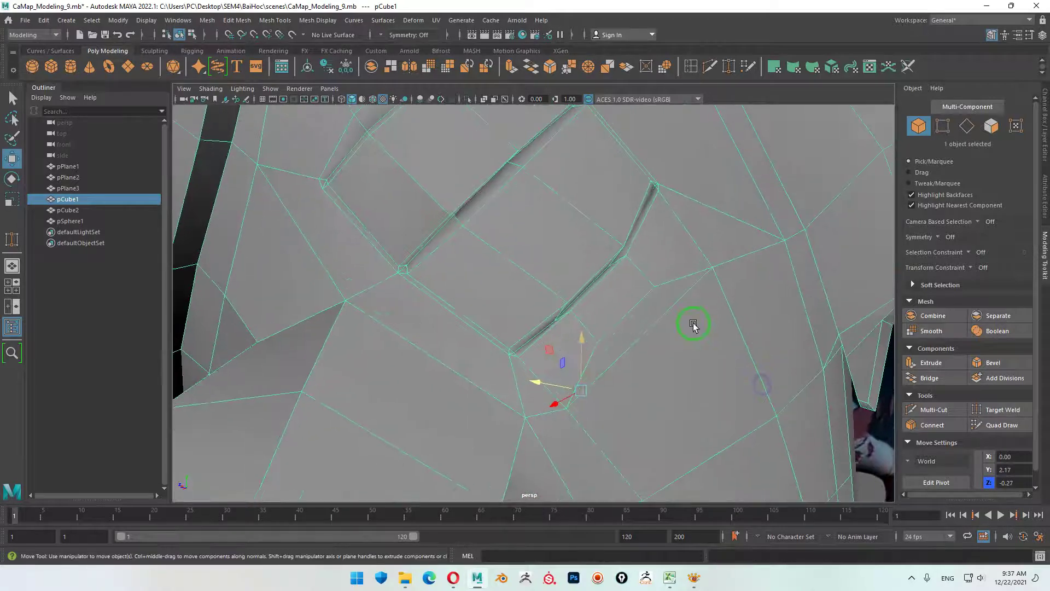
pyautogui.moveTo(699, 317)
pyautogui.keyDown('alt'); pyautogui.mouseDown()
pyautogui.moveTo(708, 322)
pyautogui.moveTo(689, 327)
pyautogui.moveTo(718, 303)
pyautogui.mouseUp(); pyautogui.keyUp('alt')
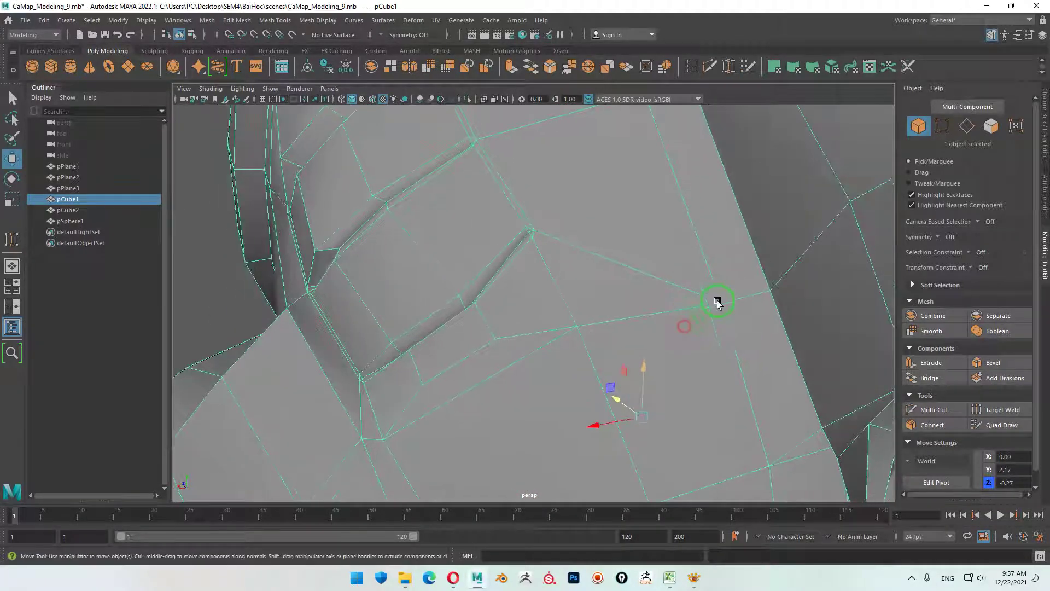
pyautogui.moveTo(717, 303); pyautogui.dragTo(727, 241, button='right')
pyautogui.scroll(3, 543, 348)
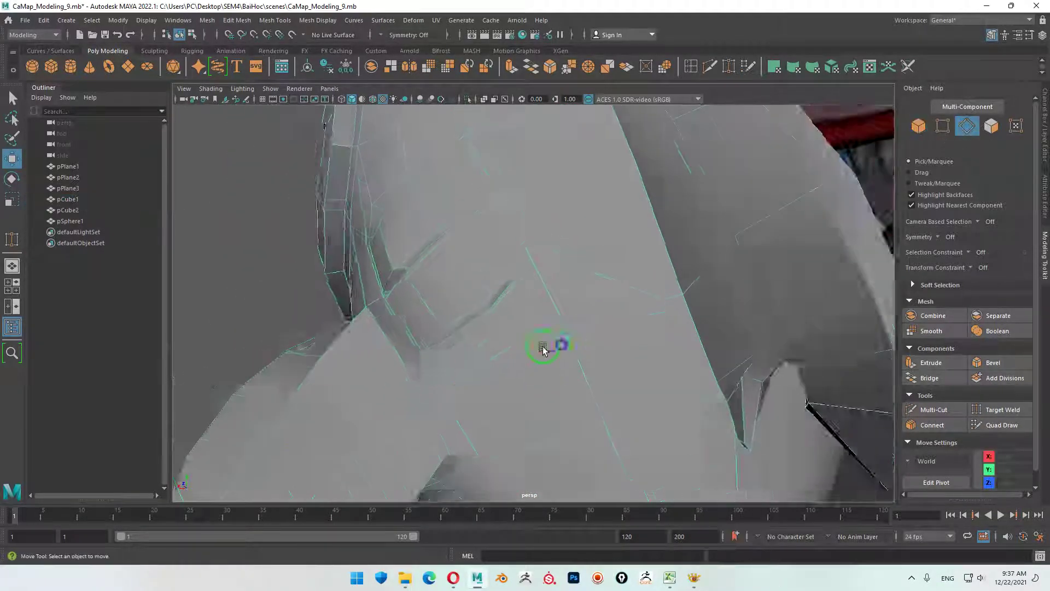
pyautogui.scroll(-3, 543, 348)
pyautogui.click(580, 341)
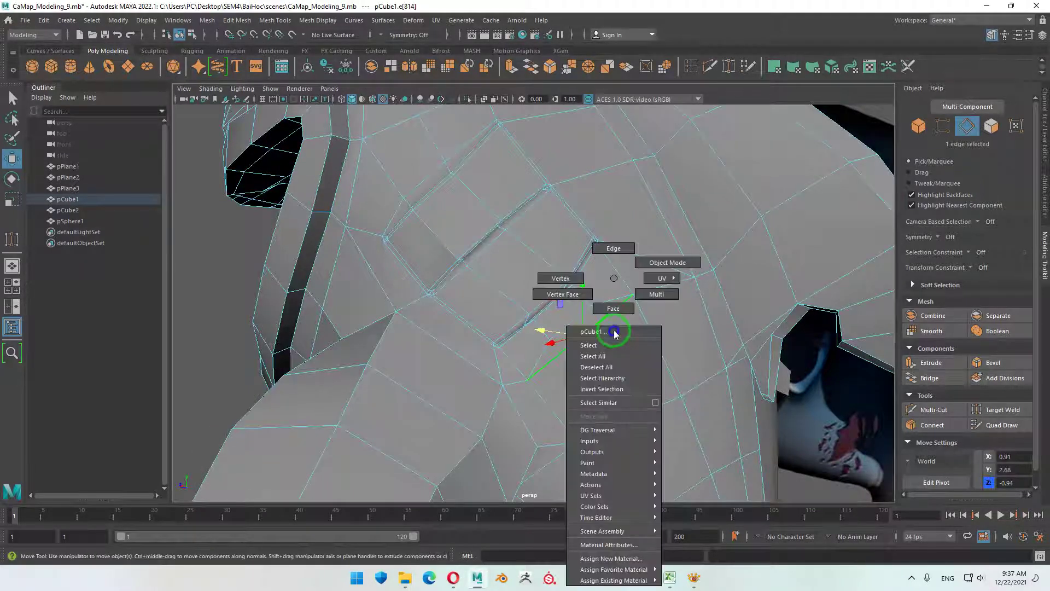
# - Drag a vertex below the gill slits down and sideways to even the faces
pyautogui.moveTo(637, 289); pyautogui.dragTo(586, 284, button='right')
pyautogui.click(635, 305)
pyautogui.moveTo(635, 305)
pyautogui.mouseDown()
pyautogui.moveTo(645, 325)
pyautogui.moveTo(704, 363)
pyautogui.moveTo(645, 345)
pyautogui.moveTo(626, 321)
pyautogui.moveTo(766, 333)
pyautogui.moveTo(766, 352)
pyautogui.moveTo(703, 335)
pyautogui.moveTo(633, 347)
pyautogui.moveTo(637, 359)
pyautogui.mouseUp()
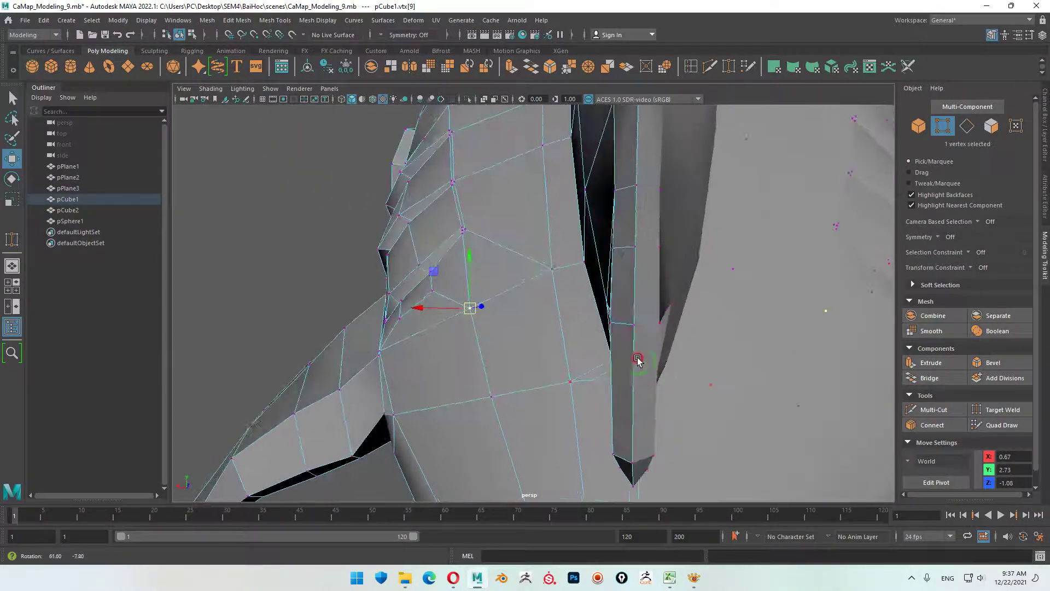
pyautogui.moveTo(340, 350)
pyautogui.mouseDown()
pyautogui.moveTo(478, 372)
pyautogui.moveTo(504, 359)
pyautogui.moveTo(515, 394)
pyautogui.moveTo(563, 413)
pyautogui.moveTo(439, 421)
pyautogui.moveTo(523, 403)
pyautogui.moveTo(558, 352)
pyautogui.moveTo(530, 358)
pyautogui.moveTo(529, 383)
pyautogui.mouseUp()
pyautogui.moveTo(529, 382)
pyautogui.keyDown('alt'); pyautogui.mouseDown(button='right')
pyautogui.moveTo(691, 392)
pyautogui.moveTo(575, 308)
pyautogui.mouseUp(button='right'); pyautogui.keyUp('alt')
pyautogui.moveTo(575, 308)
pyautogui.keyDown('alt'); pyautogui.mouseDown()
pyautogui.moveTo(652, 368)
pyautogui.moveTo(628, 375)
pyautogui.mouseUp(); pyautogui.keyUp('alt')
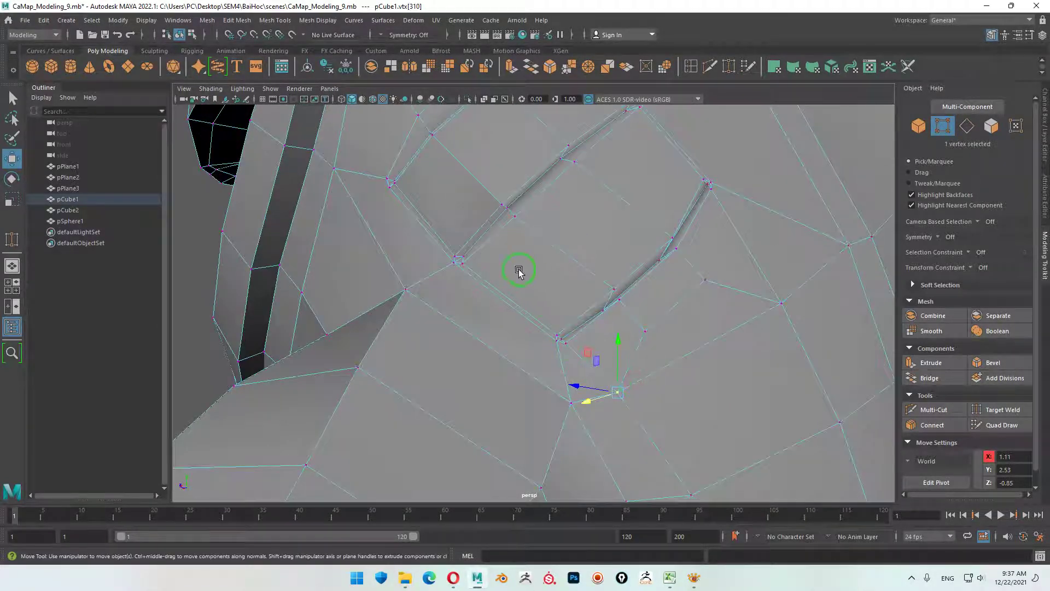
pyautogui.moveTo(594, 248)
pyautogui.keyDown('alt'); pyautogui.mouseDown()
pyautogui.moveTo(614, 317)
pyautogui.moveTo(500, 319)
pyautogui.moveTo(684, 339)
pyautogui.moveTo(651, 330)
pyautogui.moveTo(617, 342)
pyautogui.mouseUp(); pyautogui.keyUp('alt')
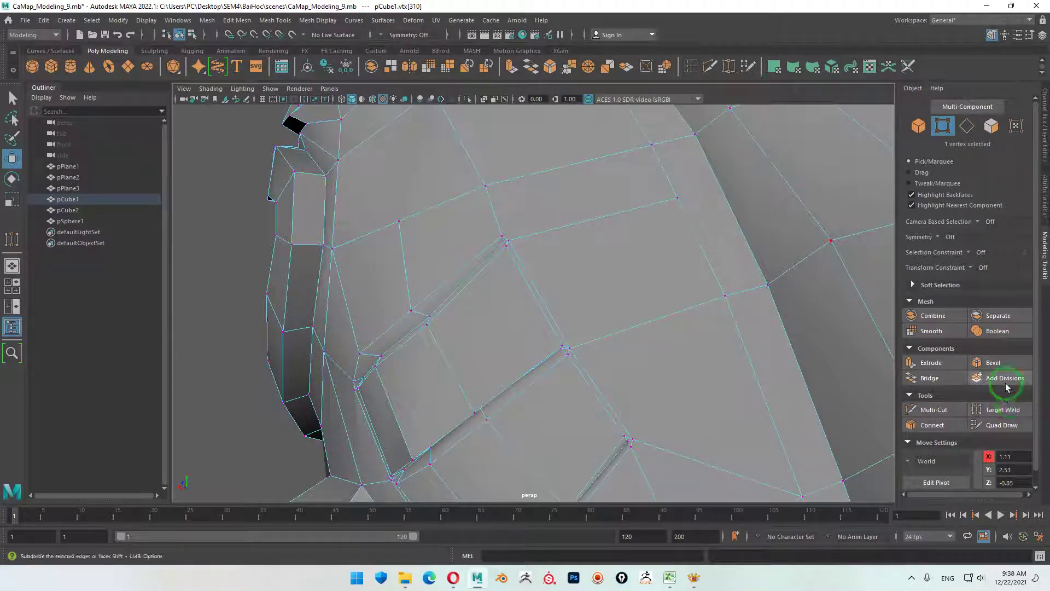
pyautogui.click(1000, 409)
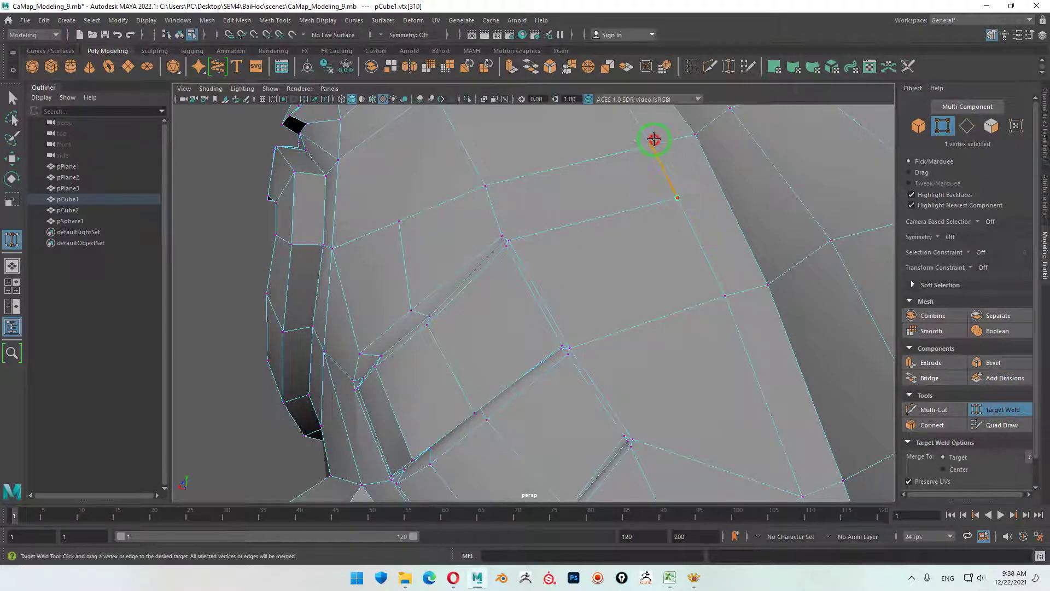
pyautogui.moveTo(653, 139); pyautogui.dragTo(653, 140)
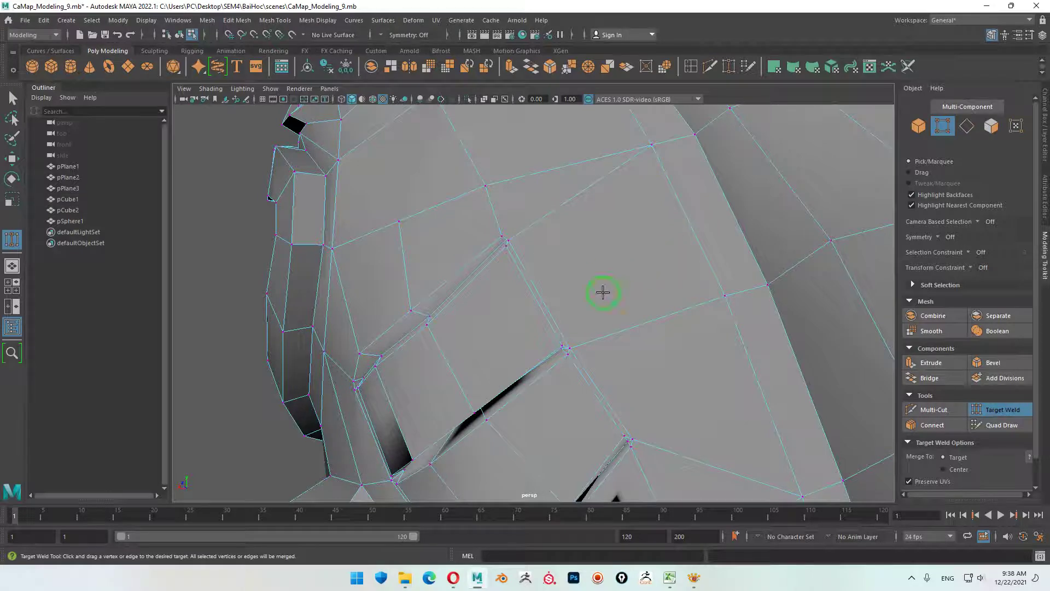
pyautogui.keyDown('alt'); pyautogui.moveTo(602, 292); pyautogui.dragTo(525, 397); pyautogui.keyUp('alt')
pyautogui.hotkey('ctrl', 'z')
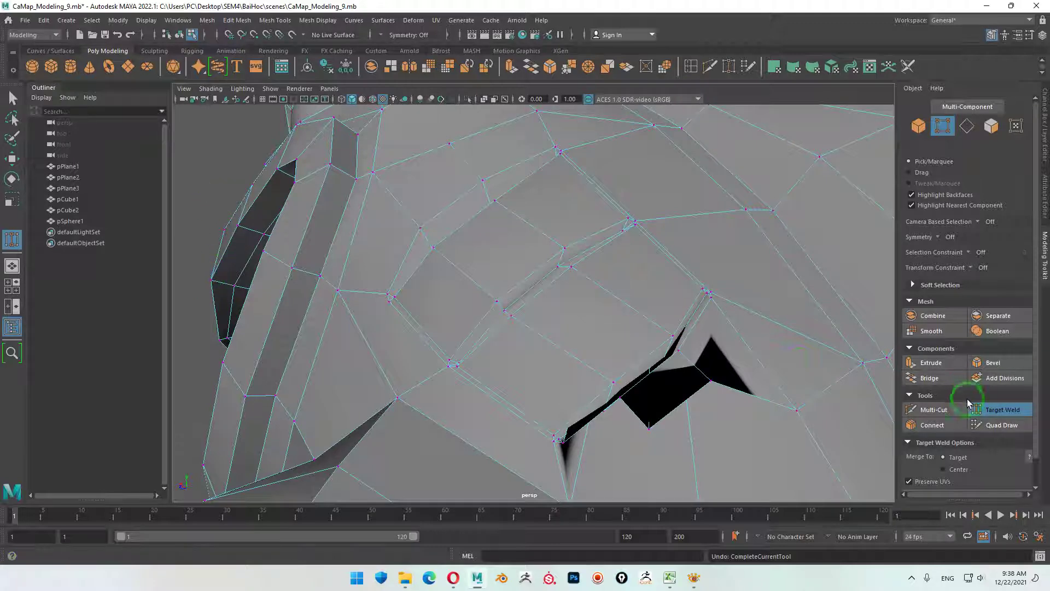
pyautogui.click(1003, 416)
pyautogui.moveTo(750, 375)
pyautogui.keyDown('alt'); pyautogui.mouseDown()
pyautogui.moveTo(621, 380)
pyautogui.moveTo(617, 368)
pyautogui.moveTo(560, 480)
pyautogui.mouseUp(); pyautogui.keyUp('alt')
pyautogui.click(673, 392)
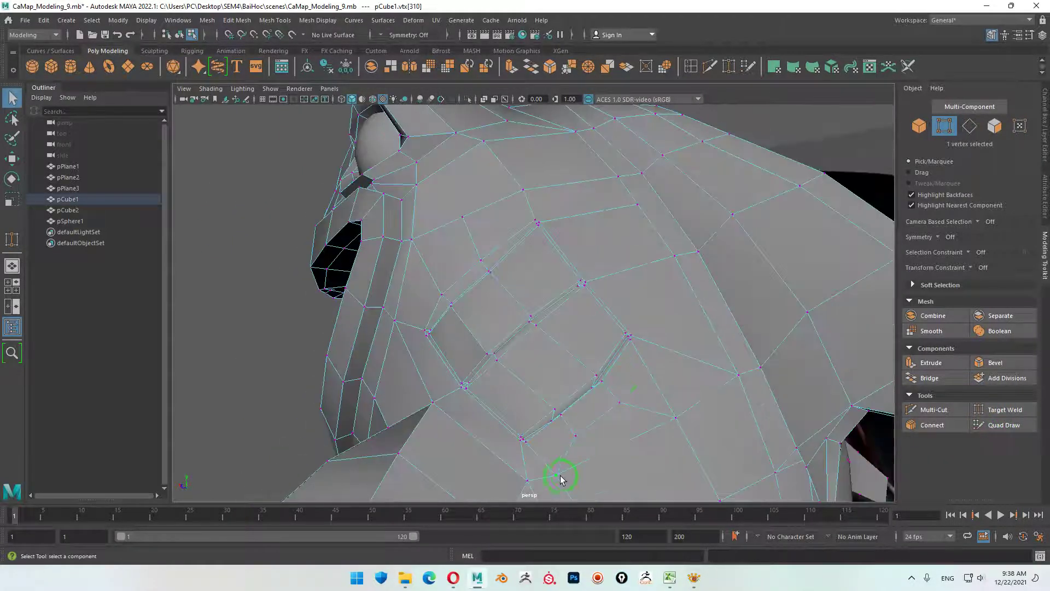
pyautogui.moveTo(724, 363)
pyautogui.keyDown('alt'); pyautogui.mouseDown()
pyautogui.moveTo(625, 382)
pyautogui.moveTo(566, 432)
pyautogui.mouseUp(); pyautogui.keyUp('alt')
pyautogui.click(284, 328)
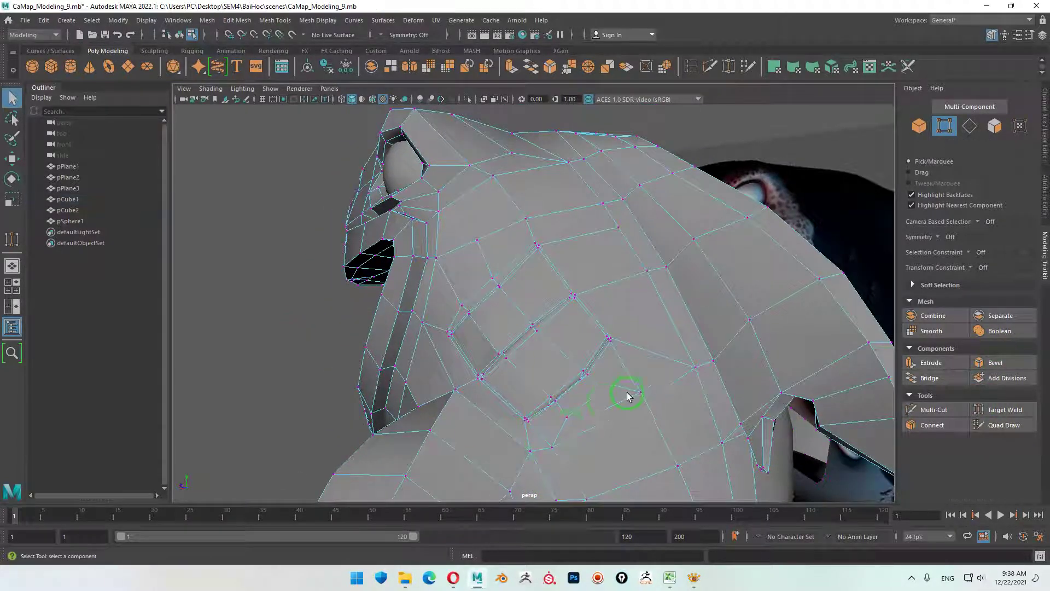
pyautogui.click(1002, 409)
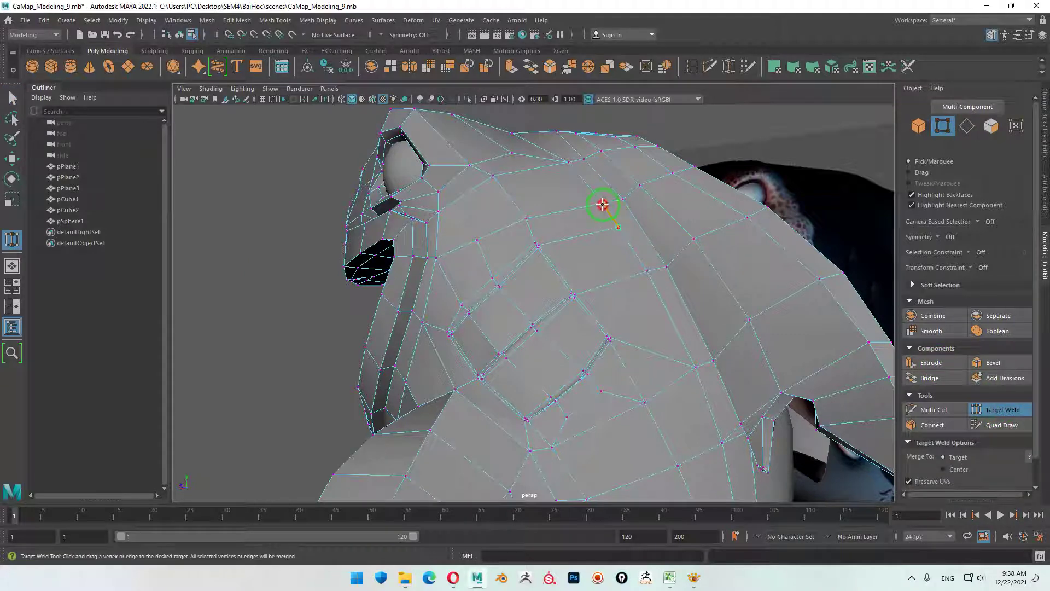
pyautogui.keyDown('alt'); pyautogui.moveTo(621, 230); pyautogui.dragTo(607, 321); pyautogui.keyUp('alt')
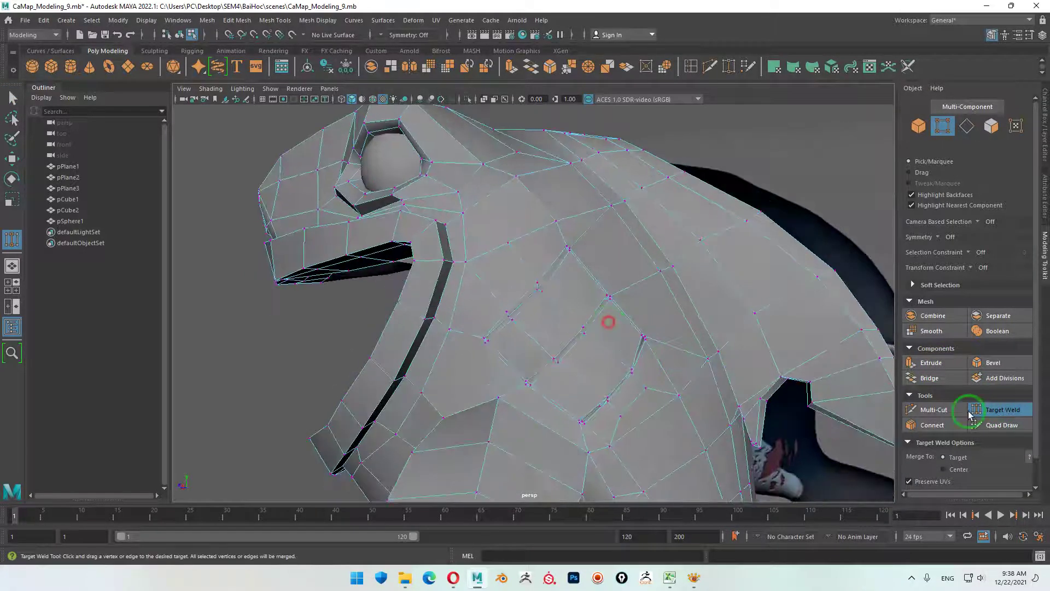
pyautogui.click(1002, 409)
pyautogui.moveTo(535, 347)
pyautogui.keyDown('alt'); pyautogui.mouseDown()
pyautogui.moveTo(542, 360)
pyautogui.moveTo(574, 241)
pyautogui.moveTo(604, 274)
pyautogui.moveTo(513, 312)
pyautogui.moveTo(497, 302)
pyautogui.moveTo(548, 284)
pyautogui.mouseUp(); pyautogui.keyUp('alt')
pyautogui.moveTo(563, 330)
pyautogui.keyDown('alt'); pyautogui.mouseDown()
pyautogui.moveTo(579, 346)
pyautogui.moveTo(581, 333)
pyautogui.moveTo(502, 356)
pyautogui.moveTo(524, 317)
pyautogui.mouseUp(); pyautogui.keyUp('alt')
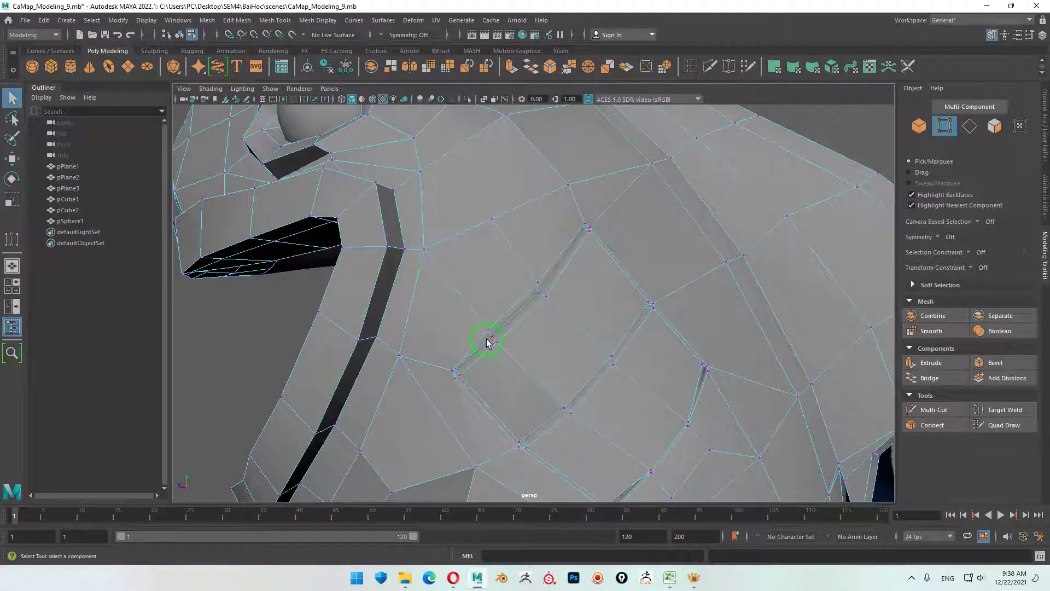
pyautogui.moveTo(494, 348)
pyautogui.keyDown('alt'); pyautogui.mouseDown()
pyautogui.moveTo(461, 344)
pyautogui.moveTo(443, 363)
pyautogui.moveTo(514, 351)
pyautogui.moveTo(497, 345)
pyautogui.moveTo(535, 333)
pyautogui.moveTo(554, 338)
pyautogui.moveTo(529, 307)
pyautogui.mouseUp(); pyautogui.keyUp('alt')
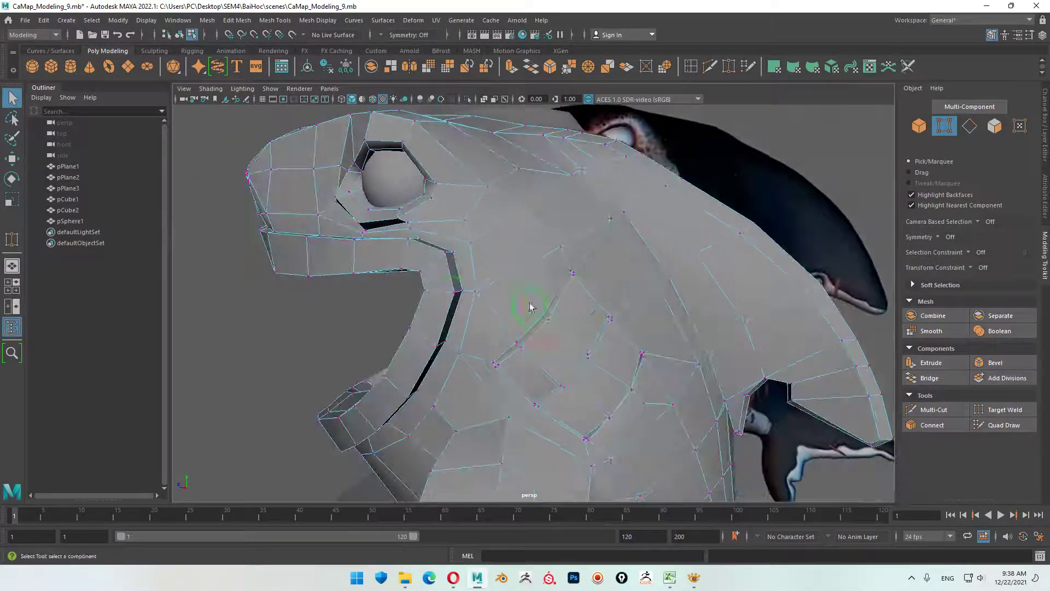
pyautogui.click(515, 272)
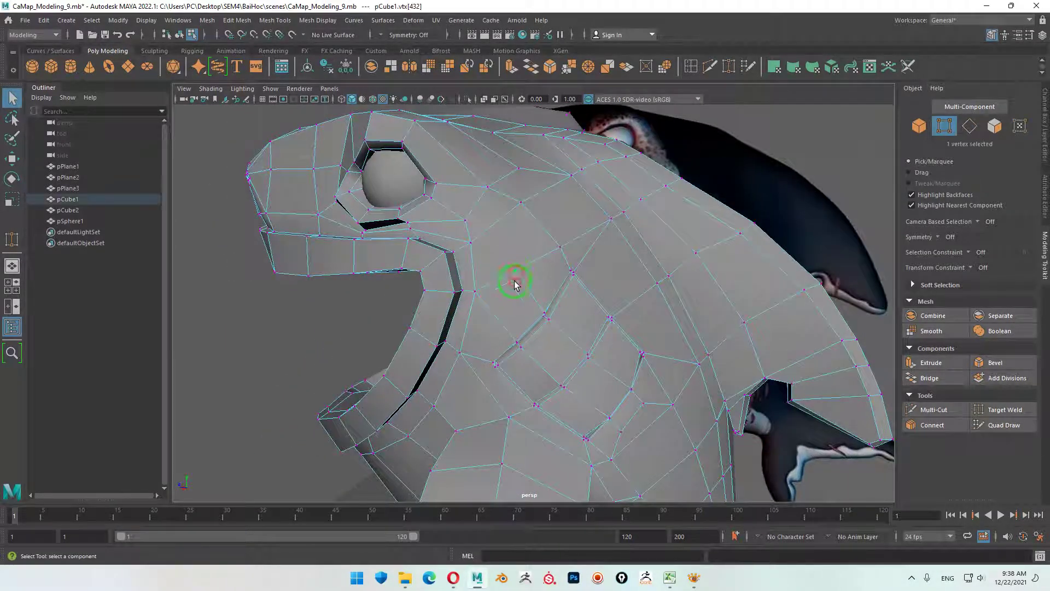
pyautogui.click(235, 317)
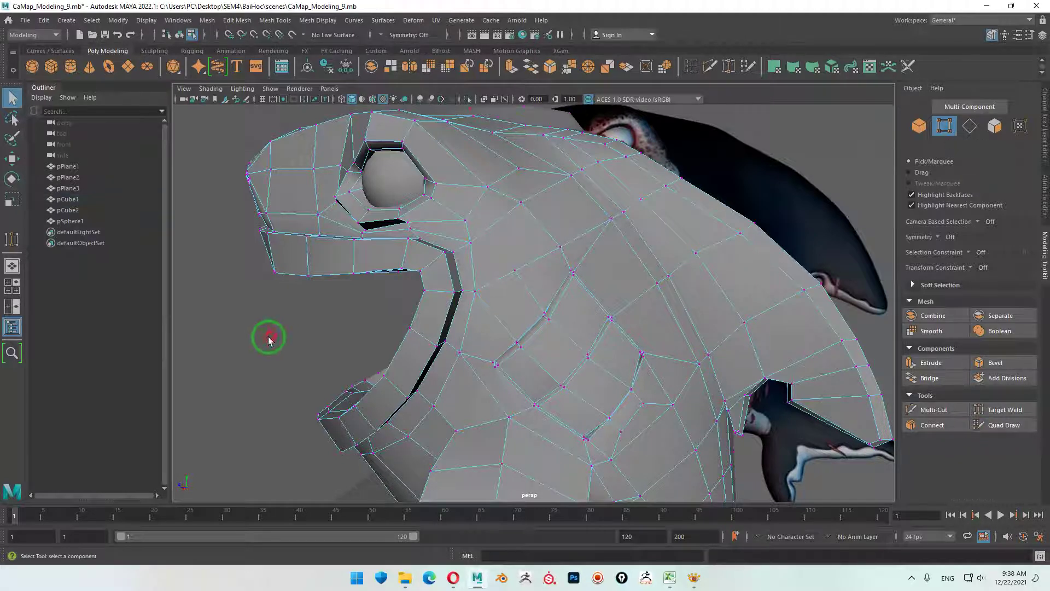
pyautogui.click(1010, 416)
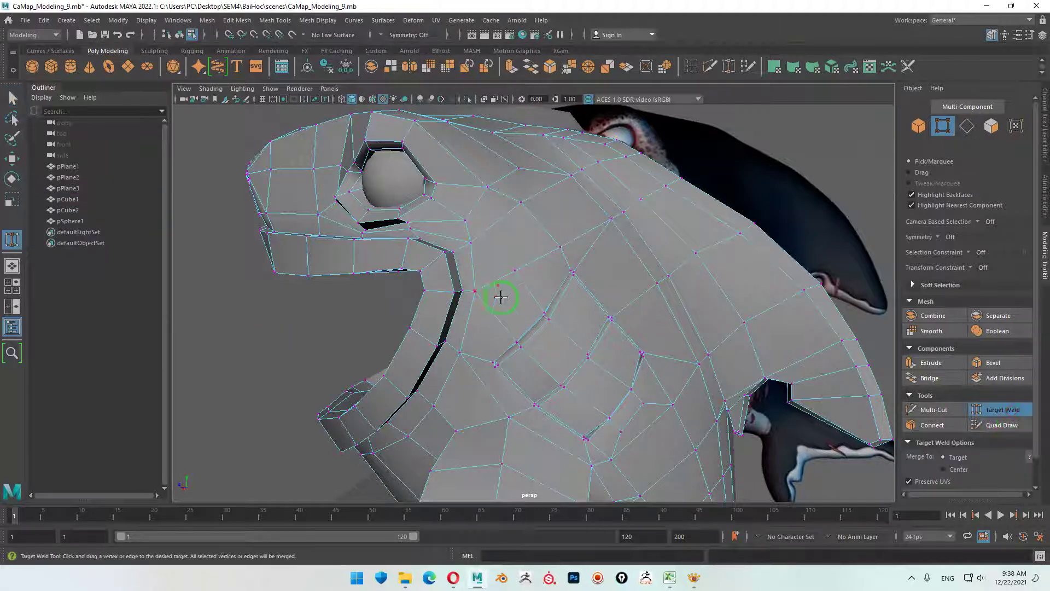
pyautogui.moveTo(477, 289)
pyautogui.keyDown('alt'); pyautogui.mouseDown()
pyautogui.moveTo(672, 352)
pyautogui.moveTo(558, 328)
pyautogui.moveTo(520, 342)
pyautogui.moveTo(527, 331)
pyautogui.mouseUp(); pyautogui.keyUp('alt')
pyautogui.scroll(5, 528, 331)
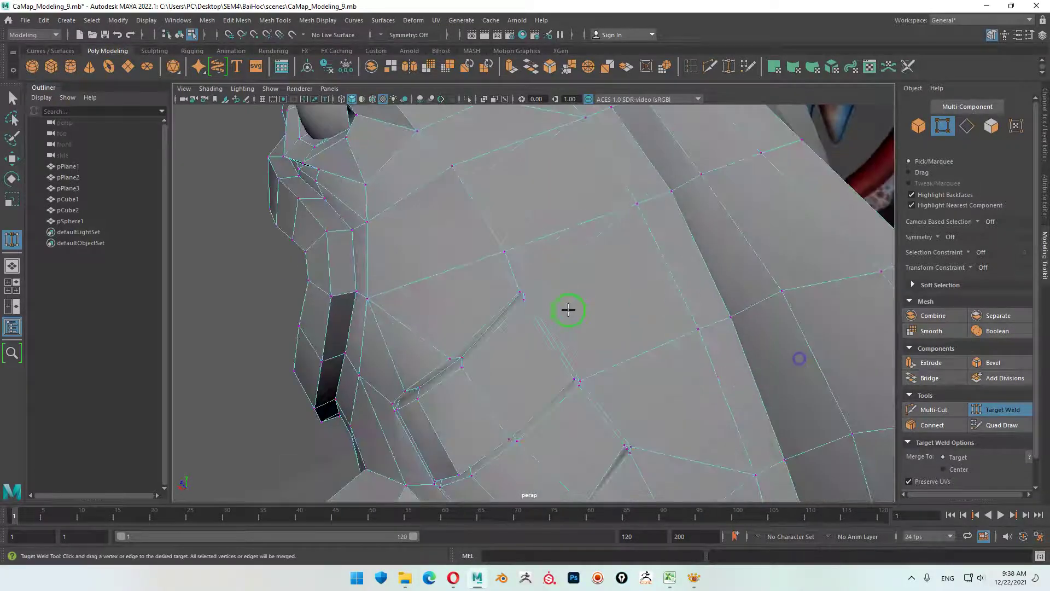
pyautogui.scroll(3, 547, 298)
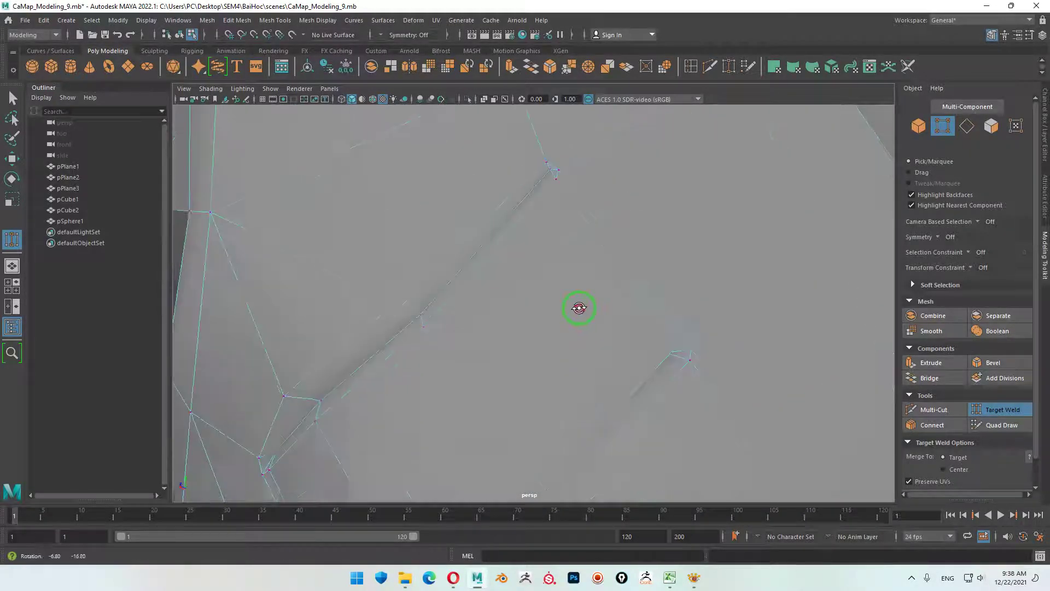
pyautogui.moveTo(710, 274)
pyautogui.keyDown('alt'); pyautogui.mouseDown()
pyautogui.moveTo(560, 264)
pyautogui.moveTo(572, 332)
pyautogui.mouseUp(); pyautogui.keyUp('alt')
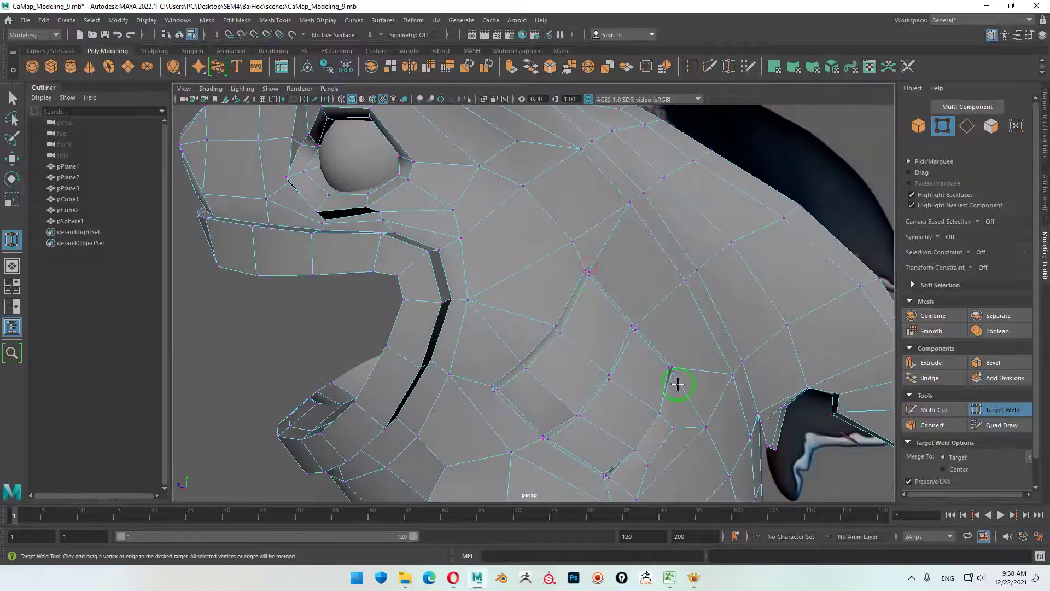
pyautogui.press('w')
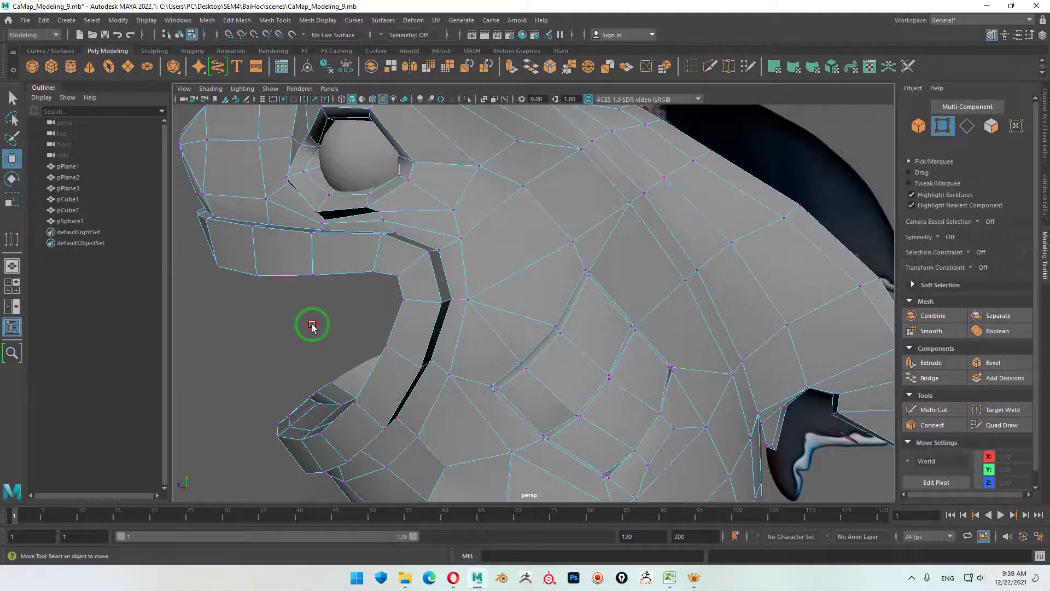
pyautogui.scroll(-5, 311, 324)
pyautogui.keyDown('alt'); pyautogui.moveTo(547, 311); pyautogui.dragTo(560, 330); pyautogui.keyUp('alt')
pyautogui.scroll(5, 560, 330)
pyautogui.moveTo(682, 382)
pyautogui.keyDown('alt'); pyautogui.mouseDown()
pyautogui.moveTo(579, 289)
pyautogui.moveTo(574, 300)
pyautogui.moveTo(591, 312)
pyautogui.moveTo(581, 307)
pyautogui.mouseUp(); pyautogui.keyUp('alt')
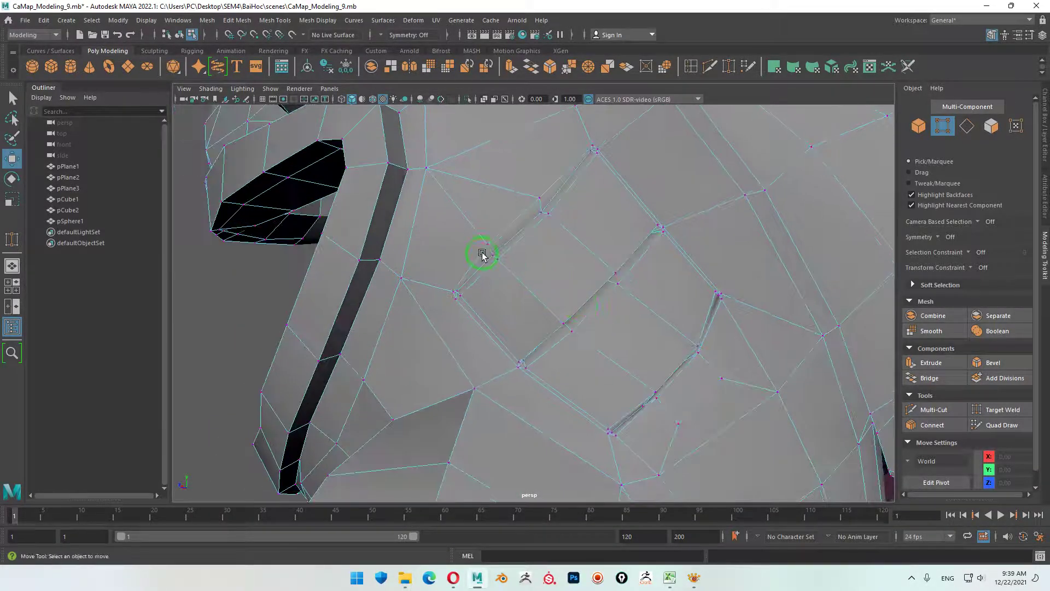
pyautogui.moveTo(455, 302)
pyautogui.keyDown('alt'); pyautogui.mouseDown()
pyautogui.moveTo(481, 326)
pyautogui.moveTo(501, 320)
pyautogui.mouseUp(); pyautogui.keyUp('alt')
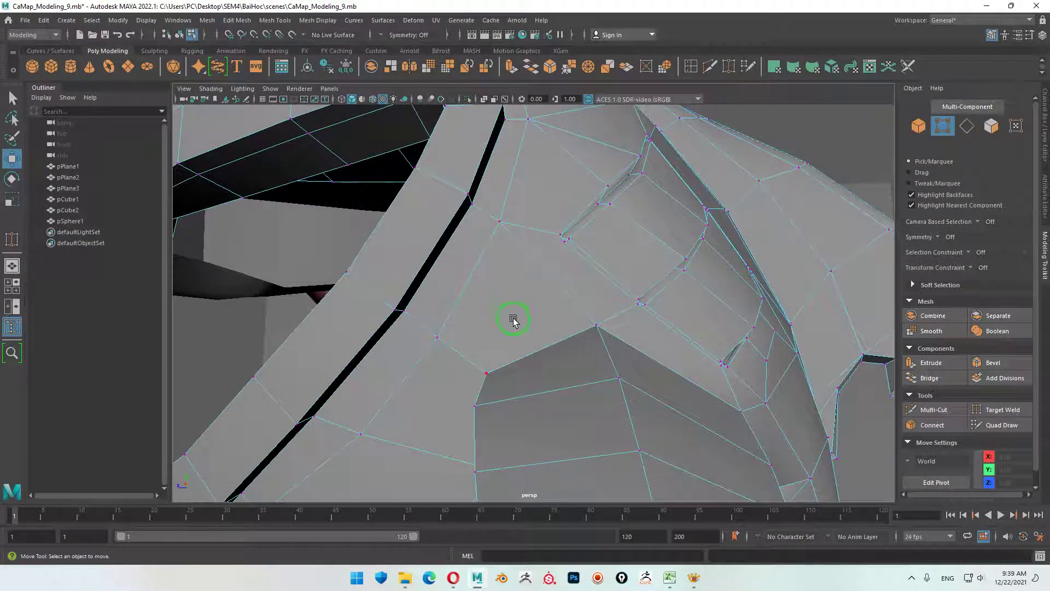
pyautogui.moveTo(502, 358)
pyautogui.keyDown('alt'); pyautogui.mouseDown()
pyautogui.moveTo(510, 365)
pyautogui.moveTo(517, 348)
pyautogui.mouseUp(); pyautogui.keyUp('alt')
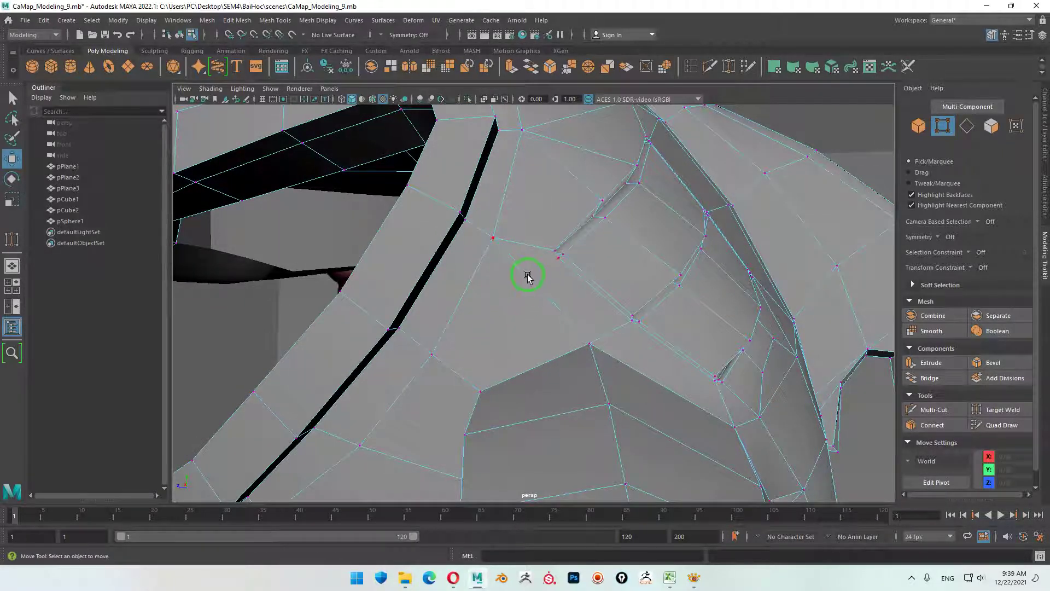
pyautogui.moveTo(592, 272)
pyautogui.keyDown('alt'); pyautogui.mouseDown()
pyautogui.moveTo(632, 300)
pyautogui.moveTo(569, 274)
pyautogui.moveTo(515, 286)
pyautogui.moveTo(498, 239)
pyautogui.mouseUp(); pyautogui.keyUp('alt')
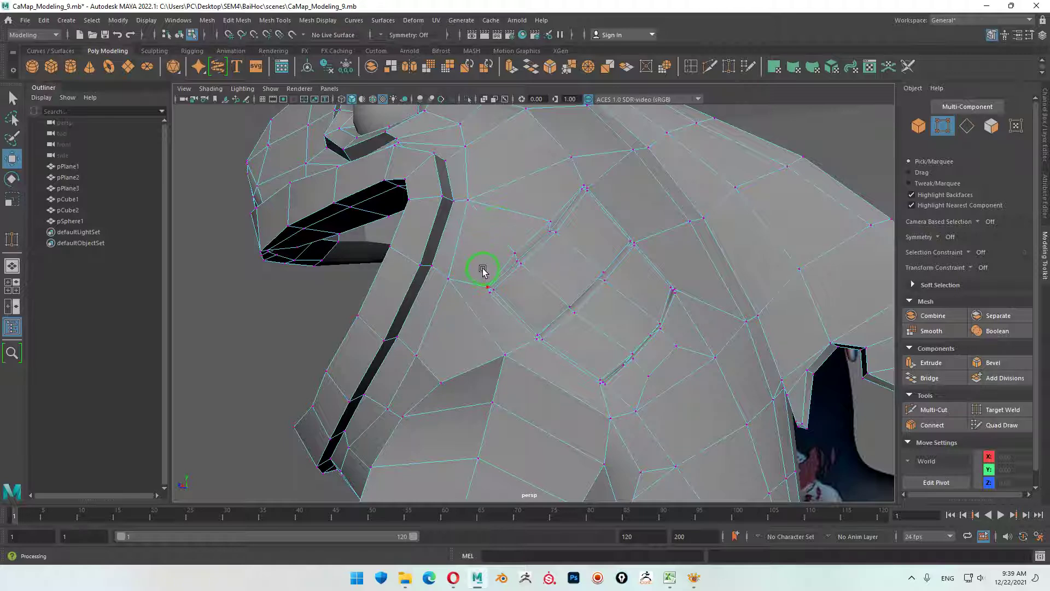
# - Select an edge beside the gill slit, then clear the selection
pyautogui.rightClick(496, 233)
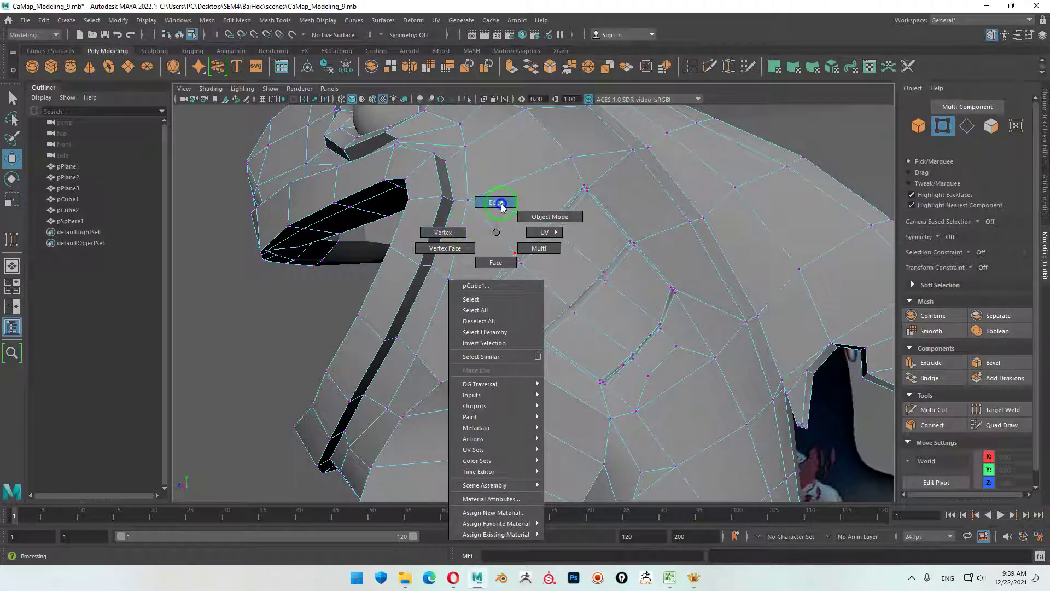
pyautogui.click(501, 204)
pyautogui.click(496, 233)
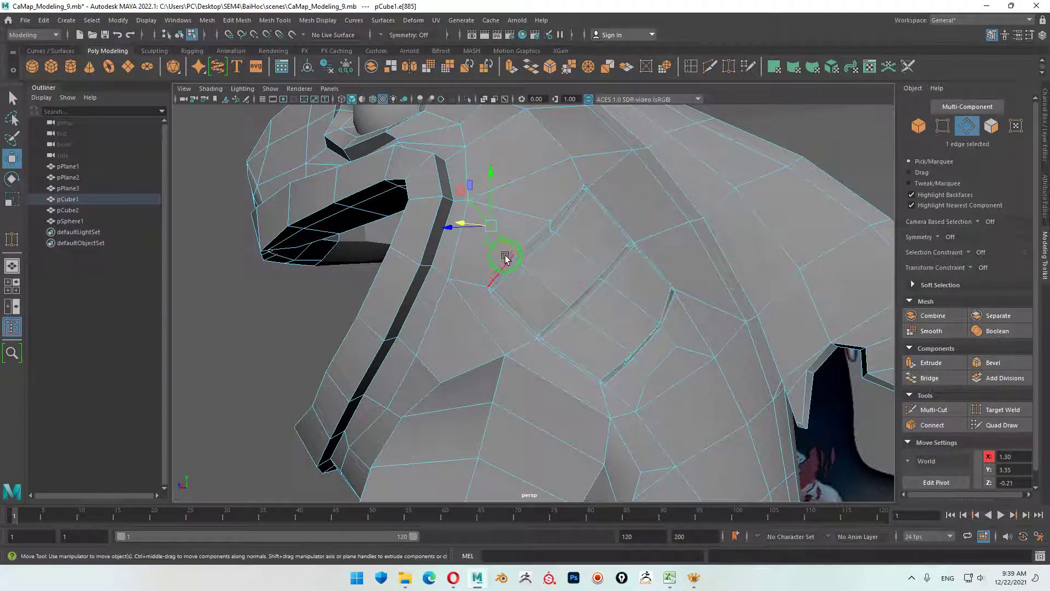
pyautogui.moveTo(478, 282)
pyautogui.keyDown('alt'); pyautogui.mouseDown()
pyautogui.moveTo(494, 300)
pyautogui.moveTo(510, 290)
pyautogui.mouseUp(); pyautogui.keyUp('alt')
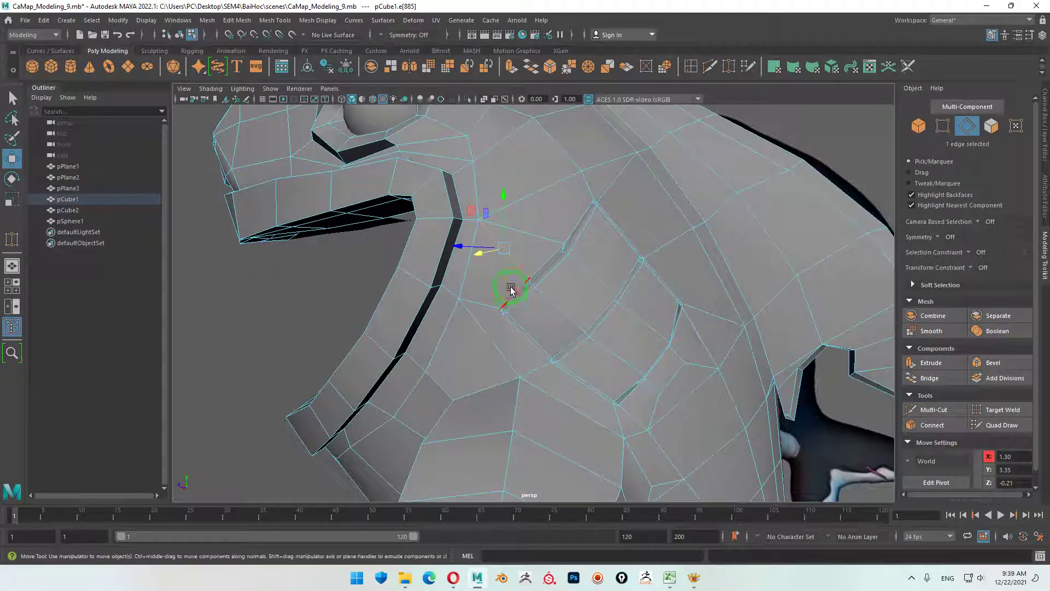
pyautogui.click(514, 251)
# - Multi-Cut a new edge across the faces beside the gill slit
pyautogui.click(709, 66)
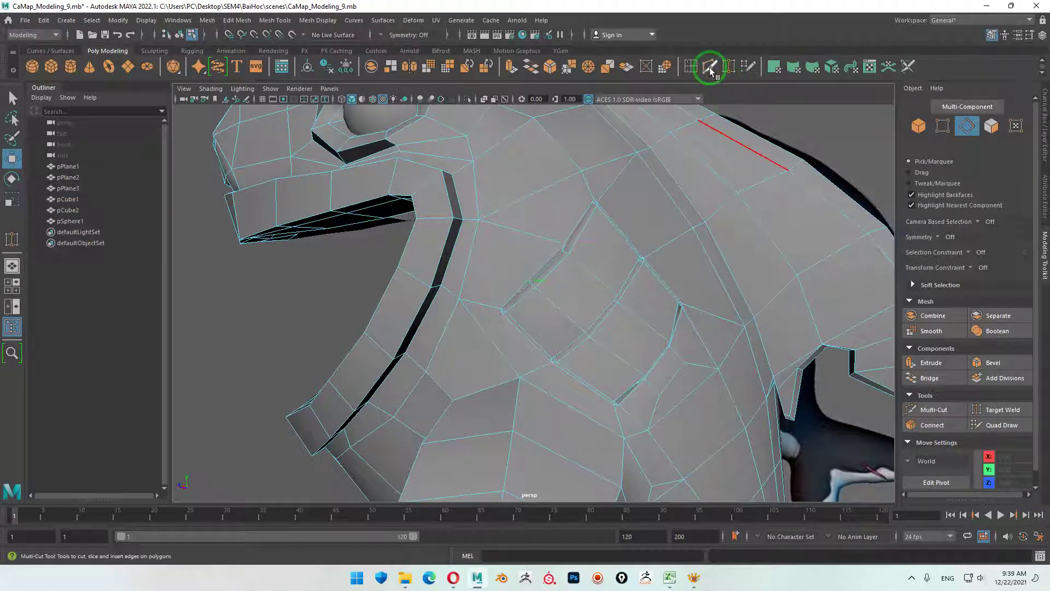
pyautogui.click(523, 282)
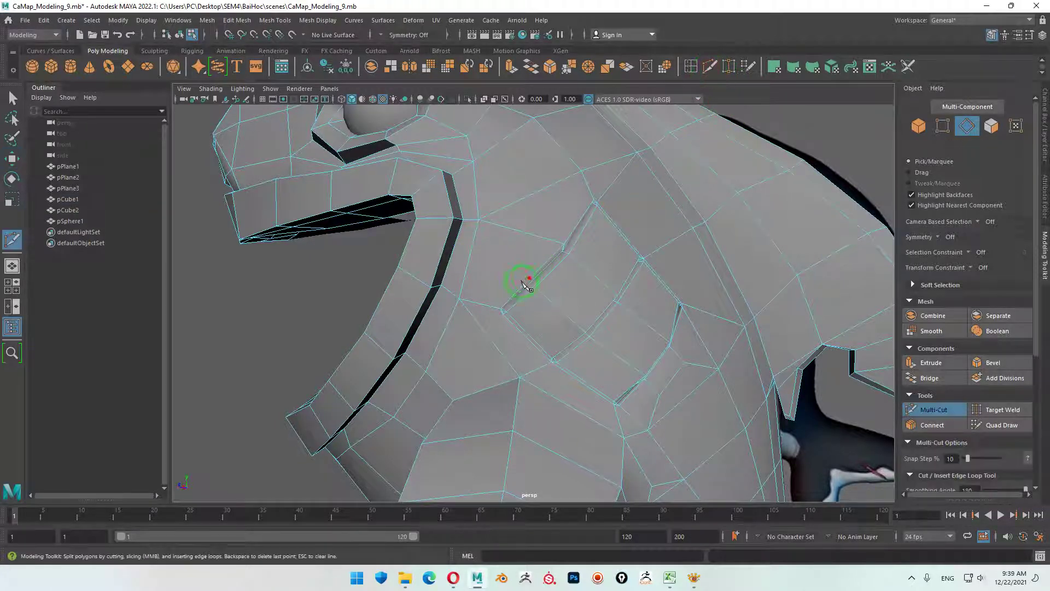
pyautogui.click(461, 300)
pyautogui.click(529, 279)
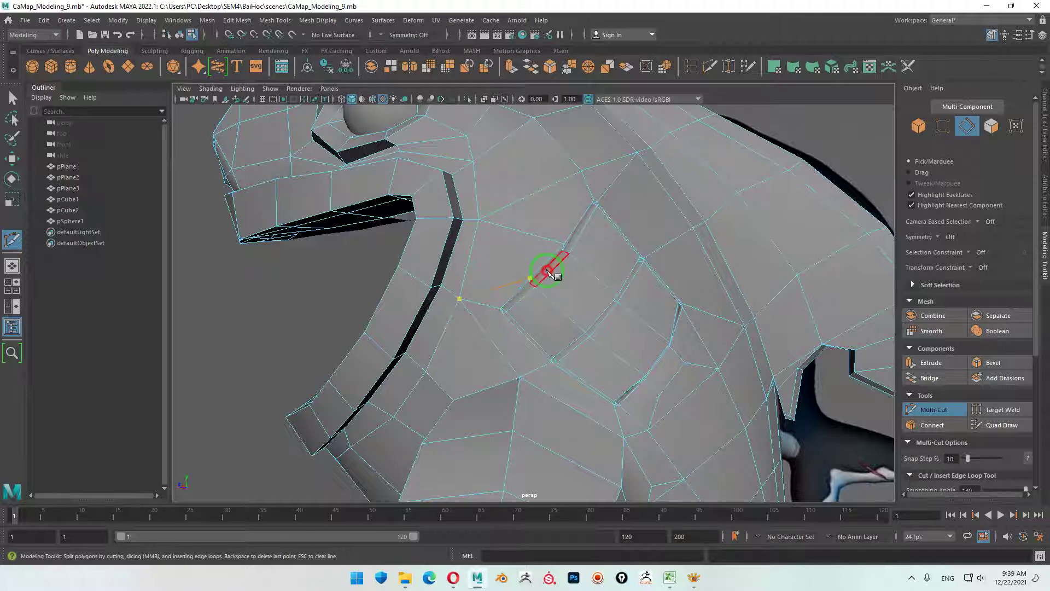
pyautogui.scroll(-5, 547, 305)
pyautogui.moveTo(535, 305)
pyautogui.keyDown('alt'); pyautogui.mouseDown()
pyautogui.moveTo(481, 316)
pyautogui.moveTo(533, 313)
pyautogui.mouseUp(); pyautogui.keyUp('alt')
# - In the side view, move the vertex at a gill slit's top down and left
pyautogui.press('w')
pyautogui.scroll(5, 530, 317)
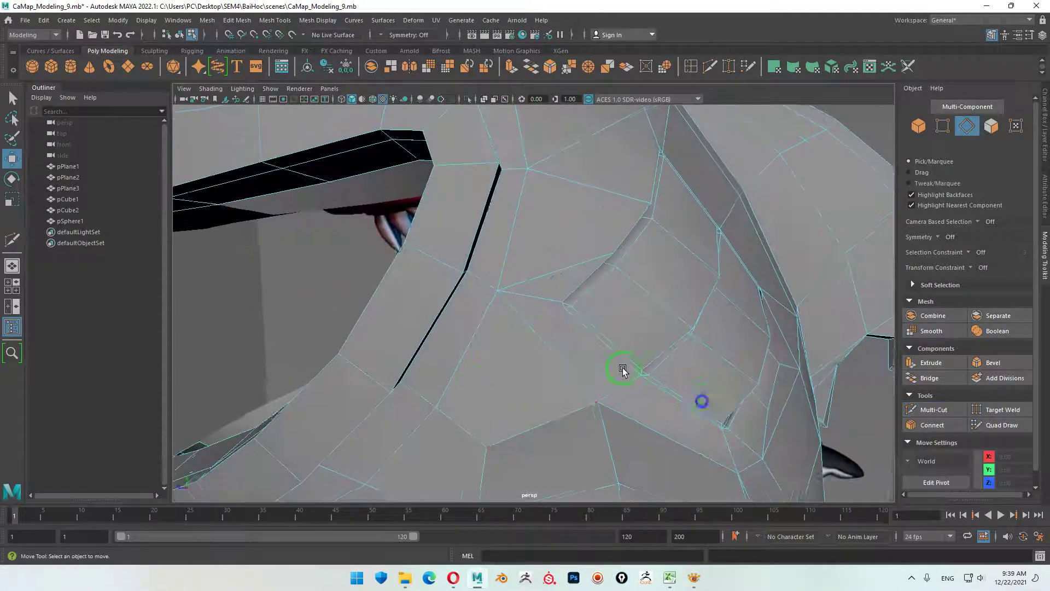
pyautogui.scroll(3, 621, 368)
pyautogui.scroll(3, 590, 316)
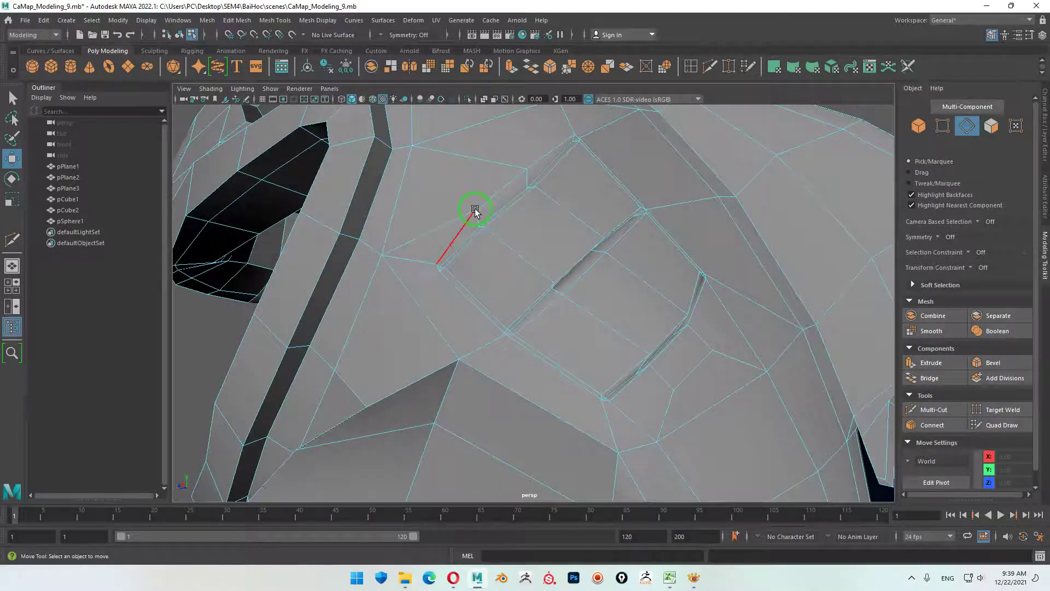
pyautogui.press('space')
pyautogui.press('space')
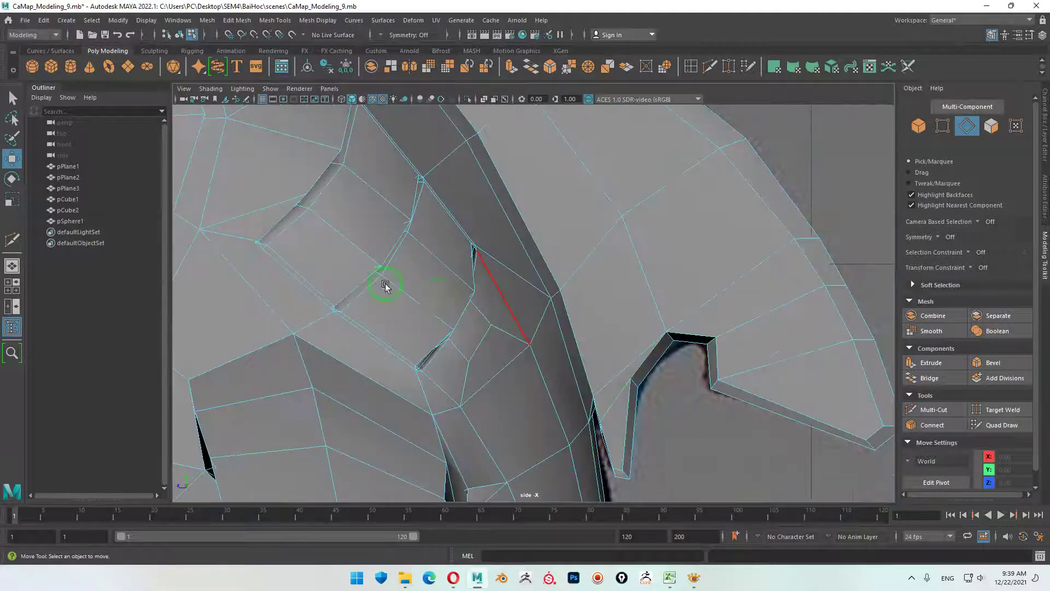
pyautogui.scroll(2, 382, 271)
pyautogui.keyDown('alt'); pyautogui.moveTo(377, 254); pyautogui.dragTo(595, 336, button='middle'); pyautogui.keyUp('alt')
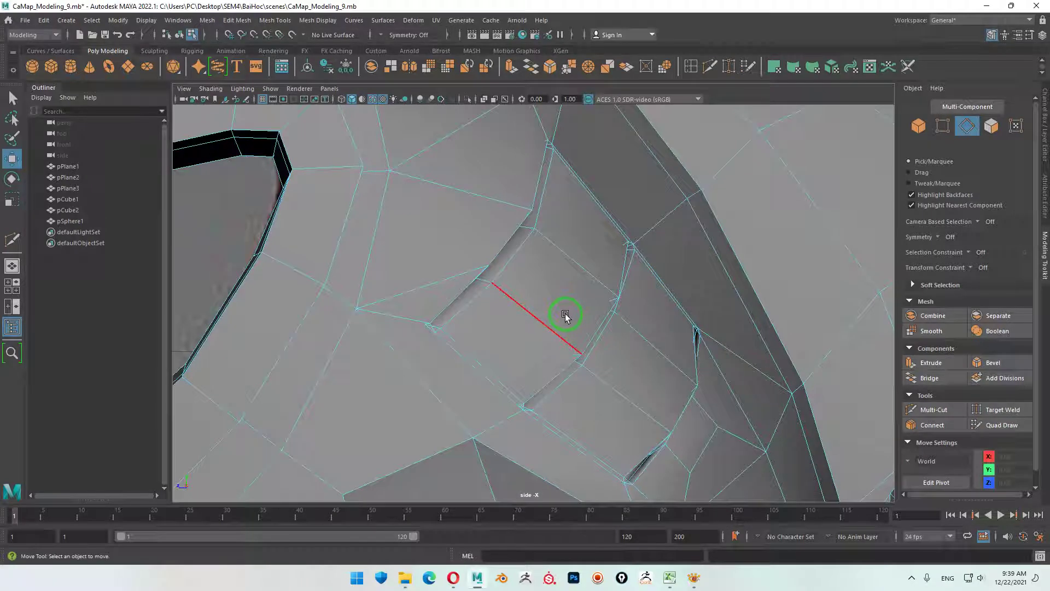
pyautogui.moveTo(569, 280); pyautogui.dragTo(511, 277, button='right')
pyautogui.click(483, 272)
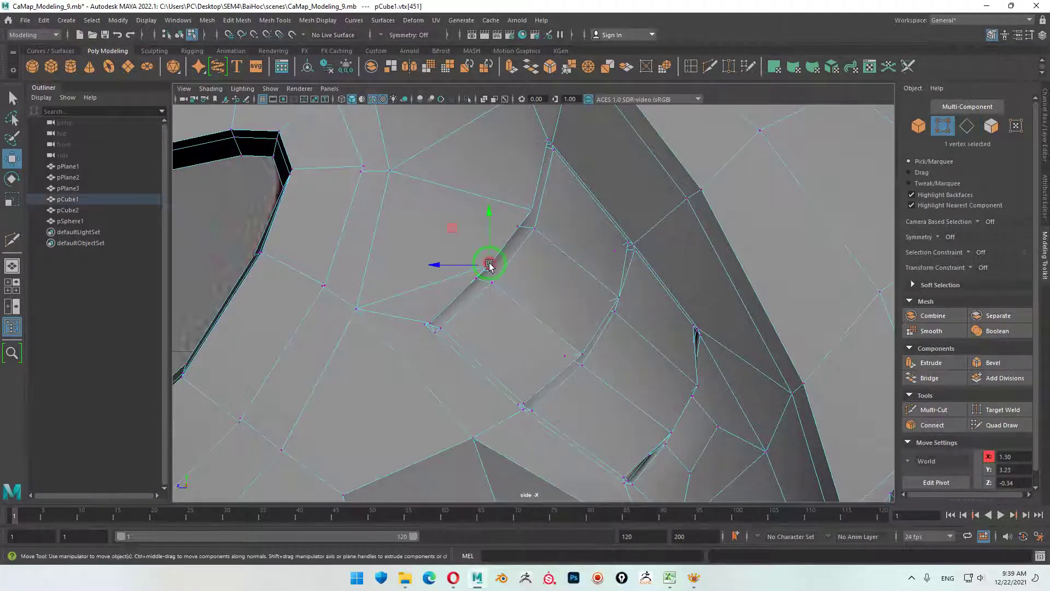
pyautogui.moveTo(484, 272); pyautogui.dragTo(482, 280)
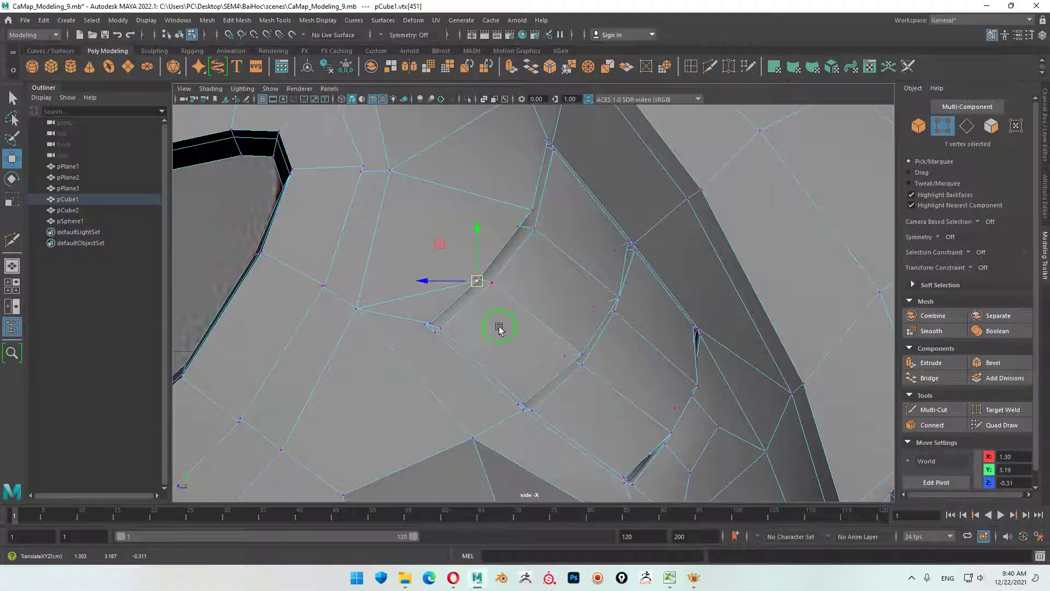
pyautogui.moveTo(554, 337)
pyautogui.keyDown('alt'); pyautogui.mouseDown(button='middle')
pyautogui.moveTo(607, 281)
pyautogui.moveTo(509, 295)
pyautogui.moveTo(563, 302)
pyautogui.moveTo(536, 279)
pyautogui.mouseUp(button='middle'); pyautogui.keyUp('alt')
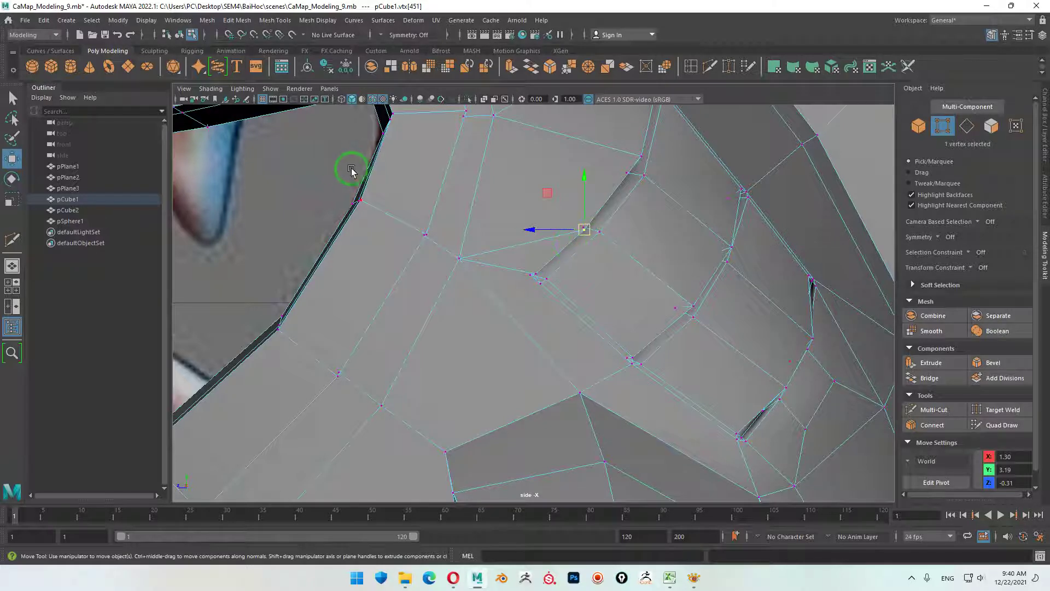
# - Nudge the cheek vertex up and back, then deselect it
pyautogui.scroll(-5, 597, 293)
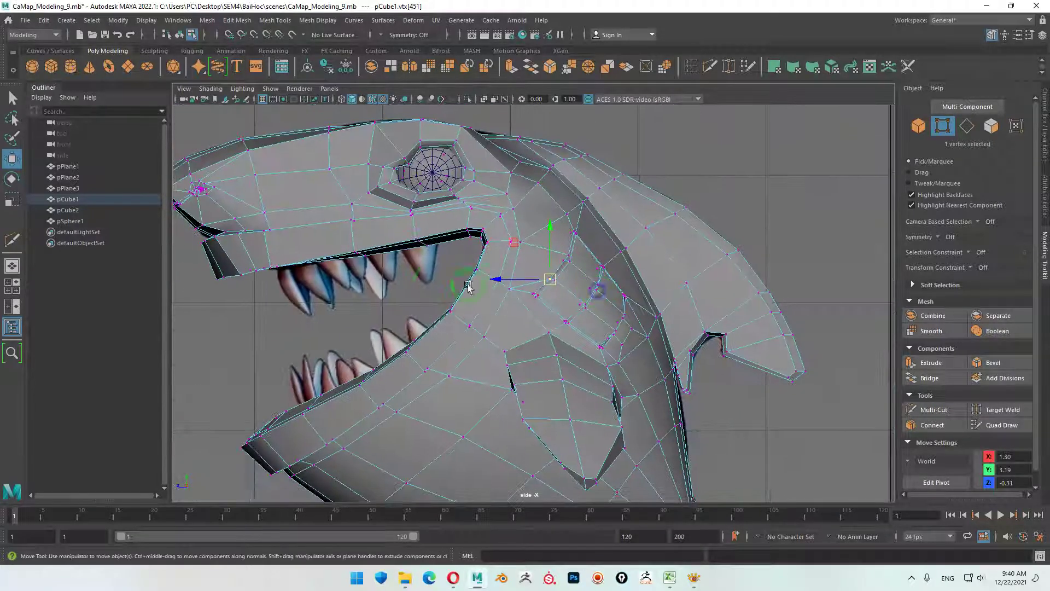
pyautogui.scroll(5, 597, 292)
pyautogui.scroll(2, 598, 277)
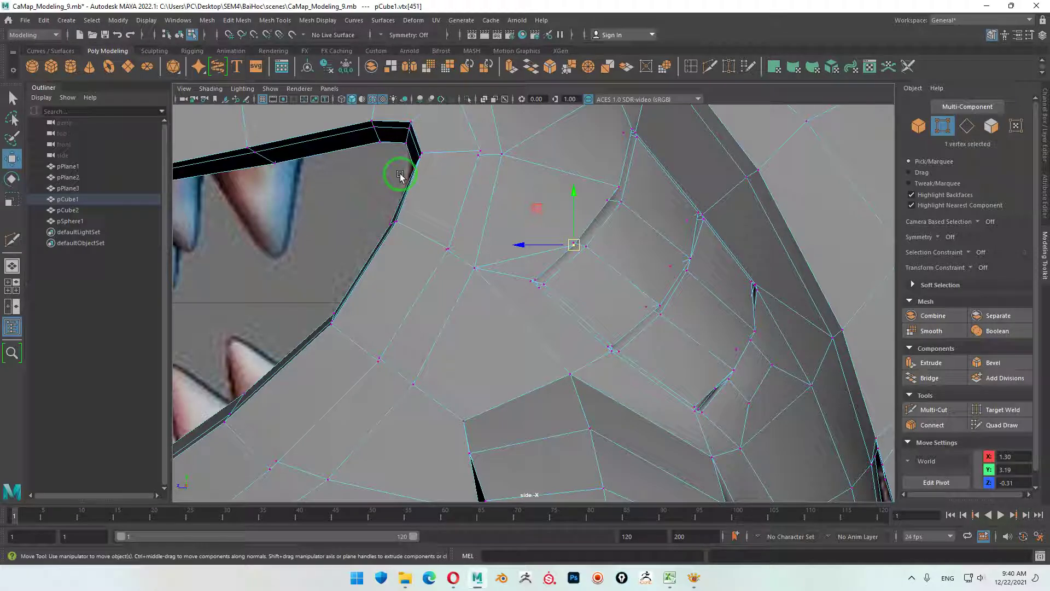
pyautogui.scroll(-2, 566, 224)
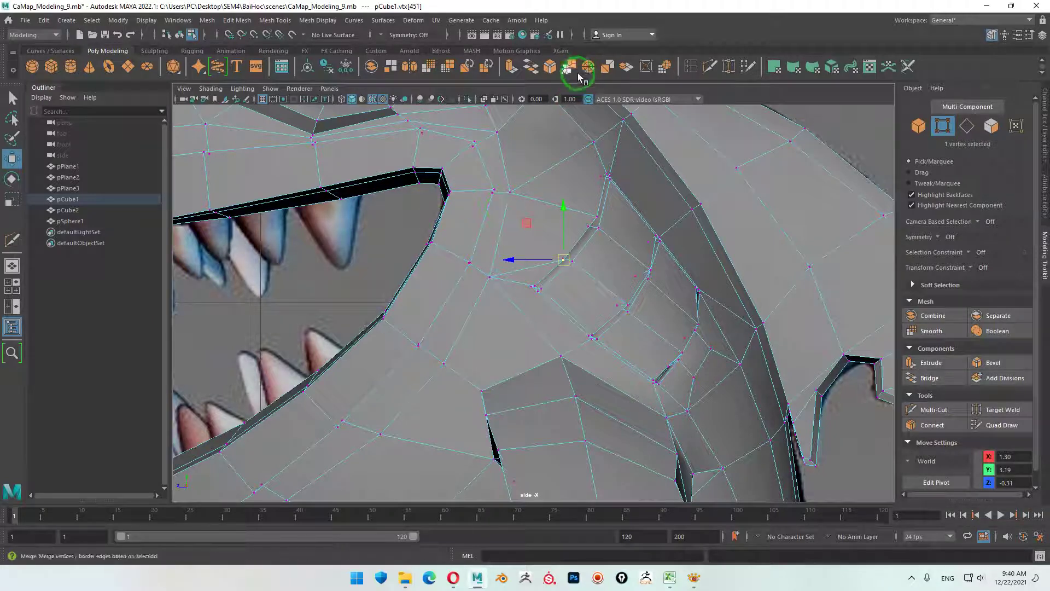
pyautogui.moveTo(528, 284); pyautogui.dragTo(535, 275, button='middle')
pyautogui.click(535, 276)
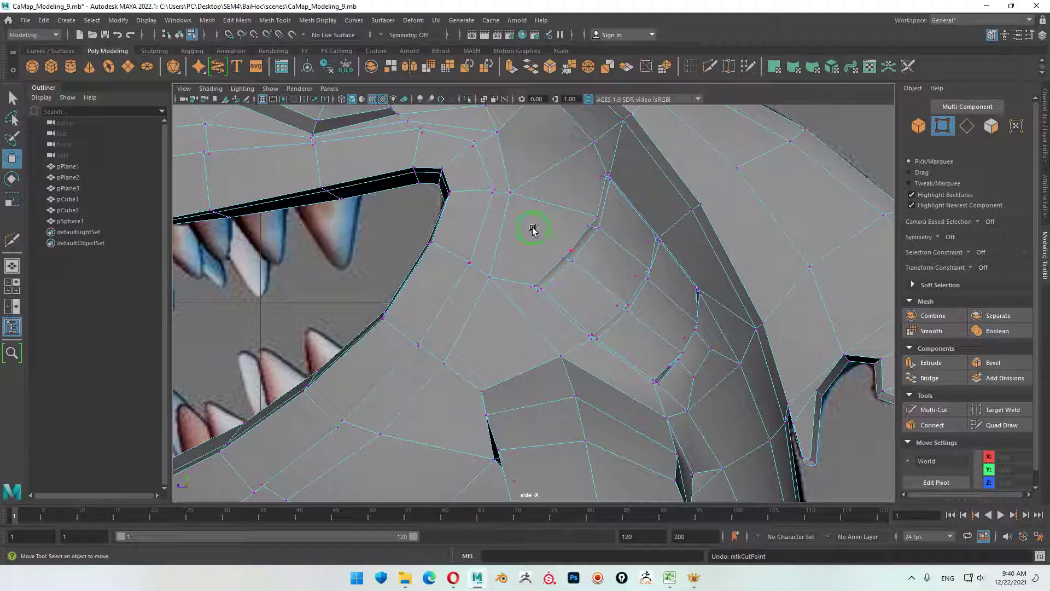
# - Insert an edge loop behind the mouth corner and slide it slightly along the cheek
pyautogui.click(685, 74)
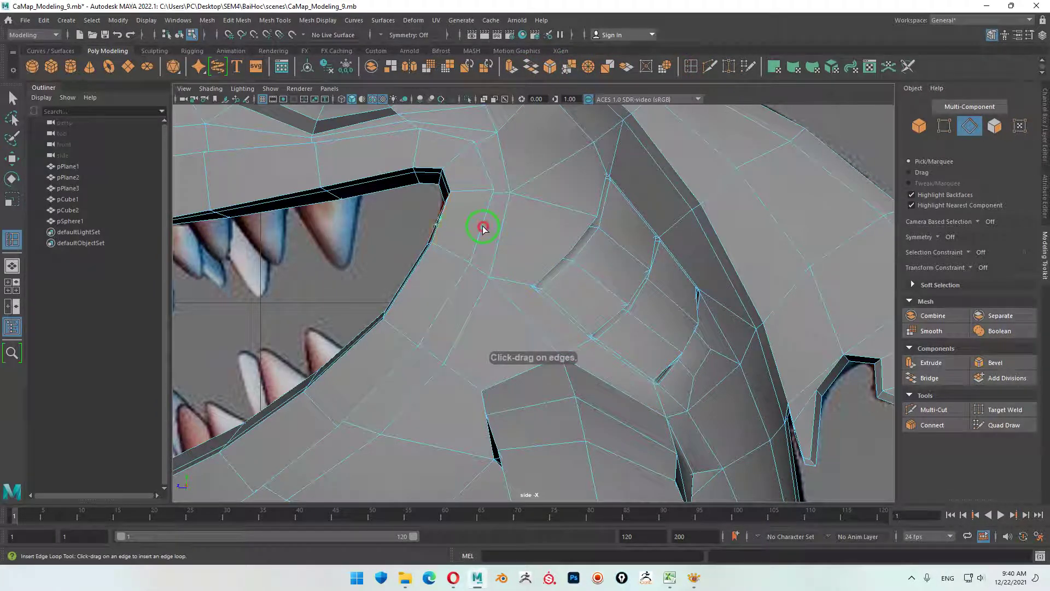
pyautogui.moveTo(482, 228); pyautogui.dragTo(488, 246)
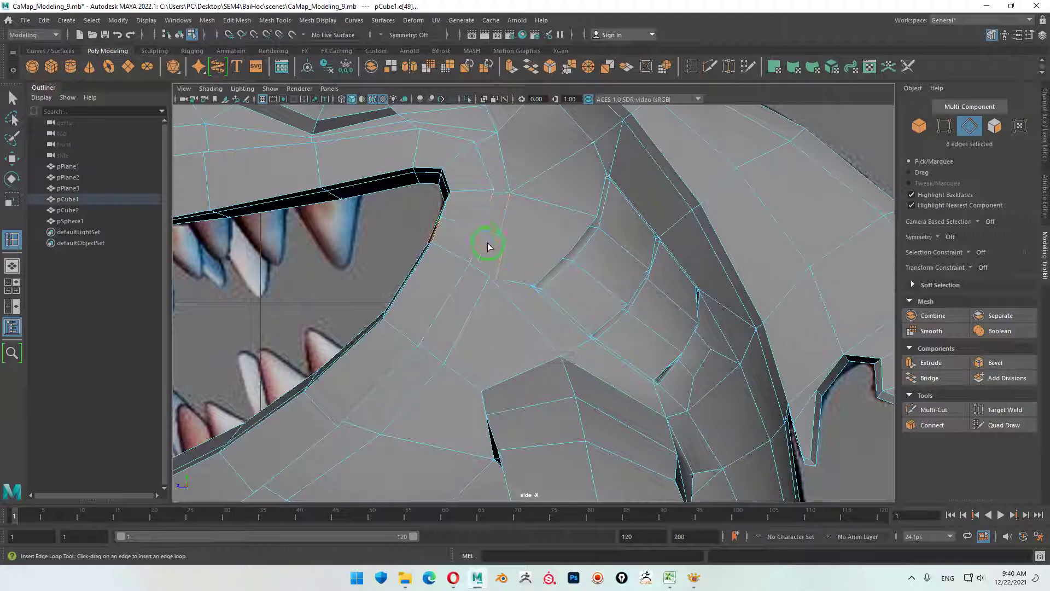
pyautogui.press('w')
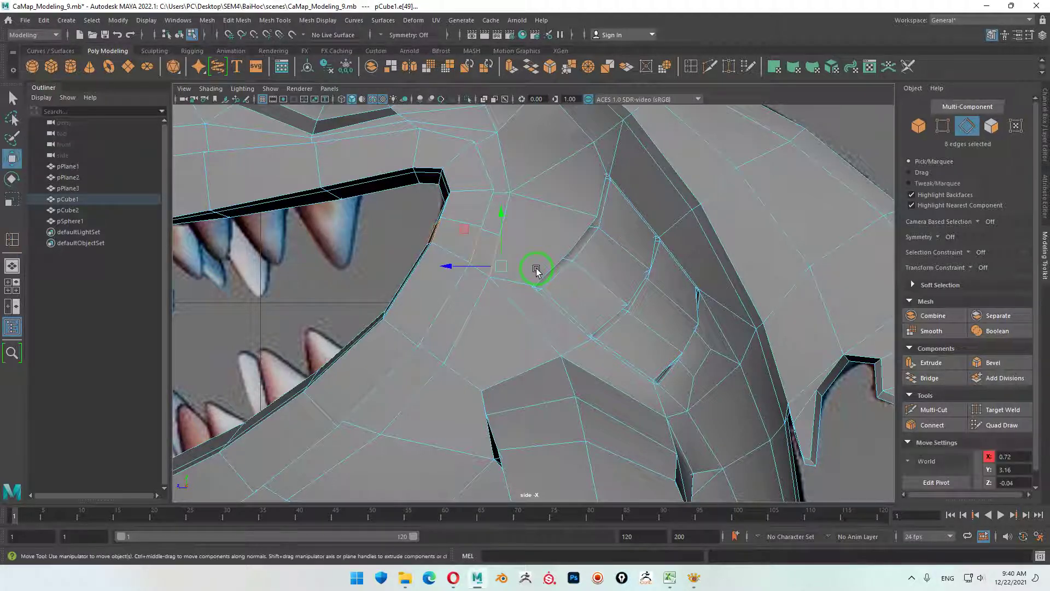
pyautogui.hotkey('ctrl', 'z')
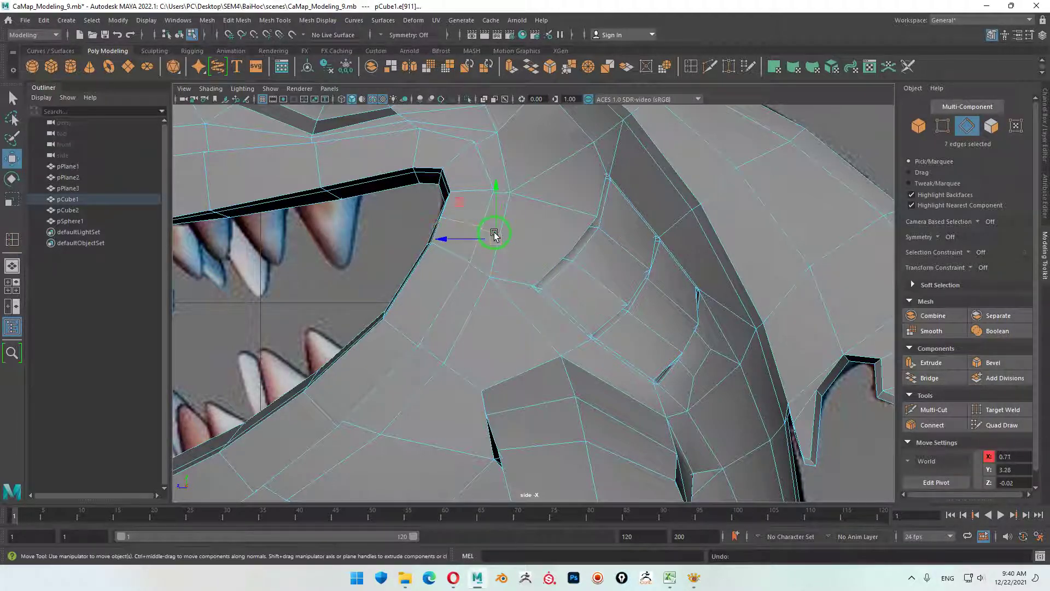
pyautogui.moveTo(447, 239); pyautogui.dragTo(451, 239)
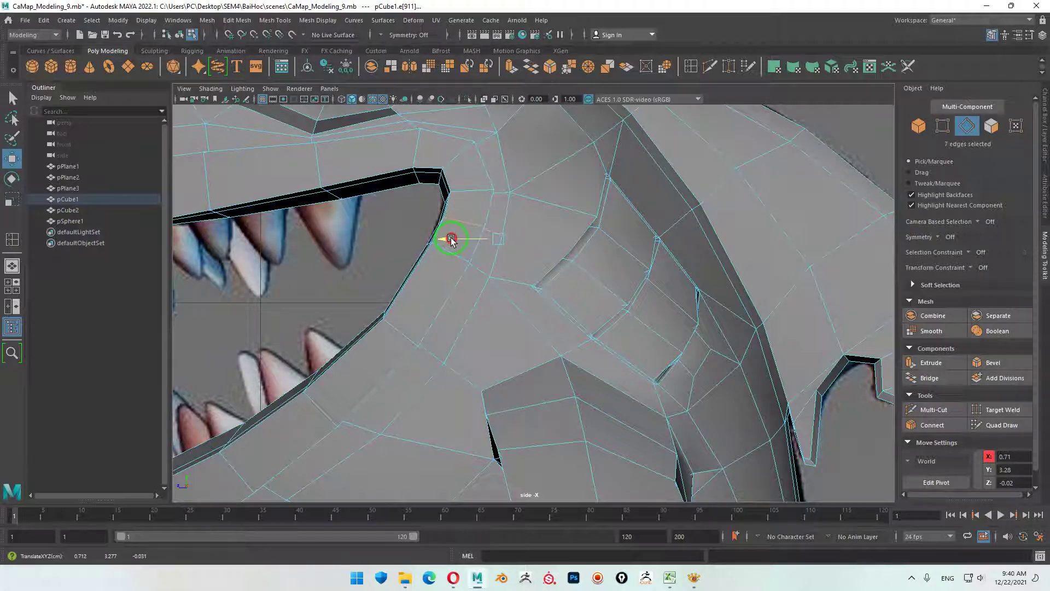
pyautogui.keyDown('alt'); pyautogui.moveTo(544, 261); pyautogui.dragTo(541, 262); pyautogui.keyUp('alt')
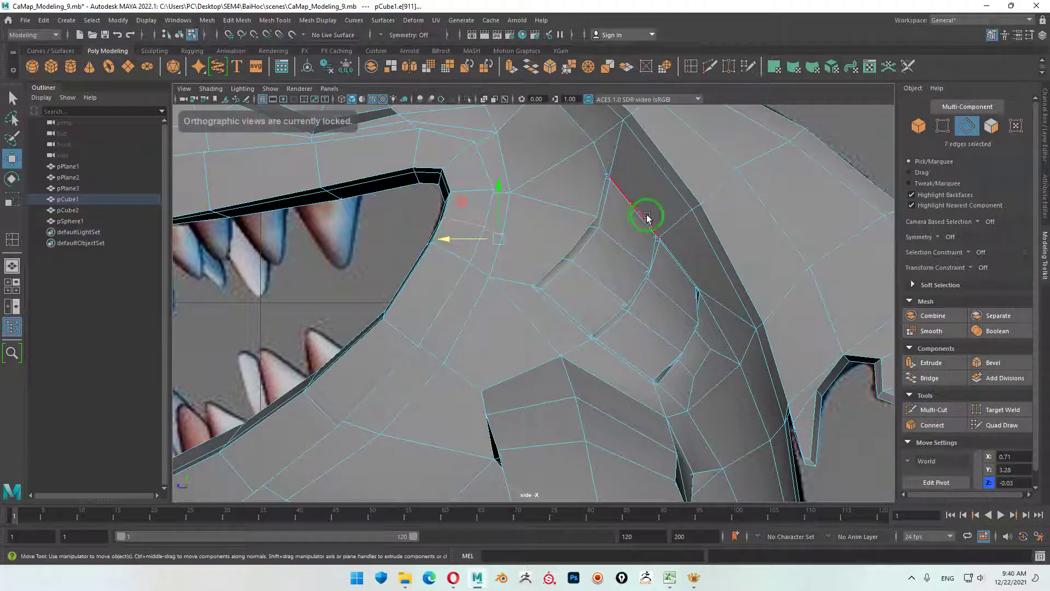
# - In perspective, Multi-Cut a new edge from behind the mouth to the gill crease
pyautogui.press('space')
pyautogui.press('space')
pyautogui.keyDown('alt'); pyautogui.moveTo(471, 298); pyautogui.dragTo(486, 304); pyautogui.keyUp('alt')
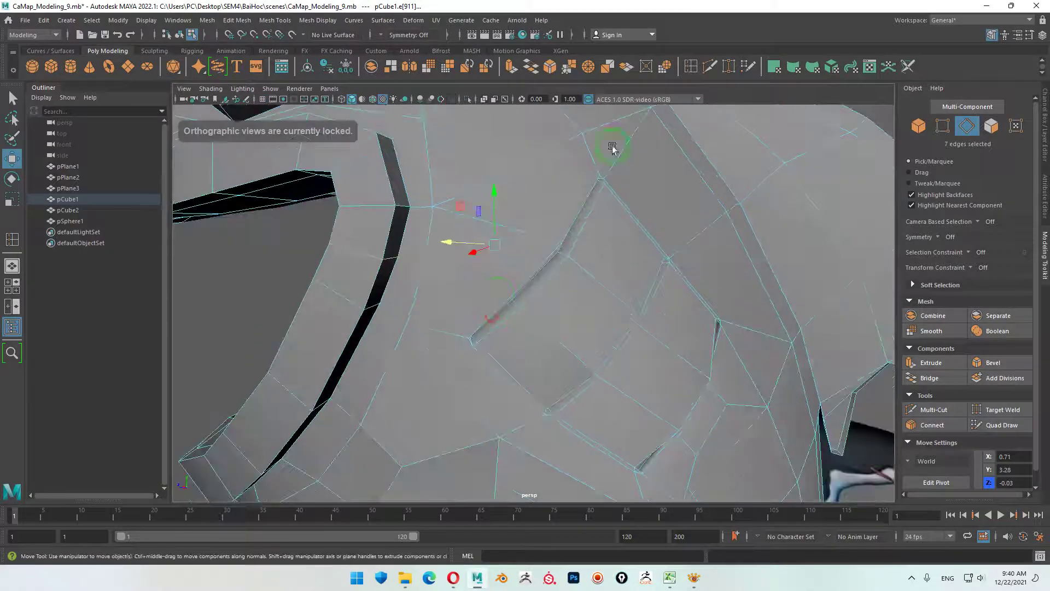
pyautogui.click(702, 75)
pyautogui.click(435, 263)
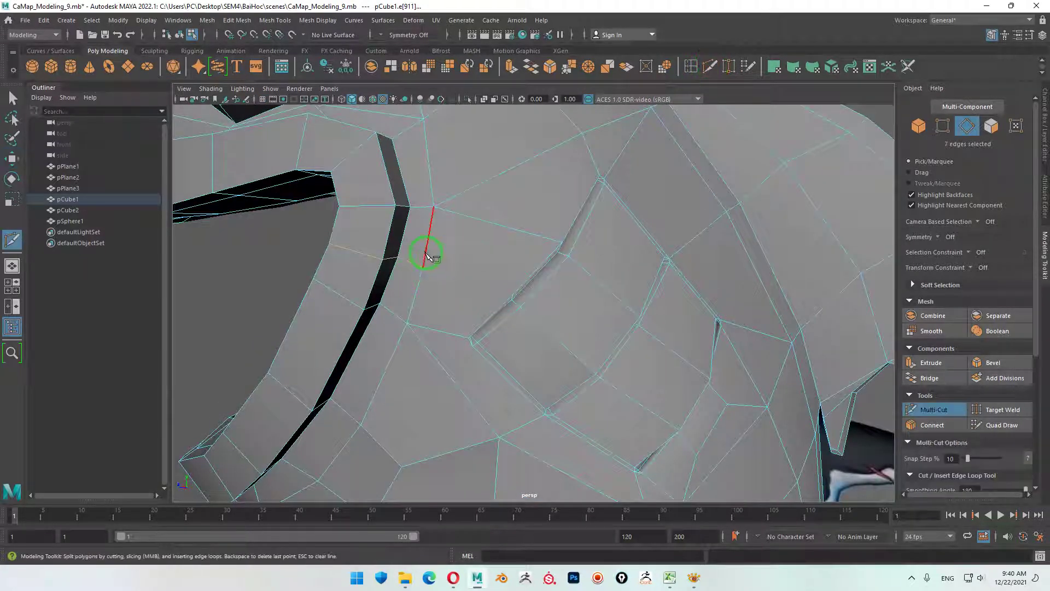
pyautogui.click(424, 264)
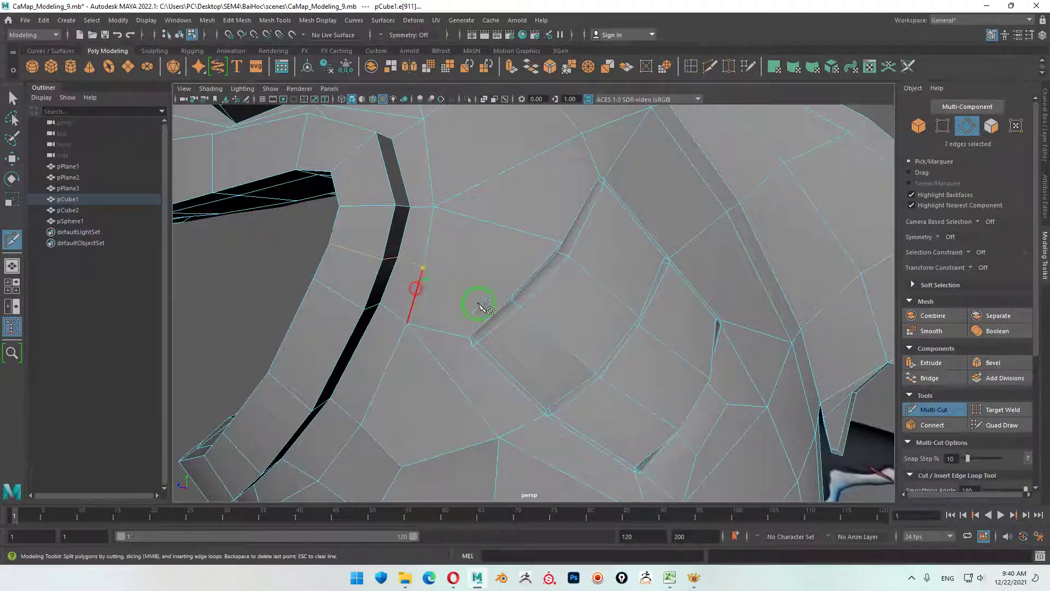
pyautogui.click(513, 294)
pyautogui.press('Return')
# - Orbit and zoom around the head to inspect the new cheek edges, returning to object selection
pyautogui.scroll(-5, 504, 309)
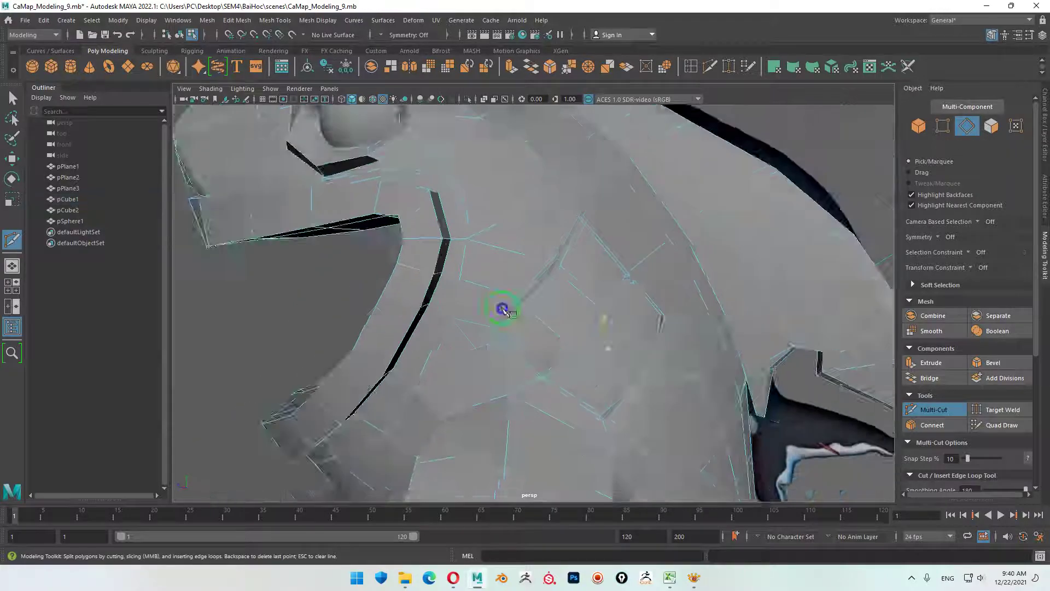
pyautogui.moveTo(504, 307)
pyautogui.keyDown('alt'); pyautogui.mouseDown()
pyautogui.moveTo(563, 366)
pyautogui.moveTo(592, 368)
pyautogui.mouseUp(); pyautogui.keyUp('alt')
pyautogui.press('w')
pyautogui.keyDown('alt'); pyautogui.moveTo(574, 371); pyautogui.dragTo(497, 328, button='right'); pyautogui.keyUp('alt')
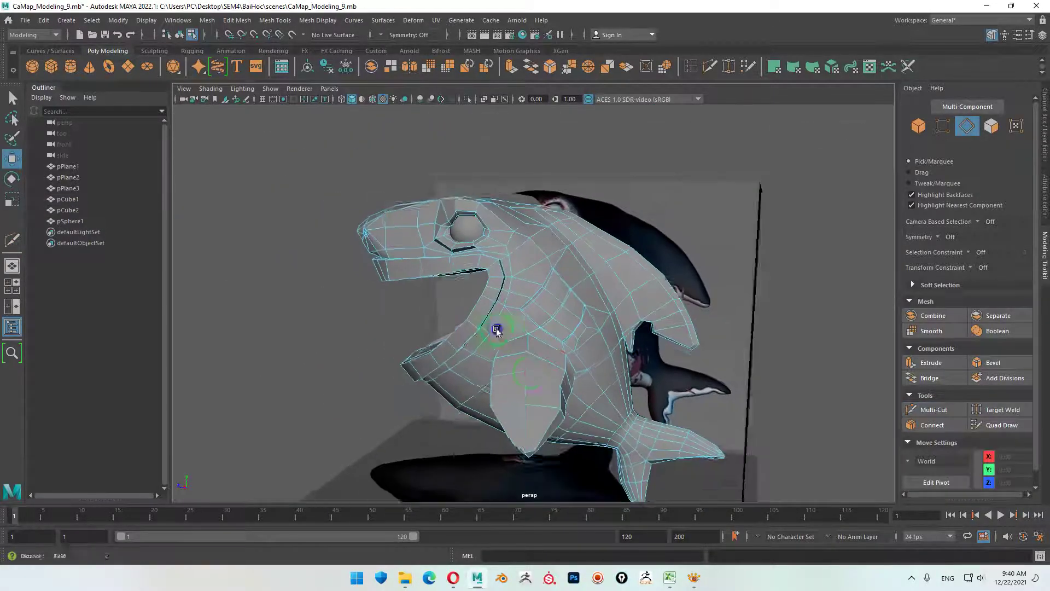
pyautogui.keyDown('alt'); pyautogui.moveTo(497, 328); pyautogui.dragTo(567, 370); pyautogui.keyUp('alt')
pyautogui.keyDown('alt'); pyautogui.moveTo(568, 370); pyautogui.dragTo(779, 411, button='right'); pyautogui.keyUp('alt')
pyautogui.moveTo(779, 411)
pyautogui.keyDown('alt'); pyautogui.mouseDown()
pyautogui.moveTo(575, 358)
pyautogui.moveTo(500, 321)
pyautogui.moveTo(447, 231)
pyautogui.mouseUp(); pyautogui.keyUp('alt')
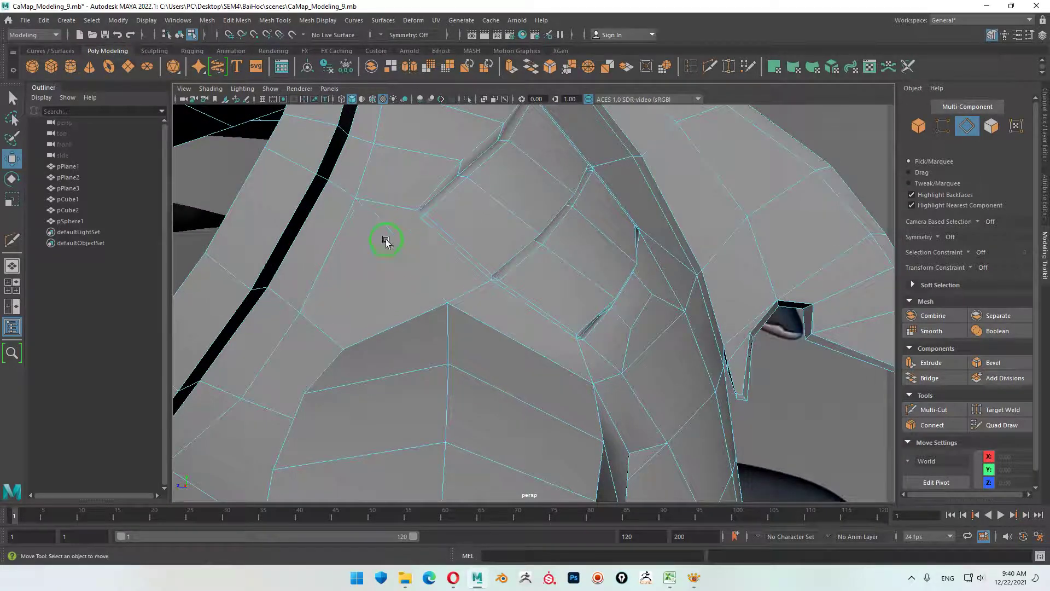
pyautogui.moveTo(386, 241)
pyautogui.keyDown('alt'); pyautogui.mouseDown()
pyautogui.moveTo(461, 264)
pyautogui.moveTo(441, 274)
pyautogui.moveTo(517, 268)
pyautogui.moveTo(614, 309)
pyautogui.moveTo(485, 314)
pyautogui.moveTo(593, 352)
pyautogui.moveTo(510, 358)
pyautogui.moveTo(503, 343)
pyautogui.mouseUp(); pyautogui.keyUp('alt')
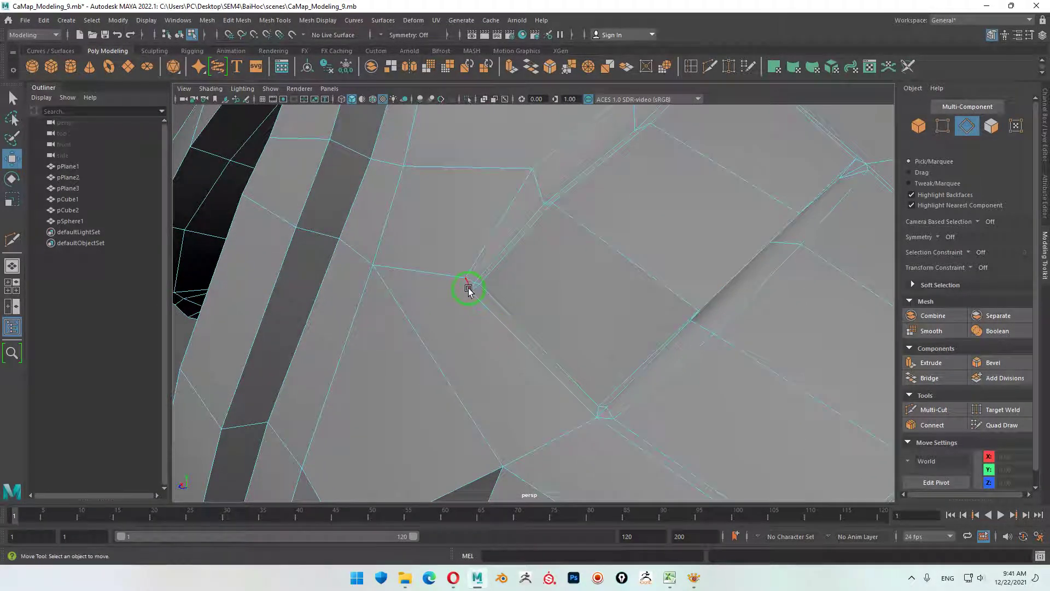
pyautogui.moveTo(464, 292)
pyautogui.keyDown('alt'); pyautogui.mouseDown(button='right')
pyautogui.moveTo(494, 319)
pyautogui.moveTo(520, 321)
pyautogui.moveTo(410, 286)
pyautogui.mouseUp(button='right'); pyautogui.keyUp('alt')
pyautogui.keyDown('alt'); pyautogui.moveTo(410, 286); pyautogui.dragTo(614, 347); pyautogui.keyUp('alt')
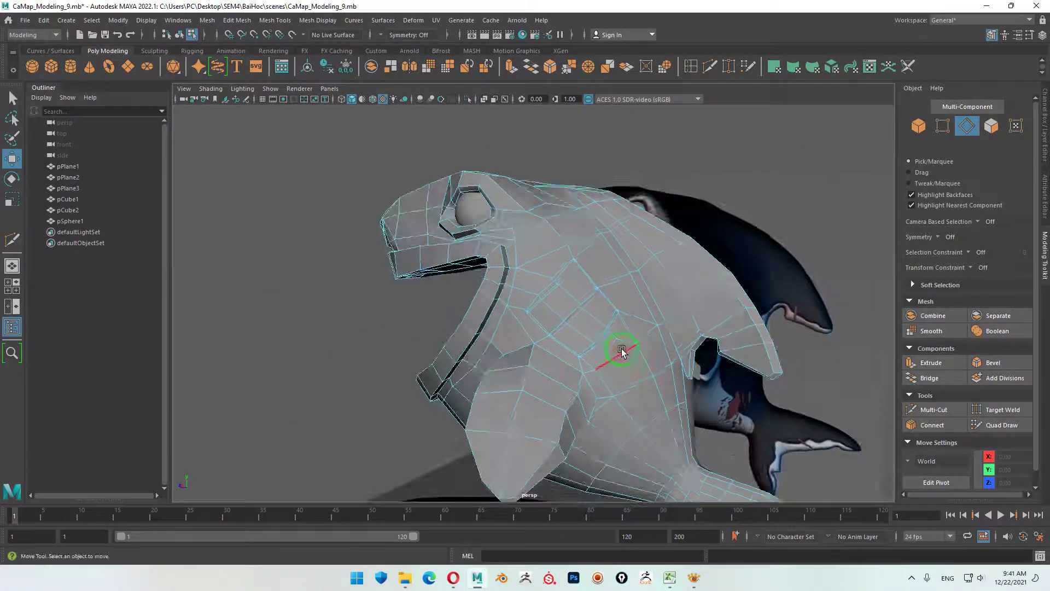
pyautogui.moveTo(598, 279); pyautogui.dragTo(597, 244, button='right')
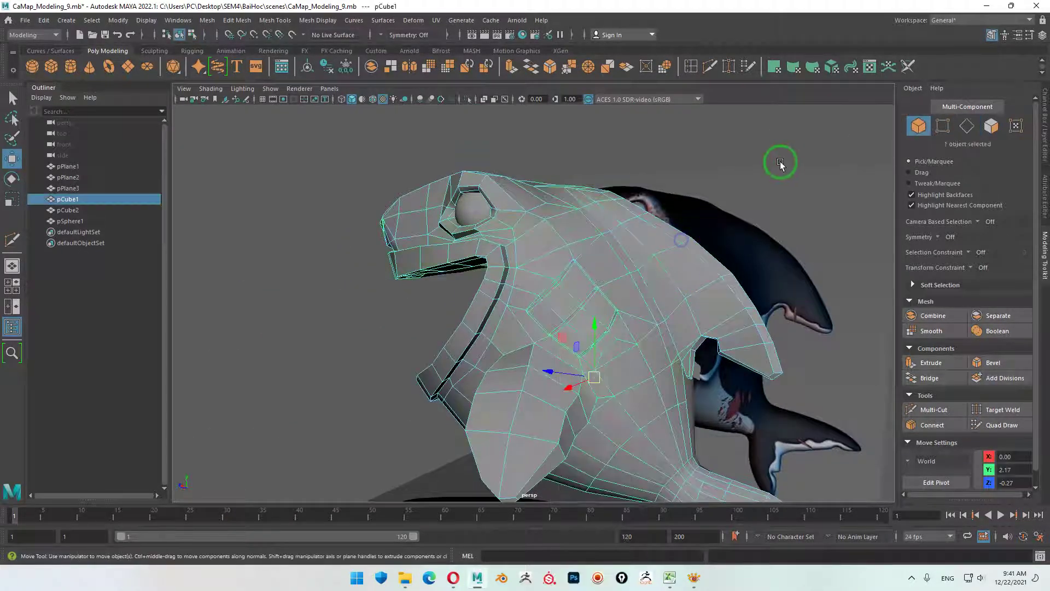
pyautogui.keyDown('alt'); pyautogui.moveTo(675, 405); pyautogui.dragTo(598, 364, button='right'); pyautogui.keyUp('alt')
pyautogui.click(588, 358)
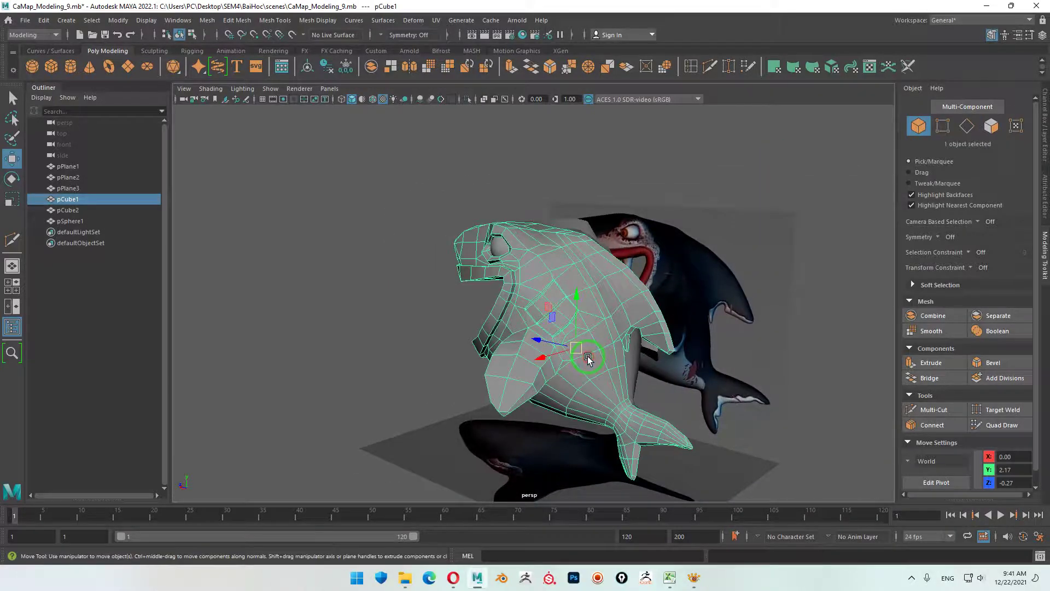
pyautogui.click(726, 156)
pyautogui.moveTo(630, 349)
pyautogui.keyDown('alt'); pyautogui.mouseDown()
pyautogui.moveTo(640, 373)
pyautogui.moveTo(661, 382)
pyautogui.moveTo(548, 413)
pyautogui.moveTo(511, 385)
pyautogui.moveTo(514, 342)
pyautogui.moveTo(466, 361)
pyautogui.moveTo(626, 372)
pyautogui.moveTo(476, 328)
pyautogui.moveTo(410, 351)
pyautogui.moveTo(535, 398)
pyautogui.moveTo(602, 351)
pyautogui.mouseUp(); pyautogui.keyUp('alt')
pyautogui.keyDown('alt'); pyautogui.moveTo(602, 351); pyautogui.dragTo(746, 382, button='right'); pyautogui.keyUp('alt')
pyautogui.moveTo(745, 383)
pyautogui.keyDown('alt'); pyautogui.mouseDown()
pyautogui.moveTo(498, 345)
pyautogui.moveTo(491, 297)
pyautogui.mouseUp(); pyautogui.keyUp('alt')
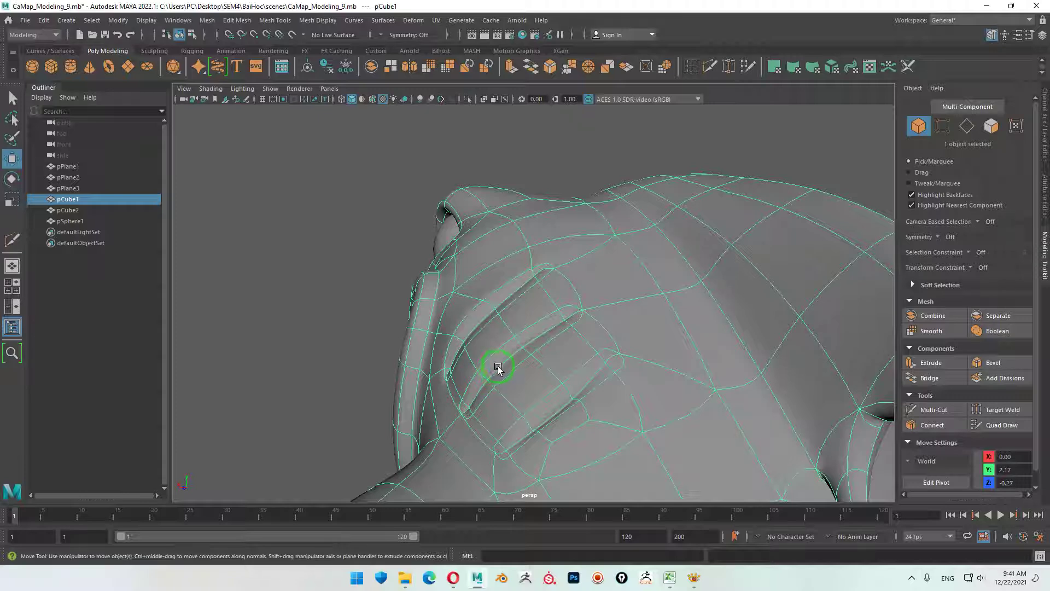
pyautogui.press('1')
pyautogui.scroll(5, 627, 384)
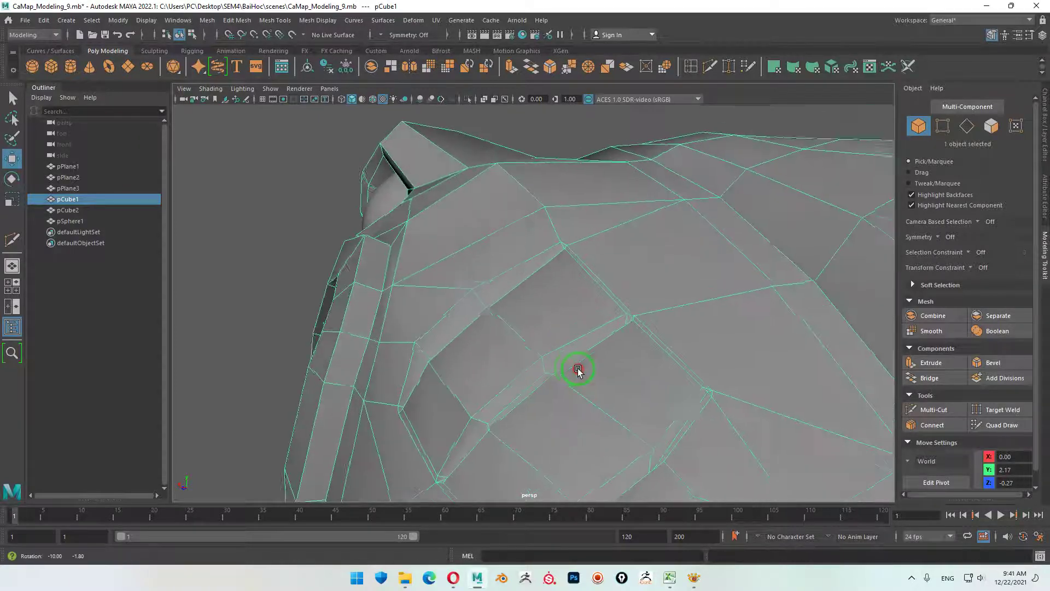
pyautogui.moveTo(582, 281); pyautogui.dragTo(584, 302, button='right')
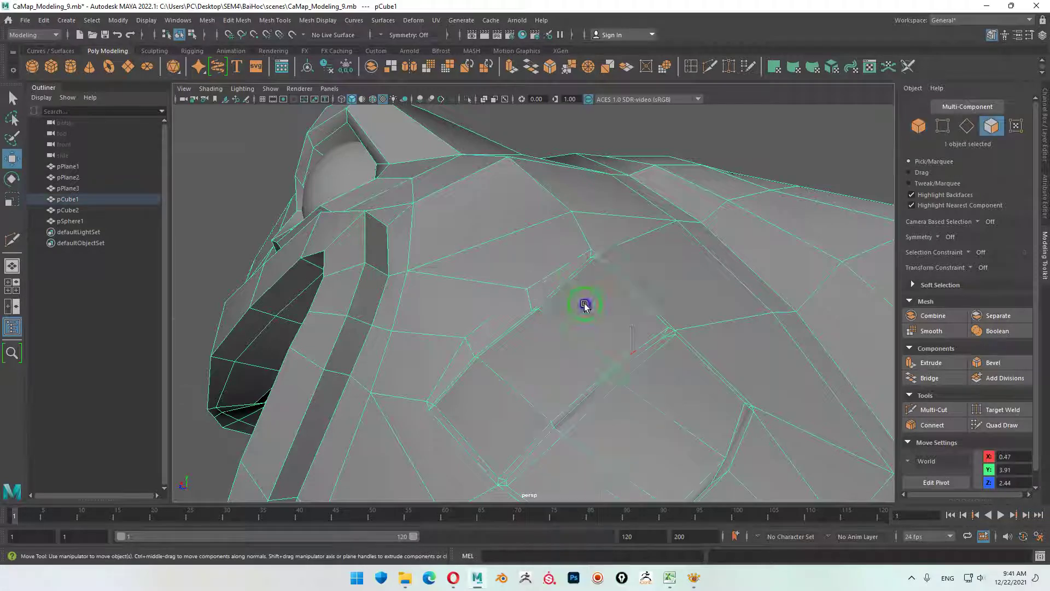
# - Inspect the three-face gill strip, then clean up the object with Edit > Delete by Type
pyautogui.click(563, 276)
pyautogui.keyDown('shift'); pyautogui.click(476, 345); pyautogui.keyUp('shift')
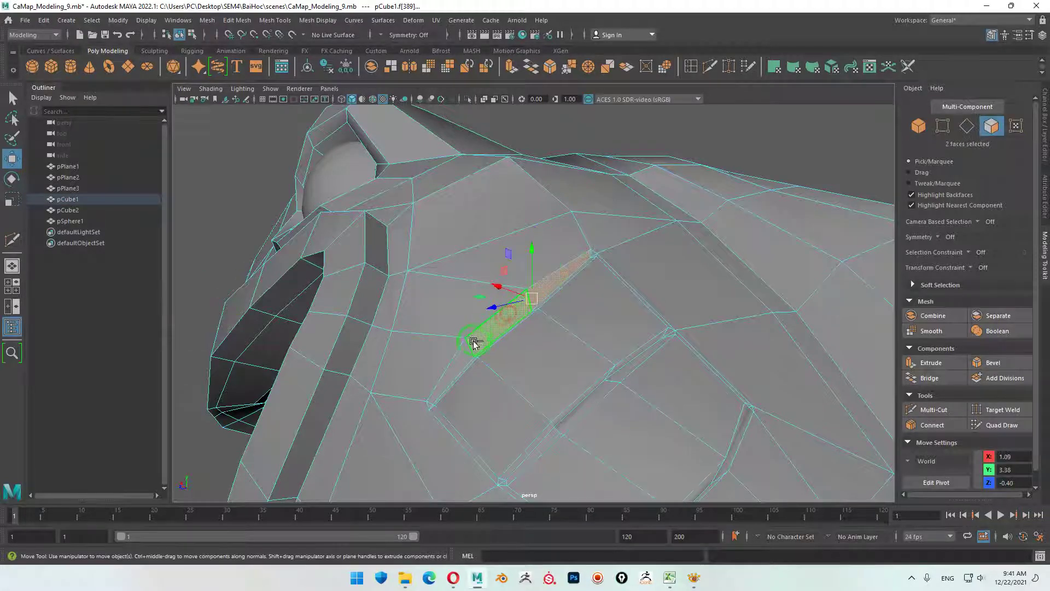
pyautogui.moveTo(470, 401)
pyautogui.keyDown('alt'); pyautogui.mouseDown()
pyautogui.moveTo(441, 392)
pyautogui.moveTo(518, 401)
pyautogui.moveTo(522, 368)
pyautogui.moveTo(516, 374)
pyautogui.mouseUp(); pyautogui.keyUp('alt')
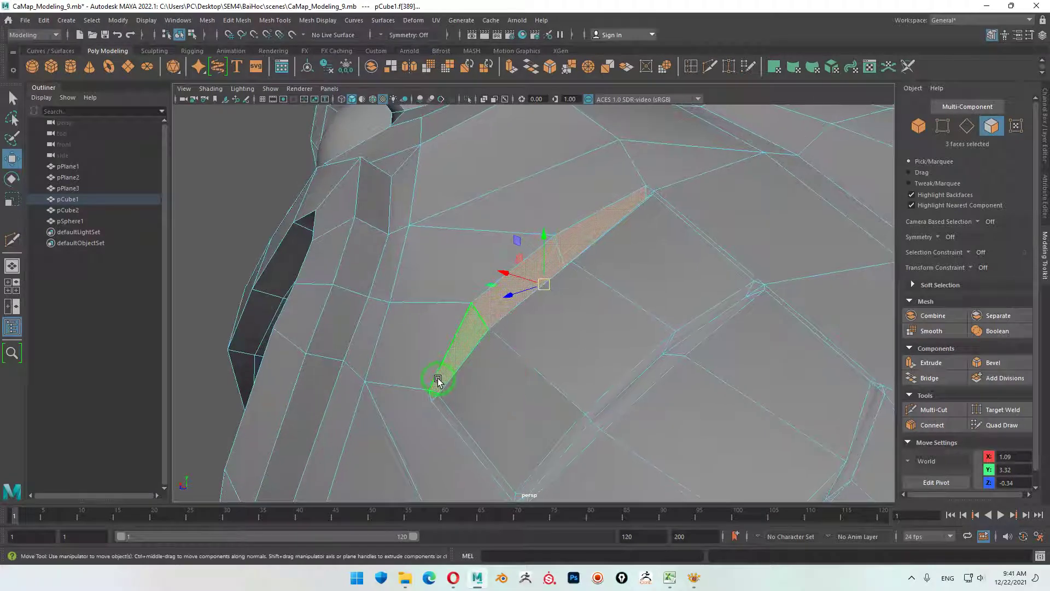
pyautogui.keyDown('alt'); pyautogui.moveTo(567, 300); pyautogui.dragTo(581, 298); pyautogui.keyUp('alt')
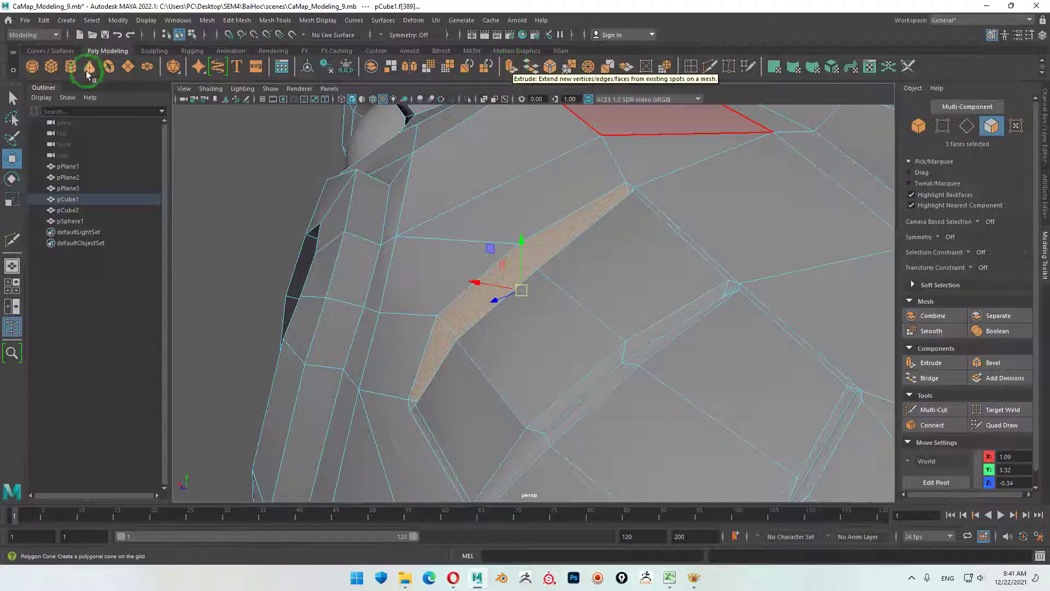
pyautogui.moveTo(234, 198); pyautogui.dragTo(277, 169, button='right')
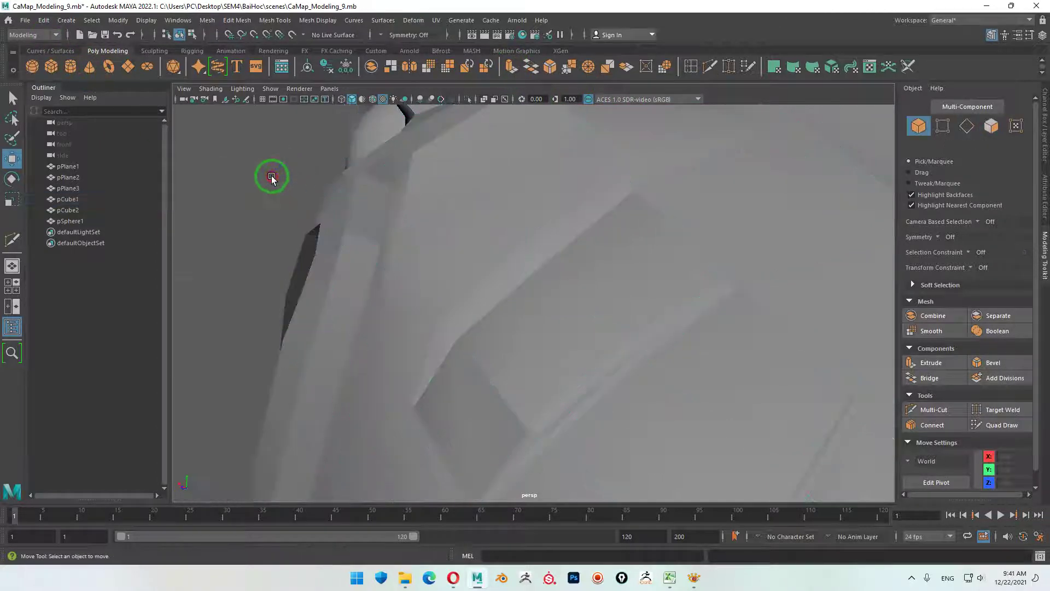
pyautogui.click(44, 21)
pyautogui.moveTo(76, 162)
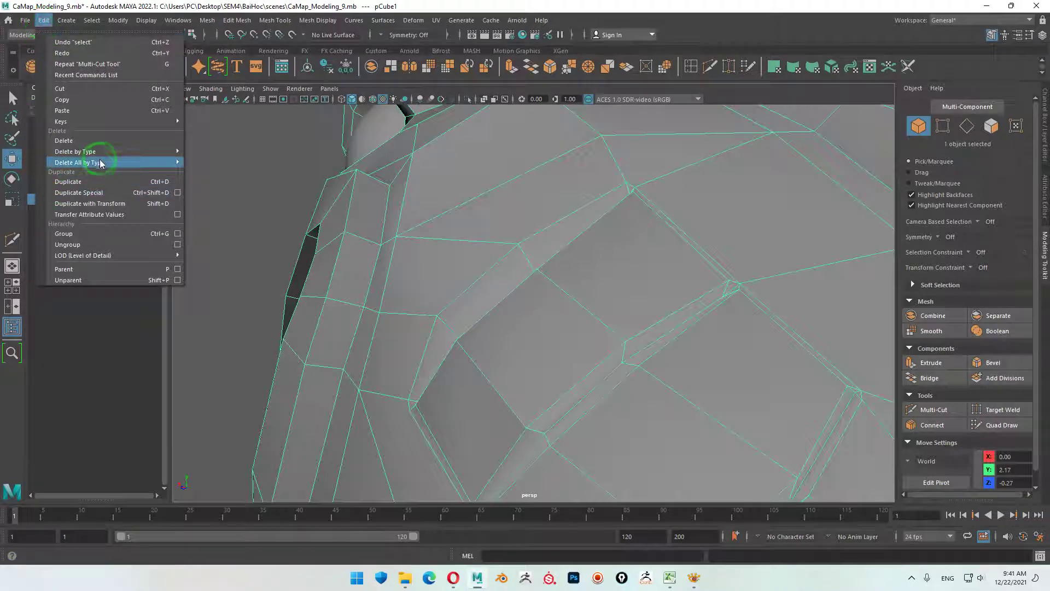
pyautogui.click(201, 159)
# - Save the scene as CaMap_Modeling_10.mb
pyautogui.click(25, 20)
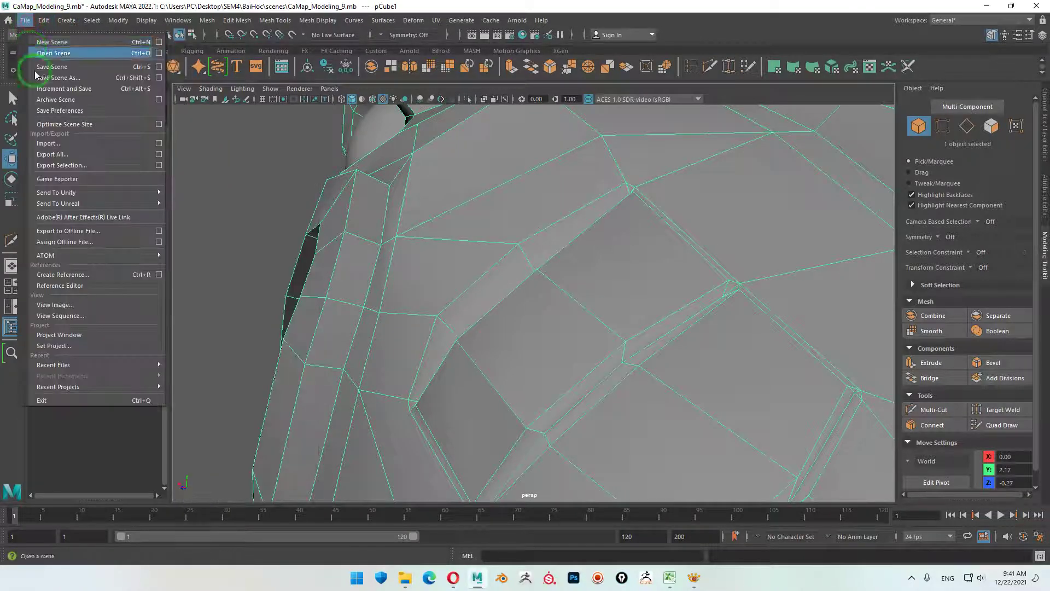
pyautogui.click(102, 83)
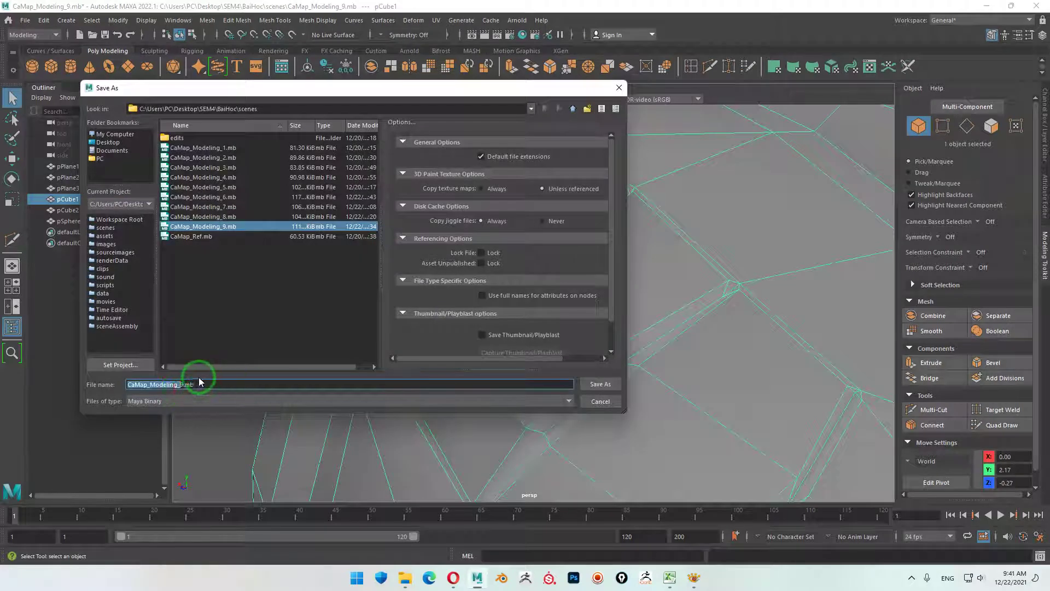
pyautogui.click(181, 384)
pyautogui.press('Delete')
pyautogui.write('1')
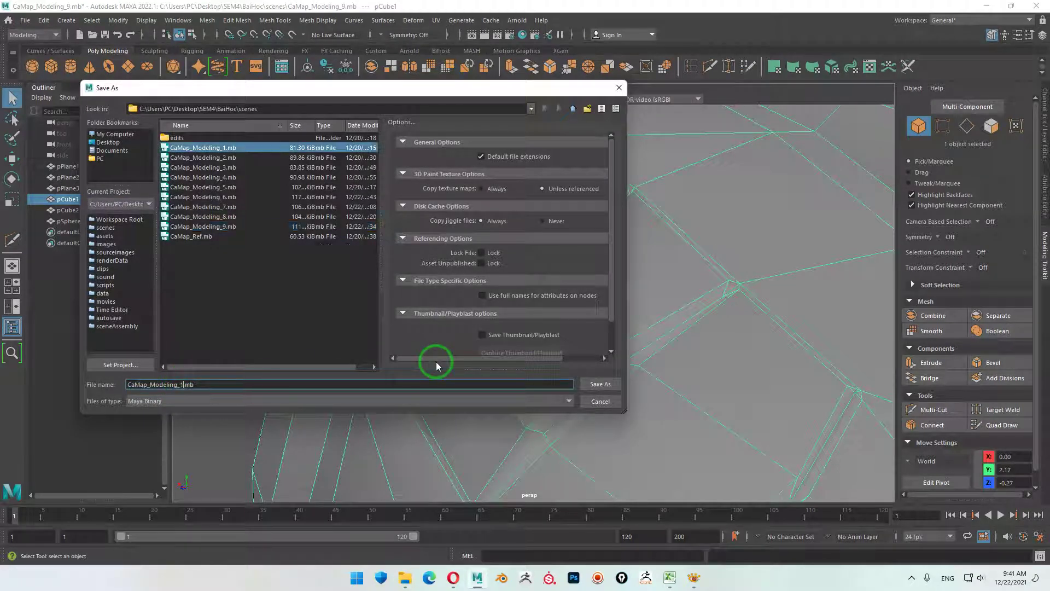
pyautogui.write('0')
pyautogui.press('Return')
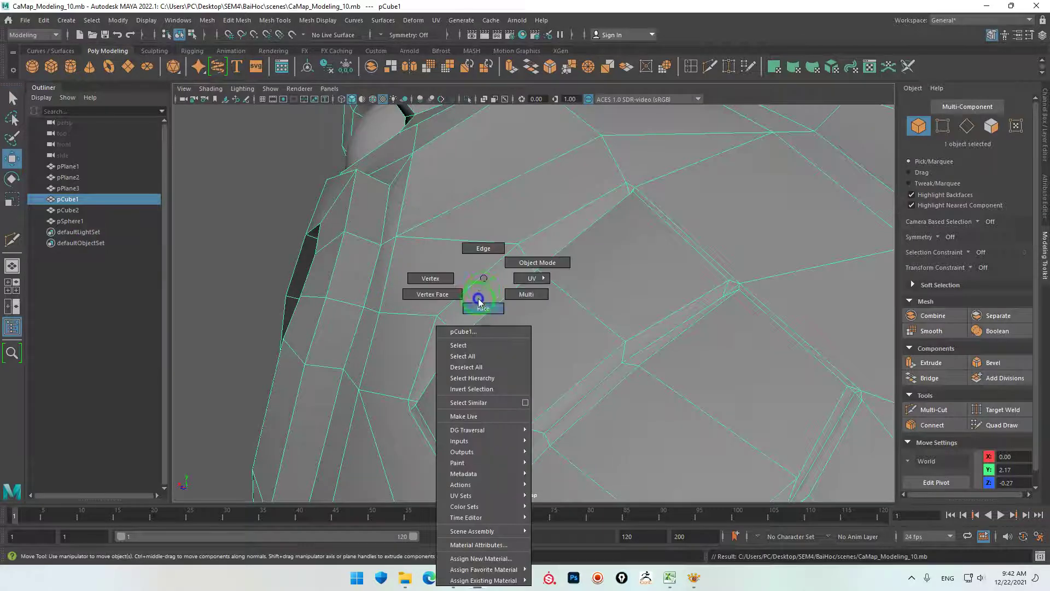
# - Extrude the three-face strip on the shark's side and scale it inward
pyautogui.moveTo(484, 291); pyautogui.dragTo(483, 322, button='right')
pyautogui.doubleClick(491, 296)
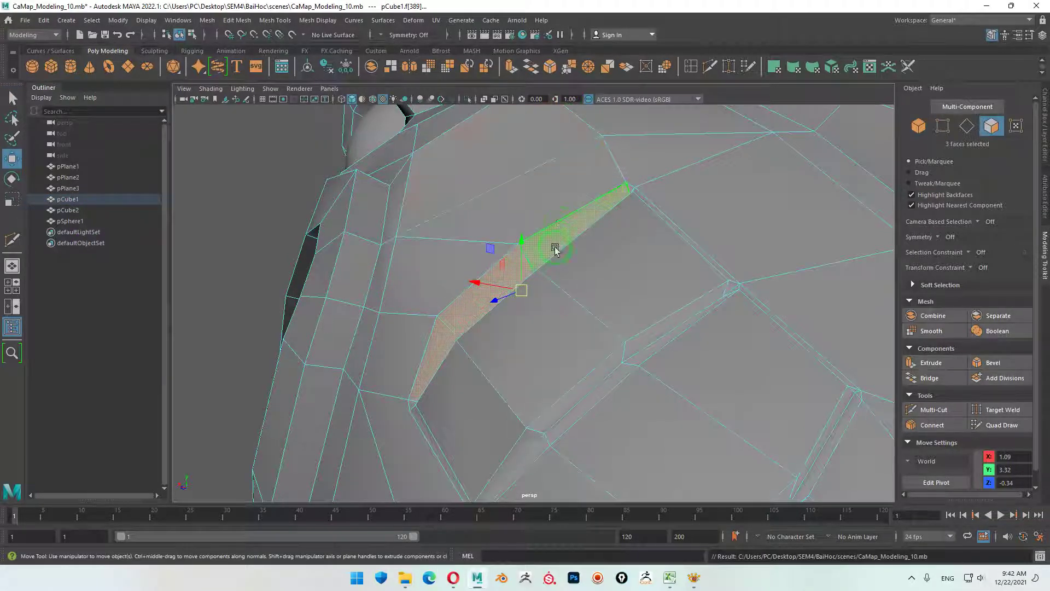
pyautogui.click(511, 69)
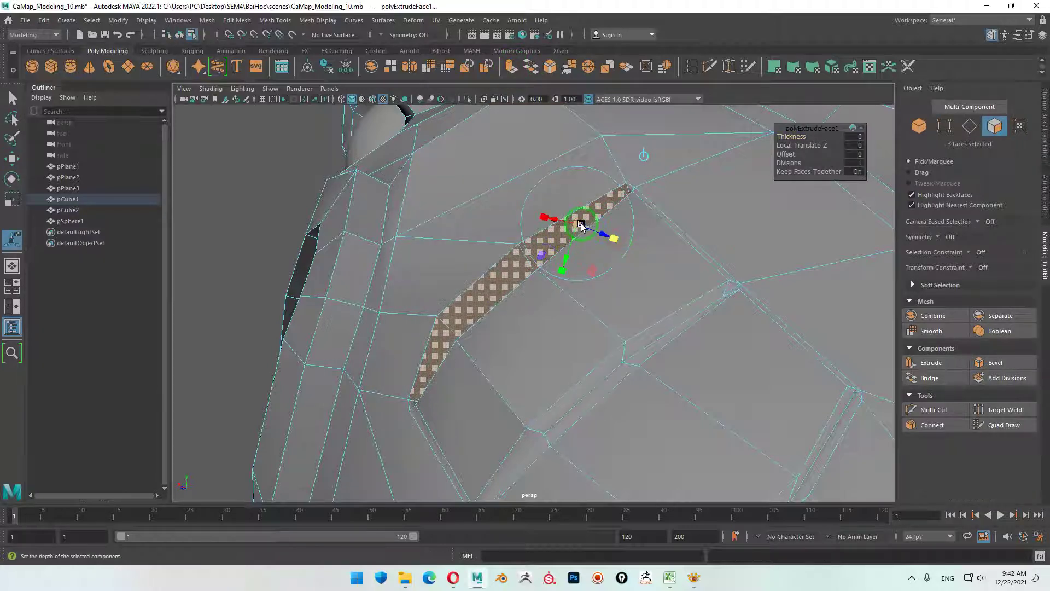
pyautogui.moveTo(582, 226); pyautogui.dragTo(578, 228)
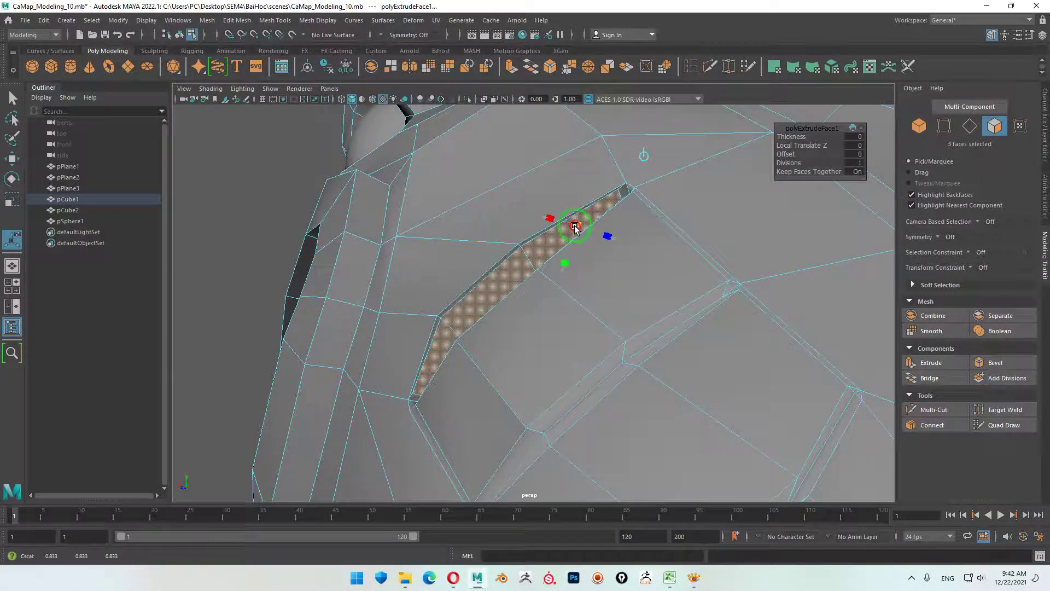
pyautogui.moveTo(497, 328)
pyautogui.keyDown('alt'); pyautogui.mouseDown()
pyautogui.moveTo(520, 305)
pyautogui.moveTo(527, 262)
pyautogui.mouseUp(); pyautogui.keyUp('alt')
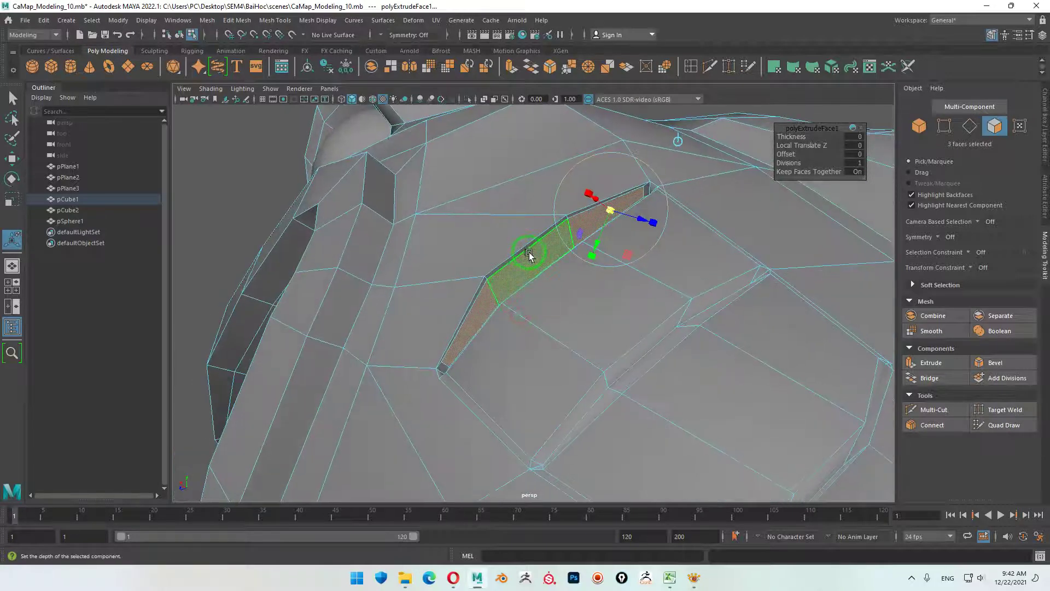
# - Slide an edge beside the new slit tighter with Slide Edge and preview it smoothed
pyautogui.rightClick(529, 254)
pyautogui.click(526, 228)
pyautogui.click(528, 250)
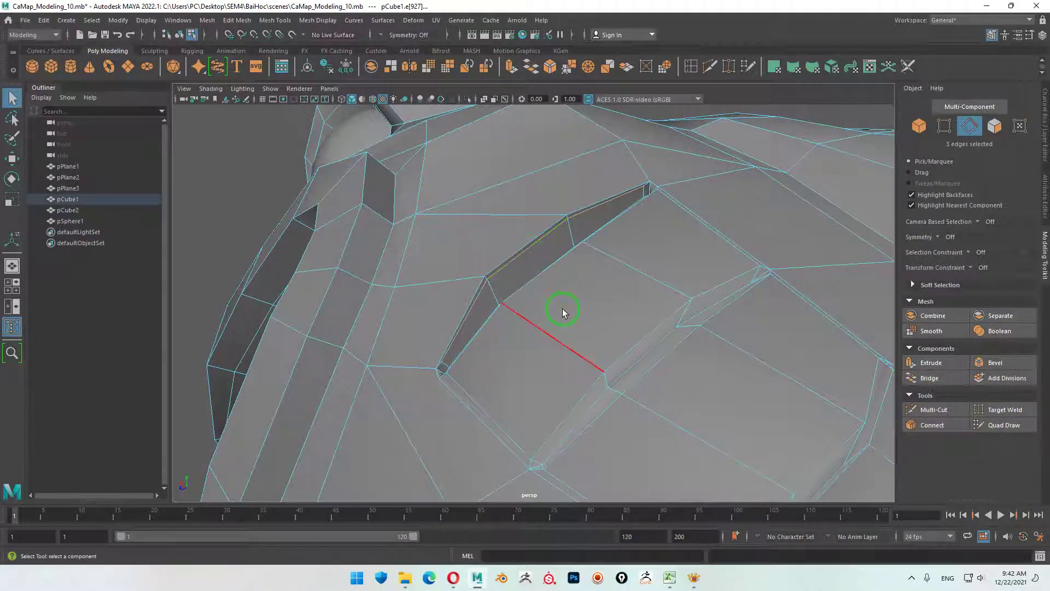
pyautogui.press('w')
pyautogui.moveTo(556, 300)
pyautogui.keyDown('alt'); pyautogui.mouseDown()
pyautogui.moveTo(532, 307)
pyautogui.moveTo(530, 326)
pyautogui.moveTo(510, 335)
pyautogui.moveTo(564, 368)
pyautogui.moveTo(430, 294)
pyautogui.mouseUp(); pyautogui.keyUp('alt')
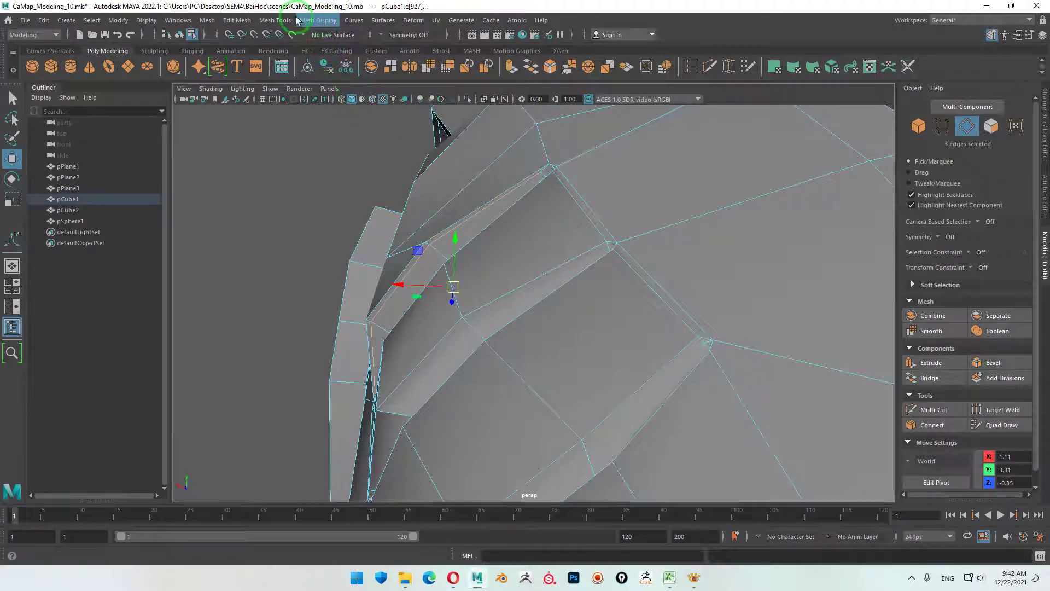
pyautogui.click(275, 21)
pyautogui.click(295, 194)
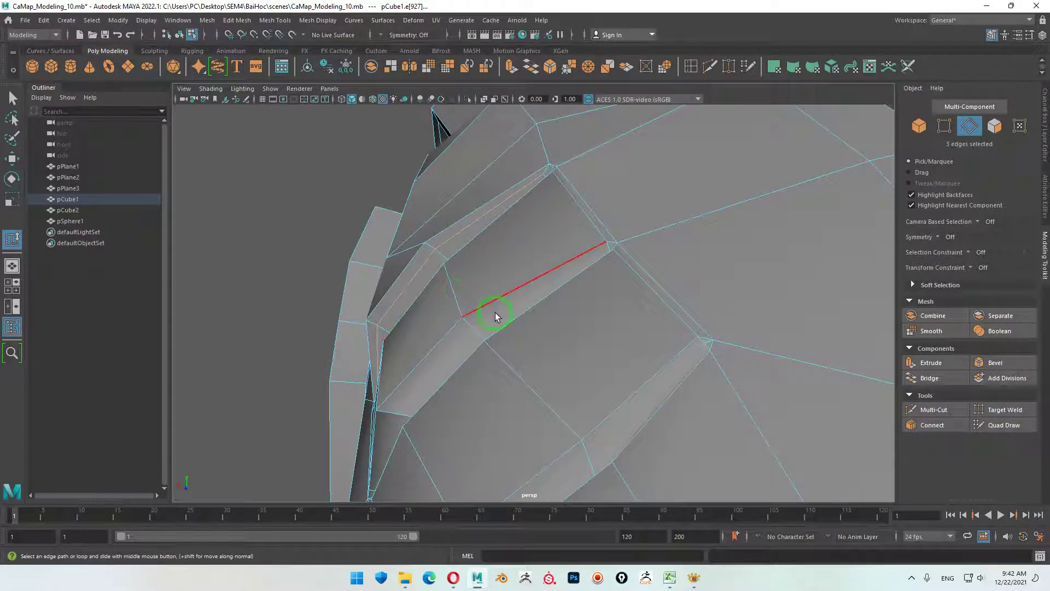
pyautogui.press('3')
pyautogui.scroll(-5, 587, 312)
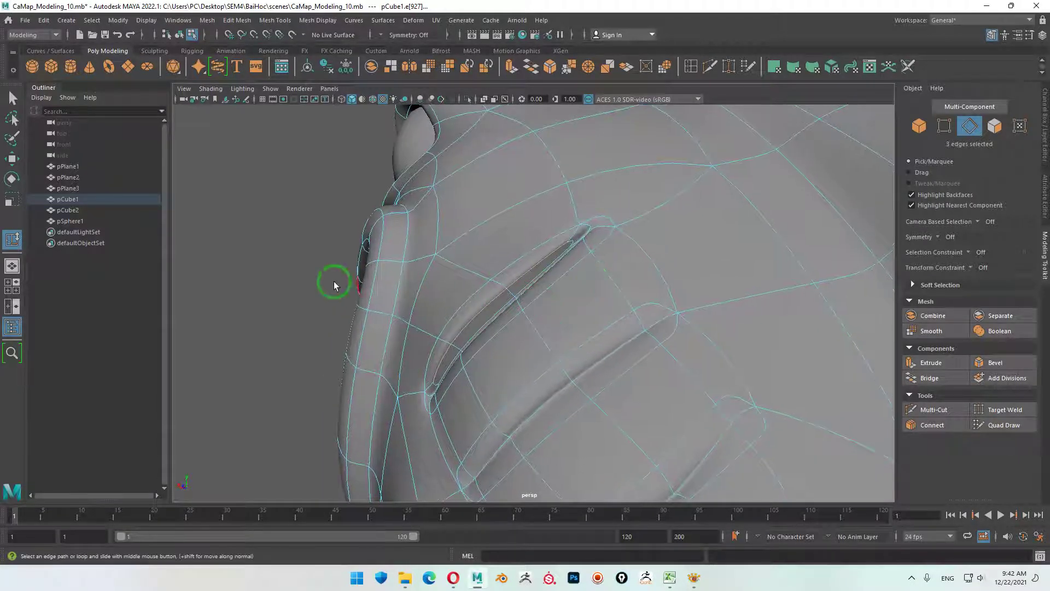
pyautogui.moveTo(300, 290); pyautogui.dragTo(297, 265, button='right')
pyautogui.moveTo(595, 374)
pyautogui.keyDown('alt'); pyautogui.mouseDown()
pyautogui.moveTo(497, 339)
pyautogui.moveTo(541, 317)
pyautogui.moveTo(609, 330)
pyautogui.moveTo(540, 368)
pyautogui.moveTo(523, 342)
pyautogui.moveTo(558, 330)
pyautogui.moveTo(558, 359)
pyautogui.moveTo(523, 356)
pyautogui.moveTo(541, 342)
pyautogui.mouseUp(); pyautogui.keyUp('alt')
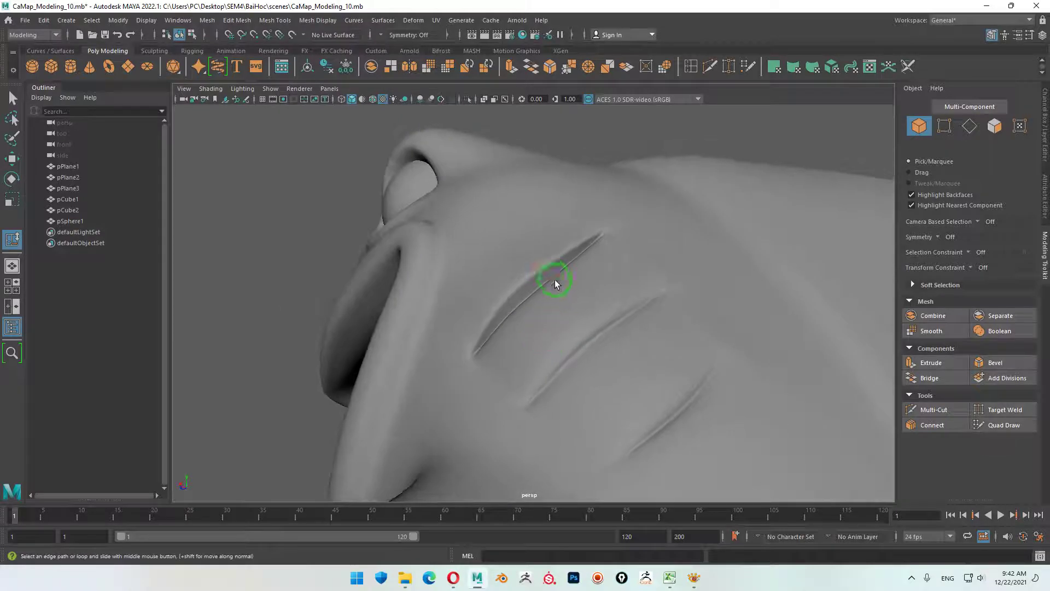
pyautogui.moveTo(554, 283)
pyautogui.keyDown('alt'); pyautogui.mouseDown()
pyautogui.moveTo(562, 347)
pyautogui.moveTo(536, 352)
pyautogui.moveTo(605, 335)
pyautogui.moveTo(614, 345)
pyautogui.moveTo(537, 318)
pyautogui.mouseUp(); pyautogui.keyUp('alt')
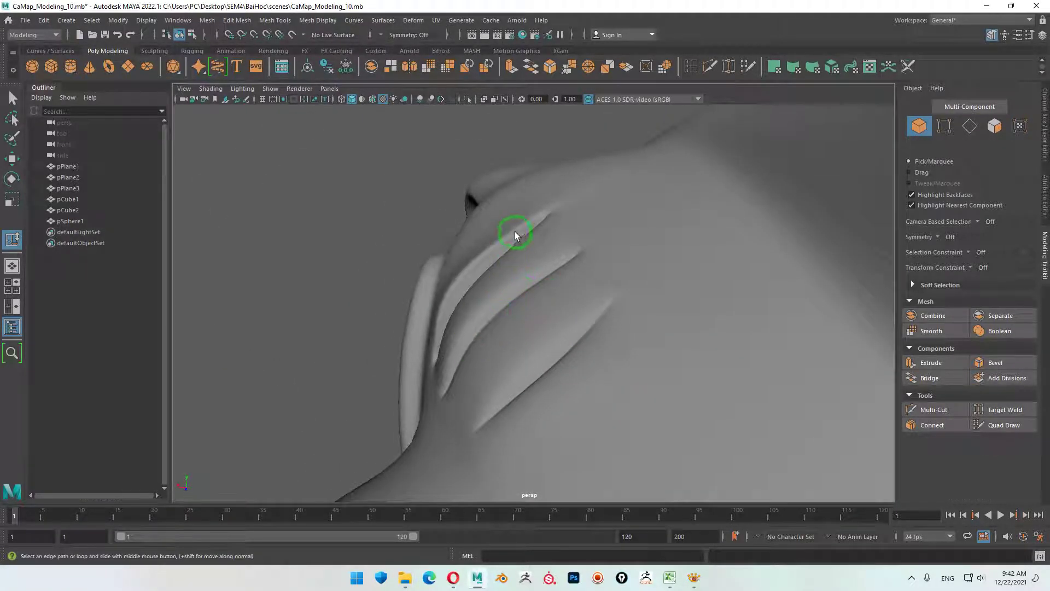
pyautogui.moveTo(464, 263)
pyautogui.keyDown('alt'); pyautogui.mouseDown()
pyautogui.moveTo(536, 230)
pyautogui.moveTo(525, 258)
pyautogui.moveTo(543, 252)
pyautogui.moveTo(616, 279)
pyautogui.moveTo(602, 304)
pyautogui.moveTo(633, 368)
pyautogui.moveTo(569, 352)
pyautogui.mouseUp(); pyautogui.keyUp('alt')
pyautogui.scroll(3, 569, 352)
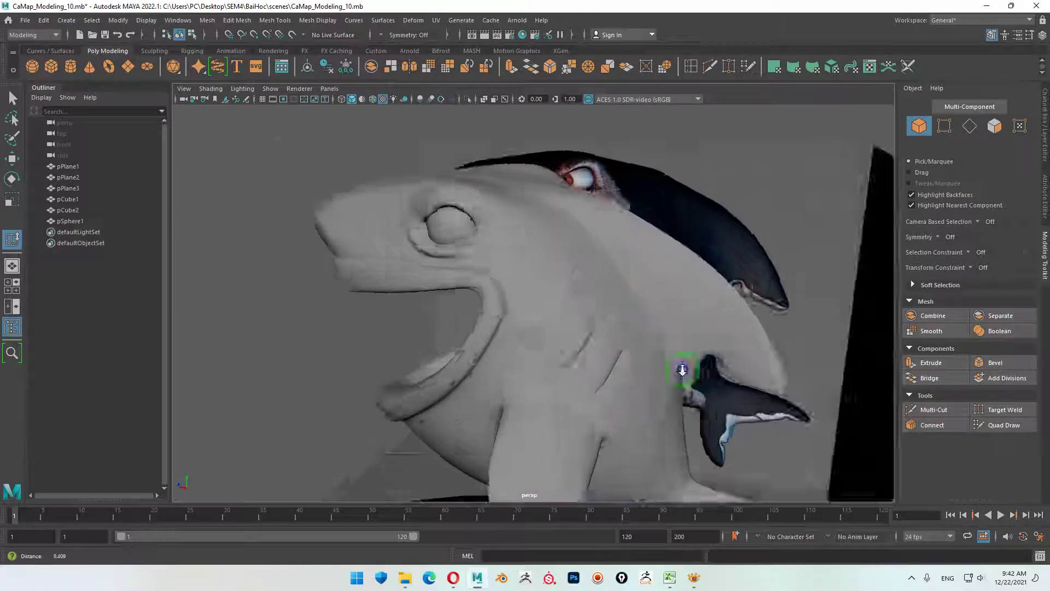
pyautogui.scroll(3, 565, 399)
pyautogui.scroll(2, 550, 363)
pyautogui.keyDown('alt'); pyautogui.moveTo(551, 363); pyautogui.dragTo(543, 363, button='middle'); pyautogui.keyUp('alt')
pyautogui.moveTo(543, 364)
pyautogui.keyDown('alt'); pyautogui.mouseDown()
pyautogui.moveTo(492, 403)
pyautogui.moveTo(710, 459)
pyautogui.mouseUp(); pyautogui.keyUp('alt')
pyautogui.click(518, 420)
pyautogui.moveTo(518, 420)
pyautogui.keyDown('alt'); pyautogui.mouseDown()
pyautogui.moveTo(508, 450)
pyautogui.moveTo(493, 393)
pyautogui.moveTo(504, 377)
pyautogui.moveTo(514, 404)
pyautogui.moveTo(534, 343)
pyautogui.moveTo(471, 305)
pyautogui.mouseUp(); pyautogui.keyUp('alt')
# - Shift one edge of the front gill slit sideways along X
pyautogui.moveTo(446, 305); pyautogui.dragTo(436, 235, button='right')
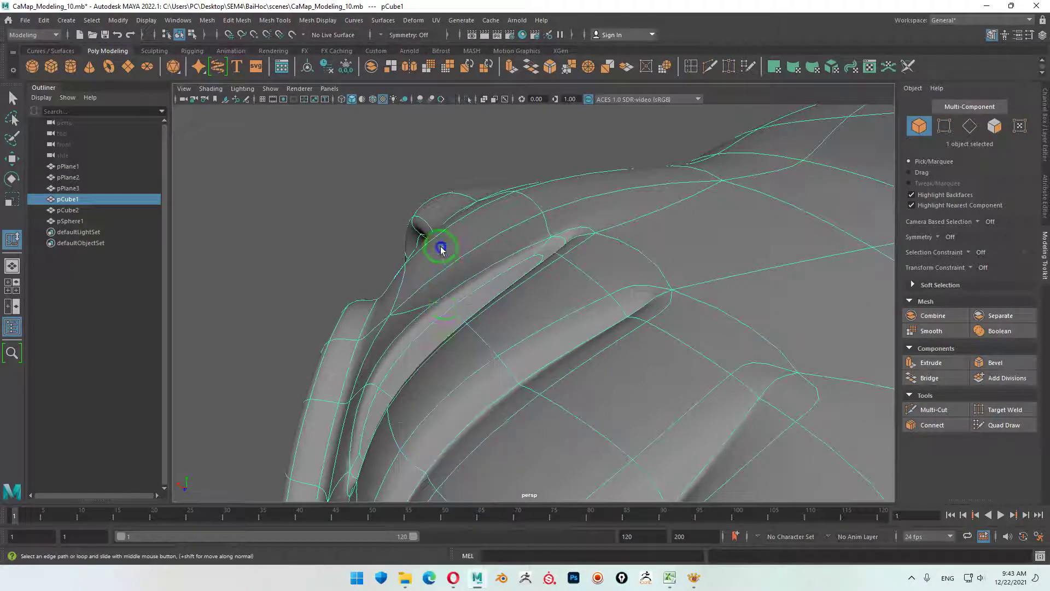
pyautogui.click(447, 305)
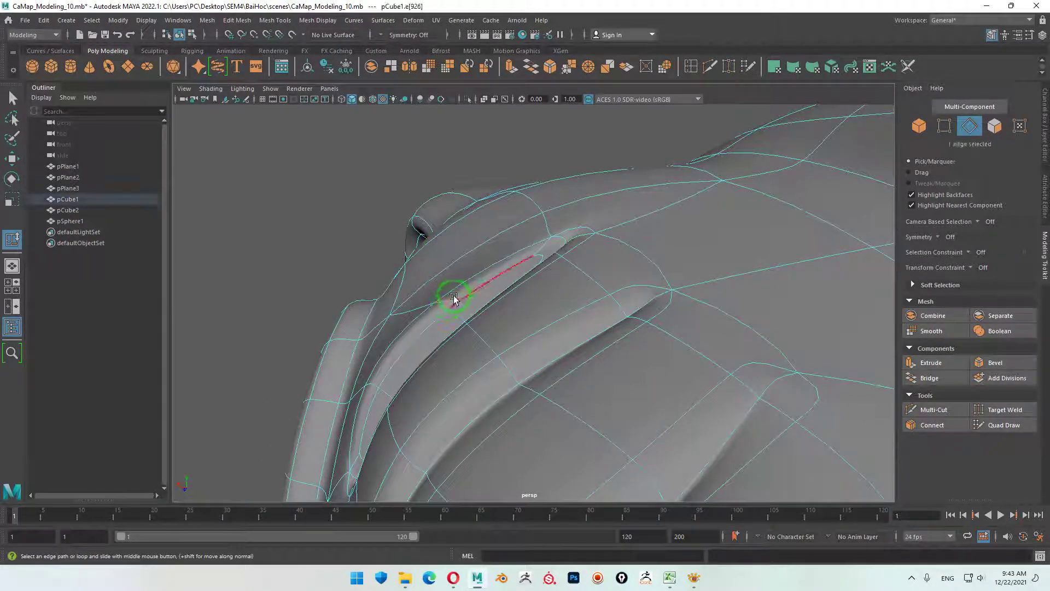
pyautogui.press('w')
pyautogui.keyDown('alt'); pyautogui.moveTo(474, 310); pyautogui.dragTo(450, 243); pyautogui.keyUp('alt')
pyautogui.moveTo(426, 278)
pyautogui.mouseDown()
pyautogui.moveTo(414, 280)
pyautogui.moveTo(540, 380)
pyautogui.moveTo(504, 418)
pyautogui.moveTo(591, 422)
pyautogui.moveTo(513, 337)
pyautogui.moveTo(515, 389)
pyautogui.moveTo(464, 386)
pyautogui.moveTo(453, 370)
pyautogui.moveTo(445, 422)
pyautogui.moveTo(520, 314)
pyautogui.moveTo(512, 304)
pyautogui.mouseUp()
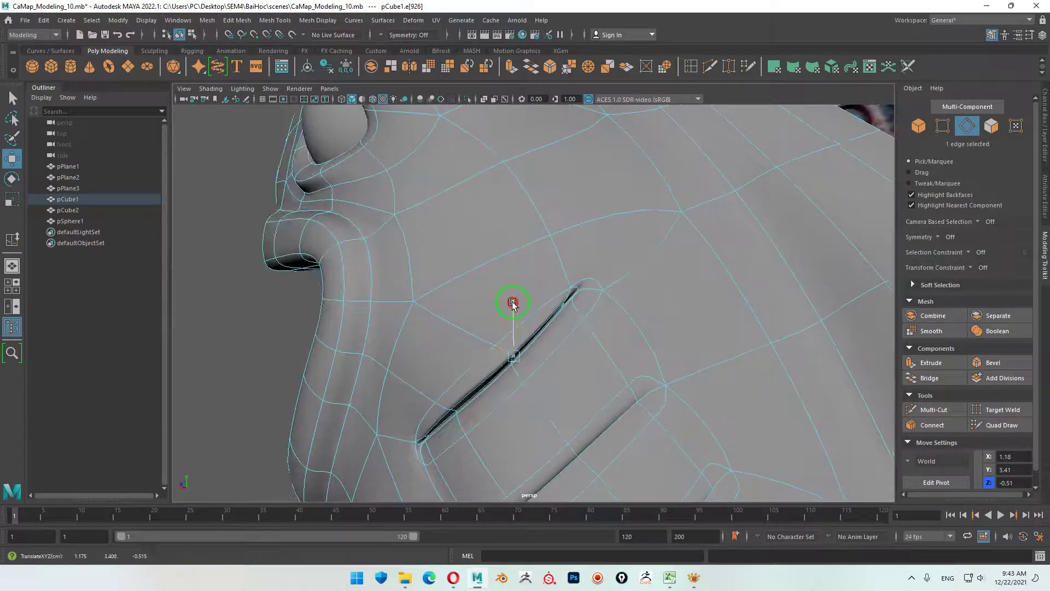
# - Lower a neighbouring slit edge slightly, then return to Object Mode with the shark body selected
pyautogui.click(446, 407)
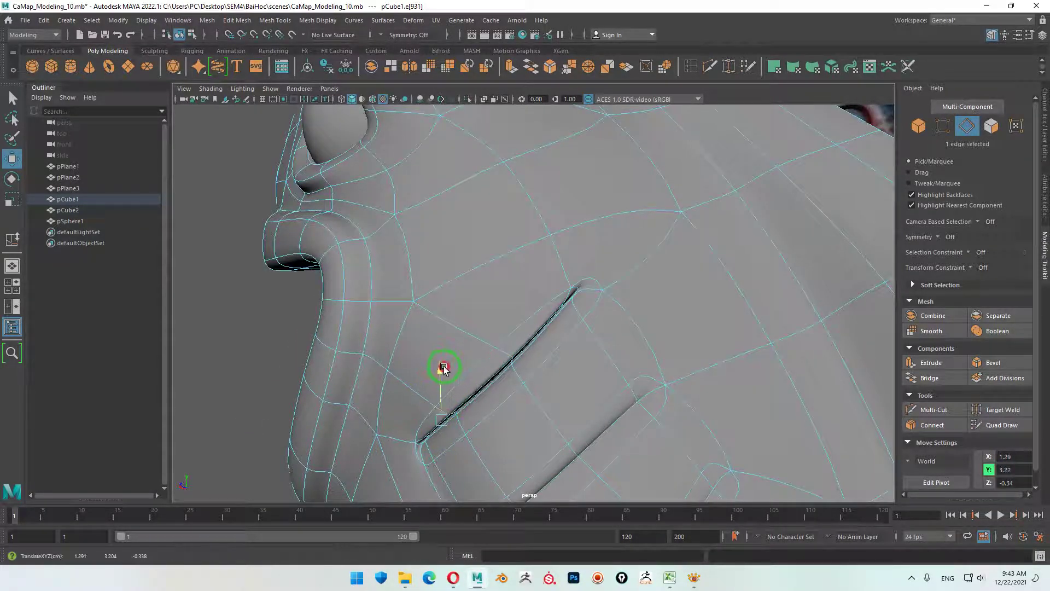
pyautogui.moveTo(438, 365)
pyautogui.mouseDown()
pyautogui.moveTo(432, 422)
pyautogui.moveTo(446, 396)
pyautogui.moveTo(421, 375)
pyautogui.moveTo(455, 395)
pyautogui.moveTo(576, 325)
pyautogui.mouseUp()
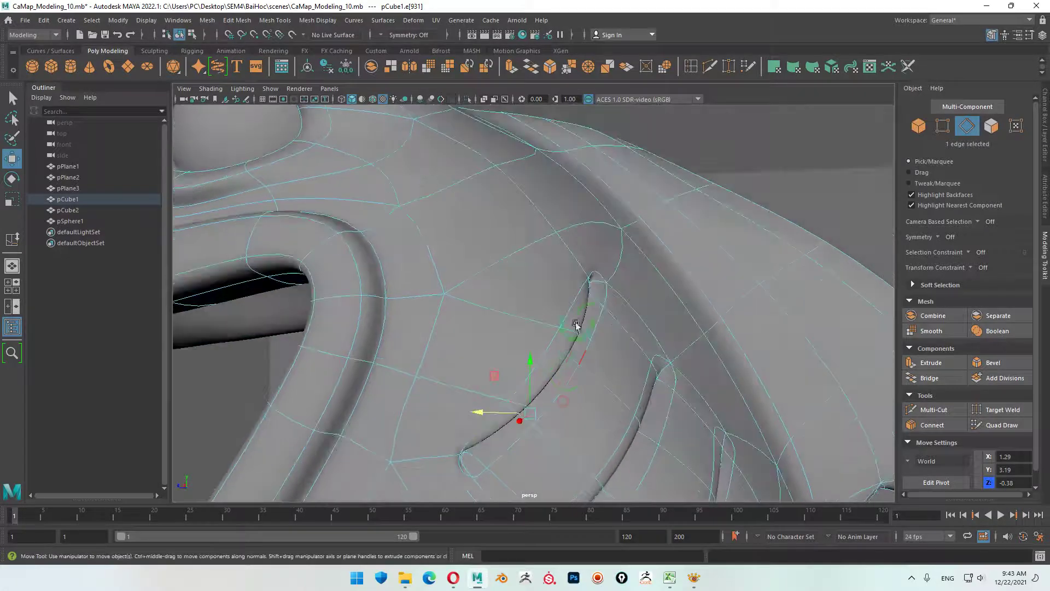
pyautogui.scroll(-5, 637, 401)
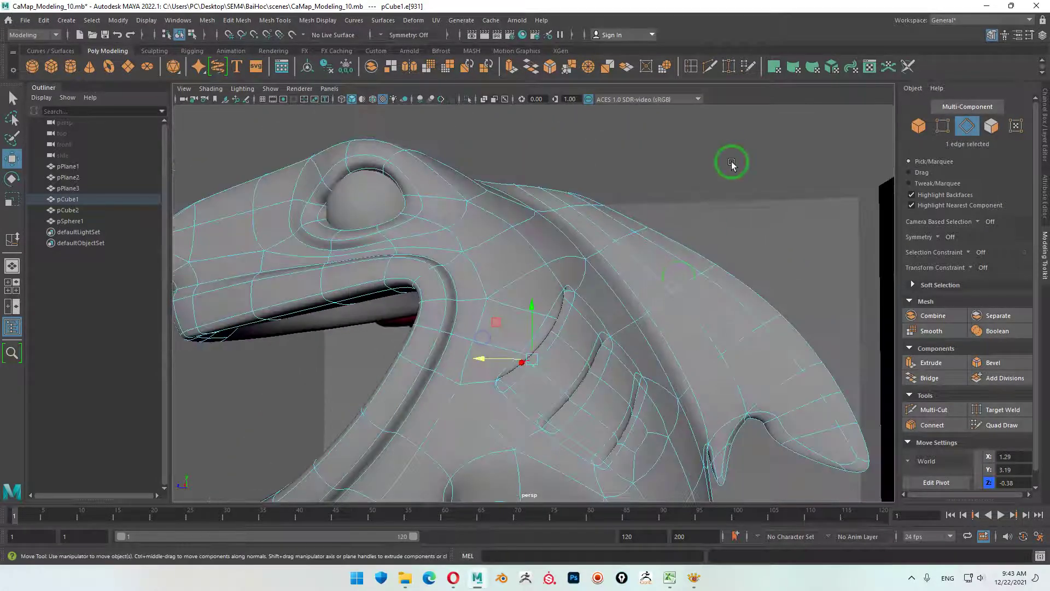
pyautogui.moveTo(731, 158); pyautogui.dragTo(755, 156, button='right')
pyautogui.scroll(-4, 705, 361)
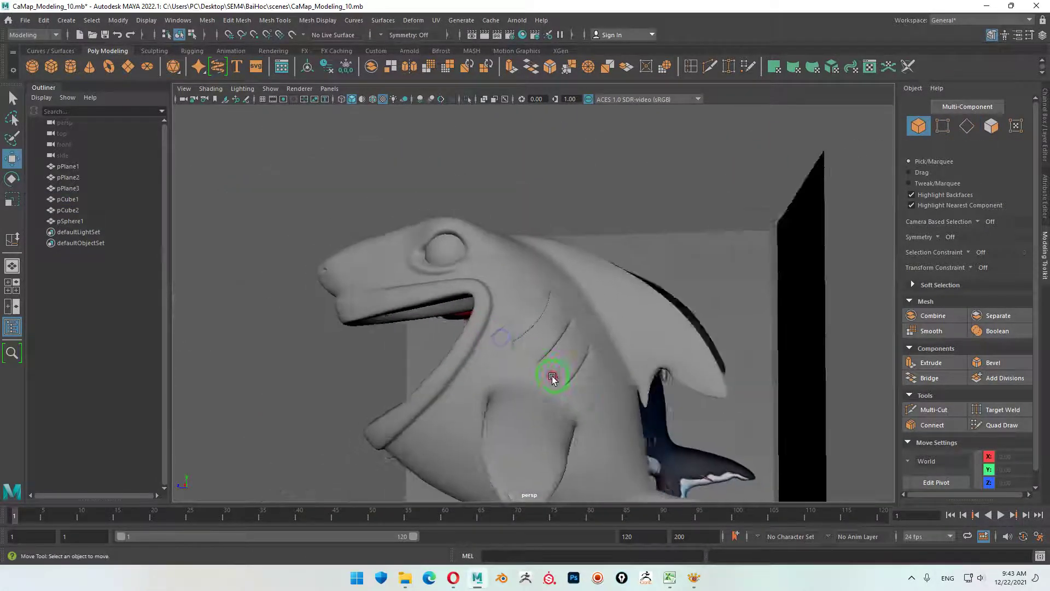
pyautogui.moveTo(551, 375)
pyautogui.keyDown('alt'); pyautogui.mouseDown()
pyautogui.moveTo(475, 370)
pyautogui.moveTo(525, 398)
pyautogui.moveTo(527, 328)
pyautogui.moveTo(473, 347)
pyautogui.moveTo(487, 408)
pyautogui.moveTo(495, 348)
pyautogui.moveTo(534, 352)
pyautogui.mouseUp(); pyautogui.keyUp('alt')
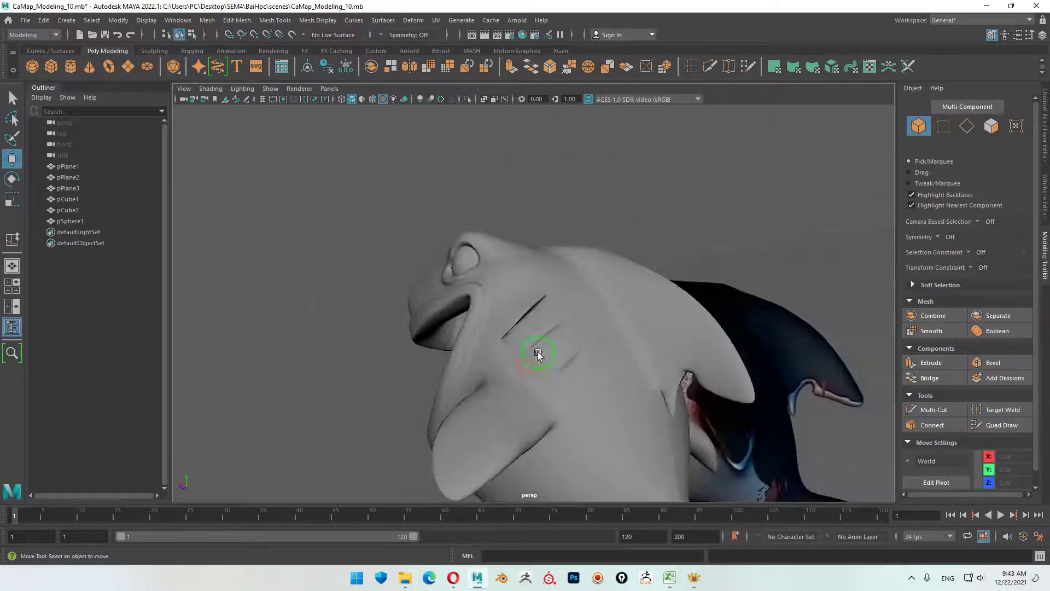
pyautogui.scroll(5, 520, 368)
pyautogui.click(464, 351)
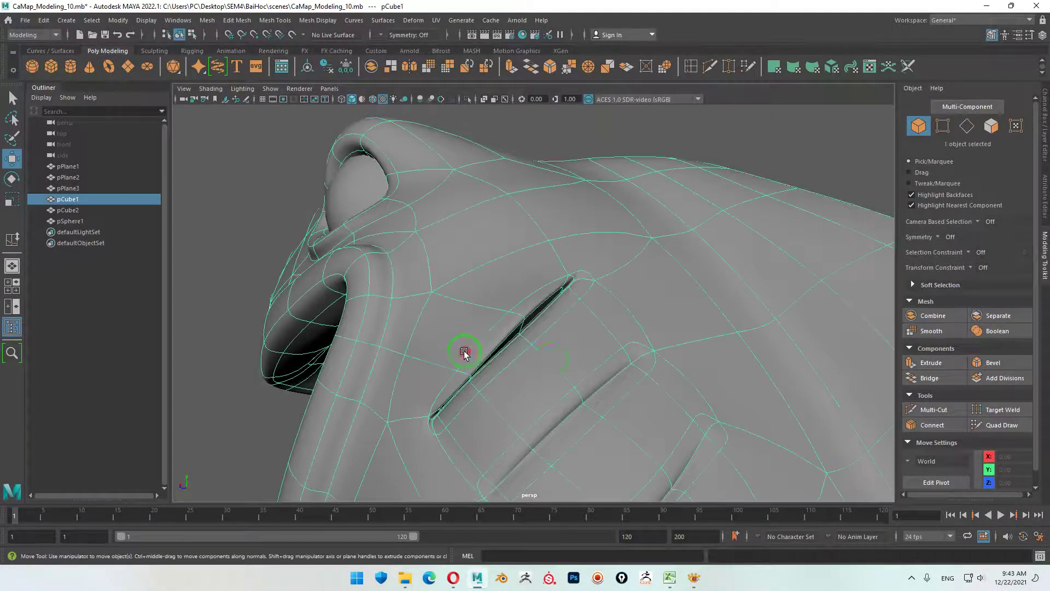
pyautogui.press('F10')
# - Nudge a second gill slit edge along X, then undo an attempted raise
pyautogui.click(549, 374)
pyautogui.moveTo(544, 379)
pyautogui.keyDown('alt'); pyautogui.mouseDown()
pyautogui.moveTo(519, 441)
pyautogui.moveTo(476, 413)
pyautogui.mouseUp(); pyautogui.keyUp('alt')
pyautogui.moveTo(552, 426)
pyautogui.keyDown('alt'); pyautogui.mouseDown()
pyautogui.moveTo(504, 410)
pyautogui.moveTo(445, 410)
pyautogui.moveTo(469, 403)
pyautogui.moveTo(388, 344)
pyautogui.mouseUp(); pyautogui.keyUp('alt')
pyautogui.moveTo(492, 363)
pyautogui.keyDown('alt'); pyautogui.mouseDown()
pyautogui.moveTo(502, 372)
pyautogui.moveTo(587, 316)
pyautogui.mouseUp(); pyautogui.keyUp('alt')
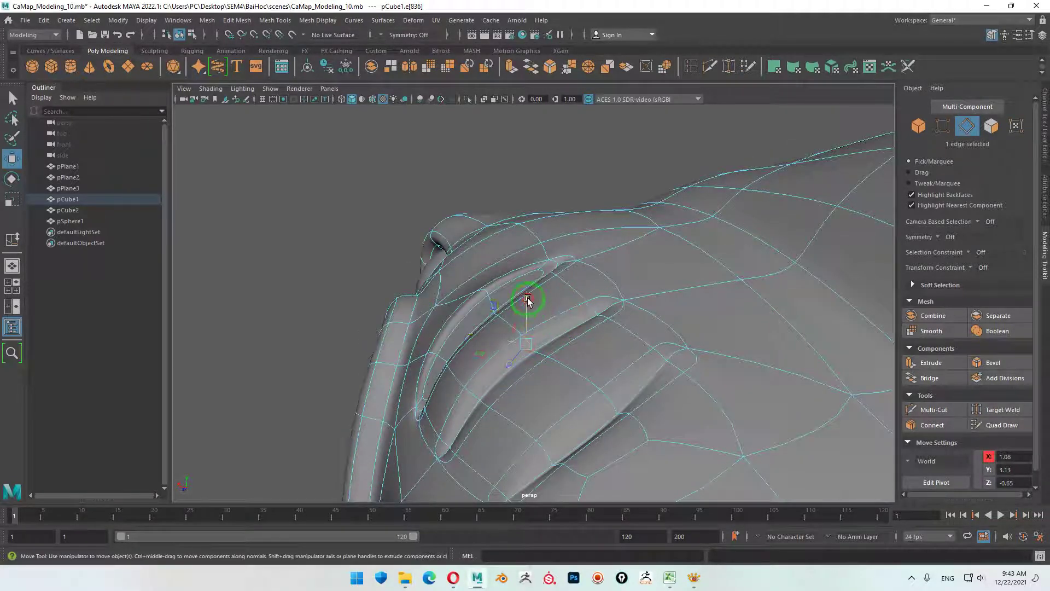
pyautogui.moveTo(527, 299); pyautogui.dragTo(533, 289)
pyautogui.hotkey('ctrl', 'z')
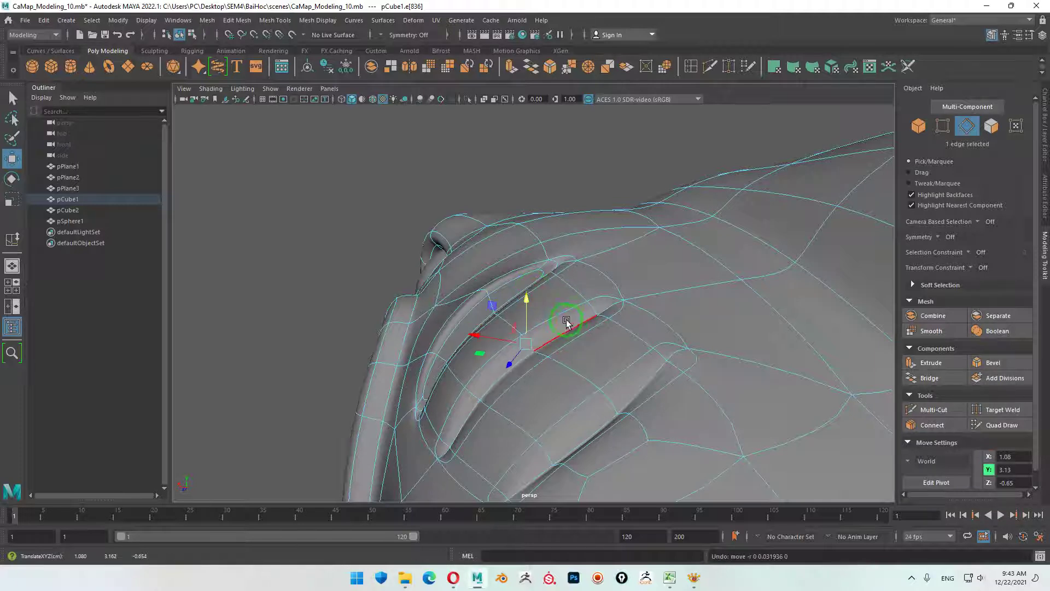
# - Extrude three faces along the second gill slit and scale the extrusion down slightly
pyautogui.moveTo(566, 278)
pyautogui.mouseDown(button='right')
pyautogui.moveTo(567, 322)
pyautogui.moveTo(565, 308)
pyautogui.mouseUp(button='right')
pyautogui.click(544, 336)
pyautogui.keyDown('shift'); pyautogui.click(503, 361); pyautogui.keyUp('shift')
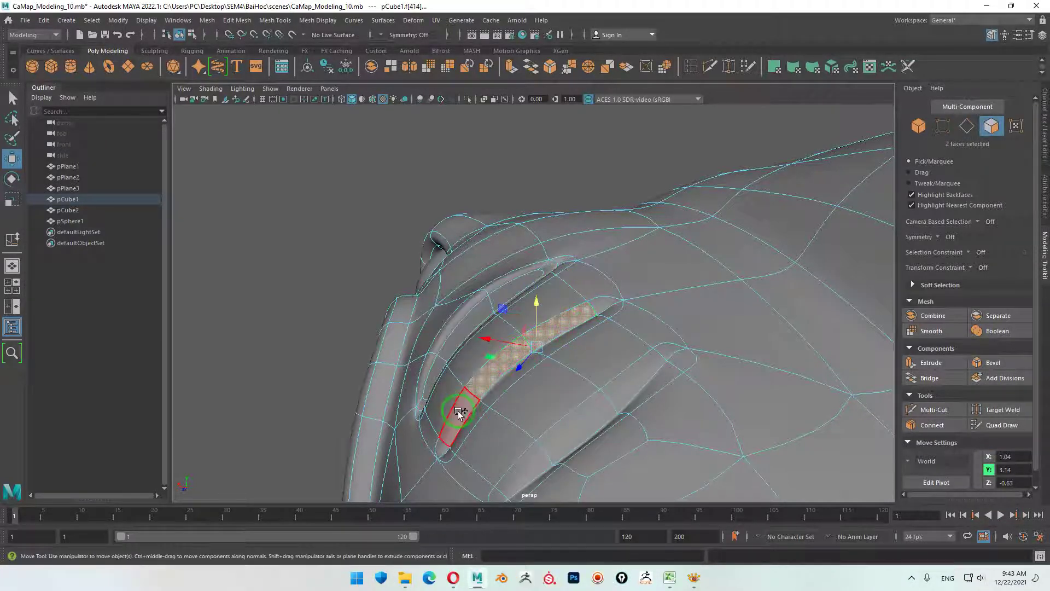
pyautogui.keyDown('alt'); pyautogui.moveTo(535, 403); pyautogui.dragTo(555, 403); pyautogui.keyUp('alt')
pyautogui.click(510, 68)
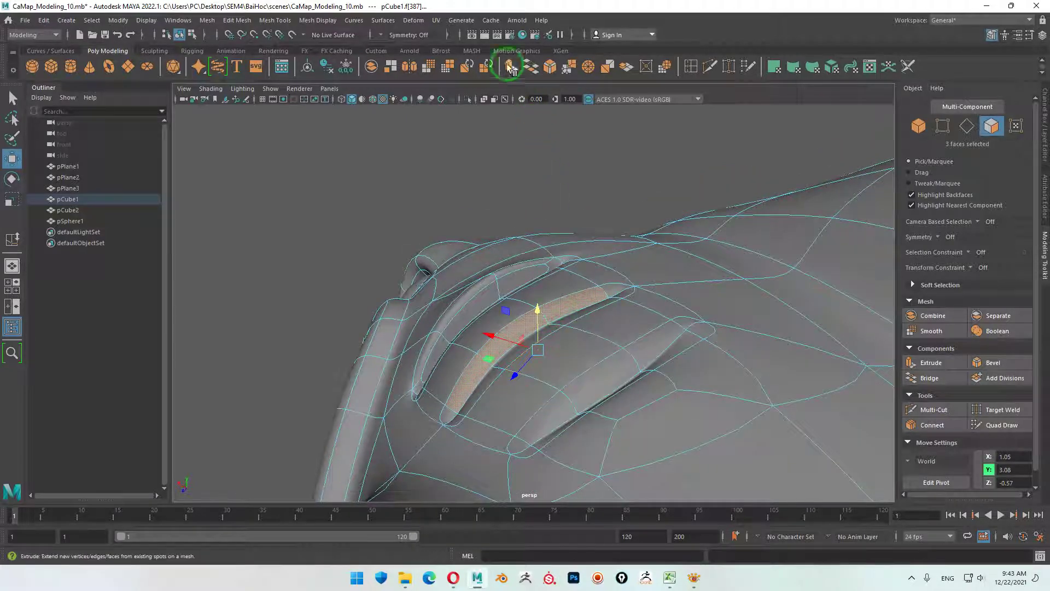
pyautogui.click(510, 375)
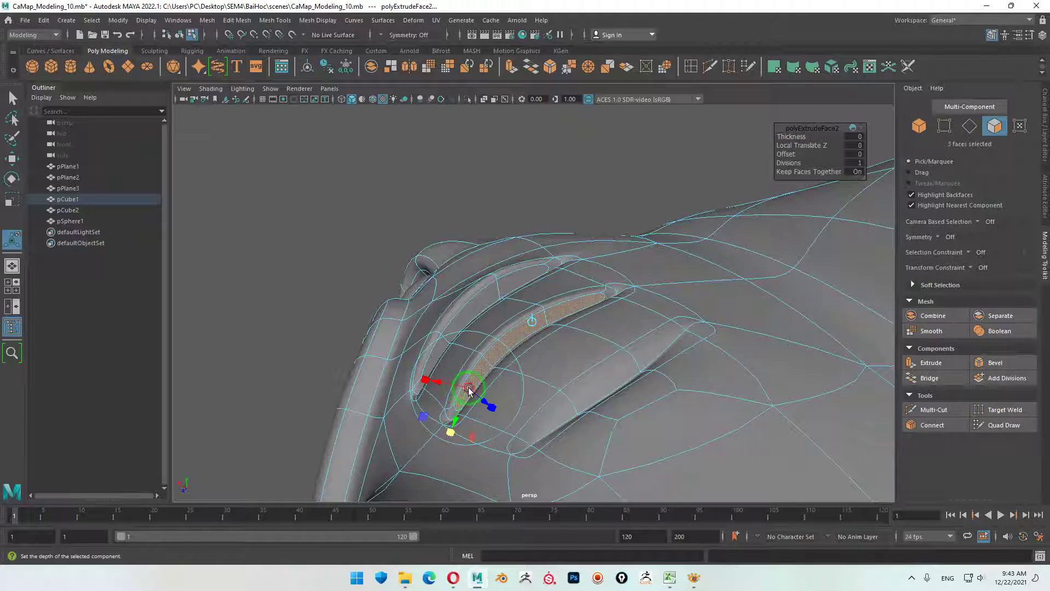
pyautogui.moveTo(469, 390); pyautogui.dragTo(461, 391)
# - Turn off smooth preview and test-move an edge along the new slit, then undo it
pyautogui.press('1')
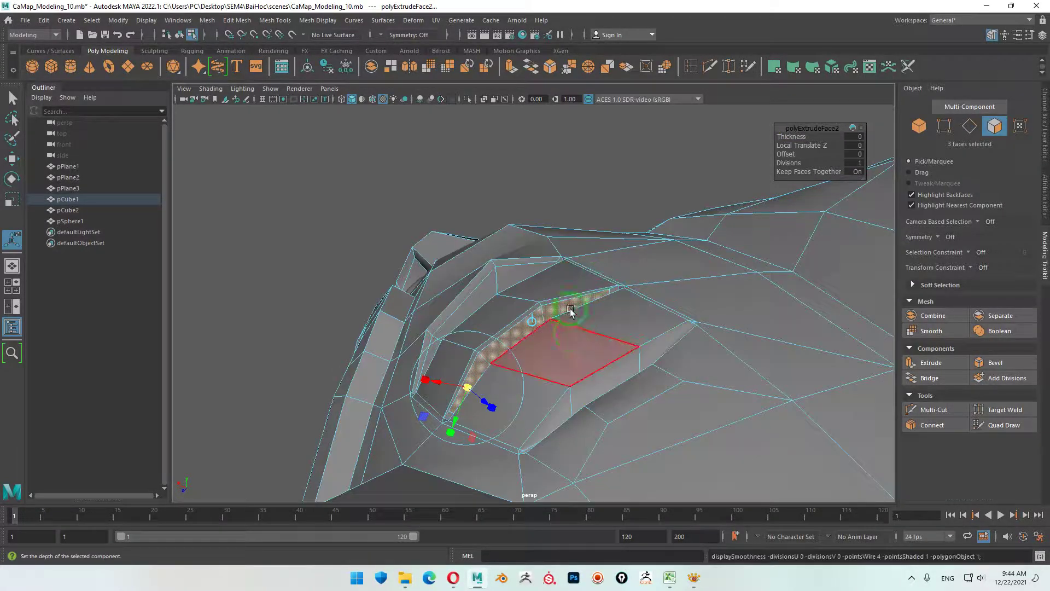
pyautogui.moveTo(578, 267); pyautogui.dragTo(590, 222, button='right')
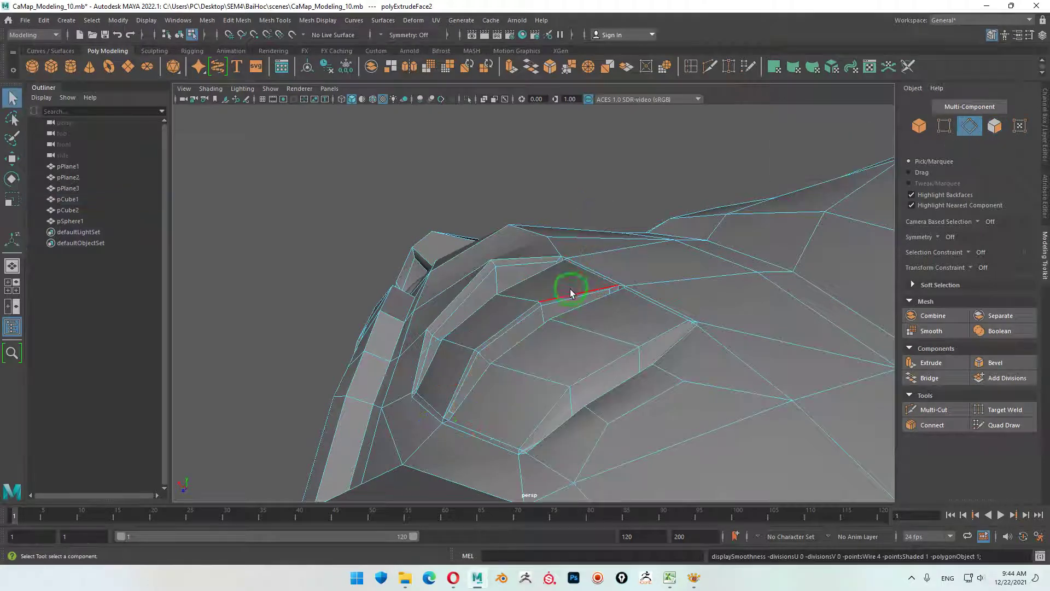
pyautogui.click(555, 310)
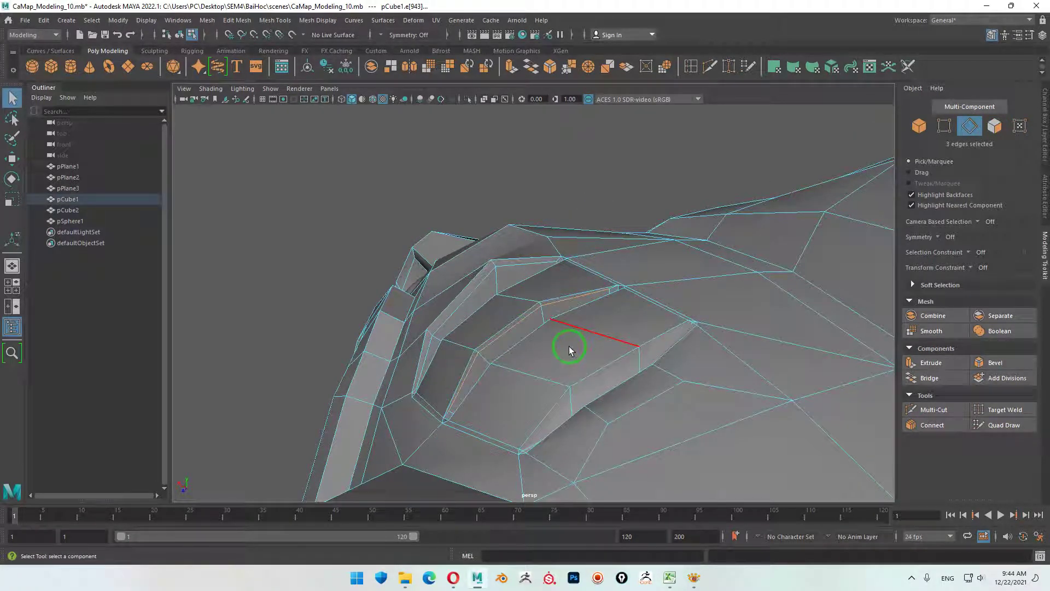
pyautogui.press('w')
pyautogui.moveTo(536, 353); pyautogui.dragTo(539, 356)
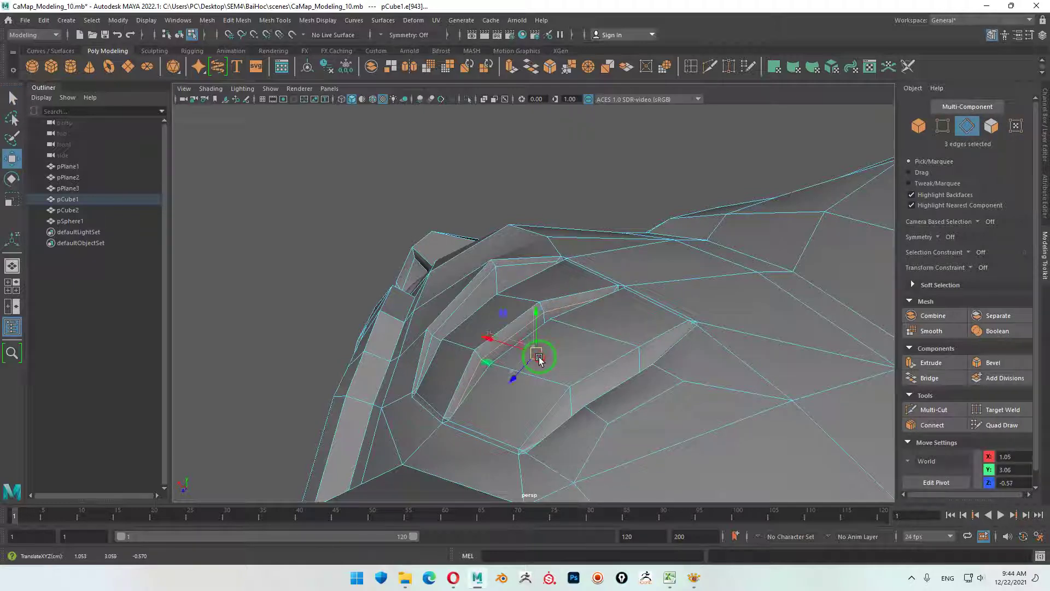
pyautogui.hotkey('ctrl', 'z')
# - Activate Mesh Tools > Slide Edge and orbit around the gill strip
pyautogui.click(281, 24)
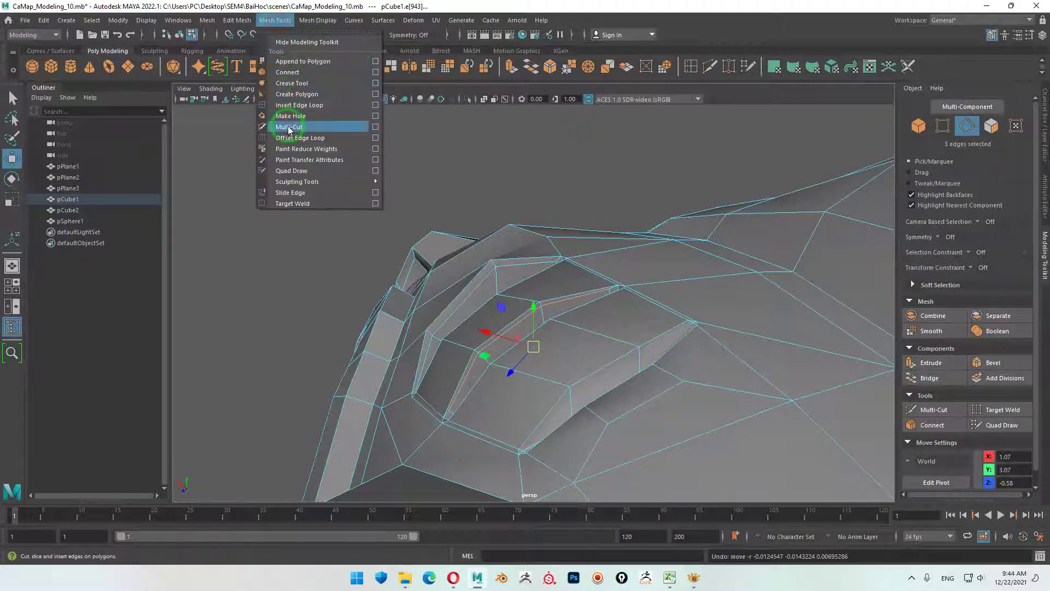
pyautogui.click(290, 192)
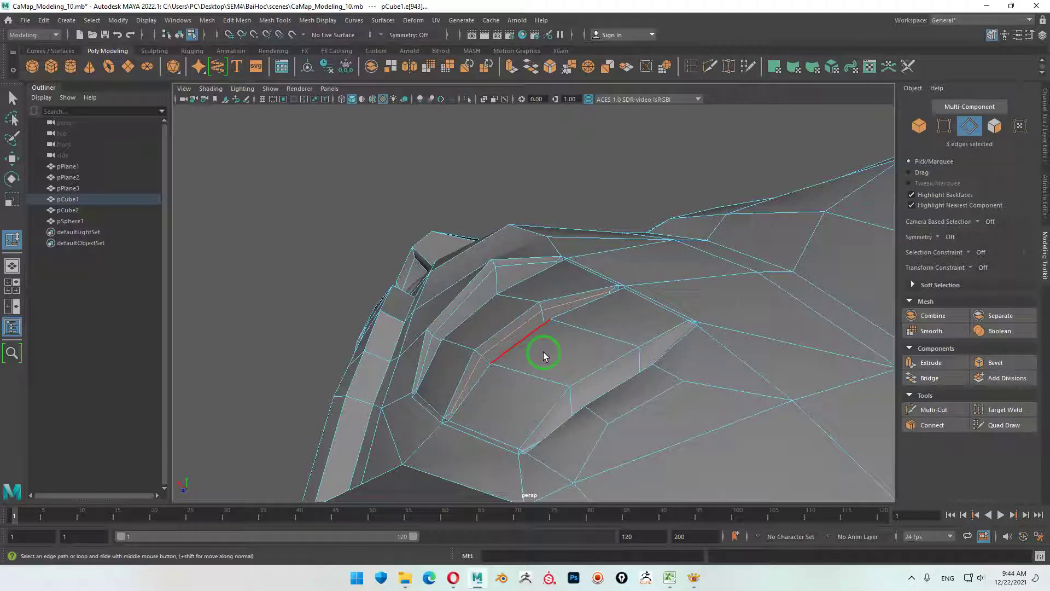
pyautogui.keyDown('alt'); pyautogui.moveTo(581, 358); pyautogui.dragTo(545, 352); pyautogui.keyUp('alt')
pyautogui.keyDown('alt'); pyautogui.moveTo(499, 311); pyautogui.dragTo(520, 318); pyautogui.keyUp('alt')
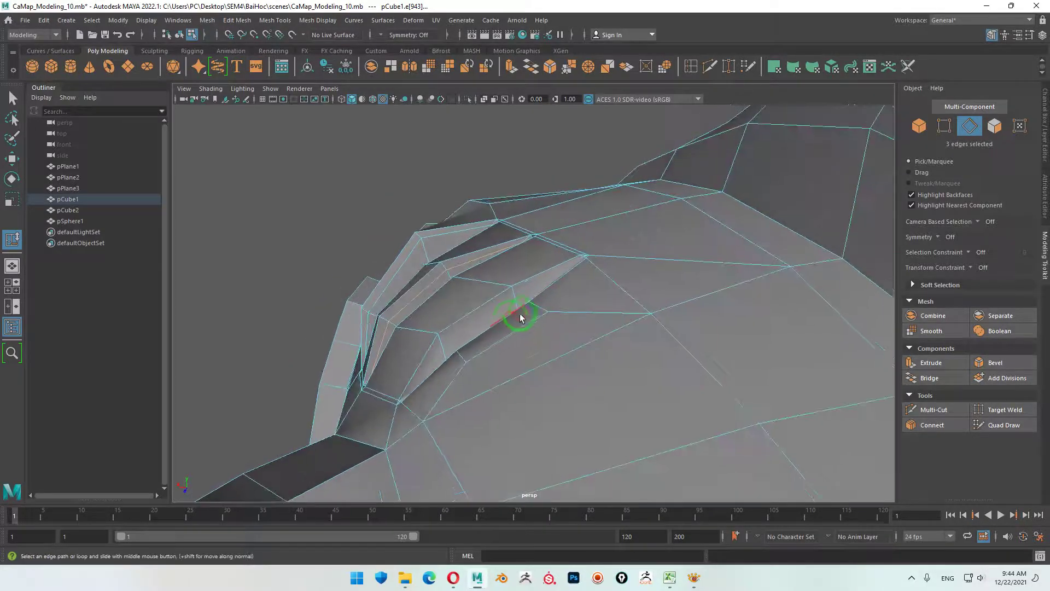
# - Select the three faces of the lower gill strip in Face mode
pyautogui.press('w')
pyautogui.moveTo(537, 290); pyautogui.dragTo(533, 286, button='right')
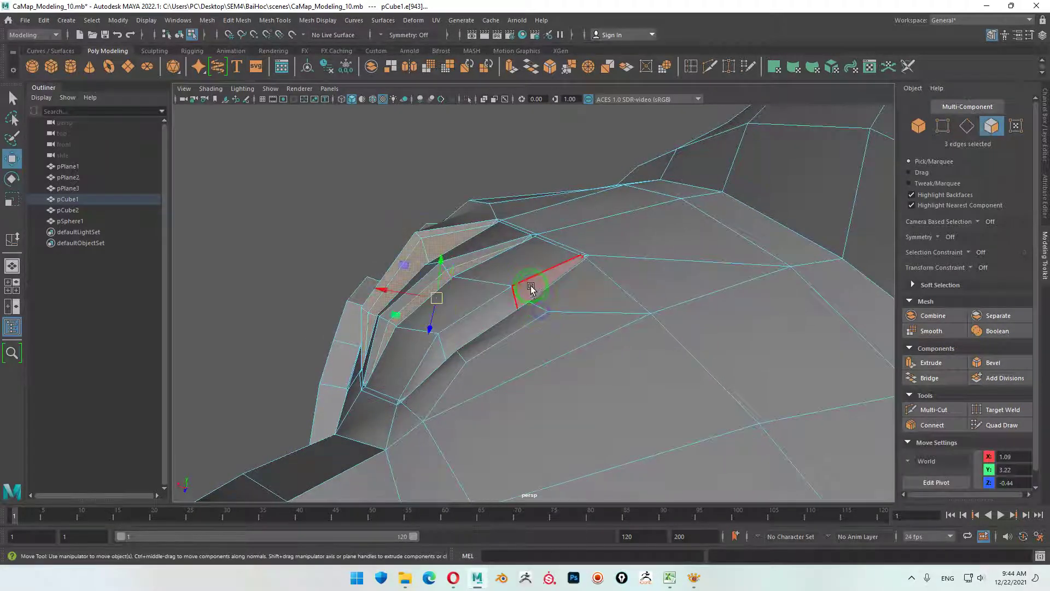
pyautogui.click(516, 298)
pyautogui.keyDown('shift'); pyautogui.click(474, 323); pyautogui.keyUp('shift')
pyautogui.keyDown('shift'); pyautogui.click(441, 353); pyautogui.keyUp('shift')
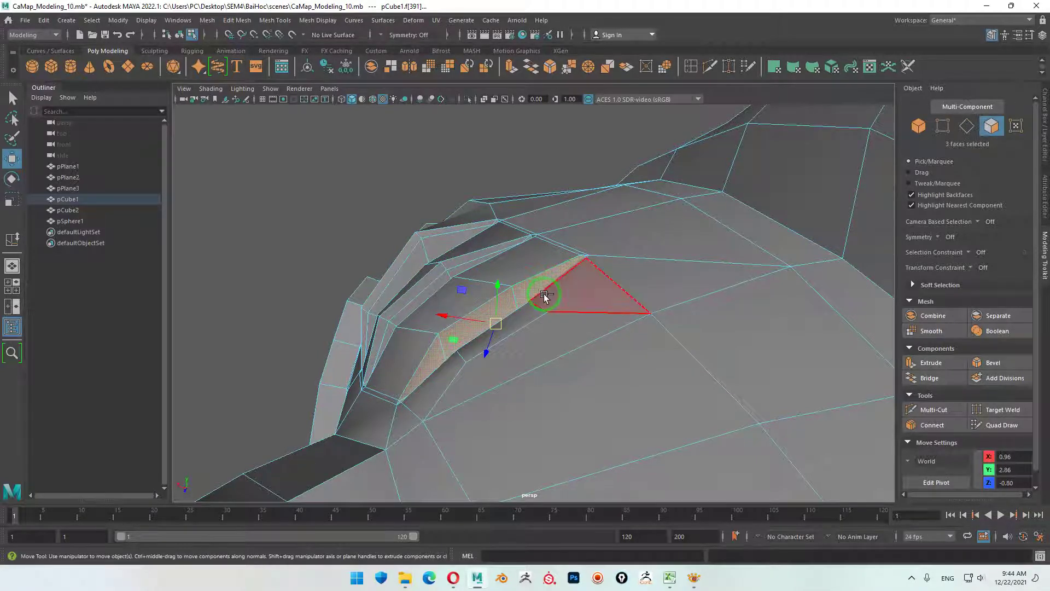
# - Extrude the three gill faces with Ctrl+E, then select the slit's edge loop for Slide Edge
pyautogui.hotkey('ctrl', 'e')
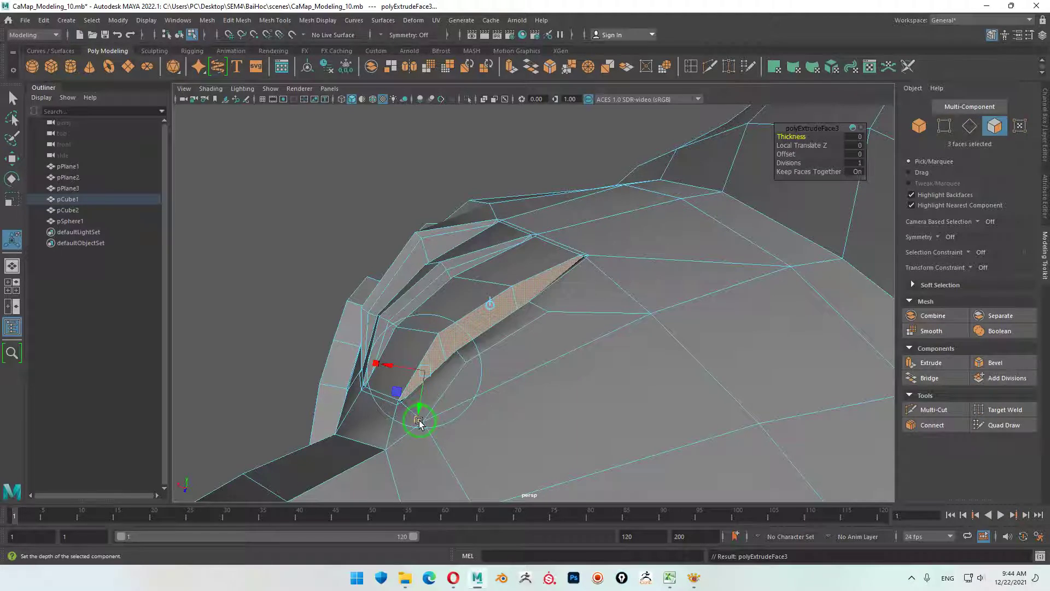
pyautogui.click(421, 373)
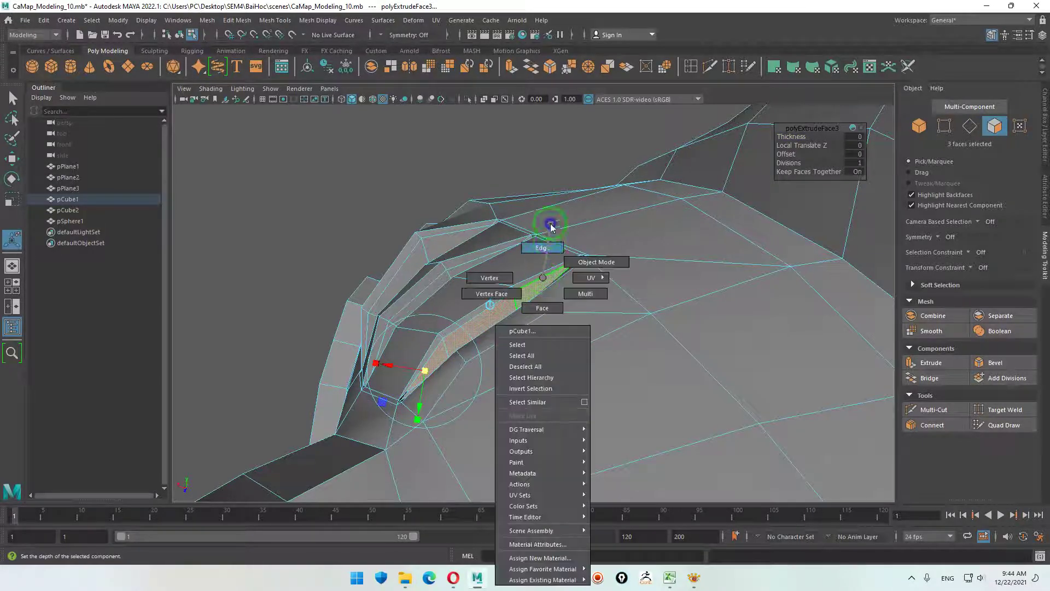
pyautogui.moveTo(542, 279); pyautogui.dragTo(539, 227, button='right')
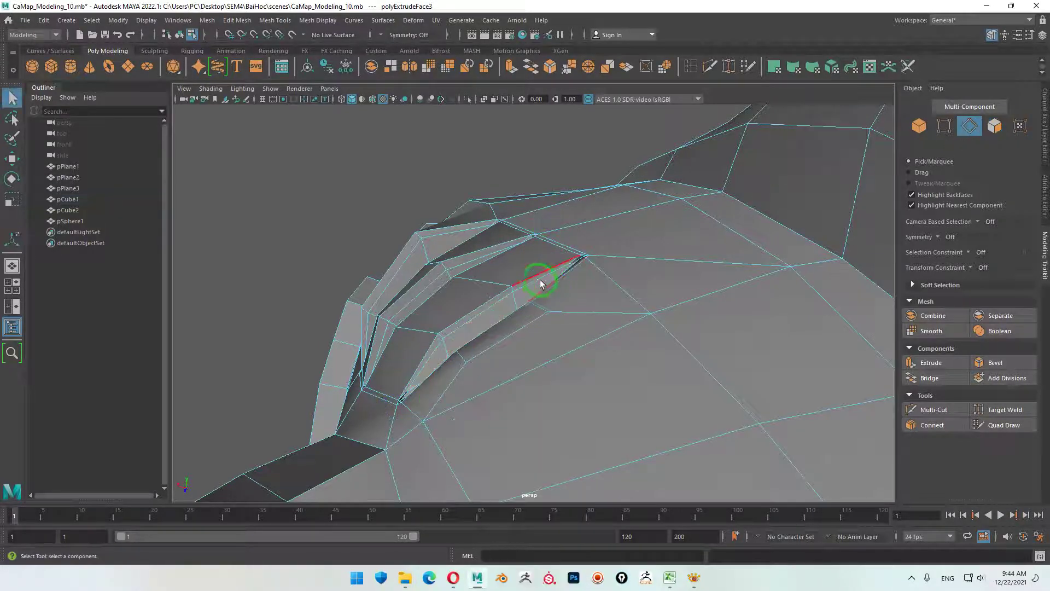
pyautogui.doubleClick(488, 316)
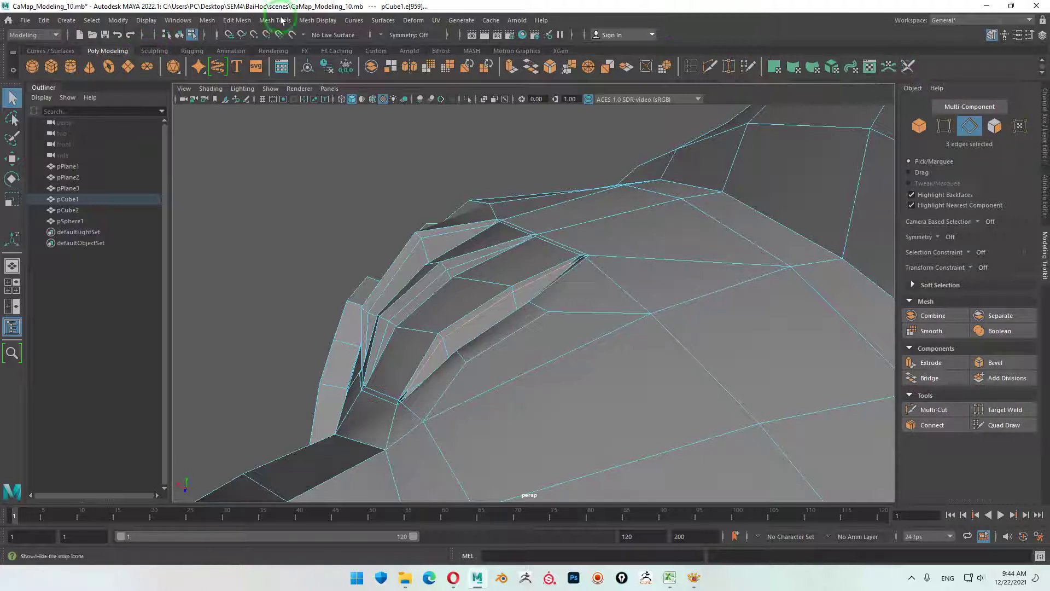
pyautogui.click(232, 24)
pyautogui.click(279, 21)
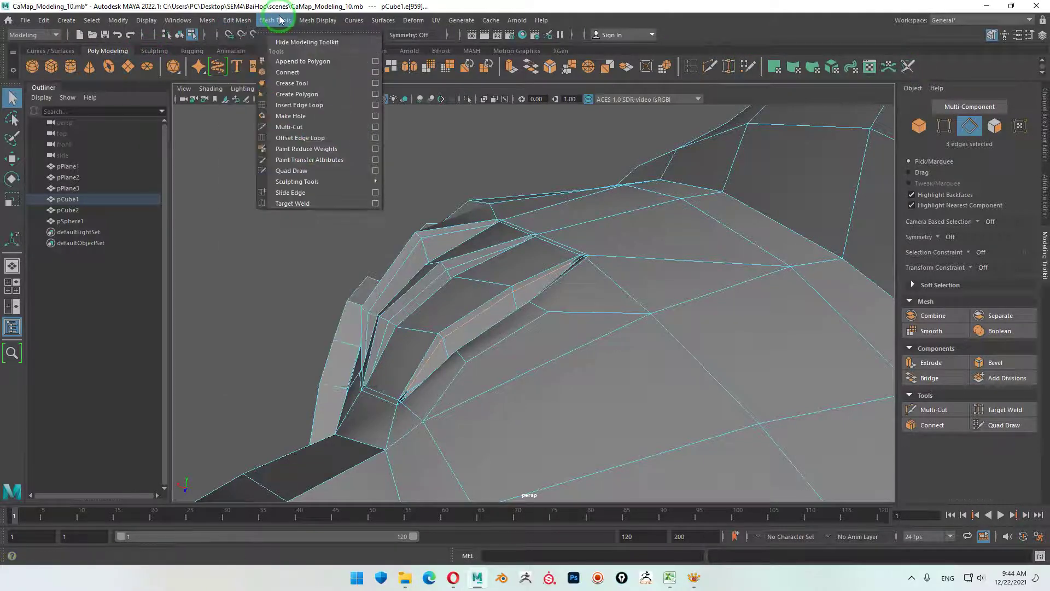
pyautogui.click(292, 195)
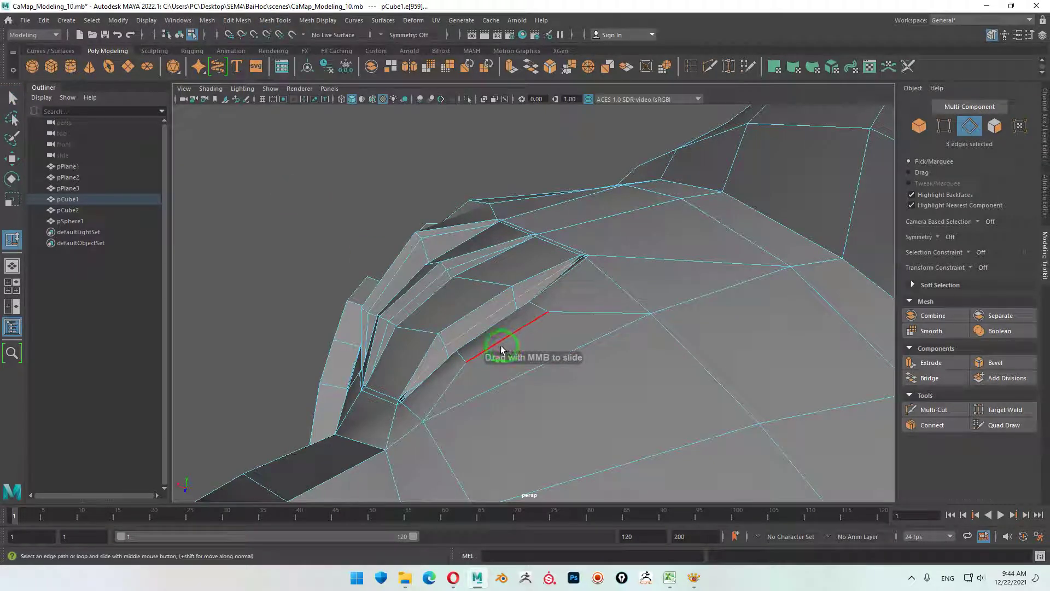
# - Preview the shark smoothed and orbit in close on the gill slits
pyautogui.press('3')
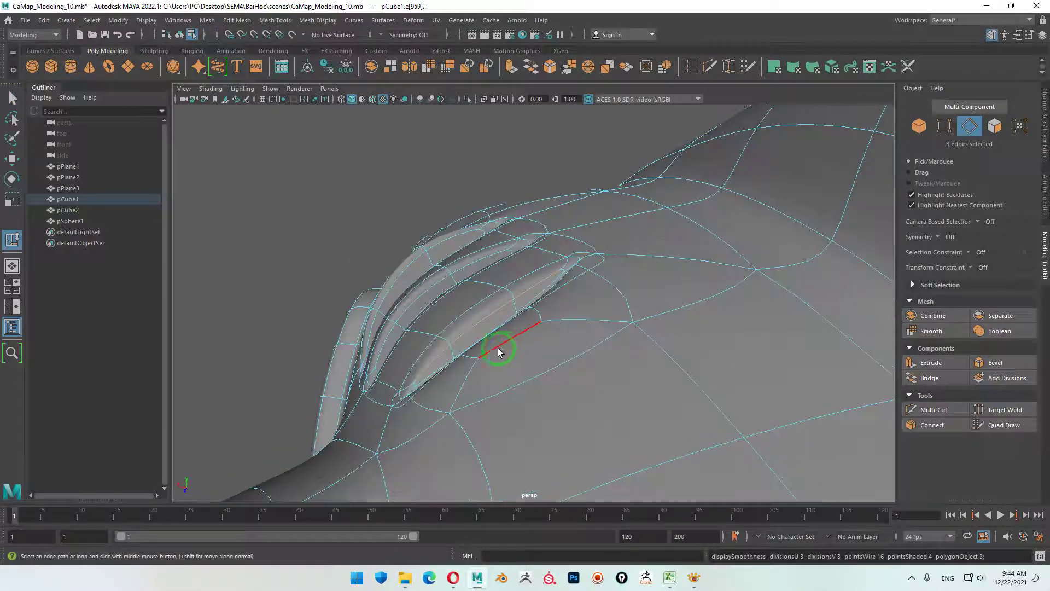
pyautogui.press('w')
pyautogui.moveTo(300, 262)
pyautogui.mouseDown(button='right')
pyautogui.moveTo(382, 207)
pyautogui.moveTo(508, 335)
pyautogui.mouseUp(button='right')
pyautogui.keyDown('alt'); pyautogui.moveTo(509, 335); pyautogui.dragTo(600, 387); pyautogui.keyUp('alt')
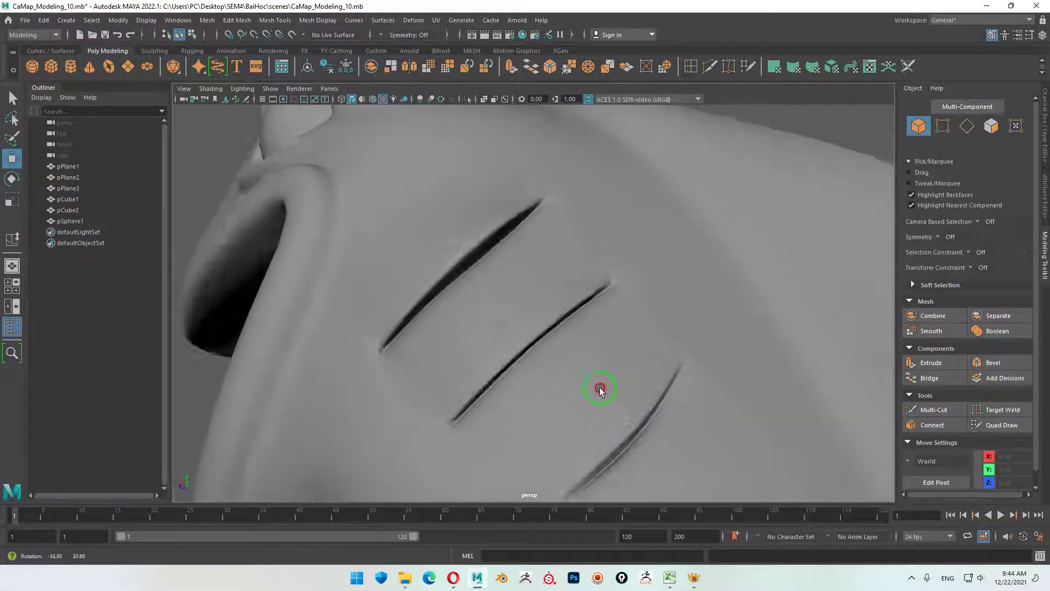
pyautogui.keyDown('alt'); pyautogui.moveTo(600, 387); pyautogui.dragTo(504, 343, button='right'); pyautogui.keyUp('alt')
pyautogui.moveTo(504, 344)
pyautogui.keyDown('alt'); pyautogui.mouseDown()
pyautogui.moveTo(542, 389)
pyautogui.moveTo(520, 408)
pyautogui.moveTo(504, 328)
pyautogui.mouseUp(); pyautogui.keyUp('alt')
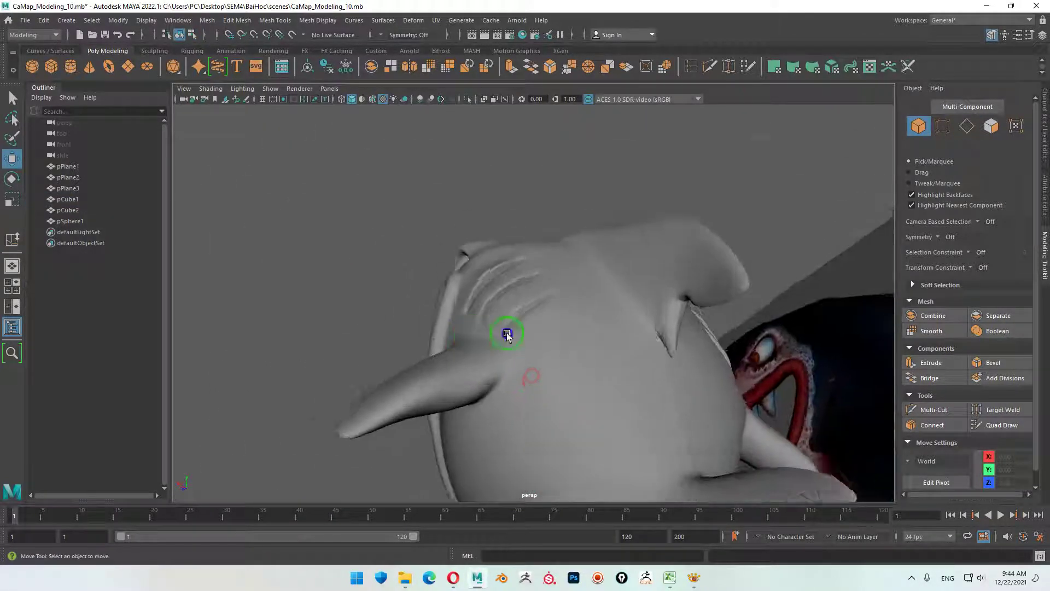
pyautogui.moveTo(504, 328)
pyautogui.keyDown('alt'); pyautogui.mouseDown(button='right')
pyautogui.moveTo(575, 277)
pyautogui.moveTo(484, 290)
pyautogui.moveTo(429, 235)
pyautogui.mouseUp(button='right'); pyautogui.keyUp('alt')
pyautogui.click(481, 281)
# - Raise, then slightly lower, an edge beside the gill slits
pyautogui.click(430, 295)
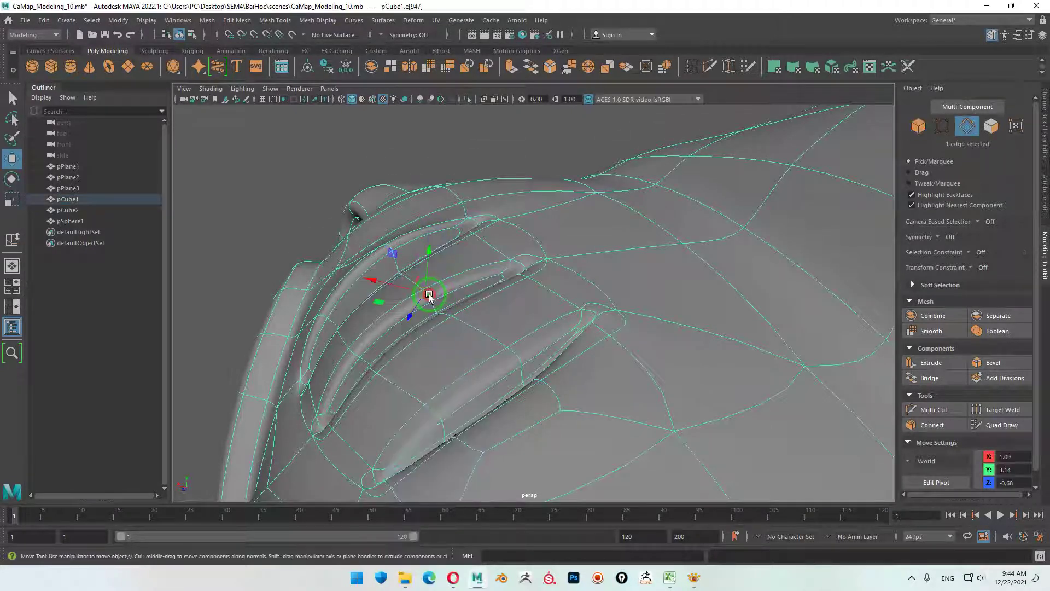
pyautogui.moveTo(431, 252); pyautogui.dragTo(438, 242)
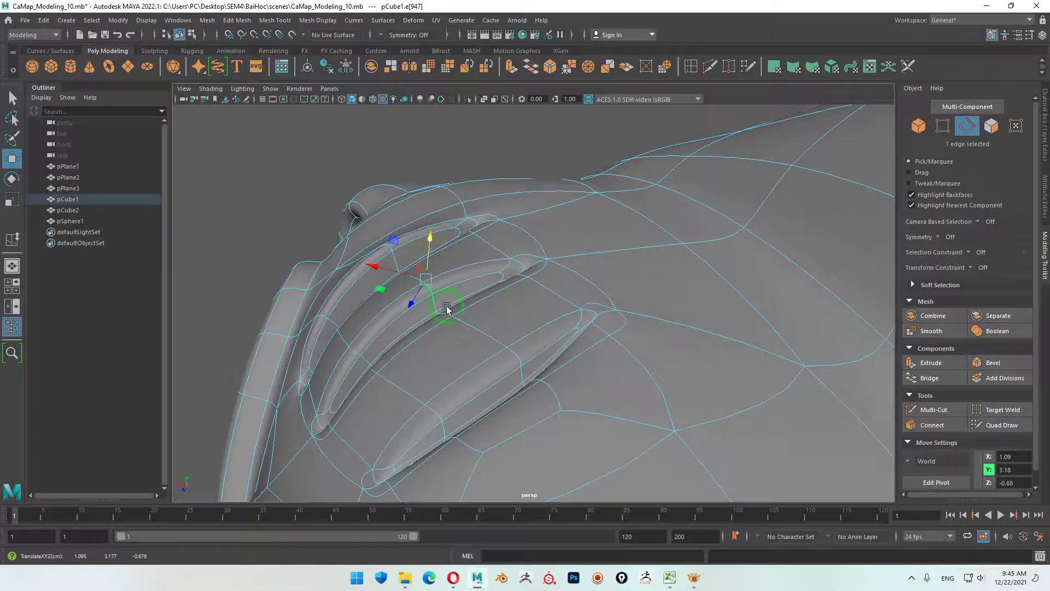
pyautogui.keyDown('alt'); pyautogui.moveTo(447, 308); pyautogui.dragTo(542, 388, button='right'); pyautogui.keyUp('alt')
pyautogui.moveTo(542, 389)
pyautogui.keyDown('alt'); pyautogui.mouseDown()
pyautogui.moveTo(538, 409)
pyautogui.moveTo(556, 424)
pyautogui.moveTo(541, 361)
pyautogui.moveTo(537, 386)
pyautogui.moveTo(536, 261)
pyautogui.moveTo(526, 258)
pyautogui.mouseUp(); pyautogui.keyUp('alt')
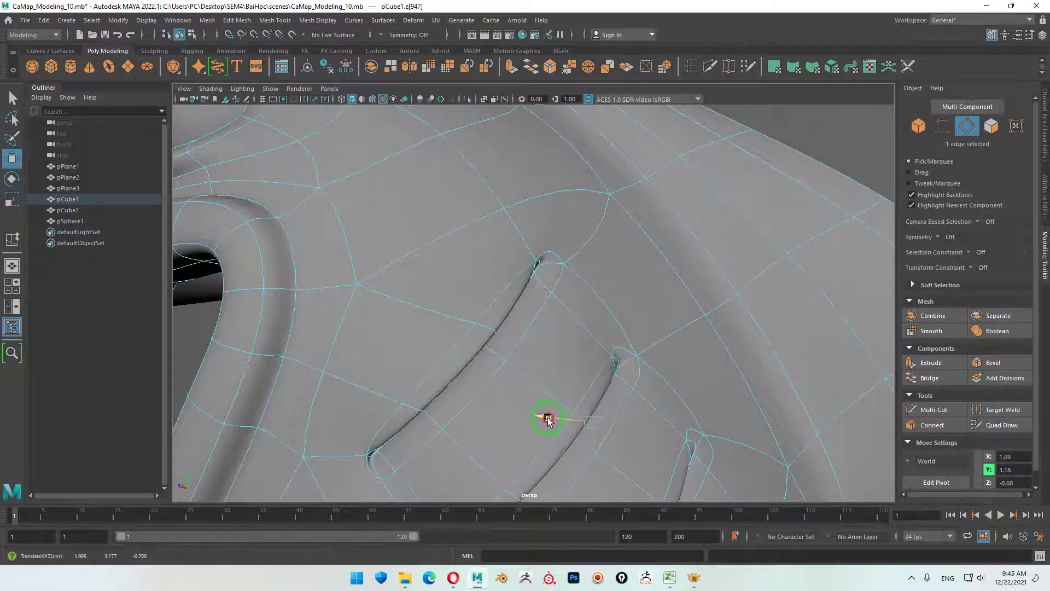
pyautogui.moveTo(527, 258)
pyautogui.keyDown('alt'); pyautogui.mouseDown()
pyautogui.moveTo(547, 361)
pyautogui.moveTo(496, 379)
pyautogui.moveTo(469, 356)
pyautogui.moveTo(512, 308)
pyautogui.moveTo(521, 252)
pyautogui.moveTo(598, 387)
pyautogui.moveTo(687, 476)
pyautogui.moveTo(481, 277)
pyautogui.moveTo(473, 286)
pyautogui.mouseUp(); pyautogui.keyUp('alt')
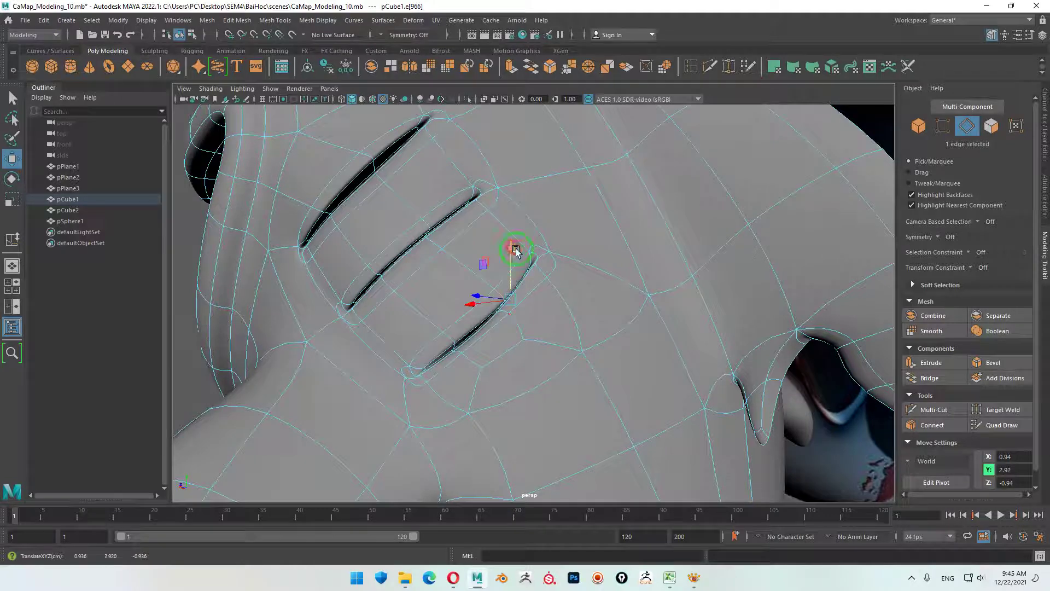
pyautogui.moveTo(515, 250)
pyautogui.keyDown('alt'); pyautogui.mouseDown()
pyautogui.moveTo(469, 328)
pyautogui.moveTo(454, 268)
pyautogui.moveTo(492, 288)
pyautogui.moveTo(466, 301)
pyautogui.mouseUp(); pyautogui.keyUp('alt')
# - Move an edge beside the middle gill slit down a little
pyautogui.click(453, 268)
pyautogui.click(481, 303)
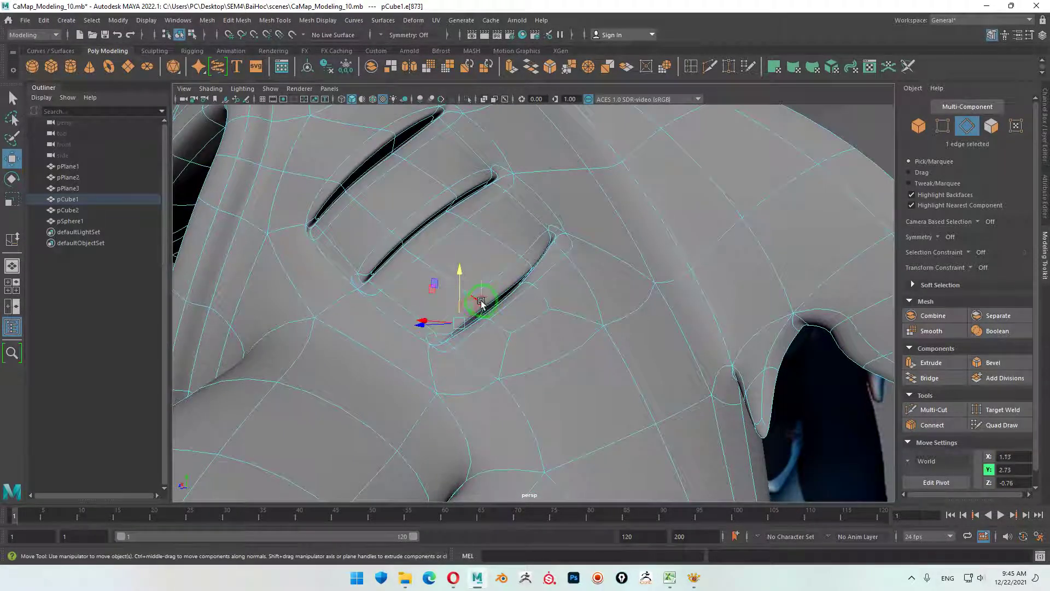
pyautogui.moveTo(480, 266)
pyautogui.keyDown('alt'); pyautogui.mouseDown()
pyautogui.moveTo(475, 314)
pyautogui.moveTo(426, 226)
pyautogui.mouseUp(); pyautogui.keyUp('alt')
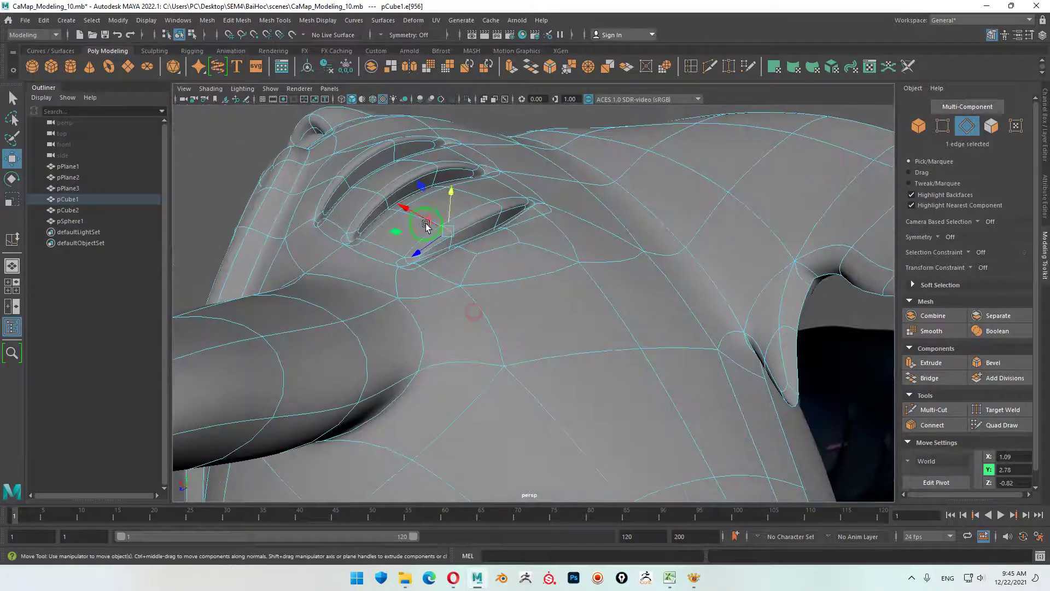
pyautogui.moveTo(453, 193)
pyautogui.keyDown('alt'); pyautogui.mouseDown()
pyautogui.moveTo(503, 274)
pyautogui.moveTo(486, 324)
pyautogui.moveTo(459, 322)
pyautogui.mouseUp(); pyautogui.keyUp('alt')
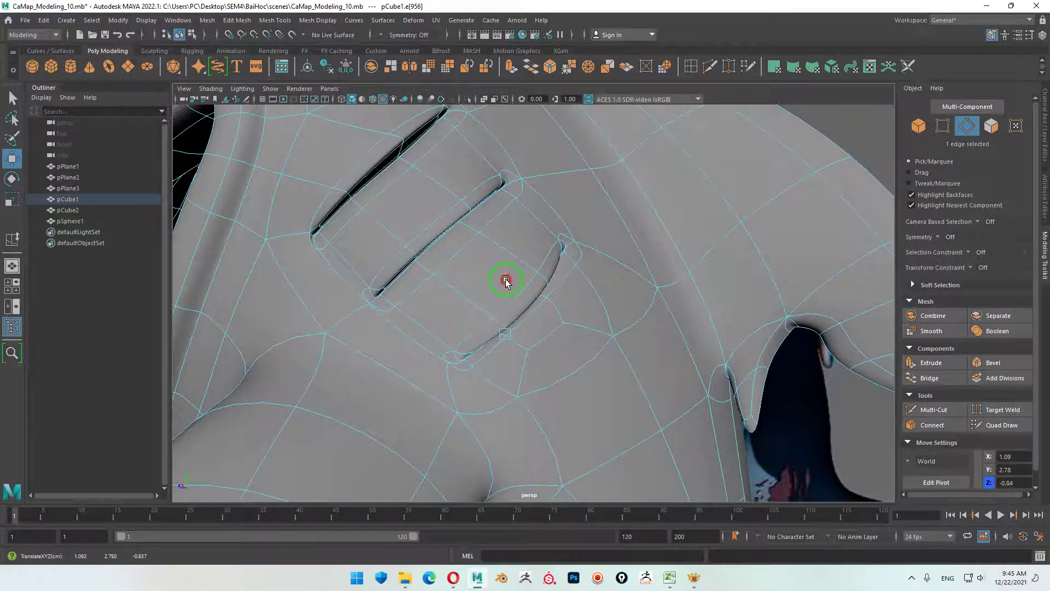
pyautogui.click(414, 252)
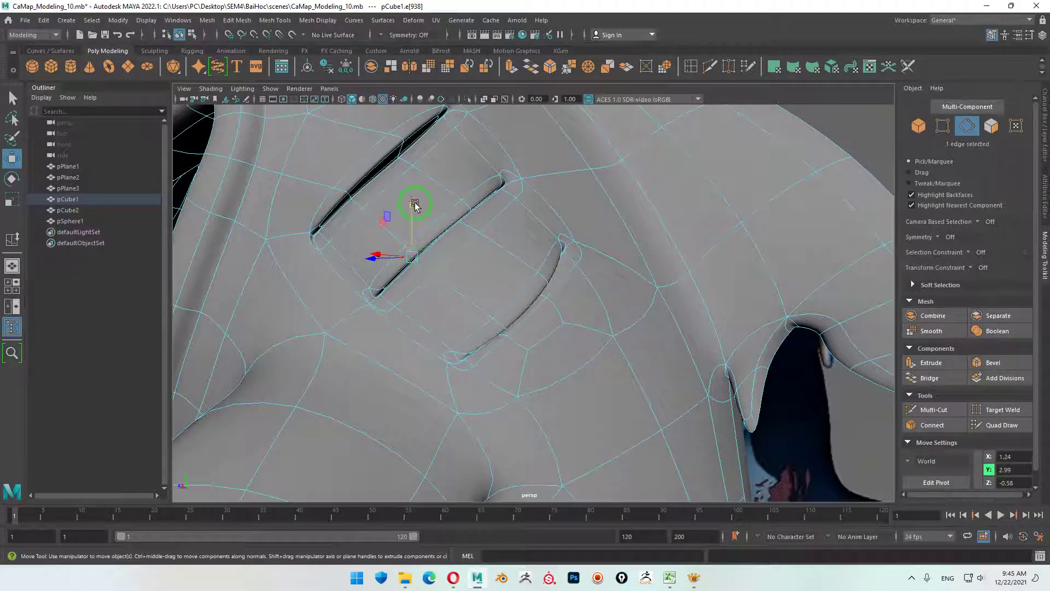
pyautogui.moveTo(414, 203); pyautogui.dragTo(417, 210)
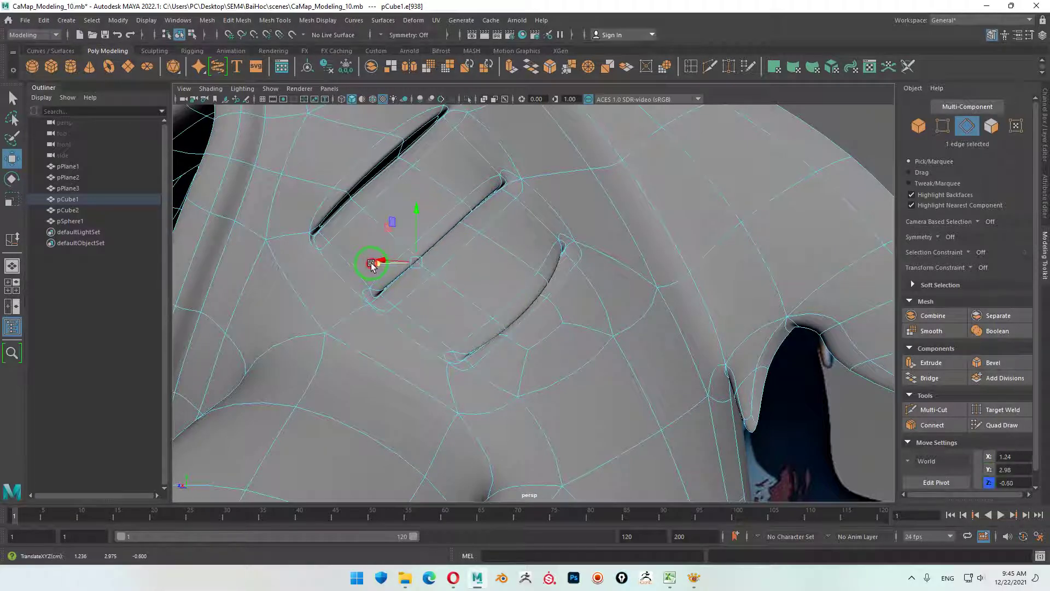
pyautogui.click(473, 206)
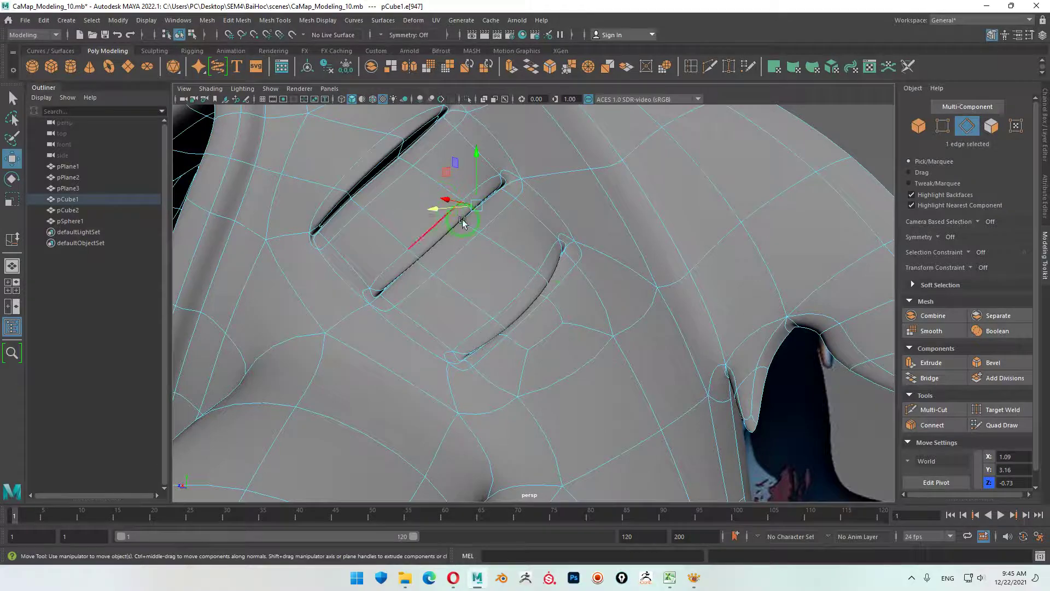
pyautogui.moveTo(462, 222)
pyautogui.keyDown('alt'); pyautogui.mouseDown()
pyautogui.moveTo(525, 249)
pyautogui.moveTo(475, 228)
pyautogui.moveTo(457, 257)
pyautogui.mouseUp(); pyautogui.keyUp('alt')
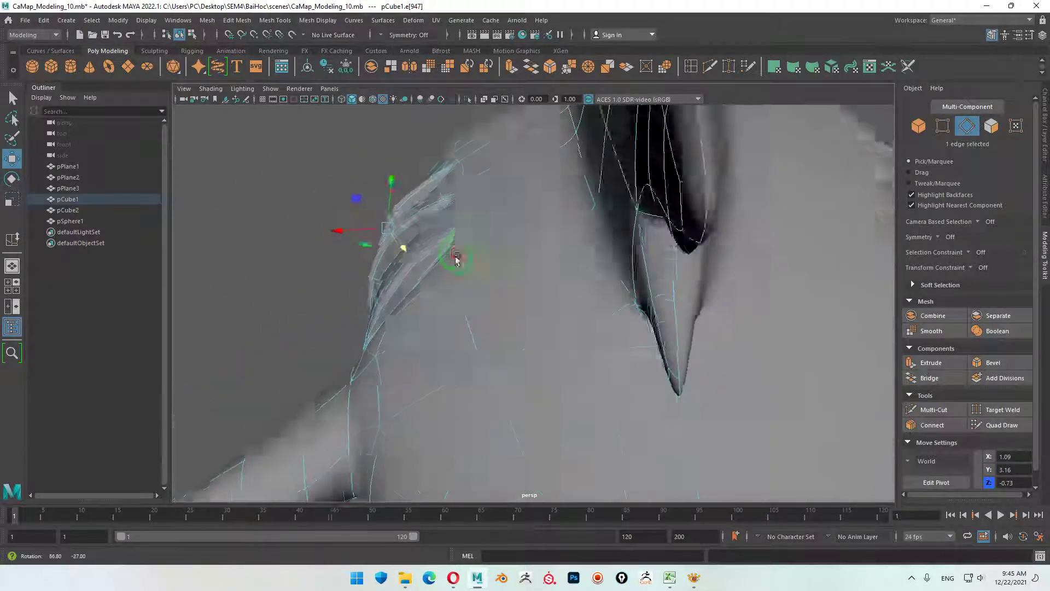
# - Return to Object Mode, select the shark body and switch it to low-poly display
pyautogui.scroll(-5, 499, 277)
pyautogui.scroll(-3, 375, 317)
pyautogui.scroll(1, 426, 284)
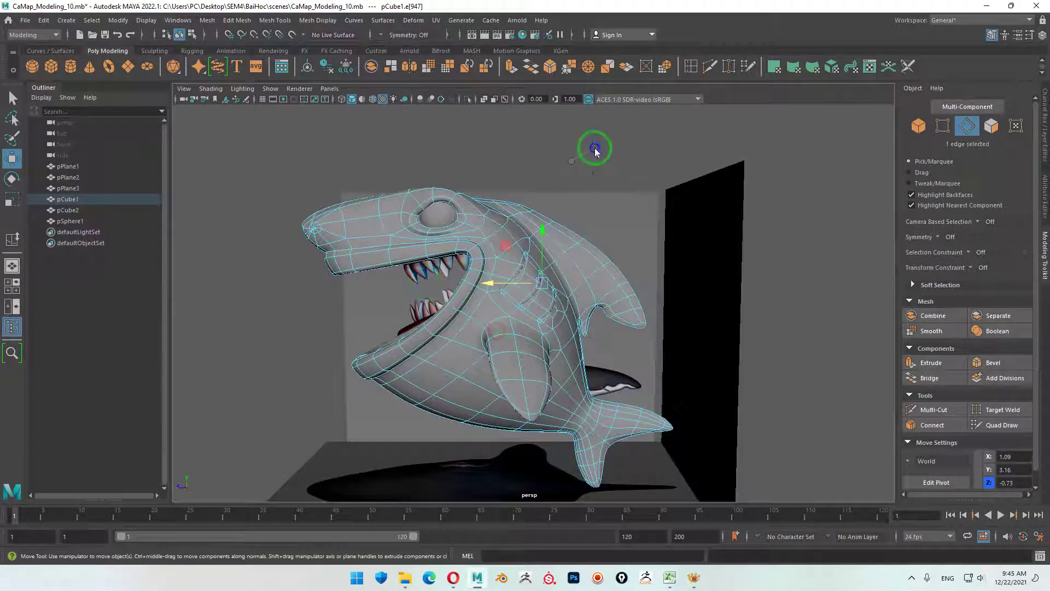
pyautogui.moveTo(595, 148); pyautogui.dragTo(656, 117, button='right')
pyautogui.moveTo(599, 357)
pyautogui.keyDown('alt'); pyautogui.mouseDown()
pyautogui.moveTo(508, 346)
pyautogui.moveTo(596, 375)
pyautogui.moveTo(600, 326)
pyautogui.moveTo(499, 328)
pyautogui.moveTo(525, 335)
pyautogui.moveTo(460, 327)
pyautogui.moveTo(433, 346)
pyautogui.moveTo(450, 339)
pyautogui.moveTo(449, 311)
pyautogui.moveTo(513, 312)
pyautogui.moveTo(553, 347)
pyautogui.moveTo(478, 352)
pyautogui.moveTo(488, 392)
pyautogui.moveTo(611, 368)
pyautogui.moveTo(665, 415)
pyautogui.moveTo(518, 356)
pyautogui.moveTo(541, 349)
pyautogui.moveTo(578, 373)
pyautogui.moveTo(598, 305)
pyautogui.moveTo(579, 309)
pyautogui.moveTo(571, 296)
pyautogui.moveTo(625, 313)
pyautogui.moveTo(518, 352)
pyautogui.moveTo(471, 347)
pyautogui.moveTo(486, 316)
pyautogui.moveTo(530, 290)
pyautogui.moveTo(562, 326)
pyautogui.moveTo(553, 301)
pyautogui.moveTo(570, 338)
pyautogui.mouseUp(); pyautogui.keyUp('alt')
pyautogui.click(541, 350)
pyautogui.press('1')
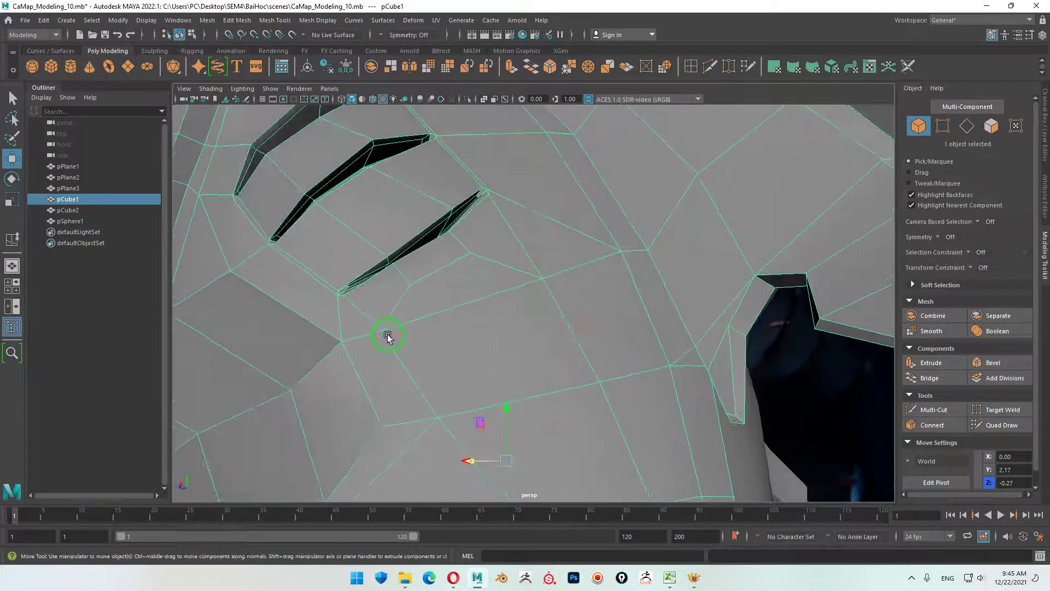
# - Maximize the side view and nudge two vertices near the gill slits
pyautogui.keyDown('alt'); pyautogui.moveTo(509, 305); pyautogui.dragTo(428, 307, button='right'); pyautogui.keyUp('alt')
pyautogui.keyDown('alt'); pyautogui.moveTo(428, 307); pyautogui.dragTo(524, 387); pyautogui.keyUp('alt')
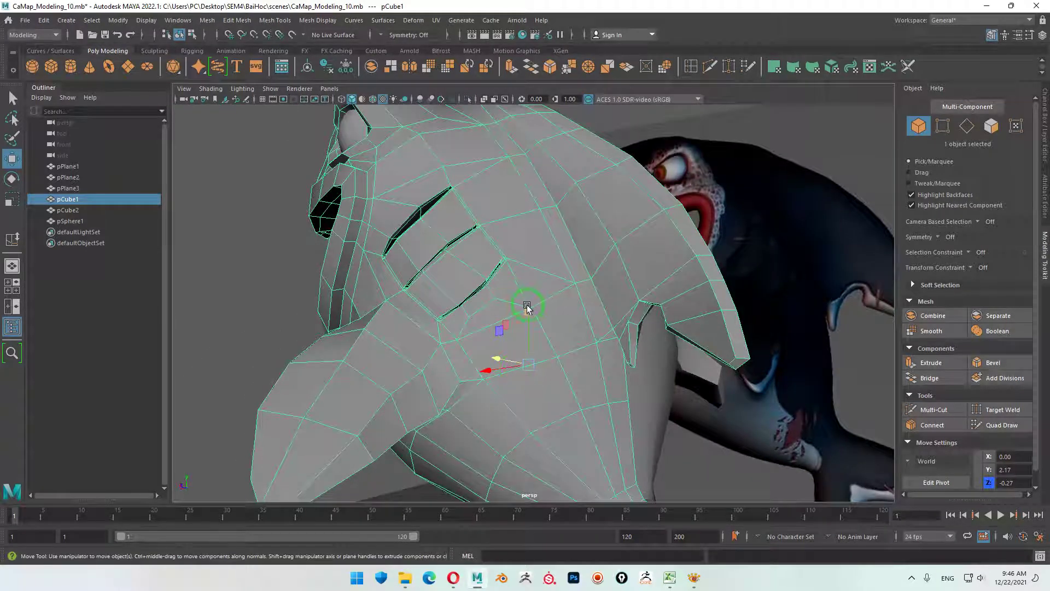
pyautogui.press('space')
pyautogui.press('space')
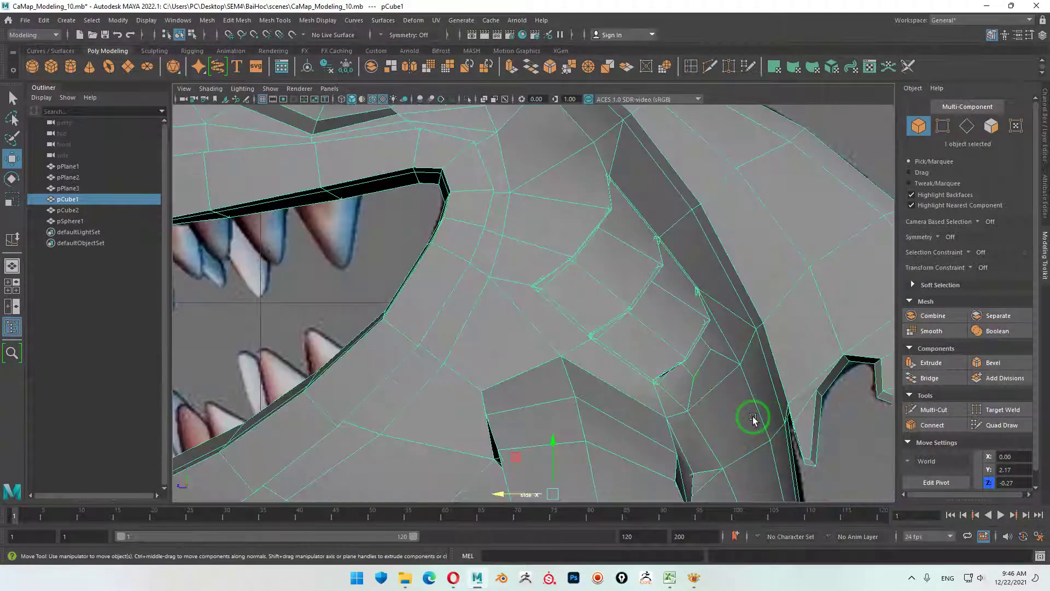
pyautogui.keyDown('alt'); pyautogui.moveTo(753, 419); pyautogui.dragTo(512, 314, button='middle'); pyautogui.keyUp('alt')
pyautogui.moveTo(770, 278); pyautogui.dragTo(706, 283, button='right')
pyautogui.click(525, 259)
pyautogui.moveTo(525, 259); pyautogui.dragTo(519, 256)
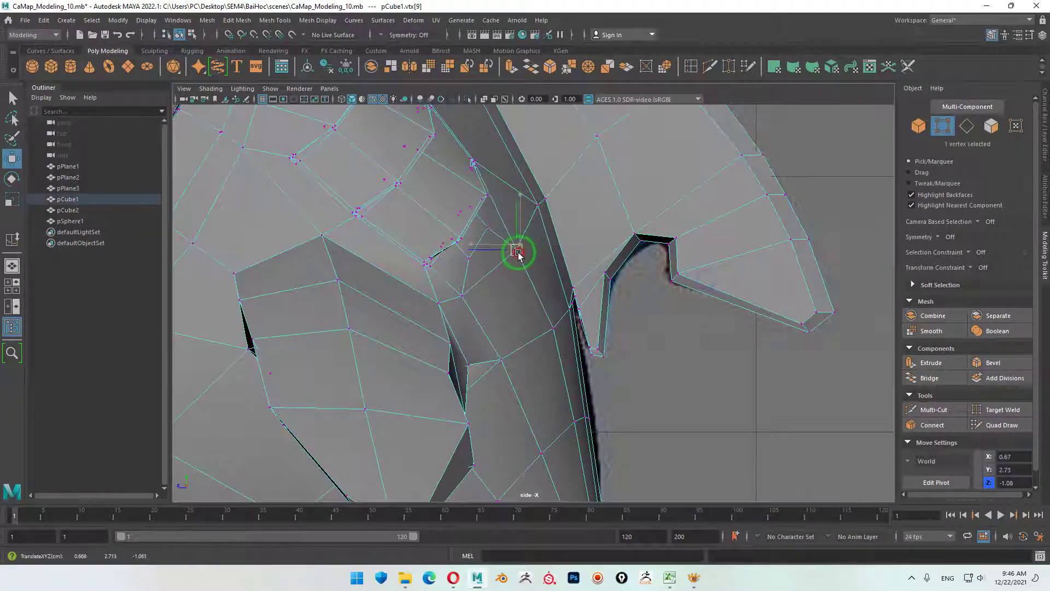
pyautogui.click(553, 331)
pyautogui.moveTo(552, 329); pyautogui.dragTo(541, 326)
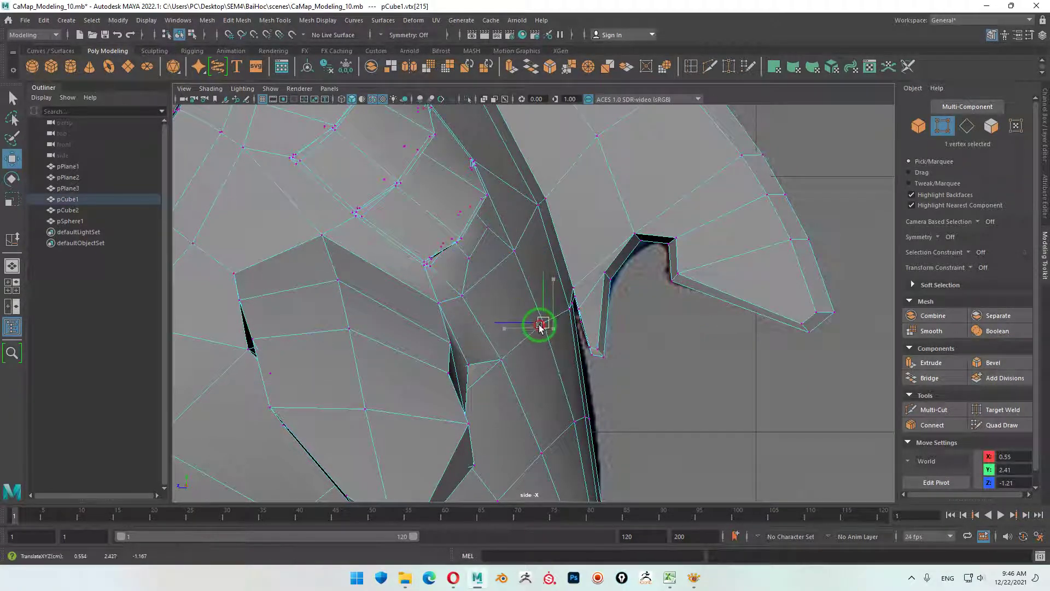
pyautogui.click(462, 296)
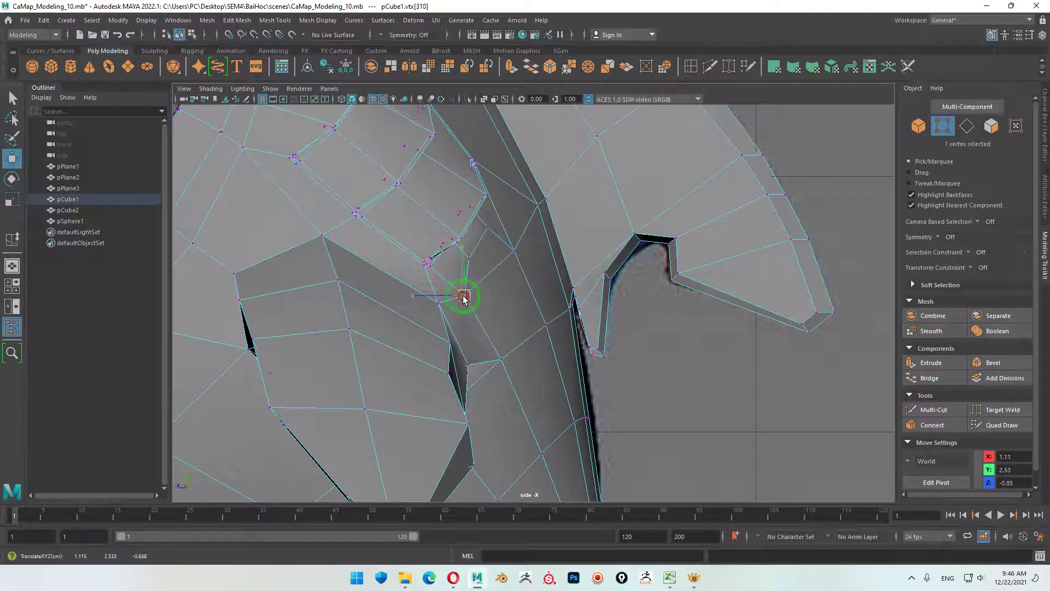
# - In perspective, pull a head vertex down to smooth the head contour
pyautogui.moveTo(720, 172)
pyautogui.keyDown('alt'); pyautogui.mouseDown()
pyautogui.moveTo(629, 293)
pyautogui.moveTo(516, 321)
pyautogui.moveTo(503, 309)
pyautogui.moveTo(551, 304)
pyautogui.mouseUp(); pyautogui.keyUp('alt')
pyautogui.moveTo(516, 247)
pyautogui.keyDown('alt'); pyautogui.mouseDown()
pyautogui.moveTo(499, 280)
pyautogui.moveTo(499, 323)
pyautogui.mouseUp(); pyautogui.keyUp('alt')
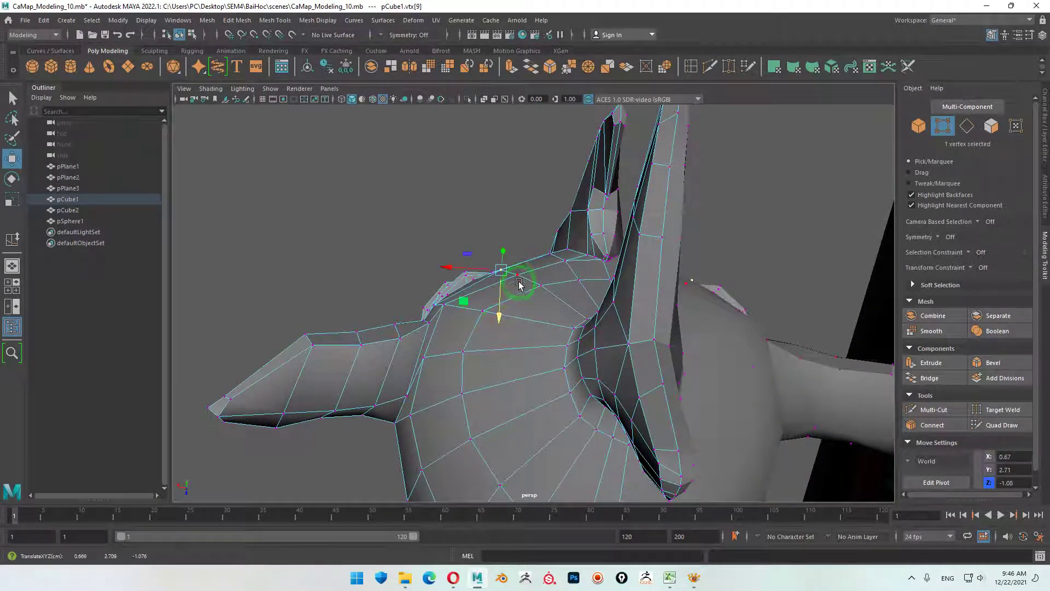
pyautogui.moveTo(518, 283)
pyautogui.mouseDown()
pyautogui.moveTo(516, 319)
pyautogui.moveTo(614, 368)
pyautogui.moveTo(601, 391)
pyautogui.moveTo(581, 386)
pyautogui.mouseUp()
# - Return to Object Mode and orbit around to review the shark's shape
pyautogui.moveTo(557, 290); pyautogui.dragTo(610, 262, button='right')
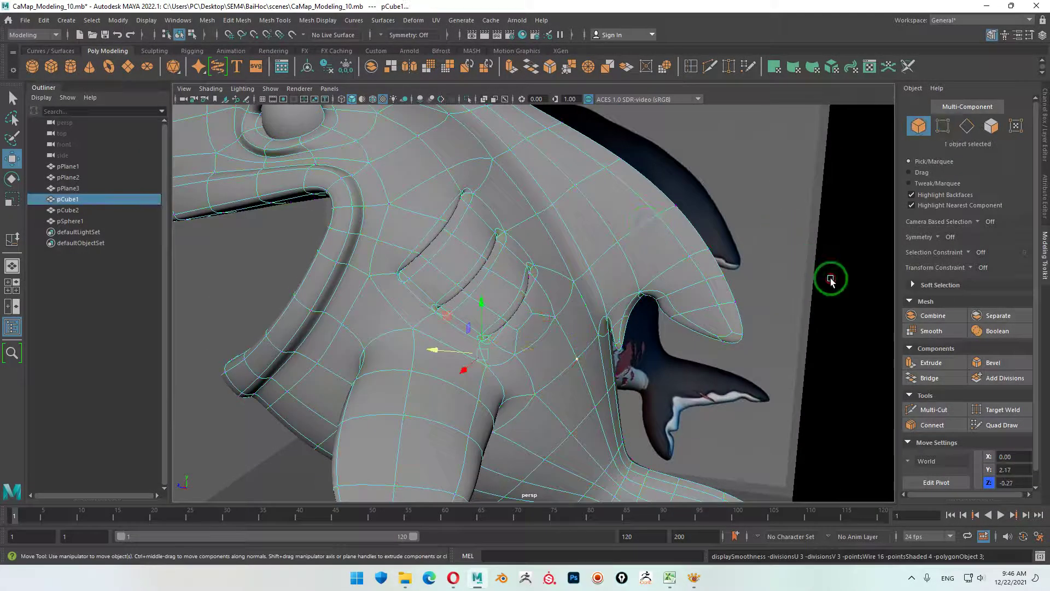
pyautogui.scroll(-5, 722, 422)
pyautogui.moveTo(640, 361)
pyautogui.keyDown('alt'); pyautogui.mouseDown()
pyautogui.moveTo(548, 346)
pyautogui.moveTo(696, 363)
pyautogui.mouseUp(); pyautogui.keyUp('alt')
pyautogui.keyDown('alt'); pyautogui.moveTo(697, 363); pyautogui.dragTo(532, 332, button='right'); pyautogui.keyUp('alt')
pyautogui.keyDown('alt'); pyautogui.moveTo(532, 332); pyautogui.dragTo(1022, 337); pyautogui.keyUp('alt')
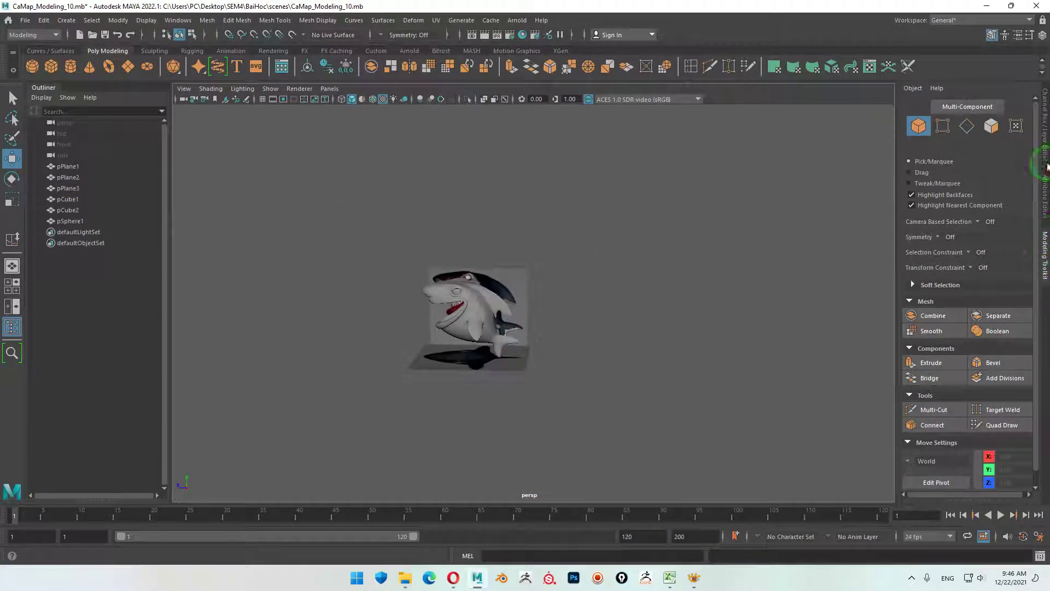
# - Hide the REF layer in the Layer Editor and orbit around the shark
pyautogui.click(1034, 279)
pyautogui.click(909, 435)
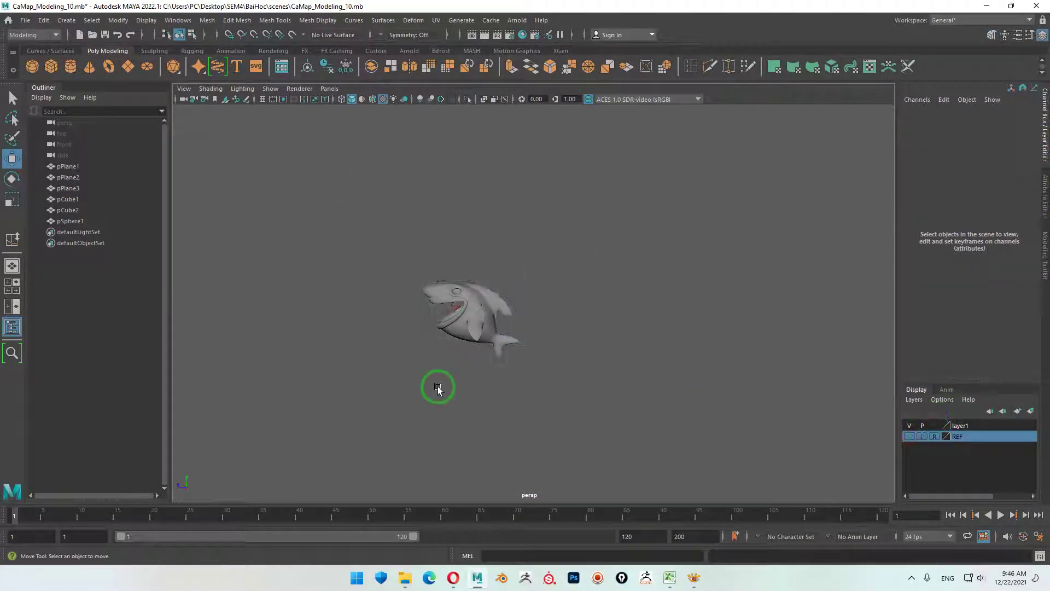
pyautogui.keyDown('alt'); pyautogui.moveTo(438, 389); pyautogui.dragTo(527, 363); pyautogui.keyUp('alt')
pyautogui.keyDown('alt'); pyautogui.moveTo(527, 363); pyautogui.dragTo(664, 389, button='right'); pyautogui.keyUp('alt')
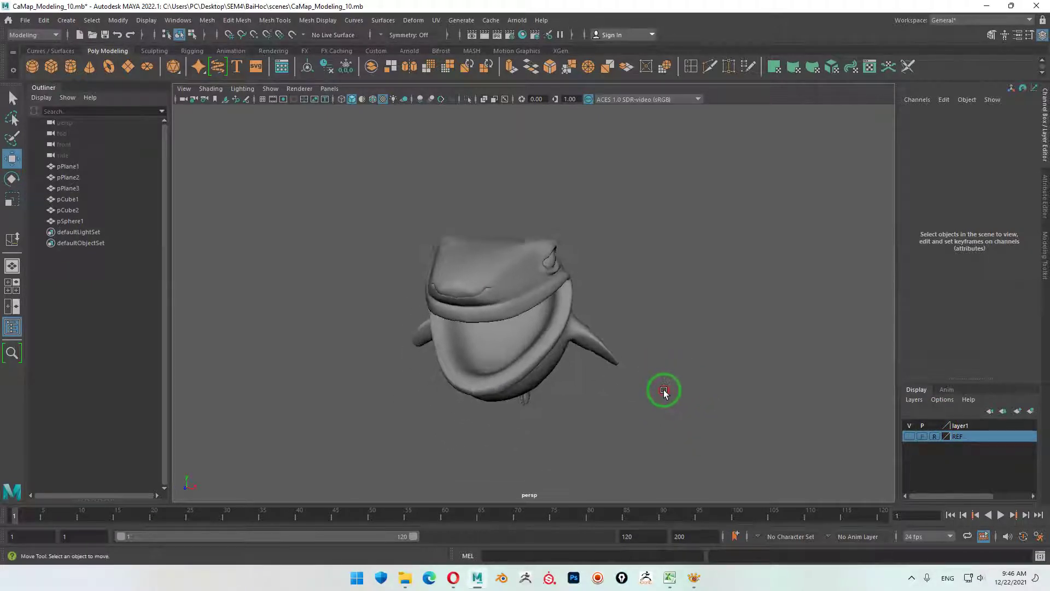
pyautogui.keyDown('alt'); pyautogui.moveTo(664, 389); pyautogui.dragTo(557, 351); pyautogui.keyUp('alt')
pyautogui.moveTo(558, 351)
pyautogui.keyDown('alt'); pyautogui.mouseDown(button='right')
pyautogui.moveTo(673, 400)
pyautogui.moveTo(623, 369)
pyautogui.mouseUp(button='right'); pyautogui.keyUp('alt')
pyautogui.keyDown('alt'); pyautogui.moveTo(624, 369); pyautogui.dragTo(573, 369); pyautogui.keyUp('alt')
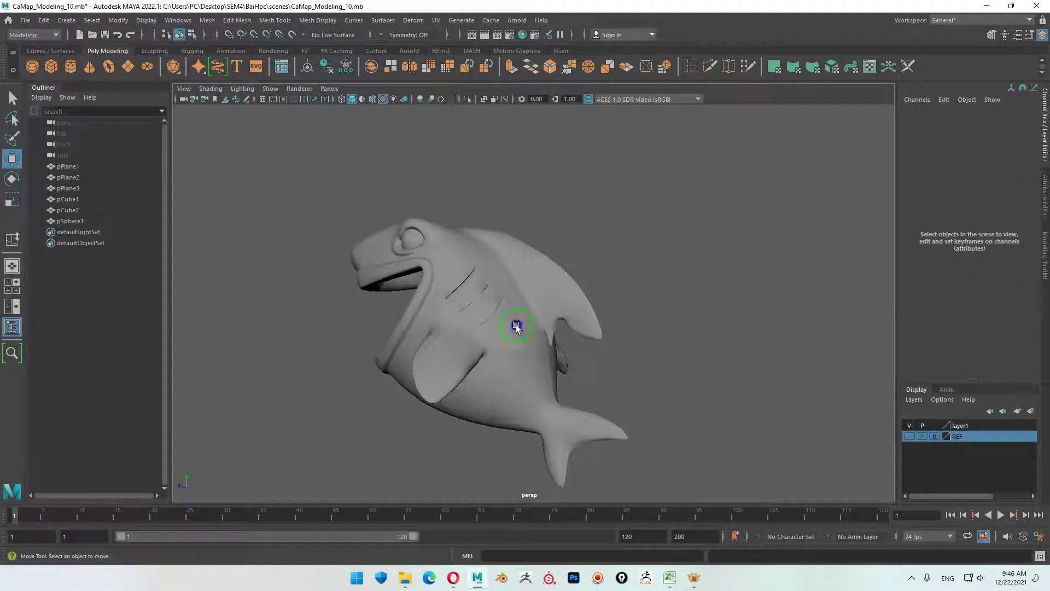
pyautogui.keyDown('alt'); pyautogui.moveTo(514, 323); pyautogui.dragTo(405, 352, button='right'); pyautogui.keyUp('alt')
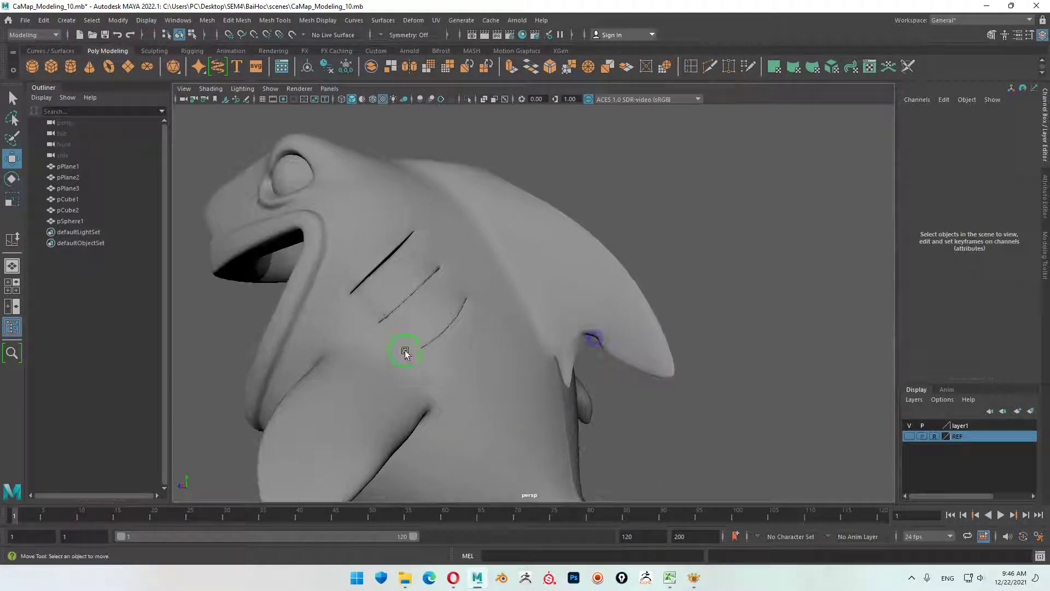
# - Enable Ambient Occlusion, inspect the shark from all sides, then frame the body mesh
pyautogui.click(440, 99)
pyautogui.moveTo(400, 304)
pyautogui.keyDown('alt'); pyautogui.mouseDown()
pyautogui.moveTo(508, 375)
pyautogui.moveTo(454, 359)
pyautogui.moveTo(422, 368)
pyautogui.moveTo(410, 394)
pyautogui.moveTo(394, 389)
pyautogui.mouseUp(); pyautogui.keyUp('alt')
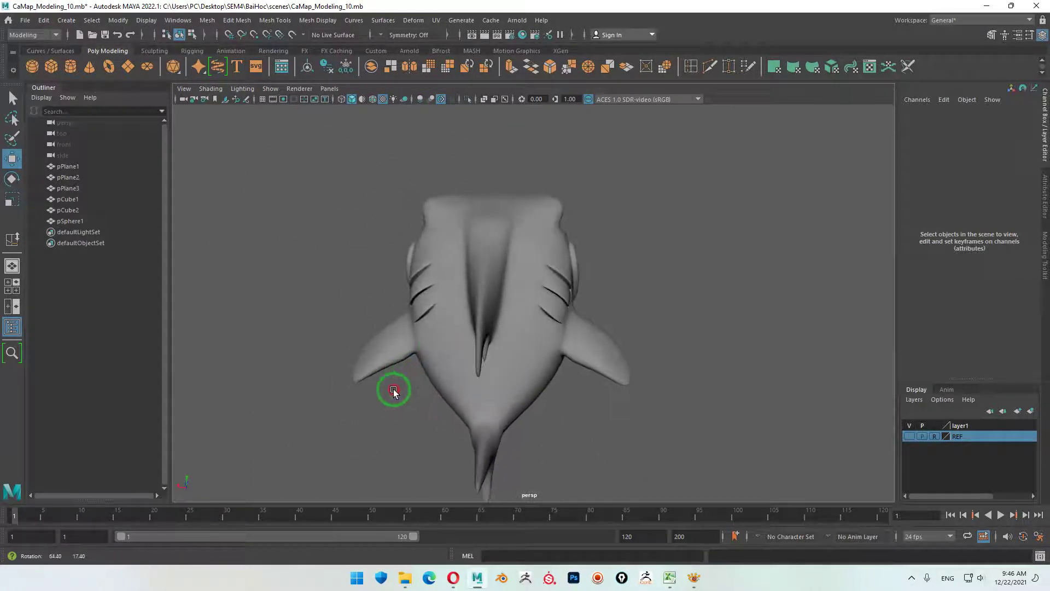
pyautogui.moveTo(474, 327)
pyautogui.keyDown('alt'); pyautogui.mouseDown()
pyautogui.moveTo(609, 329)
pyautogui.moveTo(654, 321)
pyautogui.moveTo(661, 305)
pyautogui.moveTo(633, 331)
pyautogui.moveTo(647, 351)
pyautogui.moveTo(675, 356)
pyautogui.moveTo(694, 336)
pyautogui.moveTo(670, 320)
pyautogui.mouseUp(); pyautogui.keyUp('alt')
pyautogui.scroll(2, 522, 304)
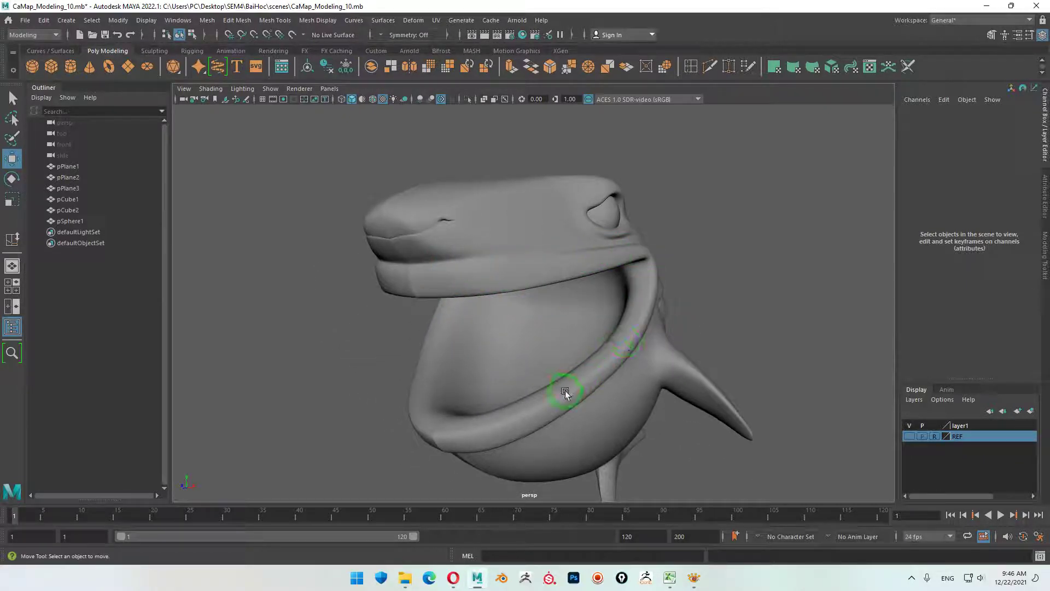
pyautogui.moveTo(520, 422)
pyautogui.keyDown('alt'); pyautogui.mouseDown()
pyautogui.moveTo(504, 392)
pyautogui.moveTo(429, 340)
pyautogui.mouseUp(); pyautogui.keyUp('alt')
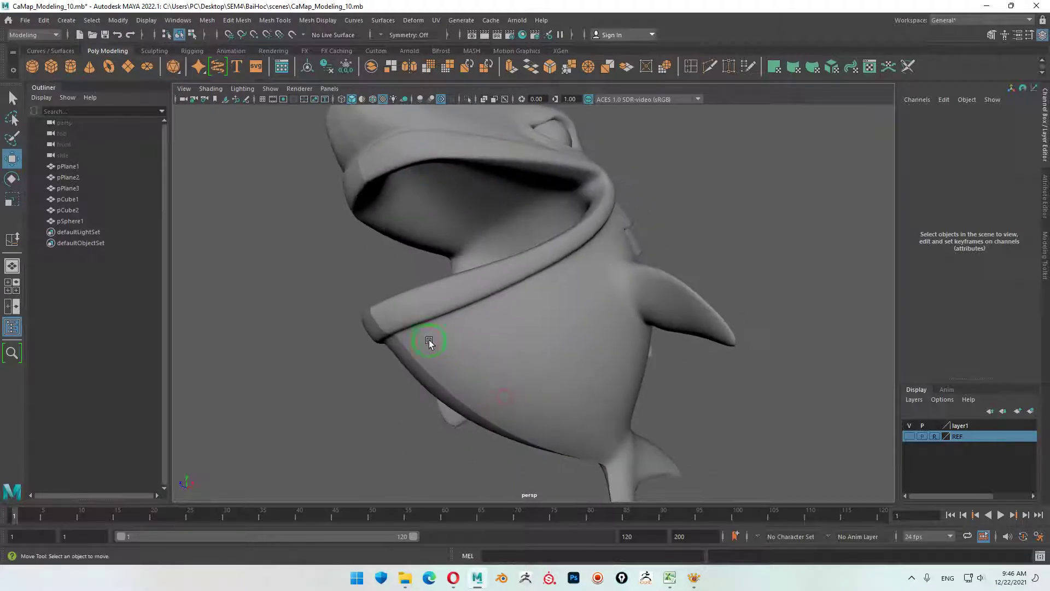
pyautogui.moveTo(589, 257)
pyautogui.keyDown('alt'); pyautogui.mouseDown()
pyautogui.moveTo(508, 294)
pyautogui.moveTo(392, 249)
pyautogui.mouseUp(); pyautogui.keyUp('alt')
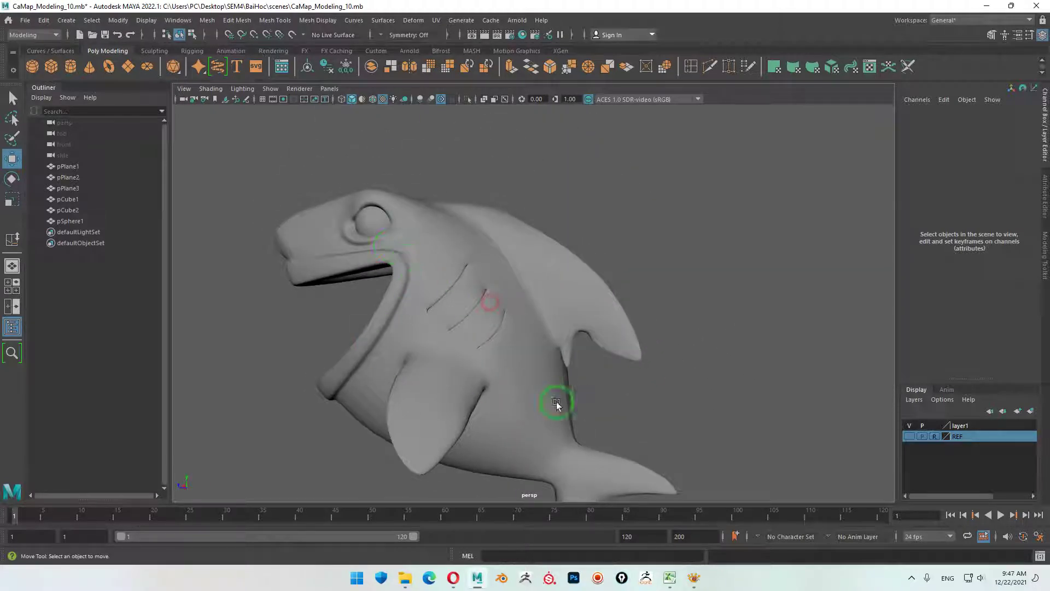
pyautogui.moveTo(556, 403)
pyautogui.keyDown('alt'); pyautogui.mouseDown()
pyautogui.moveTo(543, 379)
pyautogui.moveTo(596, 379)
pyautogui.moveTo(624, 366)
pyautogui.moveTo(633, 392)
pyautogui.moveTo(537, 379)
pyautogui.moveTo(600, 391)
pyautogui.mouseUp(); pyautogui.keyUp('alt')
pyautogui.moveTo(600, 392)
pyautogui.keyDown('alt'); pyautogui.mouseDown(button='right')
pyautogui.moveTo(625, 328)
pyautogui.moveTo(625, 339)
pyautogui.mouseUp(button='right'); pyautogui.keyUp('alt')
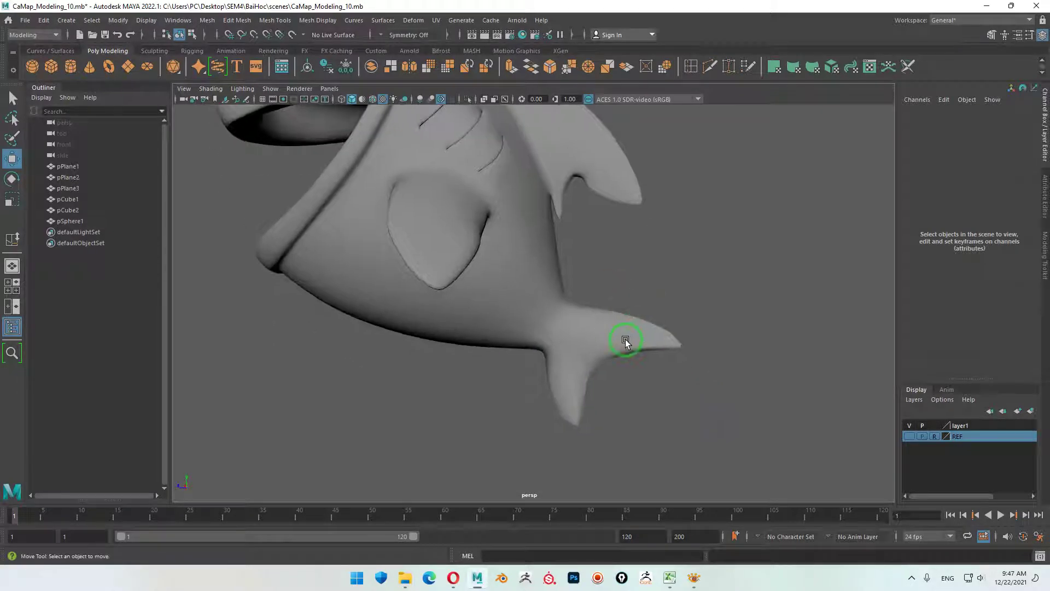
pyautogui.click(625, 339)
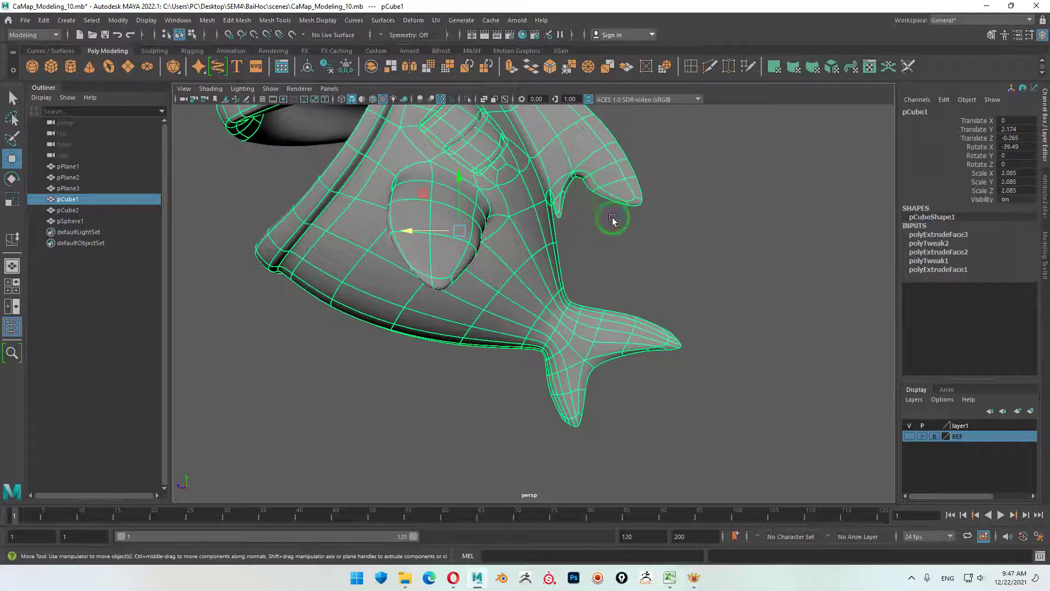
pyautogui.press('f')
pyautogui.keyDown('alt'); pyautogui.moveTo(612, 218); pyautogui.dragTo(961, 455); pyautogui.keyUp('alt')
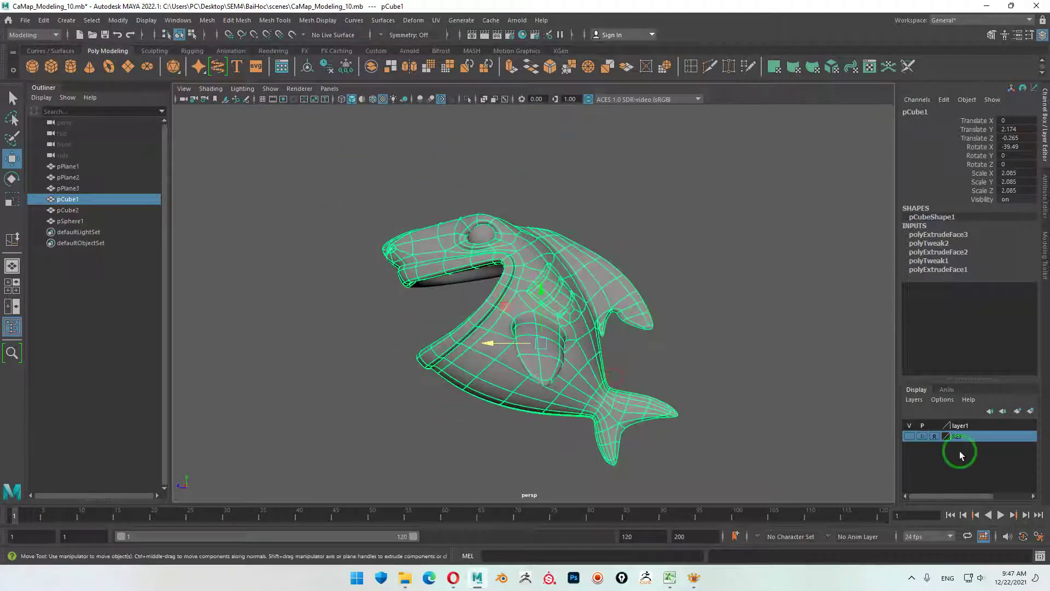
# - Show the REF layer again and orbit to view the shark against the references
pyautogui.click(909, 436)
pyautogui.click(792, 389)
pyautogui.keyDown('alt'); pyautogui.moveTo(792, 389); pyautogui.dragTo(581, 361); pyautogui.keyUp('alt')
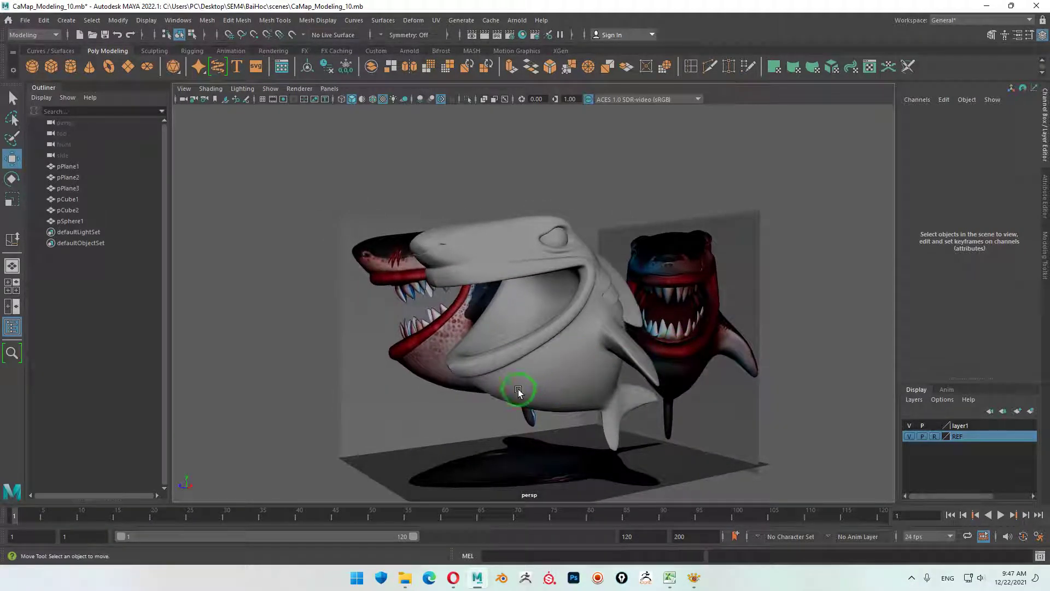
pyautogui.moveTo(518, 391)
pyautogui.keyDown('alt'); pyautogui.mouseDown()
pyautogui.moveTo(534, 375)
pyautogui.moveTo(514, 330)
pyautogui.moveTo(593, 313)
pyautogui.moveTo(601, 298)
pyautogui.moveTo(593, 312)
pyautogui.moveTo(534, 278)
pyautogui.mouseUp(); pyautogui.keyUp('alt')
pyautogui.click(540, 253)
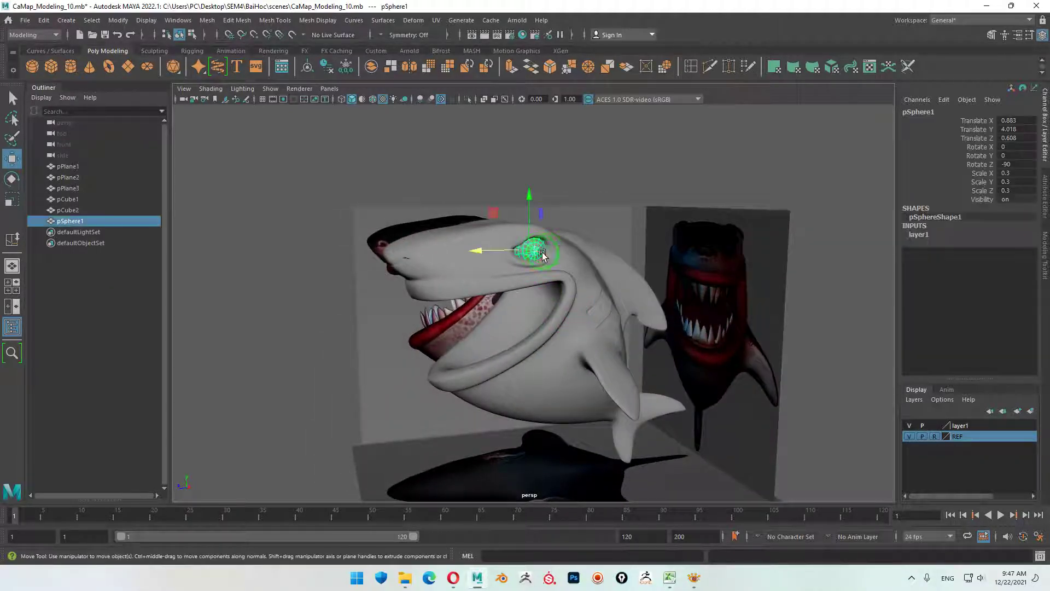
pyautogui.moveTo(526, 323)
pyautogui.keyDown('alt'); pyautogui.mouseDown()
pyautogui.moveTo(566, 336)
pyautogui.moveTo(482, 319)
pyautogui.moveTo(581, 357)
pyautogui.moveTo(556, 323)
pyautogui.moveTo(481, 312)
pyautogui.moveTo(439, 333)
pyautogui.moveTo(480, 356)
pyautogui.moveTo(540, 335)
pyautogui.moveTo(605, 356)
pyautogui.mouseUp(); pyautogui.keyUp('alt')
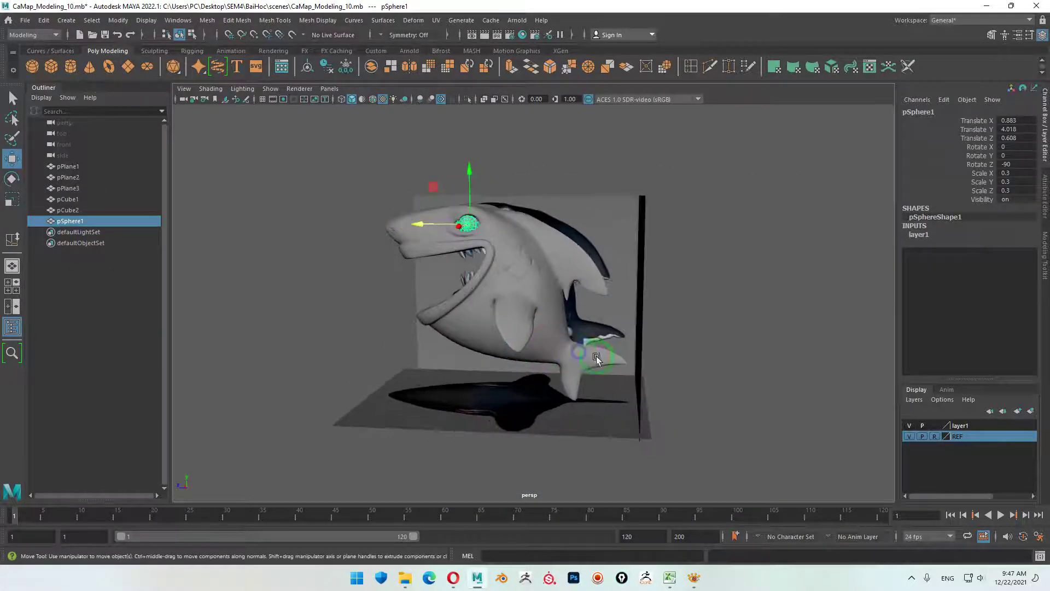
# - Maximize and frame the side view, enable X-Ray, and zoom in on the tail
pyautogui.press('space')
pyautogui.press('space')
pyautogui.press('a')
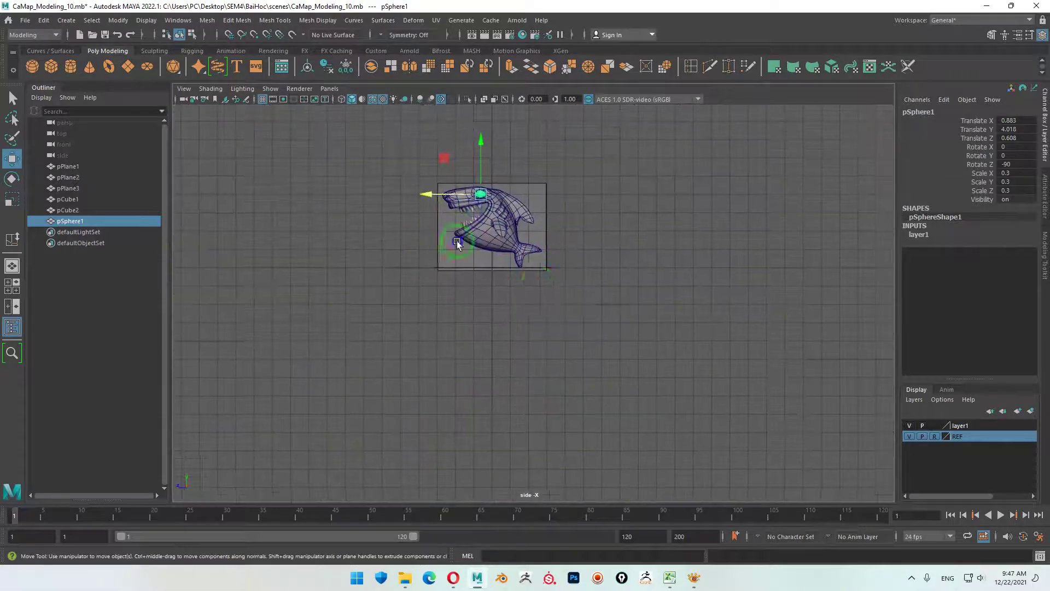
pyautogui.scroll(5, 560, 361)
pyautogui.press('a')
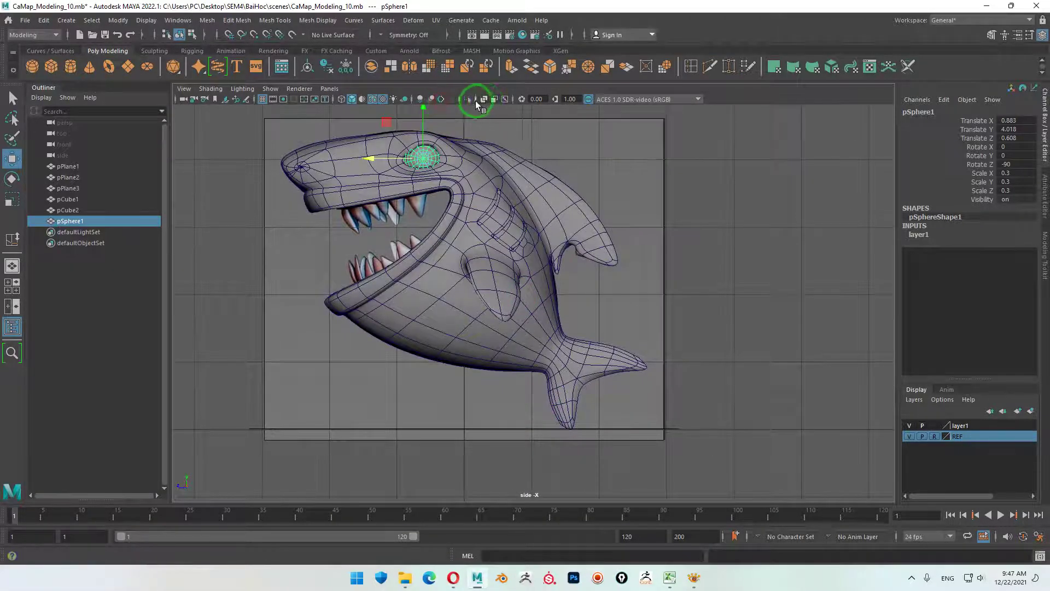
pyautogui.click(494, 99)
pyautogui.moveTo(438, 328)
pyautogui.keyDown('alt'); pyautogui.mouseDown(button='right')
pyautogui.moveTo(643, 405)
pyautogui.moveTo(558, 303)
pyautogui.moveTo(726, 361)
pyautogui.mouseUp(button='right'); pyautogui.keyUp('alt')
# - Select only the body mesh pCube1 in low-poly cage display and frame the tail
pyautogui.rightClick(645, 366)
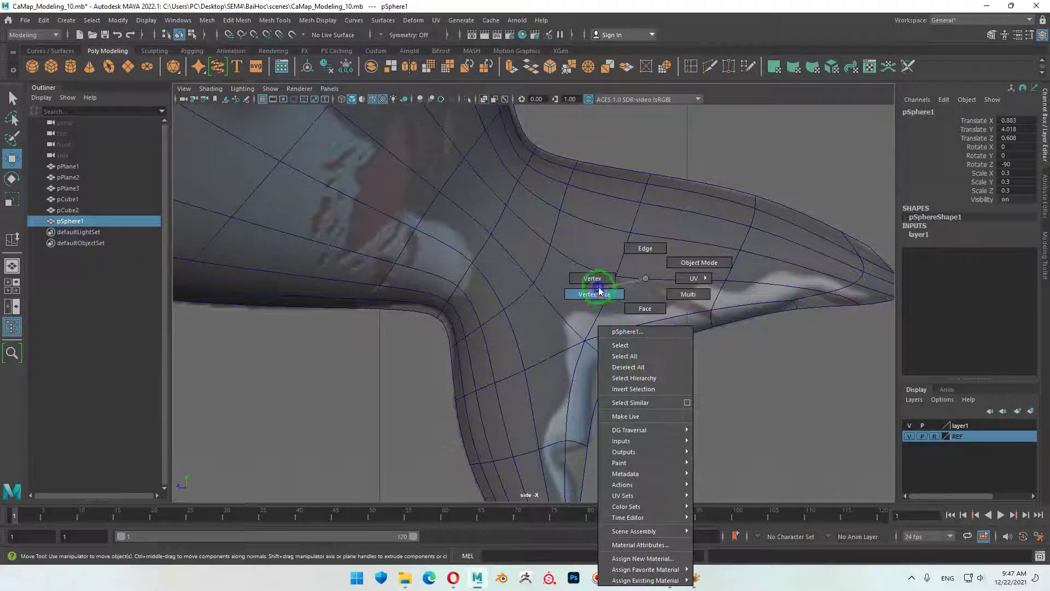
pyautogui.click(622, 355)
pyautogui.moveTo(608, 361); pyautogui.dragTo(629, 384)
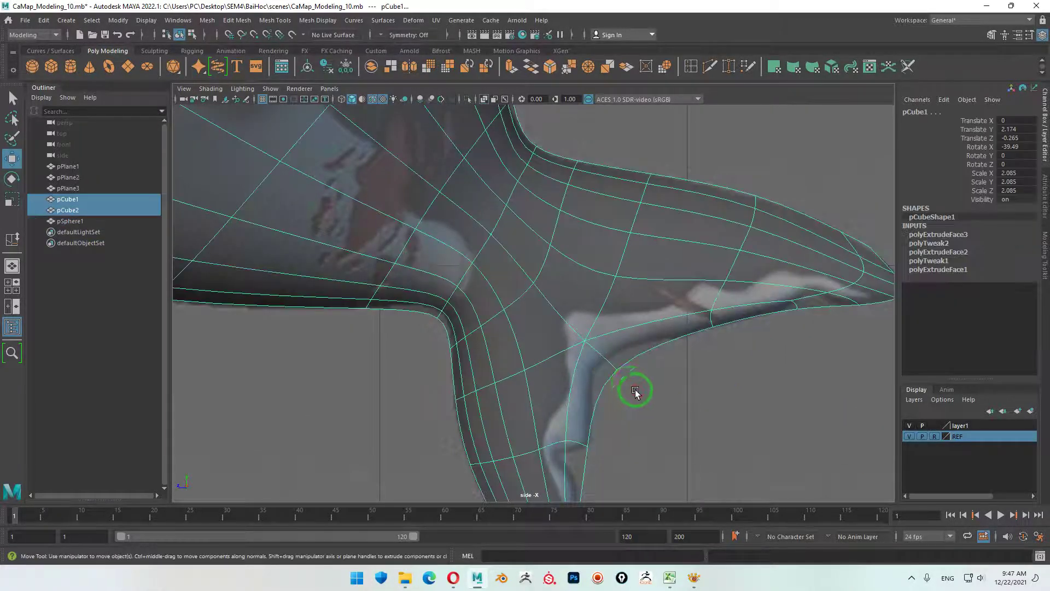
pyautogui.click(652, 328)
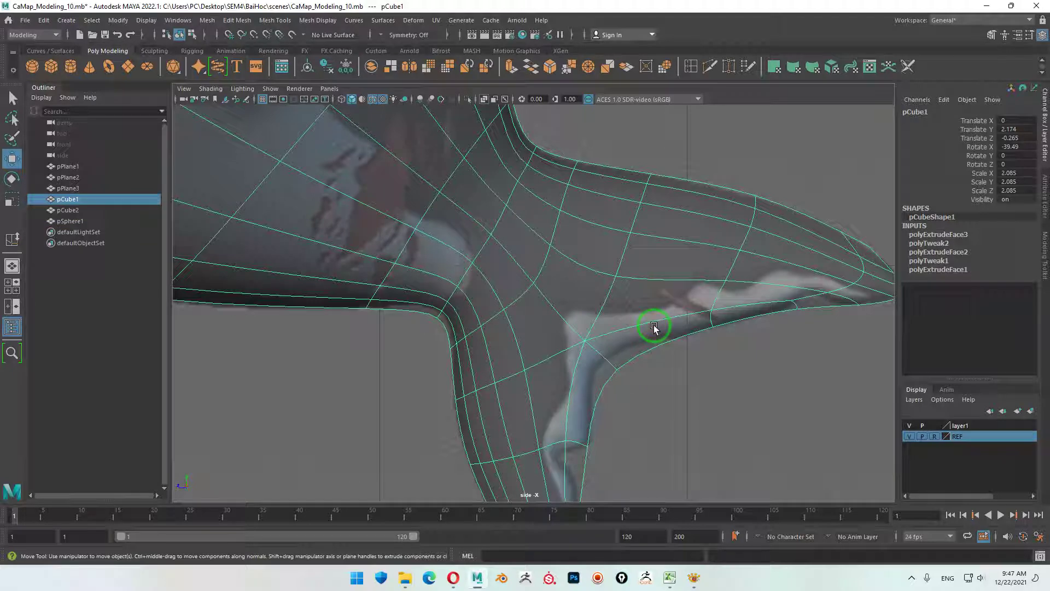
pyautogui.press('1')
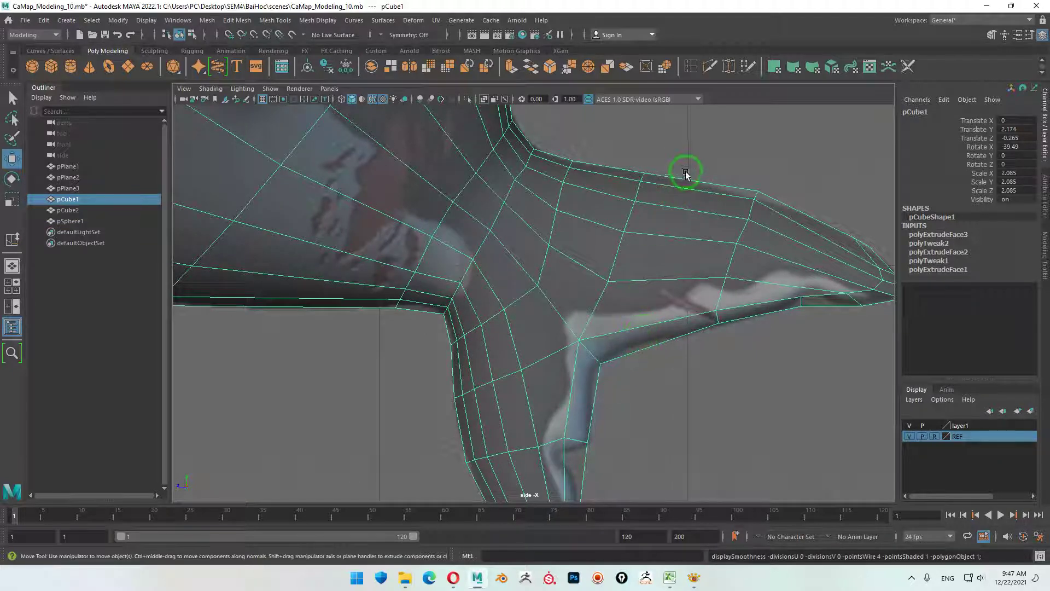
pyautogui.keyDown('alt'); pyautogui.moveTo(638, 371); pyautogui.dragTo(612, 258, button='middle'); pyautogui.keyUp('alt')
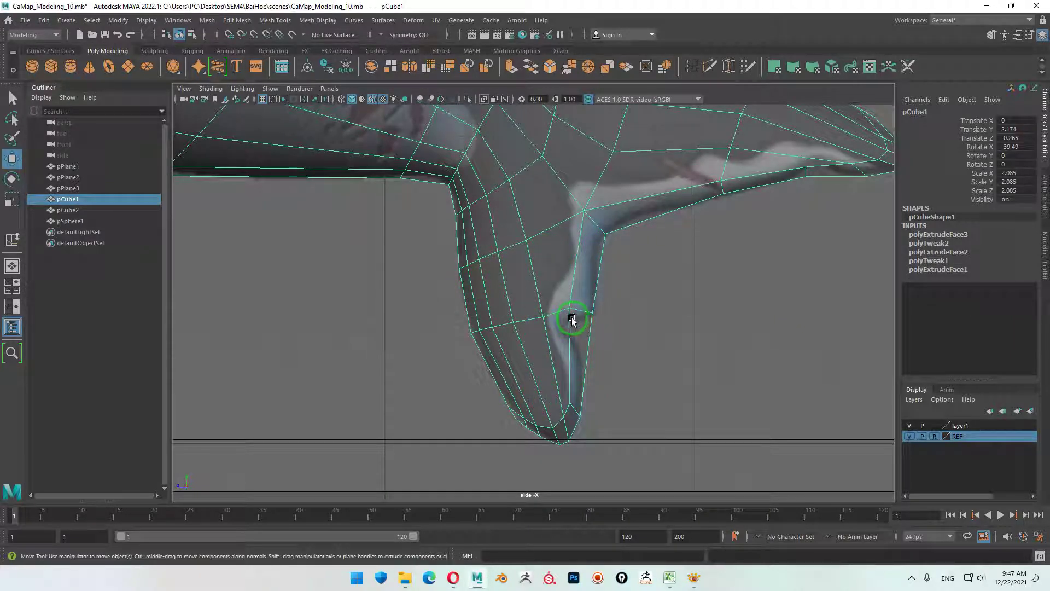
pyautogui.scroll(-3, 730, 244)
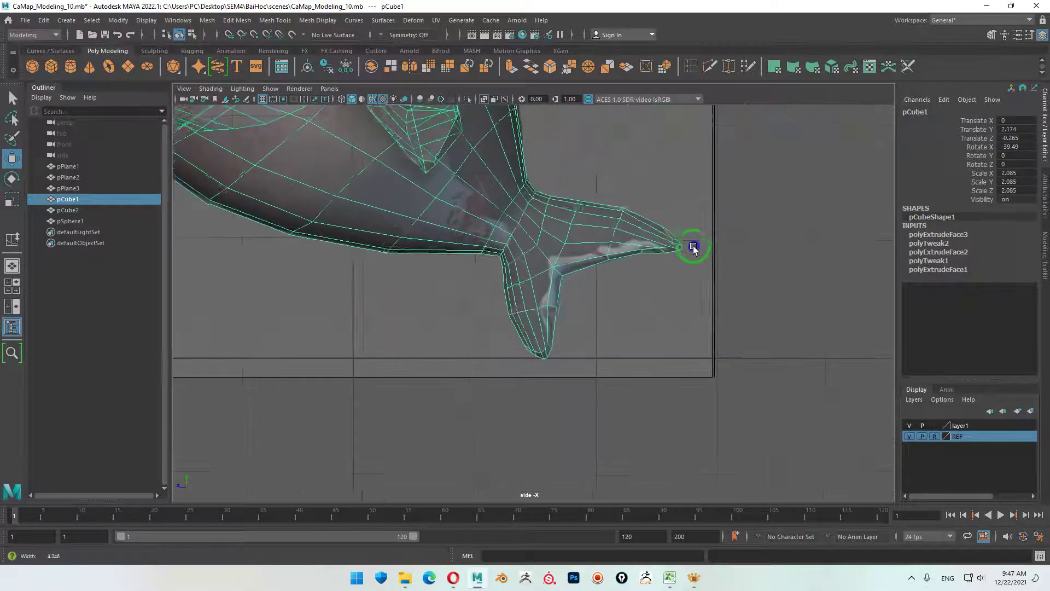
pyautogui.keyDown('alt'); pyautogui.moveTo(691, 244); pyautogui.dragTo(576, 186, button='middle'); pyautogui.keyUp('alt')
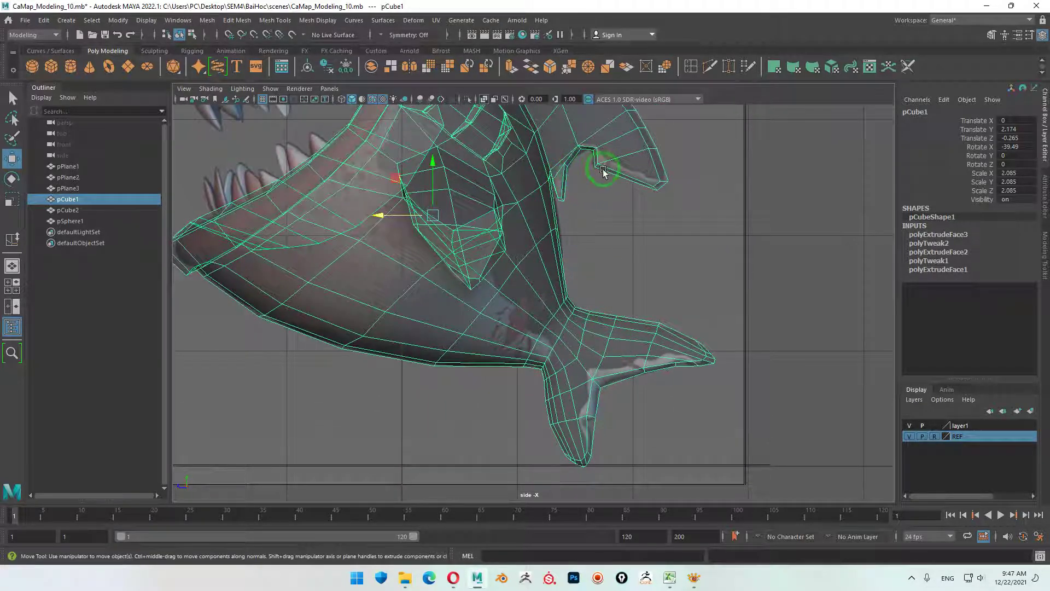
pyautogui.scroll(-2, 678, 311)
pyautogui.scroll(3, 662, 322)
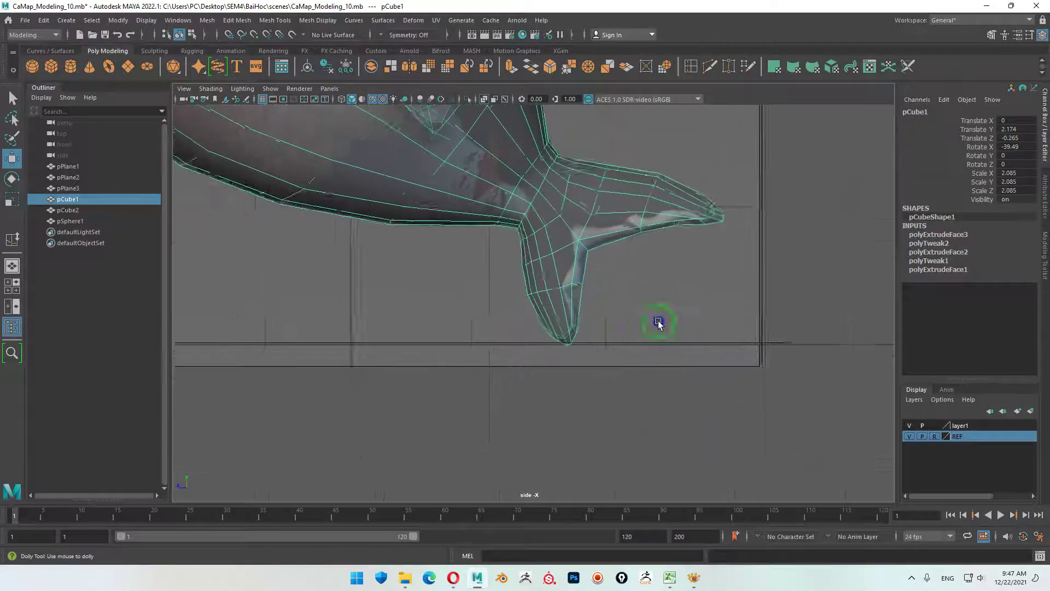
pyautogui.scroll(3, 681, 311)
pyautogui.scroll(1, 681, 310)
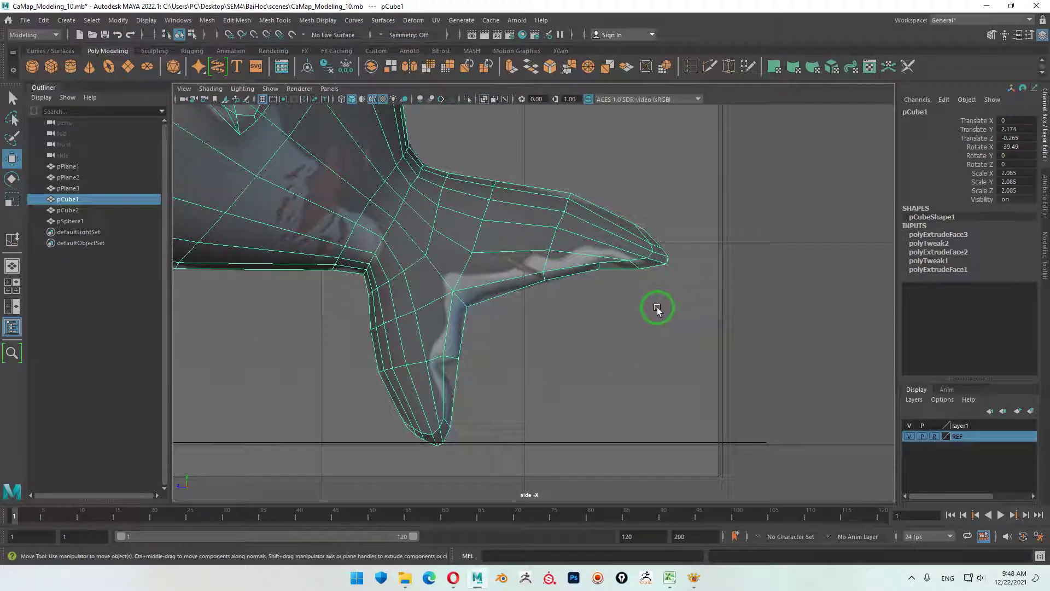
# - Select and delete the tip faces of the tail-fin lobes
pyautogui.keyDown('alt'); pyautogui.moveTo(481, 300); pyautogui.dragTo(573, 213, button='middle'); pyautogui.keyUp('alt')
pyautogui.moveTo(554, 278)
pyautogui.mouseDown(button='right')
pyautogui.moveTo(509, 282)
pyautogui.moveTo(561, 311)
pyautogui.mouseUp(button='right')
pyautogui.click(560, 308)
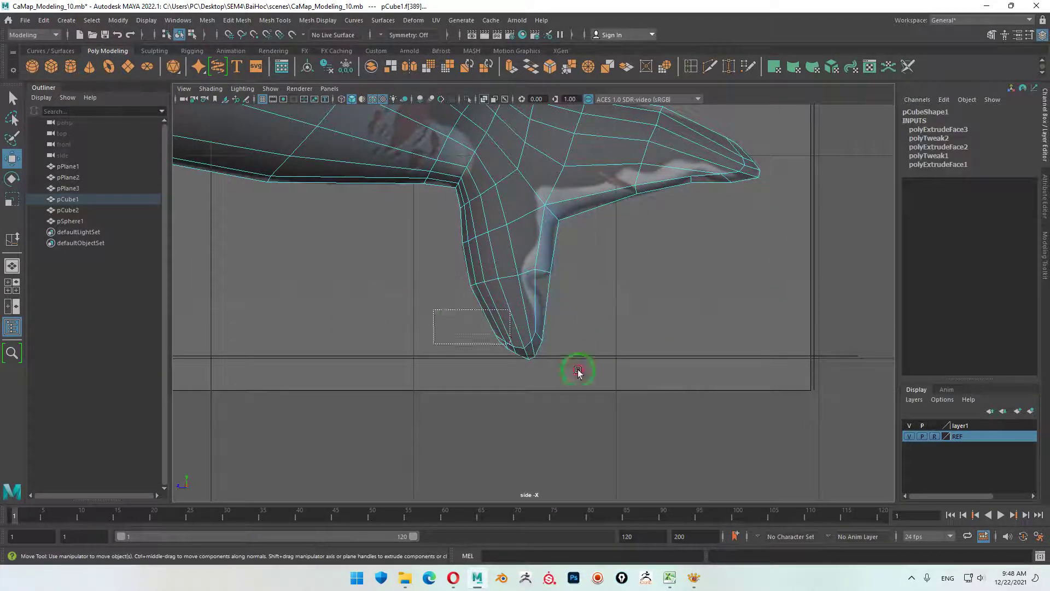
pyautogui.click(629, 384)
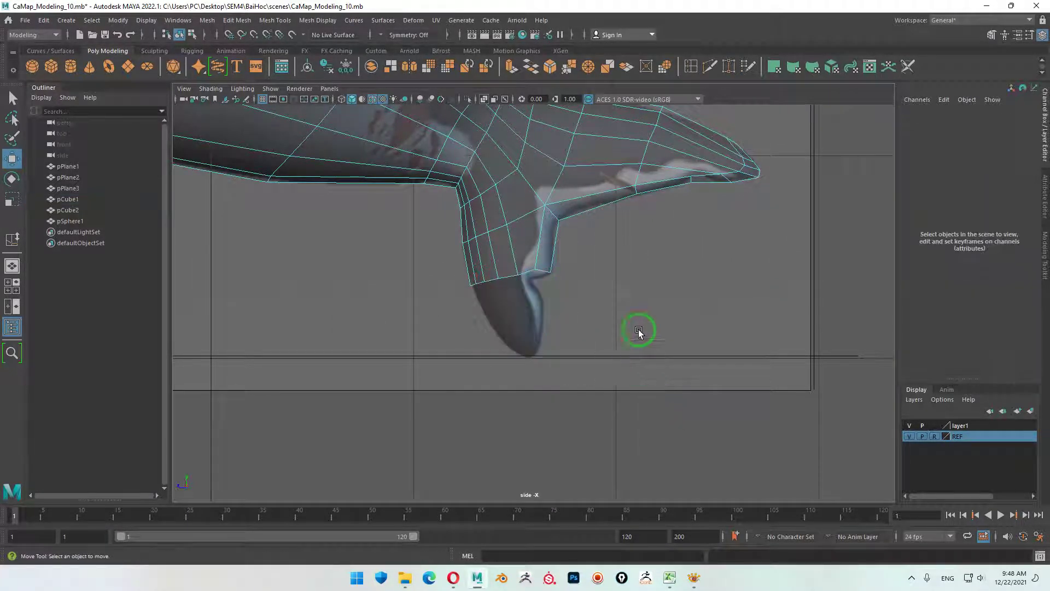
pyautogui.keyDown('alt'); pyautogui.moveTo(698, 204); pyautogui.dragTo(679, 286, button='middle'); pyautogui.keyUp('alt')
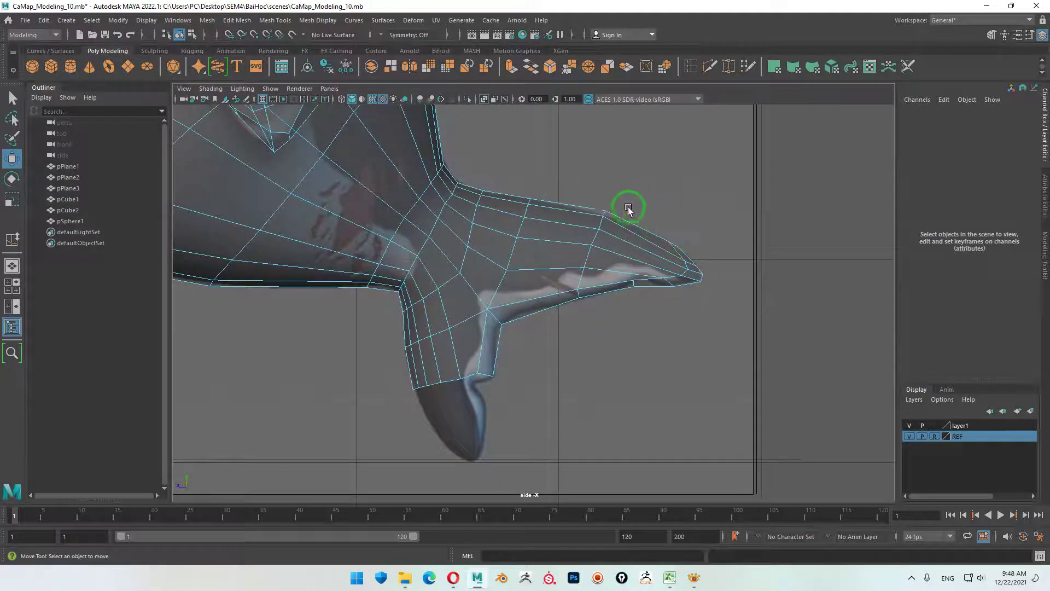
pyautogui.moveTo(631, 232); pyautogui.dragTo(754, 387)
pyautogui.press('Delete')
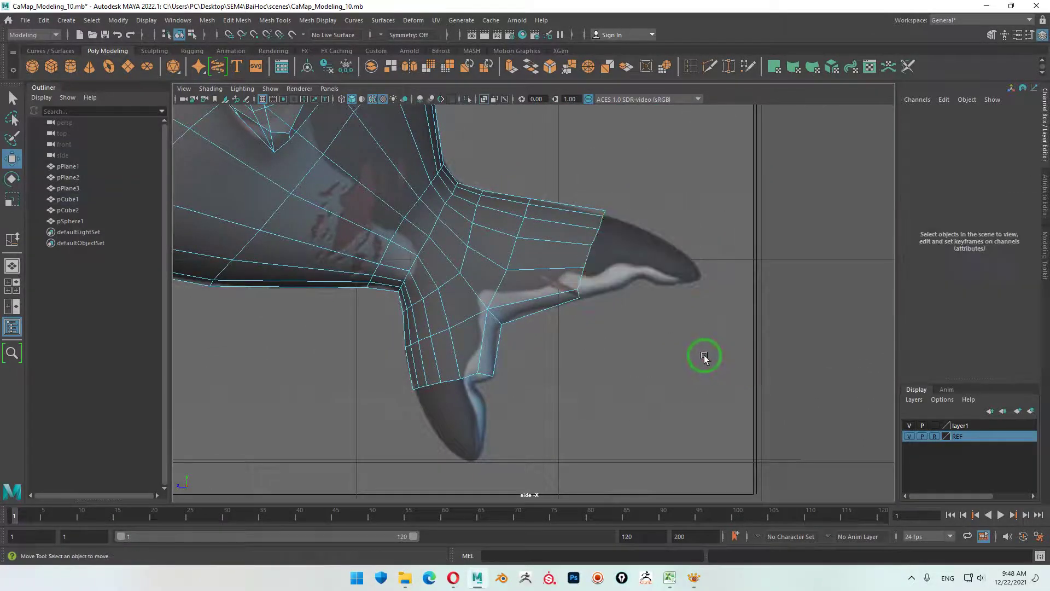
# - Move the lower lobe's bottom-edge vertices onto the reference outline
pyautogui.keyDown('alt'); pyautogui.moveTo(564, 307); pyautogui.dragTo(555, 267, button='middle'); pyautogui.keyUp('alt')
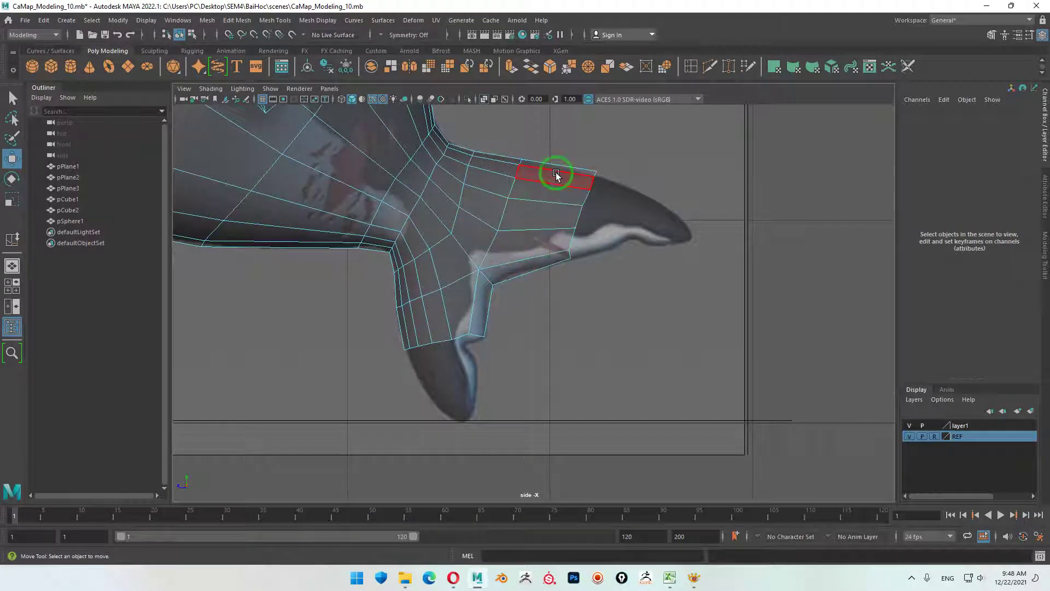
pyautogui.moveTo(468, 267); pyautogui.dragTo(436, 264, button='right')
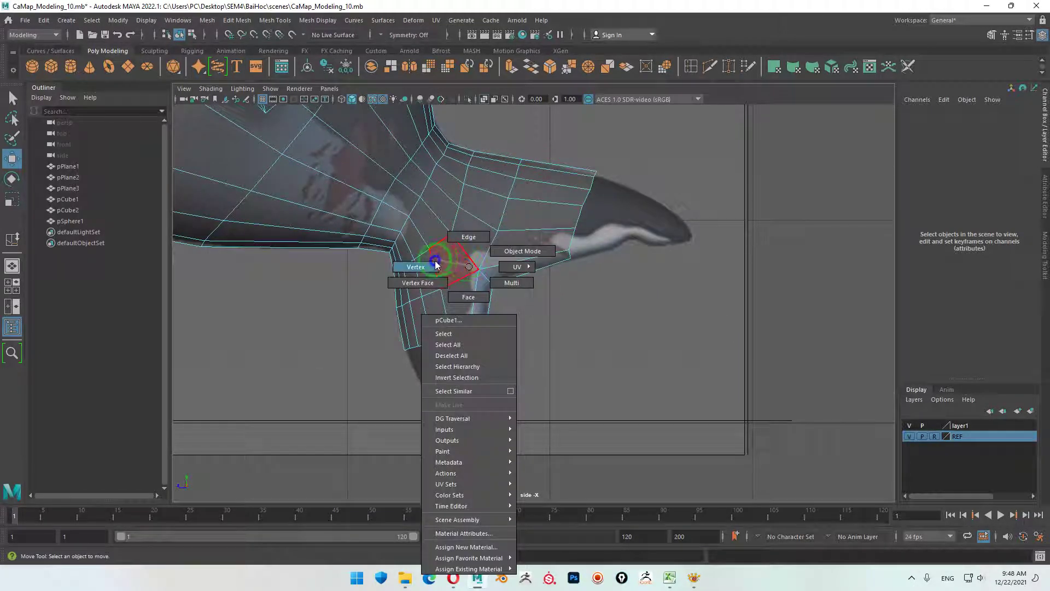
pyautogui.scroll(2, 500, 275)
pyautogui.scroll(3, 602, 319)
pyautogui.scroll(2, 565, 315)
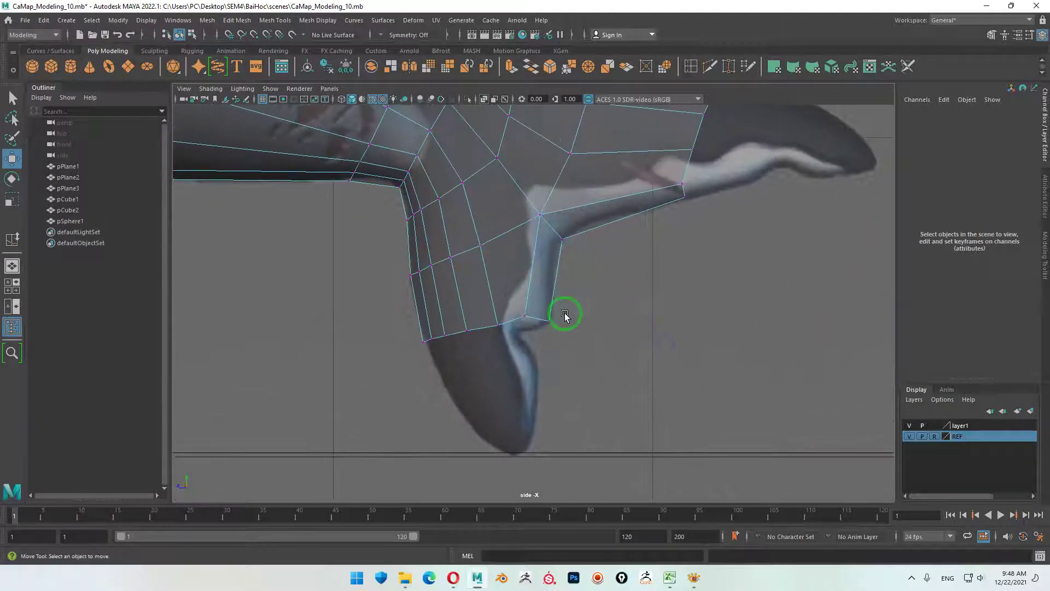
pyautogui.click(492, 320)
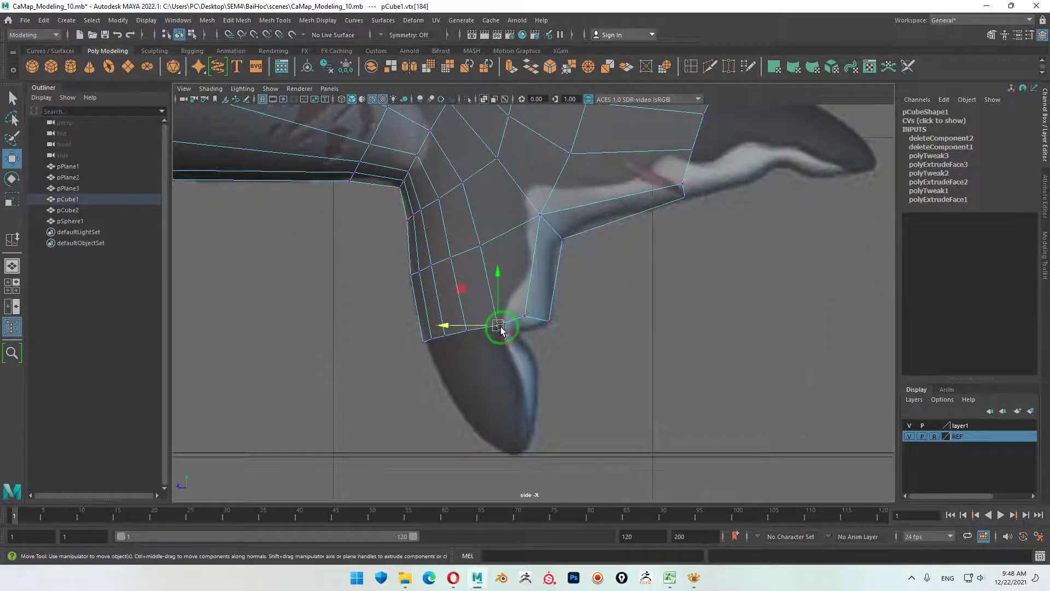
pyautogui.moveTo(518, 315); pyautogui.dragTo(523, 324)
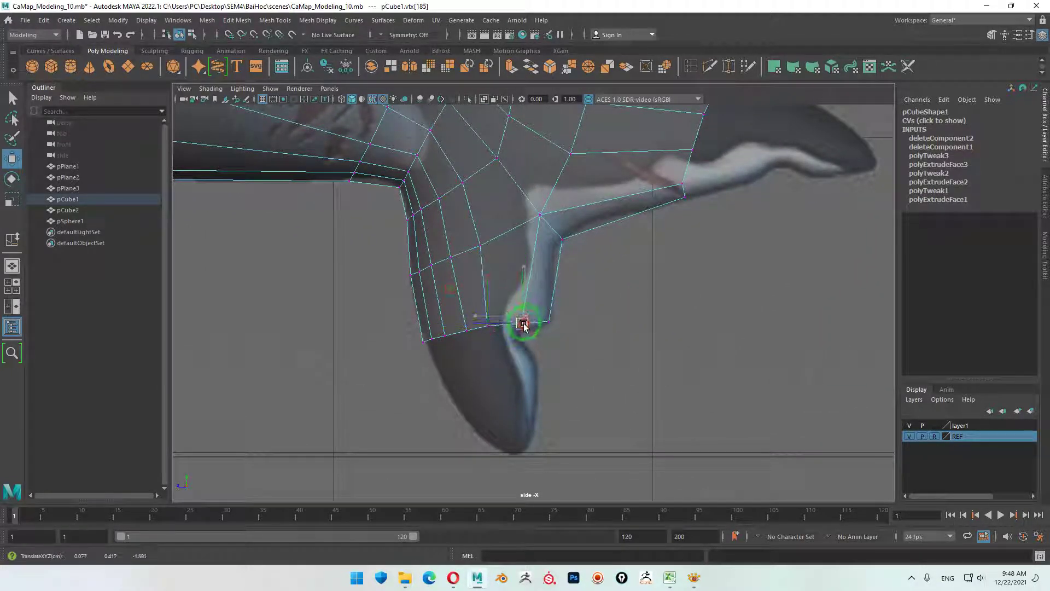
pyautogui.click(488, 327)
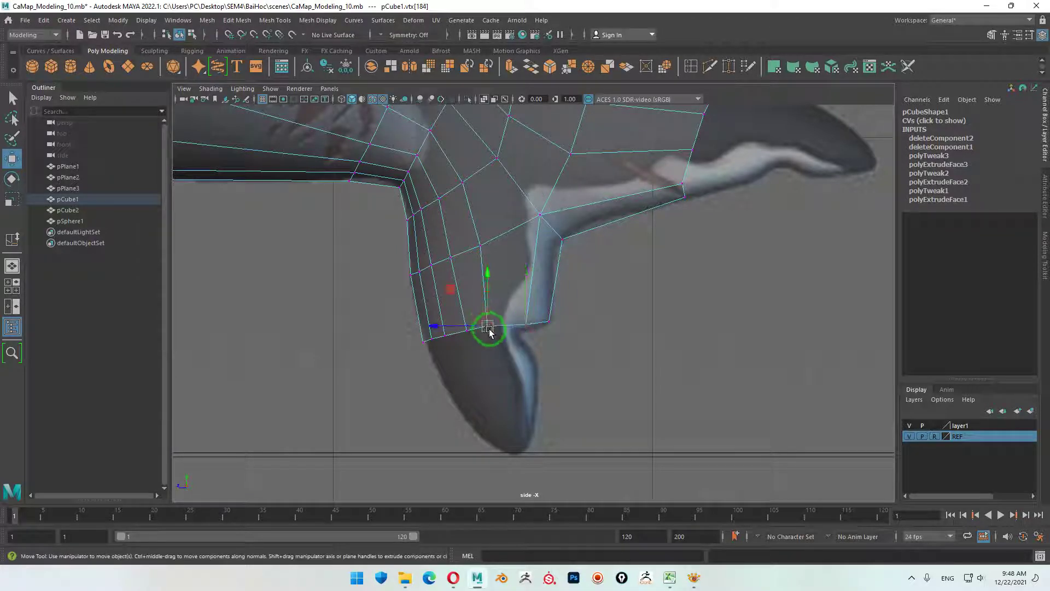
# - Nudge a higher lobe vertex and the lobe's end vertices to match the reference
pyautogui.click(479, 245)
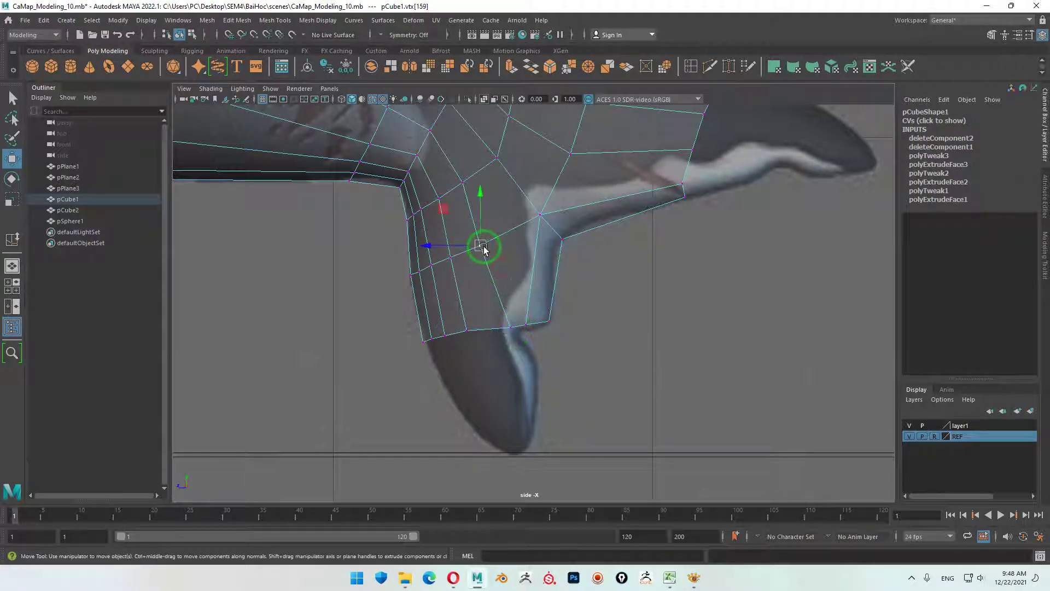
pyautogui.moveTo(481, 244); pyautogui.dragTo(491, 241)
pyautogui.click(550, 321)
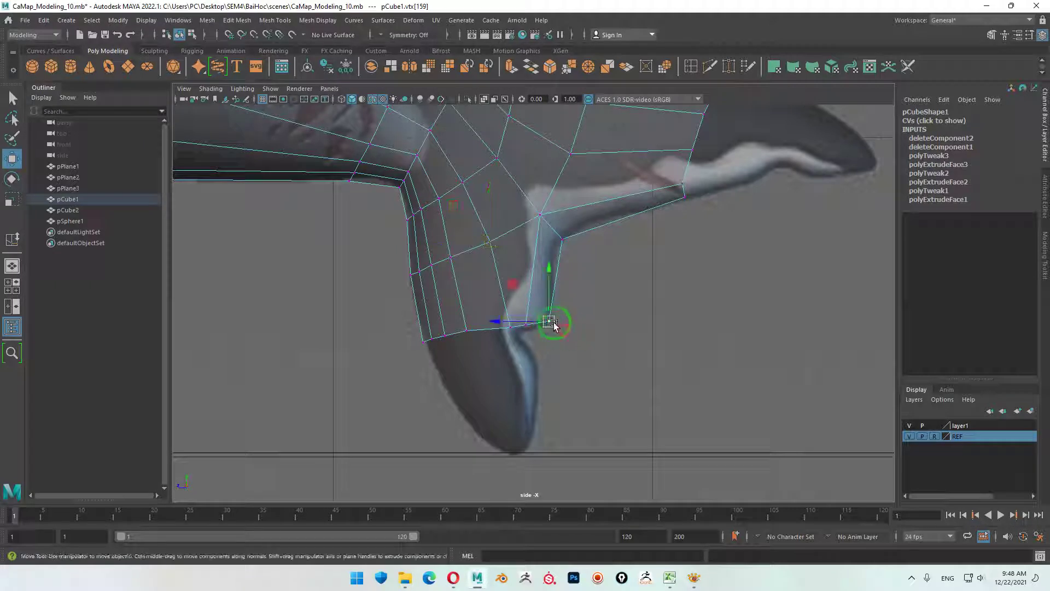
pyautogui.click(526, 325)
pyautogui.moveTo(528, 328); pyautogui.dragTo(531, 331)
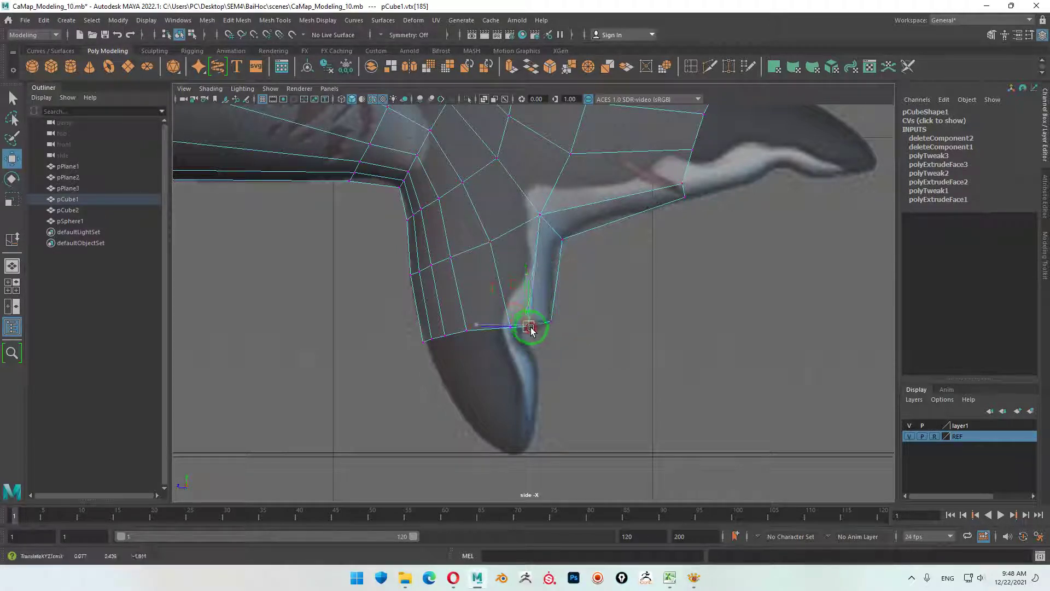
pyautogui.press('F8')
pyautogui.click(512, 330)
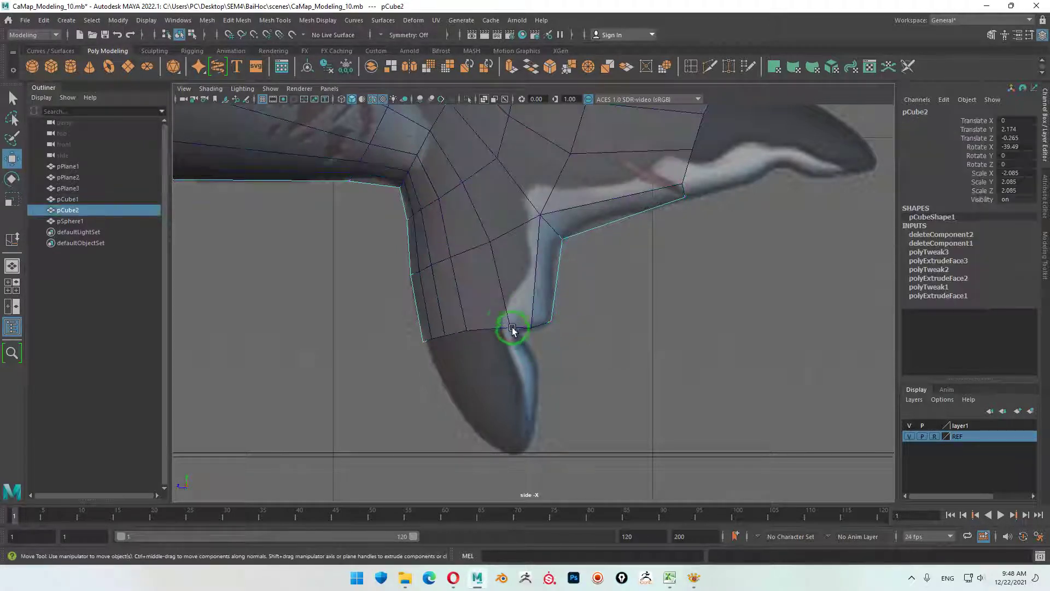
pyautogui.press('F8')
pyautogui.click(513, 330)
pyautogui.moveTo(513, 329); pyautogui.dragTo(515, 336)
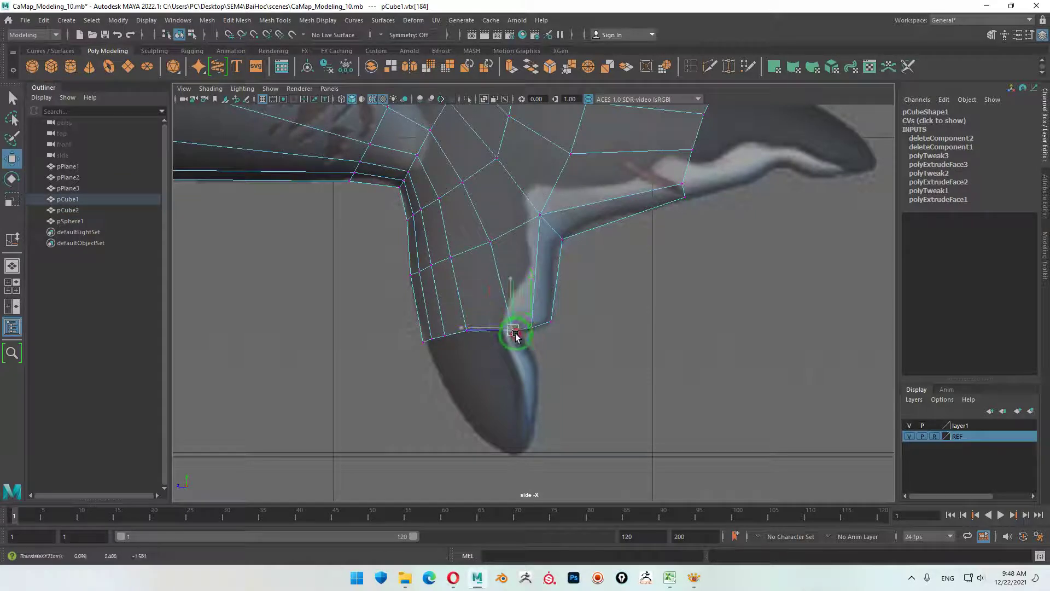
pyautogui.keyDown('alt'); pyautogui.moveTo(468, 359); pyautogui.dragTo(557, 291, button='middle'); pyautogui.keyUp('alt')
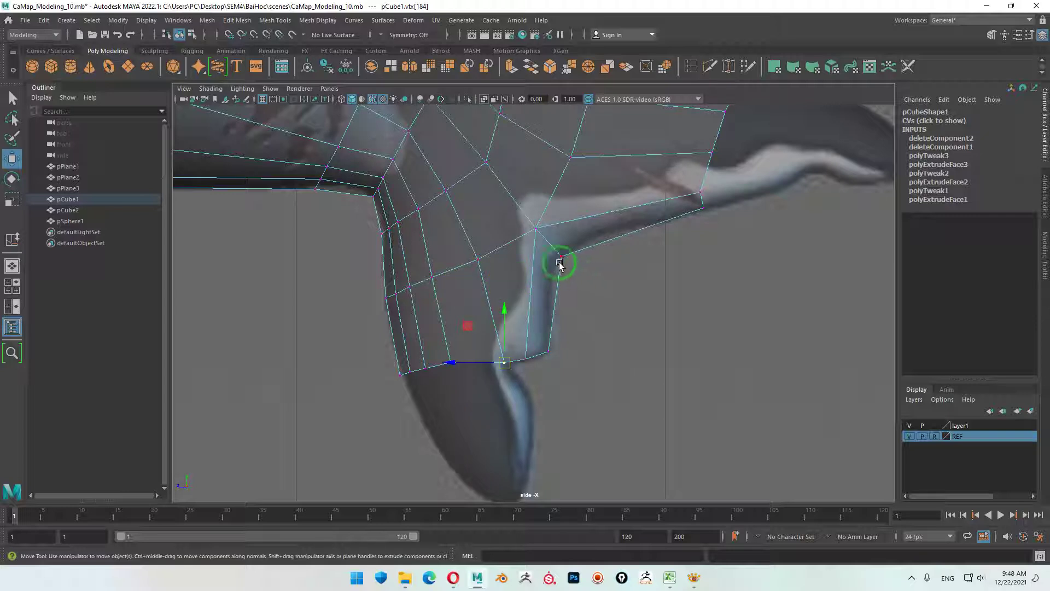
# - Insert one edge loop across the lower fin lobe and one across the upper lobe
pyautogui.click(691, 66)
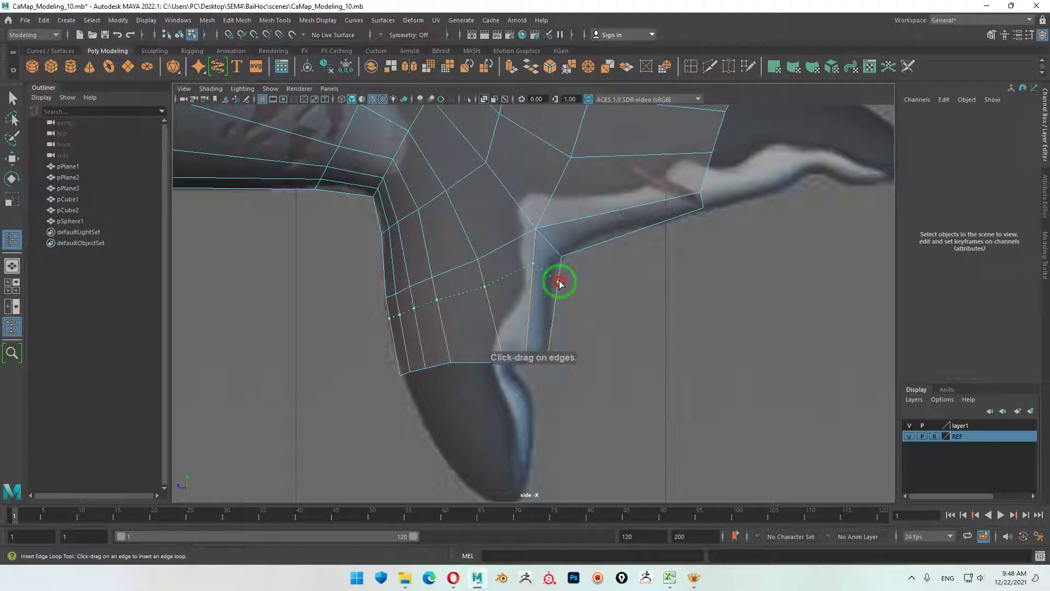
pyautogui.click(560, 282)
pyautogui.press('w')
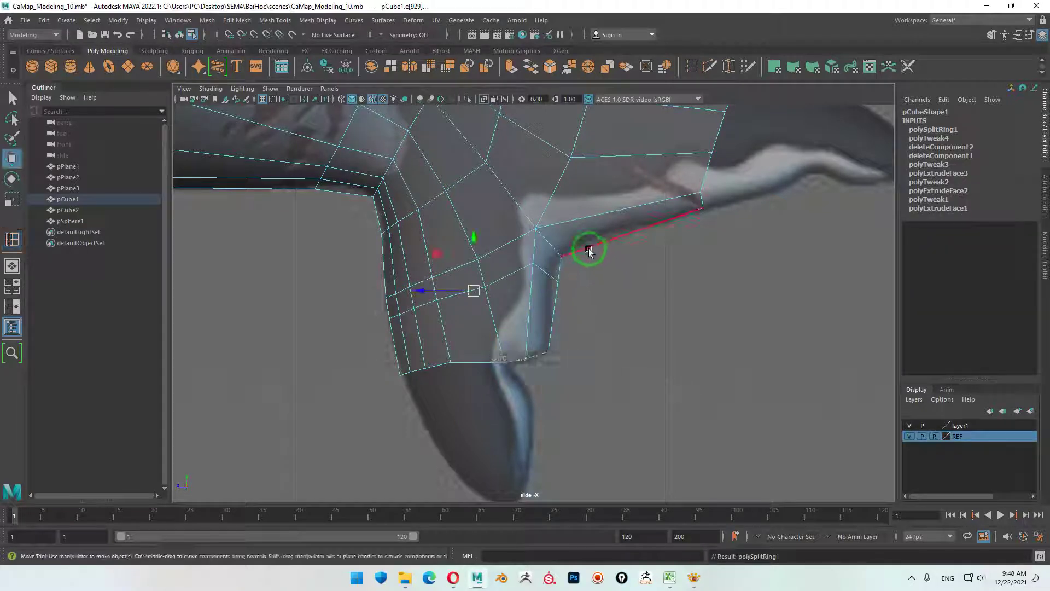
pyautogui.press('t')
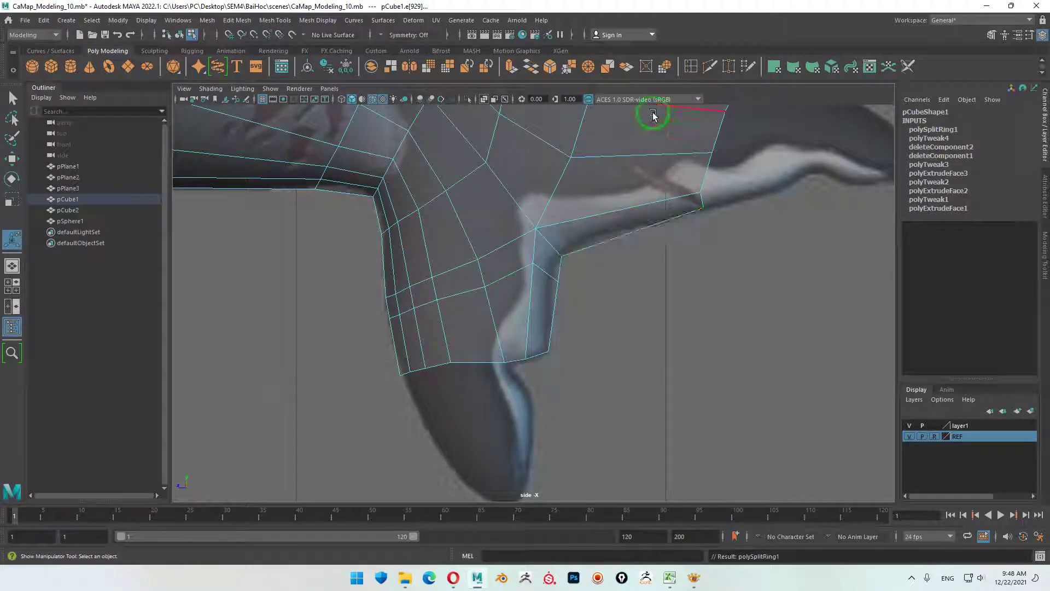
pyautogui.click(691, 66)
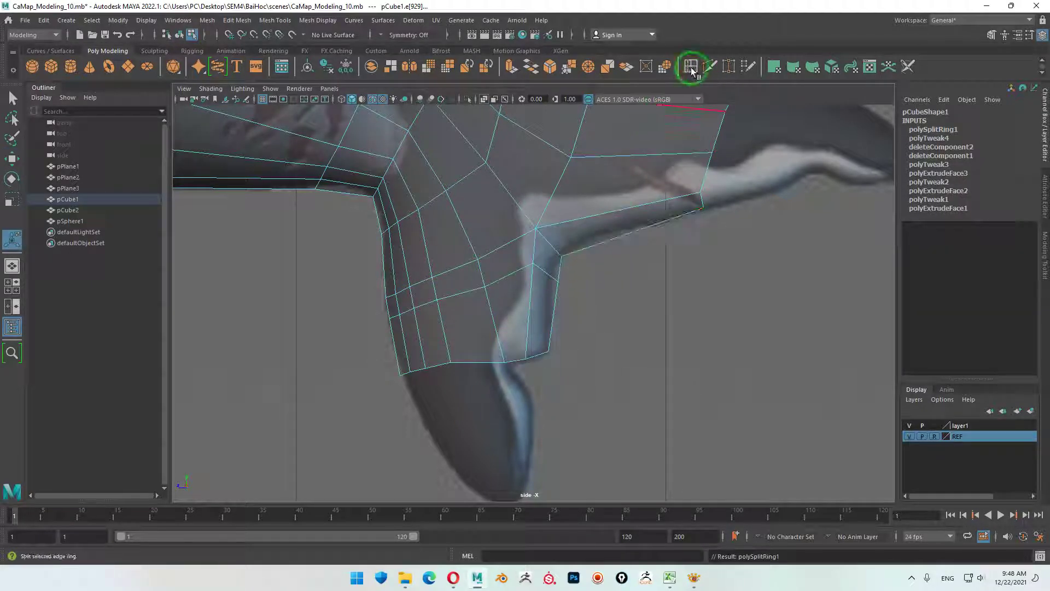
pyautogui.click(604, 245)
pyautogui.press('w')
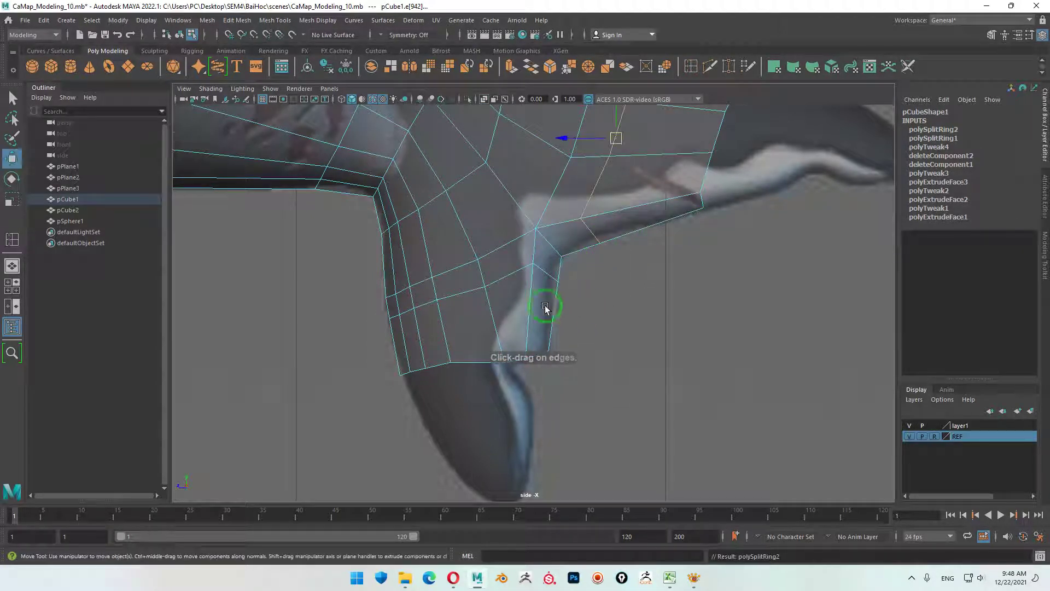
# - Move the inner-corner and upper-lobe vertices onto the reference, then preview smoothed
pyautogui.scroll(3, 545, 308)
pyautogui.moveTo(629, 264); pyautogui.dragTo(534, 245, button='right')
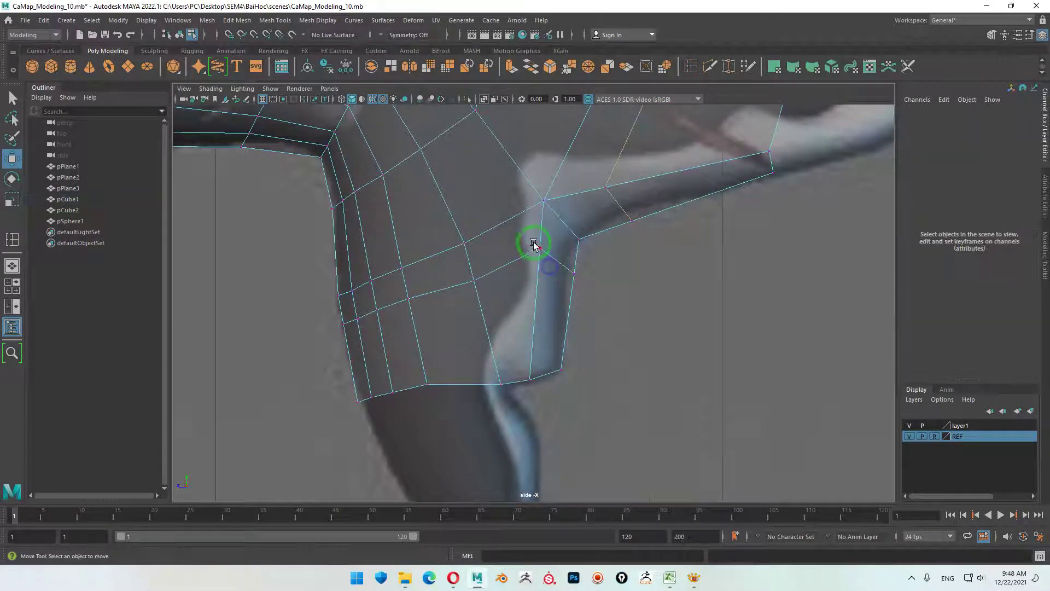
pyautogui.click(533, 244)
pyautogui.moveTo(528, 258); pyautogui.dragTo(569, 264)
pyautogui.click(579, 239)
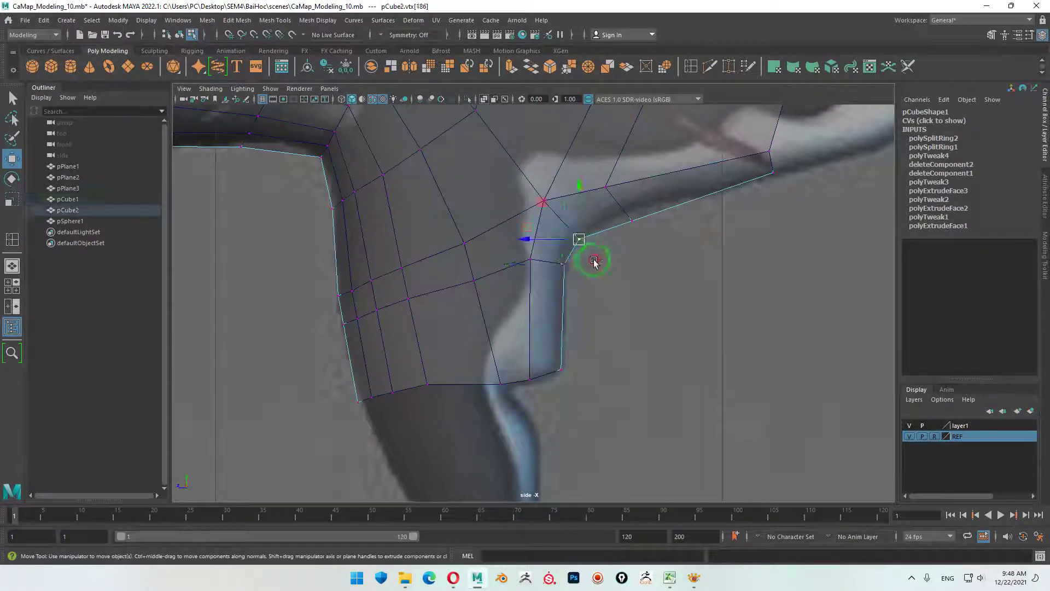
pyautogui.hotkey('ctrl', 'z')
pyautogui.hotkey('ctrl', 'z')
pyautogui.click(578, 240)
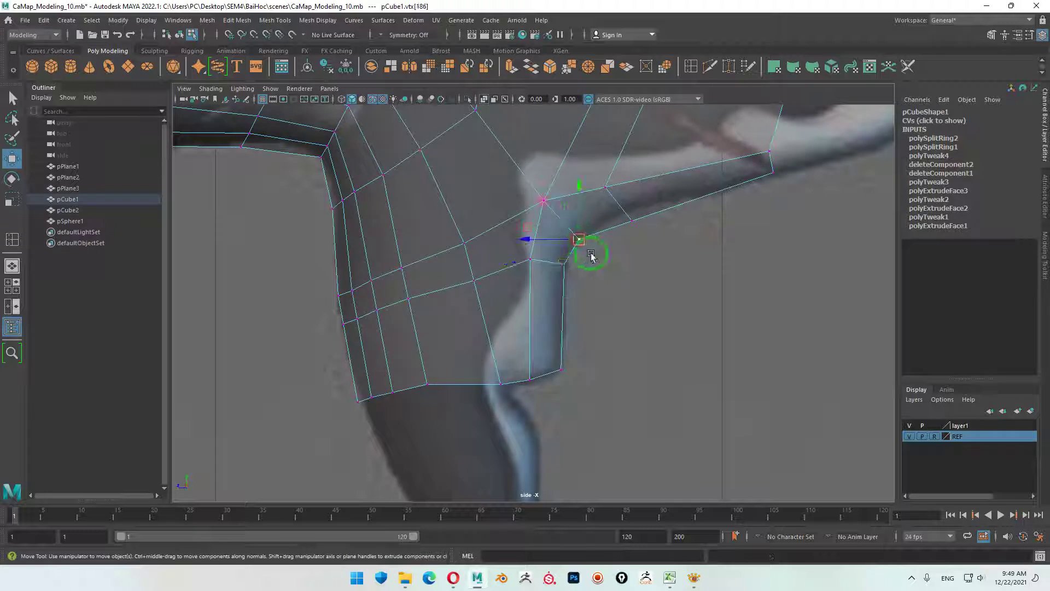
pyautogui.moveTo(591, 253); pyautogui.dragTo(573, 241)
pyautogui.click(631, 220)
pyautogui.moveTo(630, 223); pyautogui.dragTo(608, 217)
pyautogui.press('3')
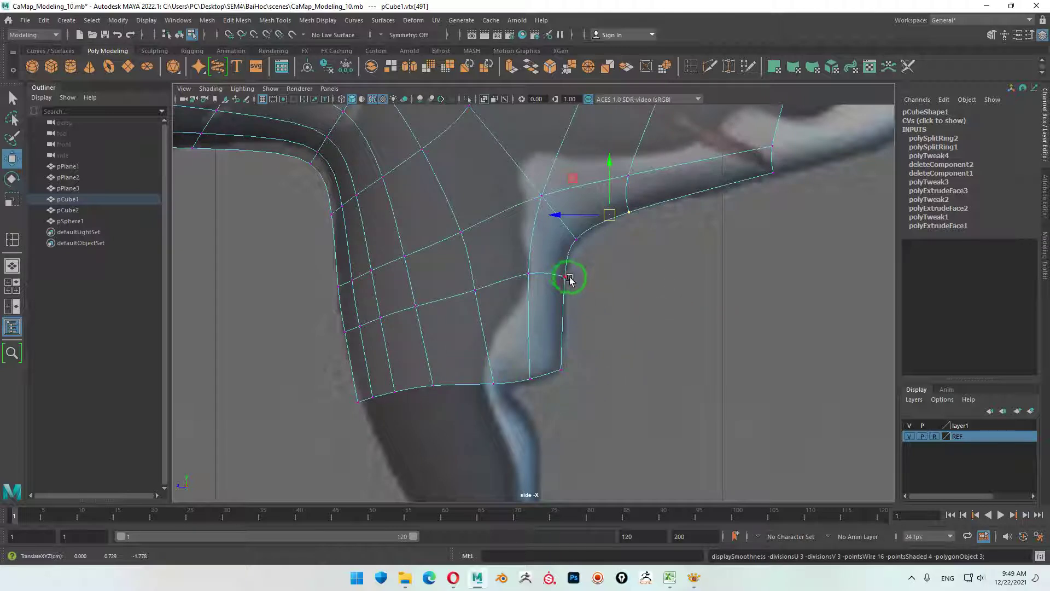
# - Raise two vertices on the fin's inner edge onto the reference outline
pyautogui.press('1')
pyautogui.click(529, 271)
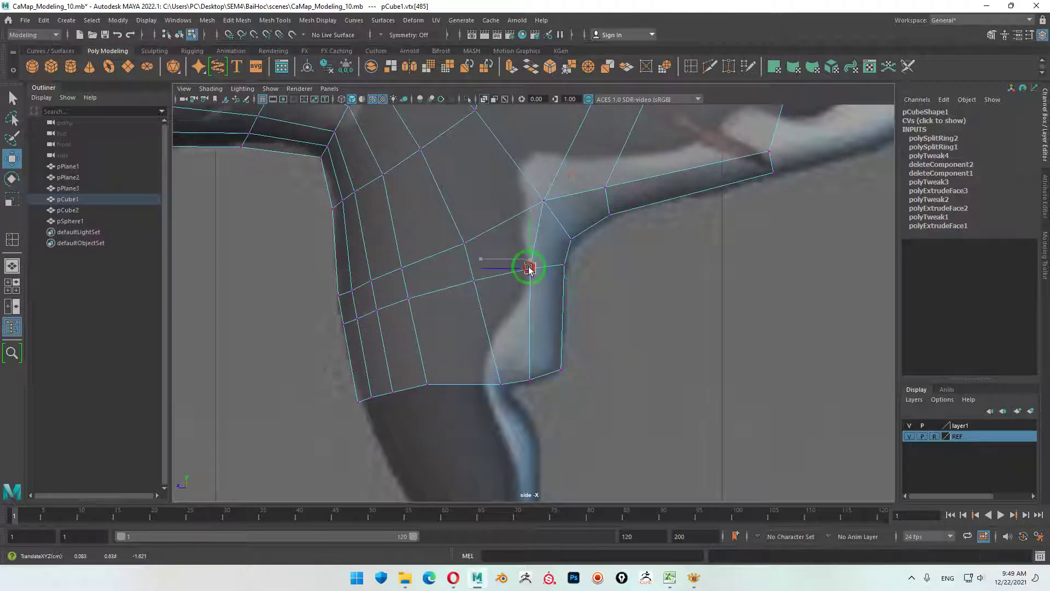
pyautogui.click(465, 242)
pyautogui.moveTo(465, 242); pyautogui.dragTo(455, 219)
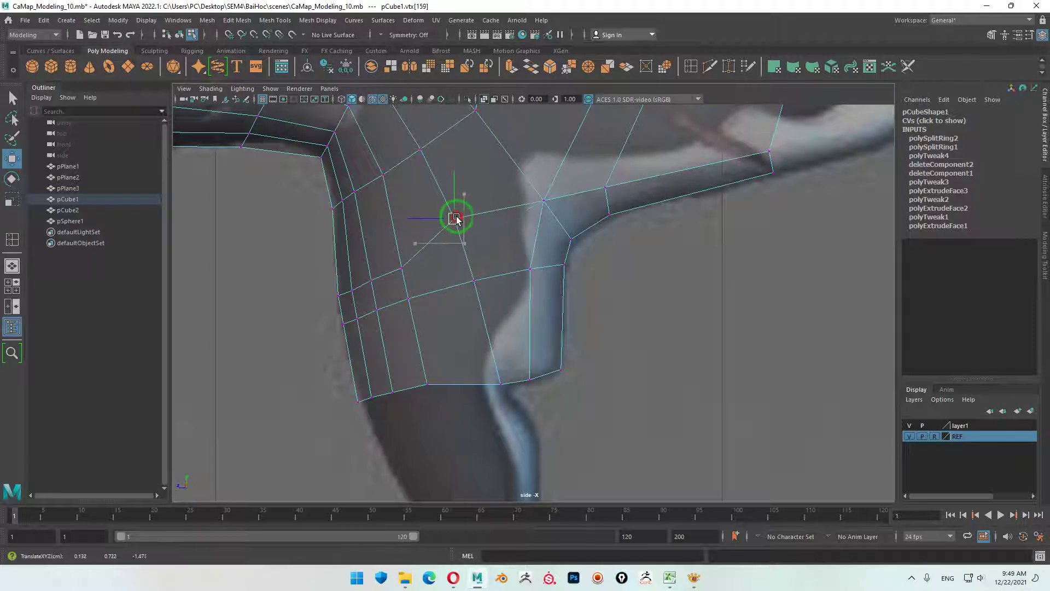
pyautogui.click(402, 267)
pyautogui.moveTo(402, 267); pyautogui.dragTo(394, 238)
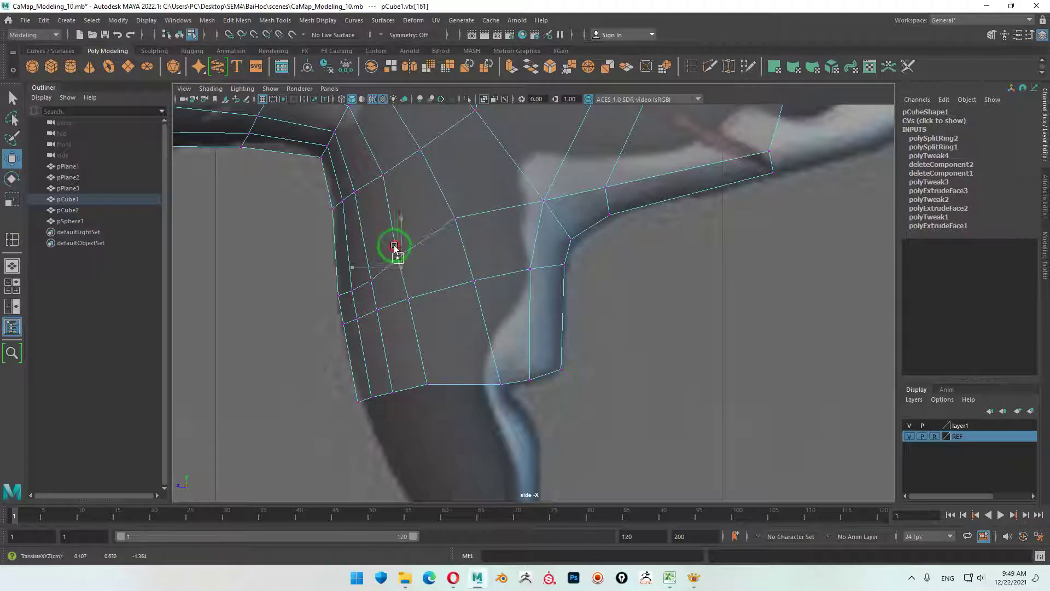
# - Pull the fin's left-edge vertices up-left into line with the outline
pyautogui.keyDown('alt'); pyautogui.moveTo(363, 270); pyautogui.dragTo(555, 257, button='middle'); pyautogui.keyUp('alt')
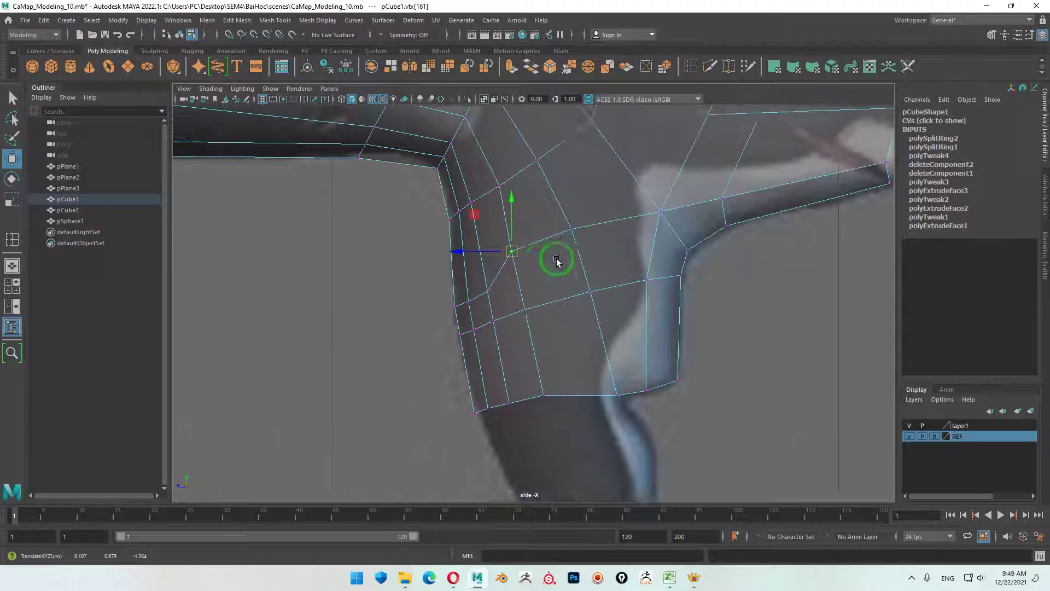
pyautogui.moveTo(513, 303); pyautogui.dragTo(500, 265)
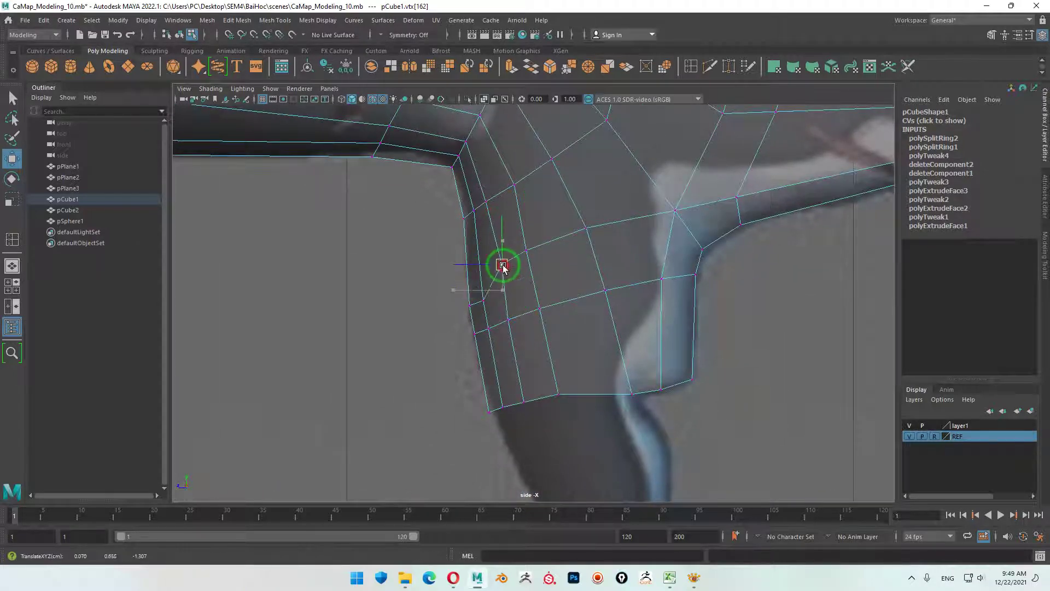
pyautogui.moveTo(487, 308)
pyautogui.mouseDown()
pyautogui.moveTo(484, 269)
pyautogui.moveTo(463, 273)
pyautogui.mouseUp()
pyautogui.click(469, 303)
pyautogui.click(464, 218)
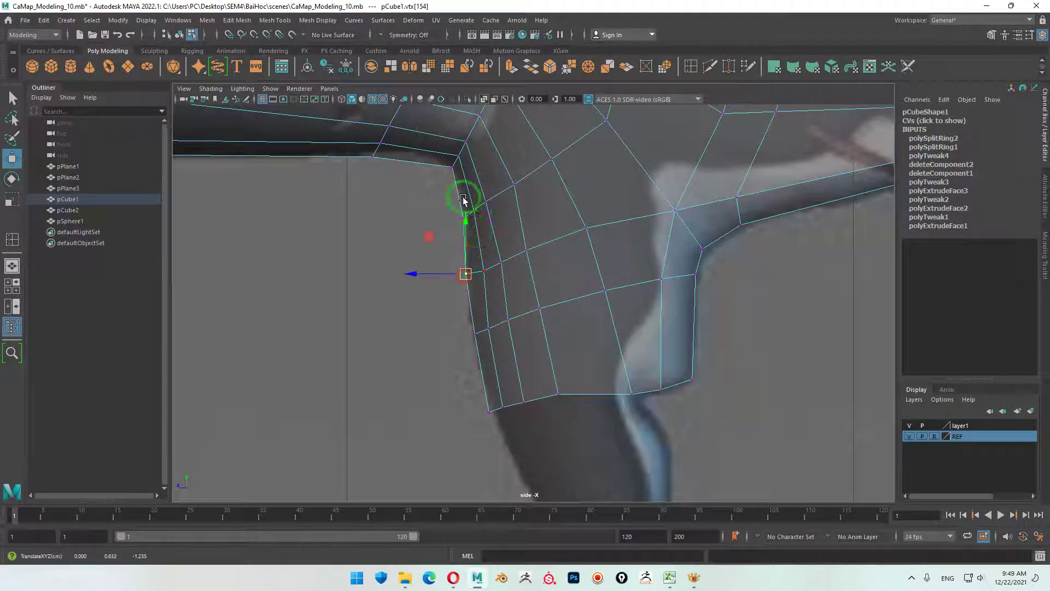
pyautogui.moveTo(466, 217); pyautogui.dragTo(493, 197)
# - Raise a lower edge vertex and adjust the fin's inner-corner vertices
pyautogui.click(479, 207)
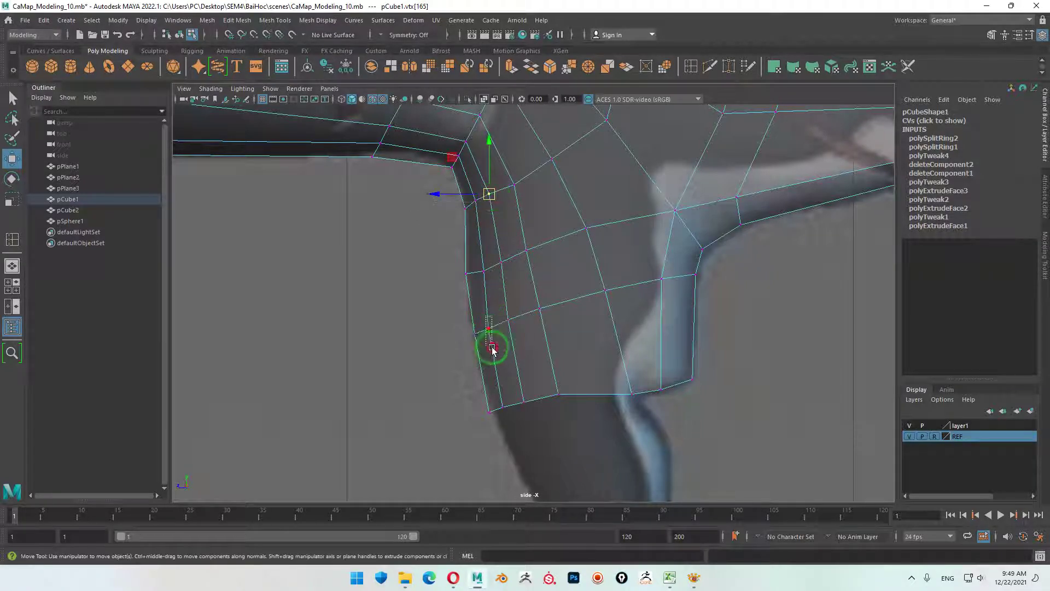
pyautogui.click(487, 328)
pyautogui.moveTo(487, 328)
pyautogui.mouseDown()
pyautogui.moveTo(483, 272)
pyautogui.moveTo(501, 262)
pyautogui.mouseUp()
pyautogui.click(510, 271)
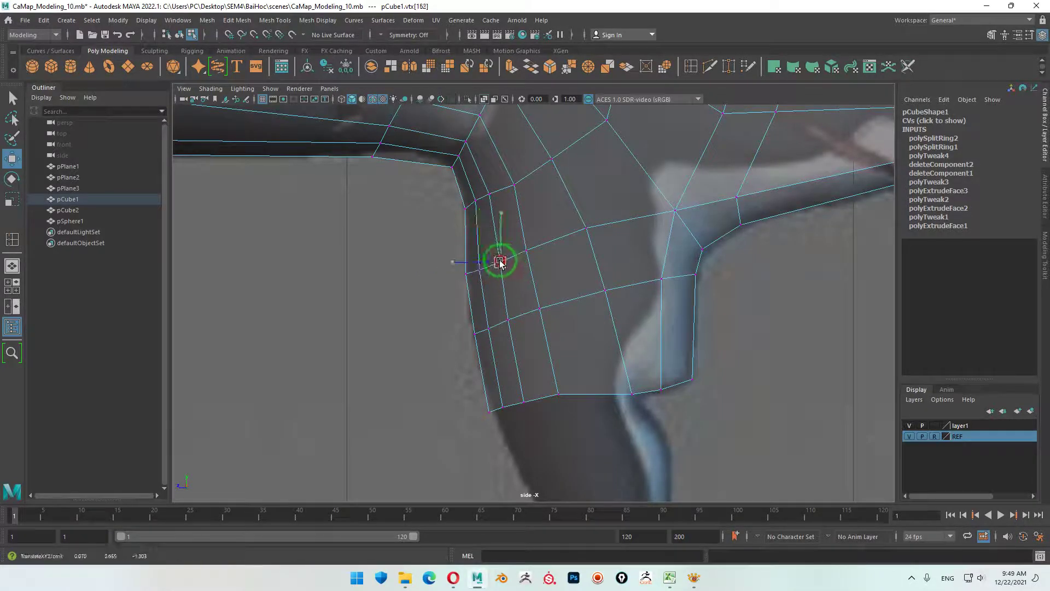
pyautogui.click(512, 182)
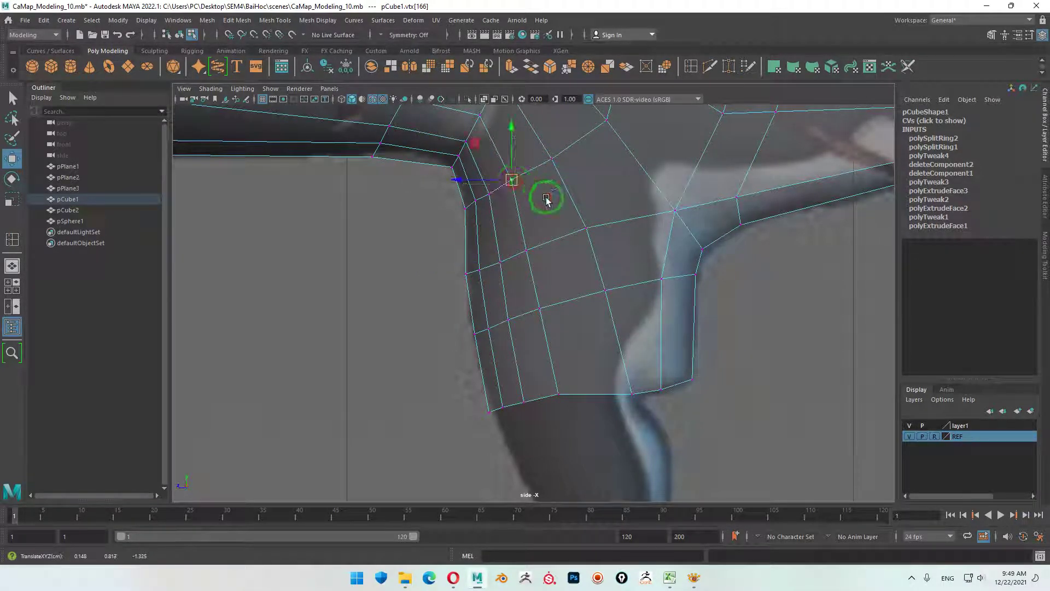
pyautogui.hotkey('ctrl', 'z')
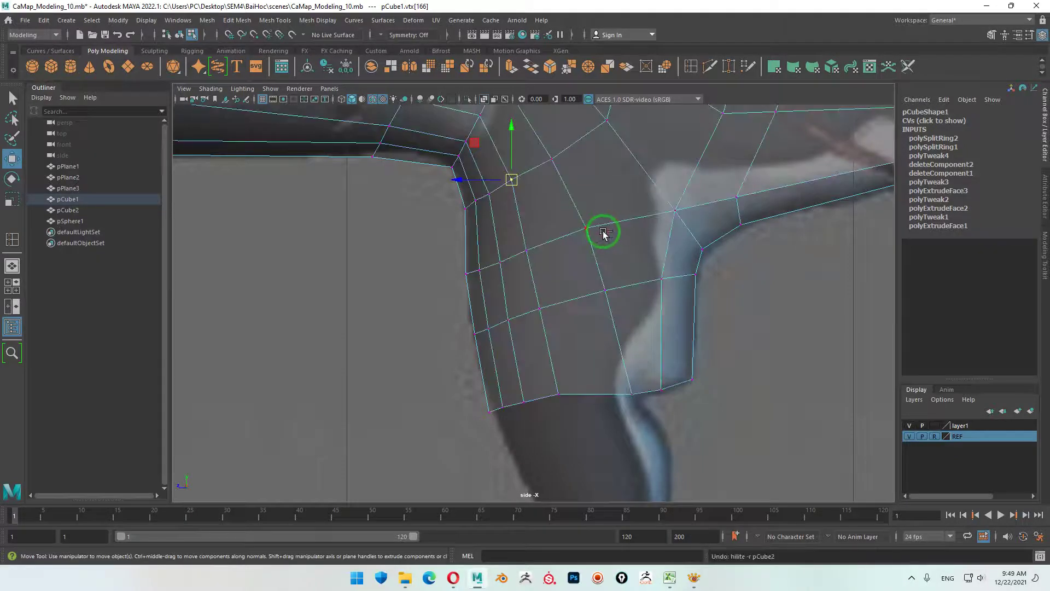
pyautogui.click(484, 199)
pyautogui.click(474, 200)
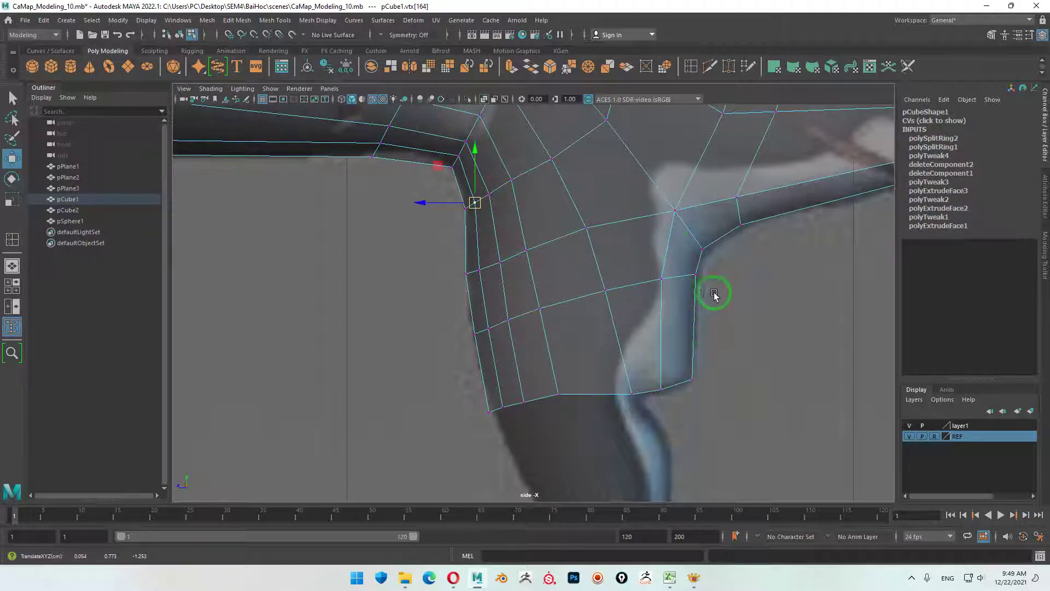
pyautogui.moveTo(714, 293)
pyautogui.keyDown('alt'); pyautogui.mouseDown(button='middle')
pyautogui.moveTo(592, 319)
pyautogui.moveTo(537, 383)
pyautogui.moveTo(544, 323)
pyautogui.mouseUp(button='middle'); pyautogui.keyUp('alt')
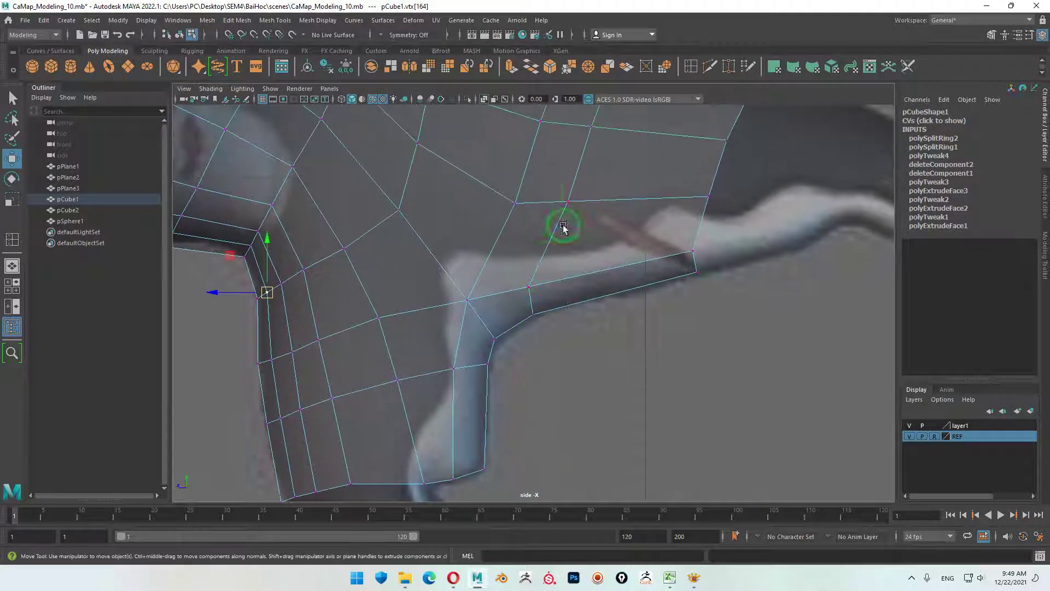
# - Shift rear-lobe and top-edge vertices up-left onto the outline and a column right
pyautogui.scroll(3, 550, 210)
pyautogui.click(569, 288)
pyautogui.moveTo(570, 286); pyautogui.dragTo(542, 267)
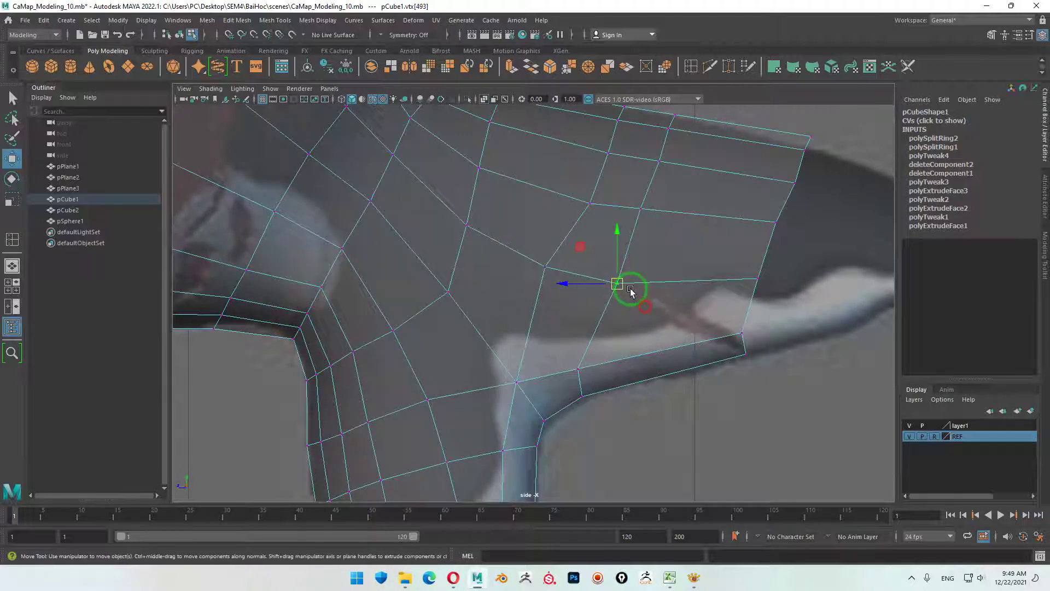
pyautogui.click(591, 204)
pyautogui.moveTo(590, 204); pyautogui.dragTo(578, 196)
pyautogui.keyDown('alt'); pyautogui.moveTo(578, 197); pyautogui.dragTo(621, 262, button='middle'); pyautogui.keyUp('alt')
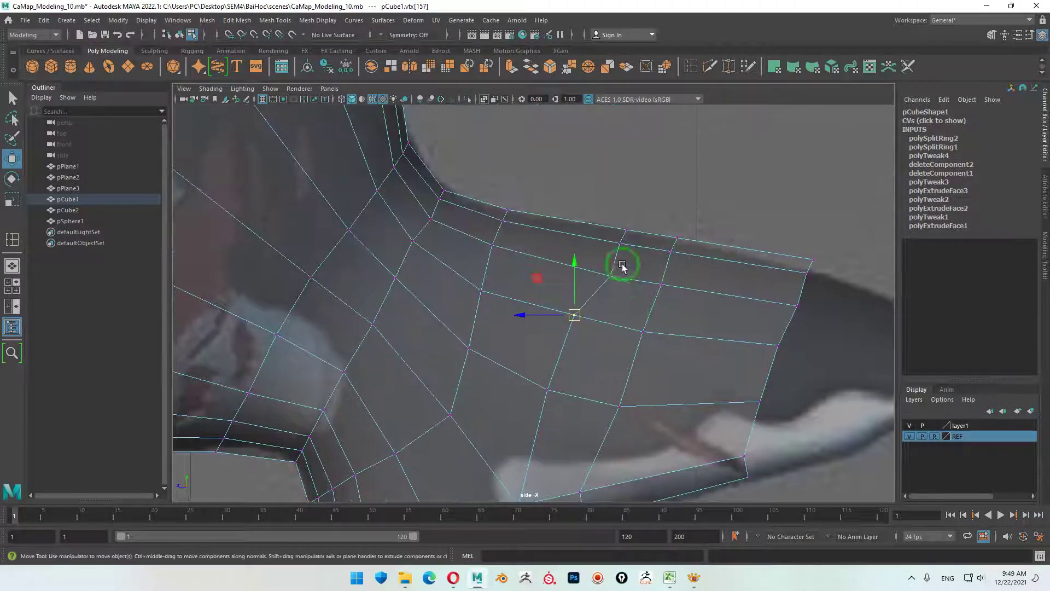
pyautogui.moveTo(605, 216); pyautogui.dragTo(639, 289)
pyautogui.moveTo(620, 249); pyautogui.dragTo(595, 244)
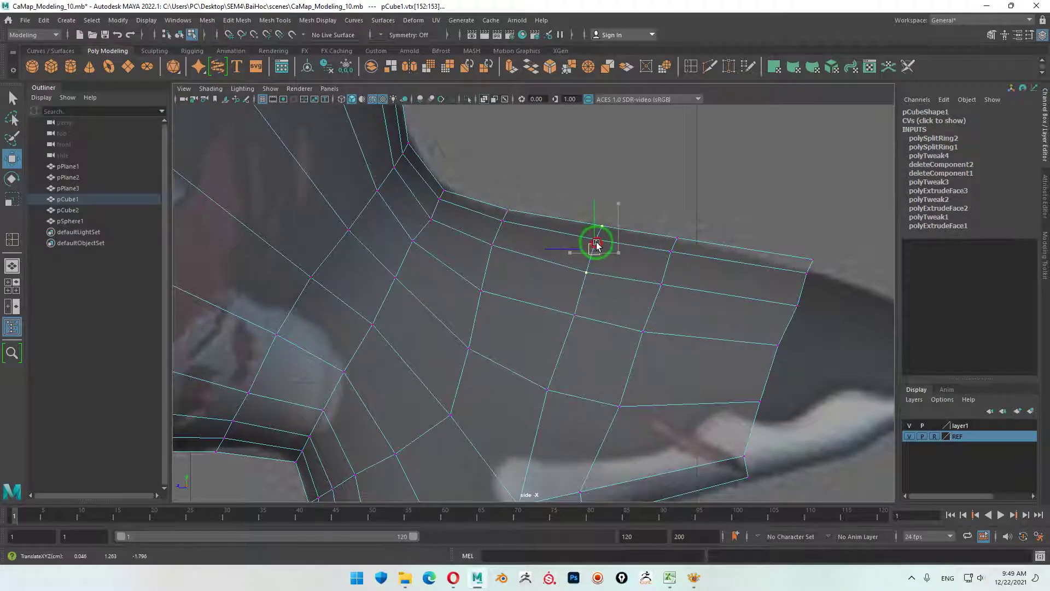
pyautogui.moveTo(655, 228)
pyautogui.mouseDown()
pyautogui.moveTo(683, 290)
pyautogui.moveTo(687, 269)
pyautogui.moveTo(697, 274)
pyautogui.mouseUp()
# - Move the vertices down the lobe's end up-right onto the reference
pyautogui.keyDown('alt'); pyautogui.moveTo(696, 274); pyautogui.dragTo(670, 197, button='middle'); pyautogui.keyUp('alt')
pyautogui.click(648, 199)
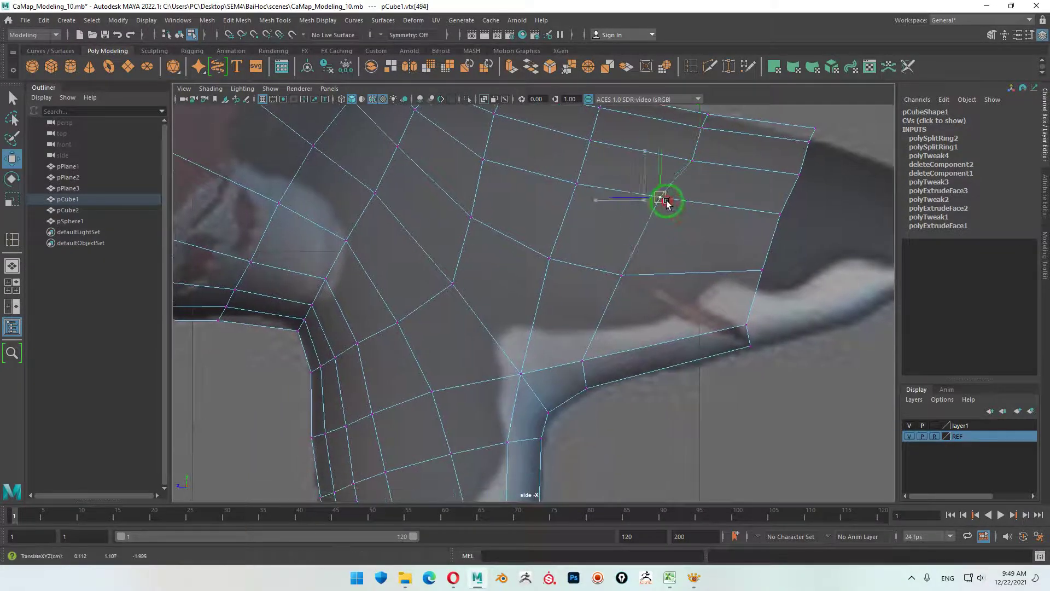
pyautogui.moveTo(663, 200); pyautogui.dragTo(676, 206)
pyautogui.click(621, 275)
pyautogui.moveTo(622, 275); pyautogui.dragTo(651, 272)
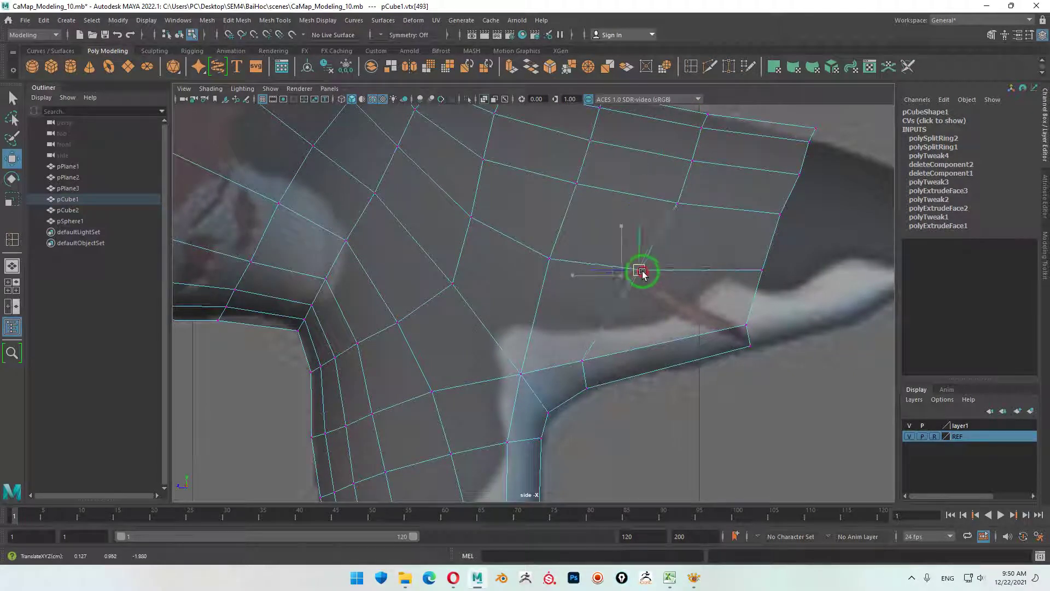
pyautogui.click(583, 361)
pyautogui.moveTo(586, 370)
pyautogui.mouseDown()
pyautogui.moveTo(600, 347)
pyautogui.moveTo(616, 346)
pyautogui.mouseUp()
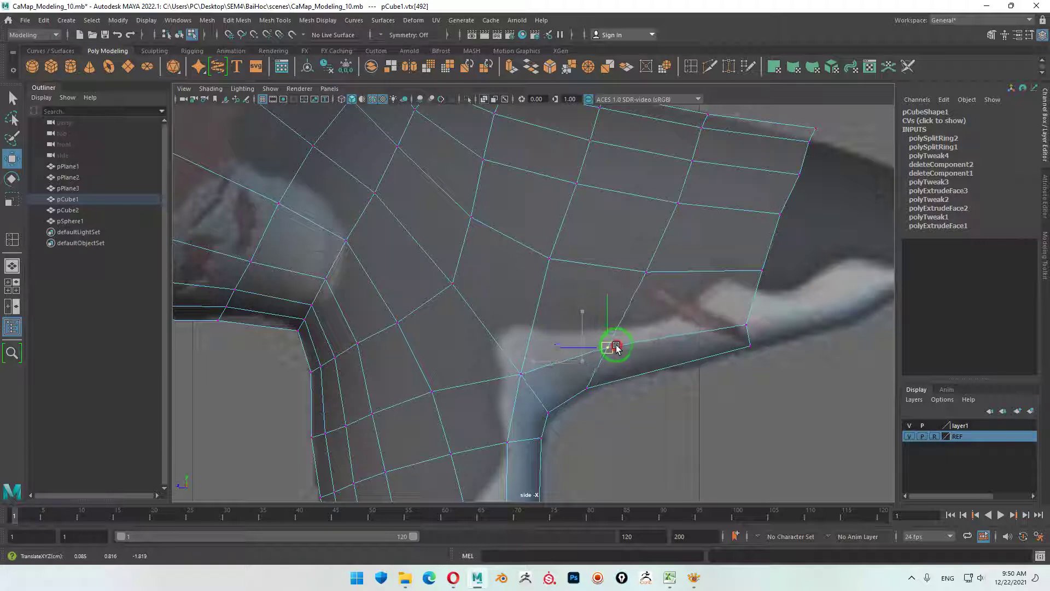
pyautogui.moveTo(758, 354)
pyautogui.keyDown('alt'); pyautogui.mouseDown(button='middle')
pyautogui.moveTo(656, 368)
pyautogui.moveTo(567, 349)
pyautogui.mouseUp(button='middle'); pyautogui.keyUp('alt')
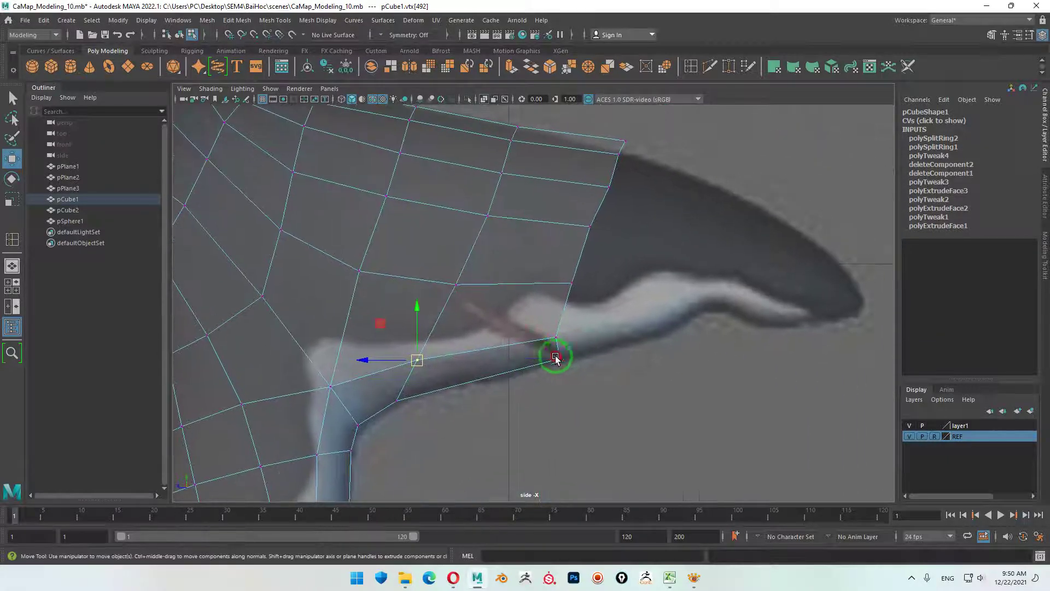
# - Stretch each end-edge vertex of the rear lobe out toward the fin tip
pyautogui.click(555, 357)
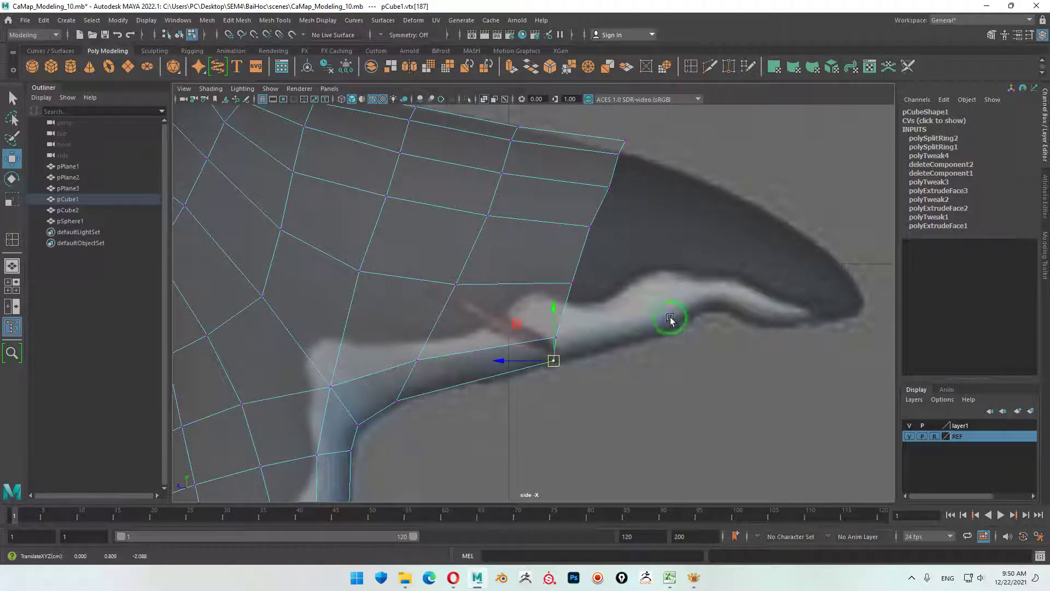
pyautogui.moveTo(555, 134)
pyautogui.mouseDown()
pyautogui.moveTo(723, 187)
pyautogui.moveTo(741, 205)
pyautogui.mouseUp()
pyautogui.click(609, 187)
pyautogui.moveTo(612, 187)
pyautogui.mouseDown()
pyautogui.moveTo(738, 232)
pyautogui.moveTo(729, 225)
pyautogui.mouseUp()
pyautogui.click(590, 226)
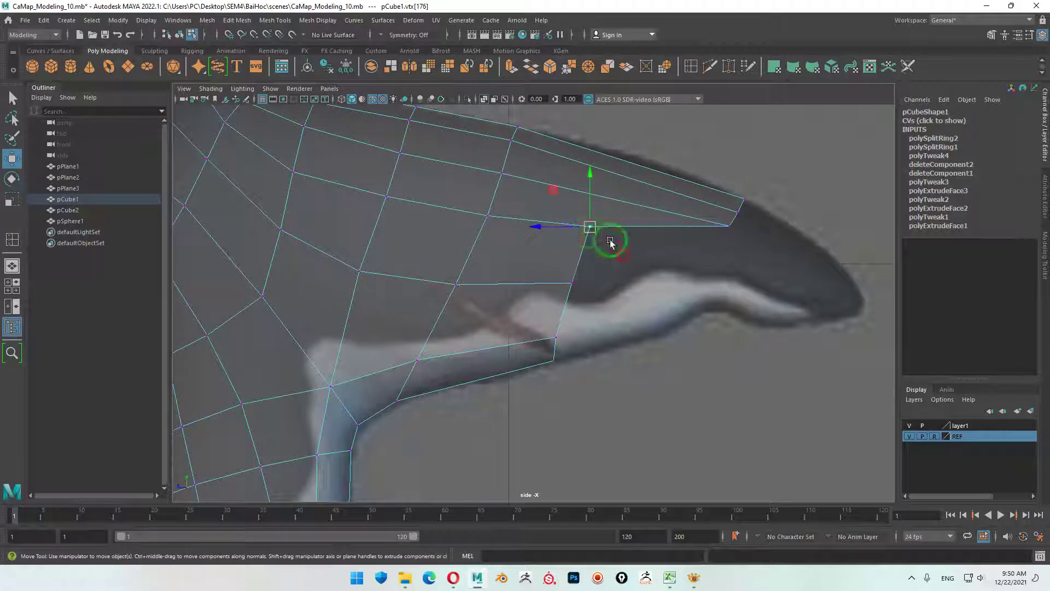
pyautogui.moveTo(605, 234)
pyautogui.mouseDown()
pyautogui.moveTo(723, 265)
pyautogui.moveTo(715, 255)
pyautogui.mouseUp()
pyautogui.click(572, 284)
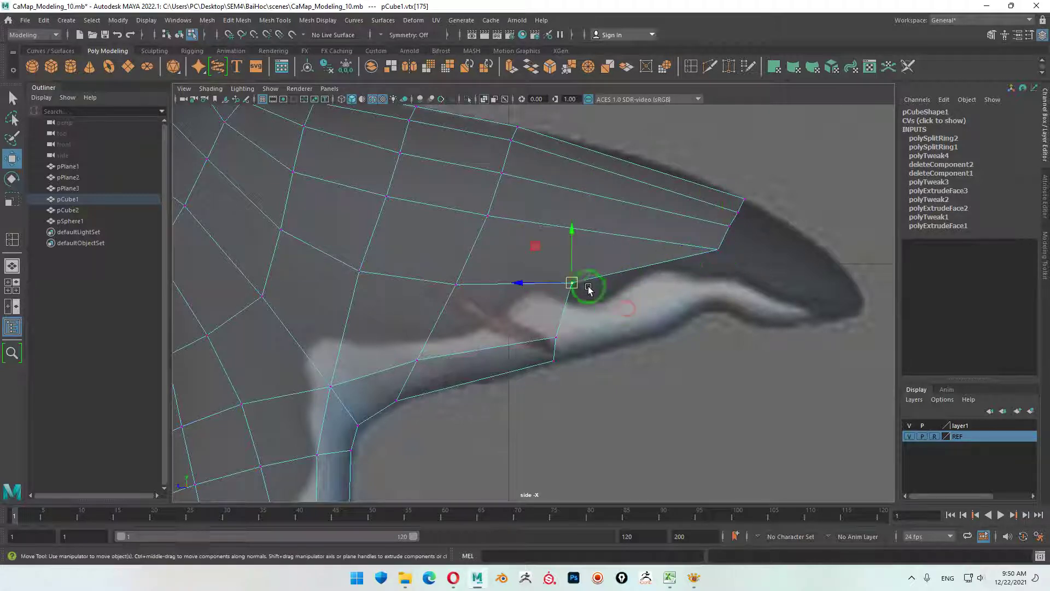
pyautogui.moveTo(569, 285); pyautogui.dragTo(709, 295)
pyautogui.click(555, 336)
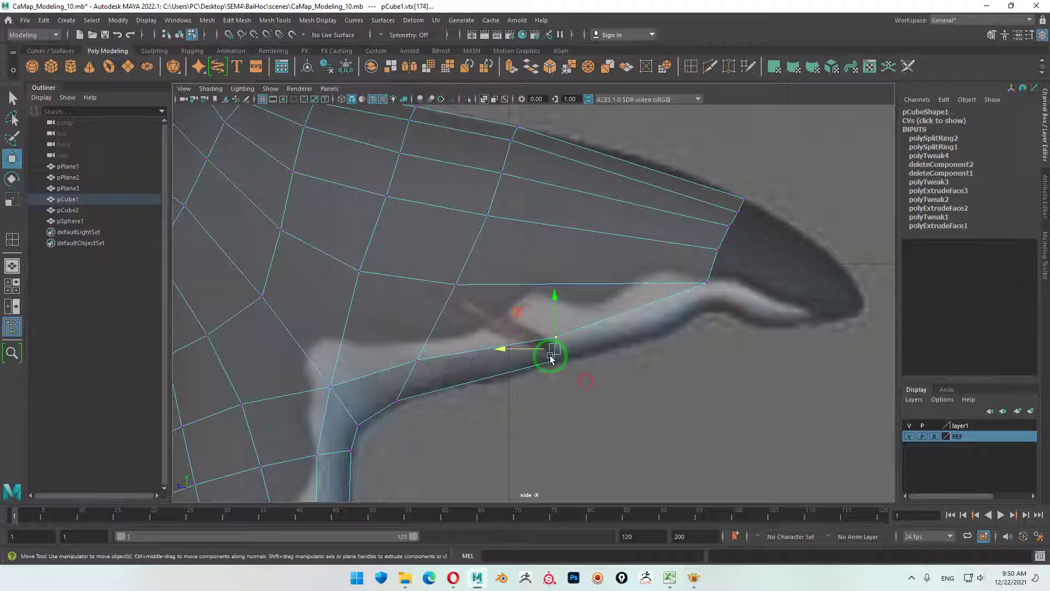
pyautogui.moveTo(553, 350); pyautogui.dragTo(703, 313)
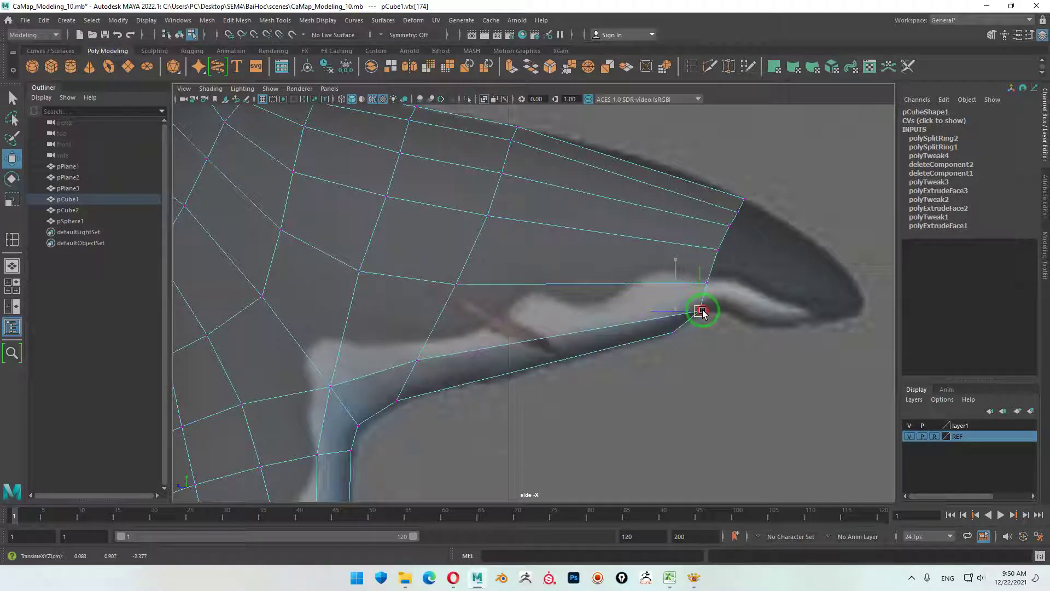
# - Nudge the lobe's top end vertex onto the outline and recheck the fin
pyautogui.keyDown('alt'); pyautogui.moveTo(725, 332); pyautogui.dragTo(565, 340, button='middle'); pyautogui.keyUp('alt')
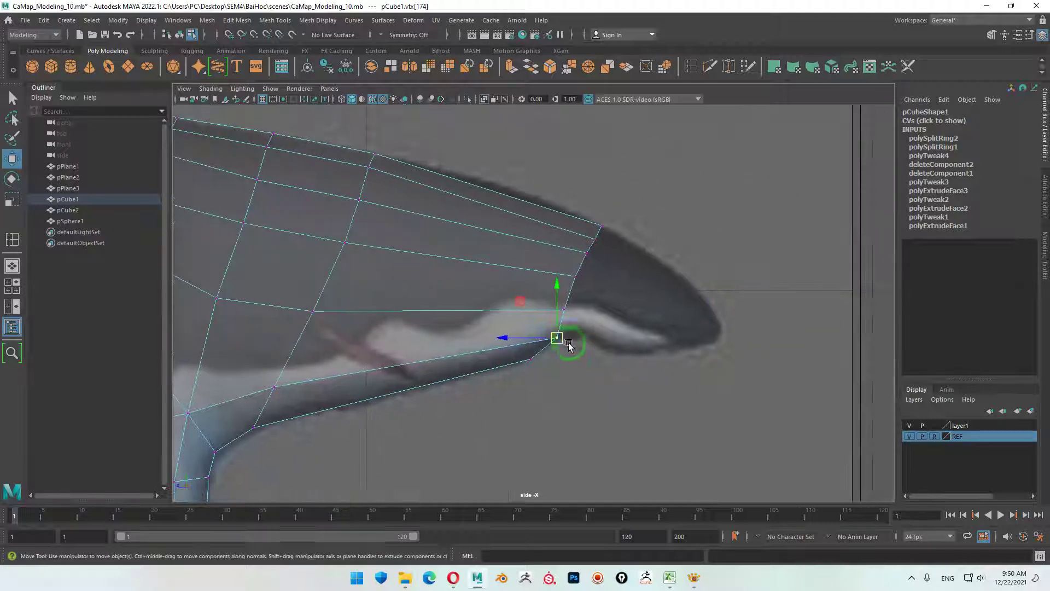
pyautogui.click(613, 219)
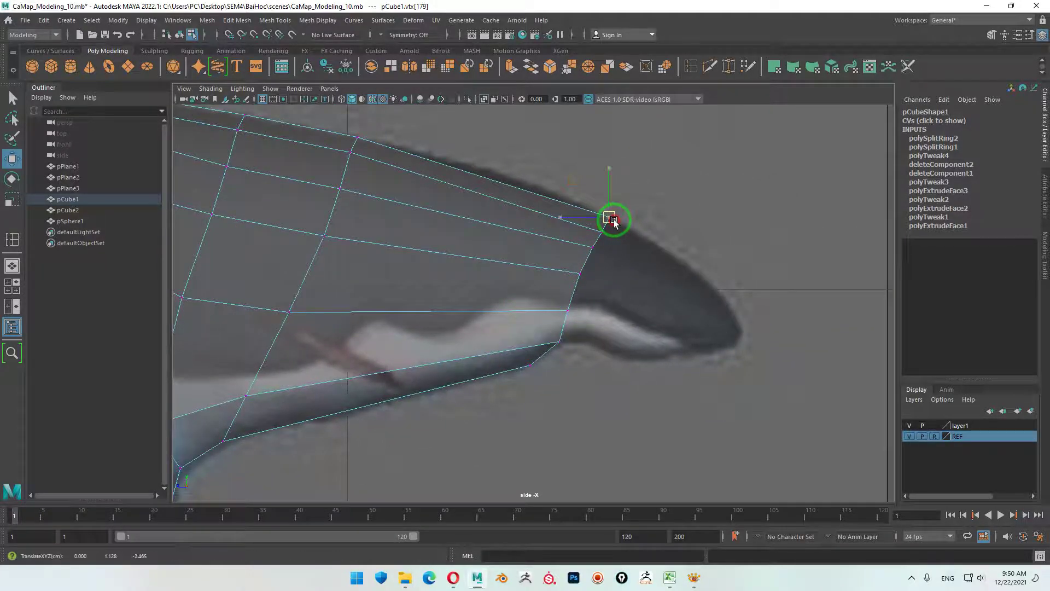
pyautogui.moveTo(613, 221); pyautogui.dragTo(614, 224)
pyautogui.keyDown('alt'); pyautogui.moveTo(579, 347); pyautogui.dragTo(757, 284, button='middle'); pyautogui.keyUp('alt')
pyautogui.scroll(-5, 752, 337)
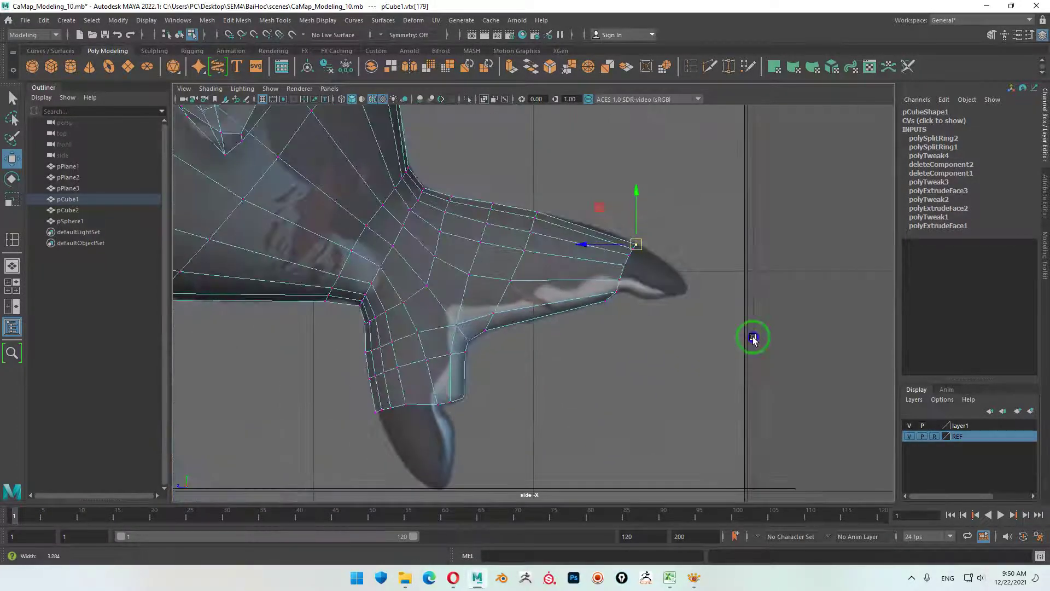
pyautogui.scroll(1, 563, 380)
pyautogui.scroll(3, 525, 328)
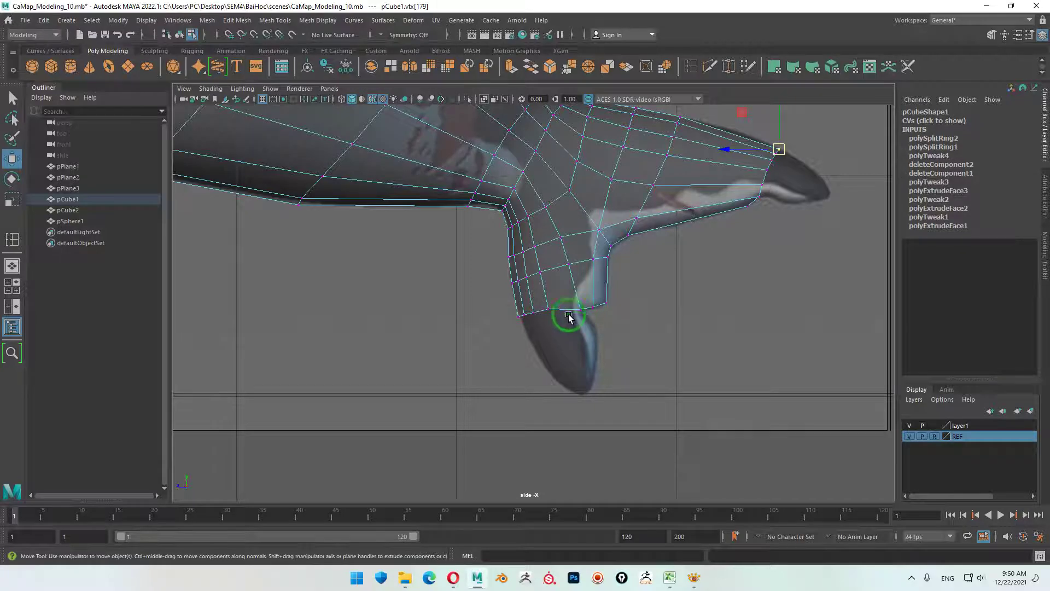
# - Frame the selected fin-base vertices in the perspective view
pyautogui.press('space')
pyautogui.press('space')
pyautogui.moveTo(657, 351)
pyautogui.keyDown('alt'); pyautogui.mouseDown()
pyautogui.moveTo(569, 356)
pyautogui.moveTo(537, 377)
pyautogui.moveTo(628, 425)
pyautogui.moveTo(654, 204)
pyautogui.moveTo(584, 314)
pyautogui.moveTo(567, 363)
pyautogui.moveTo(585, 386)
pyautogui.moveTo(567, 307)
pyautogui.moveTo(529, 288)
pyautogui.moveTo(534, 211)
pyautogui.moveTo(601, 164)
pyautogui.moveTo(657, 151)
pyautogui.mouseUp(); pyautogui.keyUp('alt')
pyautogui.moveTo(657, 152)
pyautogui.keyDown('alt'); pyautogui.mouseDown(button='right')
pyautogui.moveTo(675, 381)
pyautogui.moveTo(562, 356)
pyautogui.moveTo(593, 310)
pyautogui.moveTo(612, 331)
pyautogui.moveTo(543, 340)
pyautogui.mouseUp(button='right'); pyautogui.keyUp('alt')
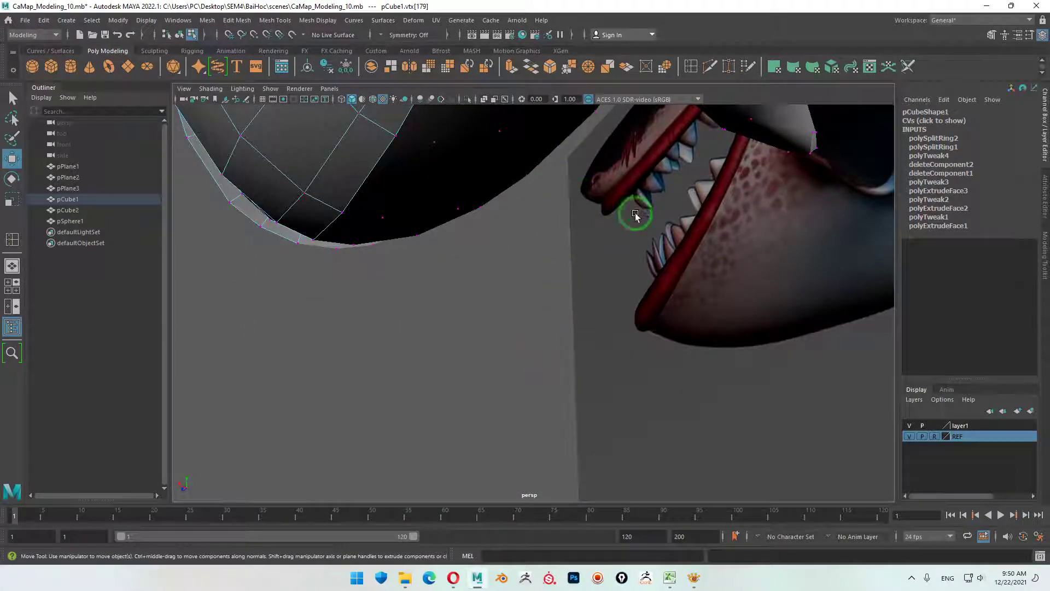
pyautogui.keyDown('alt'); pyautogui.moveTo(632, 216); pyautogui.dragTo(589, 249, button='middle'); pyautogui.keyUp('alt')
pyautogui.keyDown('alt'); pyautogui.moveTo(589, 250); pyautogui.dragTo(574, 429); pyautogui.keyUp('alt')
pyautogui.keyDown('alt'); pyautogui.moveTo(569, 302); pyautogui.dragTo(658, 321); pyautogui.keyUp('alt')
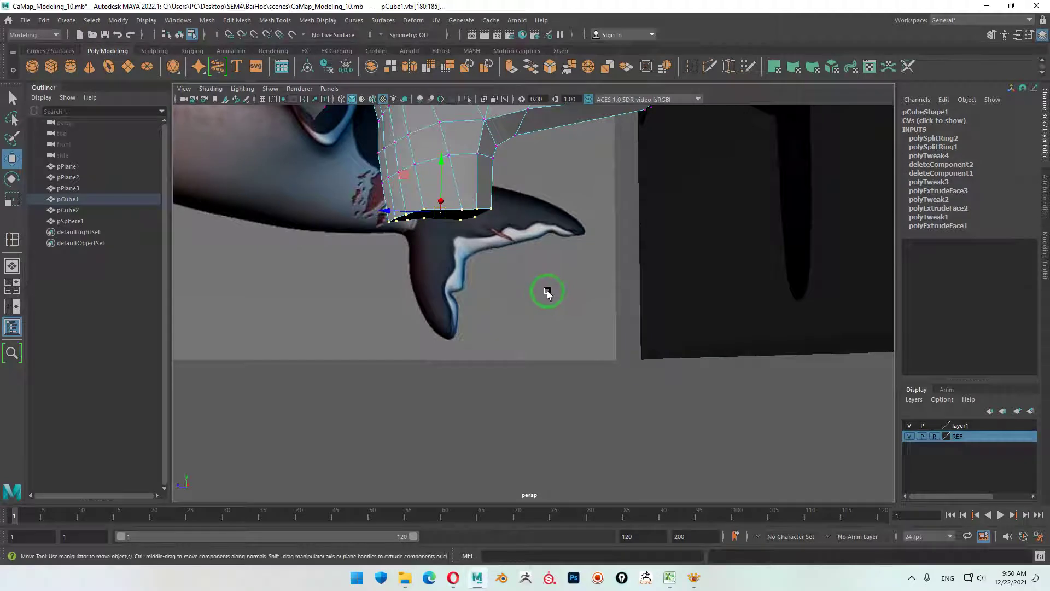
pyautogui.press('f')
# - Drag individual fin vertices to reshape the fin top and its lower base
pyautogui.moveTo(625, 332)
pyautogui.keyDown('alt'); pyautogui.mouseDown()
pyautogui.moveTo(628, 290)
pyautogui.moveTo(545, 238)
pyautogui.moveTo(534, 241)
pyautogui.moveTo(539, 258)
pyautogui.mouseUp(); pyautogui.keyUp('alt')
pyautogui.click(532, 224)
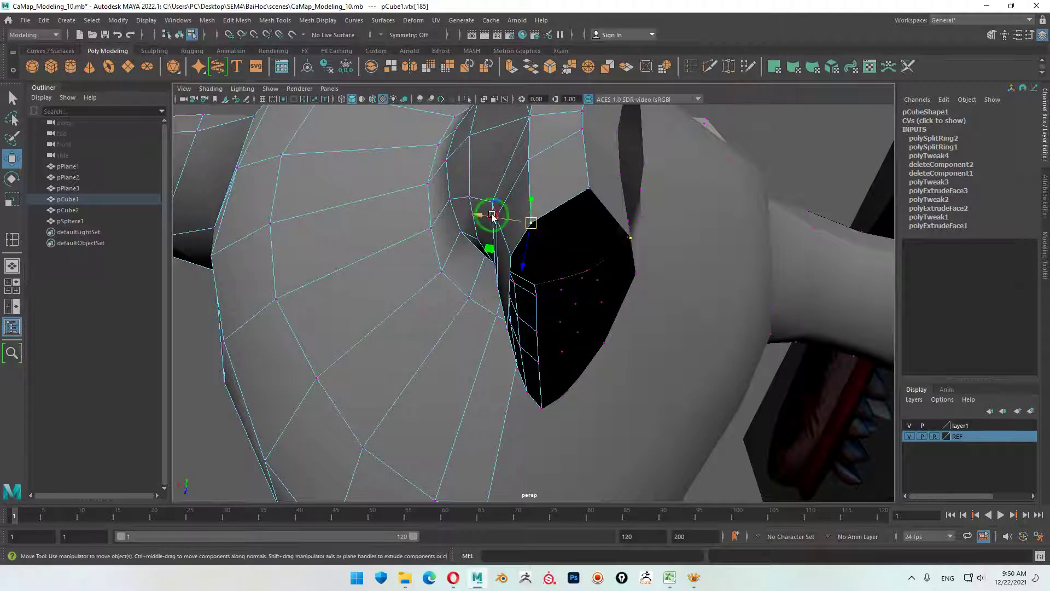
pyautogui.moveTo(492, 216)
pyautogui.mouseDown()
pyautogui.moveTo(506, 217)
pyautogui.moveTo(475, 263)
pyautogui.mouseUp()
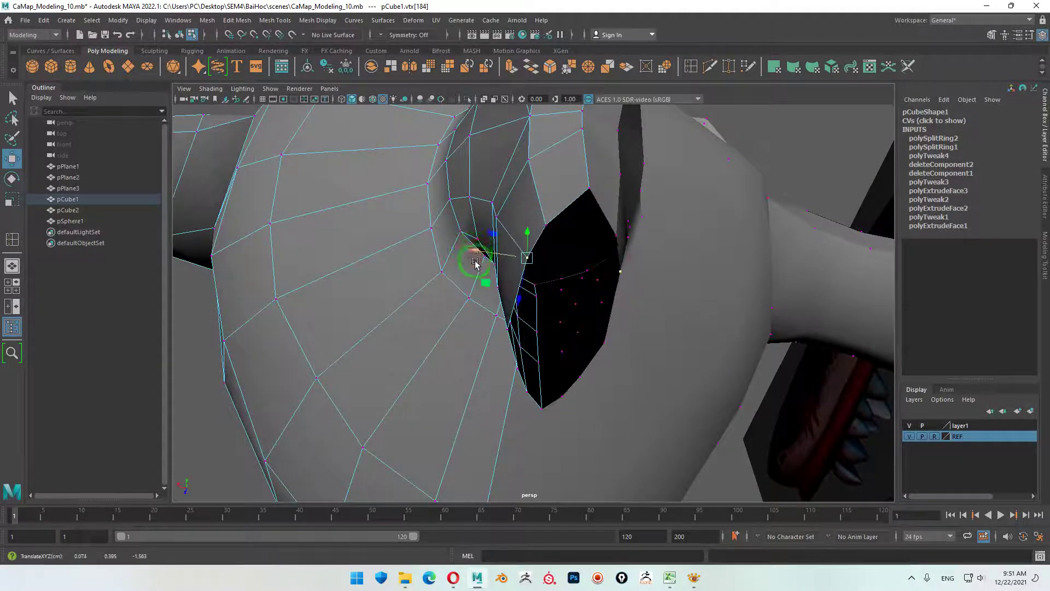
pyautogui.moveTo(458, 321); pyautogui.dragTo(459, 323)
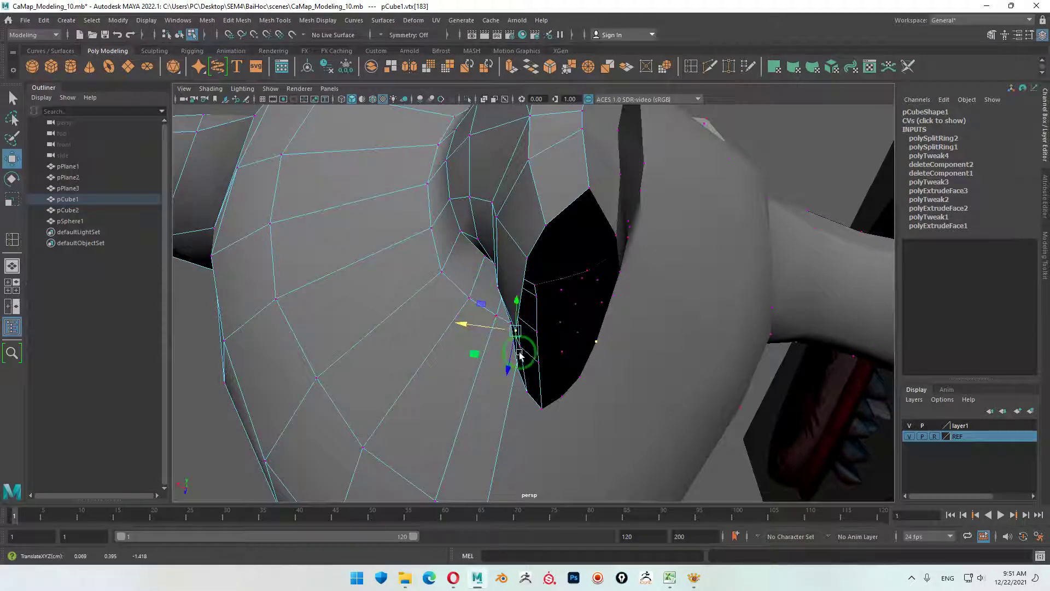
pyautogui.moveTo(534, 357)
pyautogui.keyDown('alt'); pyautogui.mouseDown()
pyautogui.moveTo(592, 300)
pyautogui.moveTo(642, 324)
pyautogui.moveTo(633, 304)
pyautogui.moveTo(558, 359)
pyautogui.moveTo(581, 363)
pyautogui.mouseUp(); pyautogui.keyUp('alt')
# - Pull the first rim vertices beside the fin opening into place
pyautogui.click(581, 282)
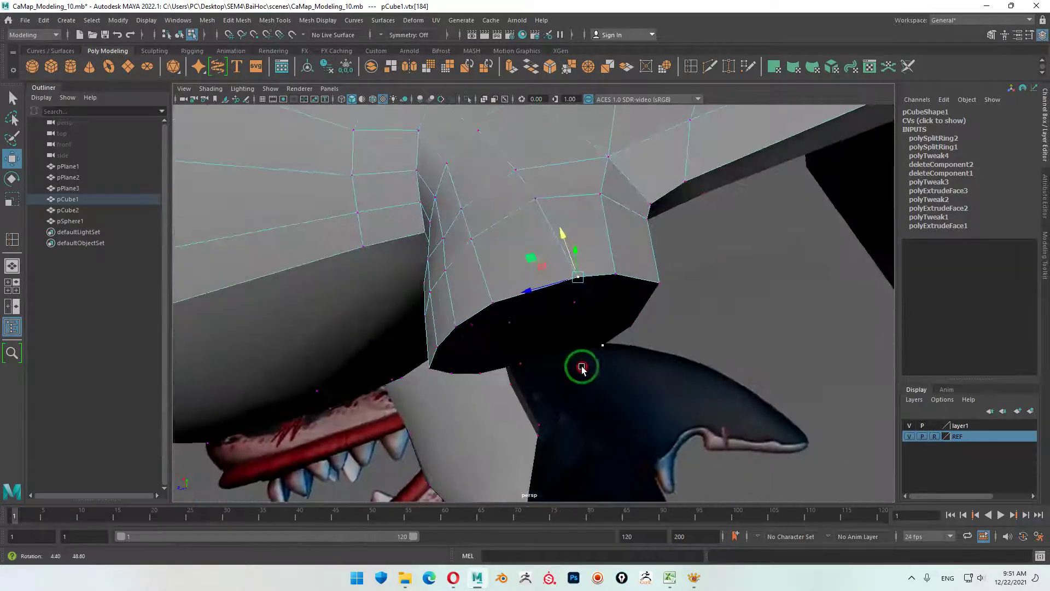
pyautogui.moveTo(557, 234); pyautogui.dragTo(608, 238)
pyautogui.click(613, 273)
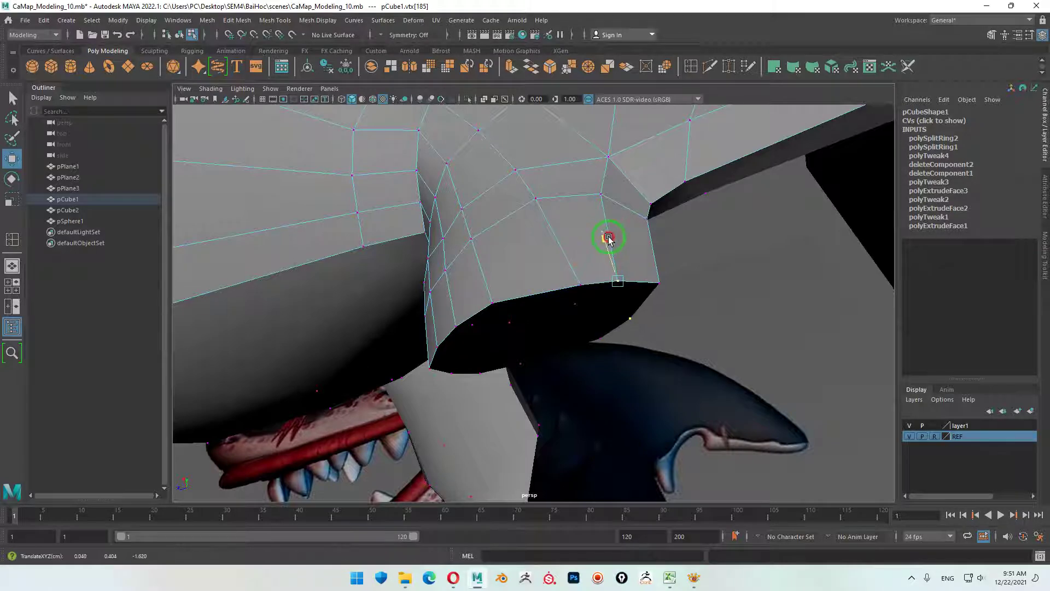
pyautogui.moveTo(568, 272)
pyautogui.keyDown('alt'); pyautogui.mouseDown()
pyautogui.moveTo(546, 321)
pyautogui.moveTo(629, 317)
pyautogui.moveTo(569, 177)
pyautogui.moveTo(625, 178)
pyautogui.moveTo(581, 164)
pyautogui.mouseUp(); pyautogui.keyUp('alt')
pyautogui.click(577, 188)
pyautogui.click(537, 173)
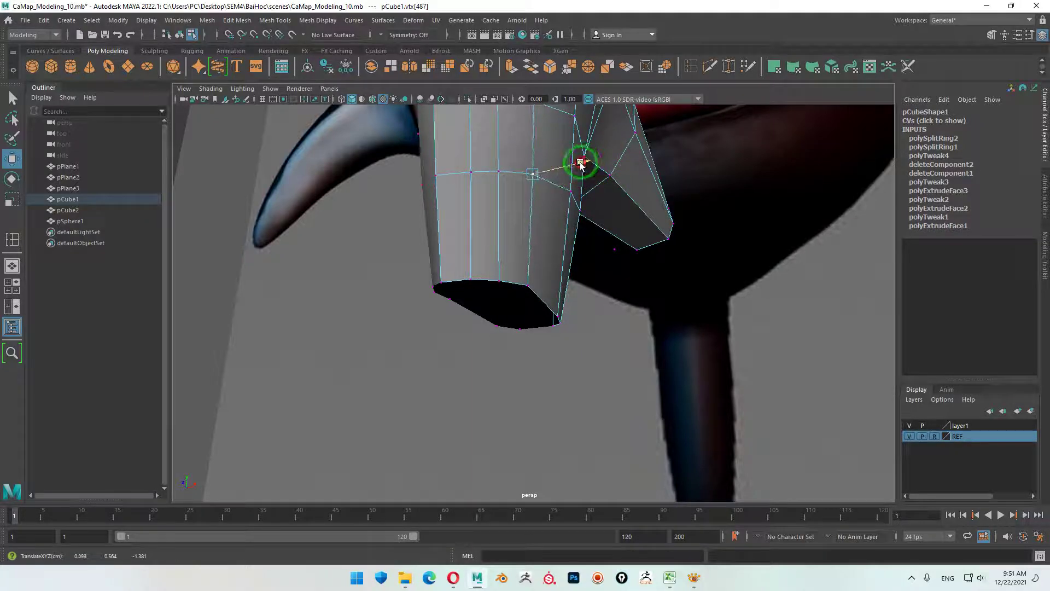
pyautogui.click(579, 208)
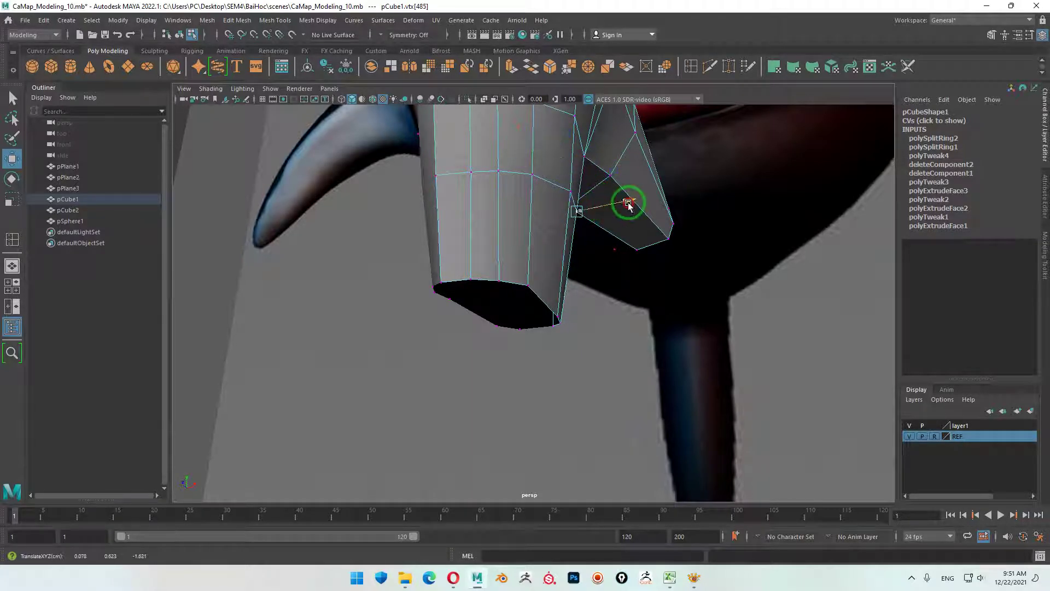
pyautogui.moveTo(628, 202)
pyautogui.mouseDown()
pyautogui.moveTo(631, 224)
pyautogui.moveTo(578, 268)
pyautogui.mouseUp()
pyautogui.moveTo(467, 266)
pyautogui.keyDown('alt'); pyautogui.mouseDown()
pyautogui.moveTo(393, 286)
pyautogui.moveTo(654, 281)
pyautogui.moveTo(585, 266)
pyautogui.moveTo(548, 290)
pyautogui.moveTo(567, 382)
pyautogui.moveTo(563, 263)
pyautogui.moveTo(536, 269)
pyautogui.moveTo(588, 263)
pyautogui.moveTo(527, 274)
pyautogui.moveTo(490, 300)
pyautogui.moveTo(687, 234)
pyautogui.moveTo(590, 298)
pyautogui.moveTo(525, 286)
pyautogui.moveTo(532, 241)
pyautogui.mouseUp(); pyautogui.keyUp('alt')
# - Move the remaining rim vertices of the opening left along X to round the loop
pyautogui.click(560, 288)
pyautogui.click(562, 266)
pyautogui.click(563, 241)
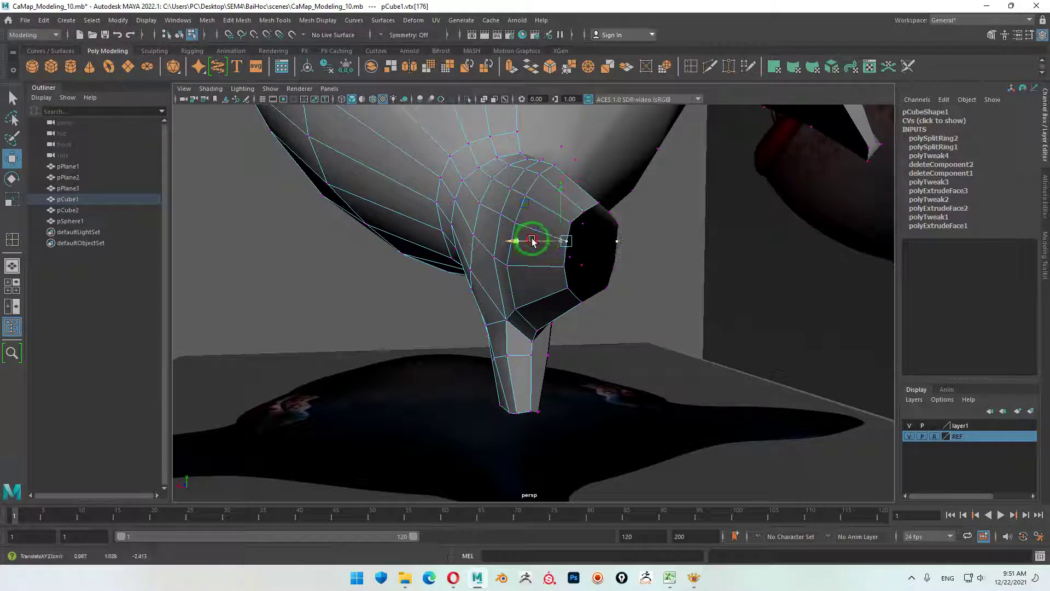
pyautogui.click(566, 289)
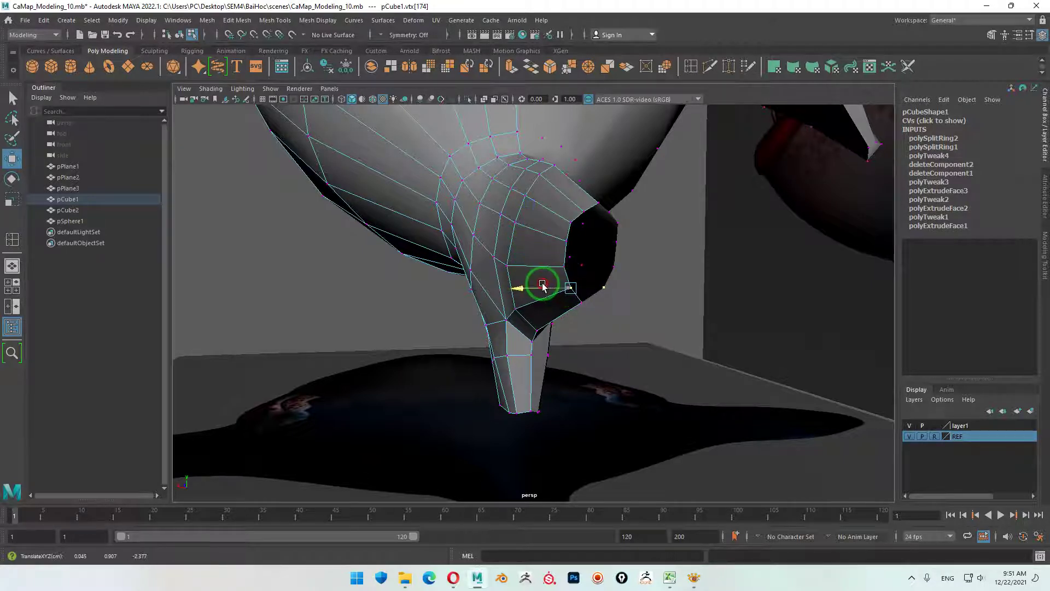
pyautogui.click(571, 222)
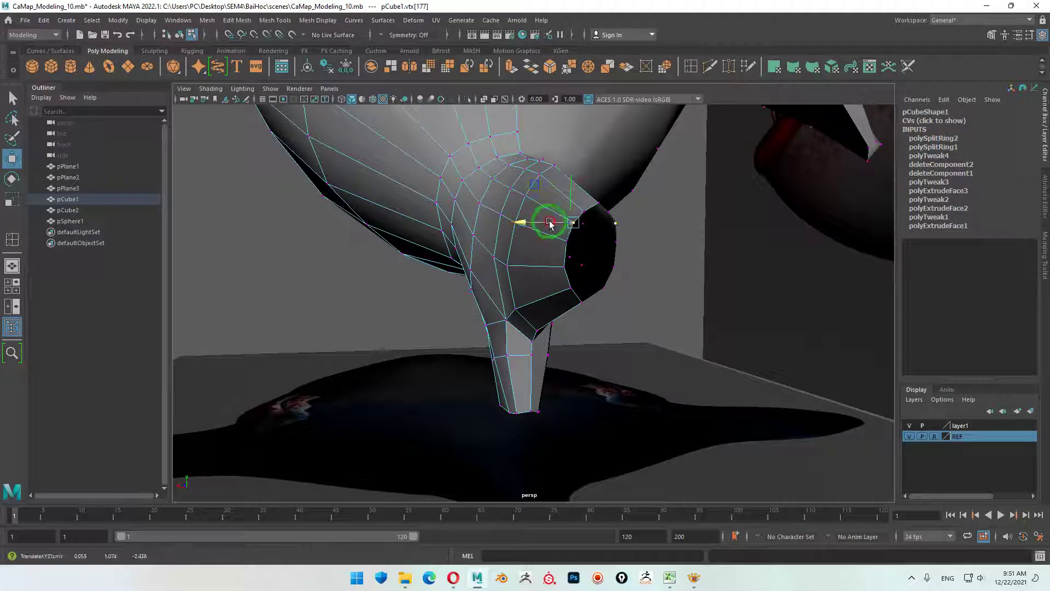
pyautogui.click(586, 212)
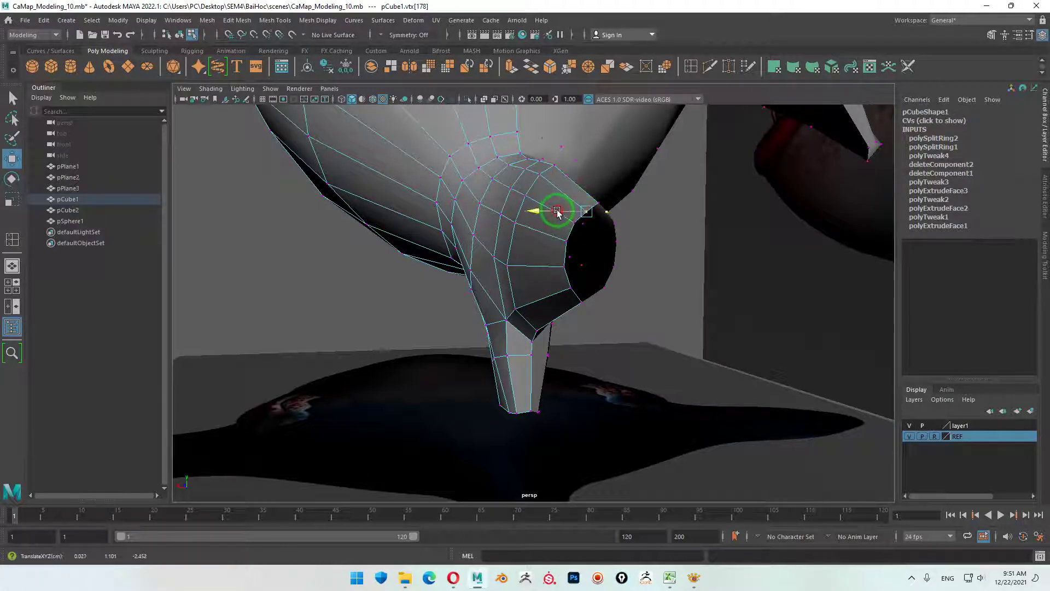
pyautogui.moveTo(630, 274)
pyautogui.keyDown('alt'); pyautogui.mouseDown()
pyautogui.moveTo(622, 323)
pyautogui.moveTo(606, 300)
pyautogui.mouseUp(); pyautogui.keyUp('alt')
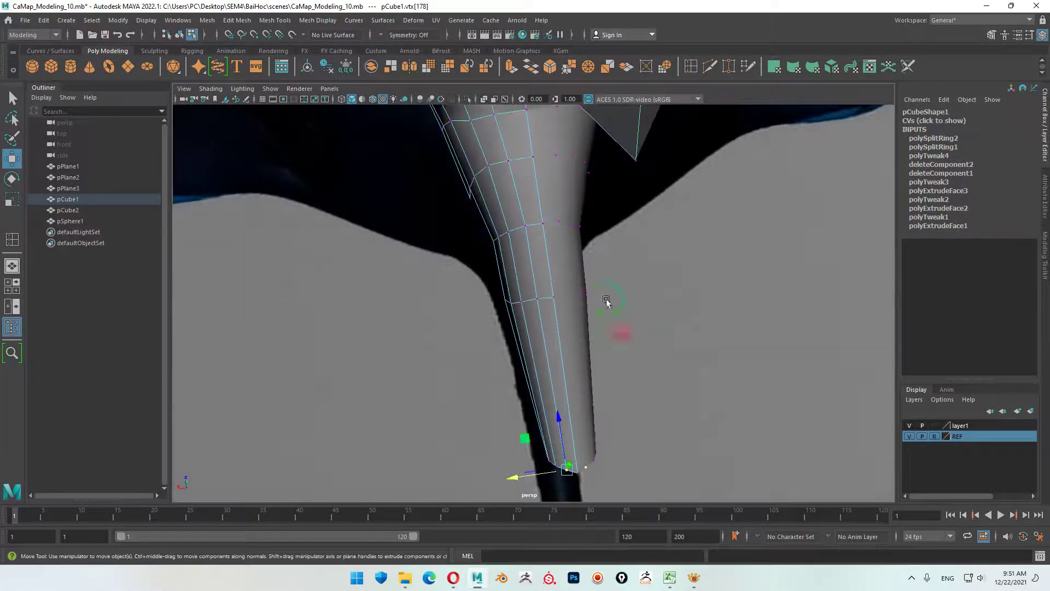
# - Slide several lower-fin side vertices slightly left along X
pyautogui.moveTo(469, 250); pyautogui.dragTo(461, 249)
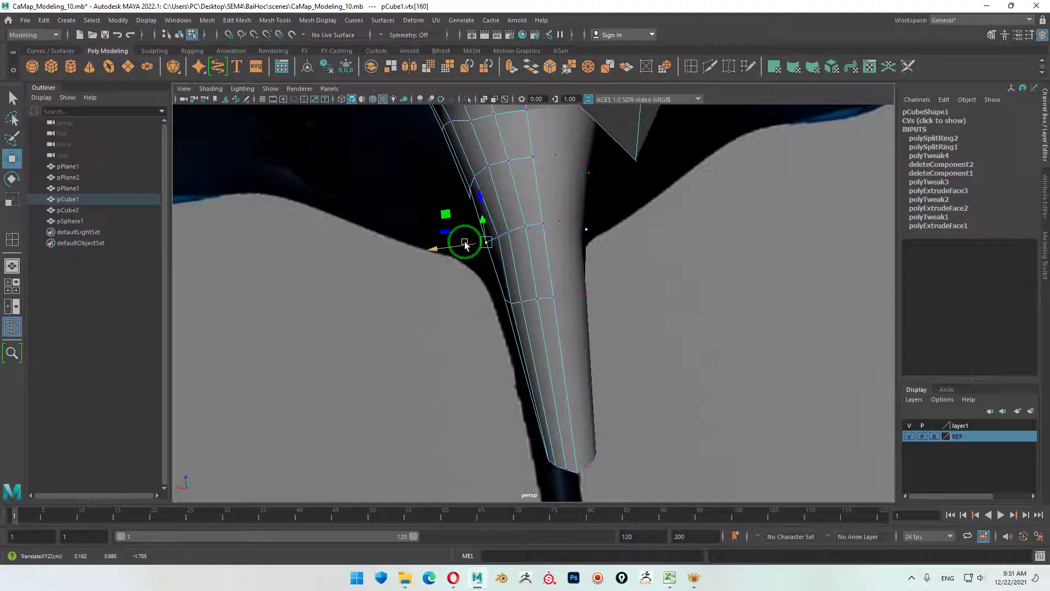
pyautogui.click(509, 249)
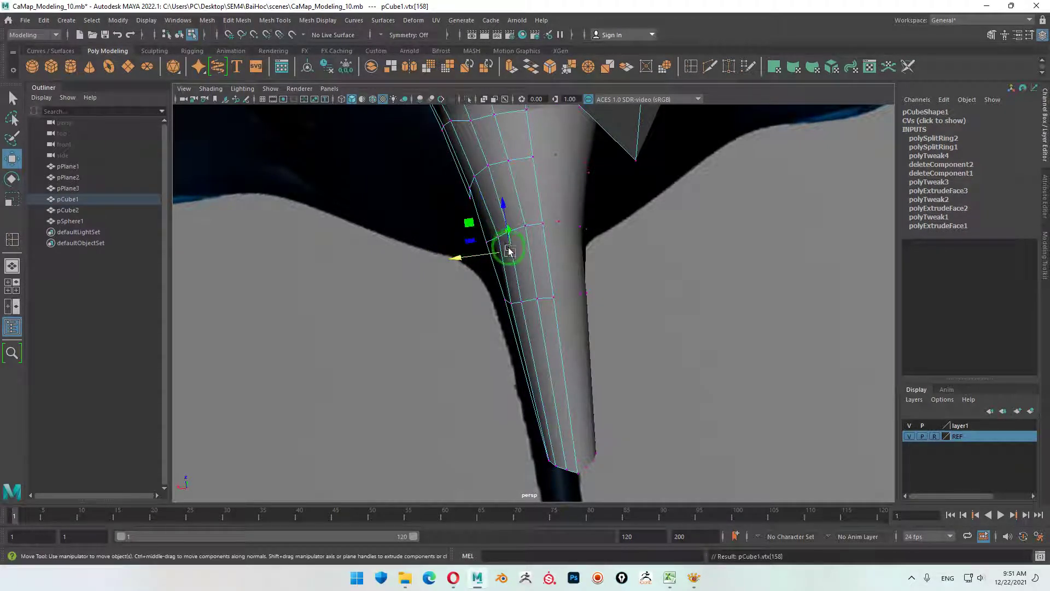
pyautogui.click(499, 237)
pyautogui.moveTo(499, 237)
pyautogui.mouseDown()
pyautogui.moveTo(464, 243)
pyautogui.moveTo(492, 237)
pyautogui.mouseUp()
pyautogui.click(508, 234)
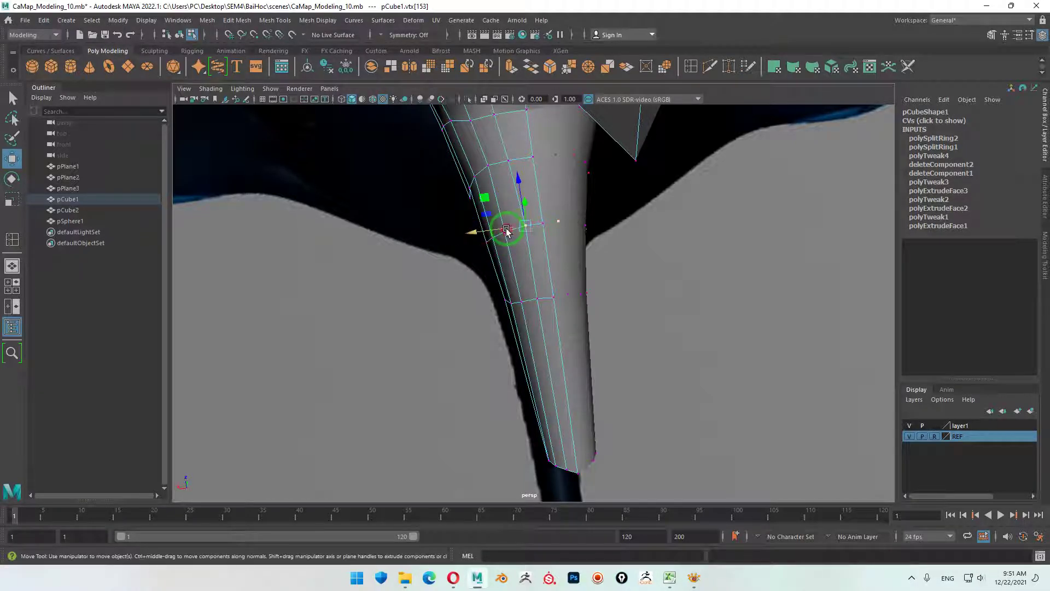
pyautogui.moveTo(506, 232); pyautogui.dragTo(504, 231)
# - Push the fin-edge vertices right along X to match the reference silhouette
pyautogui.moveTo(592, 268)
pyautogui.keyDown('alt'); pyautogui.mouseDown()
pyautogui.moveTo(534, 300)
pyautogui.moveTo(593, 293)
pyautogui.moveTo(649, 265)
pyautogui.moveTo(678, 191)
pyautogui.moveTo(734, 191)
pyautogui.moveTo(744, 240)
pyautogui.moveTo(779, 232)
pyautogui.mouseUp(); pyautogui.keyUp('alt')
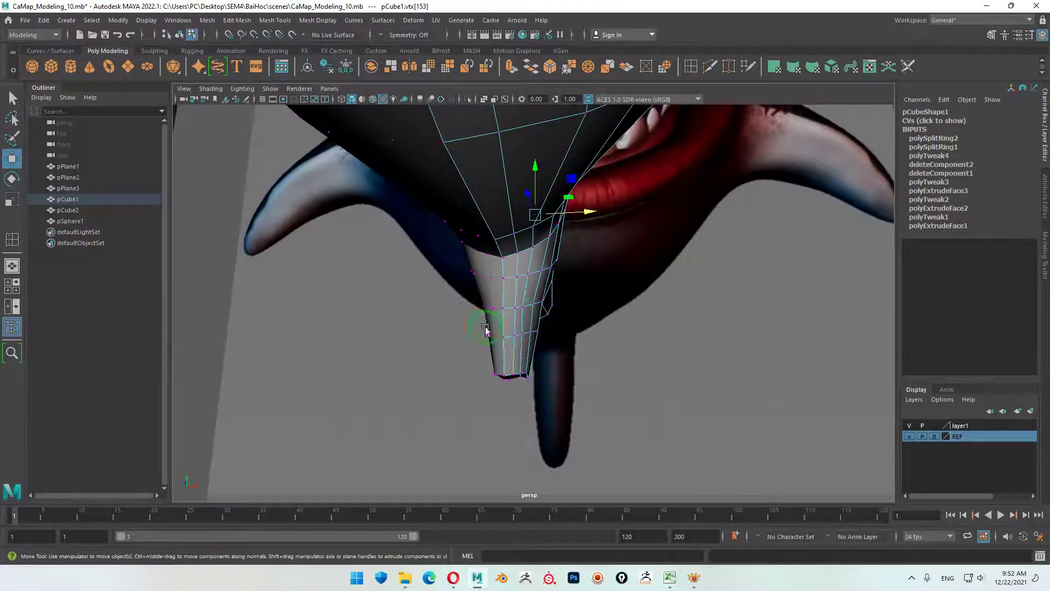
pyautogui.scroll(3, 673, 358)
pyautogui.scroll(2, 570, 282)
pyautogui.click(556, 284)
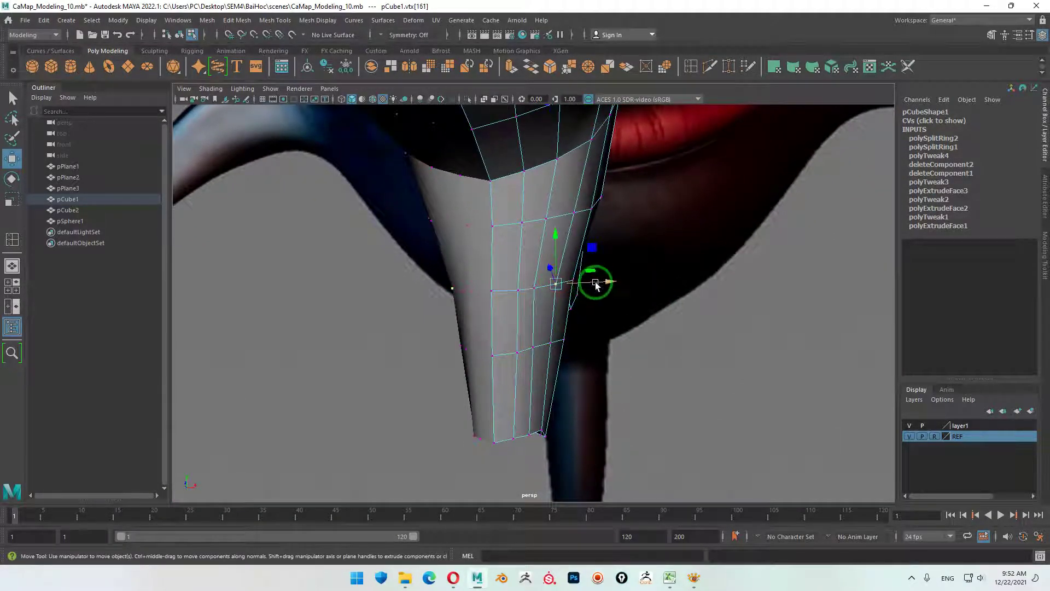
pyautogui.moveTo(593, 281); pyautogui.dragTo(607, 281)
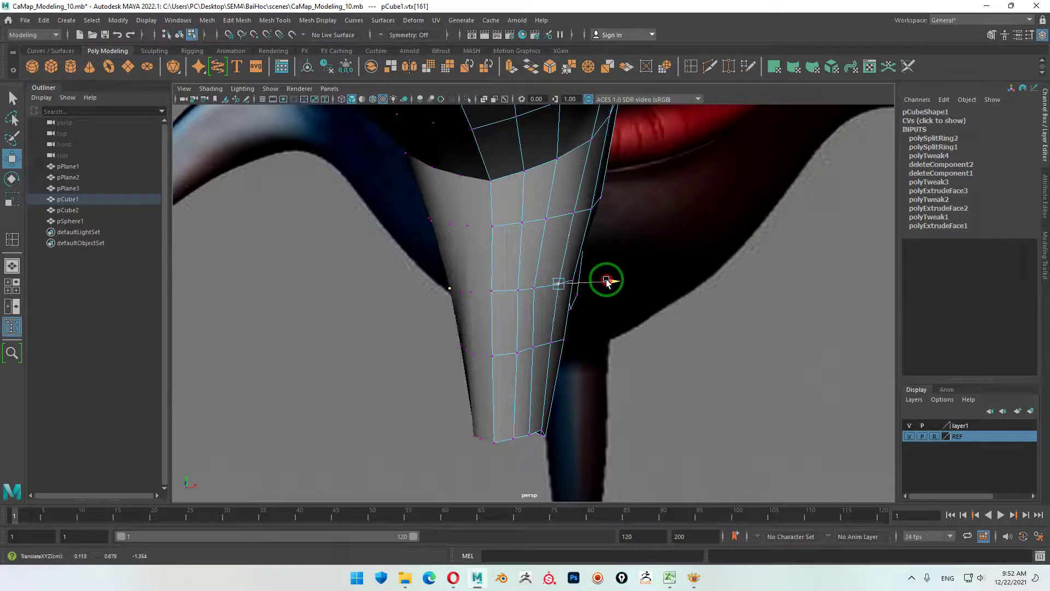
pyautogui.click(541, 289)
pyautogui.moveTo(584, 285); pyautogui.dragTo(593, 285)
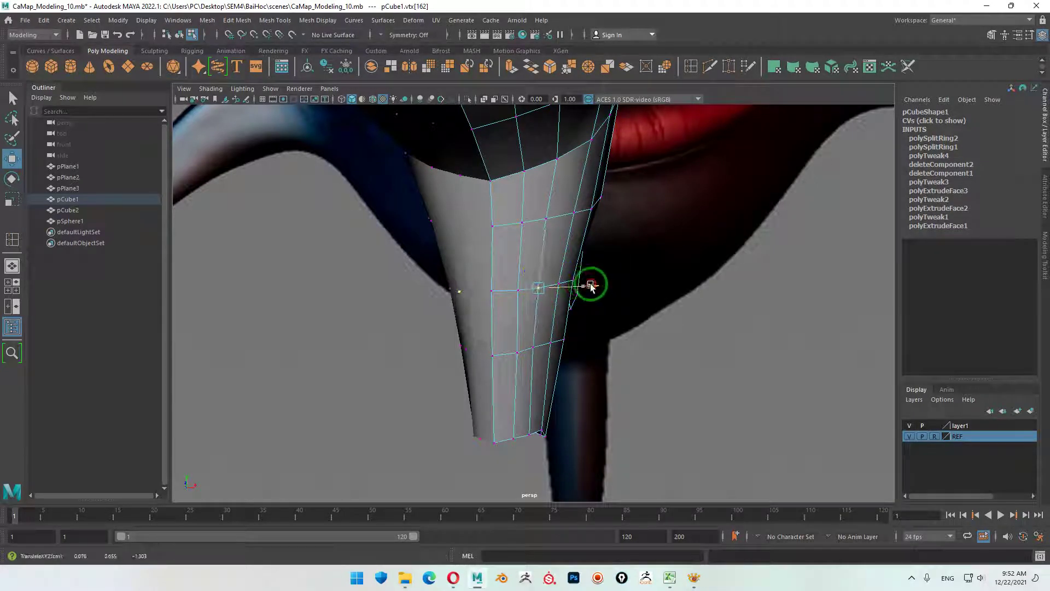
pyautogui.click(696, 341)
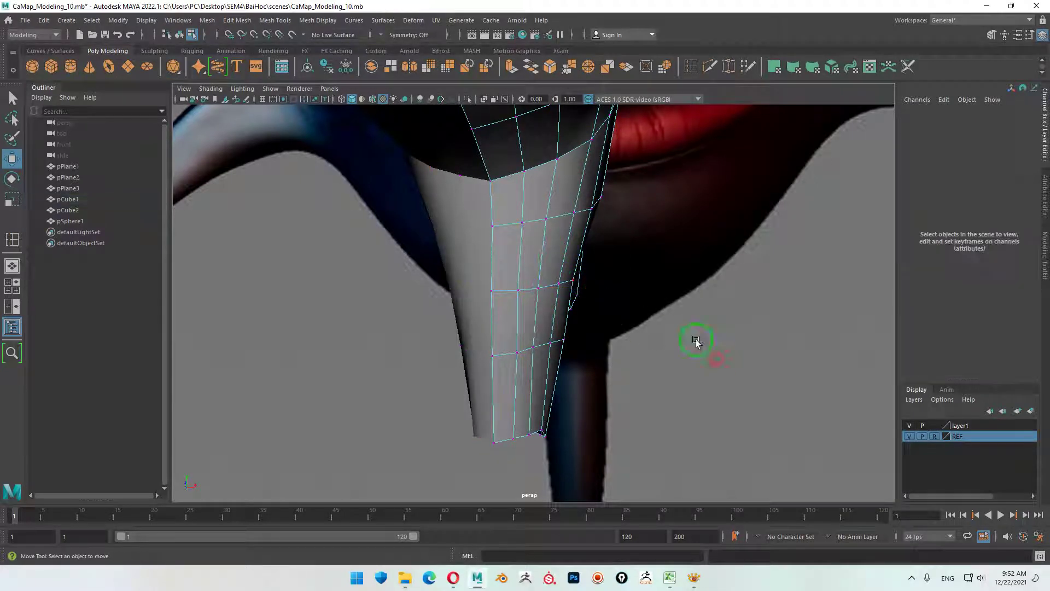
pyautogui.click(579, 282)
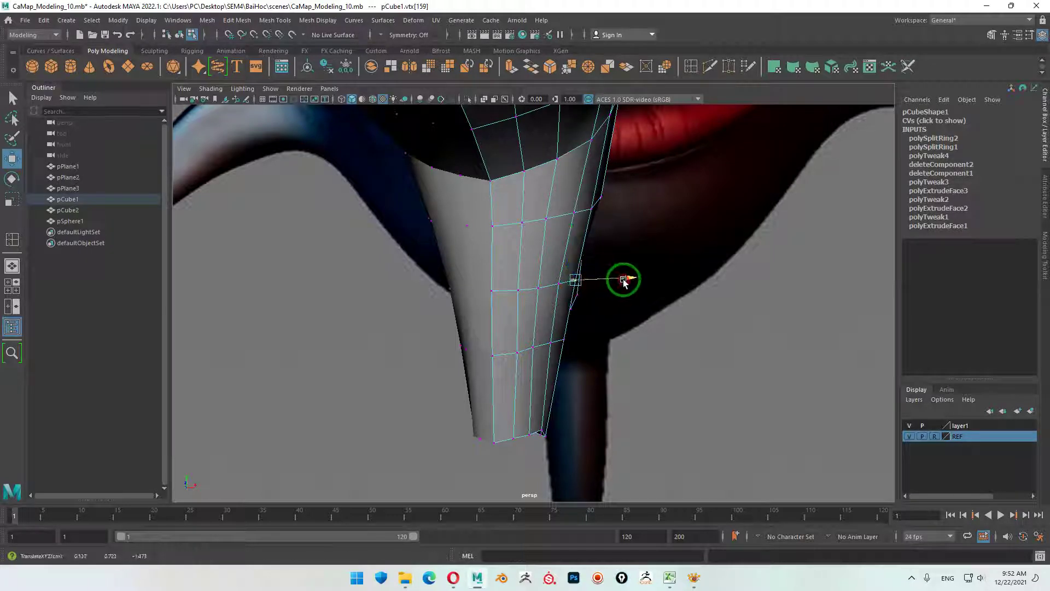
pyautogui.click(624, 281)
pyautogui.moveTo(595, 320)
pyautogui.keyDown('alt'); pyautogui.mouseDown()
pyautogui.moveTo(528, 333)
pyautogui.moveTo(748, 316)
pyautogui.moveTo(692, 281)
pyautogui.moveTo(720, 323)
pyautogui.moveTo(692, 319)
pyautogui.moveTo(663, 340)
pyautogui.moveTo(613, 298)
pyautogui.moveTo(578, 321)
pyautogui.moveTo(694, 290)
pyautogui.moveTo(649, 286)
pyautogui.moveTo(658, 294)
pyautogui.moveTo(586, 333)
pyautogui.moveTo(560, 325)
pyautogui.moveTo(626, 339)
pyautogui.moveTo(754, 428)
pyautogui.mouseUp(); pyautogui.keyUp('alt')
# - In side view, extrude the fin stub's bottom edges down toward the reference fin tip
pyautogui.press('space')
pyautogui.press('space')
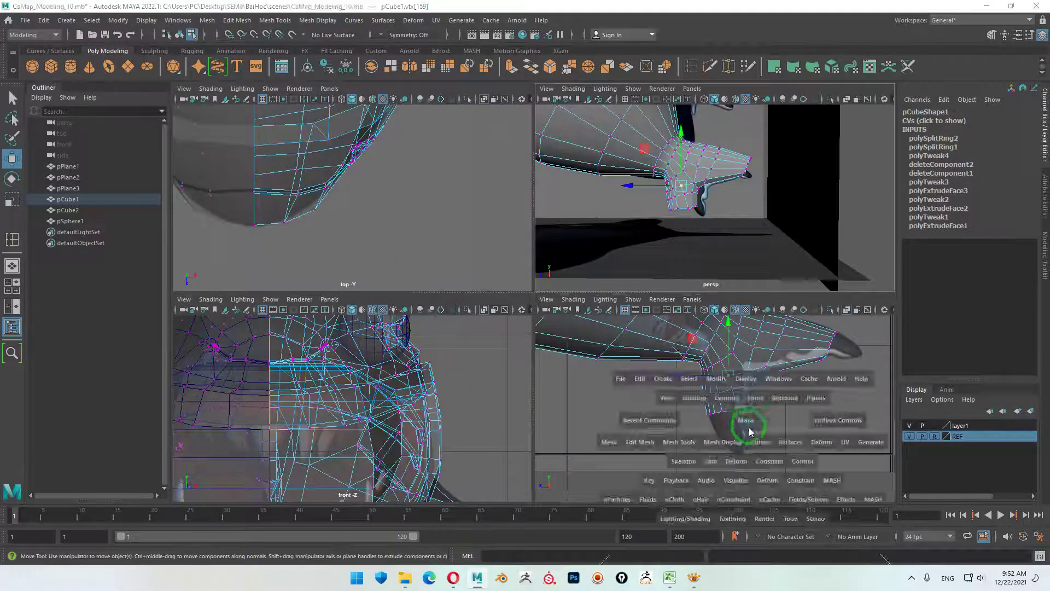
pyautogui.keyDown('alt'); pyautogui.moveTo(485, 379); pyautogui.dragTo(760, 410, button='right'); pyautogui.keyUp('alt')
pyautogui.keyDown('alt'); pyautogui.moveTo(760, 410); pyautogui.dragTo(615, 284, button='middle'); pyautogui.keyUp('alt')
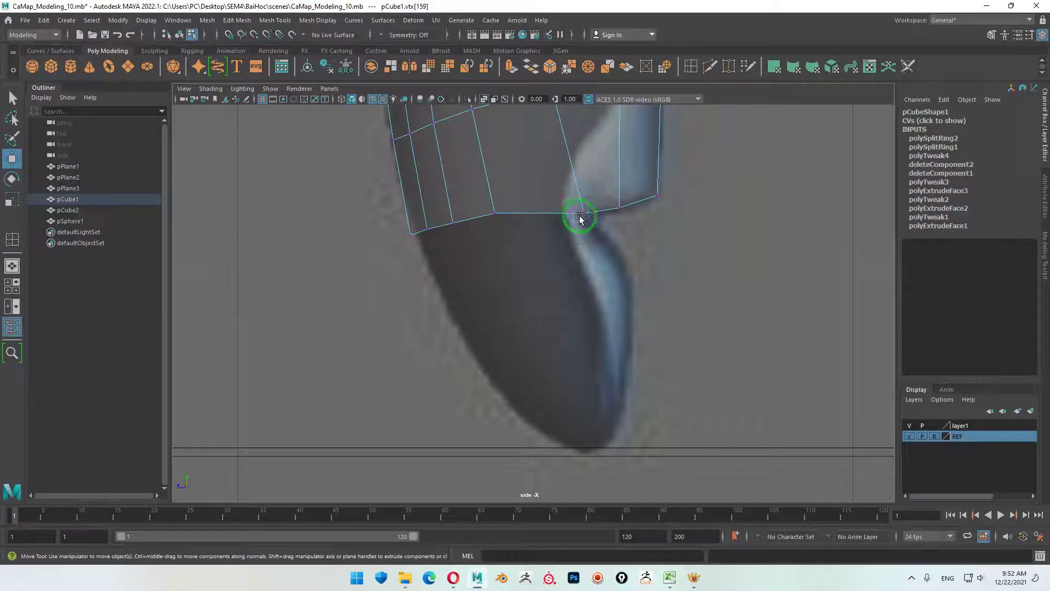
pyautogui.moveTo(544, 215); pyautogui.dragTo(557, 188, button='right')
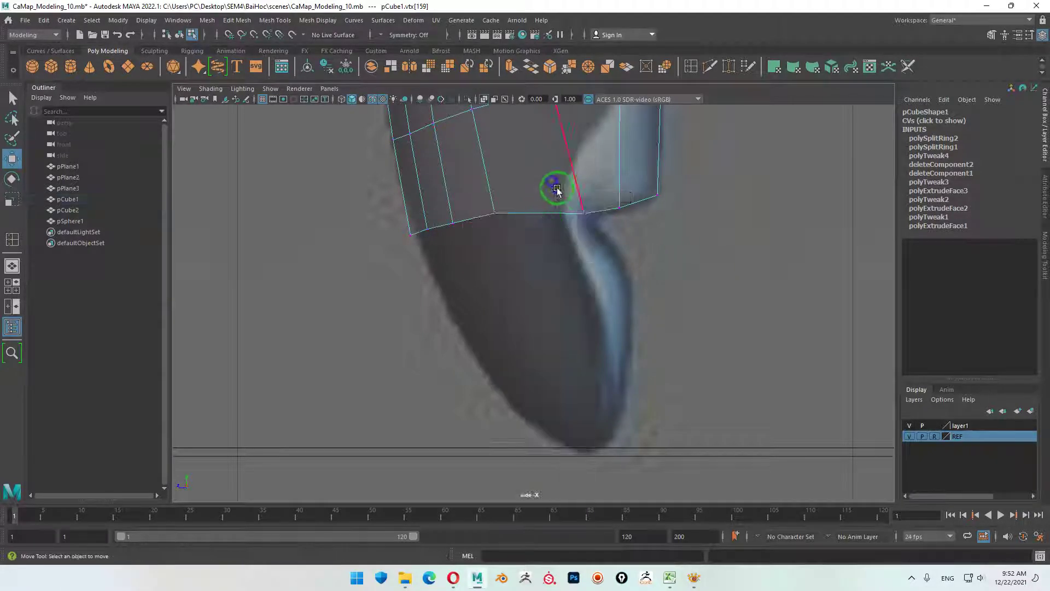
pyautogui.click(550, 213)
pyautogui.keyDown('shift'); pyautogui.click(438, 226); pyautogui.keyUp('shift')
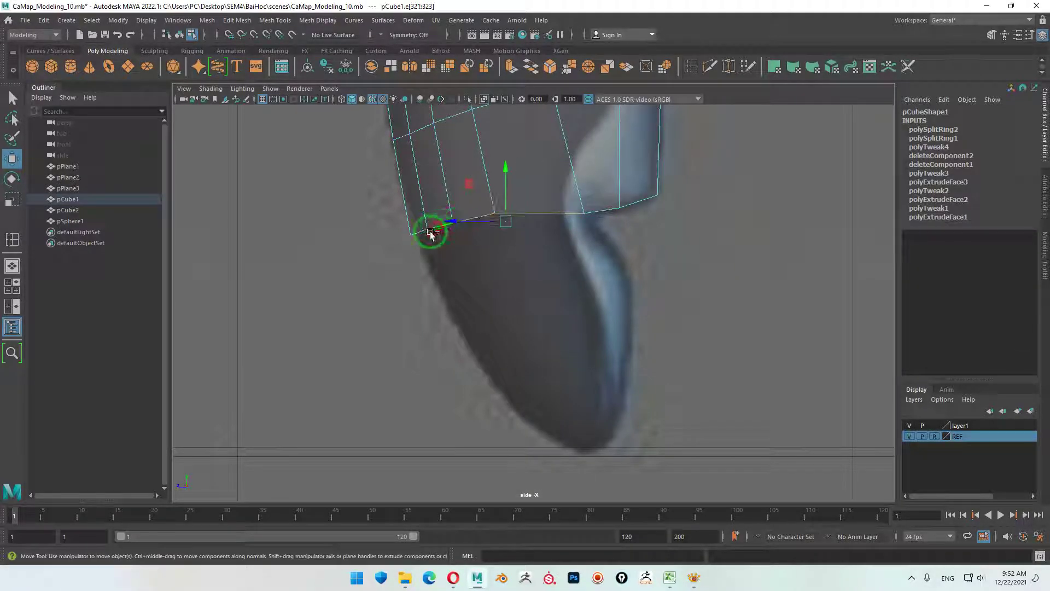
pyautogui.click(511, 67)
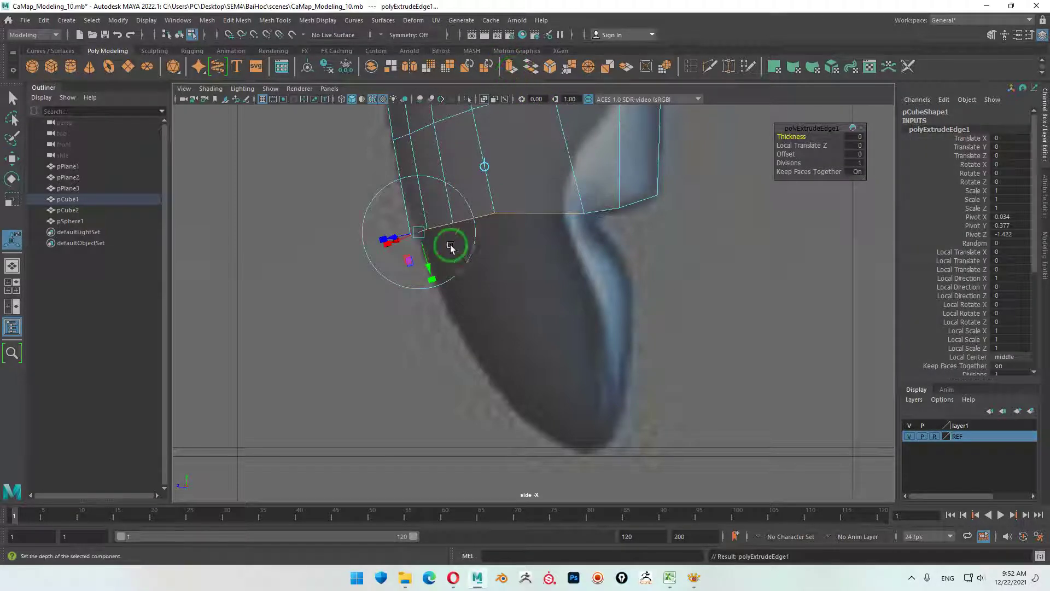
pyautogui.moveTo(485, 169)
pyautogui.mouseDown()
pyautogui.moveTo(539, 300)
pyautogui.moveTo(536, 290)
pyautogui.moveTo(518, 333)
pyautogui.moveTo(510, 310)
pyautogui.moveTo(536, 293)
pyautogui.moveTo(589, 461)
pyautogui.moveTo(569, 368)
pyautogui.moveTo(687, 350)
pyautogui.mouseUp()
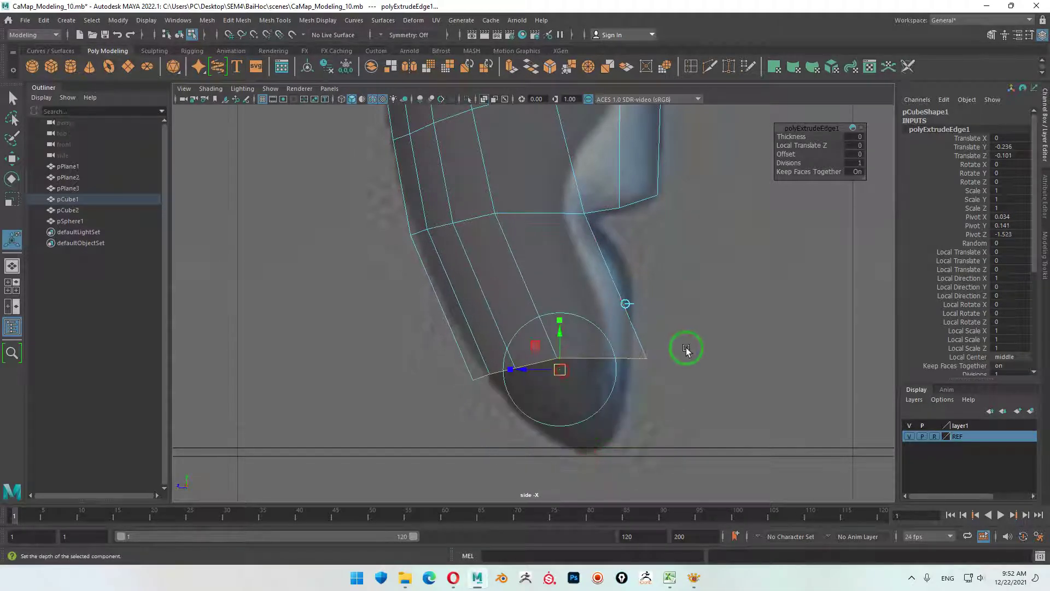
pyautogui.moveTo(690, 367); pyautogui.dragTo(633, 288, button='right')
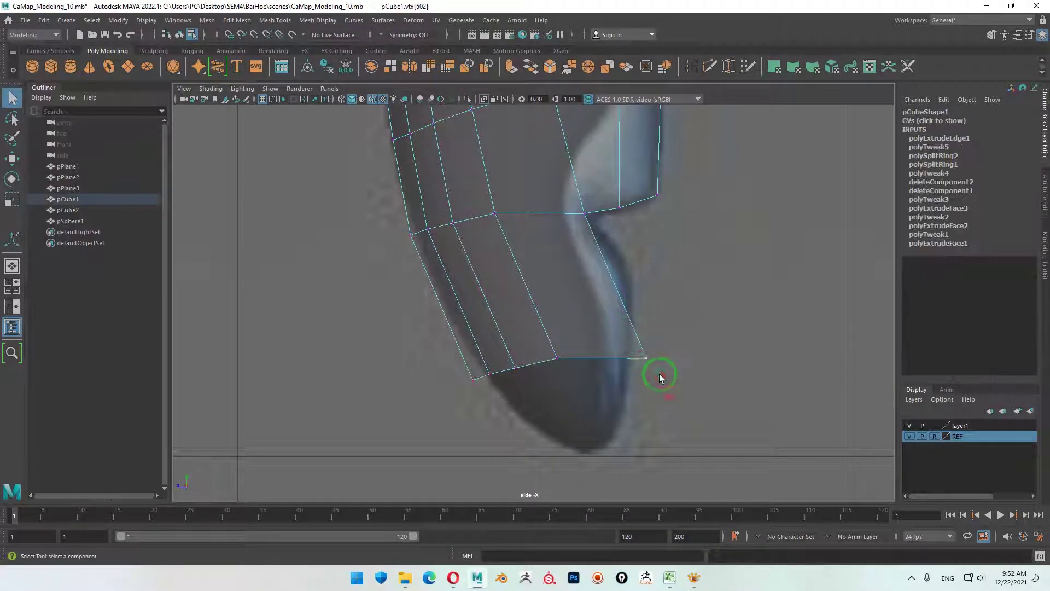
# - Move the corner, middle and front bottom vertices of the new fin section onto the reference outline
pyautogui.press('w')
pyautogui.moveTo(645, 359); pyautogui.dragTo(629, 274)
pyautogui.click(557, 359)
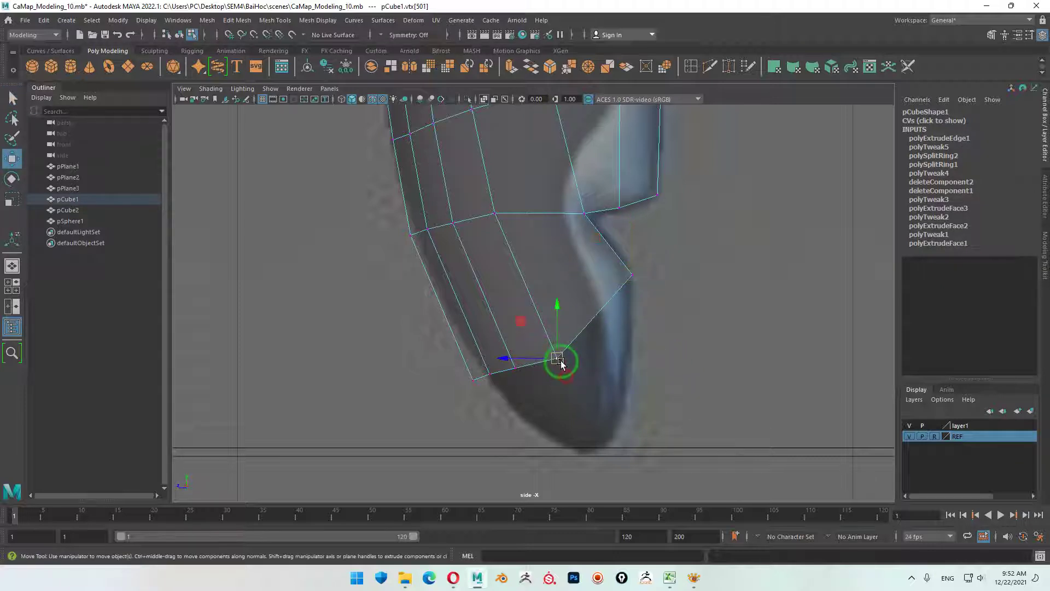
pyautogui.moveTo(558, 360); pyautogui.dragTo(557, 330)
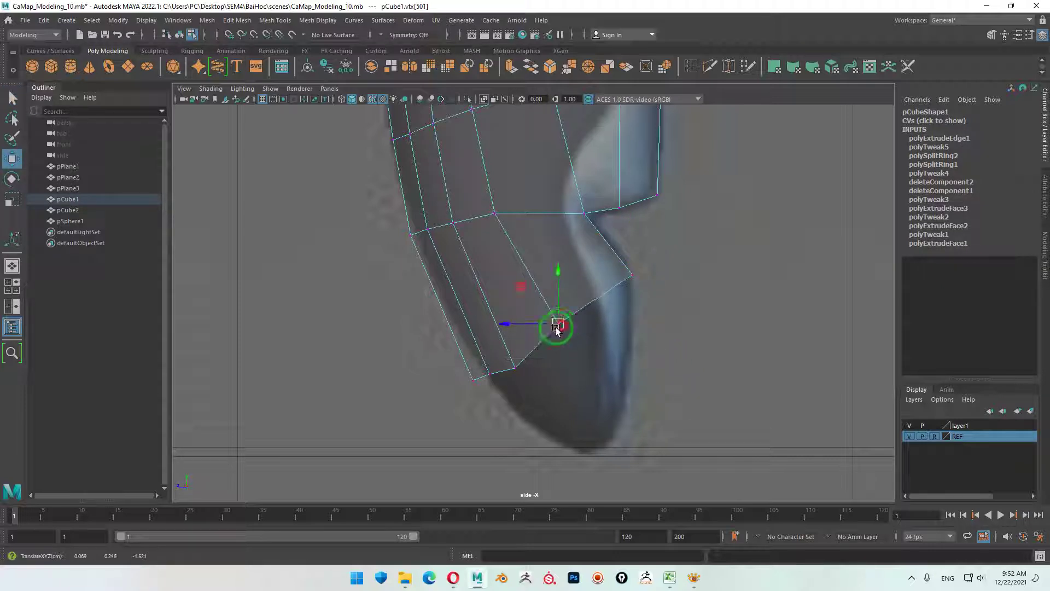
pyautogui.click(510, 358)
pyautogui.moveTo(512, 359)
pyautogui.mouseDown()
pyautogui.moveTo(514, 349)
pyautogui.moveTo(492, 359)
pyautogui.mouseUp()
pyautogui.click(475, 377)
pyautogui.click(493, 358)
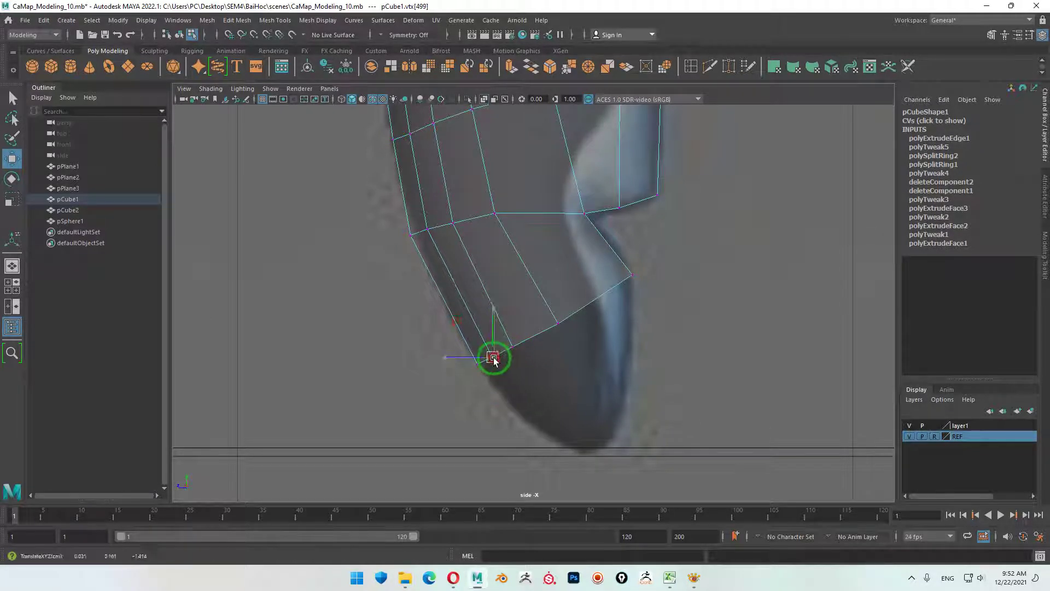
pyautogui.click(511, 345)
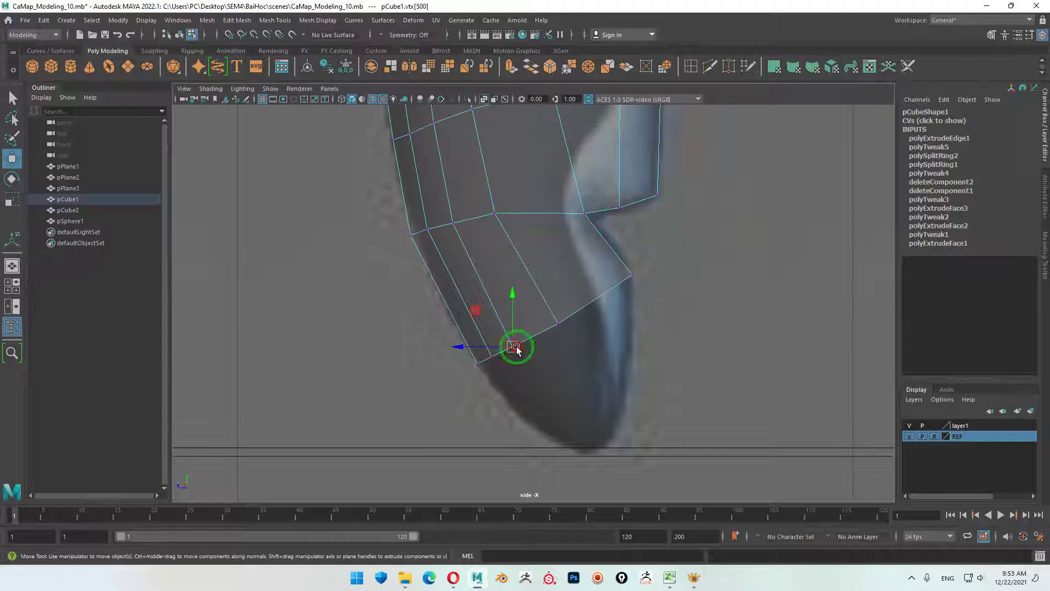
pyautogui.click(548, 321)
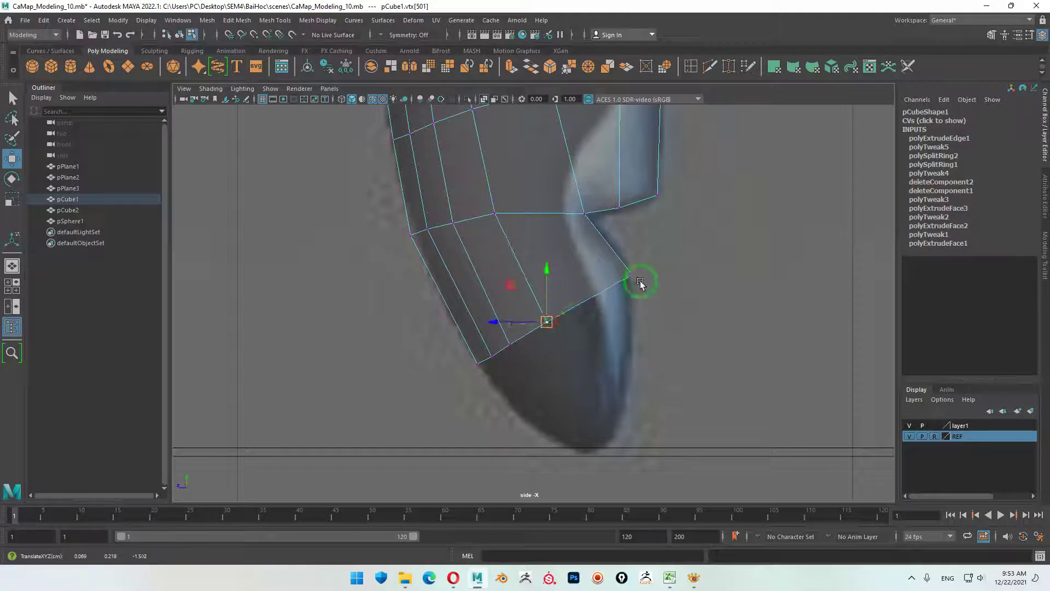
pyautogui.rightClick(696, 298)
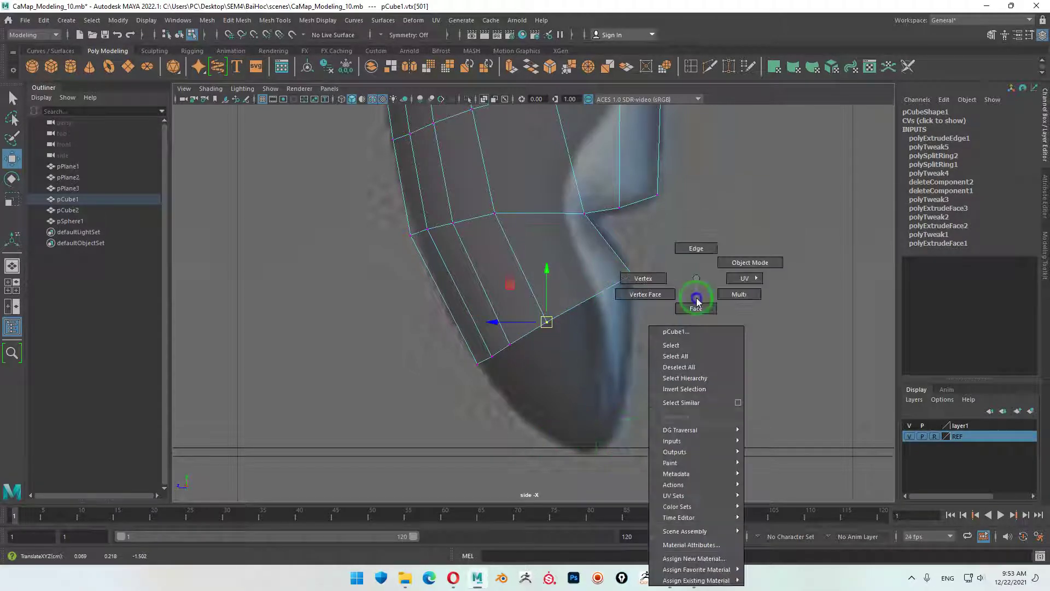
pyautogui.click(679, 261)
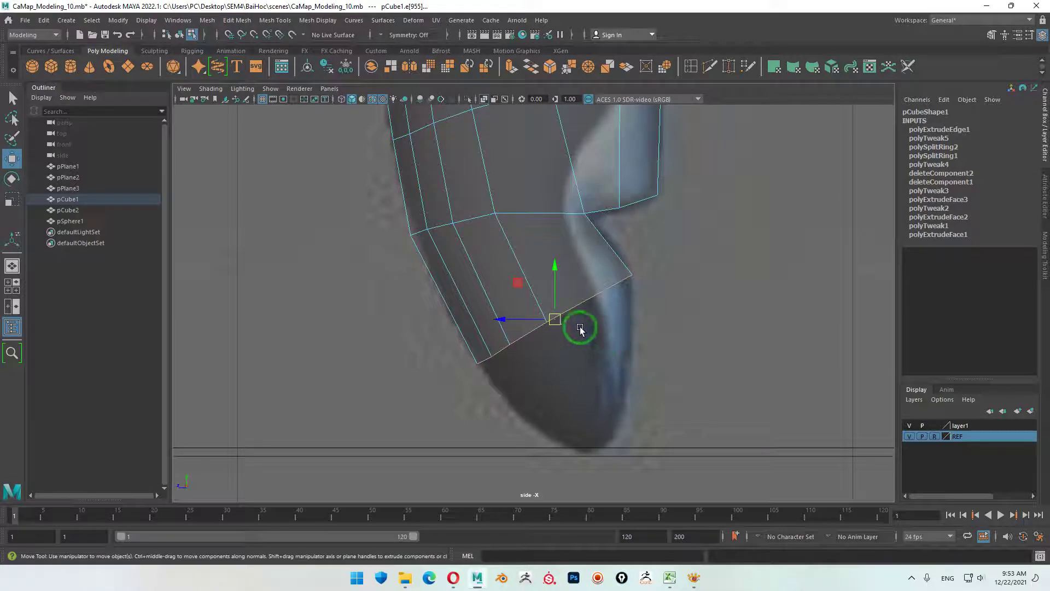
# - Extrude the fin's bottom edge with Ctrl+E, pull it down and scale it inward
pyautogui.hotkey('ctrl', 'e')
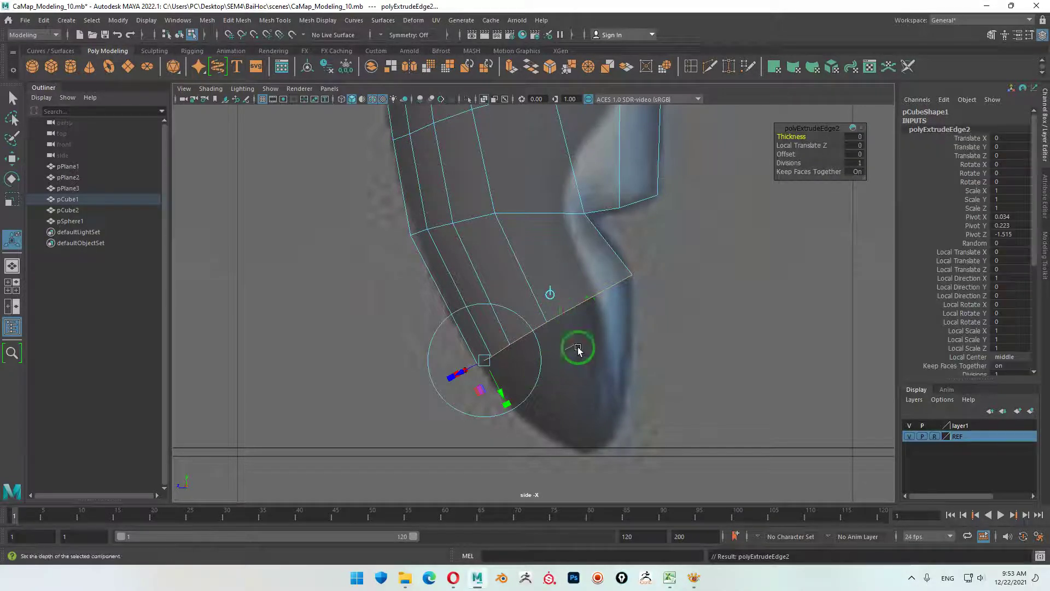
pyautogui.moveTo(555, 317); pyautogui.dragTo(605, 440)
pyautogui.keyDown('alt'); pyautogui.moveTo(633, 452); pyautogui.dragTo(582, 291, button='middle'); pyautogui.keyUp('alt')
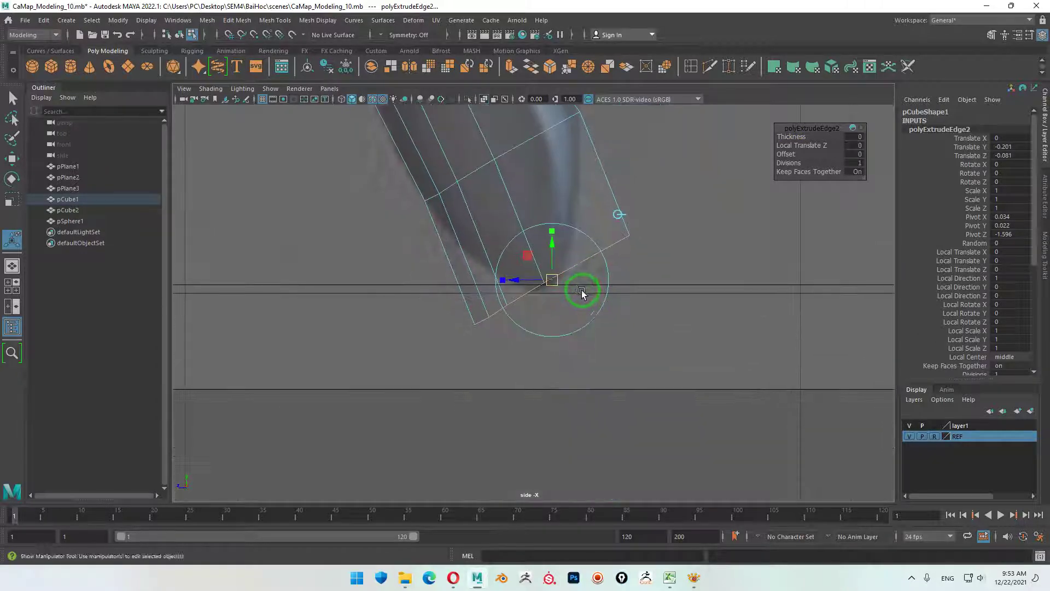
pyautogui.moveTo(625, 276); pyautogui.dragTo(499, 290)
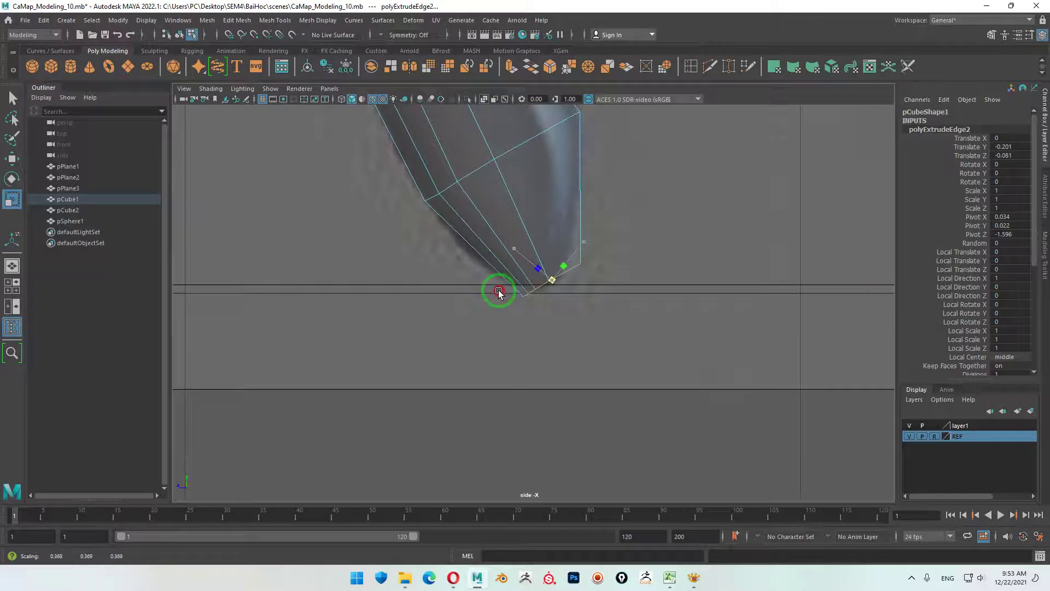
pyautogui.press('space')
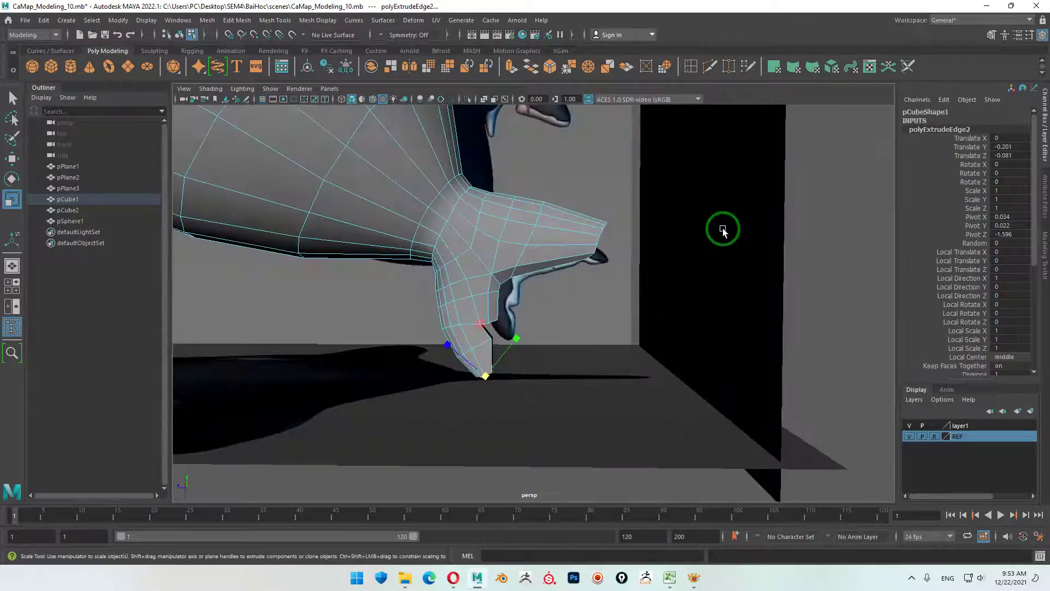
pyautogui.moveTo(722, 228)
pyautogui.keyDown('alt'); pyautogui.mouseDown()
pyautogui.moveTo(520, 335)
pyautogui.moveTo(462, 321)
pyautogui.moveTo(522, 392)
pyautogui.mouseUp(); pyautogui.keyUp('alt')
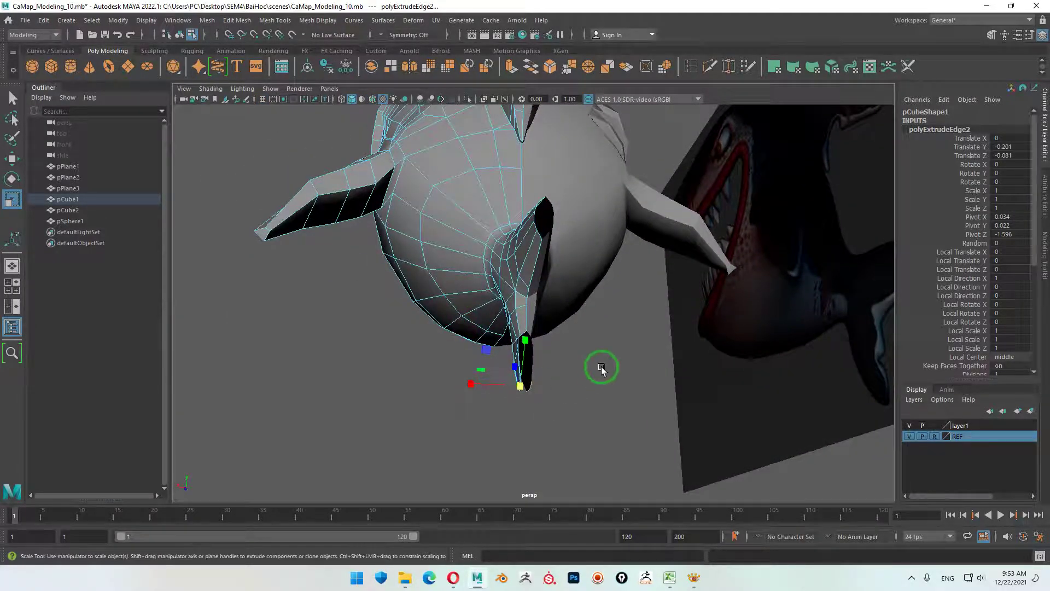
# - Redo the scaling to squash the new edge into a narrow tip, checking it in 3D
pyautogui.press('space')
pyautogui.press('space')
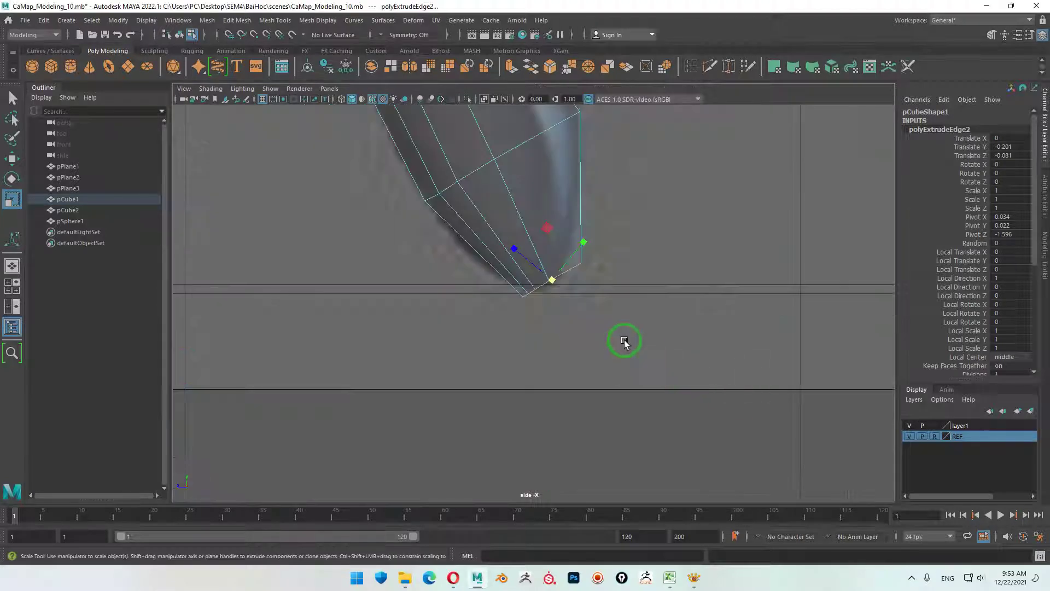
pyautogui.hotkey('ctrl', 'z')
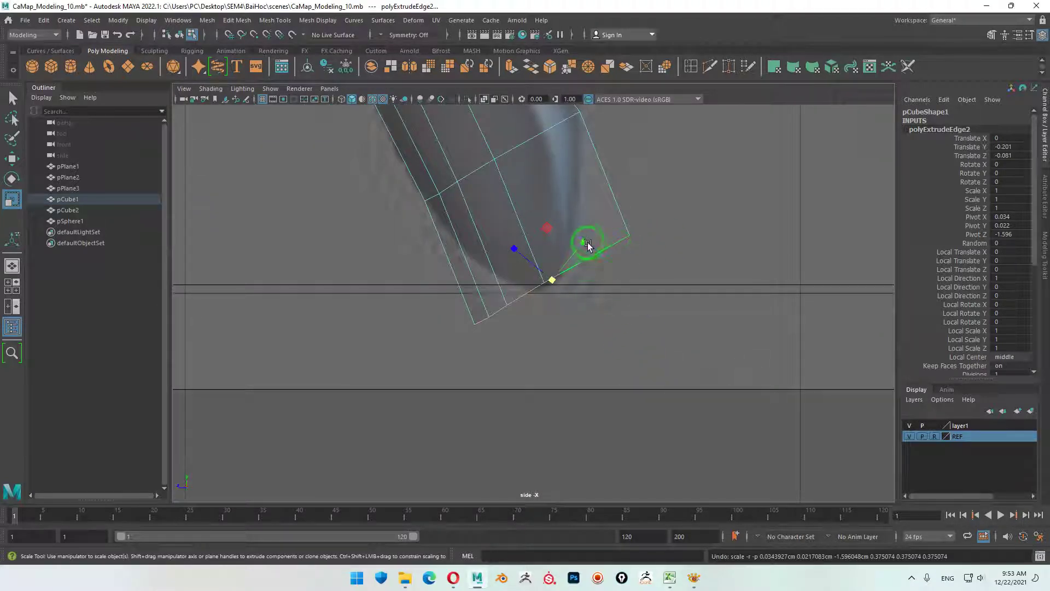
pyautogui.moveTo(582, 240)
pyautogui.mouseDown()
pyautogui.moveTo(534, 266)
pyautogui.moveTo(566, 257)
pyautogui.mouseUp()
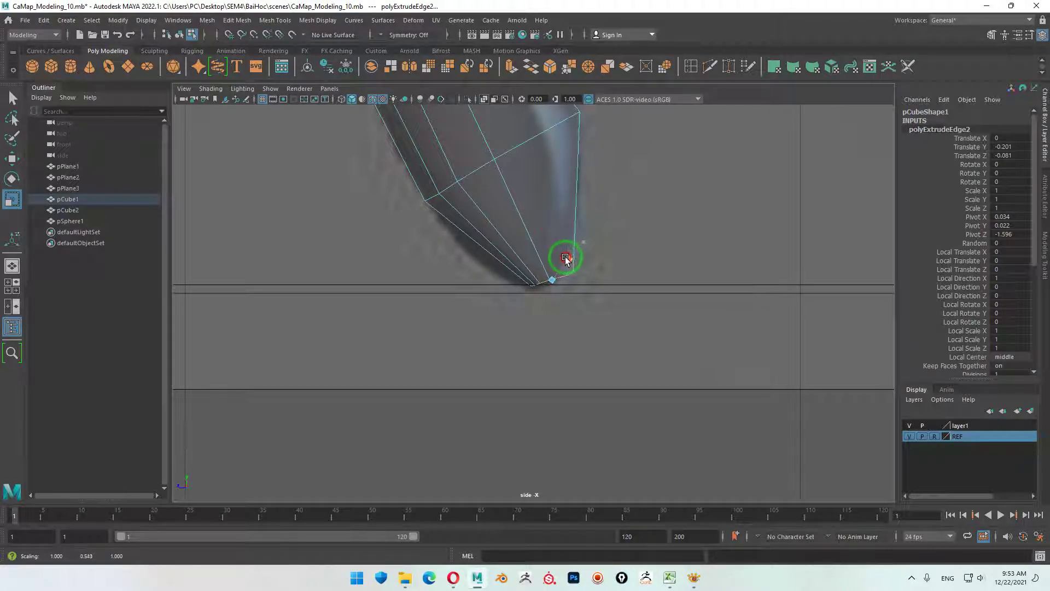
pyautogui.press('space')
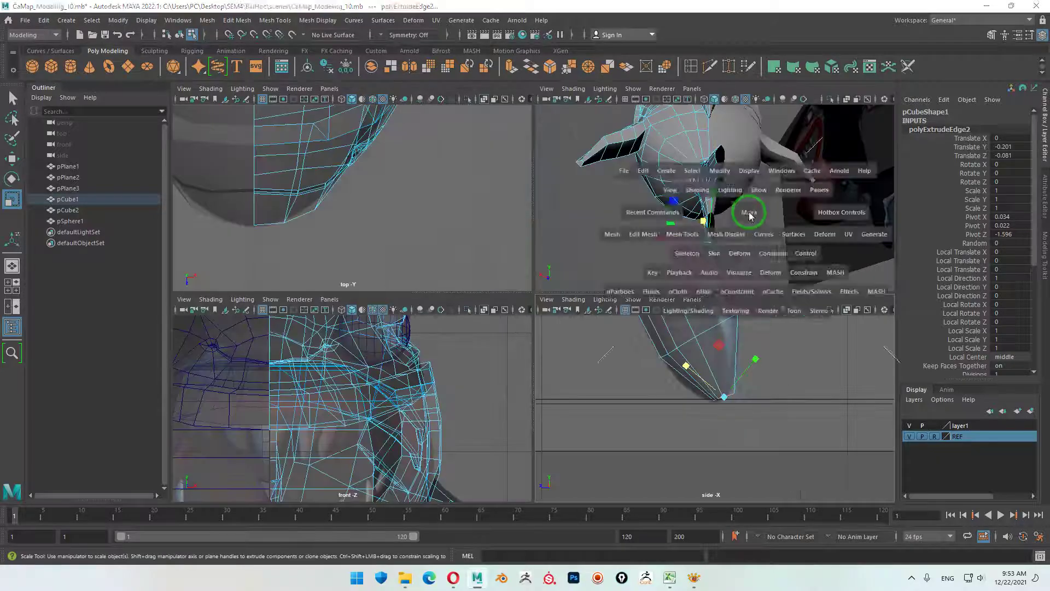
pyautogui.press('space')
pyautogui.moveTo(564, 344)
pyautogui.keyDown('alt'); pyautogui.mouseDown()
pyautogui.moveTo(550, 330)
pyautogui.moveTo(558, 315)
pyautogui.moveTo(551, 352)
pyautogui.moveTo(616, 387)
pyautogui.moveTo(600, 195)
pyautogui.moveTo(623, 302)
pyautogui.moveTo(691, 269)
pyautogui.moveTo(651, 281)
pyautogui.moveTo(708, 307)
pyautogui.moveTo(691, 291)
pyautogui.moveTo(593, 285)
pyautogui.moveTo(662, 326)
pyautogui.moveTo(544, 387)
pyautogui.mouseUp(); pyautogui.keyUp('alt')
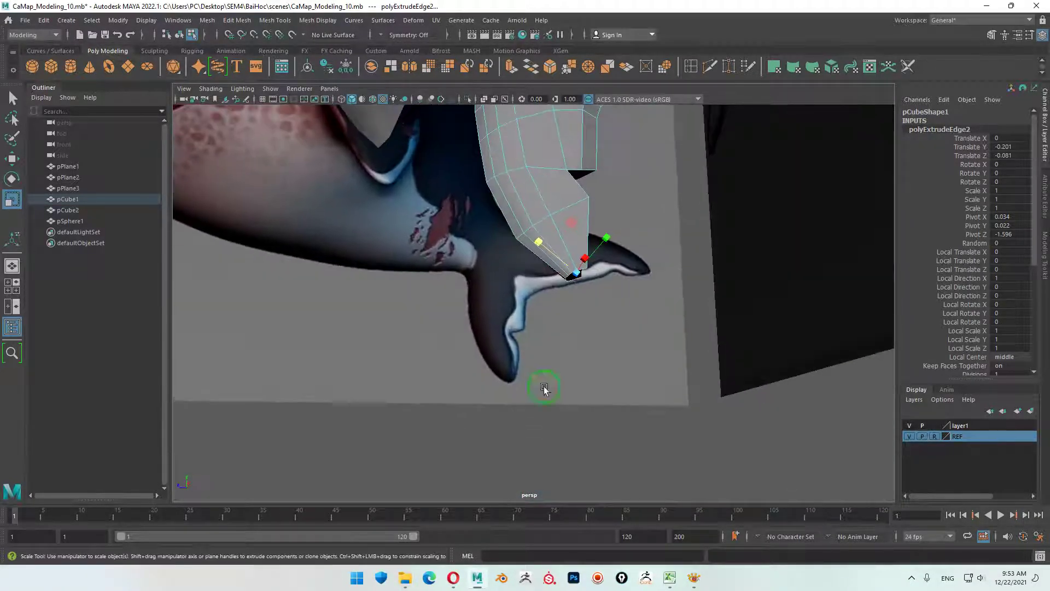
pyautogui.press('space')
pyautogui.press('space')
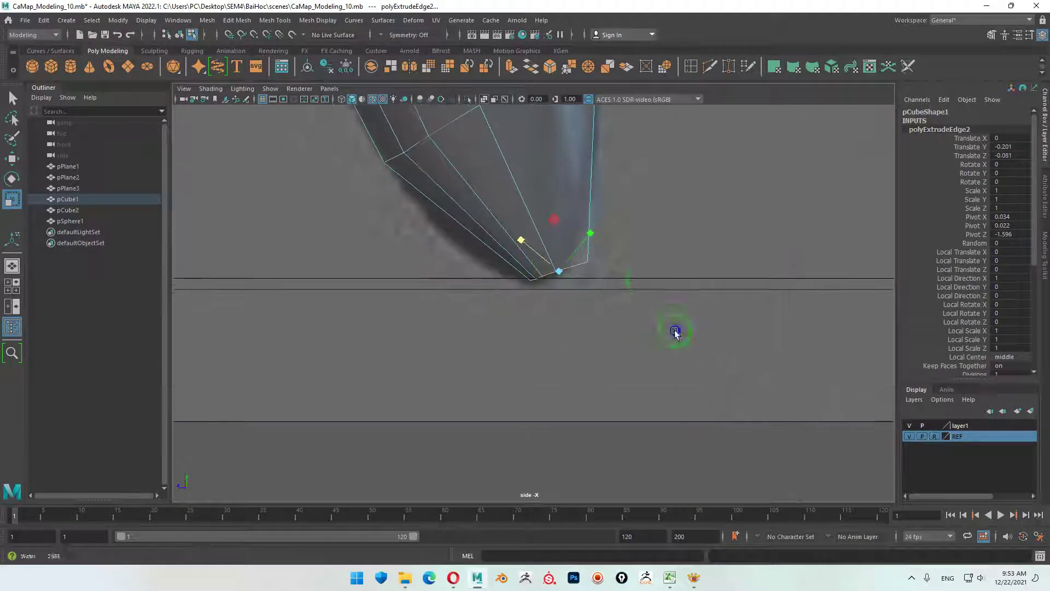
pyautogui.scroll(3, 481, 292)
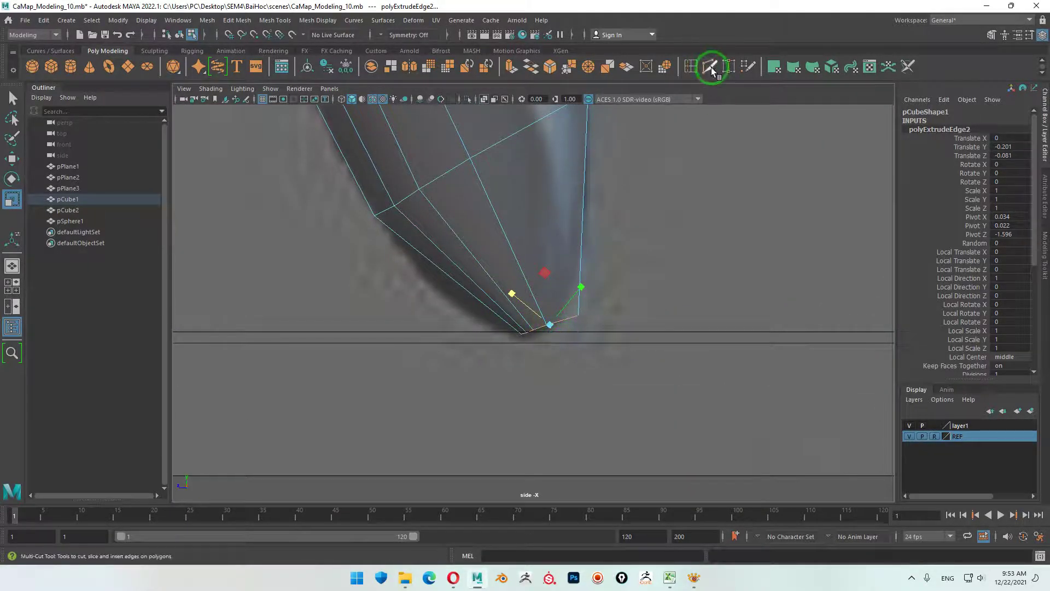
# - Insert an edge loop across the lower fin and fit its new vertices to the outline
pyautogui.click(691, 66)
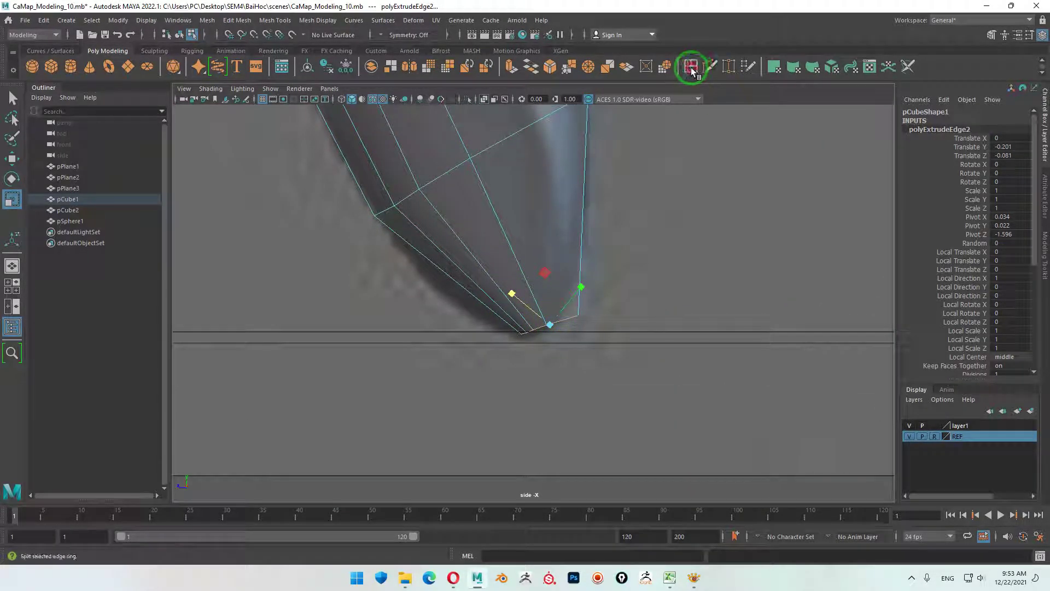
pyautogui.click(522, 275)
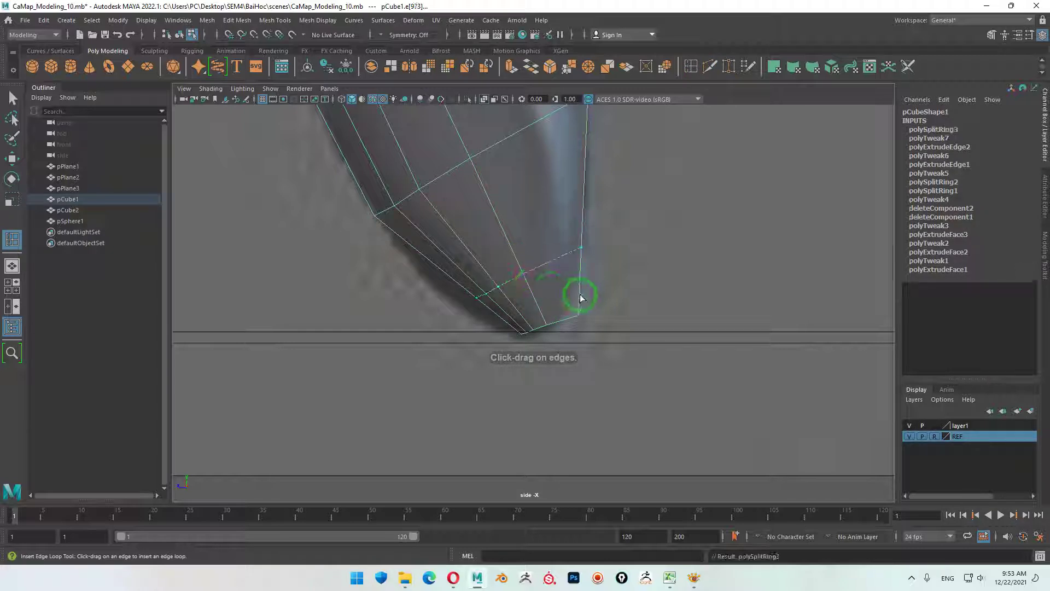
pyautogui.press('w')
pyautogui.rightClick(626, 284)
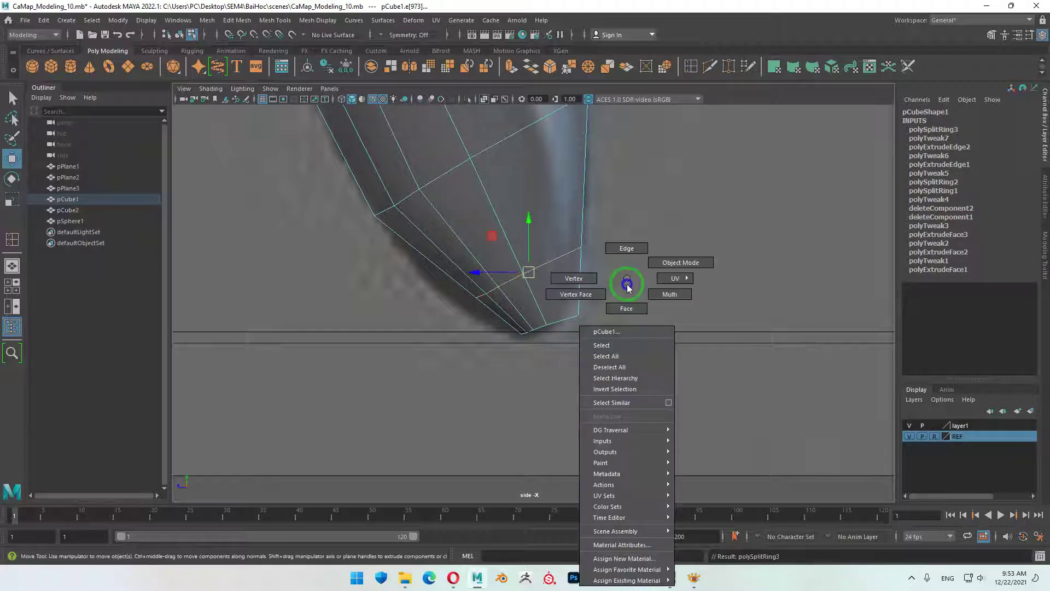
pyautogui.click(481, 298)
pyautogui.moveTo(481, 298)
pyautogui.mouseDown()
pyautogui.moveTo(462, 310)
pyautogui.moveTo(494, 294)
pyautogui.mouseUp()
pyautogui.click(498, 286)
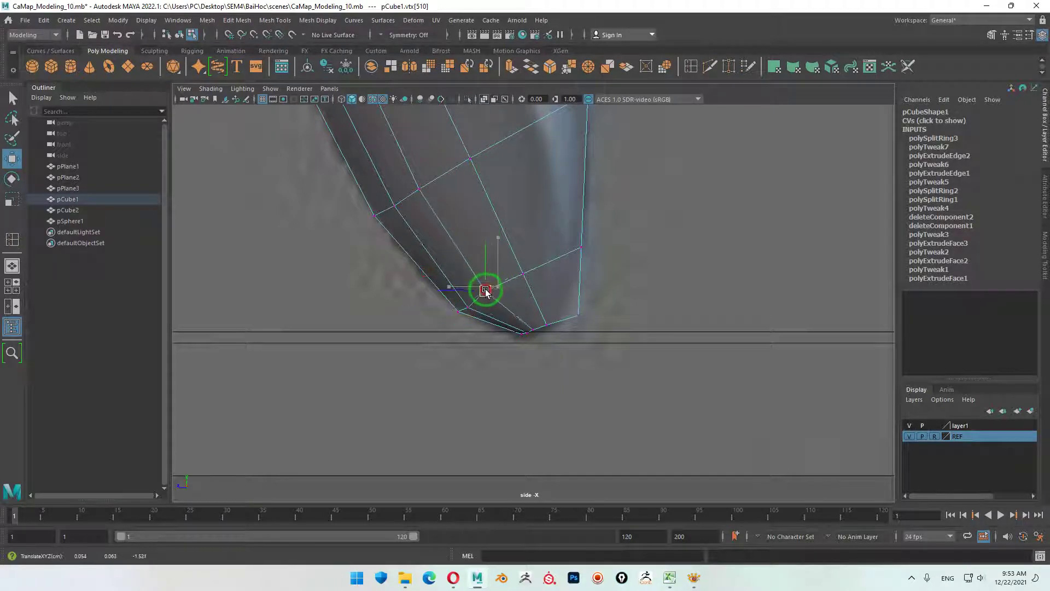
# - Move the fin-tip vertices to round out the narrow tip per the reference
pyautogui.click(578, 239)
pyautogui.moveTo(589, 326)
pyautogui.mouseDown()
pyautogui.moveTo(569, 305)
pyautogui.moveTo(554, 326)
pyautogui.mouseUp()
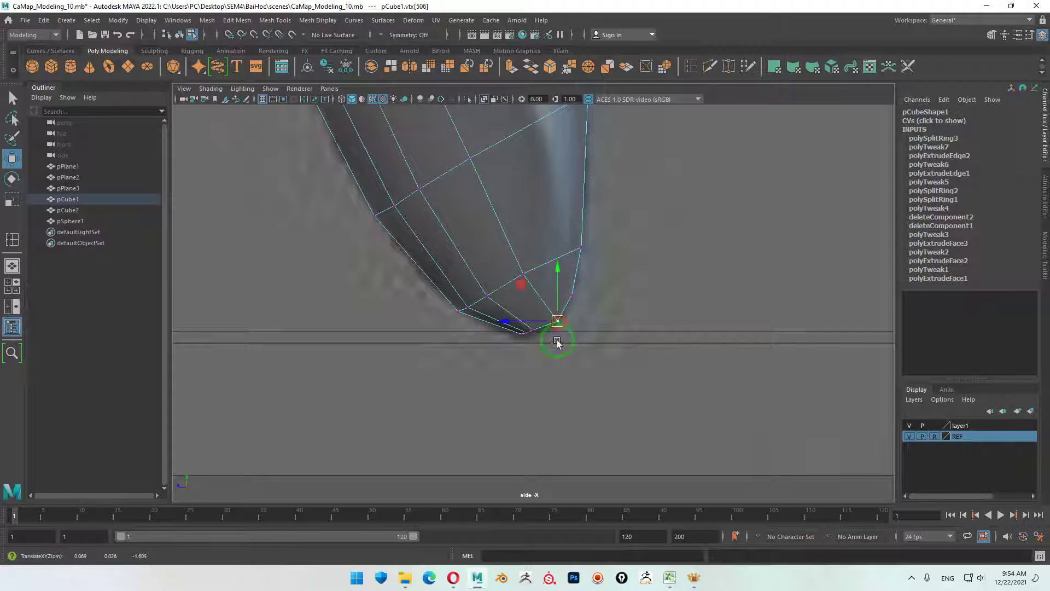
pyautogui.scroll(3, 707, 392)
pyautogui.click(534, 276)
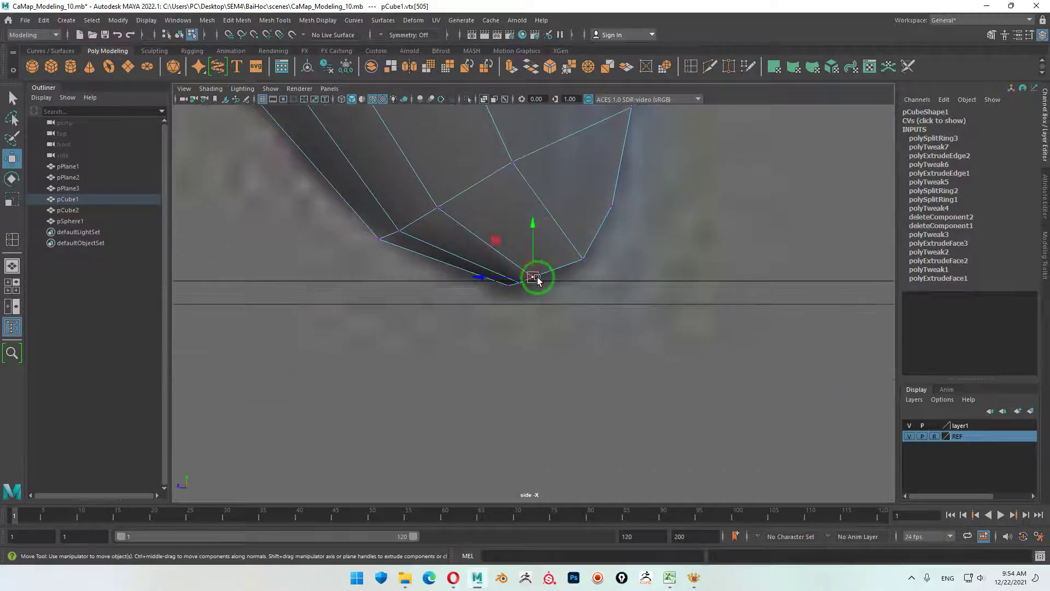
pyautogui.moveTo(537, 280)
pyautogui.mouseDown()
pyautogui.moveTo(551, 285)
pyautogui.moveTo(484, 284)
pyautogui.mouseUp()
pyautogui.click(517, 282)
pyautogui.click(503, 301)
pyautogui.click(506, 282)
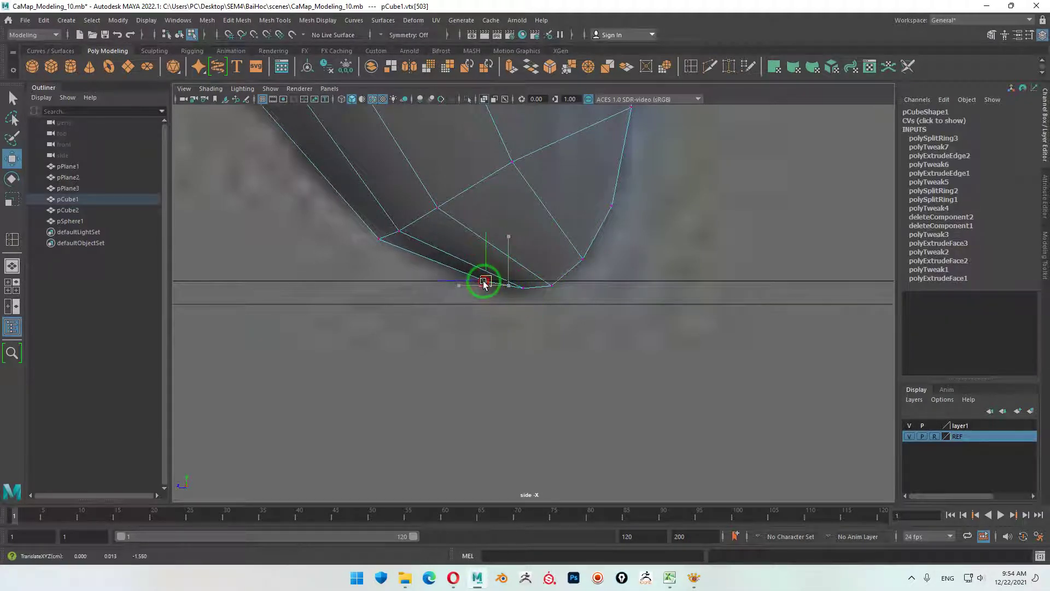
pyautogui.click(583, 258)
pyautogui.moveTo(584, 260); pyautogui.dragTo(595, 268)
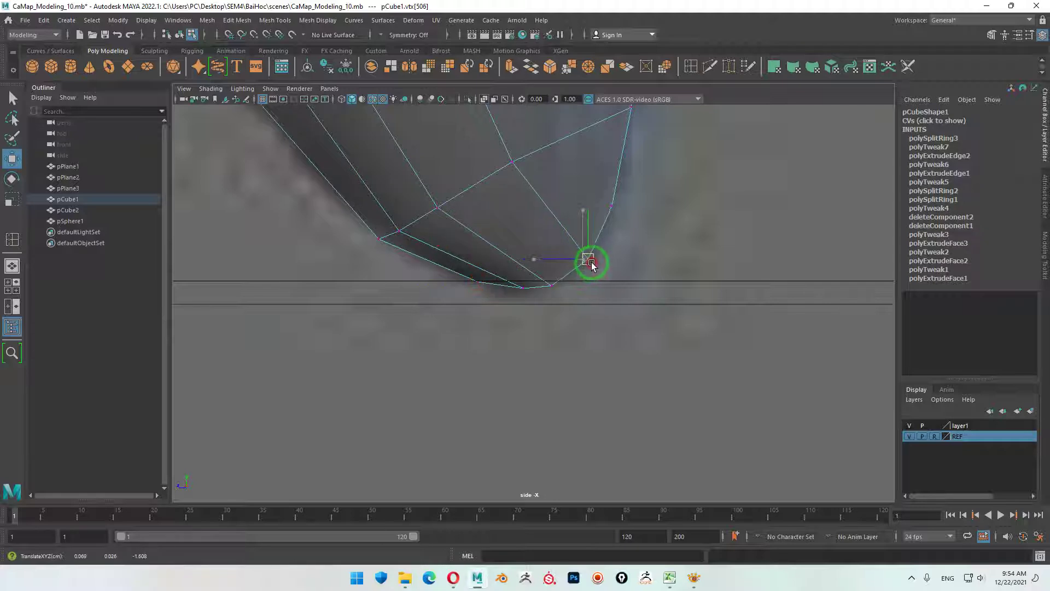
pyautogui.click(613, 206)
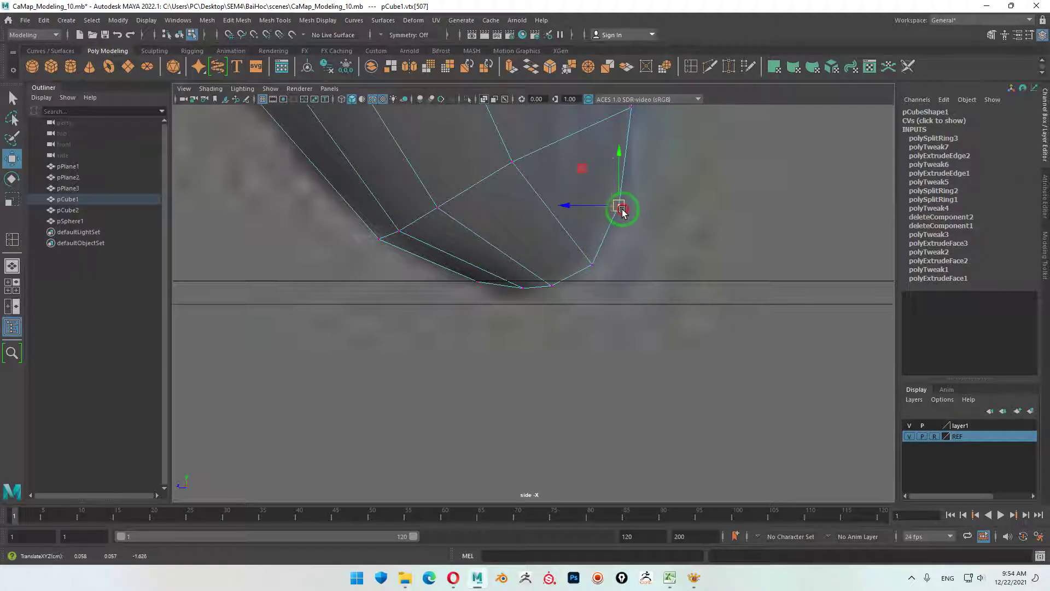
# - Select the fin's lower-edge vertex together with the lower jaw vertices
pyautogui.scroll(-2, 639, 241)
pyautogui.scroll(4, 603, 293)
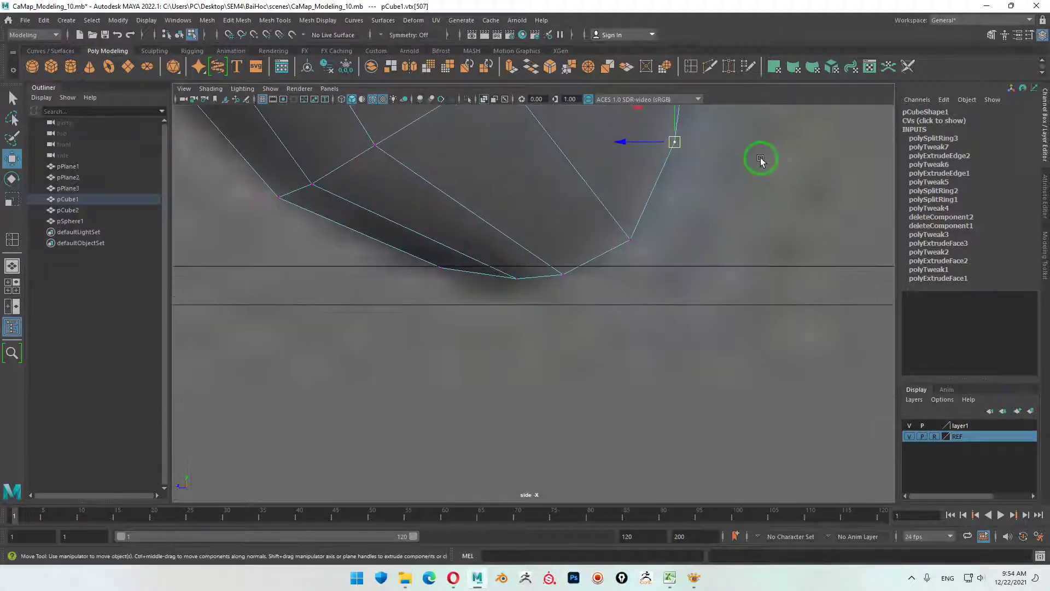
pyautogui.moveTo(629, 204); pyautogui.dragTo(630, 208)
pyautogui.keyDown('shift'); pyautogui.moveTo(585, 316); pyautogui.dragTo(439, 263); pyautogui.keyUp('shift')
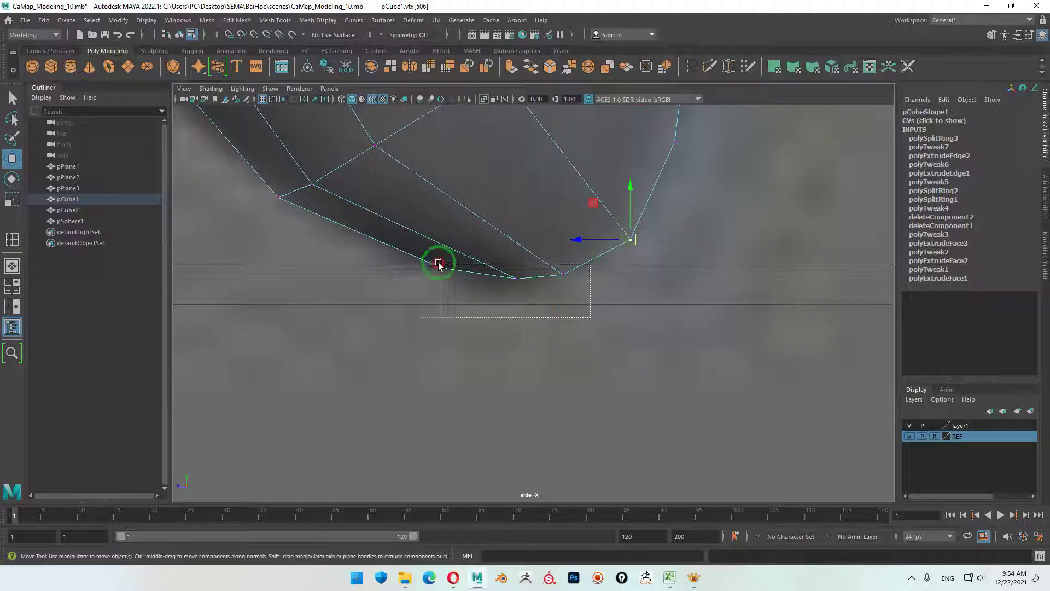
pyautogui.press('space')
pyautogui.press('space')
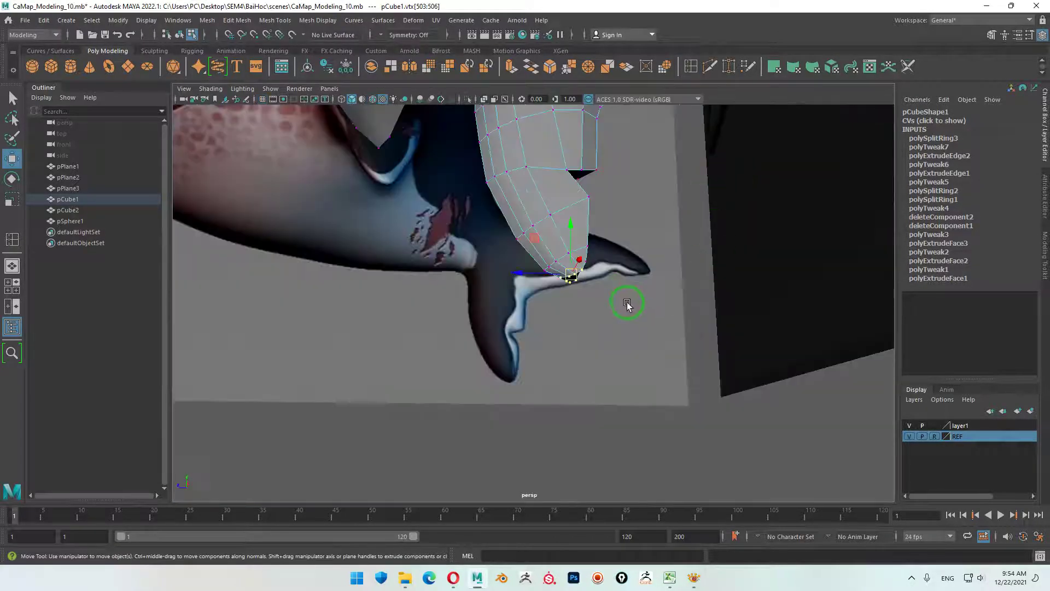
# - Set the selected jaw vertices' X coordinate to 0 in the status-line fields
pyautogui.moveTo(628, 300)
pyautogui.keyDown('alt'); pyautogui.mouseDown()
pyautogui.moveTo(555, 273)
pyautogui.moveTo(637, 307)
pyautogui.moveTo(691, 244)
pyautogui.moveTo(611, 302)
pyautogui.mouseUp(); pyautogui.keyUp('alt')
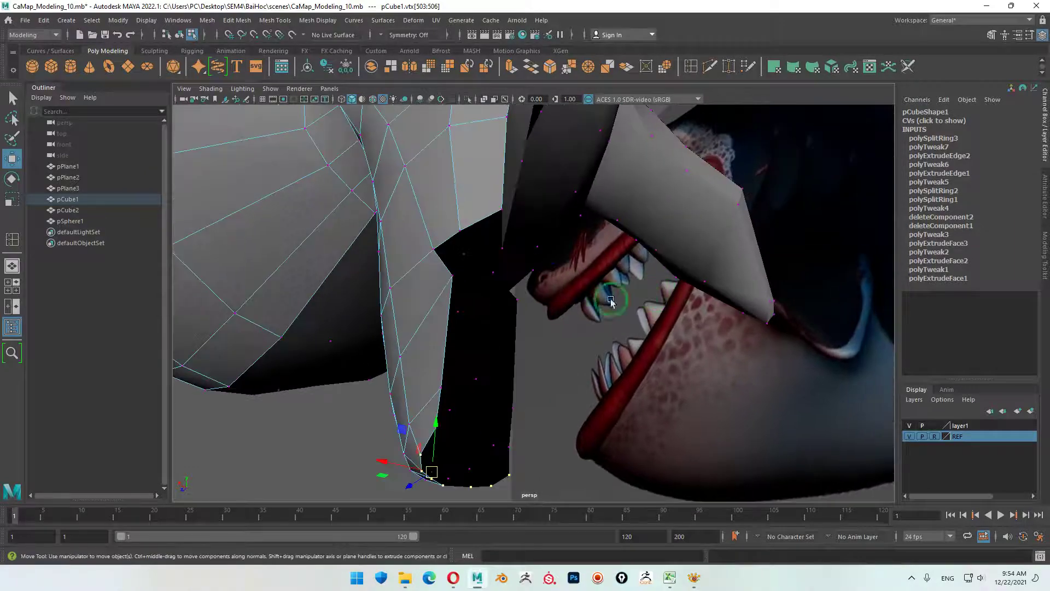
pyautogui.moveTo(641, 339)
pyautogui.keyDown('alt'); pyautogui.mouseDown()
pyautogui.moveTo(621, 339)
pyautogui.moveTo(667, 347)
pyautogui.moveTo(481, 345)
pyautogui.moveTo(623, 353)
pyautogui.moveTo(661, 281)
pyautogui.moveTo(595, 296)
pyautogui.moveTo(581, 324)
pyautogui.mouseUp(); pyautogui.keyUp('alt')
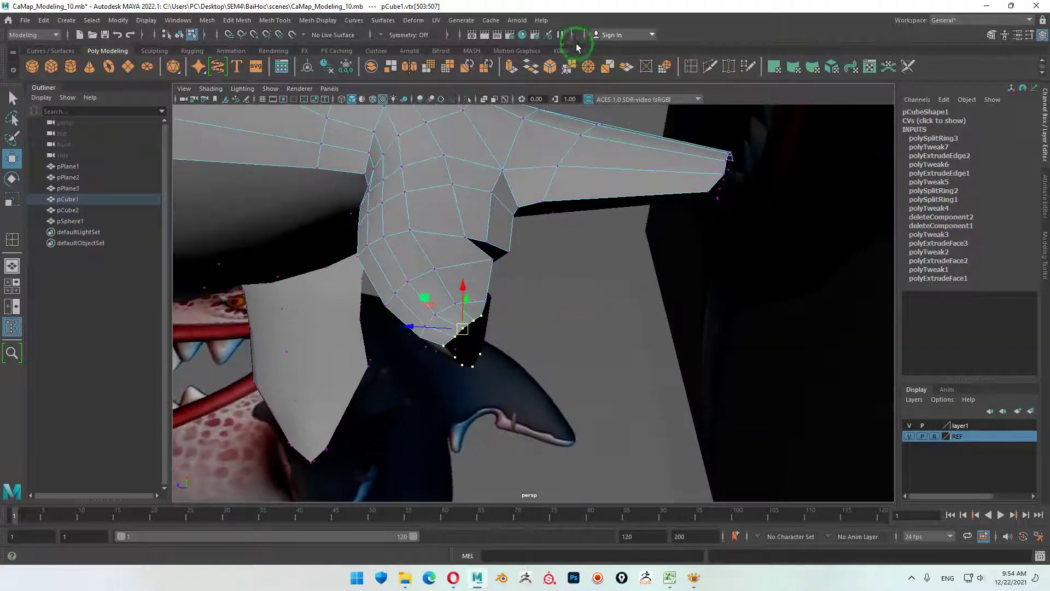
pyautogui.click(573, 35)
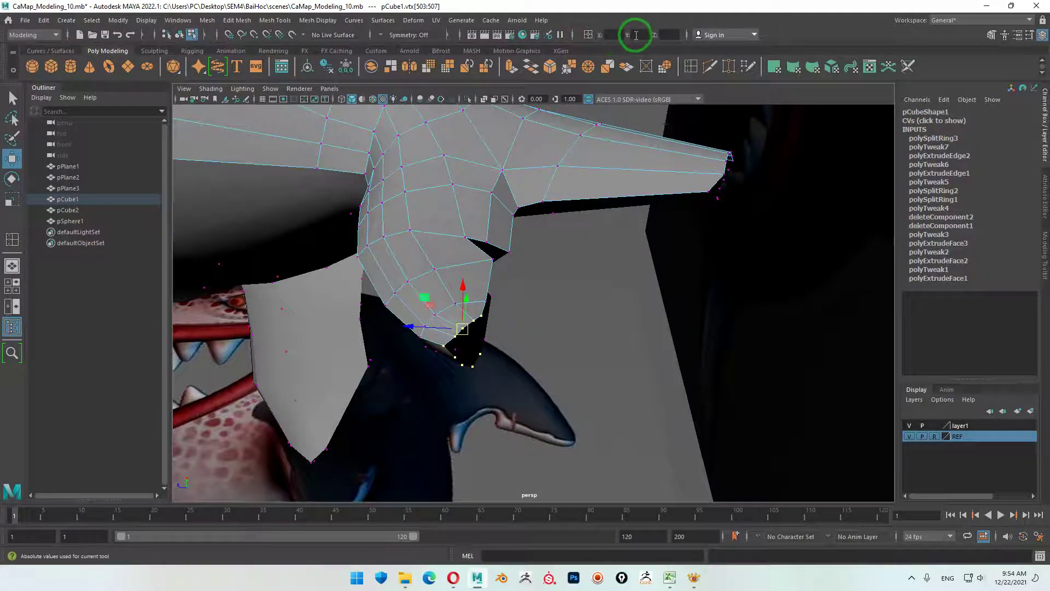
pyautogui.write('0')
pyautogui.press('Return')
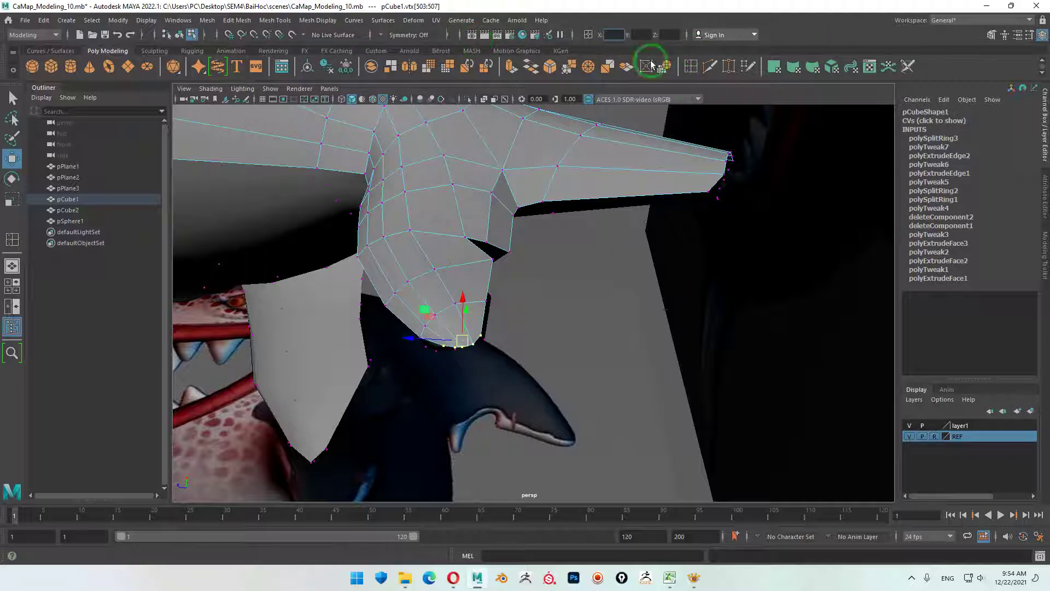
pyautogui.moveTo(553, 403)
pyautogui.keyDown('alt'); pyautogui.mouseDown()
pyautogui.moveTo(518, 356)
pyautogui.moveTo(387, 375)
pyautogui.moveTo(673, 442)
pyautogui.moveTo(600, 371)
pyautogui.moveTo(614, 391)
pyautogui.moveTo(516, 352)
pyautogui.mouseUp(); pyautogui.keyUp('alt')
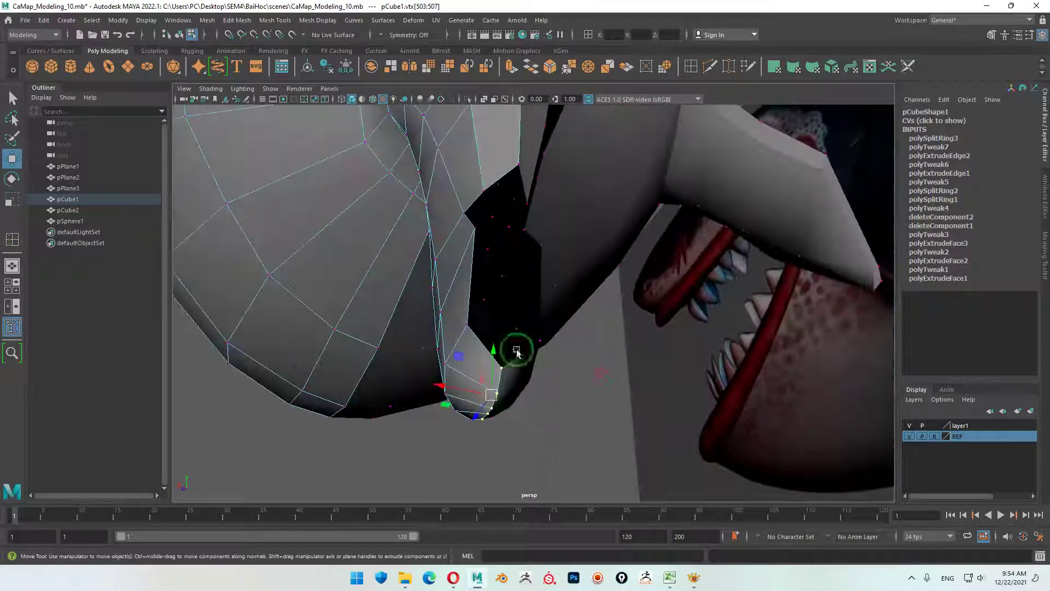
# - Reshape the jaw and fin-base vertices, moving them inward along X
pyautogui.moveTo(421, 319)
pyautogui.mouseDown()
pyautogui.moveTo(450, 321)
pyautogui.moveTo(532, 370)
pyautogui.moveTo(424, 393)
pyautogui.moveTo(402, 347)
pyautogui.mouseUp()
pyautogui.moveTo(411, 346)
pyautogui.keyDown('alt'); pyautogui.mouseDown()
pyautogui.moveTo(481, 371)
pyautogui.moveTo(518, 354)
pyautogui.mouseUp(); pyautogui.keyUp('alt')
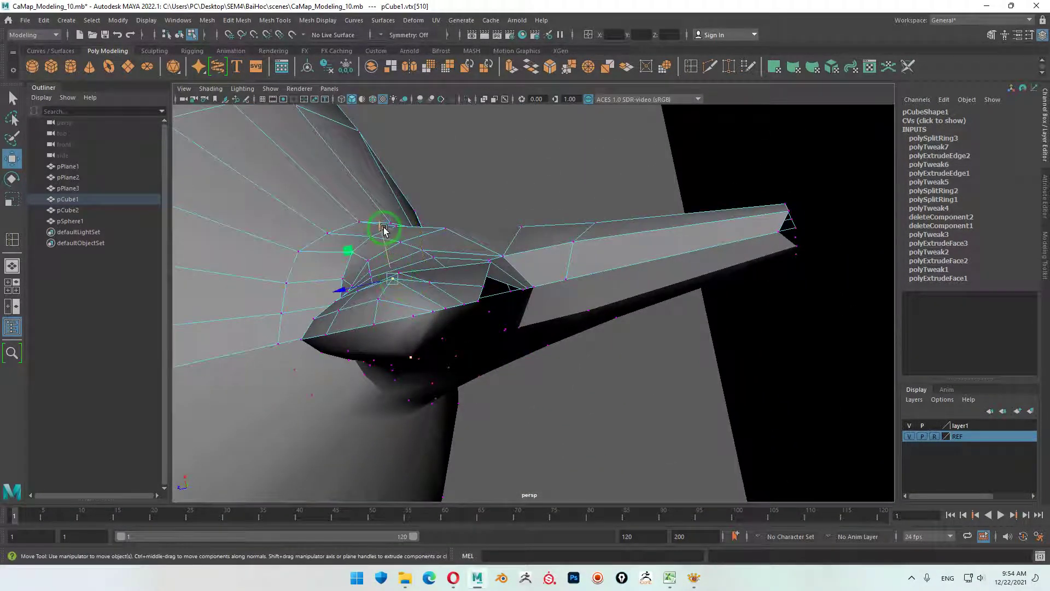
pyautogui.moveTo(384, 229); pyautogui.dragTo(389, 240)
pyautogui.moveTo(382, 291); pyautogui.dragTo(383, 308)
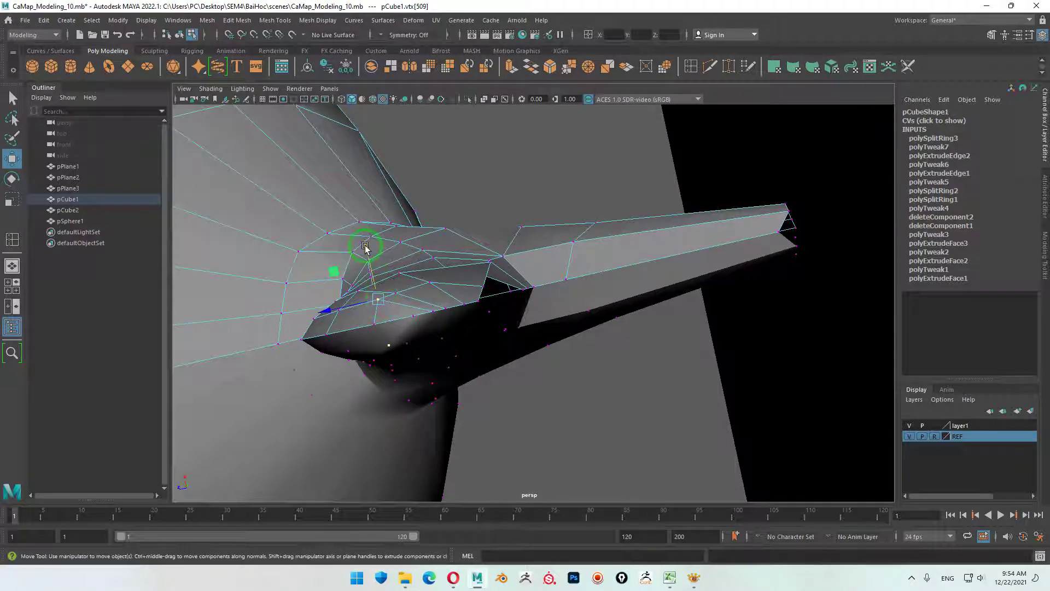
pyautogui.moveTo(365, 247)
pyautogui.mouseDown()
pyautogui.moveTo(373, 260)
pyautogui.moveTo(388, 248)
pyautogui.moveTo(481, 335)
pyautogui.moveTo(368, 363)
pyautogui.moveTo(363, 376)
pyautogui.mouseUp()
pyautogui.click(422, 234)
pyautogui.click(480, 225)
pyautogui.moveTo(480, 225)
pyautogui.mouseDown()
pyautogui.moveTo(437, 225)
pyautogui.moveTo(547, 239)
pyautogui.moveTo(513, 253)
pyautogui.moveTo(528, 256)
pyautogui.moveTo(507, 253)
pyautogui.mouseUp()
pyautogui.click(495, 334)
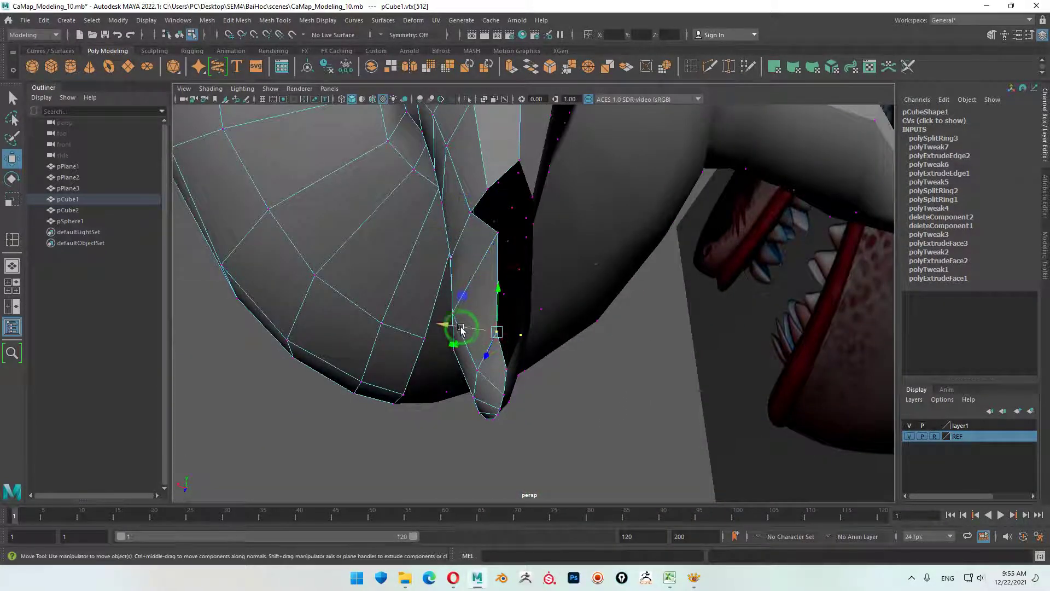
pyautogui.moveTo(460, 324); pyautogui.dragTo(466, 326)
# - Reposition the ring of vertices at the fin junction to even out the topology
pyautogui.moveTo(468, 368)
pyautogui.keyDown('alt'); pyautogui.mouseDown()
pyautogui.moveTo(562, 346)
pyautogui.moveTo(666, 363)
pyautogui.mouseUp(); pyautogui.keyUp('alt')
pyautogui.click(495, 290)
pyautogui.keyDown('alt'); pyautogui.moveTo(492, 352); pyautogui.dragTo(487, 307); pyautogui.keyUp('alt')
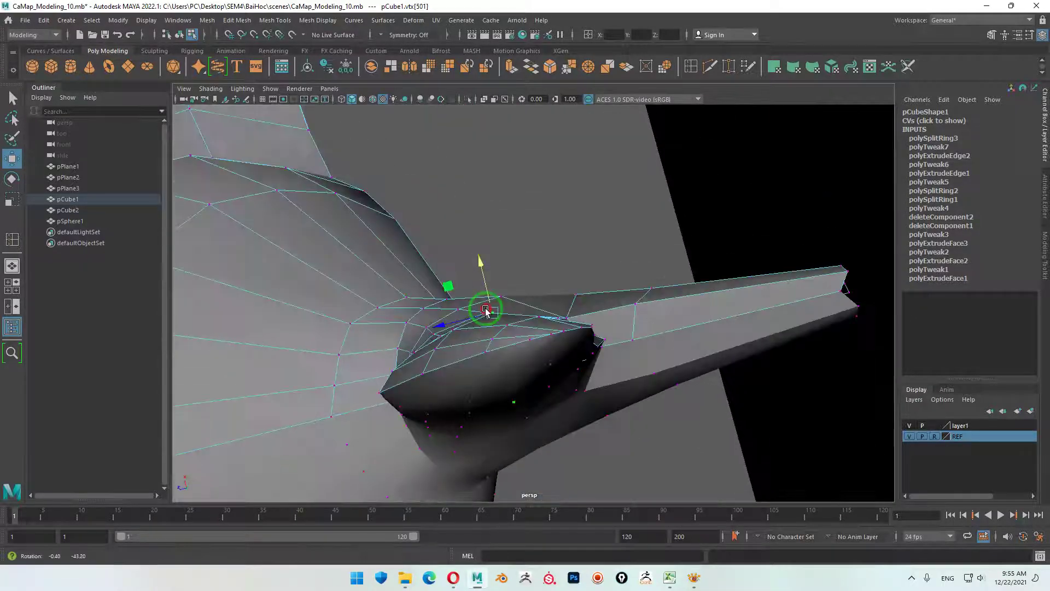
pyautogui.moveTo(480, 254)
pyautogui.mouseDown()
pyautogui.moveTo(522, 363)
pyautogui.moveTo(540, 333)
pyautogui.mouseUp()
pyautogui.click(540, 335)
pyautogui.moveTo(528, 281); pyautogui.dragTo(530, 283)
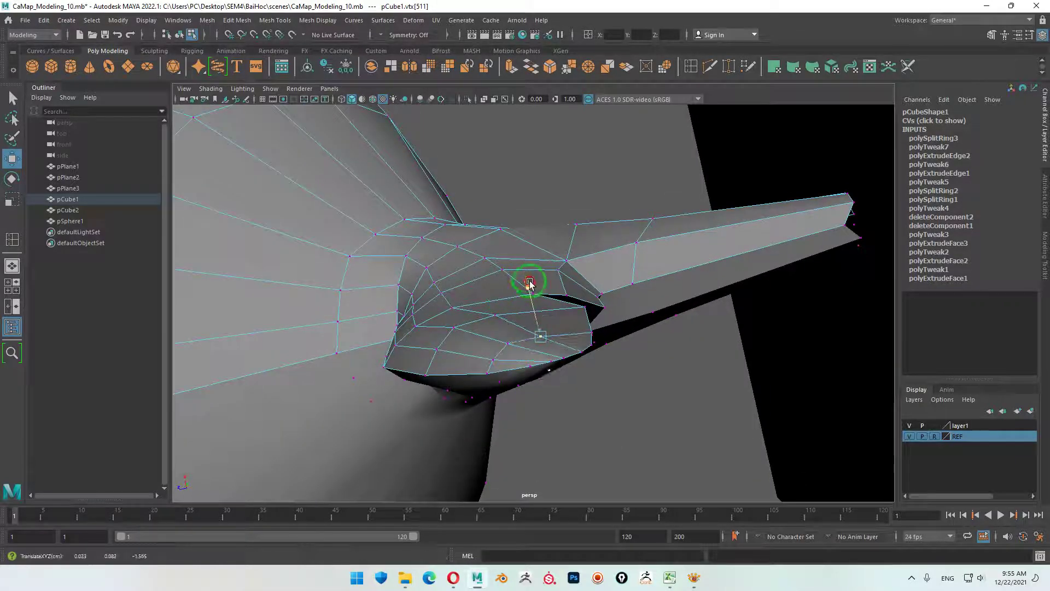
pyautogui.click(454, 327)
pyautogui.moveTo(456, 333); pyautogui.dragTo(447, 291)
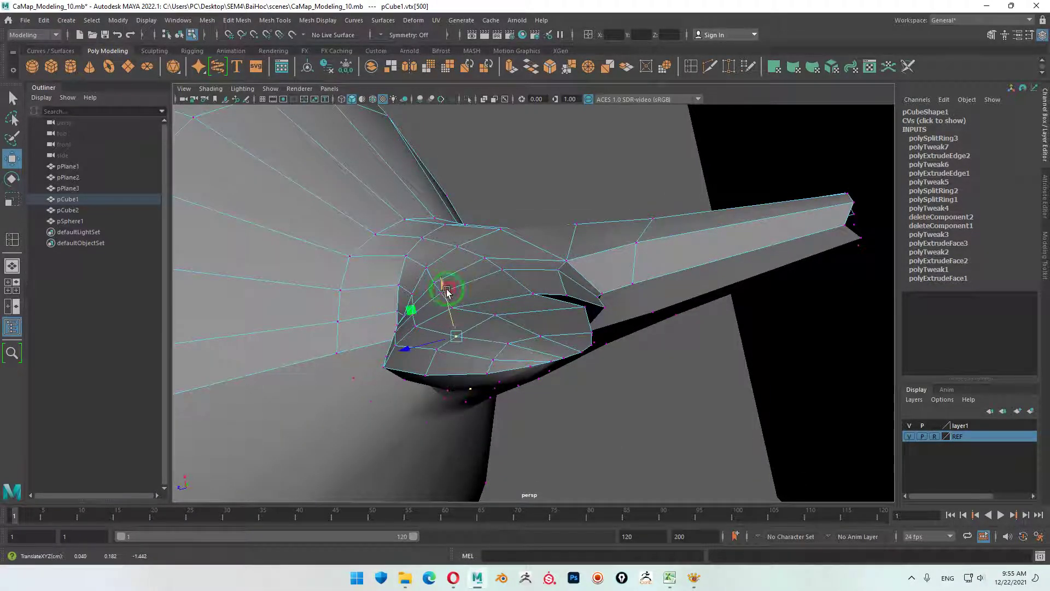
pyautogui.moveTo(434, 352); pyautogui.dragTo(427, 304)
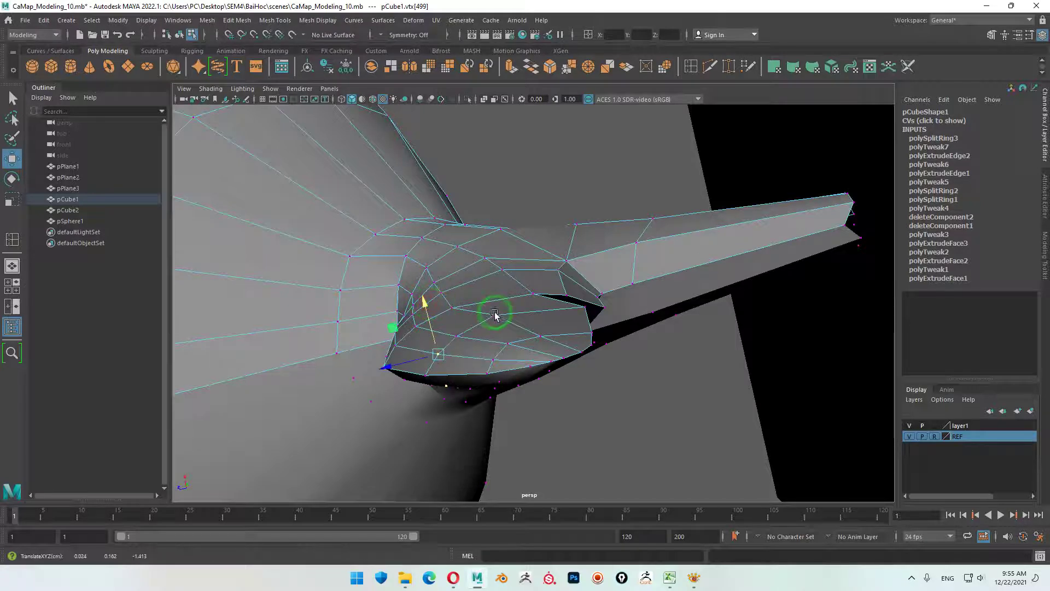
pyautogui.moveTo(495, 314)
pyautogui.mouseDown()
pyautogui.moveTo(506, 347)
pyautogui.moveTo(497, 295)
pyautogui.mouseUp()
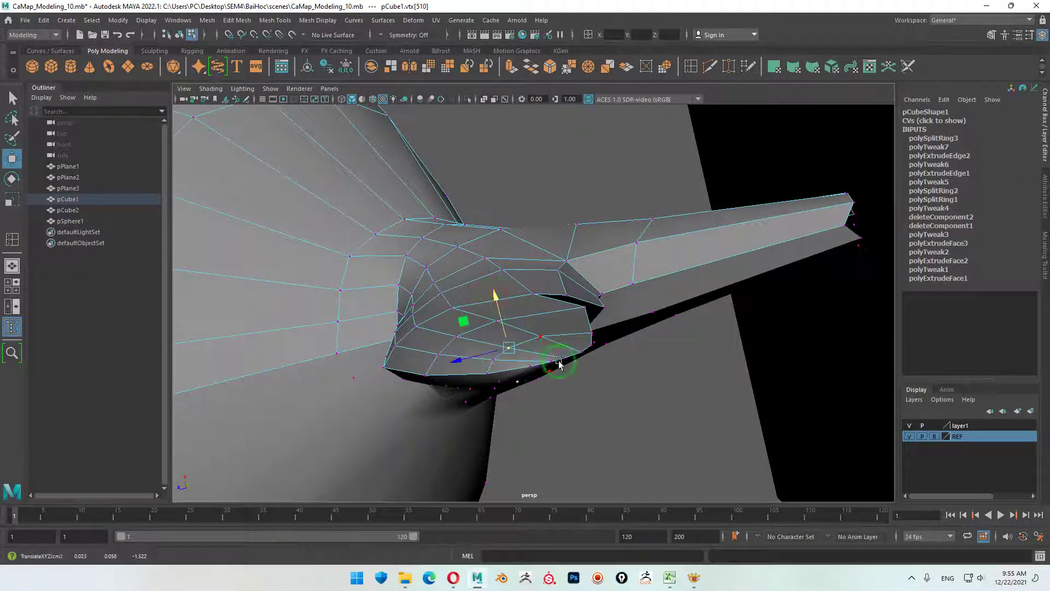
pyautogui.keyDown('alt'); pyautogui.moveTo(555, 368); pyautogui.dragTo(660, 439); pyautogui.keyUp('alt')
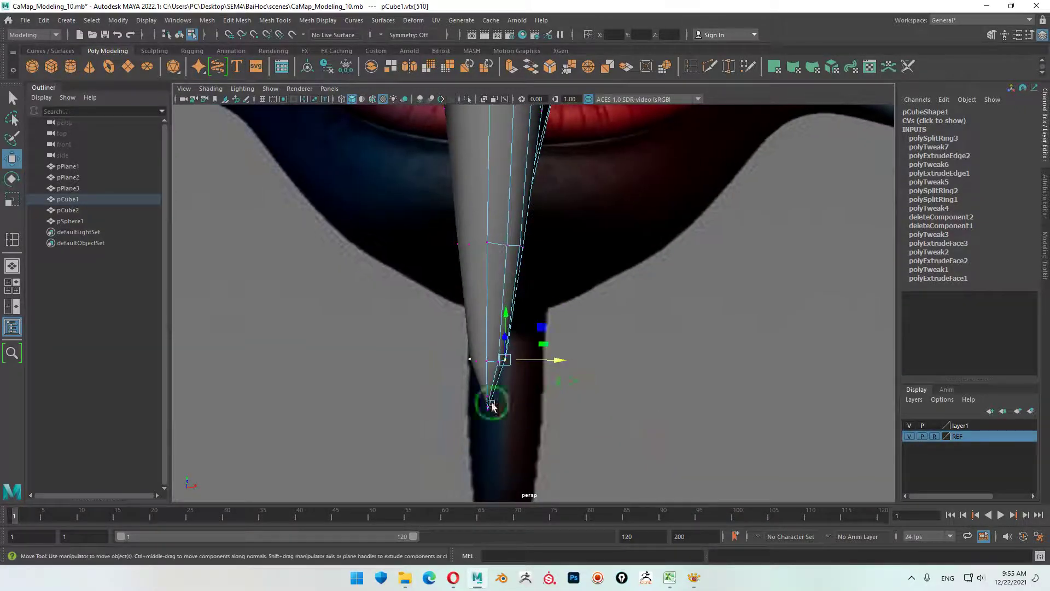
# - Nudge the lower fin's tip vertices sideways along X to refine its taper
pyautogui.moveTo(492, 403)
pyautogui.keyDown('alt'); pyautogui.mouseDown(button='middle')
pyautogui.moveTo(712, 298)
pyautogui.moveTo(626, 323)
pyautogui.mouseUp(button='middle'); pyautogui.keyUp('alt')
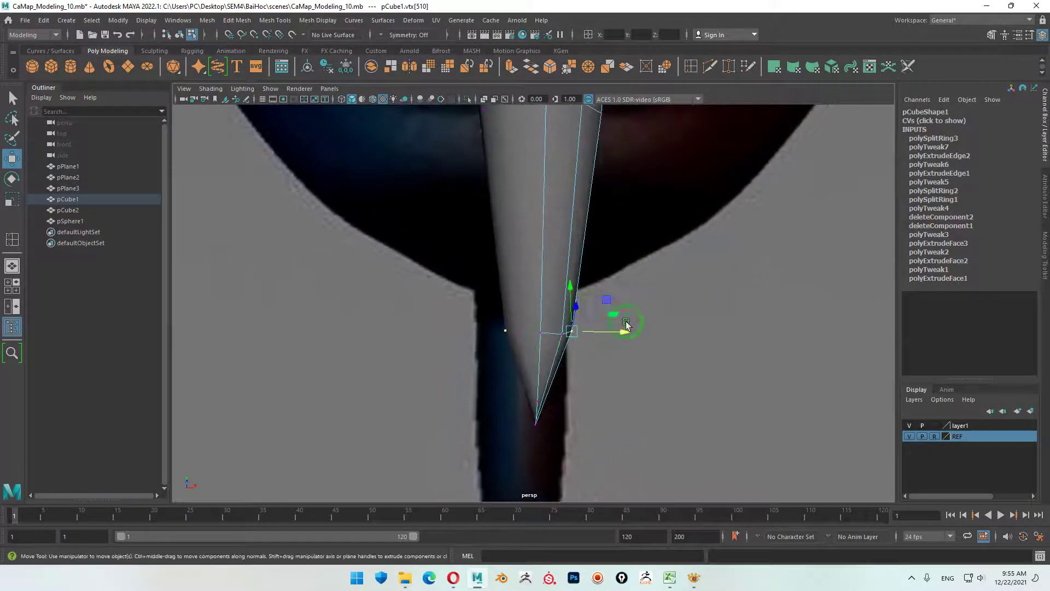
pyautogui.moveTo(562, 335)
pyautogui.mouseDown()
pyautogui.moveTo(619, 337)
pyautogui.moveTo(612, 334)
pyautogui.mouseUp()
pyautogui.click(555, 340)
pyautogui.press('Right')
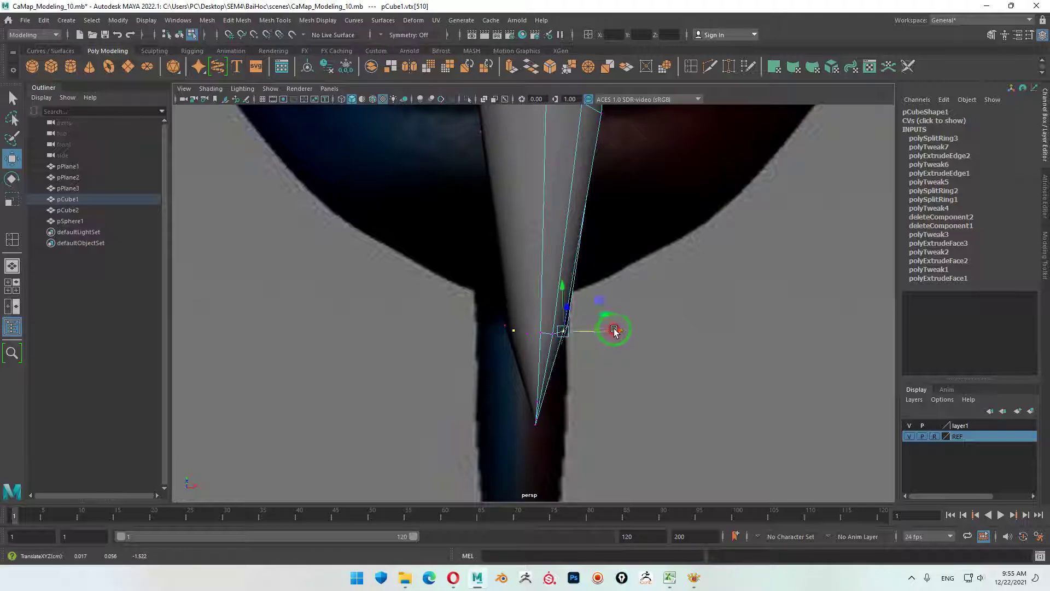
pyautogui.moveTo(656, 374)
pyautogui.keyDown('alt'); pyautogui.mouseDown()
pyautogui.moveTo(680, 324)
pyautogui.moveTo(640, 311)
pyautogui.moveTo(611, 265)
pyautogui.moveTo(465, 274)
pyautogui.moveTo(469, 306)
pyautogui.moveTo(420, 358)
pyautogui.moveTo(455, 370)
pyautogui.moveTo(553, 300)
pyautogui.moveTo(629, 272)
pyautogui.moveTo(602, 227)
pyautogui.moveTo(567, 356)
pyautogui.moveTo(520, 356)
pyautogui.moveTo(554, 301)
pyautogui.moveTo(515, 291)
pyautogui.mouseUp(); pyautogui.keyUp('alt')
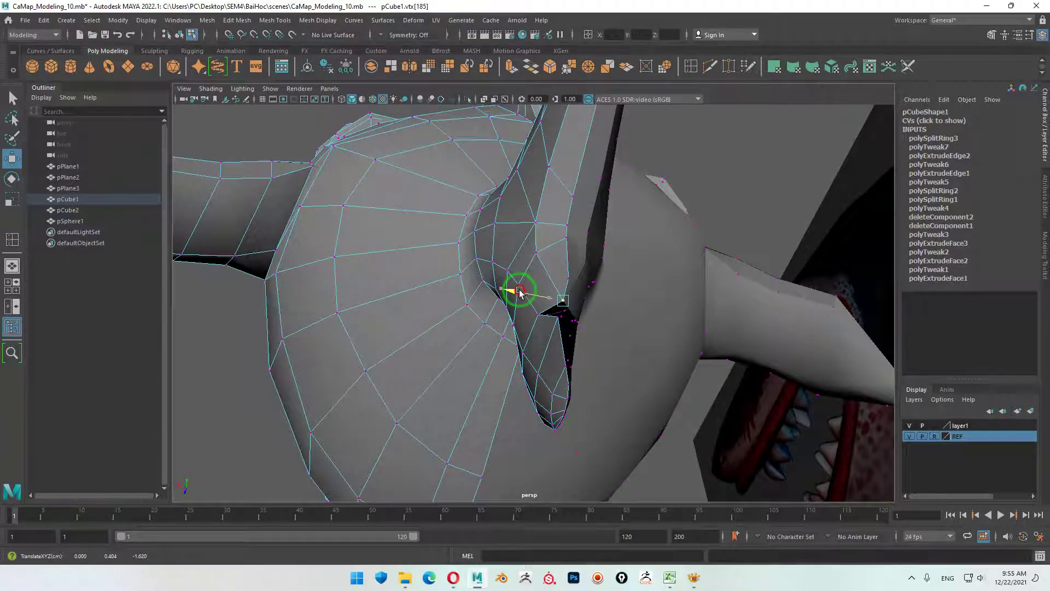
pyautogui.moveTo(519, 293)
pyautogui.keyDown('alt'); pyautogui.mouseDown()
pyautogui.moveTo(568, 364)
pyautogui.moveTo(563, 351)
pyautogui.mouseUp(); pyautogui.keyUp('alt')
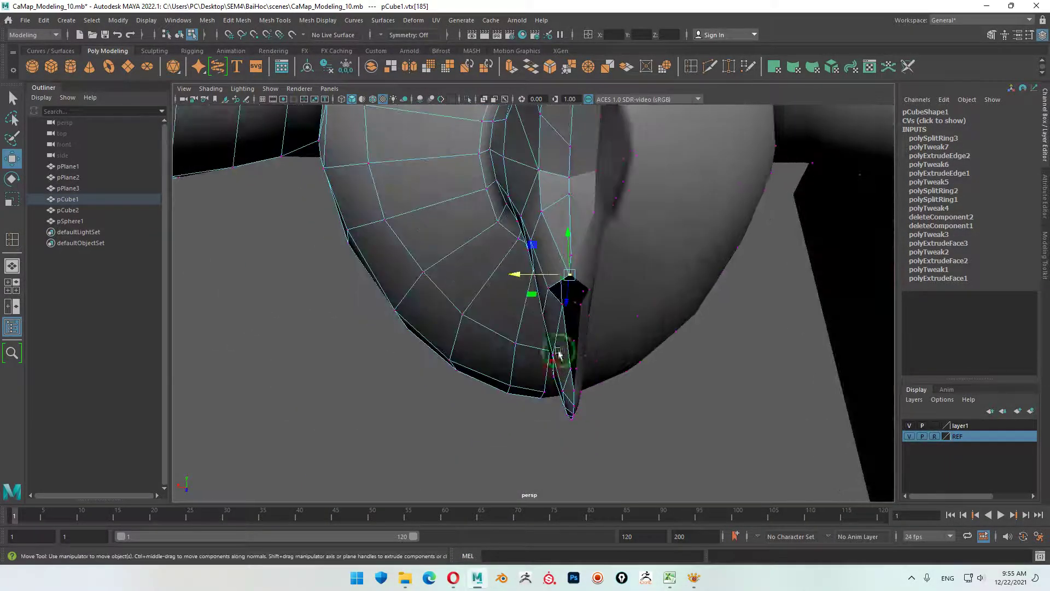
pyautogui.click(557, 310)
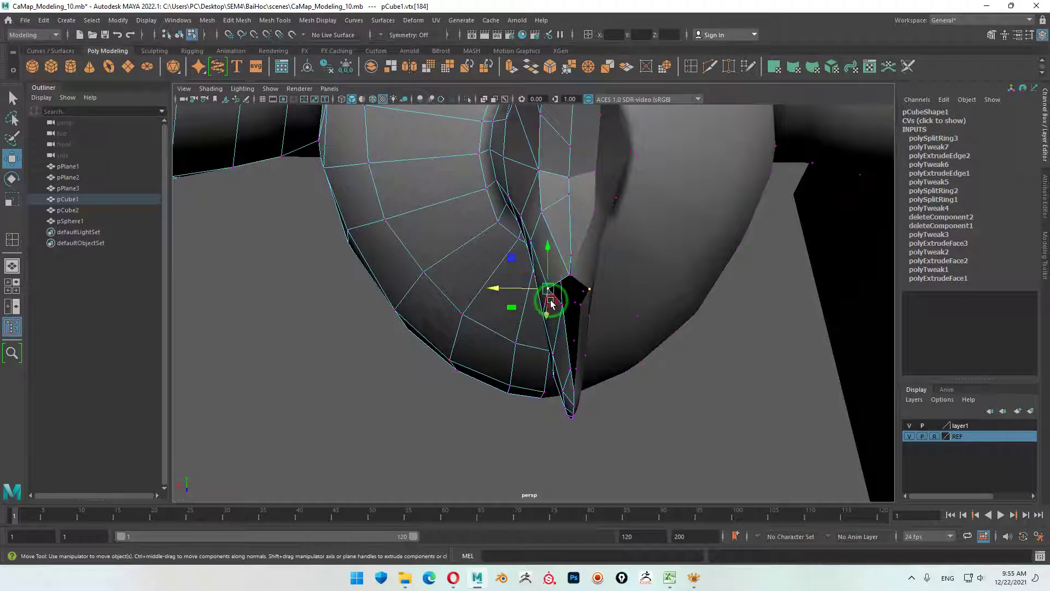
pyautogui.moveTo(551, 303)
pyautogui.mouseDown()
pyautogui.moveTo(512, 296)
pyautogui.moveTo(534, 292)
pyautogui.mouseUp()
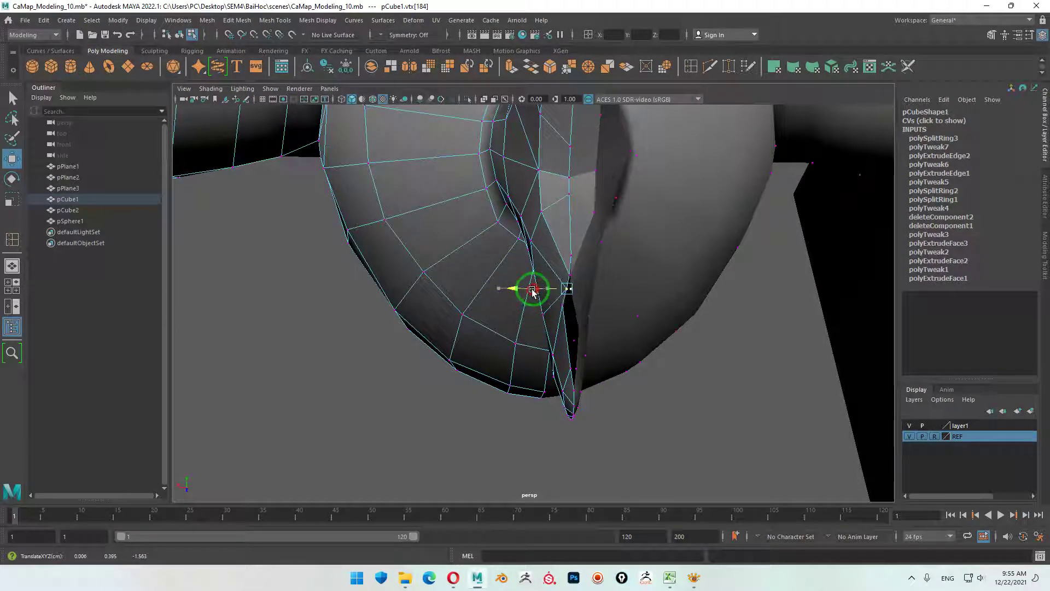
# - Select the two fin seam vertices and snap them to X = 0 on the centre line
pyautogui.click(556, 308)
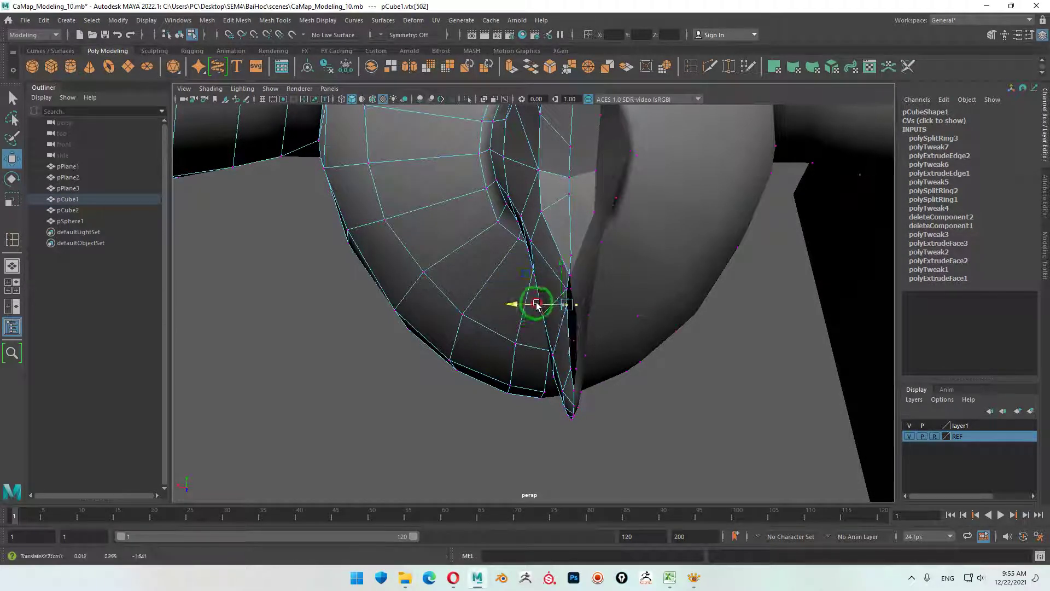
pyautogui.moveTo(547, 311)
pyautogui.keyDown('alt'); pyautogui.mouseDown()
pyautogui.moveTo(678, 368)
pyautogui.moveTo(727, 324)
pyautogui.moveTo(728, 397)
pyautogui.moveTo(665, 352)
pyautogui.moveTo(589, 389)
pyautogui.moveTo(659, 426)
pyautogui.moveTo(619, 399)
pyautogui.moveTo(691, 371)
pyautogui.moveTo(617, 274)
pyautogui.moveTo(622, 340)
pyautogui.moveTo(518, 403)
pyautogui.moveTo(588, 464)
pyautogui.mouseUp(); pyautogui.keyUp('alt')
pyautogui.keyDown('shift'); pyautogui.click(583, 453); pyautogui.keyUp('shift')
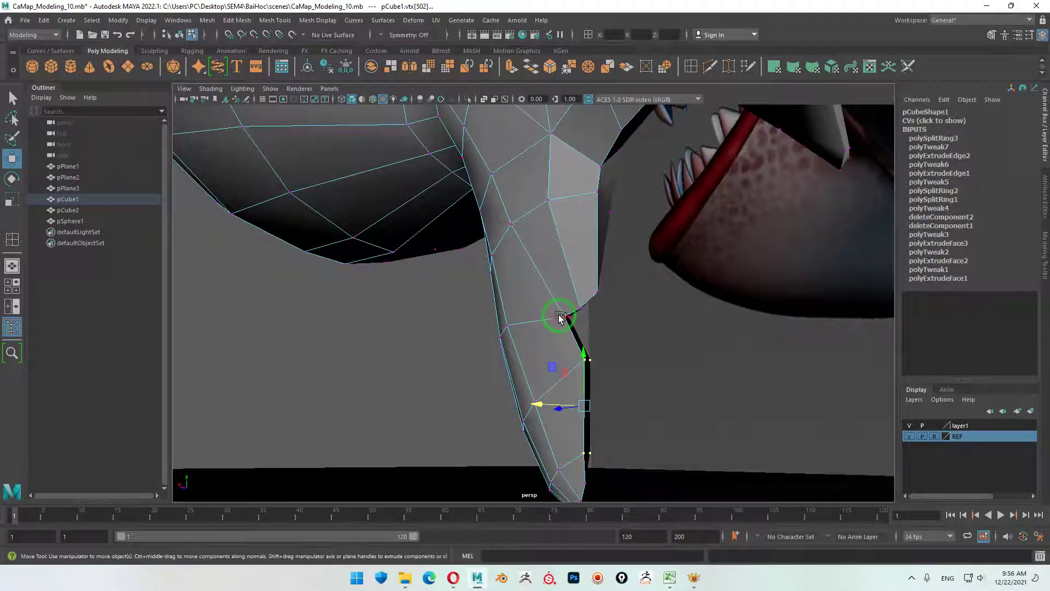
pyautogui.keyDown('alt'); pyautogui.moveTo(612, 330); pyautogui.dragTo(629, 322); pyautogui.keyUp('alt')
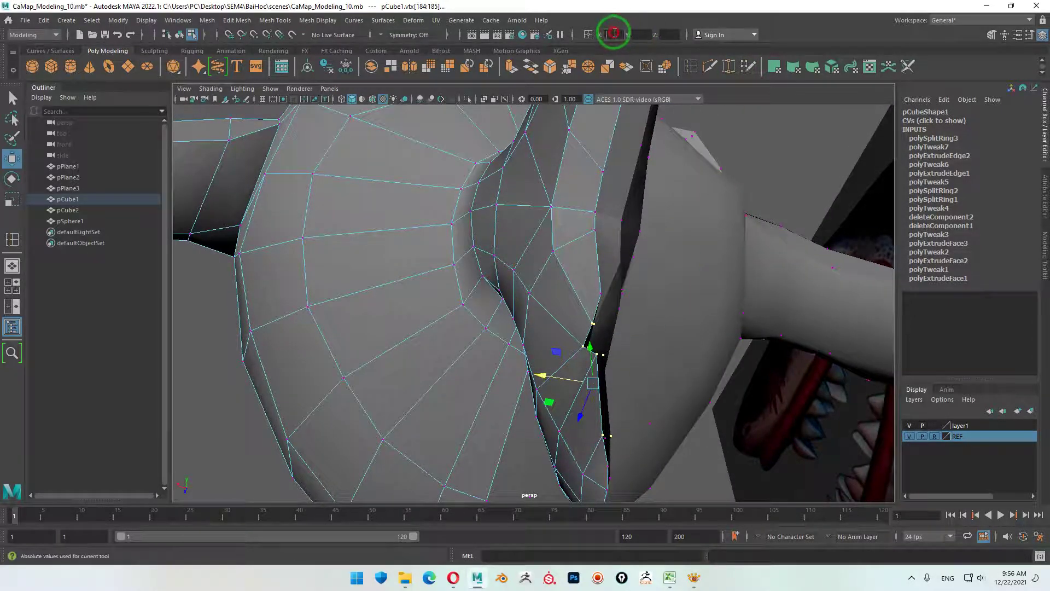
pyautogui.write('0')
pyautogui.press('Return')
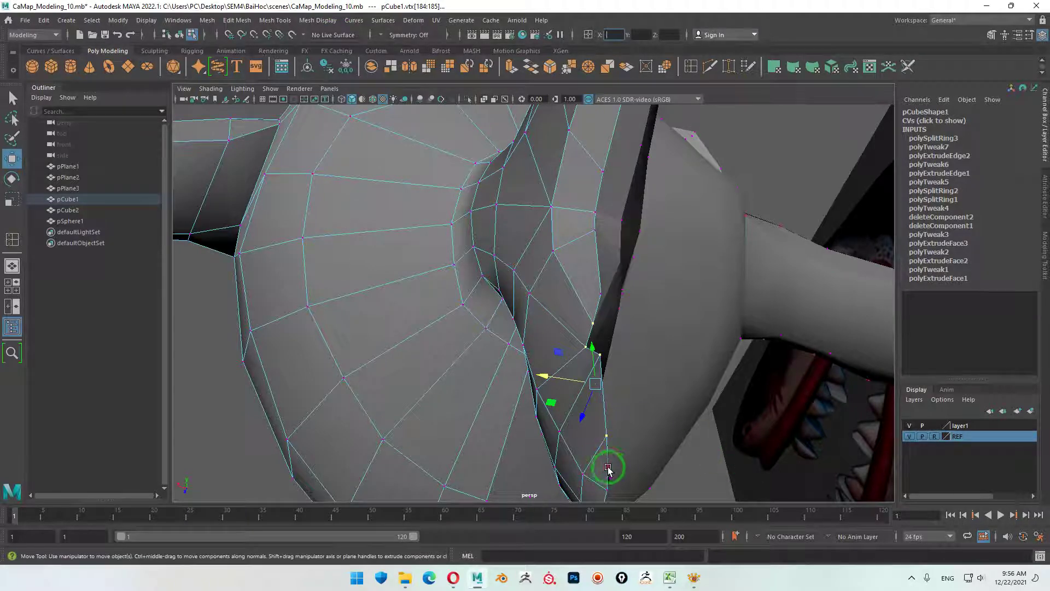
# - Return to Object Mode, reselect pCube1, and inspect the fin from below
pyautogui.click(605, 468)
pyautogui.moveTo(684, 469)
pyautogui.keyDown('alt'); pyautogui.mouseDown()
pyautogui.moveTo(661, 449)
pyautogui.moveTo(457, 361)
pyautogui.moveTo(608, 403)
pyautogui.mouseUp(); pyautogui.keyUp('alt')
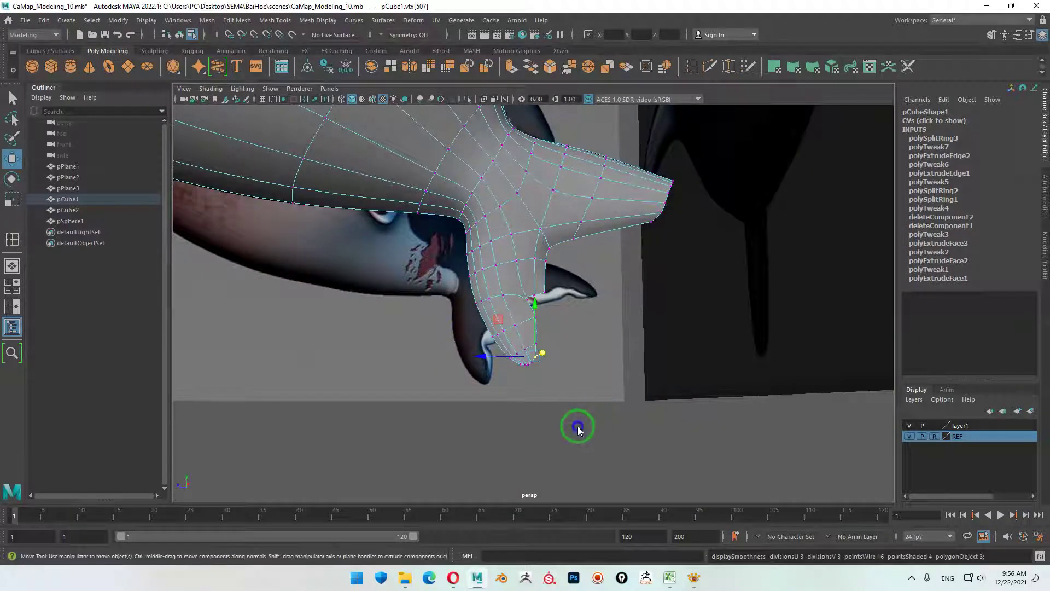
pyautogui.moveTo(574, 298); pyautogui.dragTo(656, 264, button='right')
pyautogui.click(638, 432)
pyautogui.moveTo(638, 432)
pyautogui.keyDown('alt'); pyautogui.mouseDown()
pyautogui.moveTo(682, 375)
pyautogui.moveTo(565, 391)
pyautogui.moveTo(543, 366)
pyautogui.moveTo(821, 456)
pyautogui.moveTo(677, 418)
pyautogui.moveTo(530, 427)
pyautogui.moveTo(588, 352)
pyautogui.moveTo(591, 368)
pyautogui.moveTo(626, 368)
pyautogui.moveTo(615, 289)
pyautogui.mouseUp(); pyautogui.keyUp('alt')
pyautogui.click(580, 339)
pyautogui.moveTo(612, 359)
pyautogui.keyDown('alt'); pyautogui.mouseDown()
pyautogui.moveTo(599, 363)
pyautogui.moveTo(582, 328)
pyautogui.moveTo(567, 399)
pyautogui.moveTo(622, 380)
pyautogui.moveTo(520, 403)
pyautogui.moveTo(504, 391)
pyautogui.moveTo(558, 382)
pyautogui.mouseUp(); pyautogui.keyUp('alt')
pyautogui.moveTo(544, 342)
pyautogui.keyDown('alt'); pyautogui.mouseDown()
pyautogui.moveTo(609, 417)
pyautogui.moveTo(570, 335)
pyautogui.moveTo(550, 366)
pyautogui.moveTo(558, 391)
pyautogui.moveTo(543, 389)
pyautogui.moveTo(553, 361)
pyautogui.moveTo(581, 341)
pyautogui.moveTo(647, 377)
pyautogui.moveTo(530, 359)
pyautogui.moveTo(520, 379)
pyautogui.moveTo(708, 324)
pyautogui.mouseUp(); pyautogui.keyUp('alt')
# - Maximize the side view and frame the fin tip against the reference
pyautogui.press('space')
pyautogui.press('space')
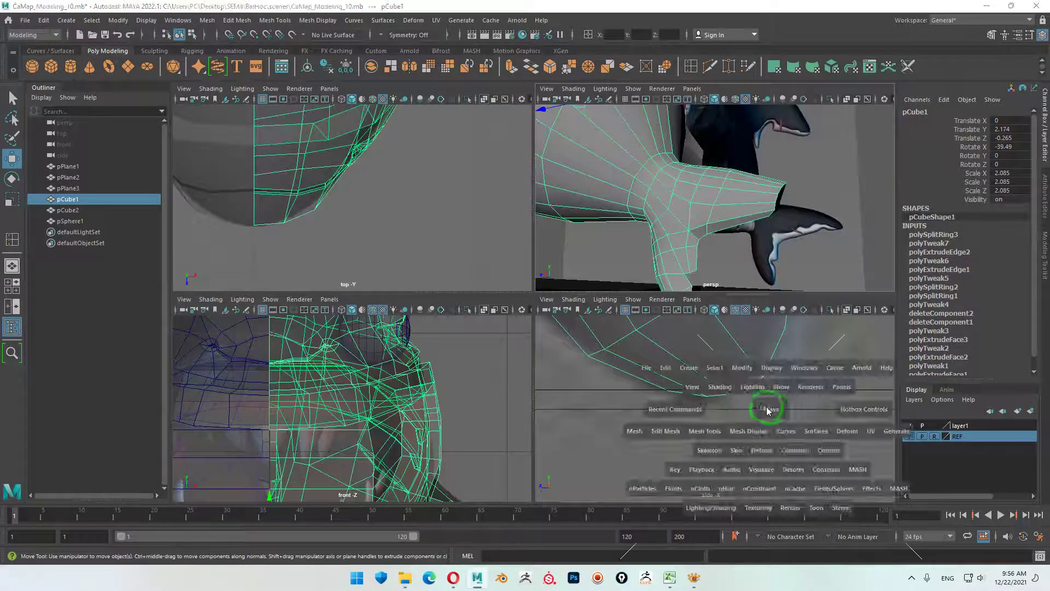
pyautogui.moveTo(621, 335)
pyautogui.keyDown('alt'); pyautogui.mouseDown(button='right')
pyautogui.moveTo(705, 293)
pyautogui.moveTo(684, 293)
pyautogui.mouseUp(button='right'); pyautogui.keyUp('alt')
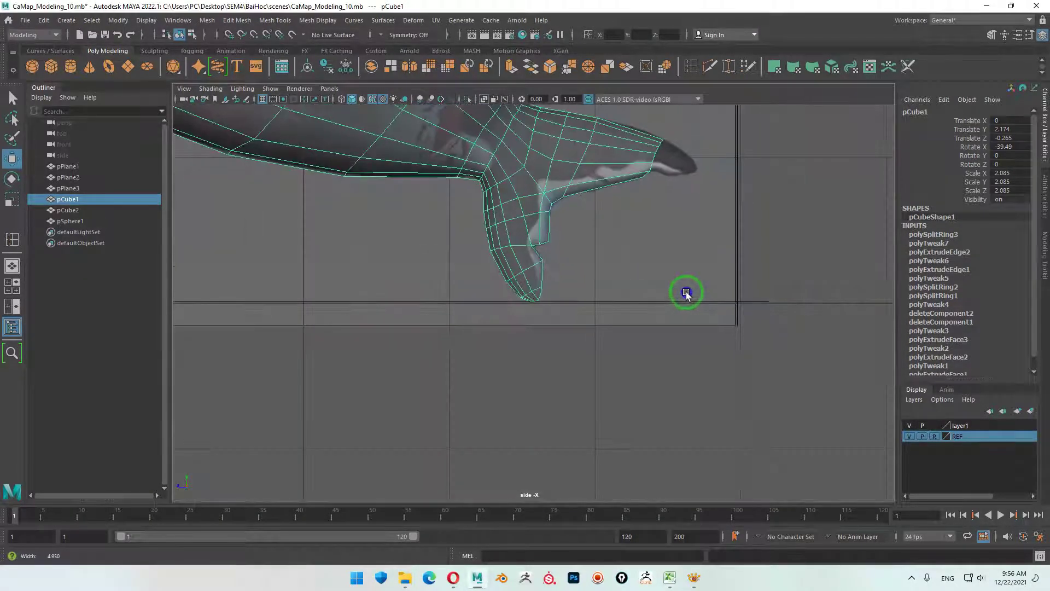
pyautogui.keyDown('alt'); pyautogui.moveTo(684, 293); pyautogui.dragTo(574, 428, button='middle'); pyautogui.keyUp('alt')
pyautogui.keyDown('alt'); pyautogui.moveTo(574, 429); pyautogui.dragTo(661, 398, button='right'); pyautogui.keyUp('alt')
pyautogui.keyDown('alt'); pyautogui.moveTo(661, 398); pyautogui.dragTo(528, 321, button='middle'); pyautogui.keyUp('alt')
pyautogui.keyDown('alt'); pyautogui.moveTo(528, 322); pyautogui.dragTo(527, 298, button='right'); pyautogui.keyUp('alt')
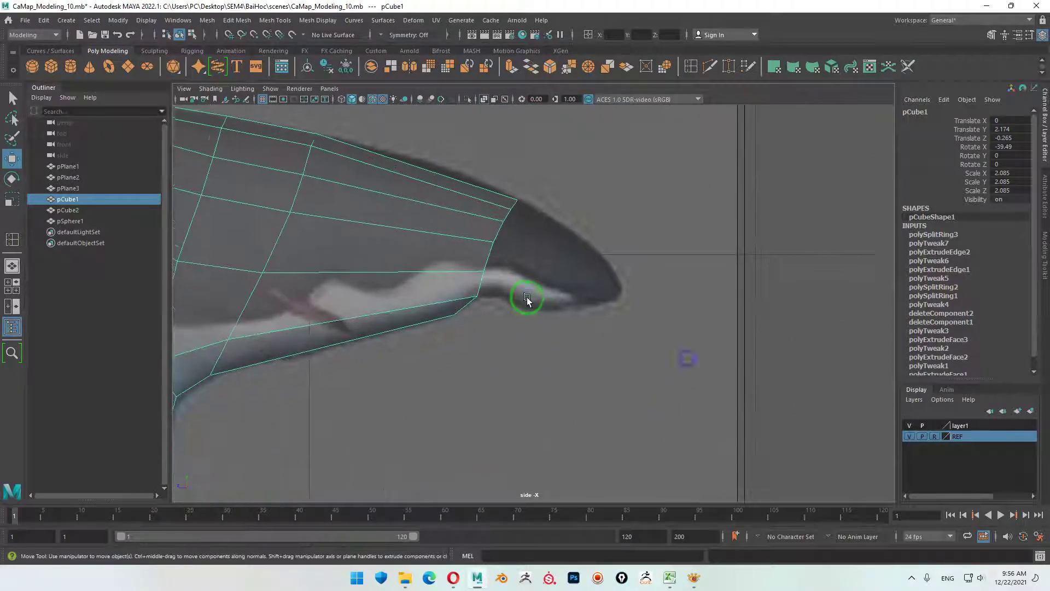
pyautogui.keyDown('alt'); pyautogui.moveTo(528, 298); pyautogui.dragTo(504, 307, button='middle'); pyautogui.keyUp('alt')
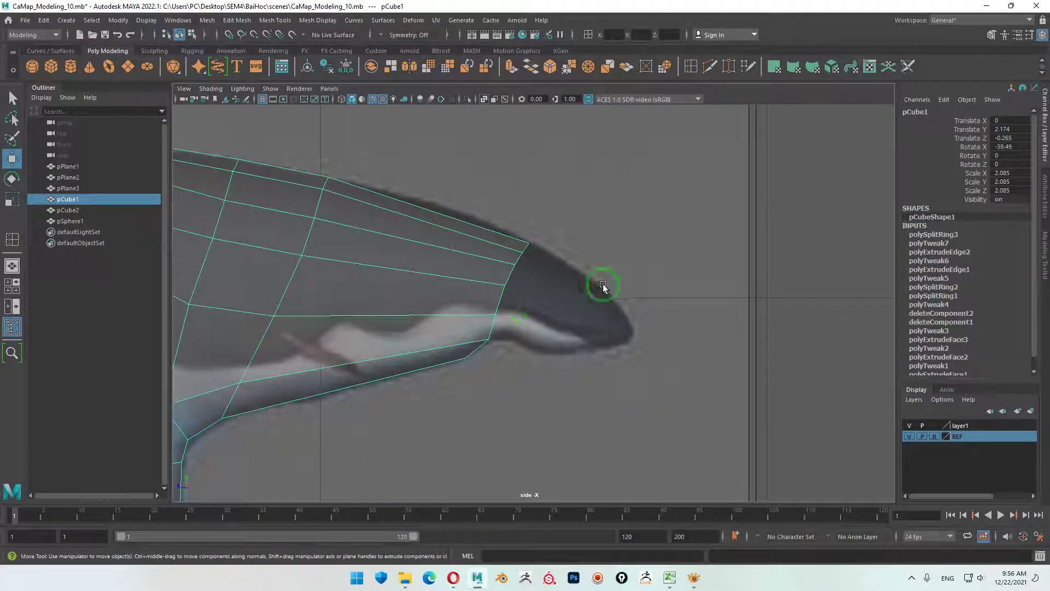
# - Extrude the fin's end edge down to the reference tip and add two edge loops across it
pyautogui.moveTo(509, 268); pyautogui.dragTo(526, 257, button='right')
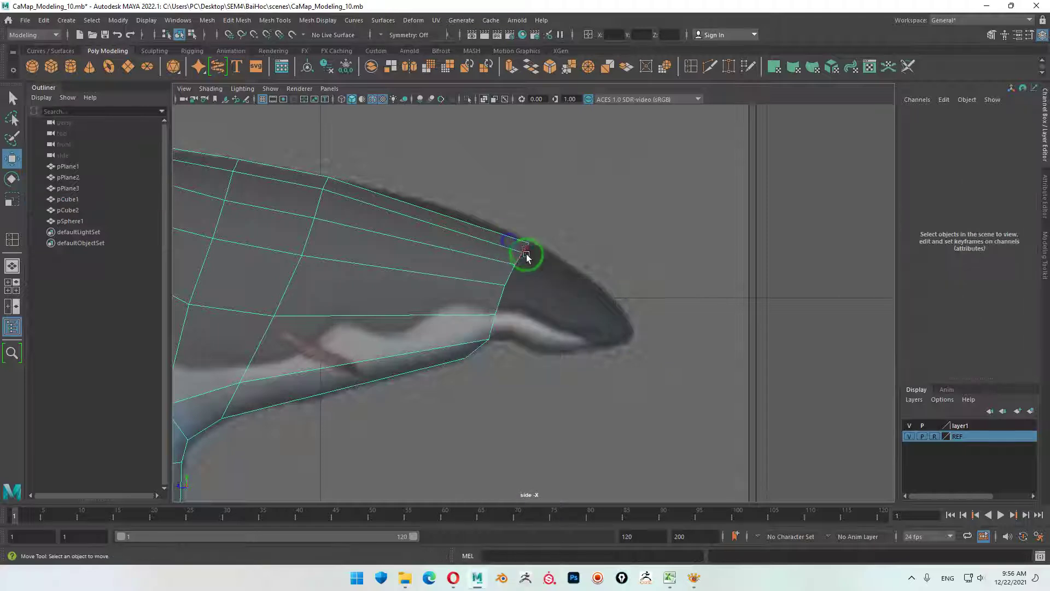
pyautogui.click(528, 247)
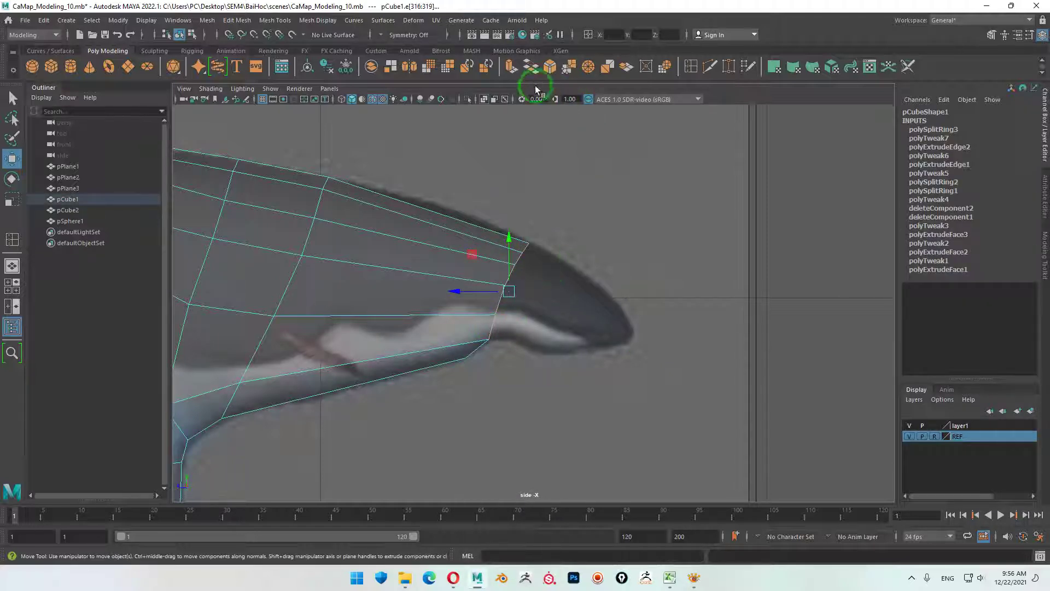
pyautogui.click(511, 64)
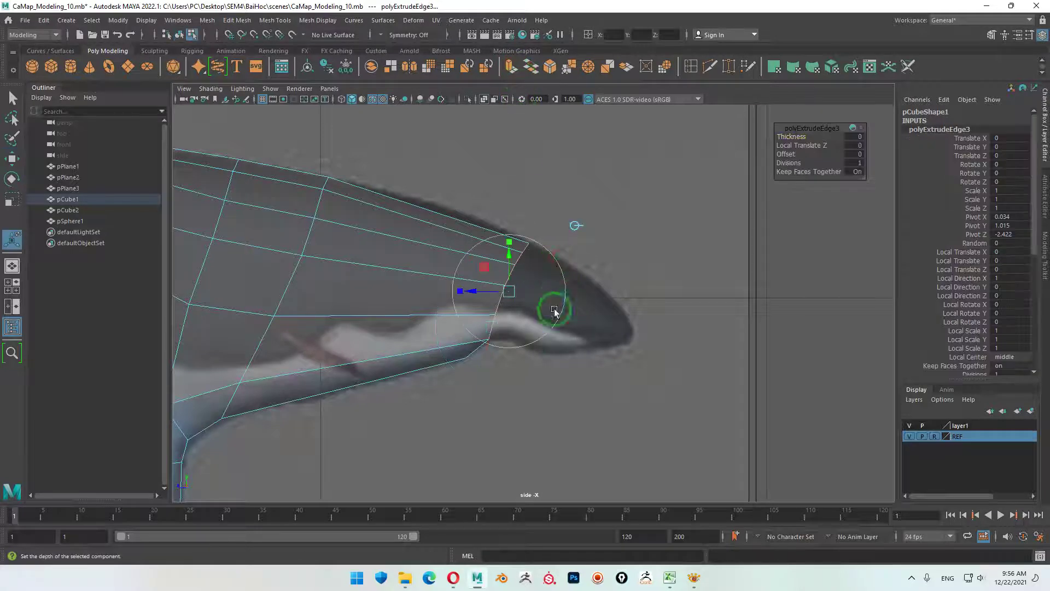
pyautogui.moveTo(509, 292); pyautogui.dragTo(634, 340)
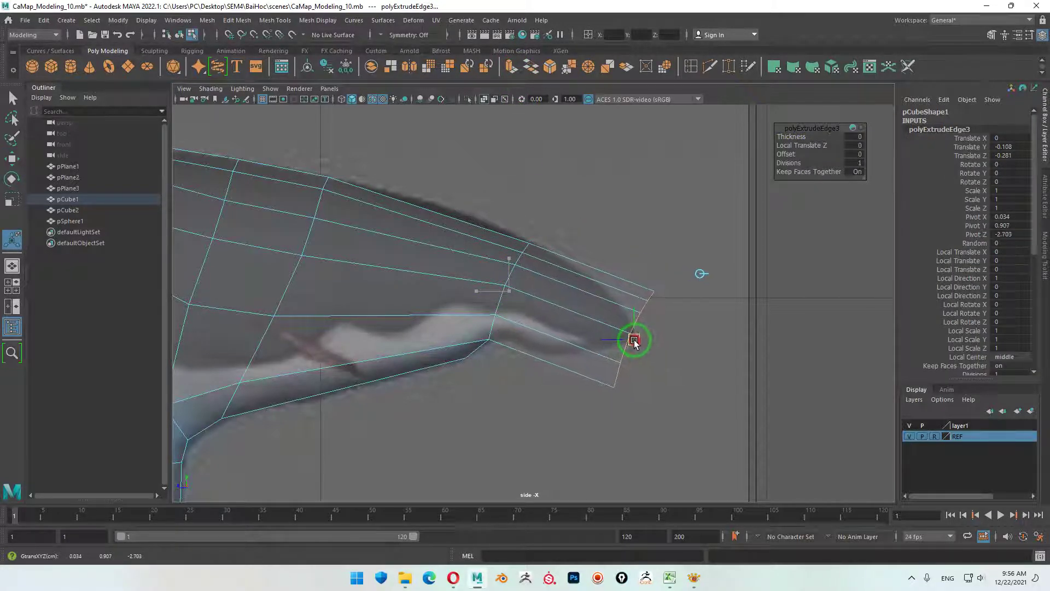
pyautogui.click(691, 67)
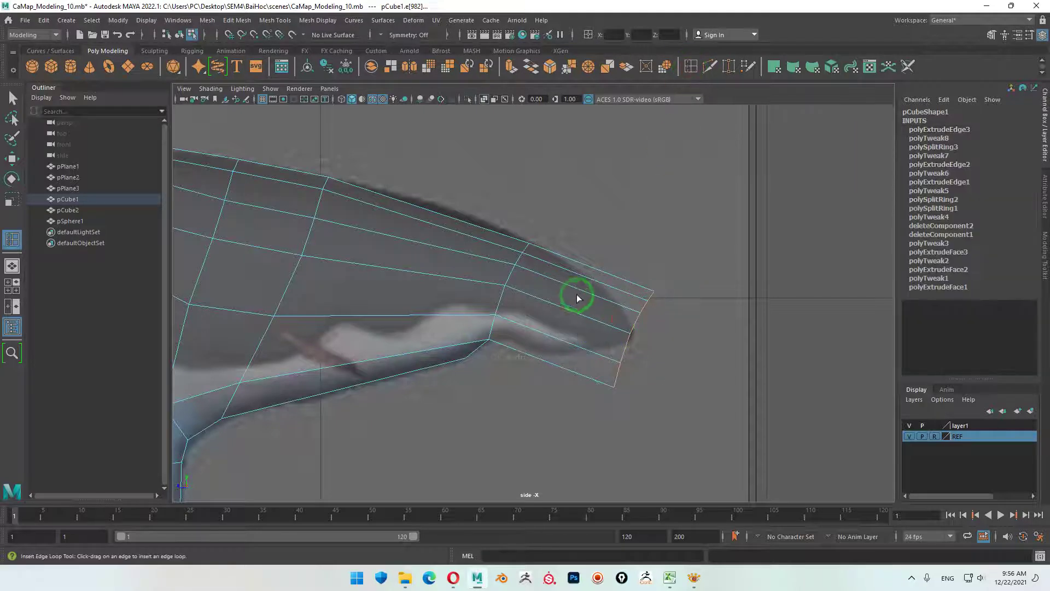
pyautogui.click(540, 334)
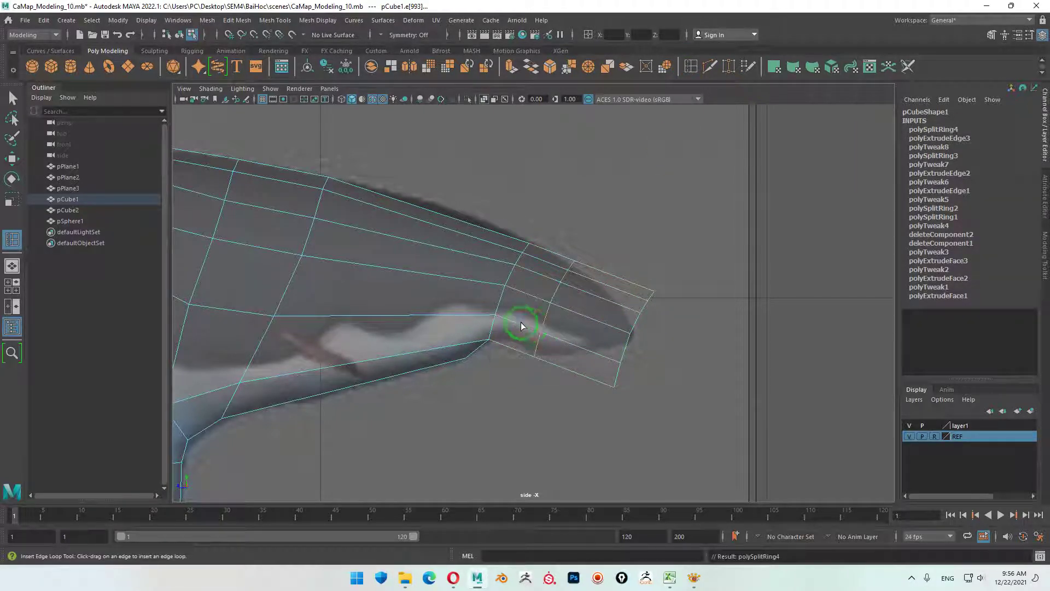
pyautogui.click(516, 322)
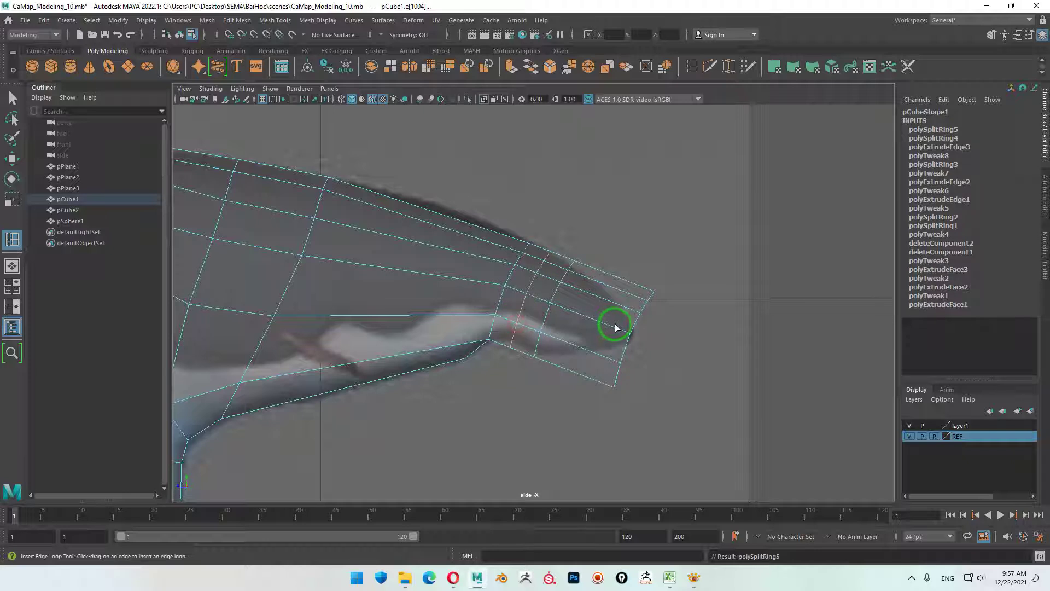
# - In vertex mode, move the fin's underside vertices onto the reference outline
pyautogui.press('w')
pyautogui.moveTo(589, 312)
pyautogui.mouseDown(button='right')
pyautogui.moveTo(622, 273)
pyautogui.moveTo(505, 296)
pyautogui.mouseUp(button='right')
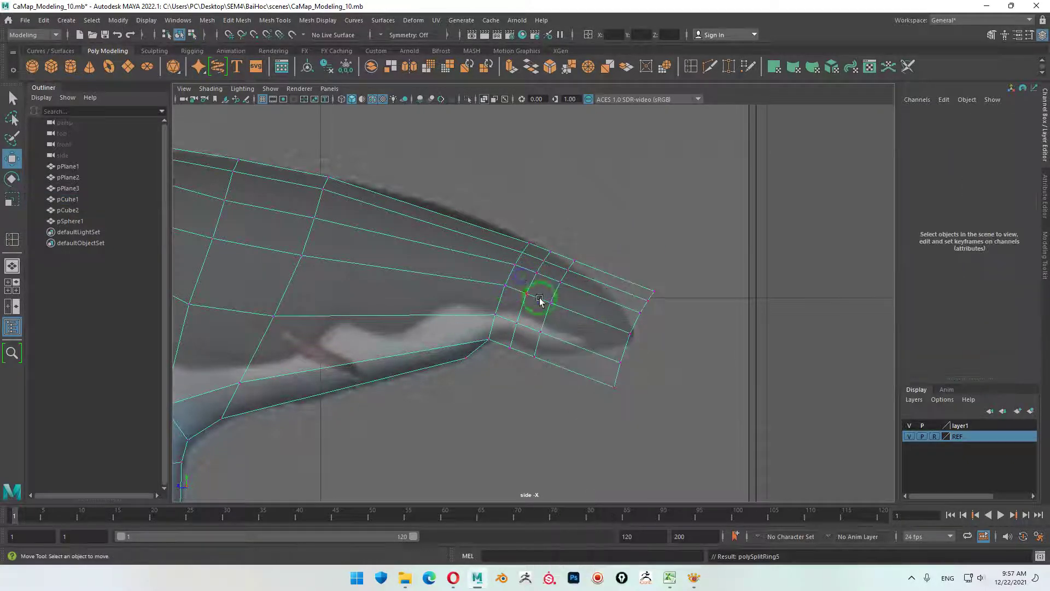
pyautogui.click(501, 343)
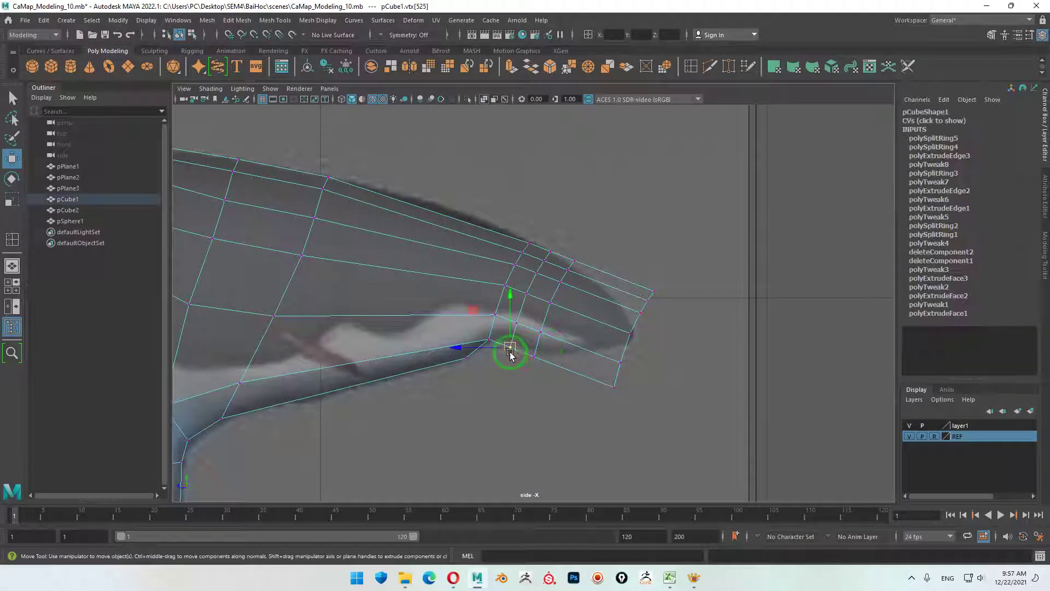
pyautogui.moveTo(514, 345); pyautogui.dragTo(548, 361)
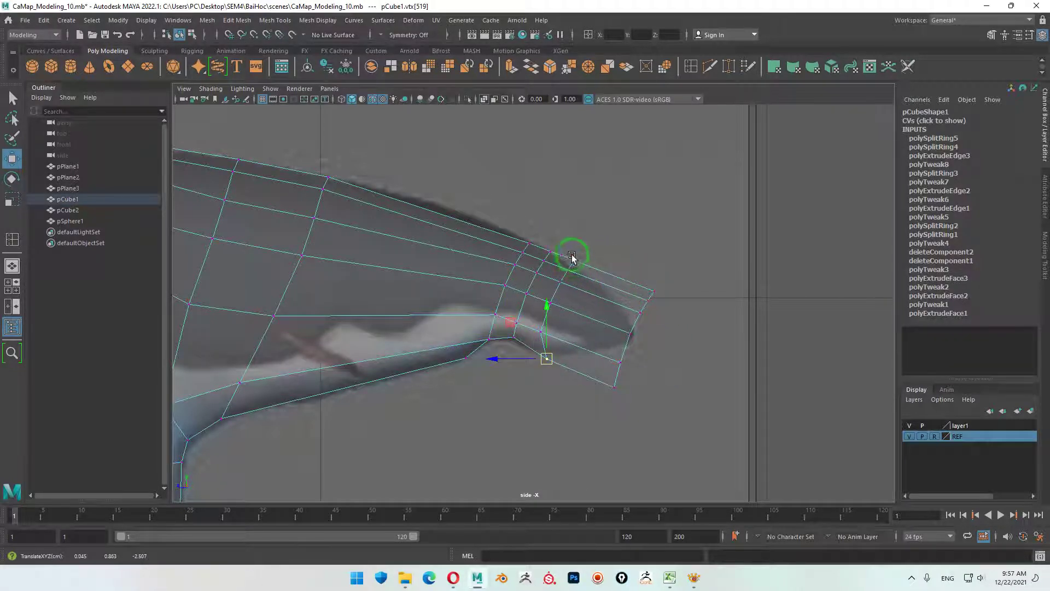
pyautogui.moveTo(585, 277)
pyautogui.mouseDown()
pyautogui.moveTo(568, 257)
pyautogui.moveTo(580, 299)
pyautogui.mouseUp()
pyautogui.click(558, 282)
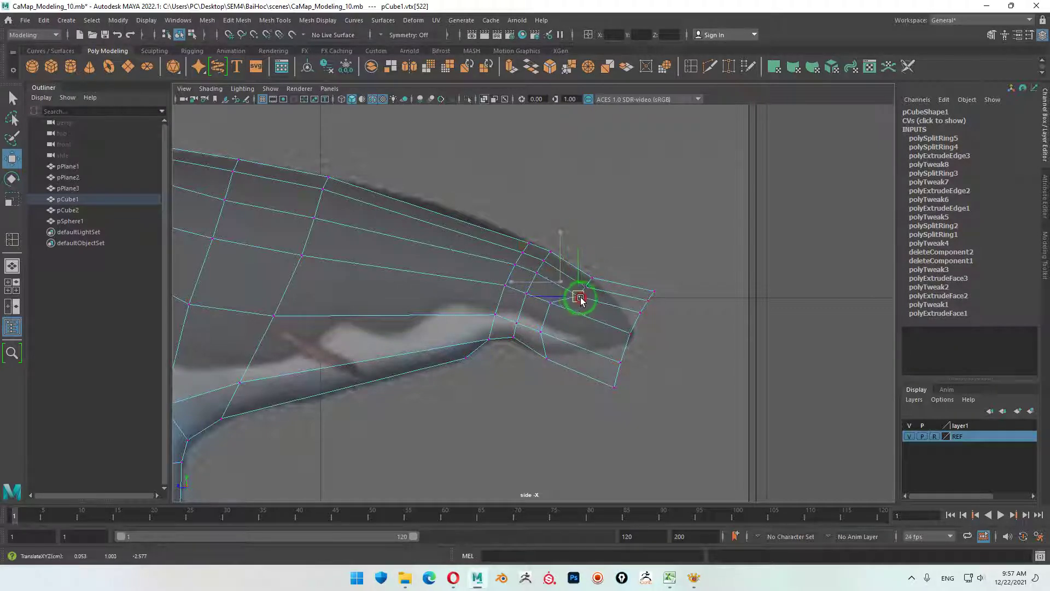
pyautogui.click(569, 311)
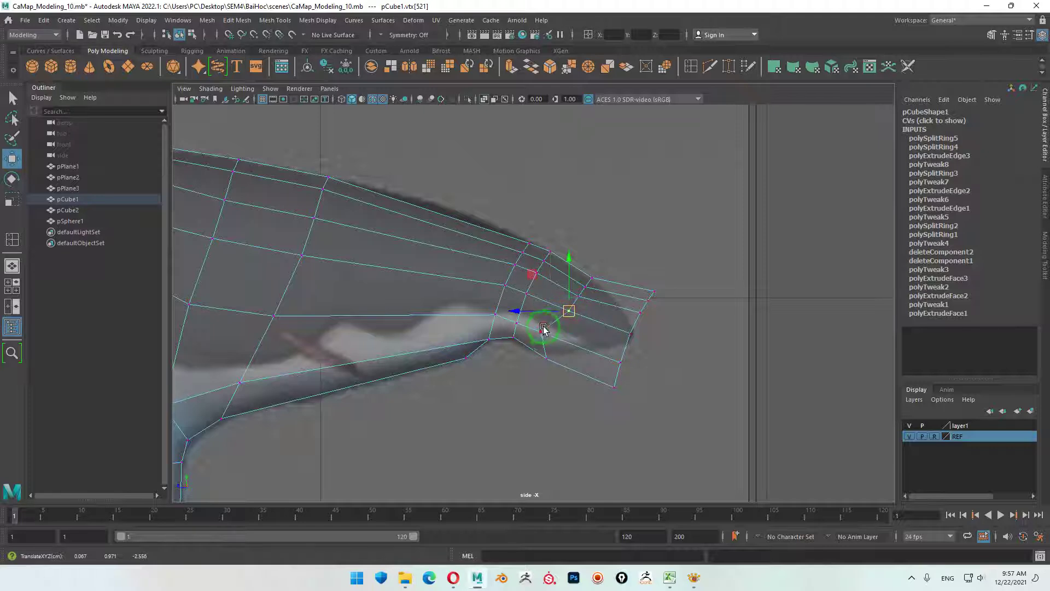
pyautogui.moveTo(543, 328); pyautogui.dragTo(559, 327)
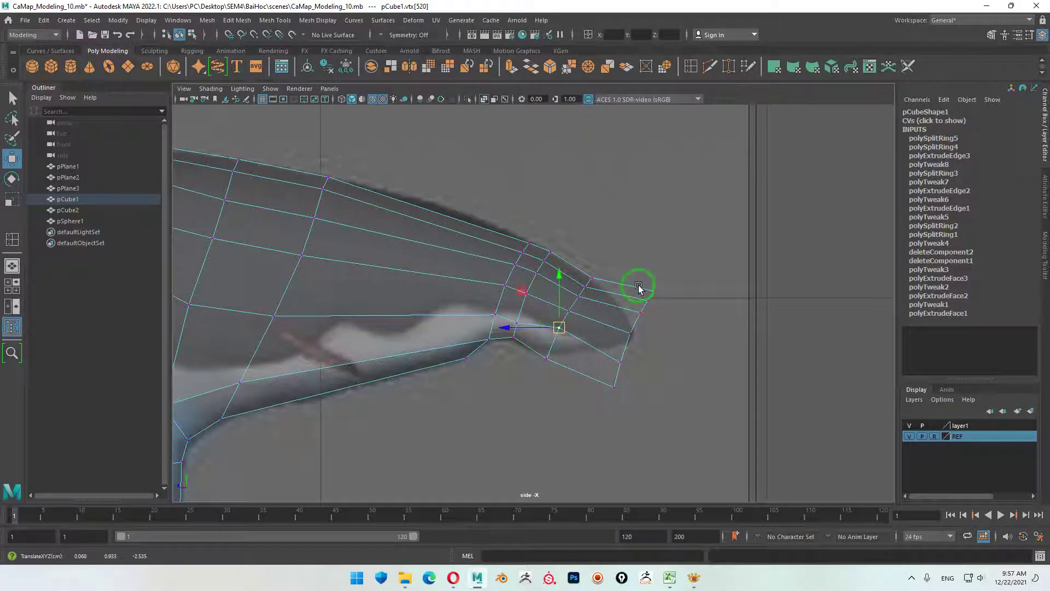
pyautogui.moveTo(622, 331); pyautogui.dragTo(635, 340)
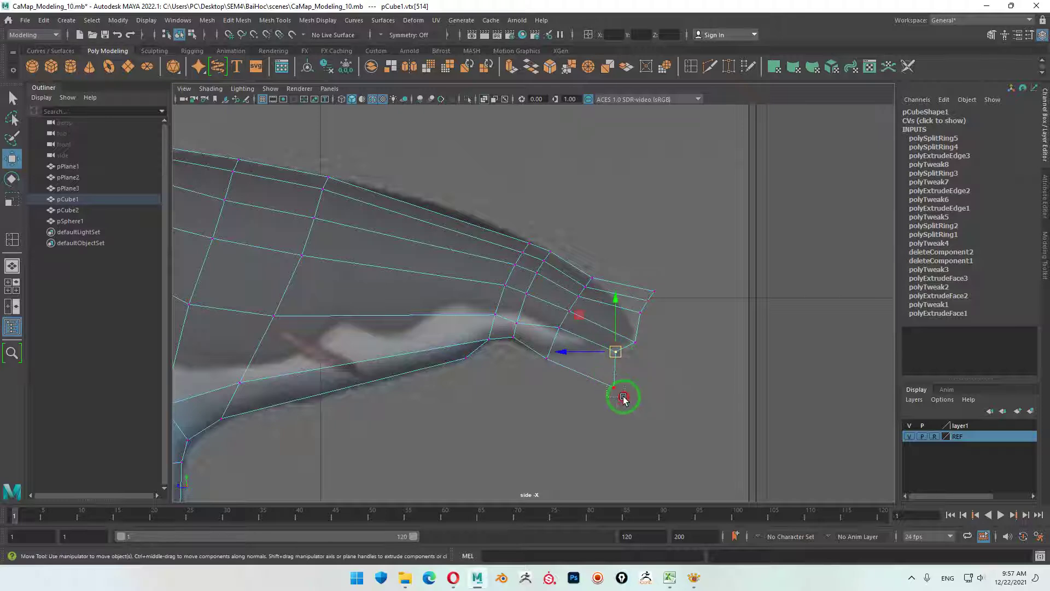
pyautogui.moveTo(614, 387); pyautogui.dragTo(593, 362)
# - Reposition the remaining tip vertices to follow the fin's curved reference outline
pyautogui.click(651, 323)
pyautogui.moveTo(645, 321)
pyautogui.mouseDown()
pyautogui.moveTo(626, 319)
pyautogui.moveTo(622, 298)
pyautogui.moveTo(658, 298)
pyautogui.moveTo(620, 287)
pyautogui.mouseUp()
pyautogui.click(648, 300)
pyautogui.click(516, 323)
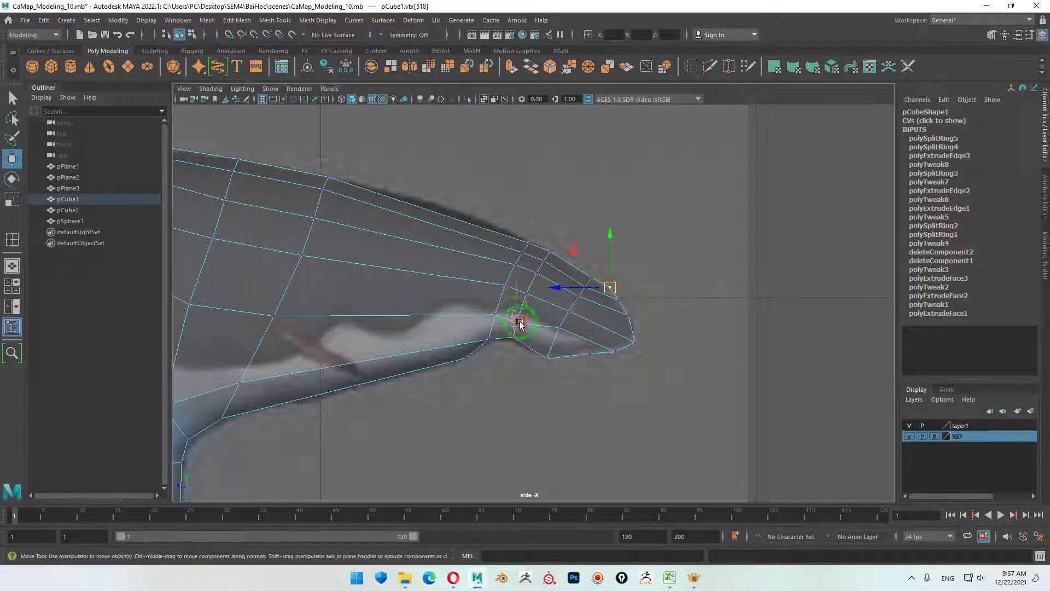
pyautogui.moveTo(519, 323); pyautogui.dragTo(561, 335)
pyautogui.click(559, 327)
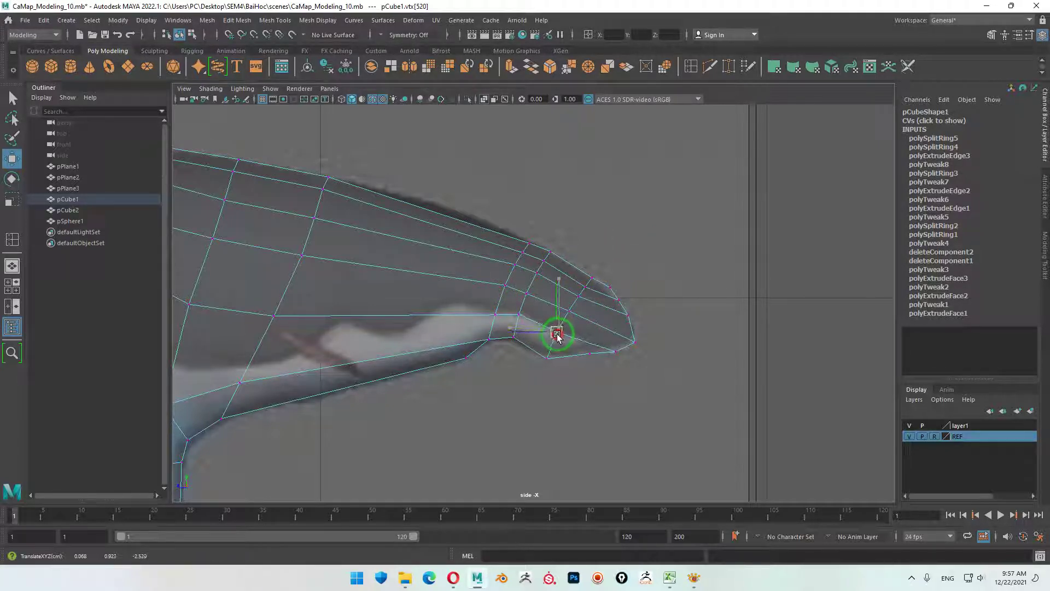
pyautogui.click(581, 283)
pyautogui.moveTo(585, 287); pyautogui.dragTo(583, 296)
pyautogui.click(577, 298)
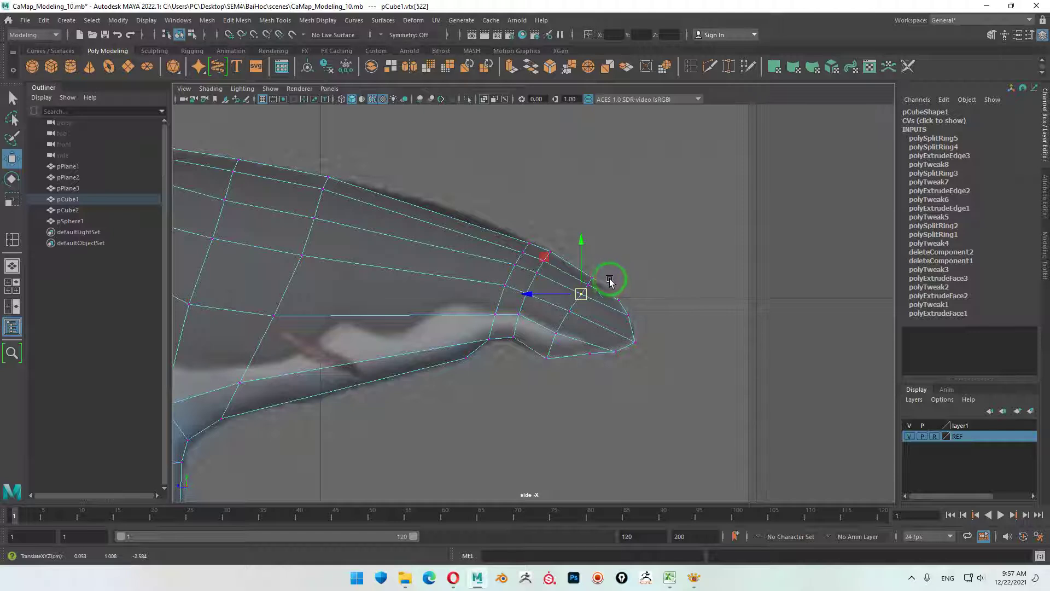
# - Shift the tip-end and bottom-edge vertices left, then return to the perspective view
pyautogui.moveTo(605, 281); pyautogui.dragTo(681, 376)
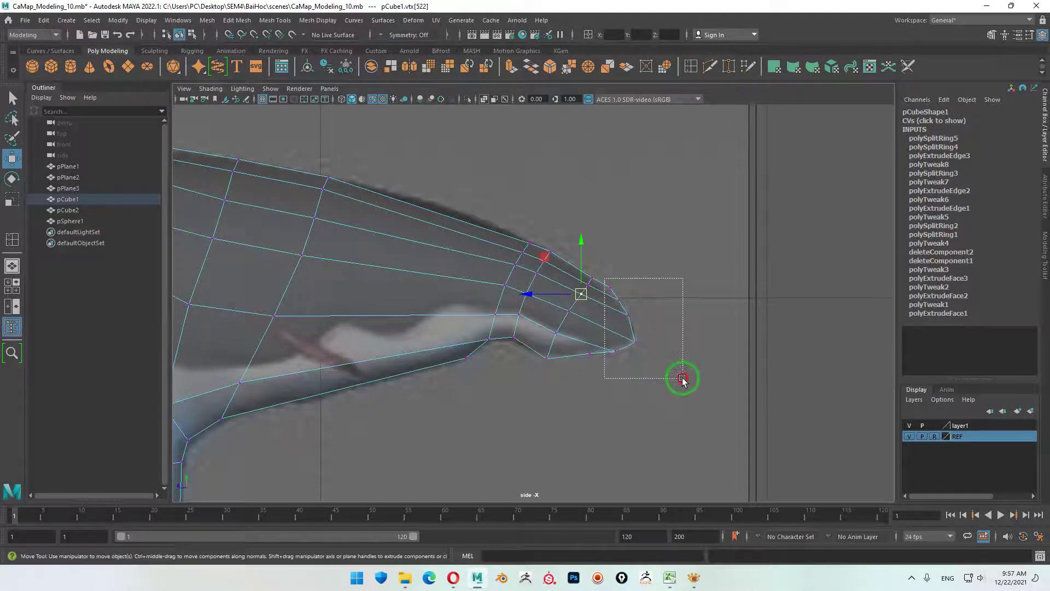
pyautogui.keyDown('shift'); pyautogui.moveTo(545, 347); pyautogui.dragTo(595, 386); pyautogui.keyUp('shift')
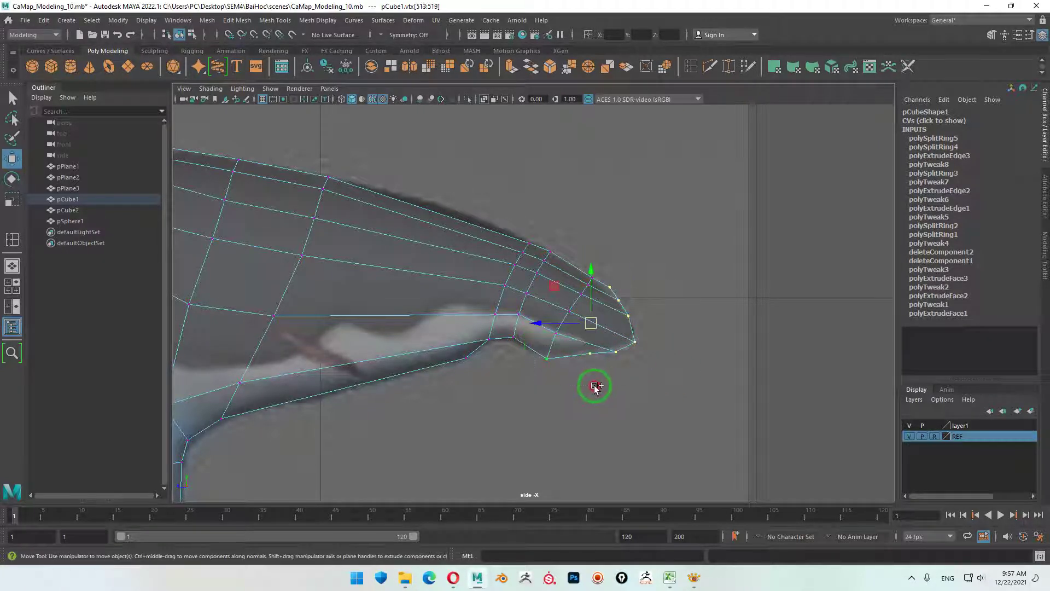
pyautogui.moveTo(508, 338); pyautogui.dragTo(503, 359, button='middle')
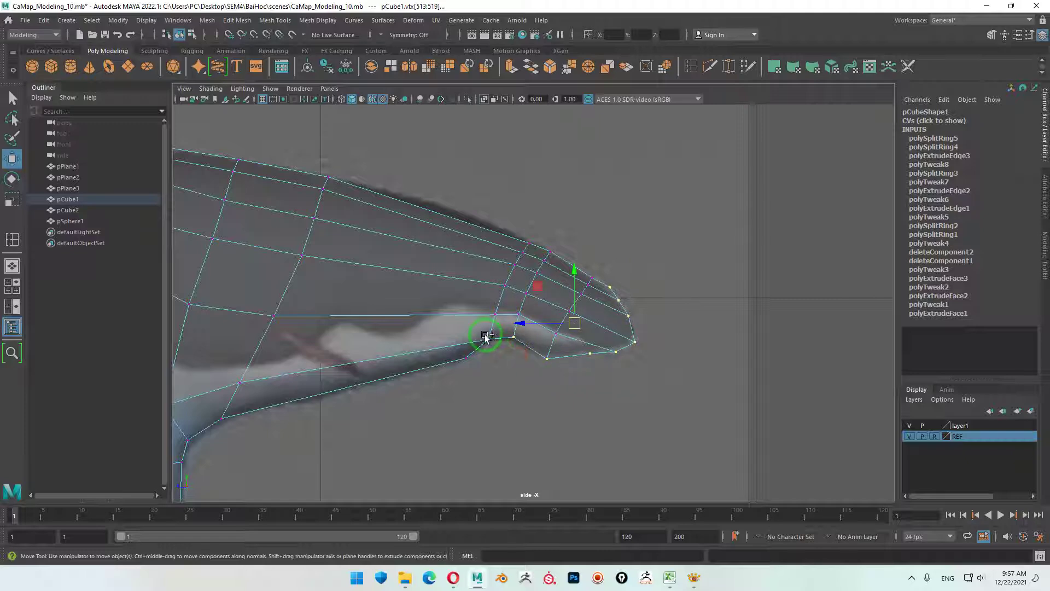
pyautogui.keyDown('shift'); pyautogui.click(486, 337); pyautogui.keyUp('shift')
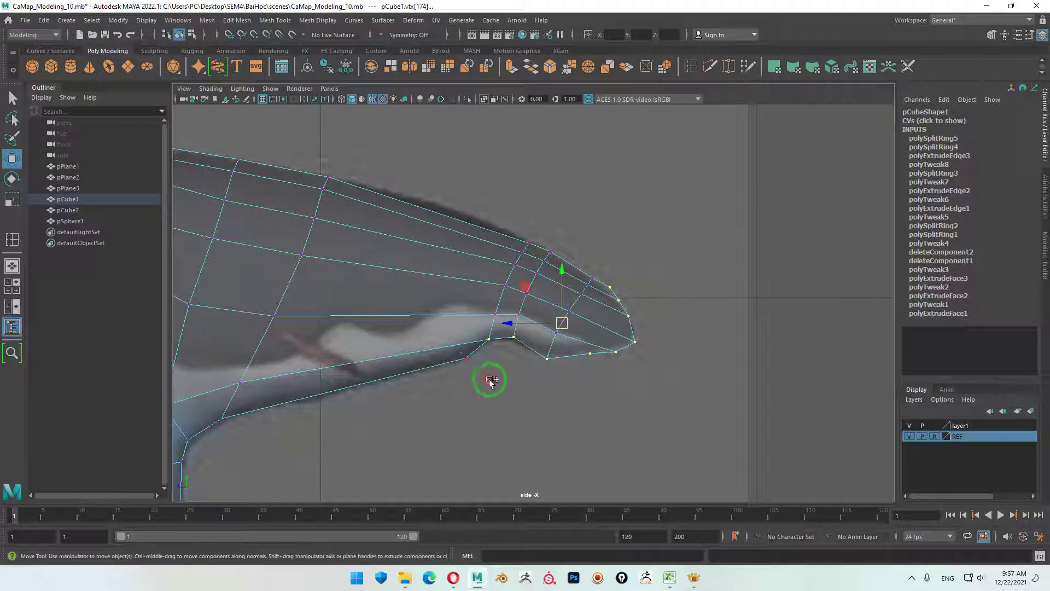
pyautogui.press('space')
pyautogui.press('space')
pyautogui.keyDown('alt'); pyautogui.moveTo(703, 347); pyautogui.dragTo(649, 354); pyautogui.keyUp('alt')
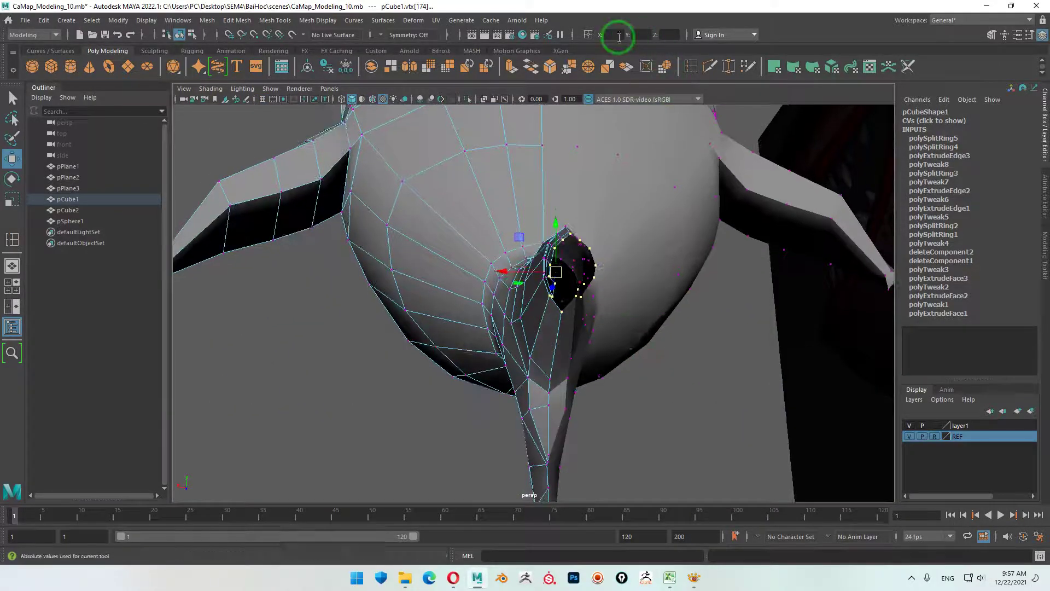
# - Line the selected fin vertices up at X = 0 on the centre line
pyautogui.write('0')
pyautogui.press('Return')
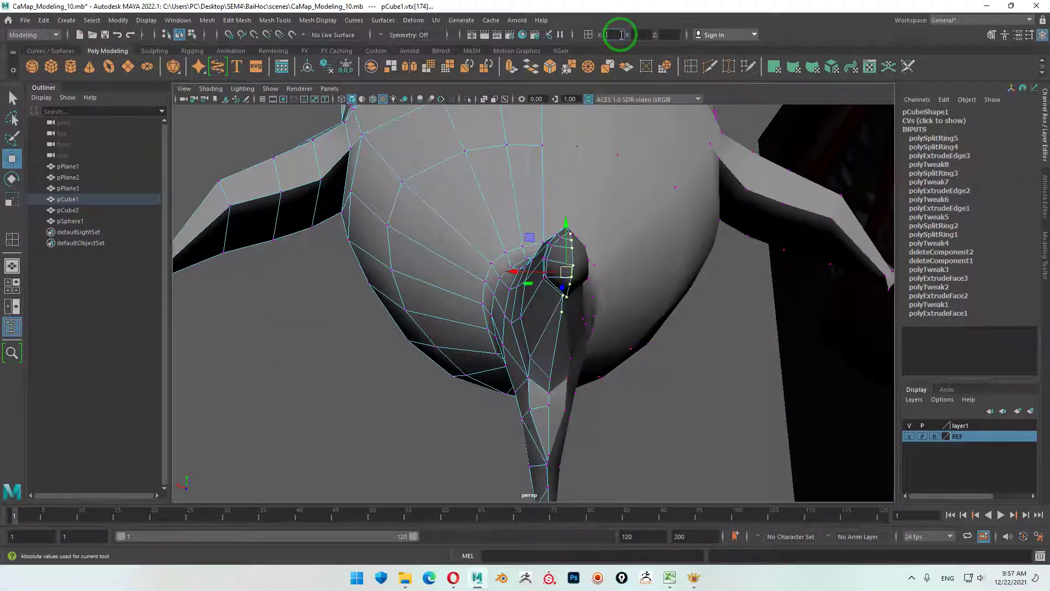
pyautogui.keyDown('alt'); pyautogui.moveTo(547, 273); pyautogui.dragTo(596, 284); pyautogui.keyUp('alt')
pyautogui.keyDown('alt'); pyautogui.moveTo(596, 284); pyautogui.dragTo(600, 287, button='right'); pyautogui.keyUp('alt')
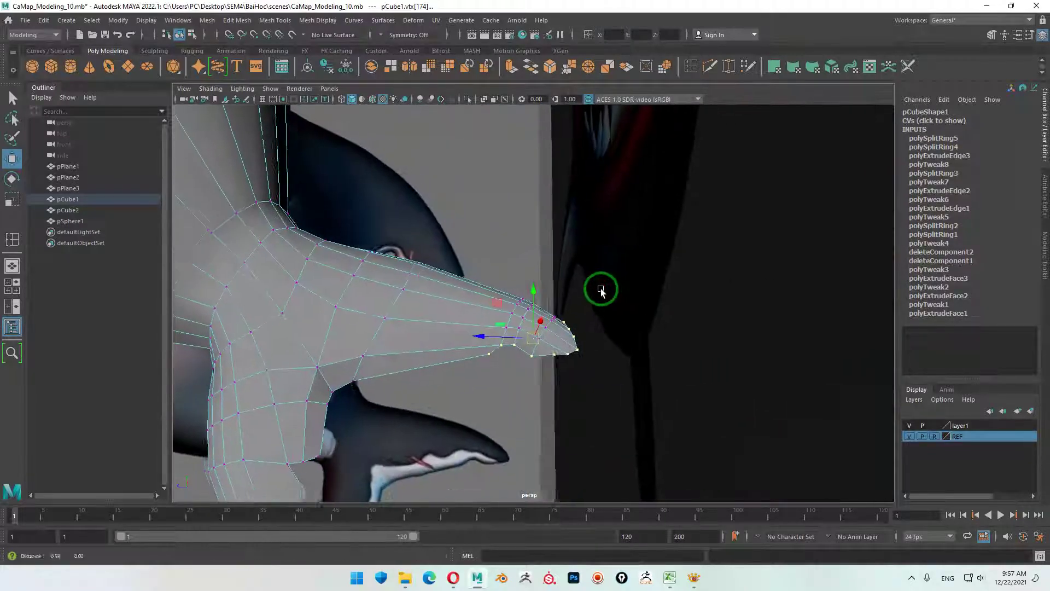
pyautogui.moveTo(601, 288)
pyautogui.keyDown('alt'); pyautogui.mouseDown()
pyautogui.moveTo(501, 383)
pyautogui.moveTo(741, 377)
pyautogui.moveTo(596, 301)
pyautogui.moveTo(534, 335)
pyautogui.moveTo(436, 334)
pyautogui.moveTo(446, 335)
pyautogui.mouseUp(); pyautogui.keyUp('alt')
pyautogui.click(623, 340)
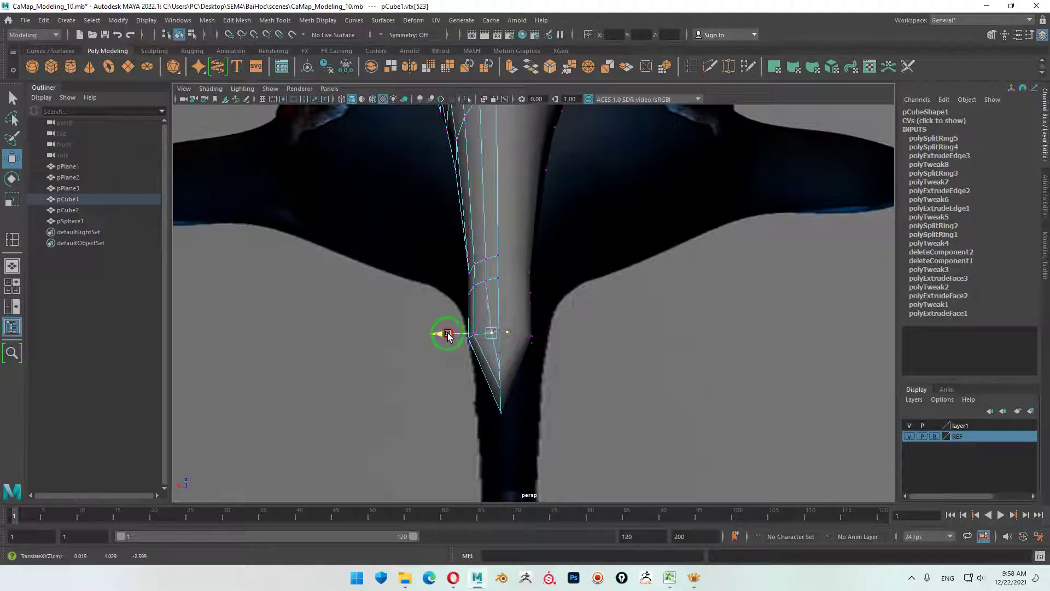
# - Nudge the fin-edge vertices outward toward the reference silhouette
pyautogui.click(445, 339)
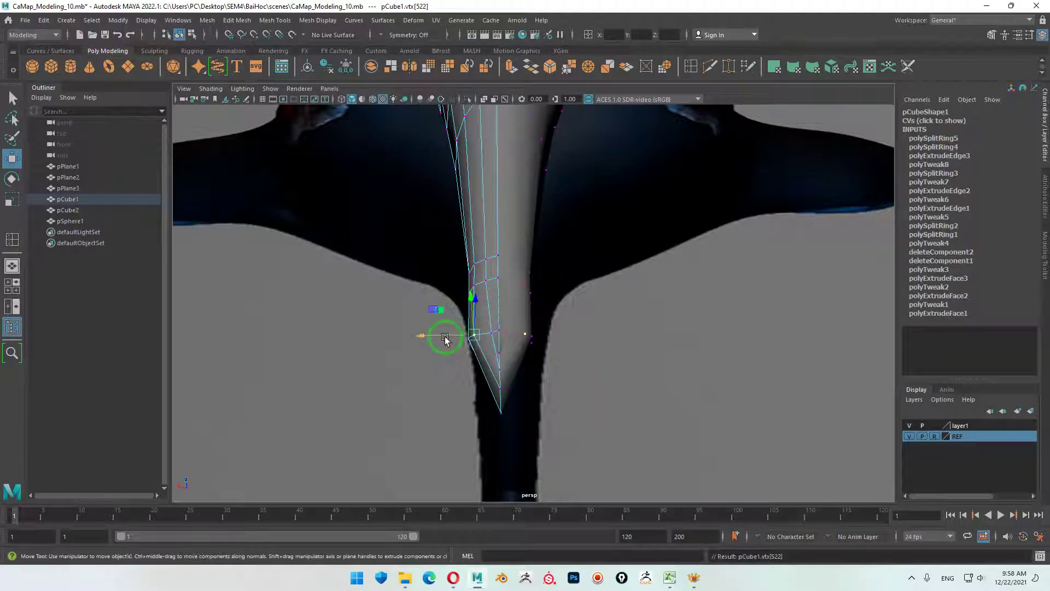
pyautogui.moveTo(410, 336); pyautogui.dragTo(420, 339)
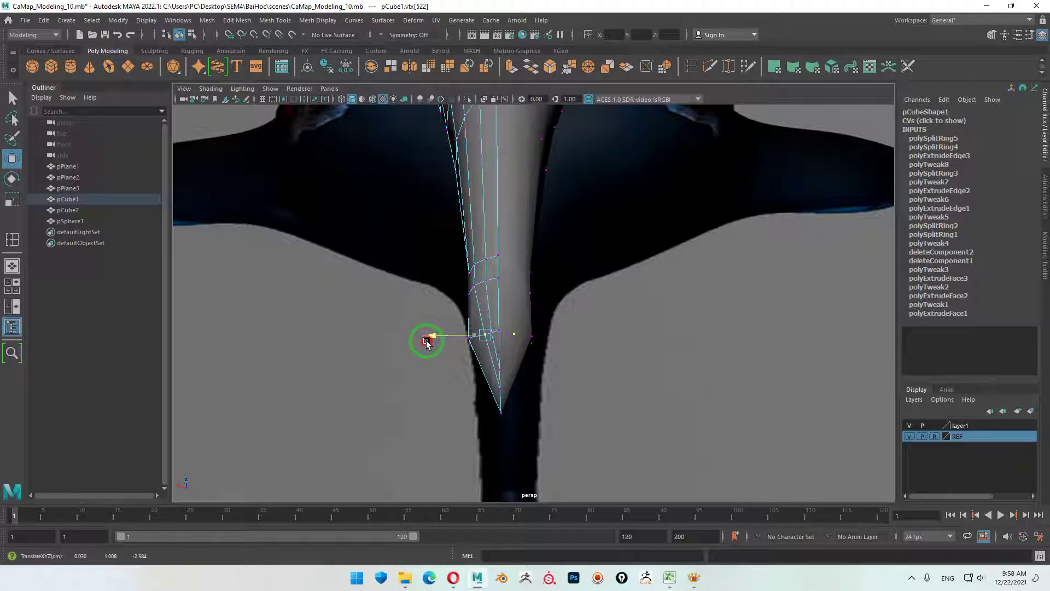
pyautogui.click(430, 340)
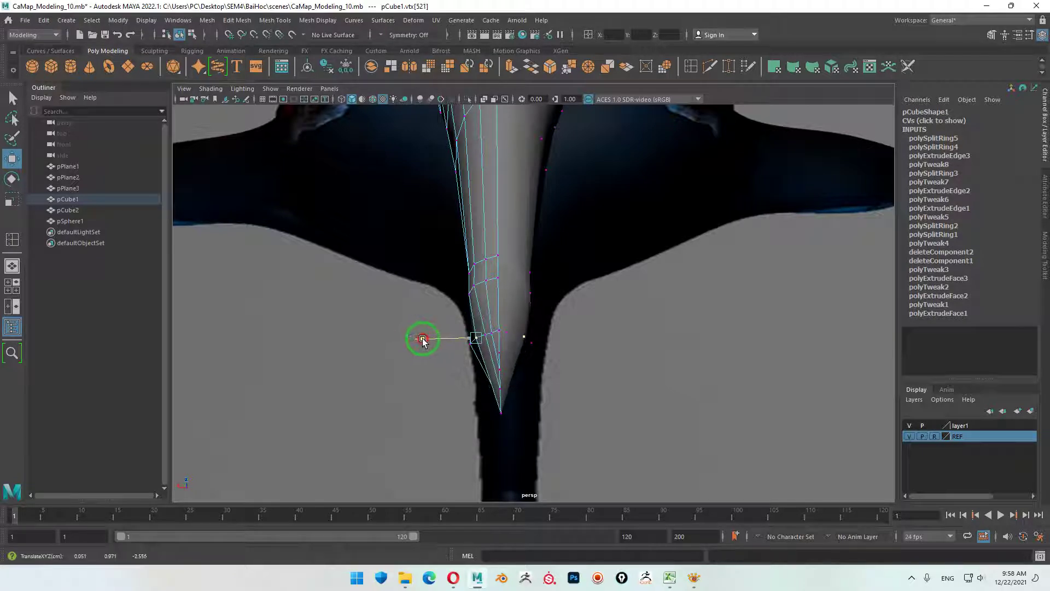
pyautogui.click(415, 343)
pyautogui.moveTo(415, 344); pyautogui.dragTo(420, 344)
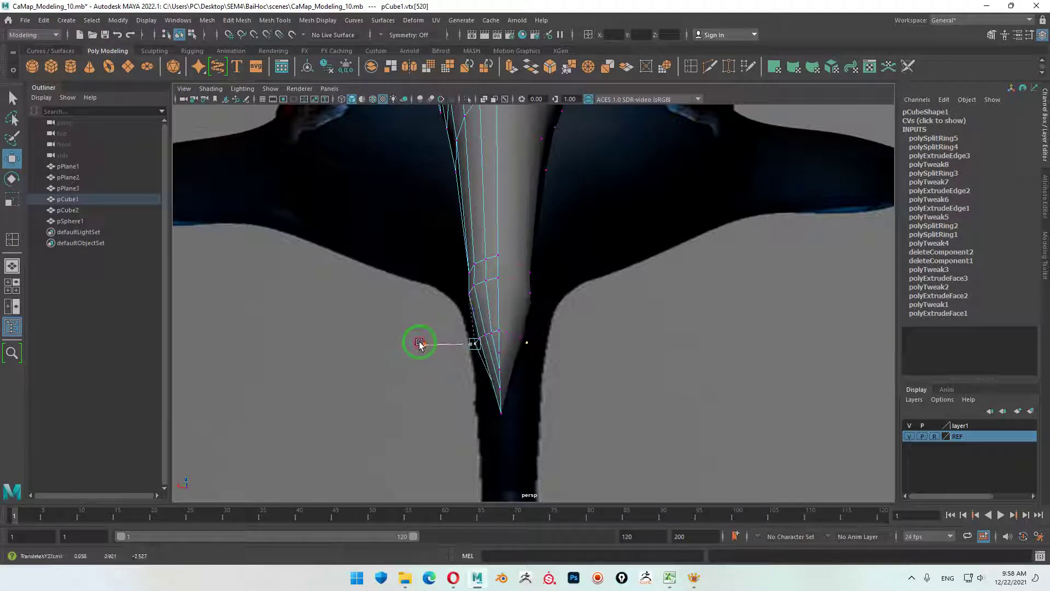
pyautogui.click(485, 281)
pyautogui.press('Left')
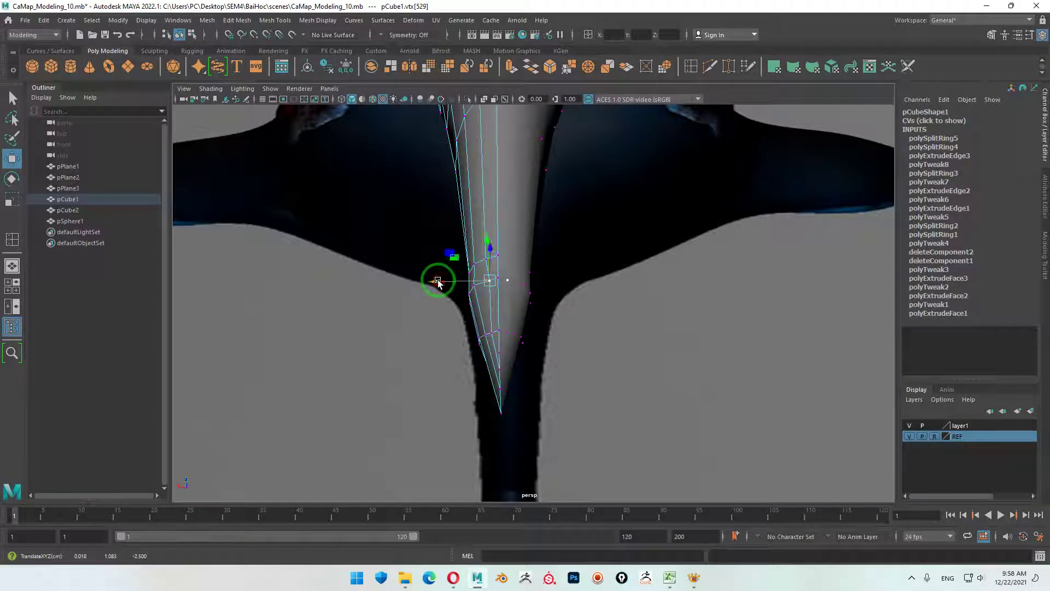
pyautogui.moveTo(438, 283)
pyautogui.mouseDown()
pyautogui.moveTo(424, 289)
pyautogui.moveTo(424, 304)
pyautogui.mouseUp()
pyautogui.press('Left')
pyautogui.press('Left')
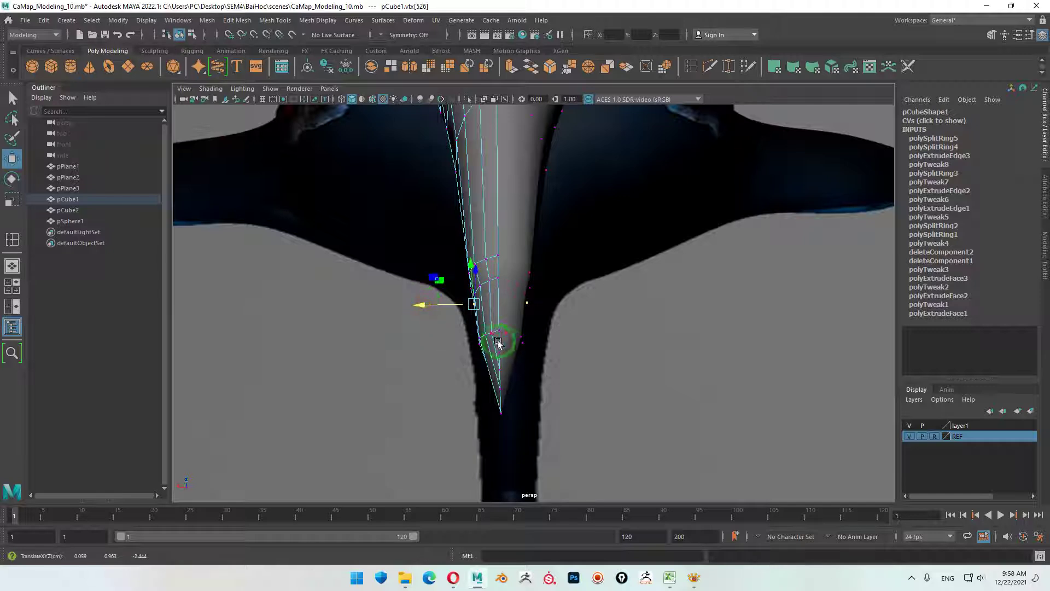
# - Adjust the remaining vertices where the fin meets the body
pyautogui.click(490, 333)
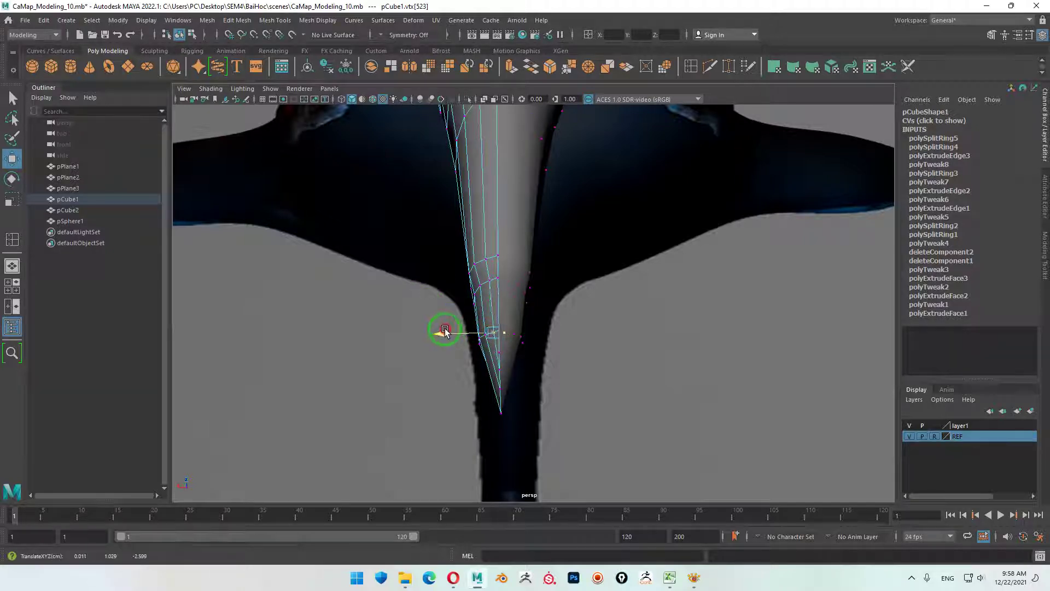
pyautogui.press('Left')
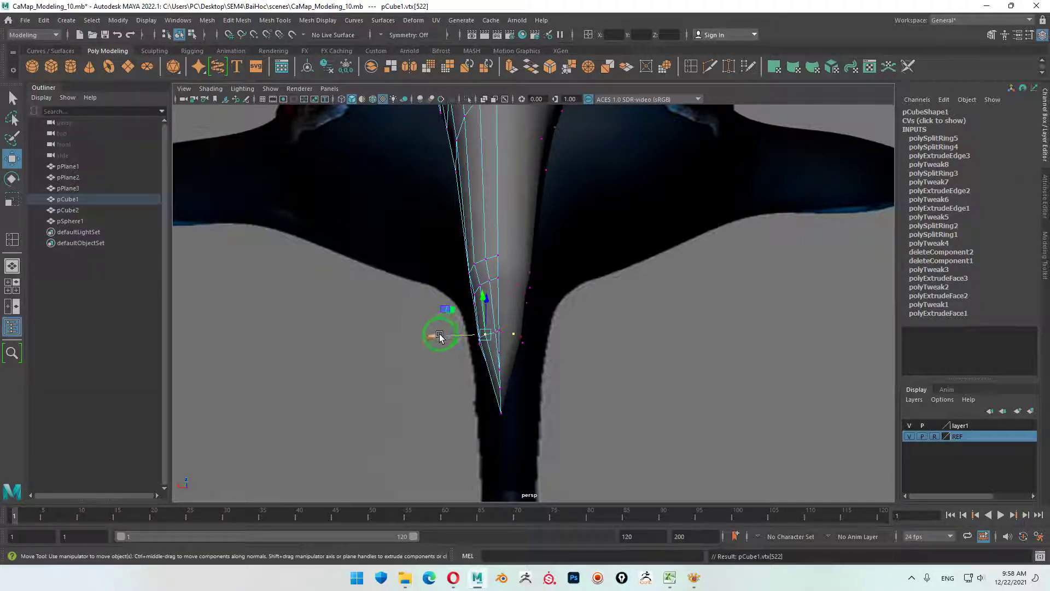
pyautogui.press('Left')
pyautogui.moveTo(433, 342); pyautogui.dragTo(435, 340)
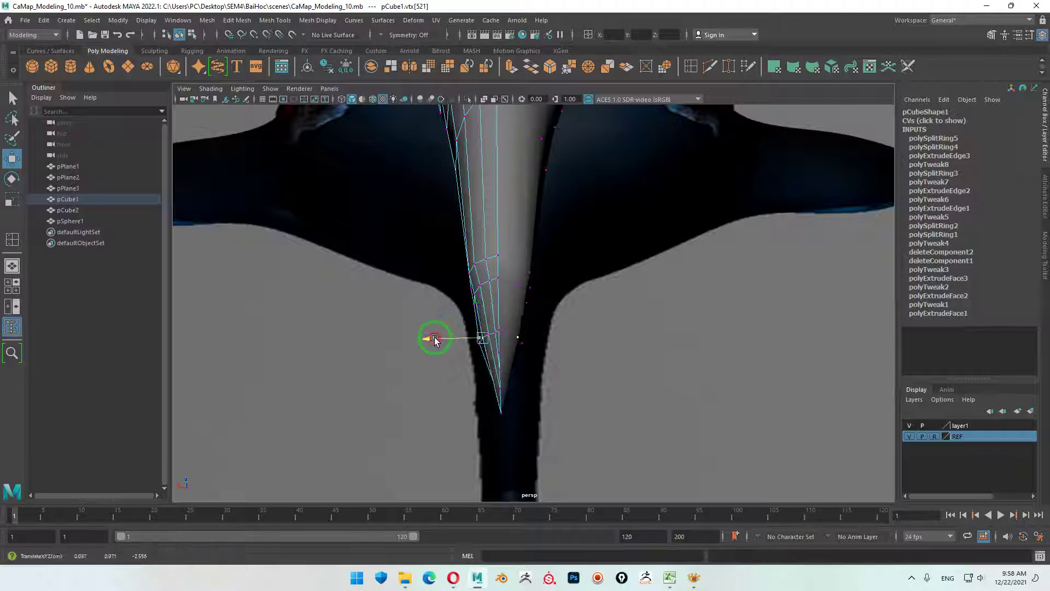
pyautogui.press('Left')
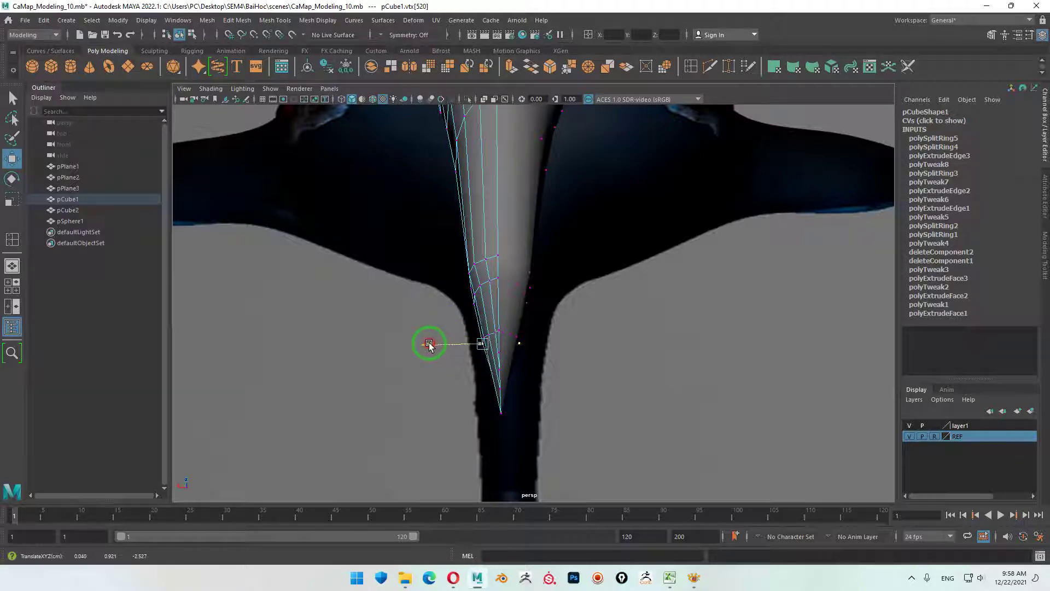
pyautogui.click(486, 260)
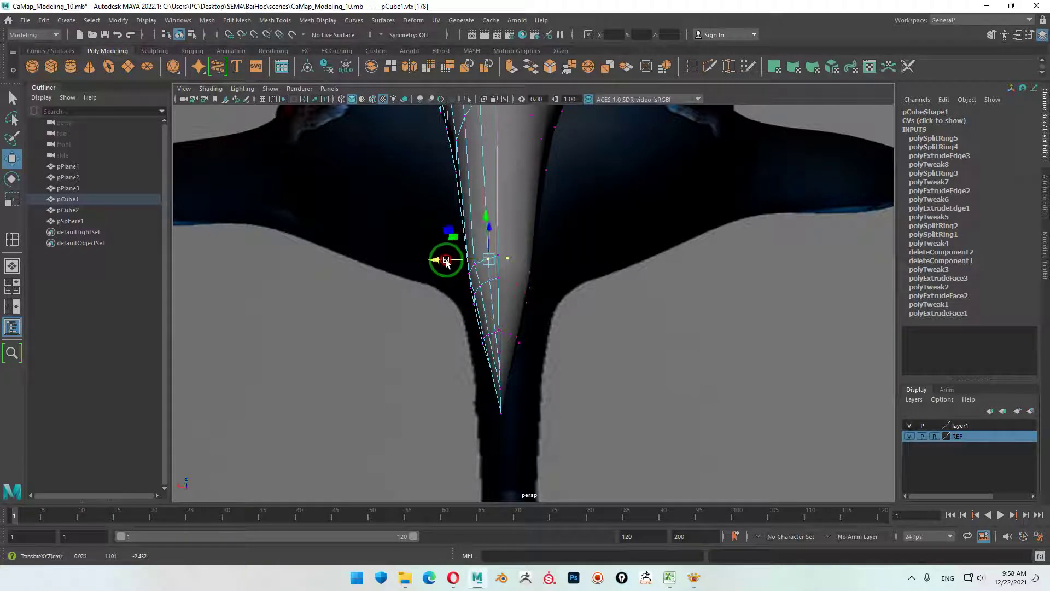
pyautogui.press('Left')
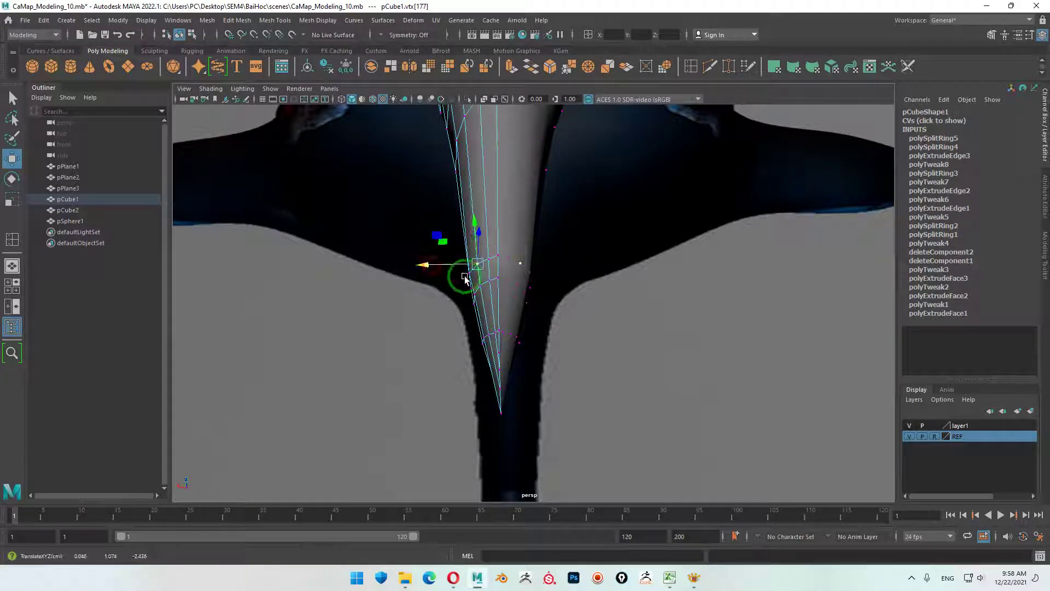
# - Return to Object Mode, reselect pCube1, and show the fin tip in side view
pyautogui.keyDown('alt'); pyautogui.moveTo(605, 320); pyautogui.dragTo(639, 235); pyautogui.keyUp('alt')
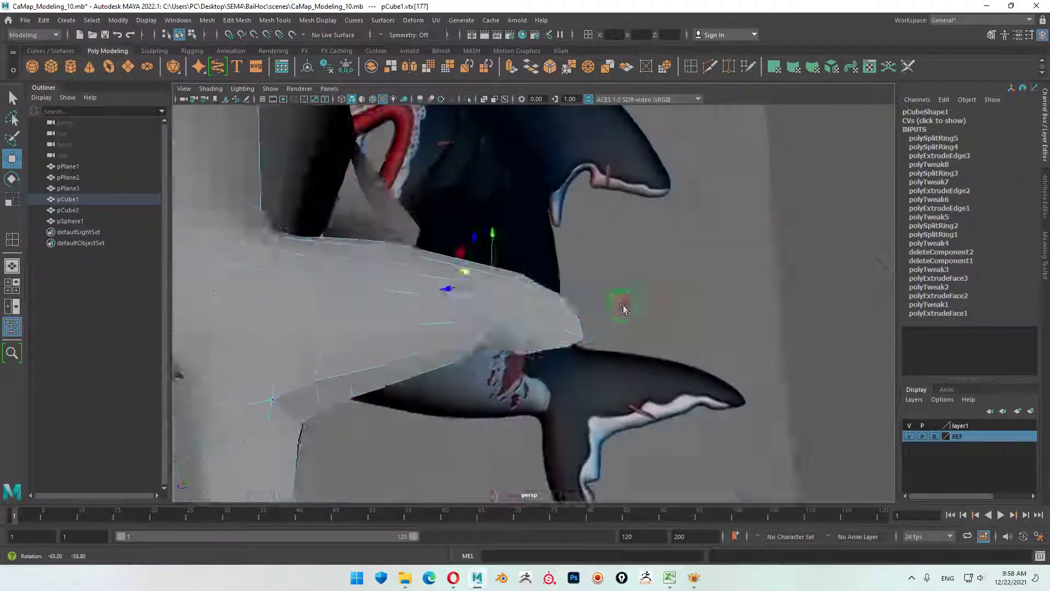
pyautogui.keyDown('alt'); pyautogui.moveTo(638, 236); pyautogui.dragTo(623, 306); pyautogui.keyUp('alt')
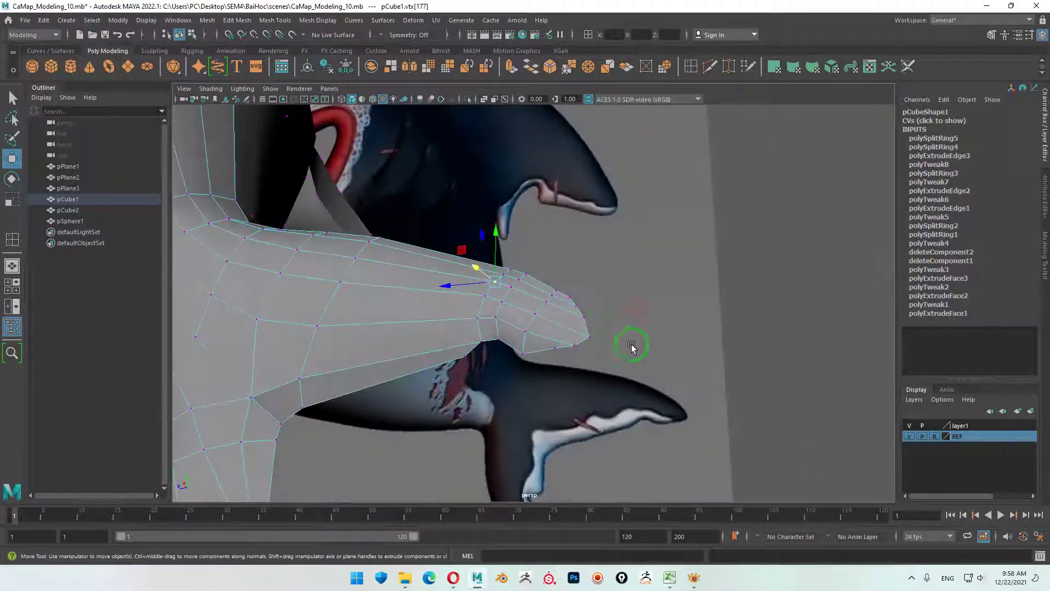
pyautogui.keyDown('alt'); pyautogui.moveTo(628, 344); pyautogui.dragTo(52, 276, button='right'); pyautogui.keyUp('alt')
pyautogui.click(656, 317)
pyautogui.moveTo(634, 290); pyautogui.dragTo(703, 251, button='right')
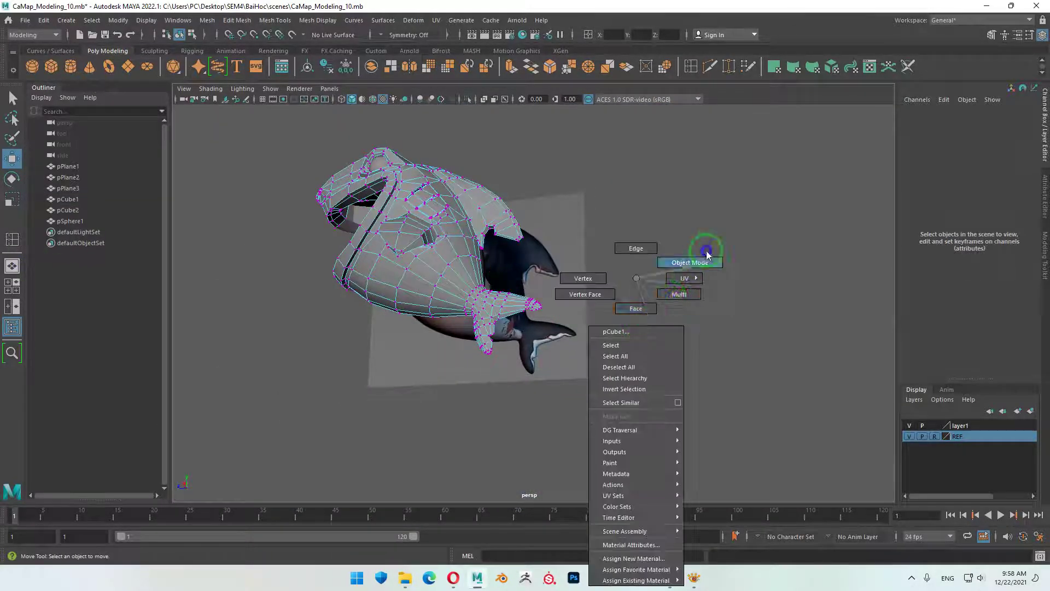
pyautogui.click(681, 272)
pyautogui.keyDown('alt'); pyautogui.moveTo(482, 339); pyautogui.dragTo(481, 328); pyautogui.keyUp('alt')
pyautogui.moveTo(481, 328)
pyautogui.keyDown('alt'); pyautogui.mouseDown(button='right')
pyautogui.moveTo(579, 361)
pyautogui.moveTo(582, 334)
pyautogui.mouseUp(button='right'); pyautogui.keyUp('alt')
pyautogui.click(582, 333)
pyautogui.moveTo(607, 398)
pyautogui.keyDown('alt'); pyautogui.mouseDown()
pyautogui.moveTo(602, 417)
pyautogui.moveTo(567, 356)
pyautogui.mouseUp(); pyautogui.keyUp('alt')
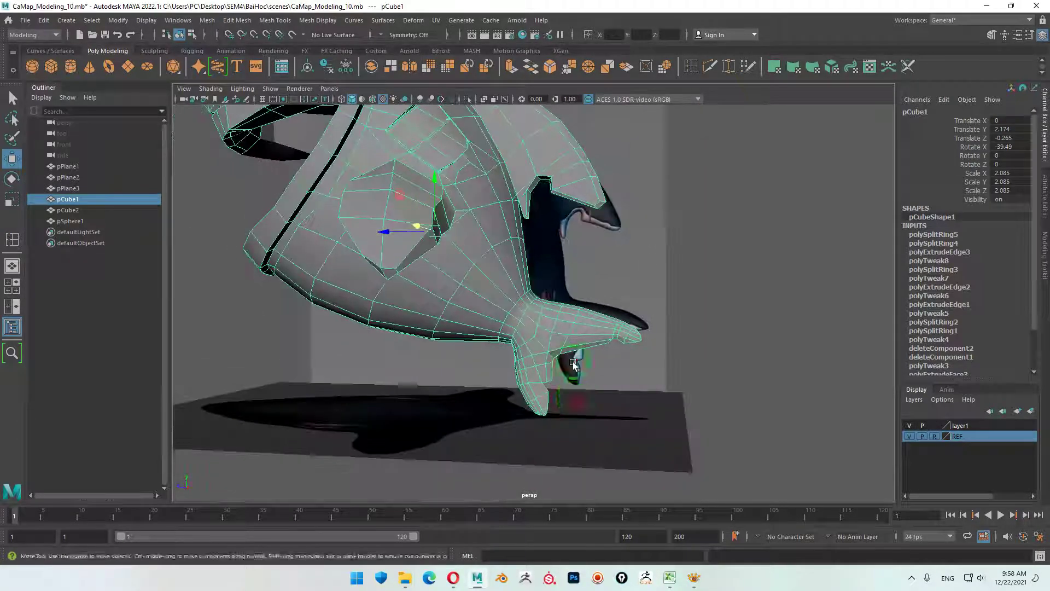
pyautogui.moveTo(567, 356)
pyautogui.keyDown('alt'); pyautogui.mouseDown(button='right')
pyautogui.moveTo(711, 384)
pyautogui.moveTo(617, 319)
pyautogui.moveTo(706, 356)
pyautogui.mouseUp(button='right'); pyautogui.keyUp('alt')
pyautogui.press('space')
pyautogui.press('space')
# - In vertex mode, move the fin's upper-edge vertices and those below them onto the outline
pyautogui.moveTo(696, 274); pyautogui.dragTo(629, 266, button='right')
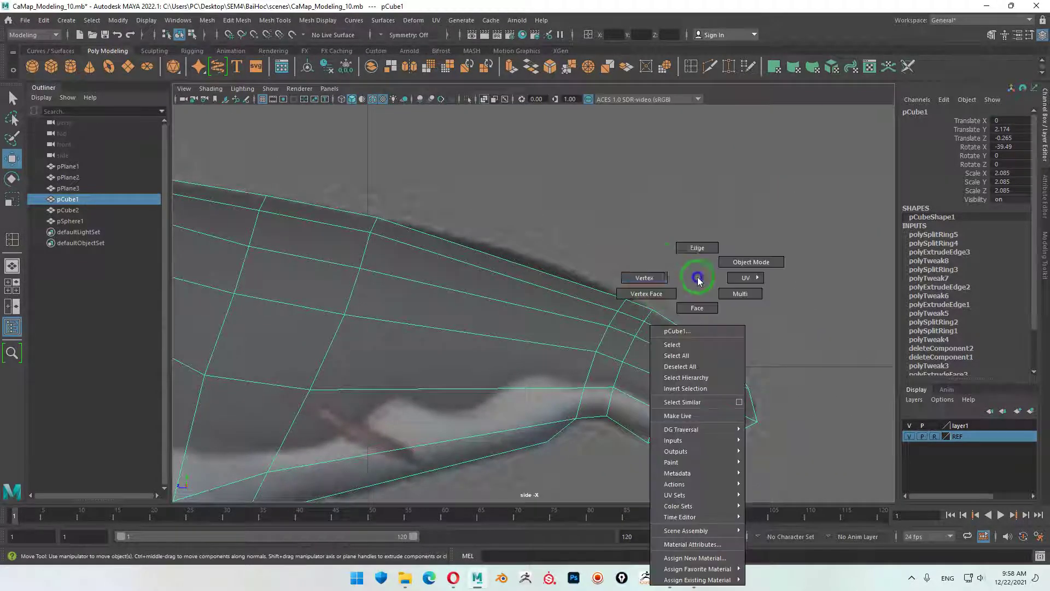
pyautogui.click(626, 300)
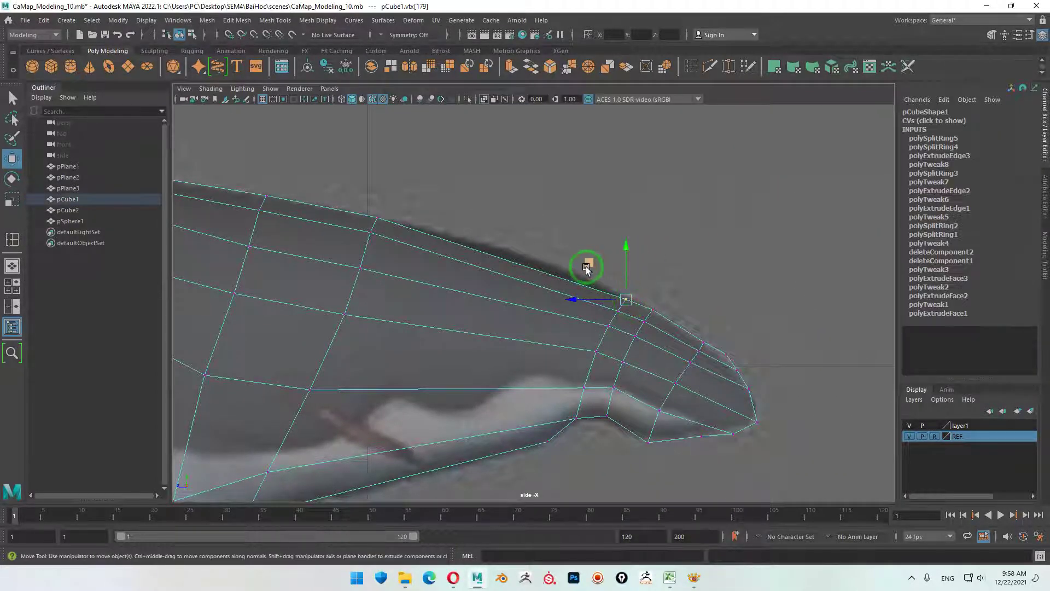
pyautogui.moveTo(586, 268); pyautogui.dragTo(598, 284, button='middle')
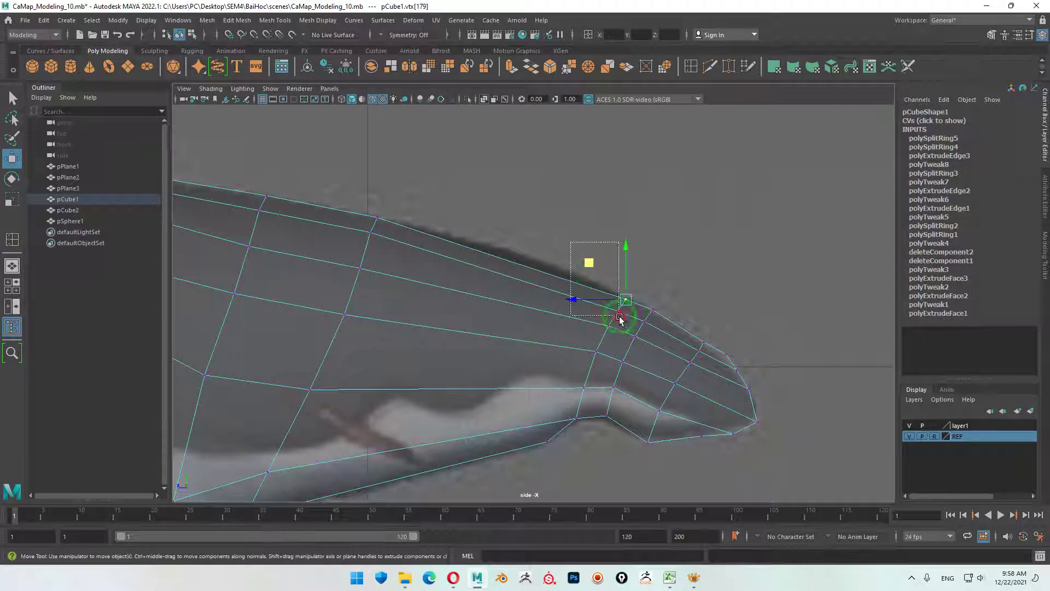
pyautogui.moveTo(621, 309); pyautogui.dragTo(553, 273, button='middle')
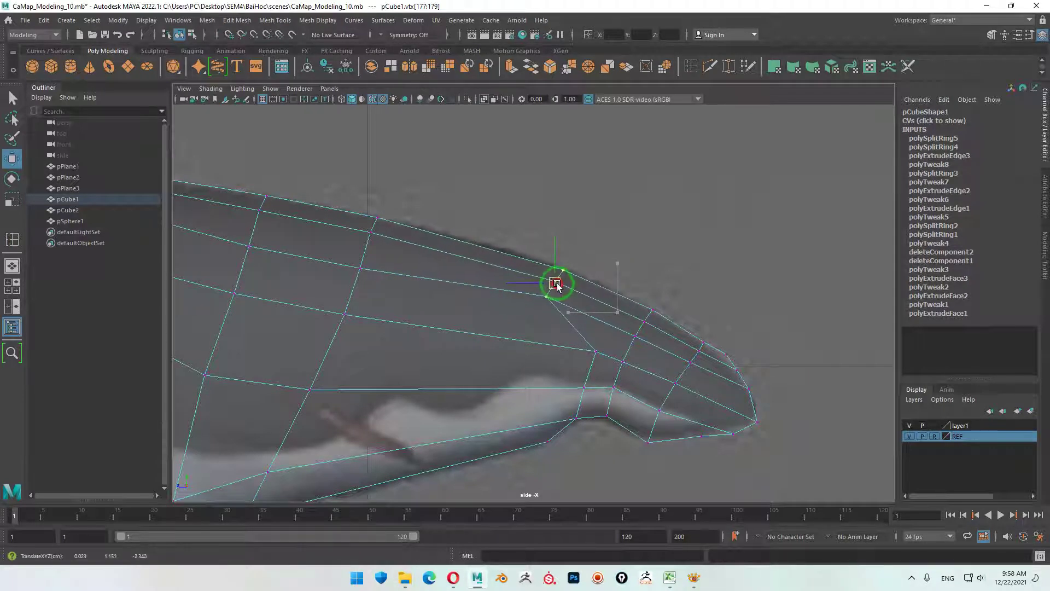
pyautogui.click(596, 352)
pyautogui.moveTo(596, 355); pyautogui.dragTo(552, 338, button='middle')
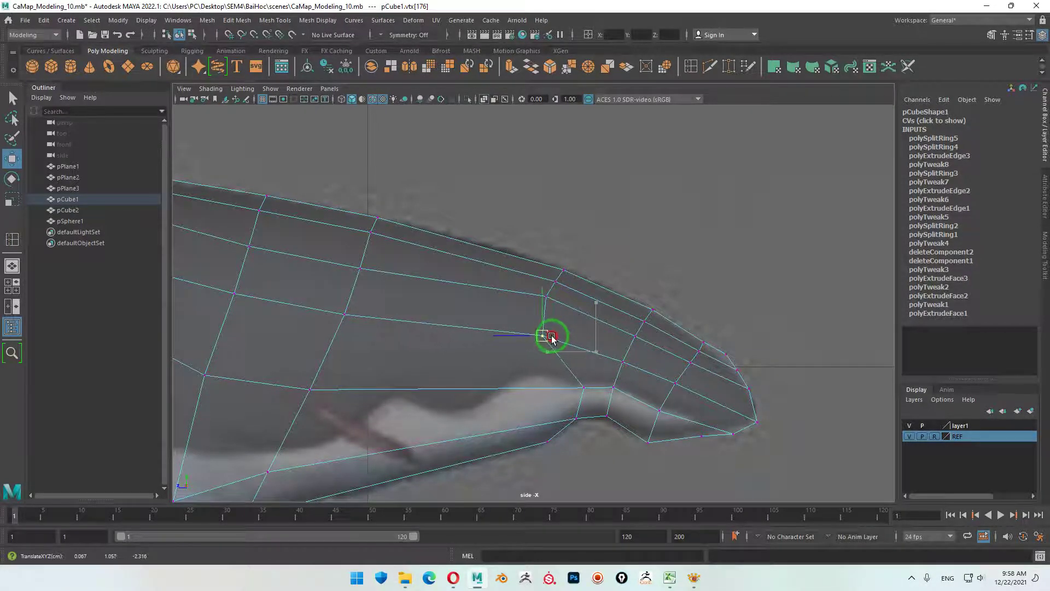
pyautogui.click(584, 386)
pyautogui.moveTo(584, 388); pyautogui.dragTo(560, 381, button='middle')
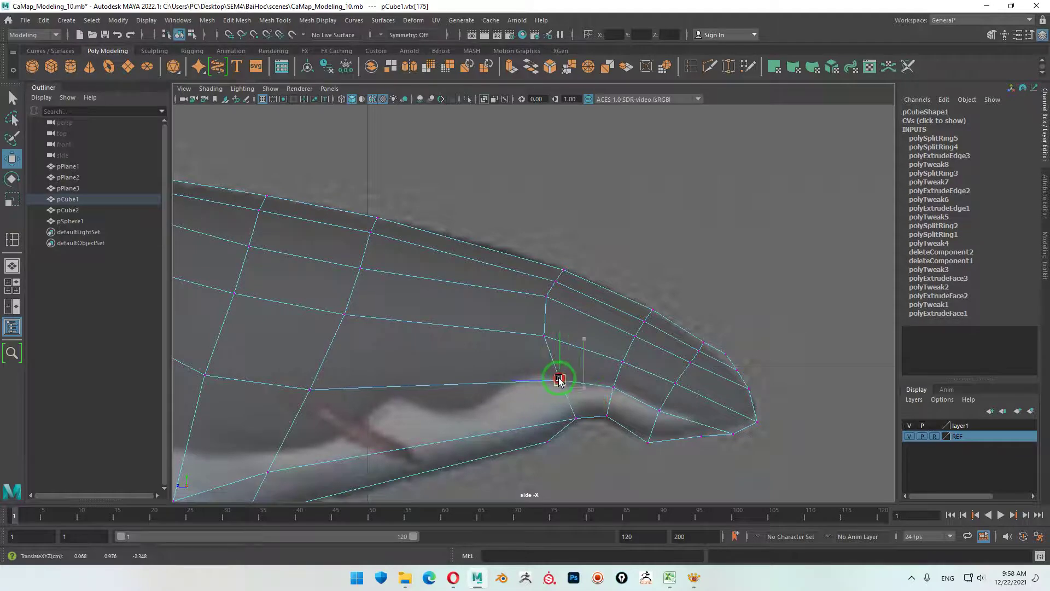
# - Realign more top-edge vertices toward the tip with the reference edge
pyautogui.click(564, 270)
pyautogui.moveTo(564, 271); pyautogui.dragTo(549, 264, button='middle')
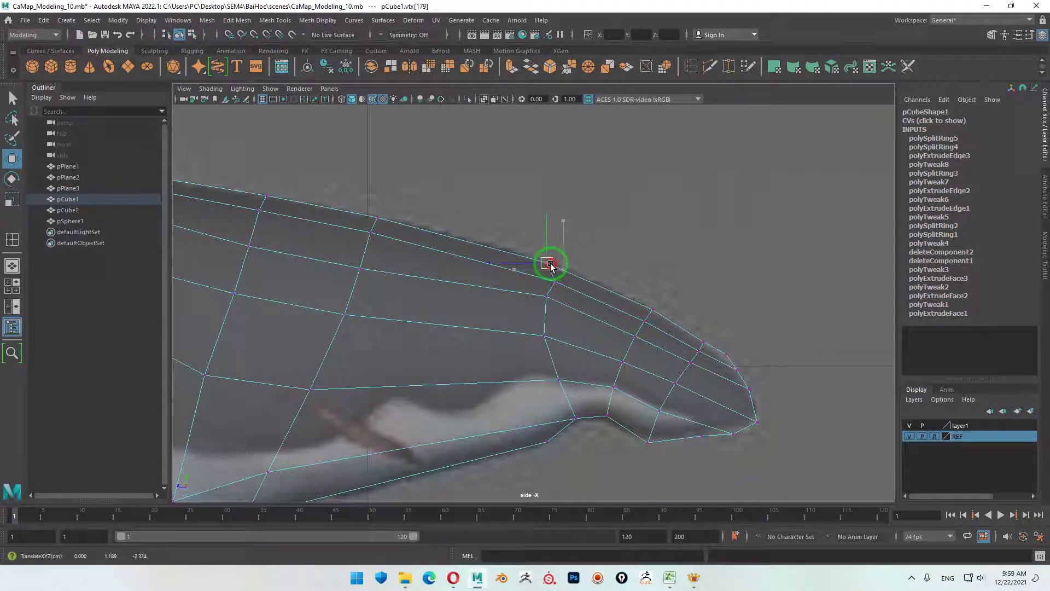
pyautogui.click(543, 336)
pyautogui.moveTo(542, 336); pyautogui.dragTo(547, 338, button='middle')
pyautogui.click(545, 298)
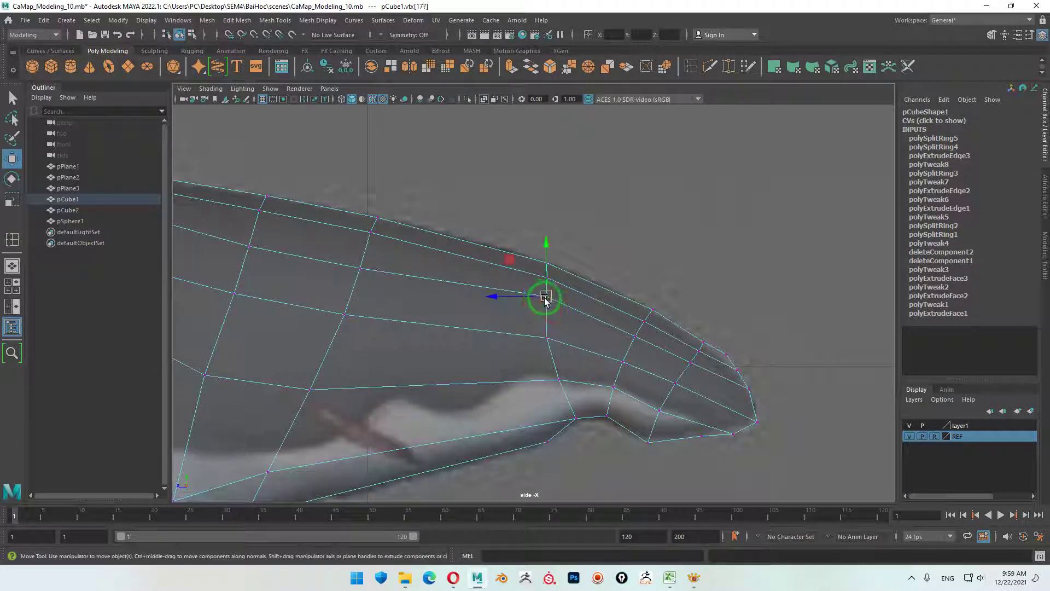
pyautogui.moveTo(544, 298); pyautogui.dragTo(546, 306, button='middle')
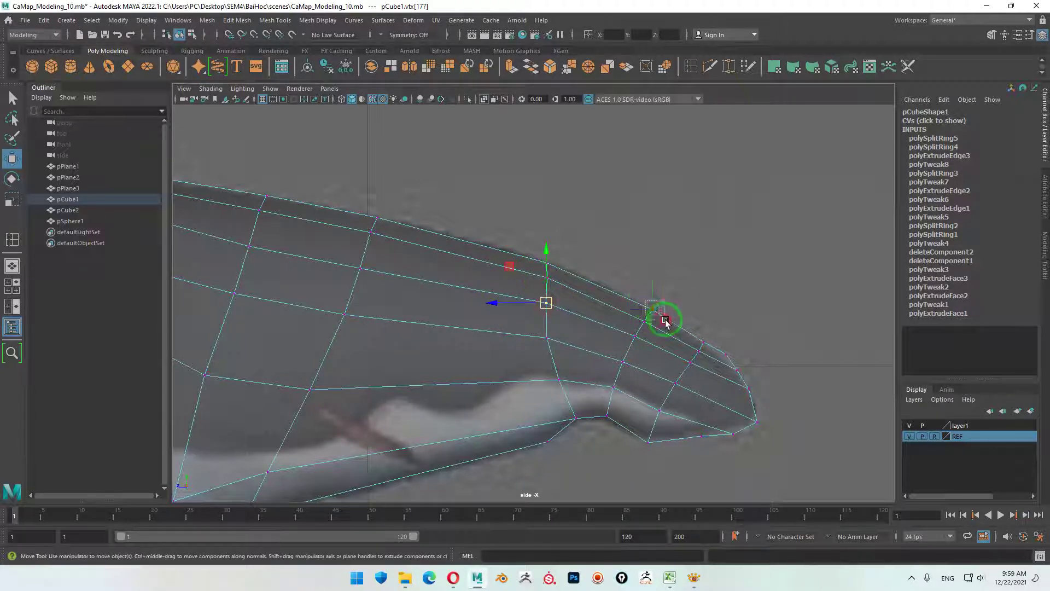
pyautogui.click(650, 307)
pyautogui.moveTo(649, 307); pyautogui.dragTo(636, 340, button='middle')
pyautogui.click(638, 319)
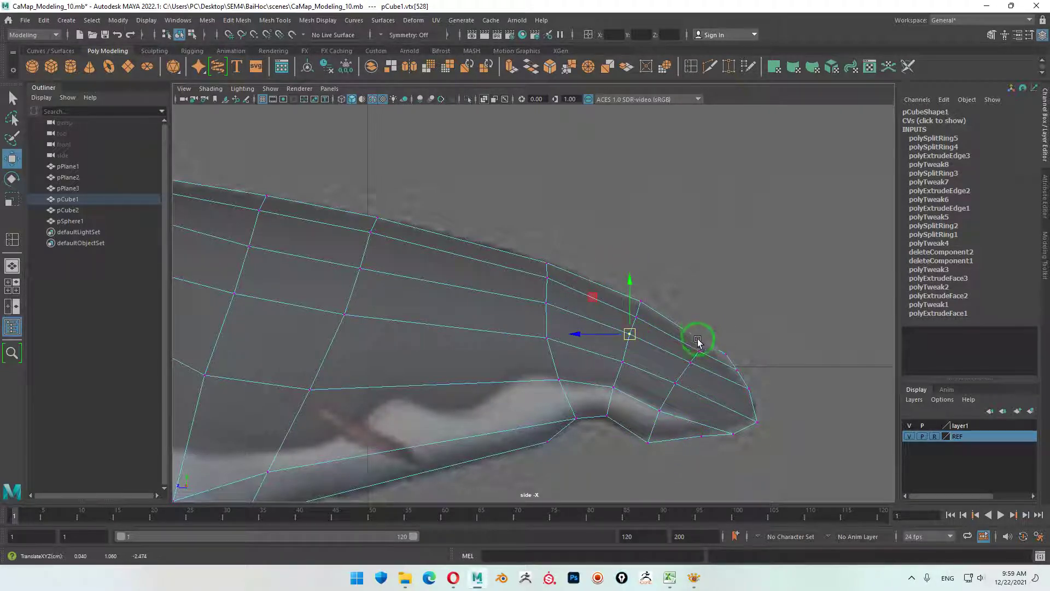
# - Shift the vertices near the fin tip to match the reference shape
pyautogui.moveTo(706, 356); pyautogui.dragTo(690, 333)
pyautogui.moveTo(699, 345); pyautogui.dragTo(685, 369, button='middle')
pyautogui.click(677, 384)
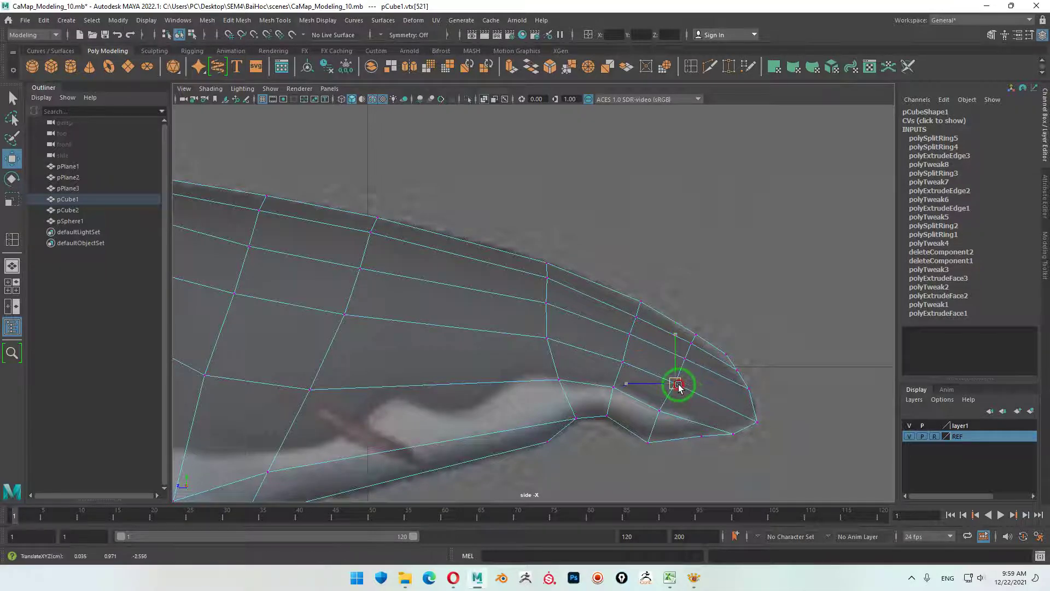
pyautogui.scroll(-5, 705, 407)
pyautogui.scroll(3, 539, 331)
pyautogui.scroll(2, 764, 381)
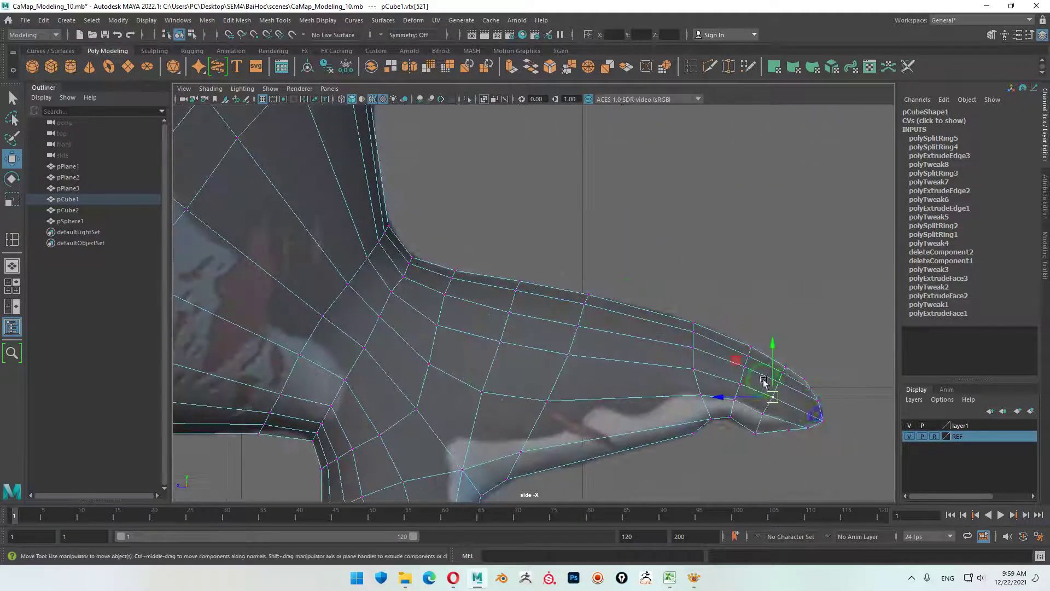
pyautogui.moveTo(579, 286); pyautogui.dragTo(591, 306)
pyautogui.moveTo(591, 300)
pyautogui.mouseDown(button='middle')
pyautogui.moveTo(613, 305)
pyautogui.moveTo(606, 327)
pyautogui.mouseUp(button='middle')
pyautogui.click(579, 325)
# - Slide the fin's middle-edge and lower vertices right to even out the edge loops
pyautogui.click(568, 354)
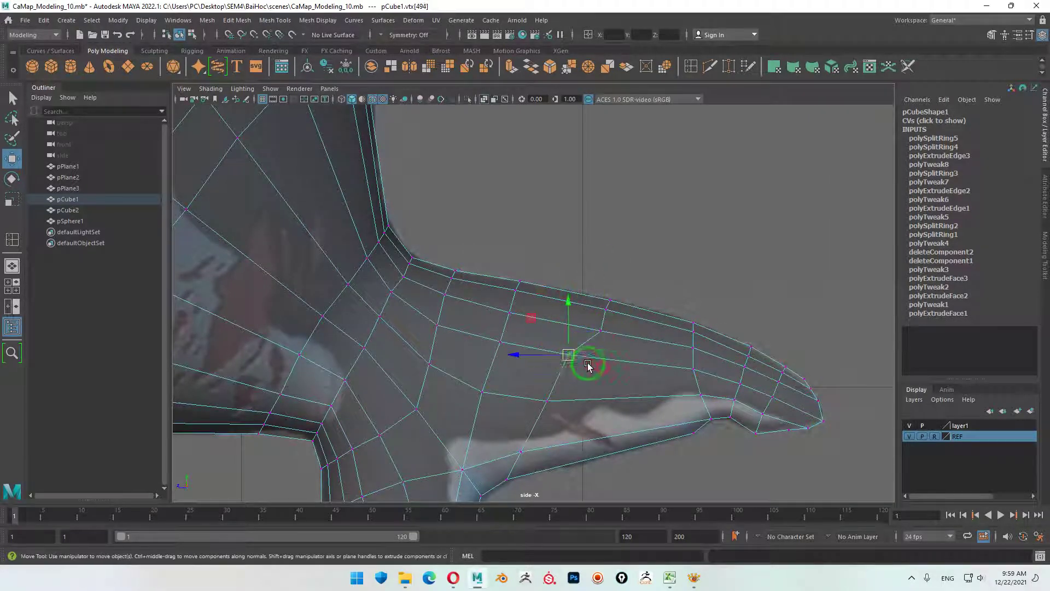
pyautogui.moveTo(588, 365); pyautogui.dragTo(613, 364, button='middle')
pyautogui.click(547, 401)
pyautogui.moveTo(550, 402); pyautogui.dragTo(579, 402, button='middle')
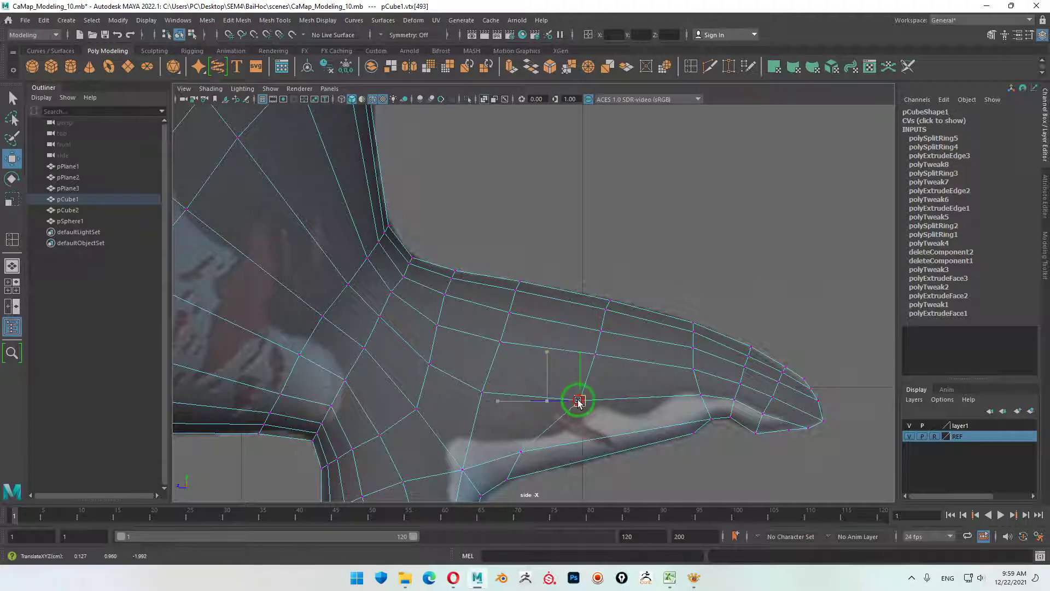
pyautogui.click(521, 451)
pyautogui.moveTo(522, 451); pyautogui.dragTo(557, 444, button='middle')
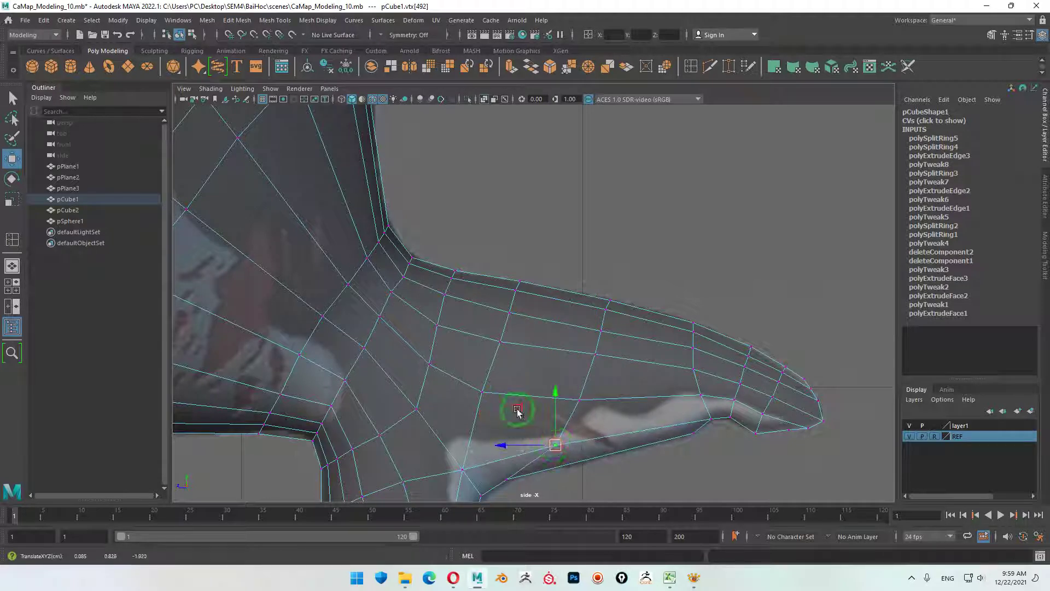
pyautogui.click(483, 392)
pyautogui.moveTo(490, 392); pyautogui.dragTo(501, 393, button='middle')
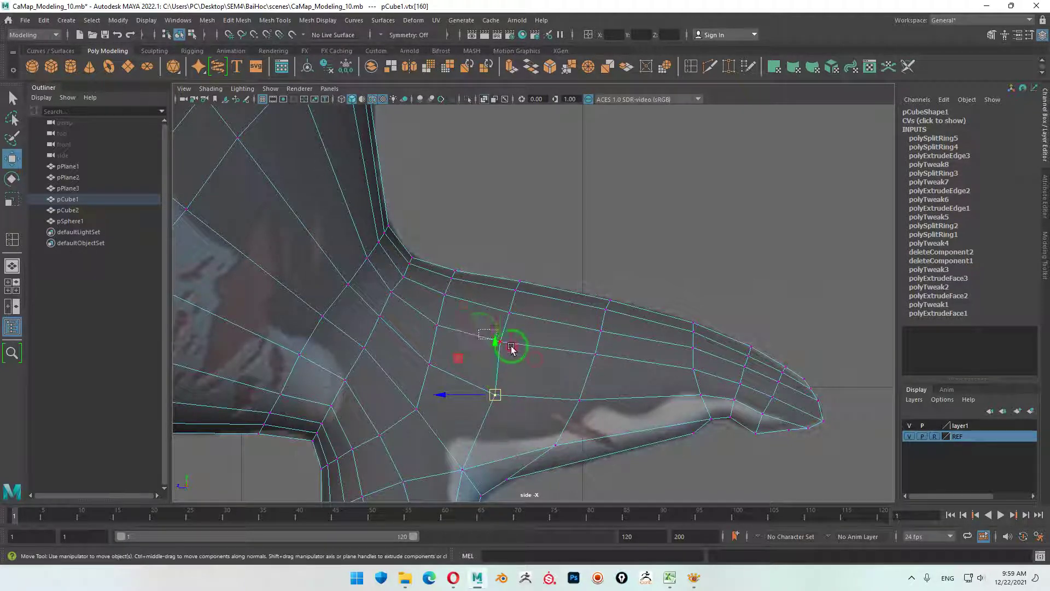
pyautogui.click(500, 342)
pyautogui.moveTo(501, 343); pyautogui.dragTo(510, 353, button='middle')
# - Move the upper-edge vertices right and adjust the corner at the fin's base
pyautogui.click(508, 312)
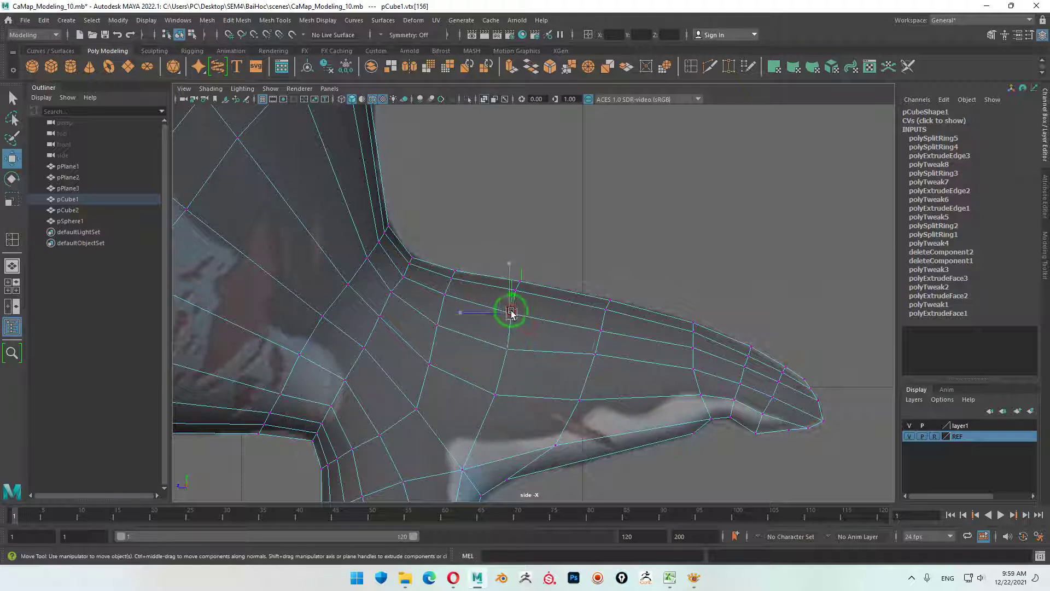
pyautogui.moveTo(497, 281); pyautogui.dragTo(530, 289, button='middle')
pyautogui.click(519, 285)
pyautogui.scroll(1, 403, 297)
pyautogui.keyDown('alt'); pyautogui.moveTo(403, 297); pyautogui.dragTo(573, 299, button='middle'); pyautogui.keyUp('alt')
pyautogui.click(554, 309)
pyautogui.click(566, 293)
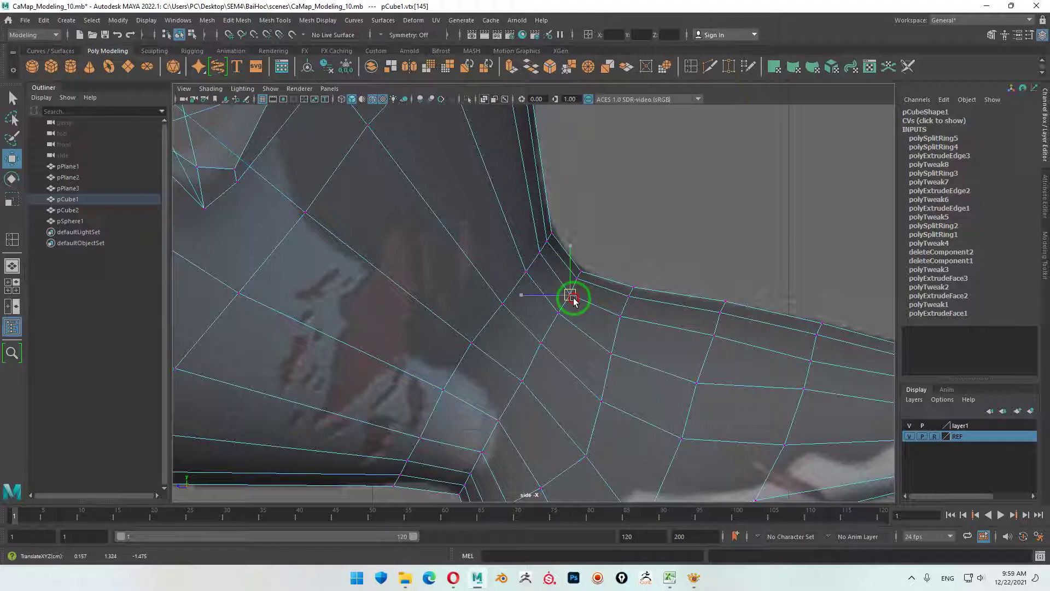
pyautogui.scroll(-5, 733, 382)
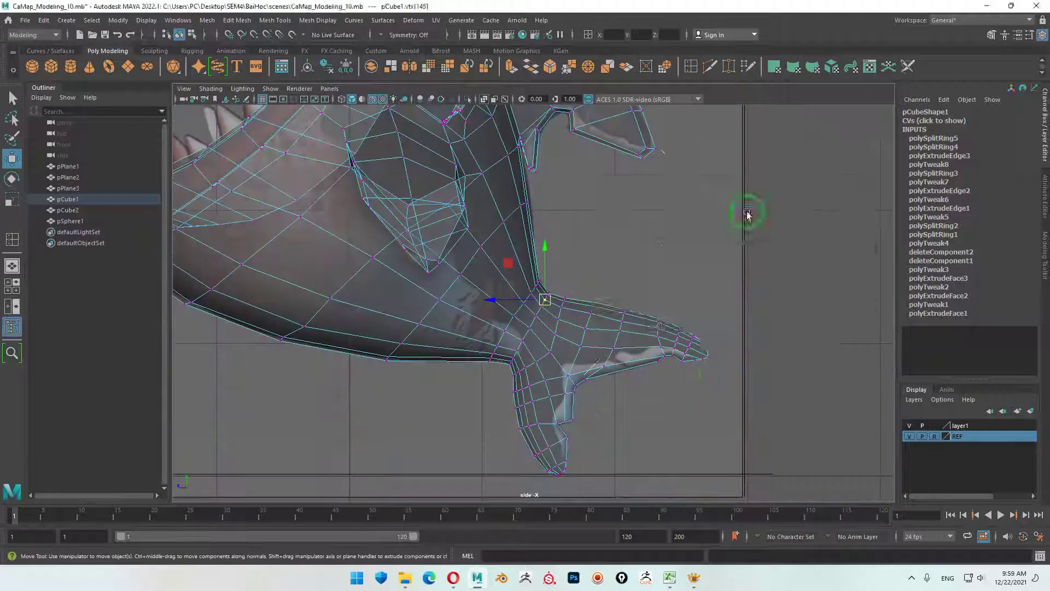
# - In top view, shift the upper and lower fin-tip vertices sideways along X toward the reference
pyautogui.moveTo(745, 211)
pyautogui.keyDown('alt'); pyautogui.mouseDown()
pyautogui.moveTo(605, 284)
pyautogui.moveTo(399, 343)
pyautogui.mouseUp(); pyautogui.keyUp('alt')
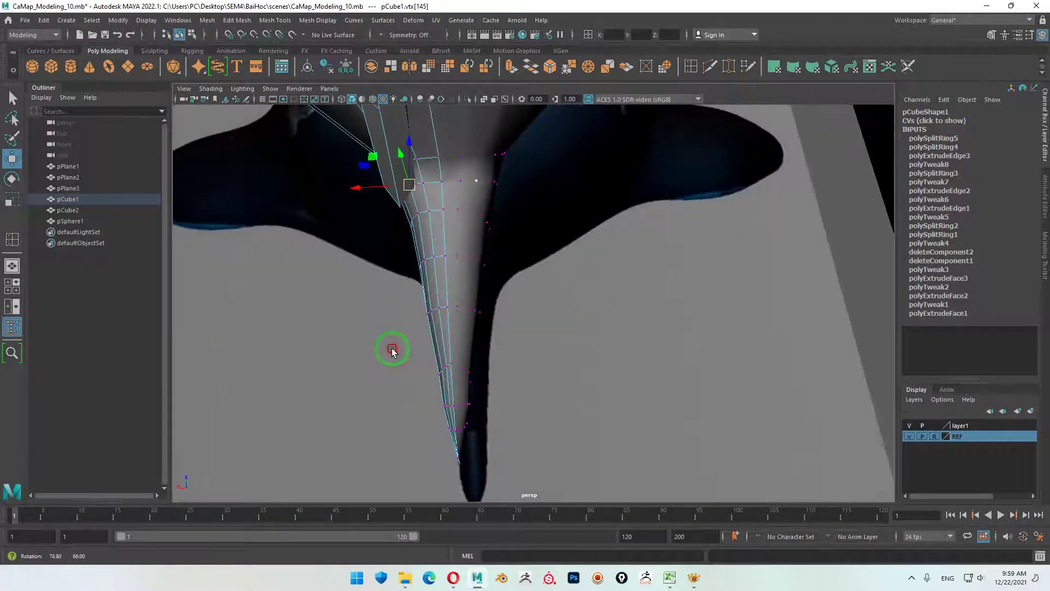
pyautogui.moveTo(392, 351)
pyautogui.keyDown('alt'); pyautogui.mouseDown(button='right')
pyautogui.moveTo(602, 291)
pyautogui.moveTo(668, 384)
pyautogui.mouseUp(button='right'); pyautogui.keyUp('alt')
pyautogui.keyDown('alt'); pyautogui.moveTo(668, 384); pyautogui.dragTo(575, 284); pyautogui.keyUp('alt')
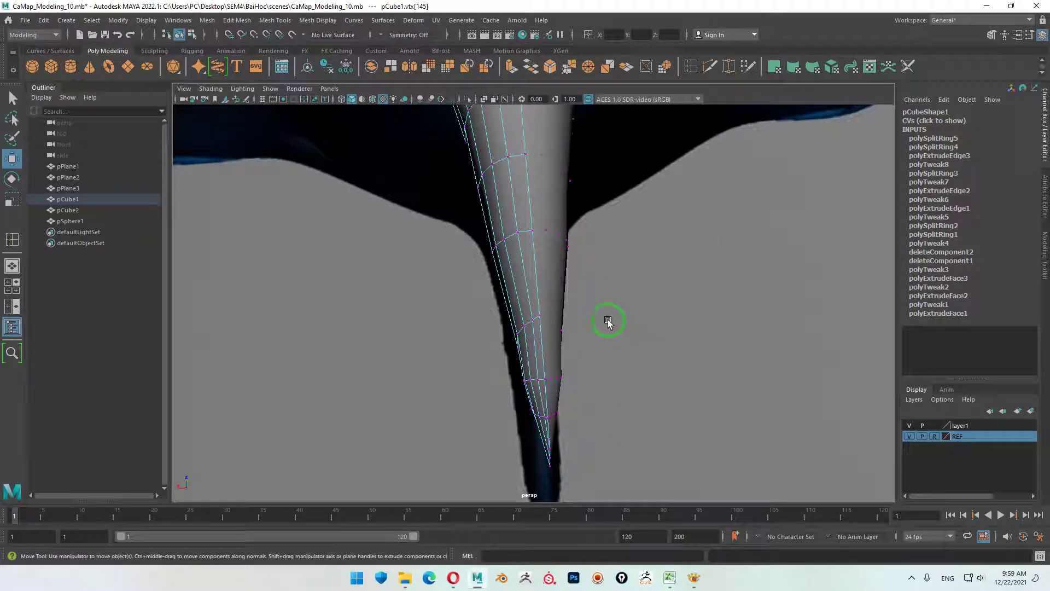
pyautogui.moveTo(368, 175); pyautogui.dragTo(366, 152)
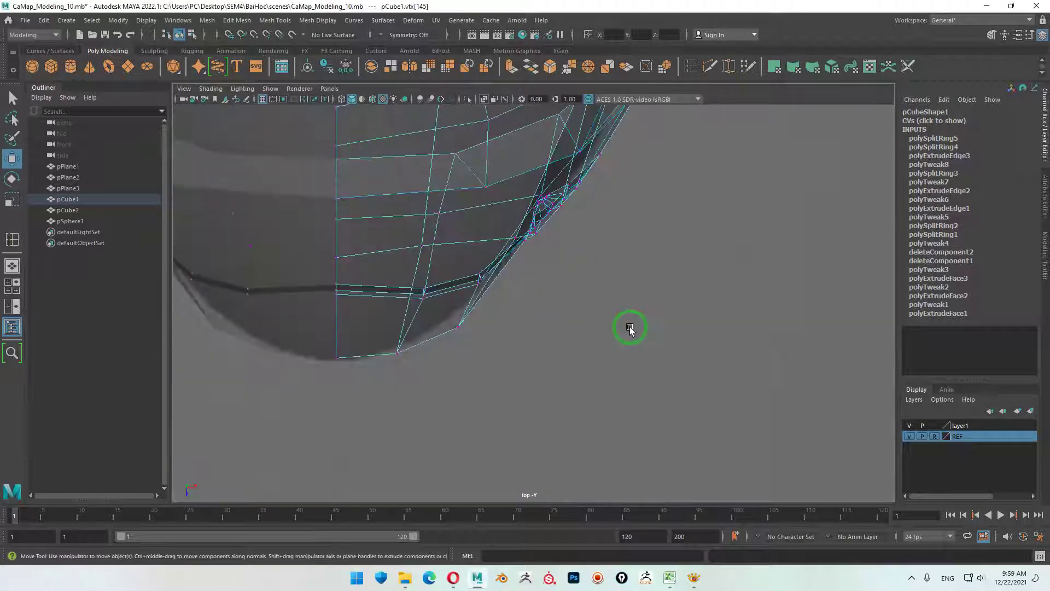
pyautogui.scroll(-5, 437, 266)
pyautogui.scroll(5, 535, 205)
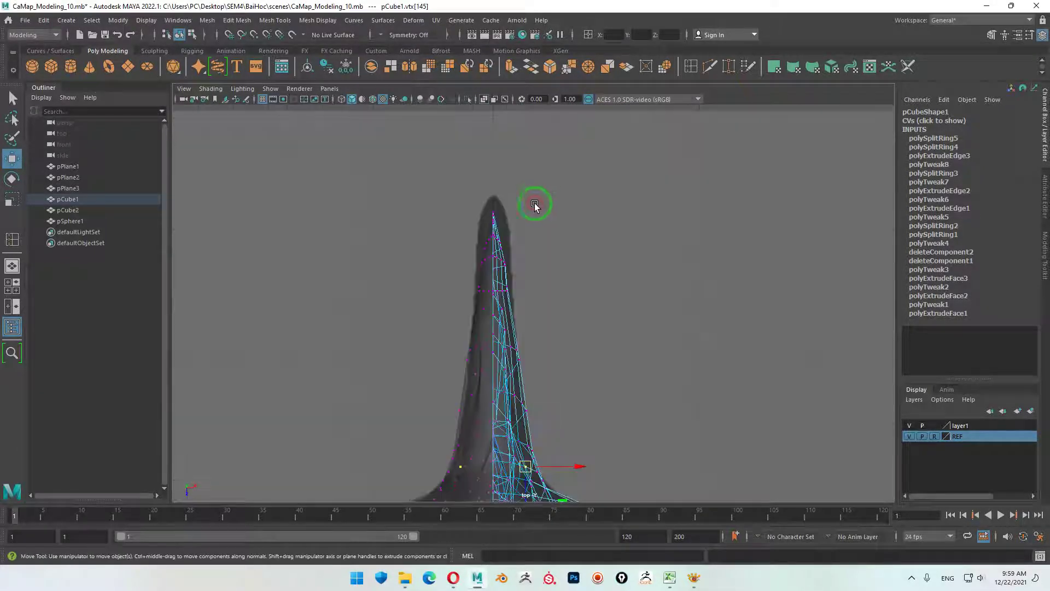
pyautogui.scroll(3, 601, 306)
pyautogui.scroll(2, 618, 339)
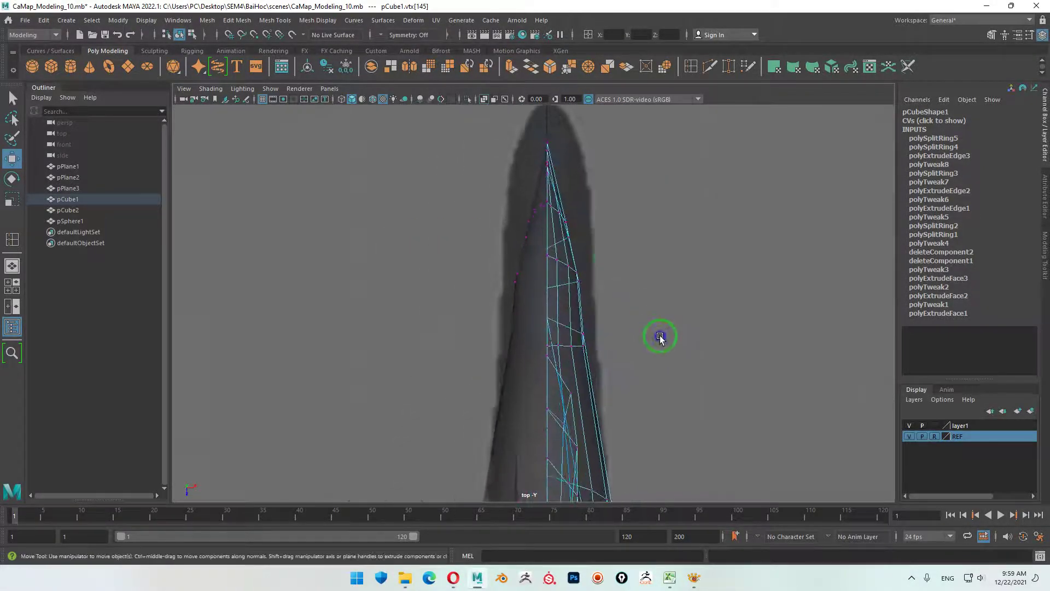
pyautogui.scroll(2, 660, 337)
pyautogui.scroll(2, 487, 290)
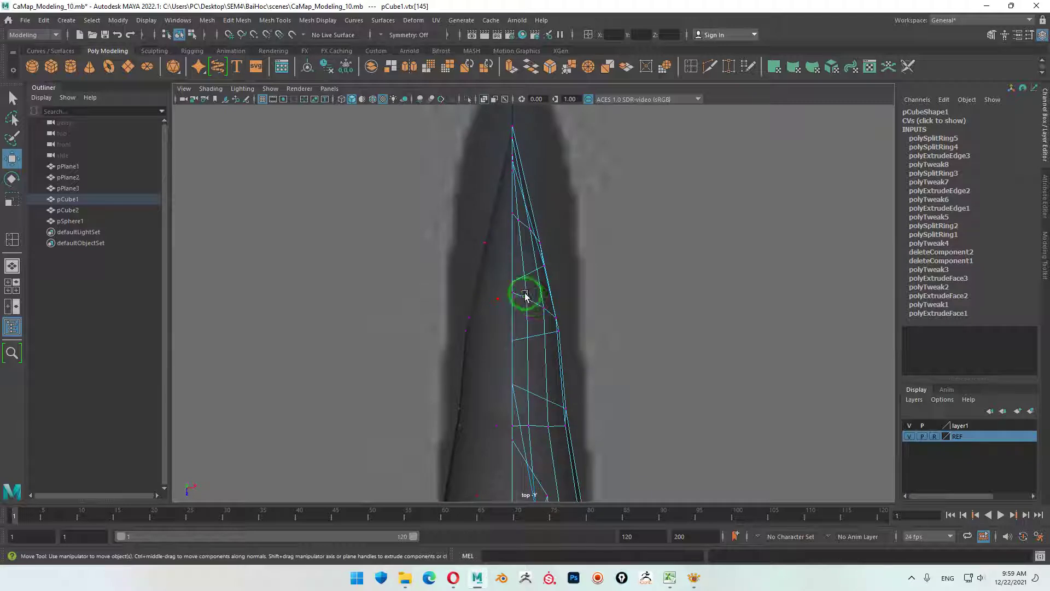
pyautogui.moveTo(525, 295)
pyautogui.mouseDown()
pyautogui.moveTo(575, 337)
pyautogui.moveTo(588, 316)
pyautogui.mouseUp()
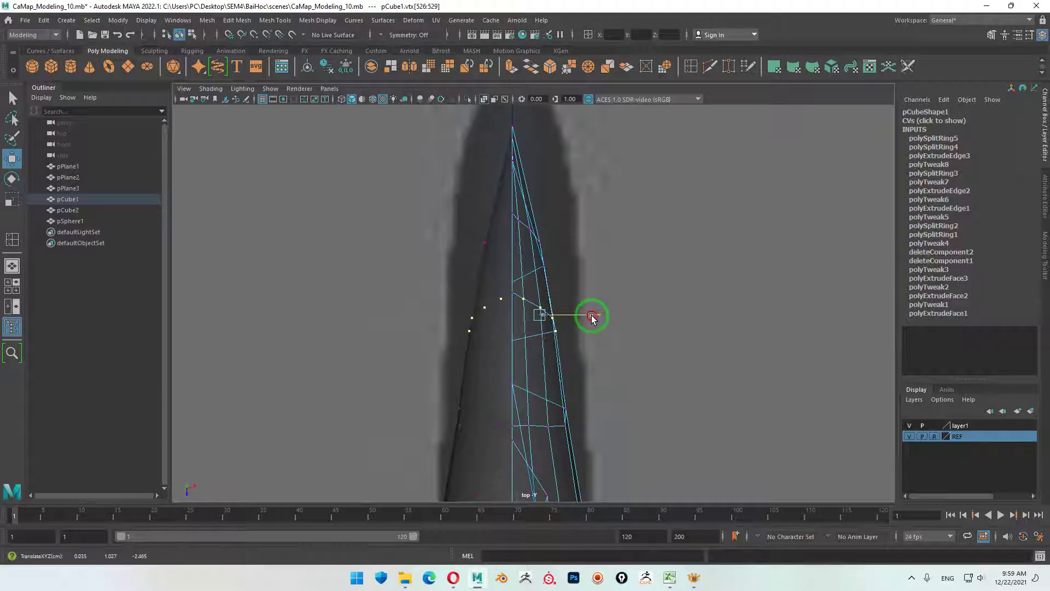
pyautogui.moveTo(551, 251); pyautogui.dragTo(527, 206)
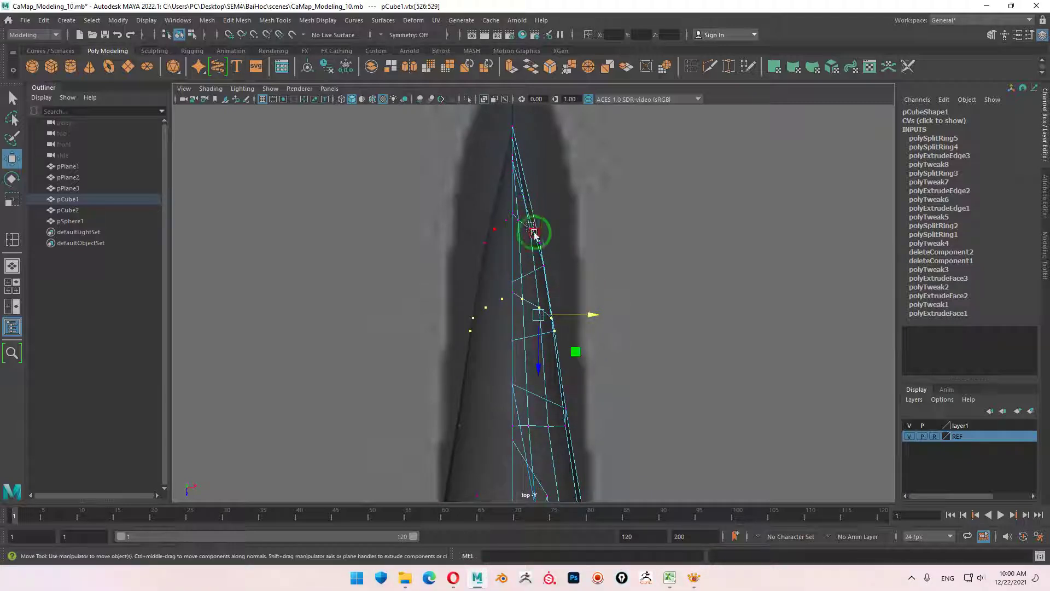
pyautogui.moveTo(588, 249); pyautogui.dragTo(586, 248)
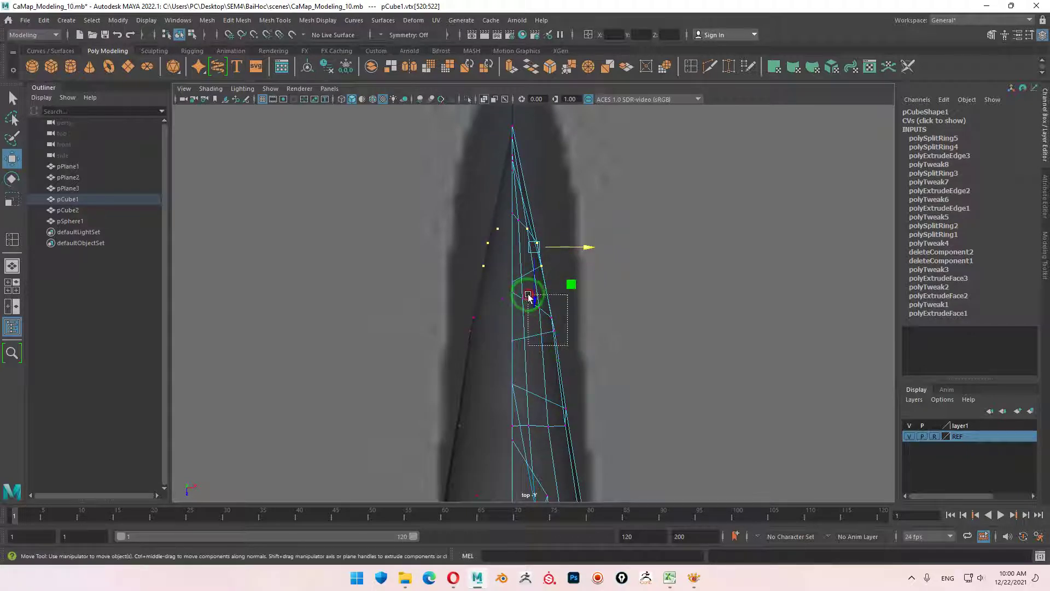
pyautogui.moveTo(530, 298); pyautogui.dragTo(558, 336)
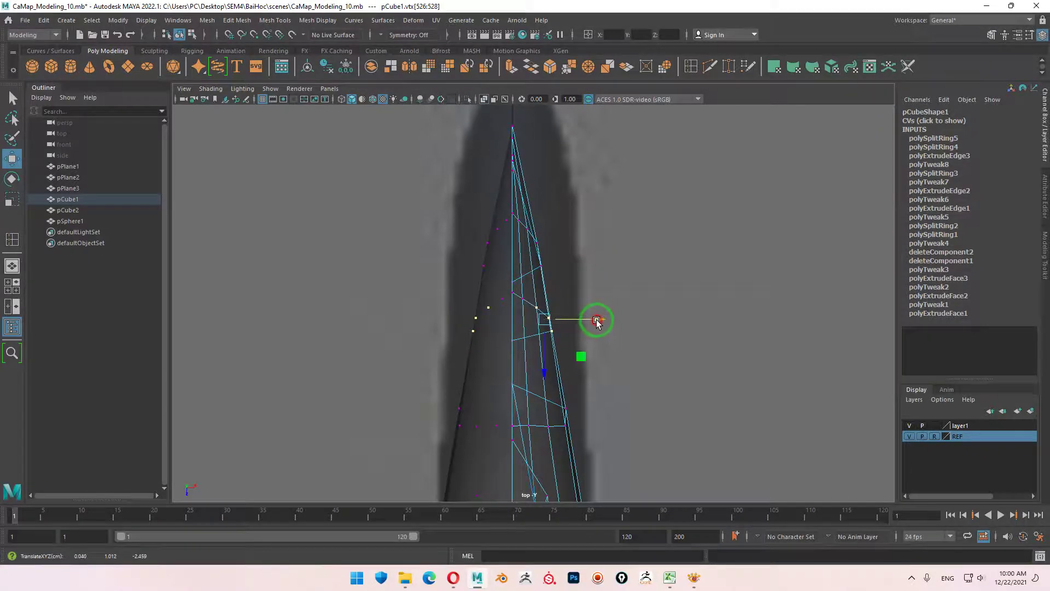
# - Pull another fin vertex pair and a lower vertex onto the reference edge, then return to object mode
pyautogui.moveTo(596, 320)
pyautogui.keyDown('alt'); pyautogui.mouseDown(button='middle')
pyautogui.moveTo(615, 288)
pyautogui.moveTo(603, 177)
pyautogui.mouseUp(button='middle'); pyautogui.keyUp('alt')
pyautogui.keyDown('alt'); pyautogui.moveTo(649, 389); pyautogui.dragTo(610, 295, button='middle'); pyautogui.keyUp('alt')
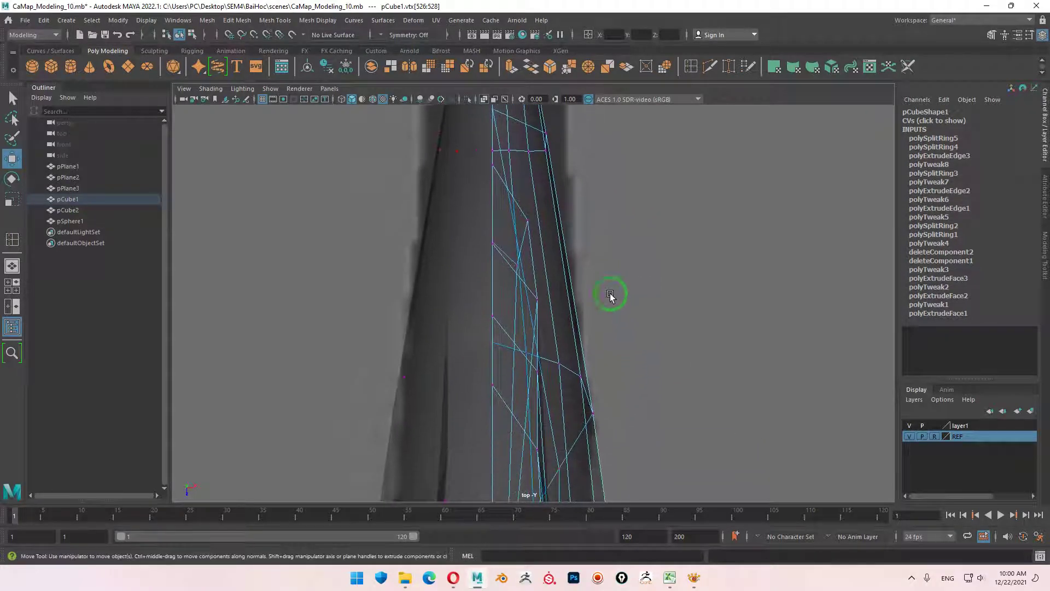
pyautogui.moveTo(553, 312); pyautogui.dragTo(588, 282)
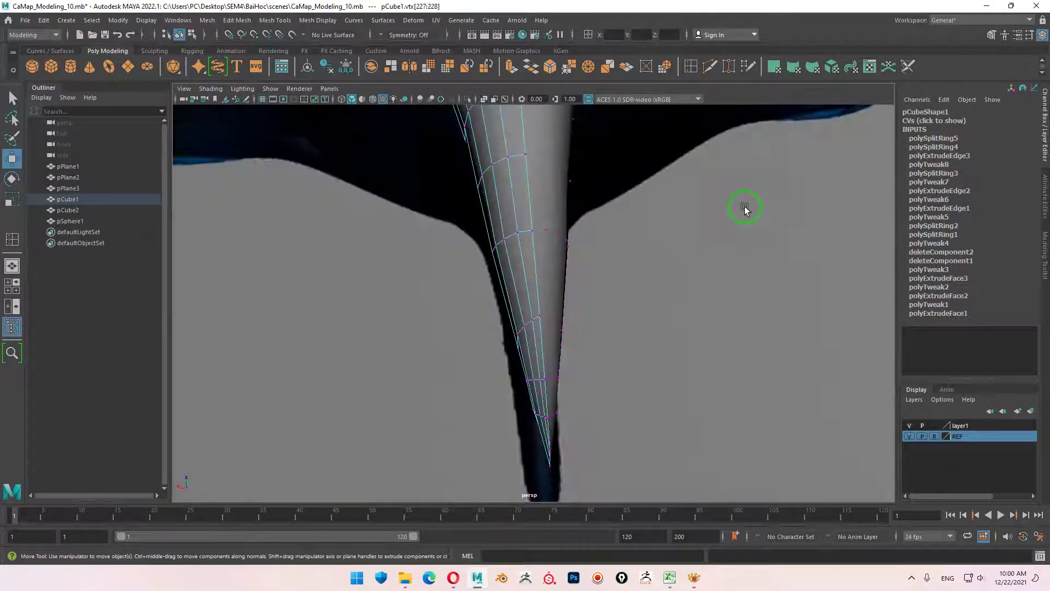
pyautogui.moveTo(747, 213)
pyautogui.keyDown('alt'); pyautogui.mouseDown()
pyautogui.moveTo(328, 246)
pyautogui.moveTo(638, 293)
pyautogui.moveTo(720, 284)
pyautogui.moveTo(615, 286)
pyautogui.moveTo(728, 286)
pyautogui.moveTo(675, 440)
pyautogui.moveTo(598, 422)
pyautogui.moveTo(598, 386)
pyautogui.mouseUp(); pyautogui.keyUp('alt')
pyautogui.press('space')
pyautogui.press('space')
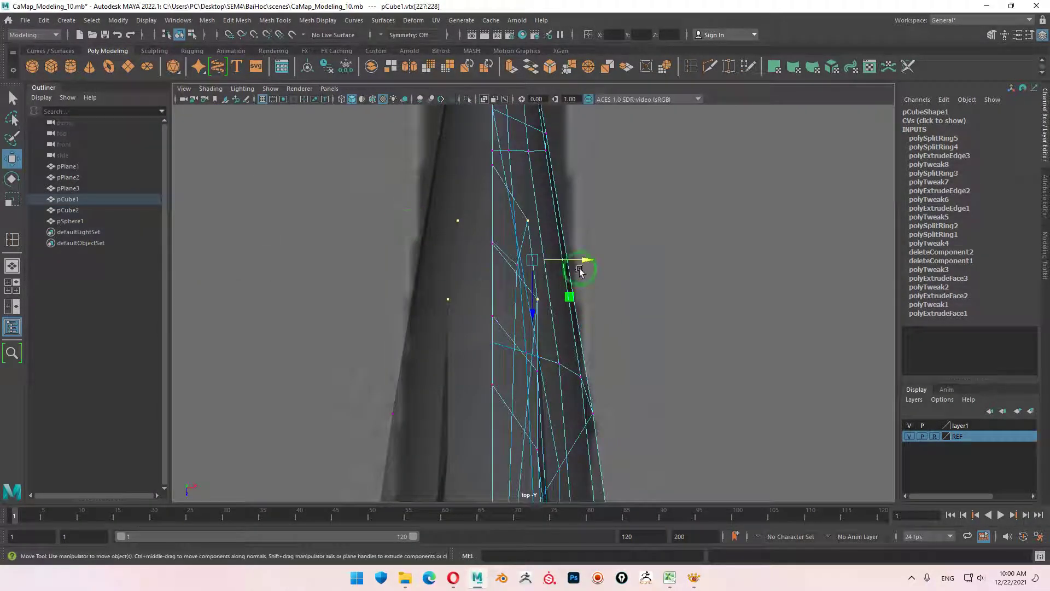
pyautogui.moveTo(579, 272)
pyautogui.mouseDown()
pyautogui.moveTo(586, 258)
pyautogui.moveTo(566, 259)
pyautogui.mouseUp()
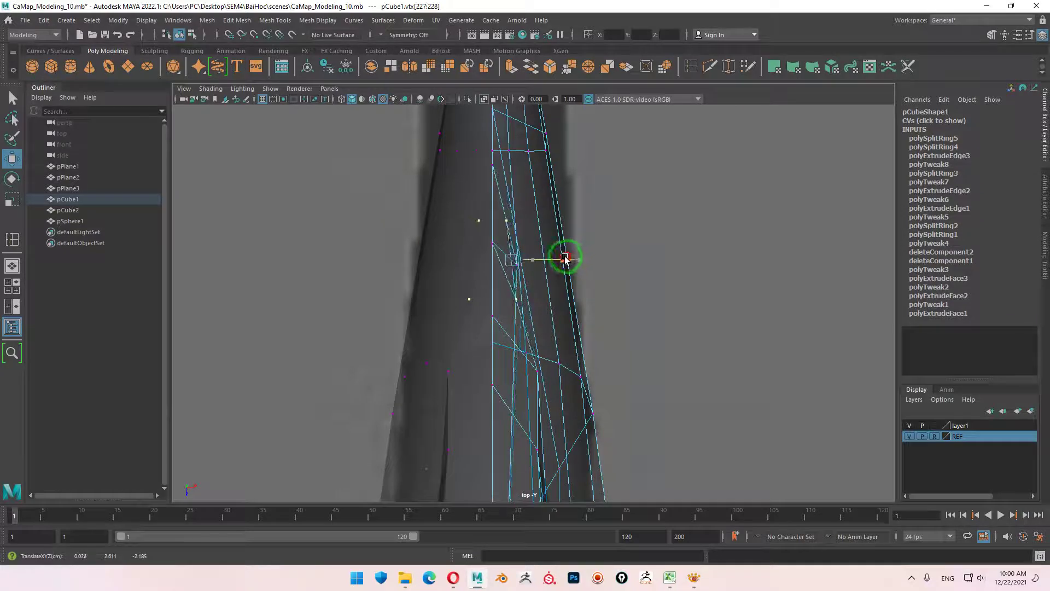
pyautogui.click(531, 361)
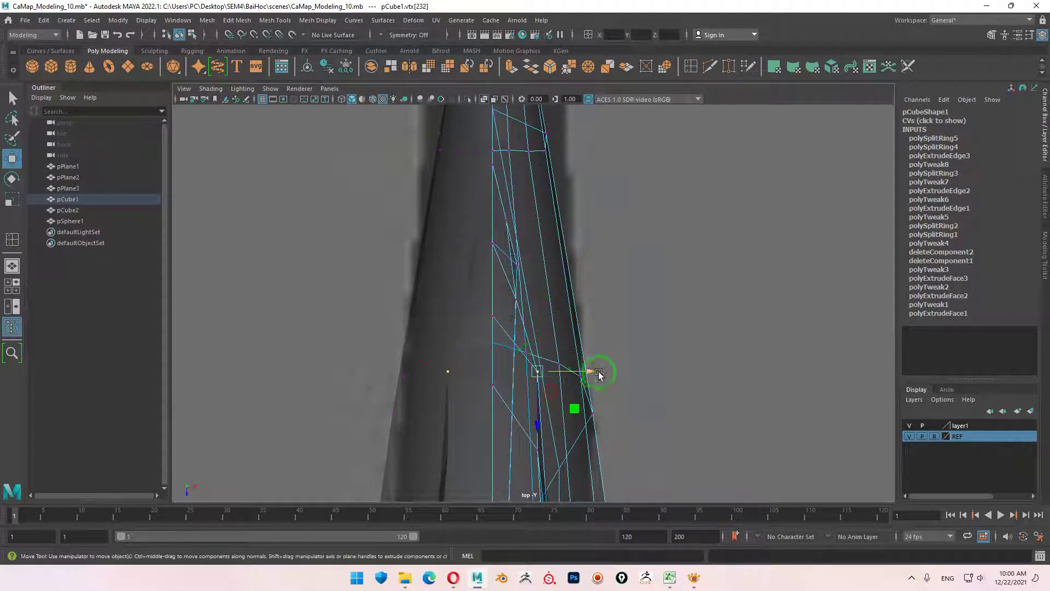
pyautogui.moveTo(599, 368); pyautogui.dragTo(580, 371)
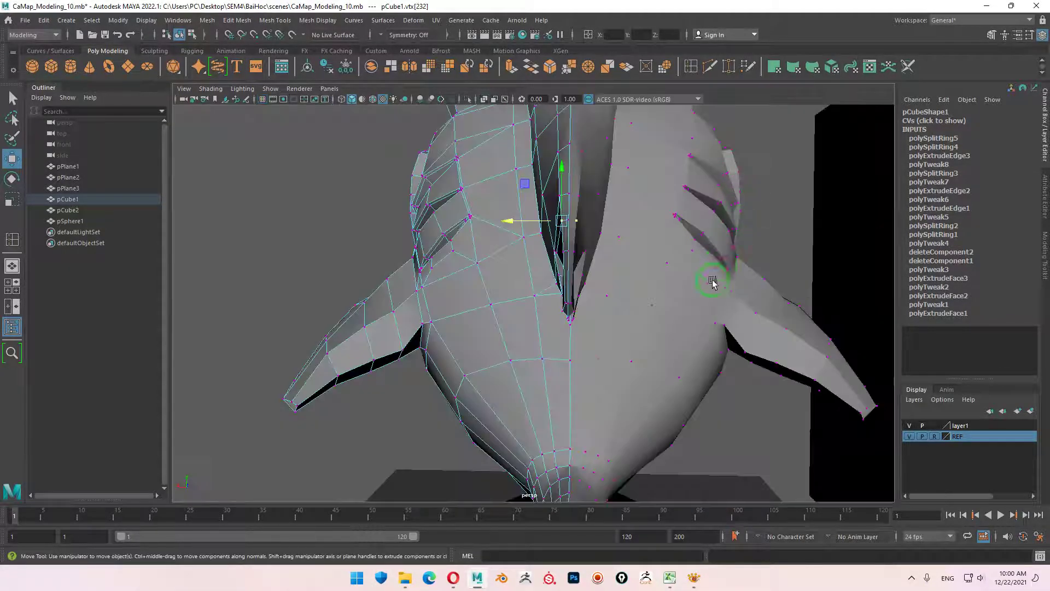
pyautogui.moveTo(632, 286)
pyautogui.keyDown('alt'); pyautogui.mouseDown()
pyautogui.moveTo(614, 281)
pyautogui.moveTo(633, 238)
pyautogui.moveTo(637, 262)
pyautogui.mouseUp(); pyautogui.keyUp('alt')
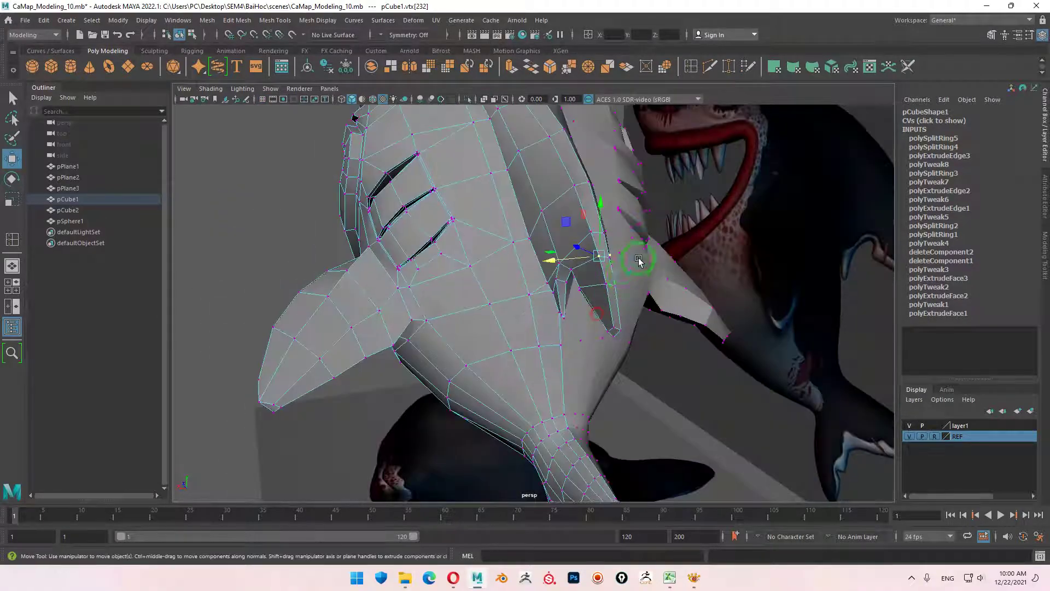
pyautogui.moveTo(600, 277); pyautogui.dragTo(628, 273, button='right')
pyautogui.moveTo(629, 273)
pyautogui.keyDown('alt'); pyautogui.mouseDown()
pyautogui.moveTo(598, 335)
pyautogui.moveTo(656, 365)
pyautogui.mouseUp(); pyautogui.keyUp('alt')
# - Hide the REF reference layer and select the existing eye sphere pSphere1
pyautogui.moveTo(663, 278); pyautogui.dragTo(662, 353, button='right')
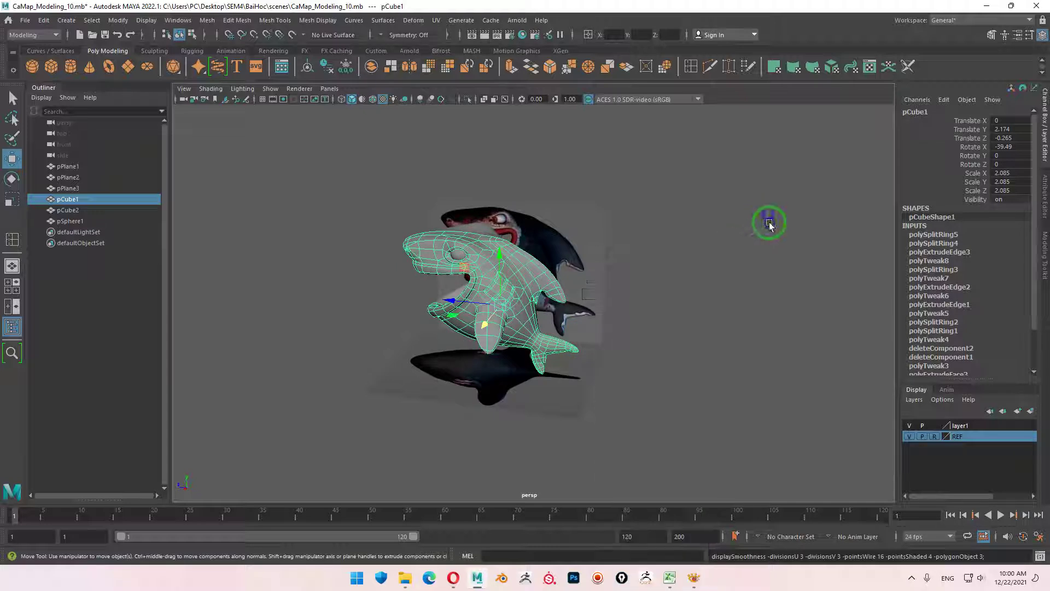
pyautogui.click(684, 363)
pyautogui.moveTo(684, 363)
pyautogui.keyDown('alt'); pyautogui.mouseDown()
pyautogui.moveTo(609, 375)
pyautogui.moveTo(695, 372)
pyautogui.moveTo(707, 382)
pyautogui.moveTo(616, 384)
pyautogui.mouseUp(); pyautogui.keyUp('alt')
pyautogui.click(909, 436)
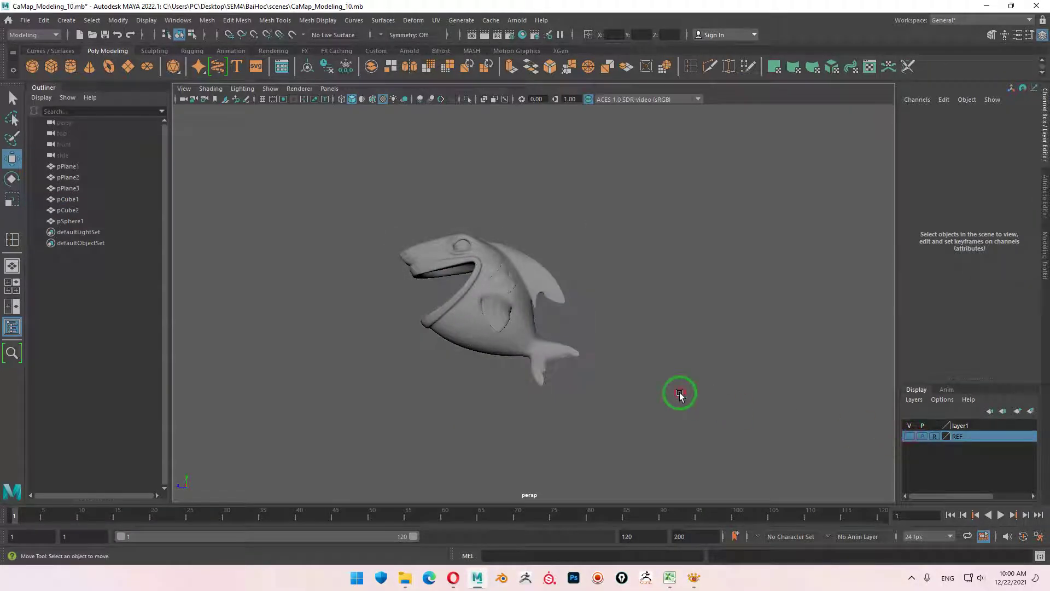
pyautogui.moveTo(679, 392)
pyautogui.keyDown('alt'); pyautogui.mouseDown()
pyautogui.moveTo(562, 370)
pyautogui.moveTo(696, 370)
pyautogui.moveTo(539, 375)
pyautogui.moveTo(516, 340)
pyautogui.moveTo(537, 368)
pyautogui.moveTo(584, 368)
pyautogui.mouseUp(); pyautogui.keyUp('alt')
pyautogui.click(535, 197)
pyautogui.moveTo(536, 197)
pyautogui.keyDown('alt'); pyautogui.mouseDown()
pyautogui.moveTo(539, 241)
pyautogui.moveTo(506, 182)
pyautogui.mouseUp(); pyautogui.keyUp('alt')
pyautogui.moveTo(395, 222)
pyautogui.keyDown('alt'); pyautogui.mouseDown()
pyautogui.moveTo(520, 237)
pyautogui.moveTo(569, 281)
pyautogui.moveTo(708, 232)
pyautogui.mouseUp(); pyautogui.keyUp('alt')
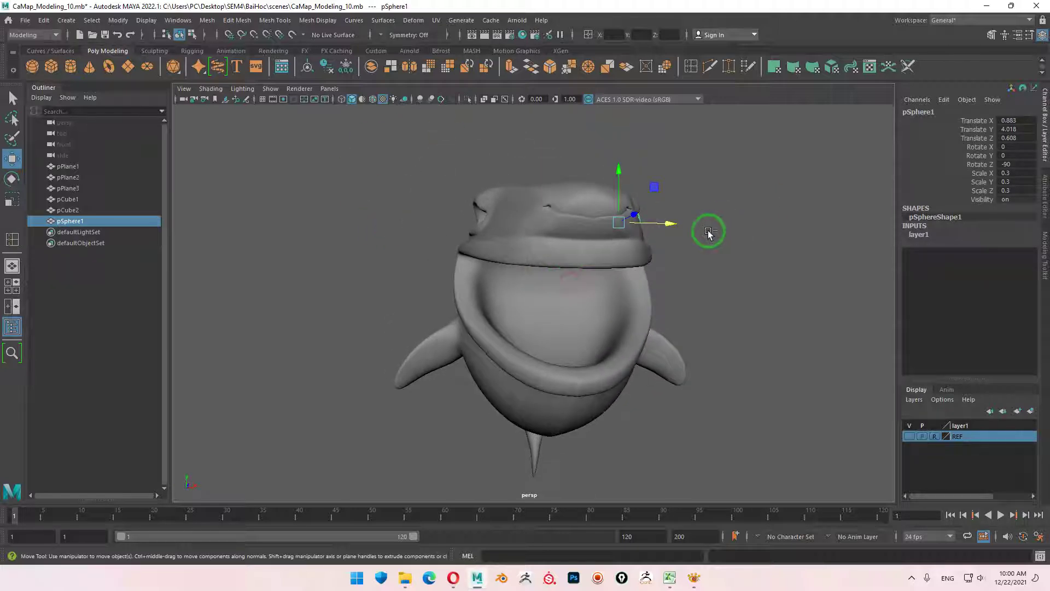
# - Duplicate the eye and set the copy's Translate X to -0.883
pyautogui.hotkey('ctrl', 'd')
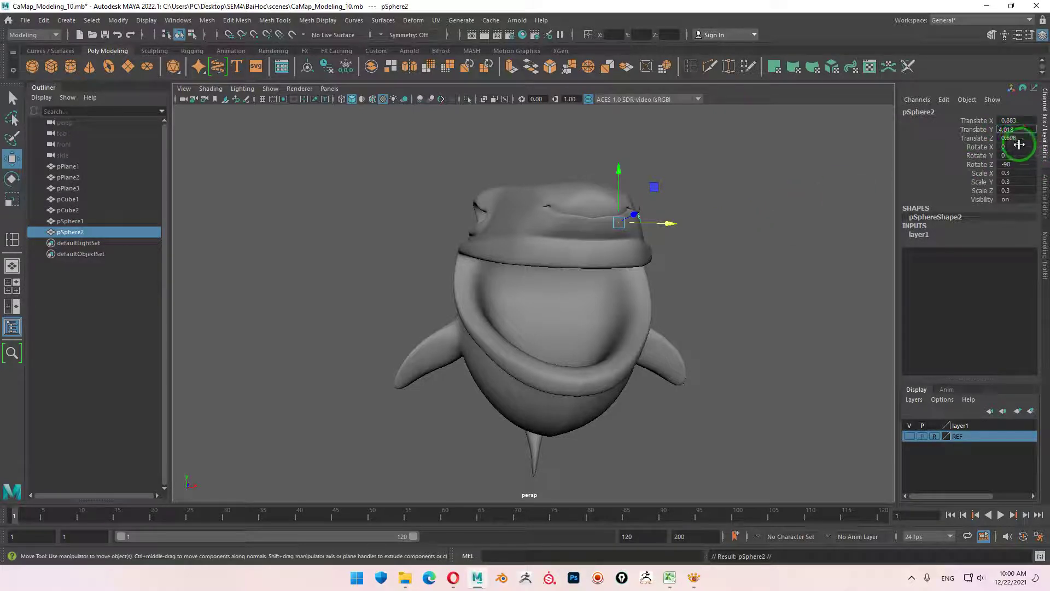
pyautogui.moveTo(478, 244)
pyautogui.keyDown('alt'); pyautogui.mouseDown()
pyautogui.moveTo(633, 281)
pyautogui.moveTo(633, 291)
pyautogui.moveTo(628, 276)
pyautogui.mouseUp(); pyautogui.keyUp('alt')
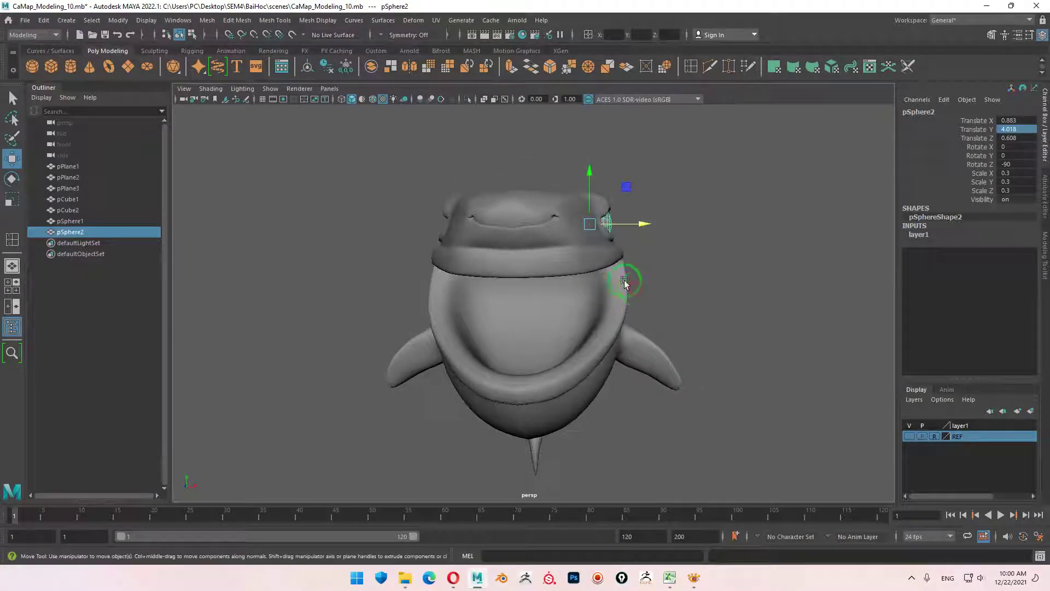
pyautogui.doubleClick(1021, 148)
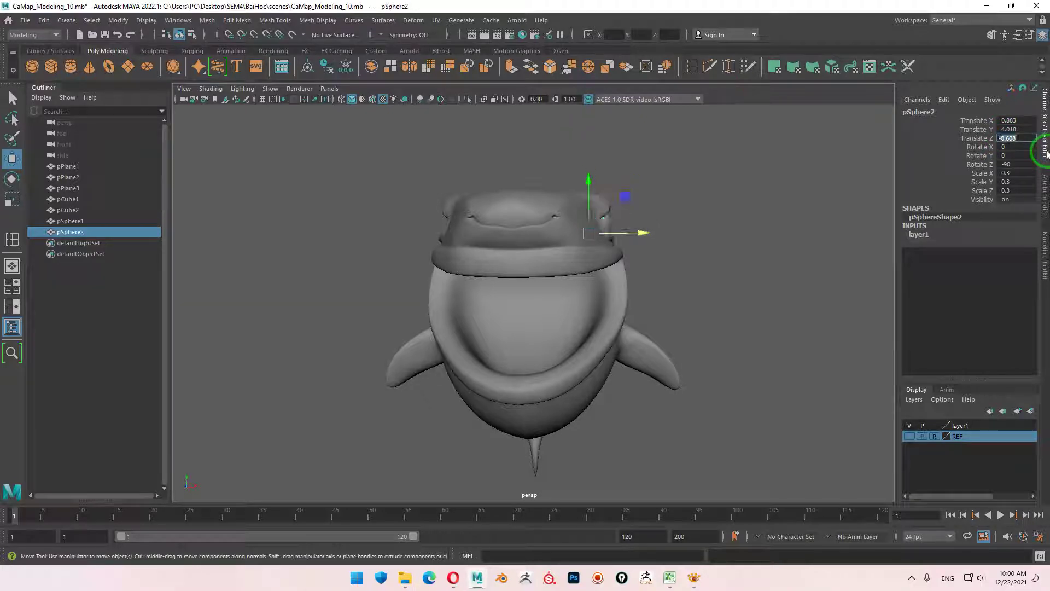
pyautogui.moveTo(628, 297)
pyautogui.keyDown('alt'); pyautogui.mouseDown()
pyautogui.moveTo(654, 347)
pyautogui.moveTo(699, 346)
pyautogui.mouseUp(); pyautogui.keyUp('alt')
pyautogui.hotkey('ctrl', 'z')
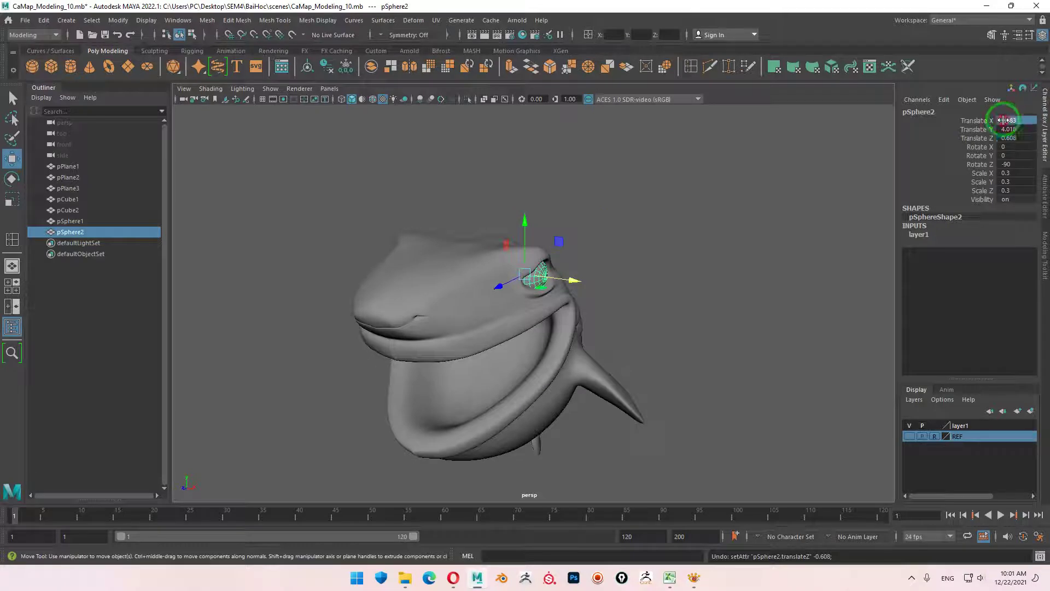
pyautogui.doubleClick(1006, 120)
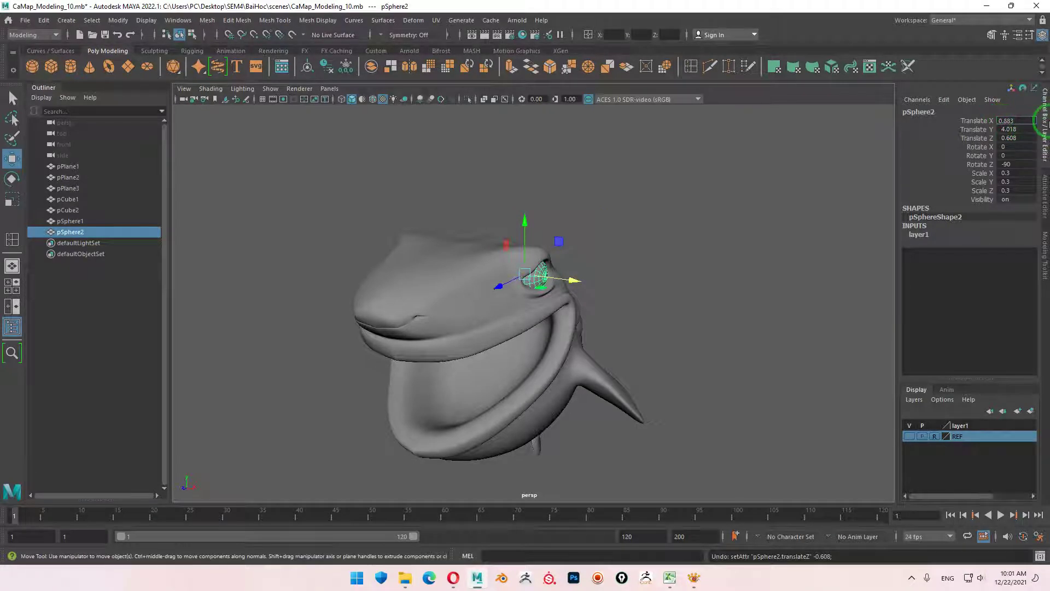
pyautogui.press('Return')
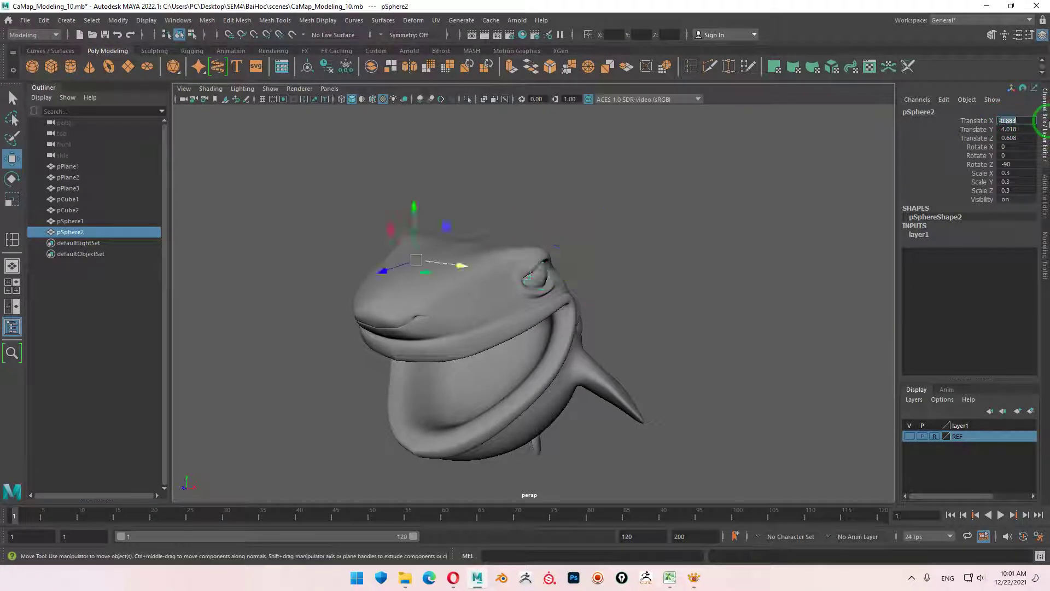
pyautogui.moveTo(726, 356)
pyautogui.keyDown('alt'); pyautogui.mouseDown()
pyautogui.moveTo(616, 328)
pyautogui.moveTo(707, 335)
pyautogui.moveTo(592, 313)
pyautogui.moveTo(470, 329)
pyautogui.moveTo(472, 351)
pyautogui.moveTo(548, 345)
pyautogui.moveTo(680, 368)
pyautogui.mouseUp(); pyautogui.keyUp('alt')
pyautogui.click(666, 341)
pyautogui.scroll(3, 665, 352)
pyautogui.scroll(4, 586, 343)
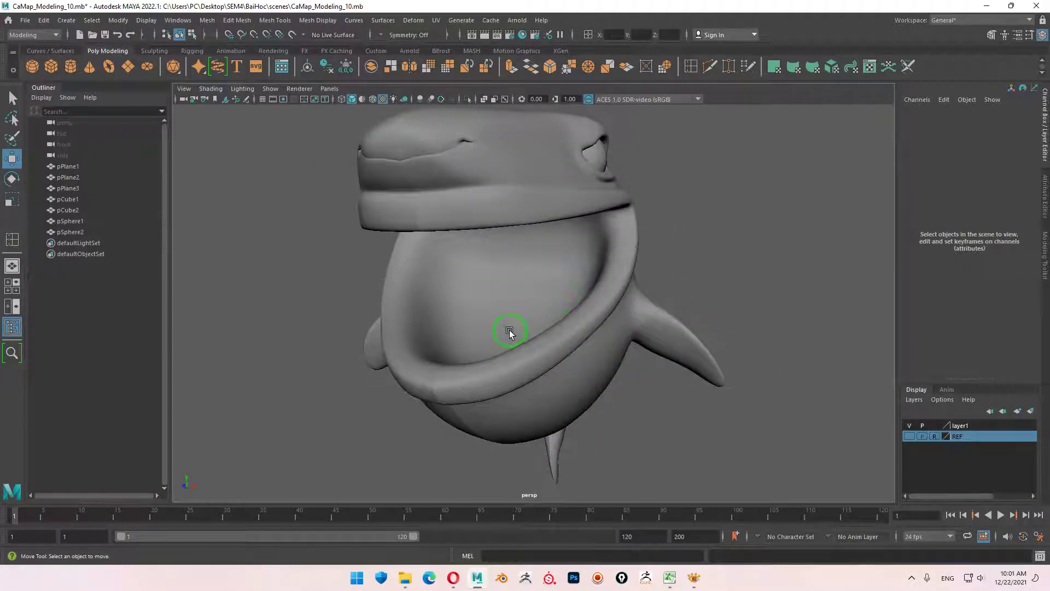
pyautogui.keyDown('alt'); pyautogui.moveTo(509, 330); pyautogui.dragTo(457, 327); pyautogui.keyUp('alt')
pyautogui.scroll(-2, 579, 352)
pyautogui.moveTo(345, 238)
pyautogui.keyDown('alt'); pyautogui.mouseDown()
pyautogui.moveTo(578, 352)
pyautogui.moveTo(515, 344)
pyautogui.moveTo(562, 328)
pyautogui.moveTo(572, 339)
pyautogui.mouseUp(); pyautogui.keyUp('alt')
pyautogui.moveTo(609, 402)
pyautogui.keyDown('alt'); pyautogui.mouseDown()
pyautogui.moveTo(483, 383)
pyautogui.moveTo(523, 392)
pyautogui.moveTo(593, 386)
pyautogui.moveTo(606, 375)
pyautogui.moveTo(576, 375)
pyautogui.mouseUp(); pyautogui.keyUp('alt')
pyautogui.keyDown('alt'); pyautogui.moveTo(575, 375); pyautogui.dragTo(722, 419, button='right'); pyautogui.keyUp('alt')
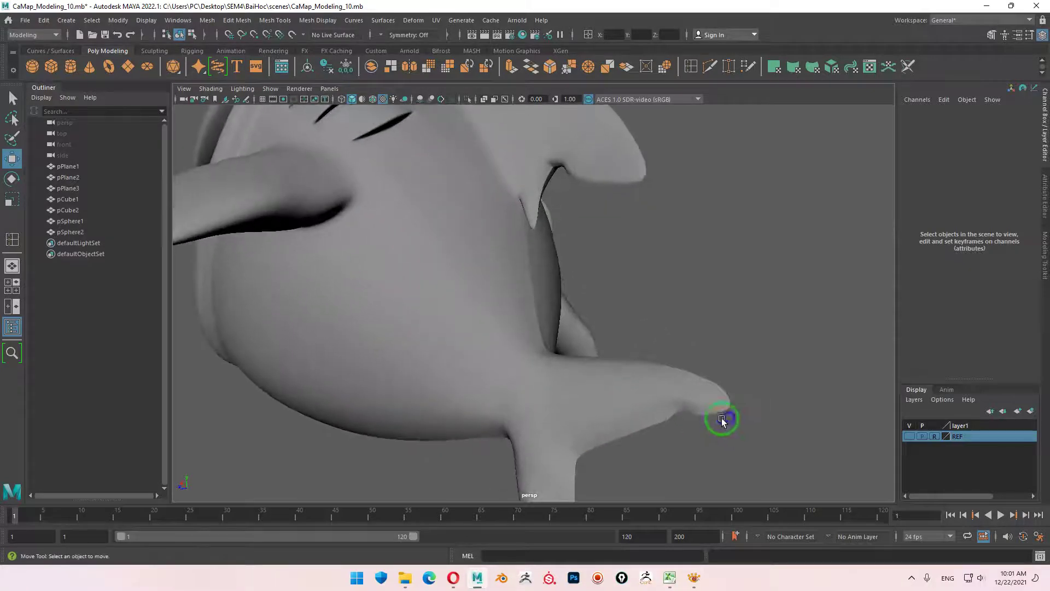
pyautogui.keyDown('alt'); pyautogui.moveTo(641, 400); pyautogui.dragTo(539, 388, button='right'); pyautogui.keyUp('alt')
pyautogui.click(539, 388)
# - Delete all construction history and switch the shark back to low-poly display
pyautogui.keyDown('alt'); pyautogui.moveTo(614, 401); pyautogui.dragTo(676, 372); pyautogui.keyUp('alt')
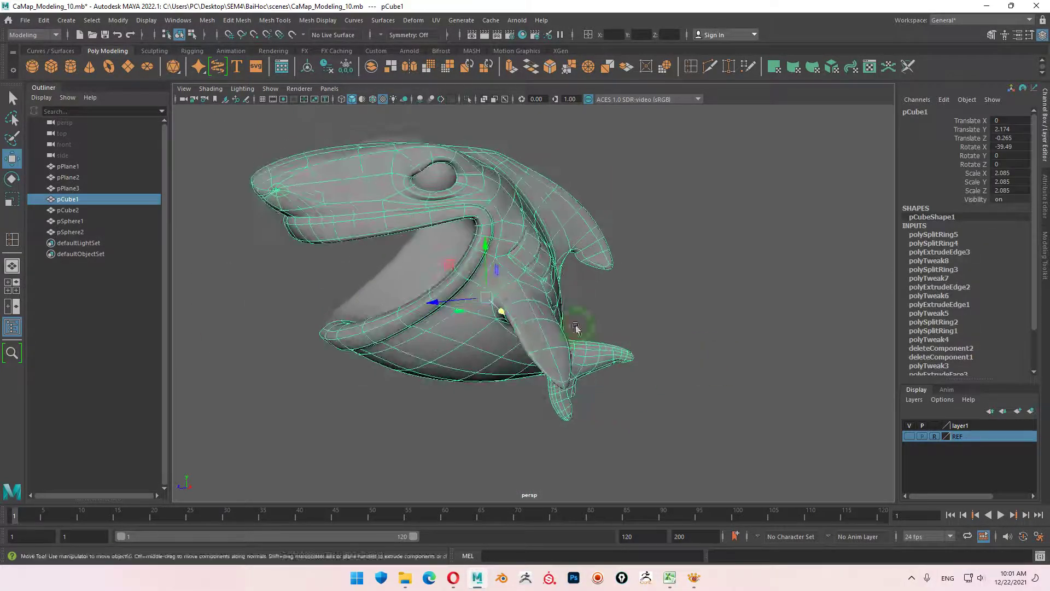
pyautogui.click(44, 21)
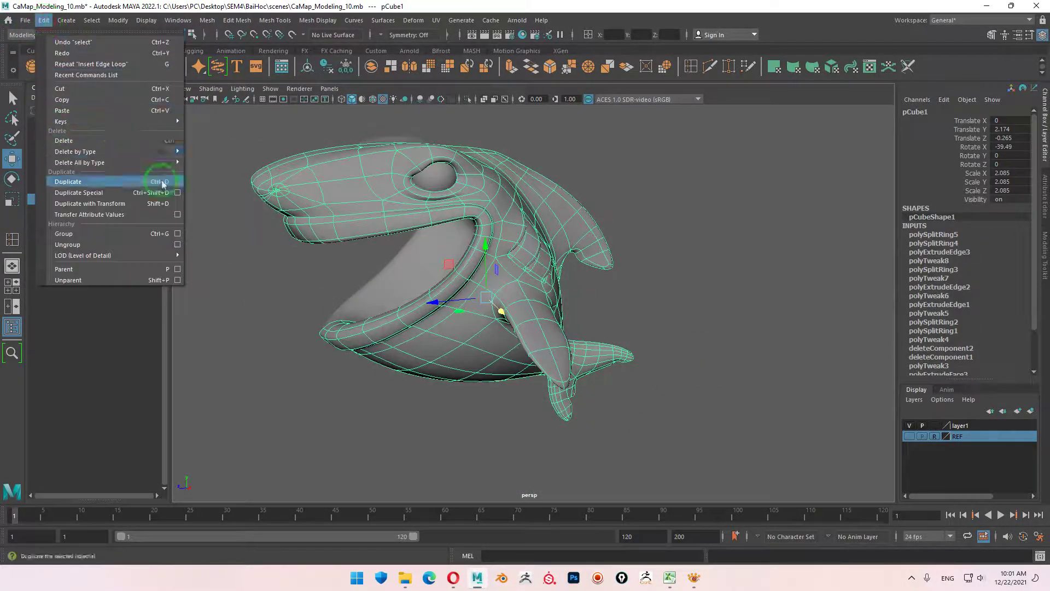
pyautogui.moveTo(80, 162)
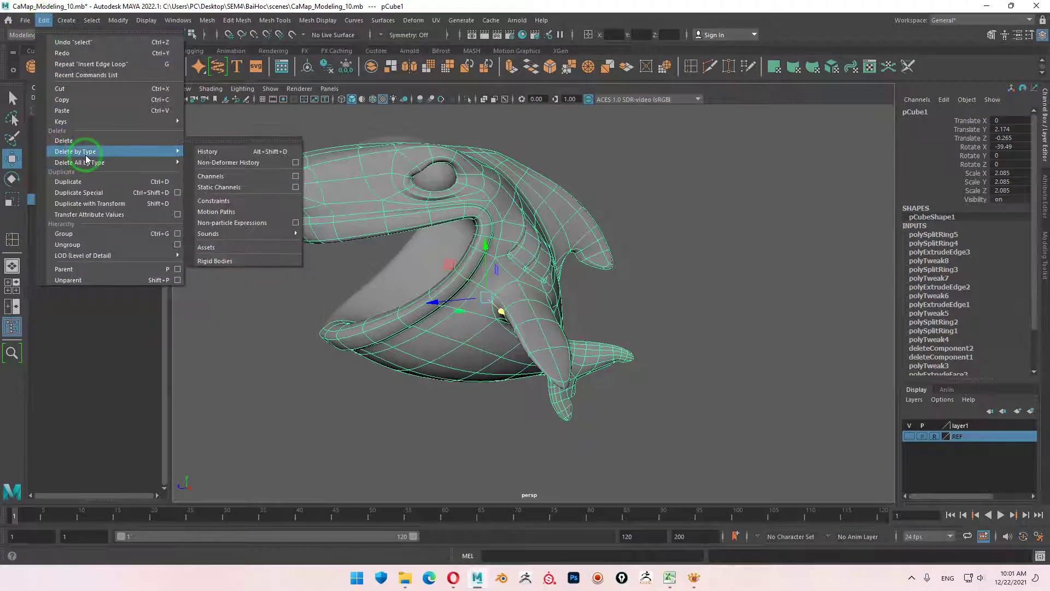
pyautogui.click(207, 151)
pyautogui.click(19, 24)
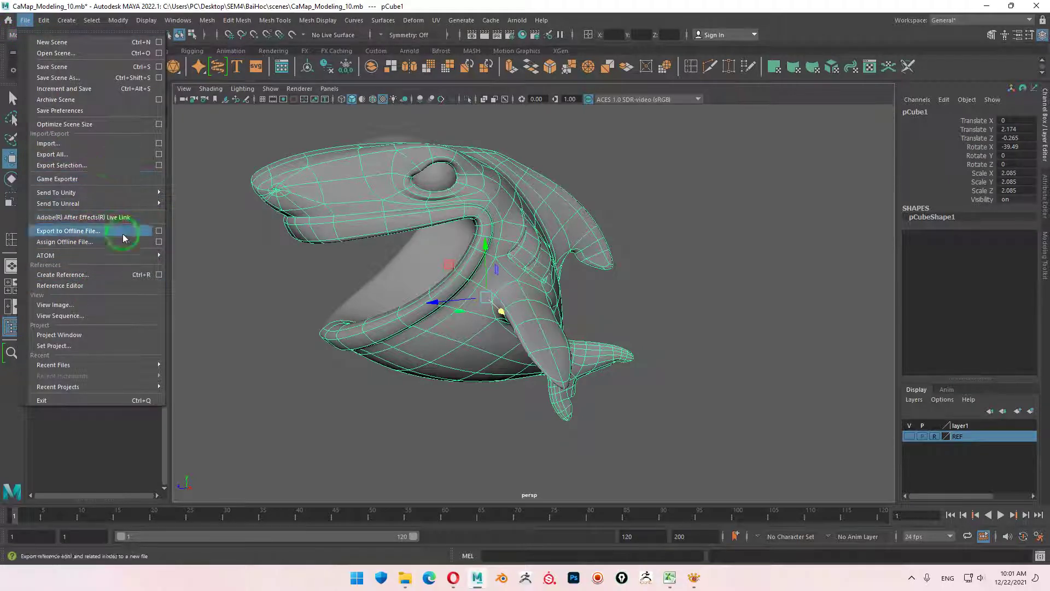
pyautogui.click(58, 78)
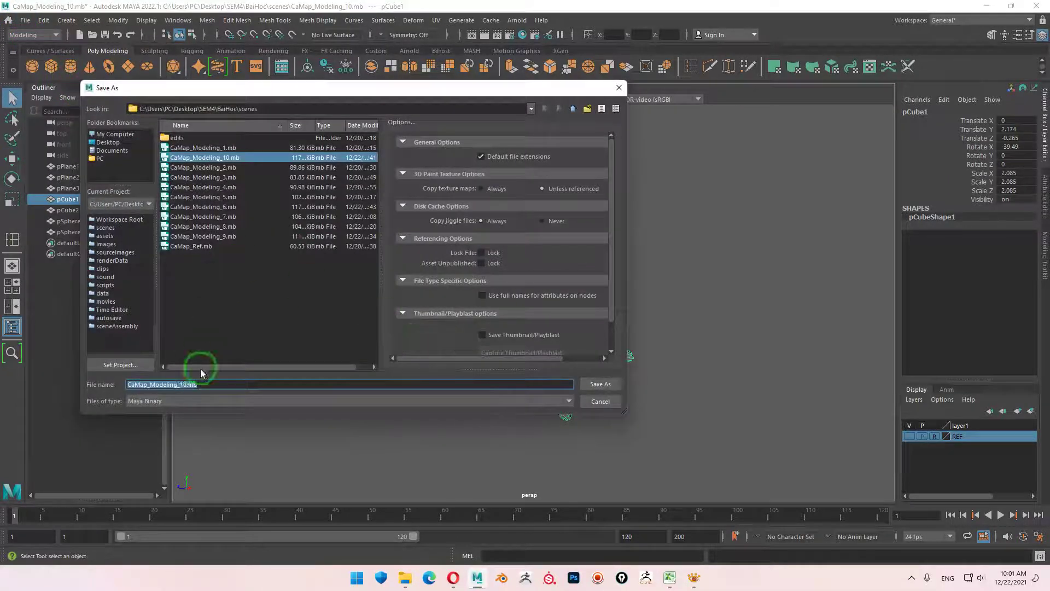
pyautogui.click(599, 401)
pyautogui.press('w')
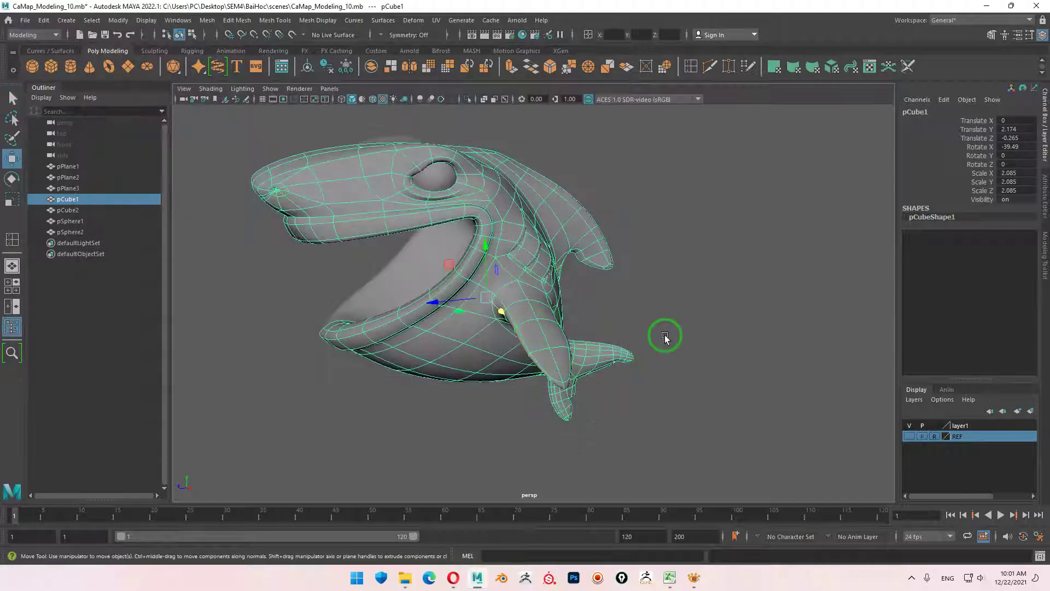
pyautogui.press('1')
pyautogui.press('f')
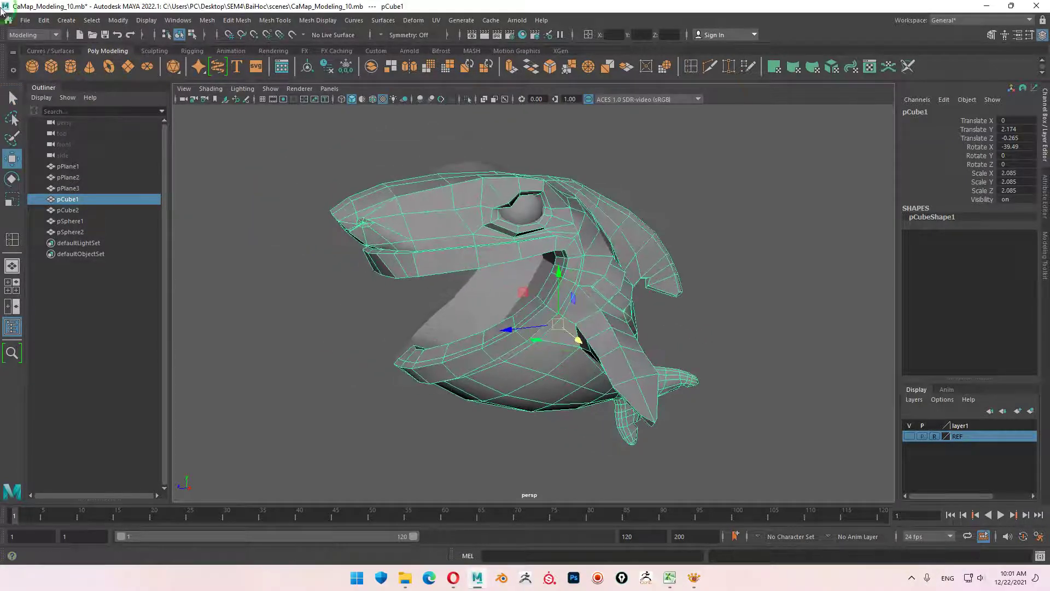
# - Save the scene as CaMap_Modeling_11.mb
pyautogui.click(30, 21)
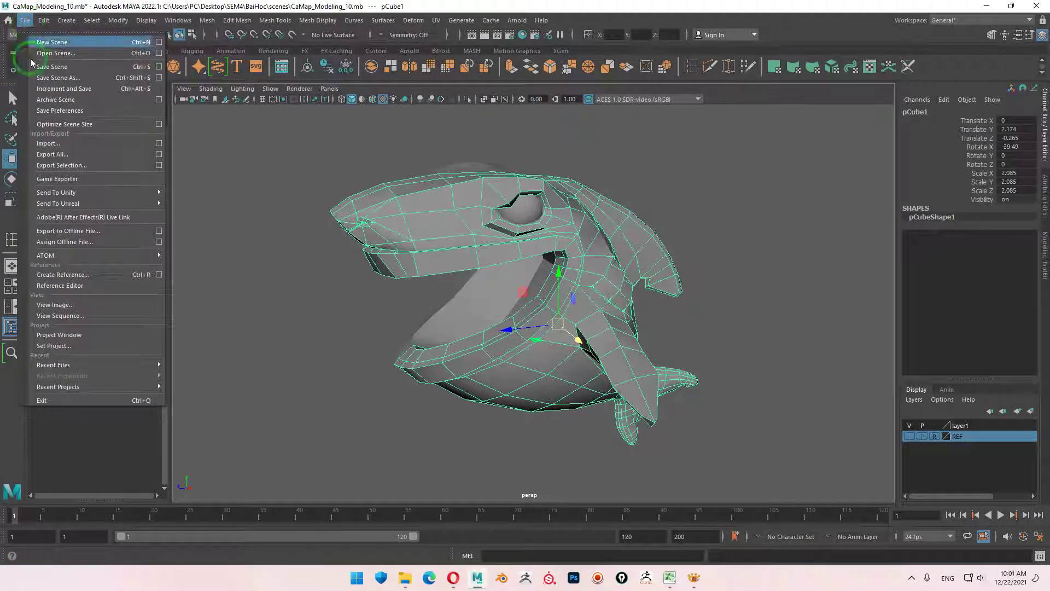
pyautogui.click(65, 80)
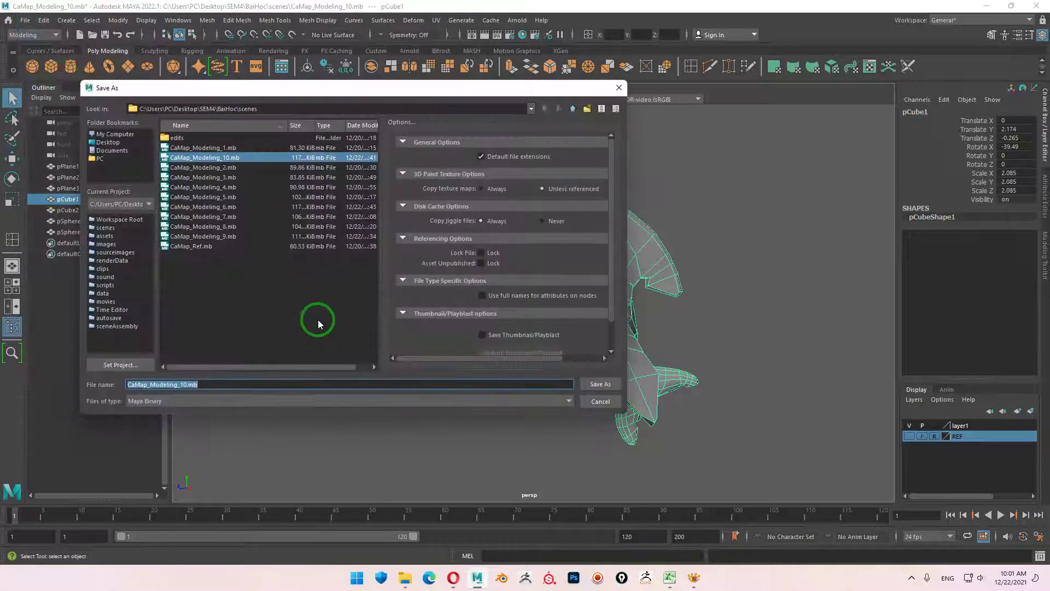
pyautogui.click(184, 384)
pyautogui.press('Delete')
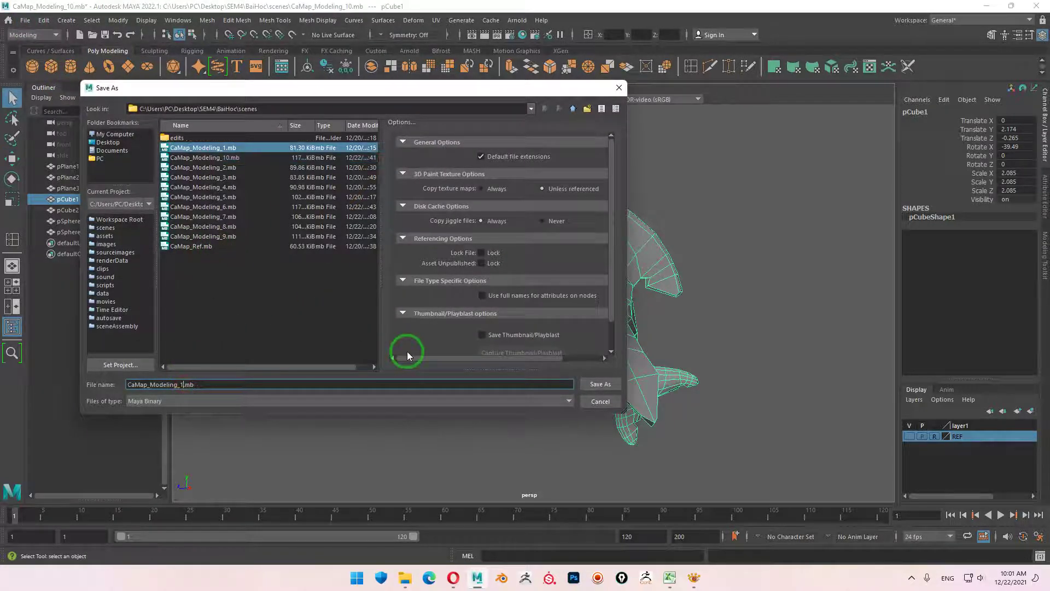
pyautogui.write('2')
pyautogui.press('BackSpace')
pyautogui.write('1')
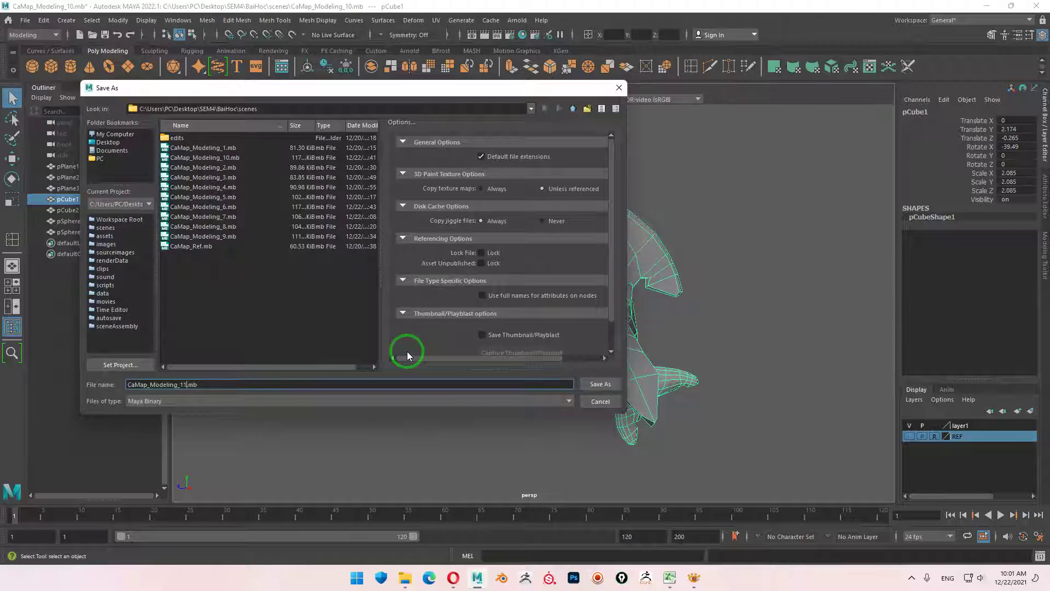
pyautogui.press('Return')
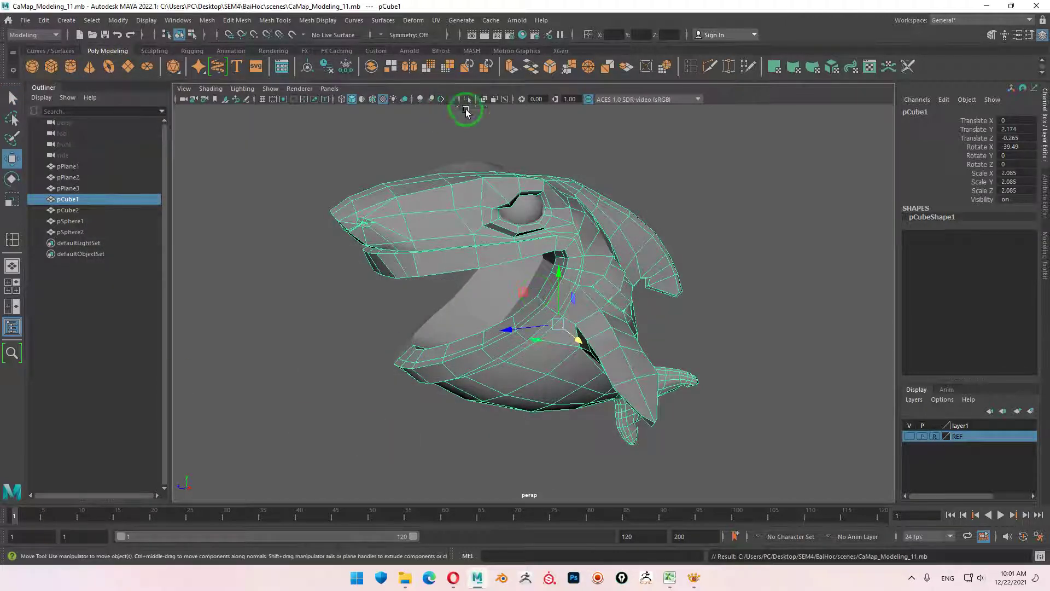
pyautogui.keyDown('alt'); pyautogui.moveTo(465, 112); pyautogui.dragTo(541, 230); pyautogui.keyUp('alt')
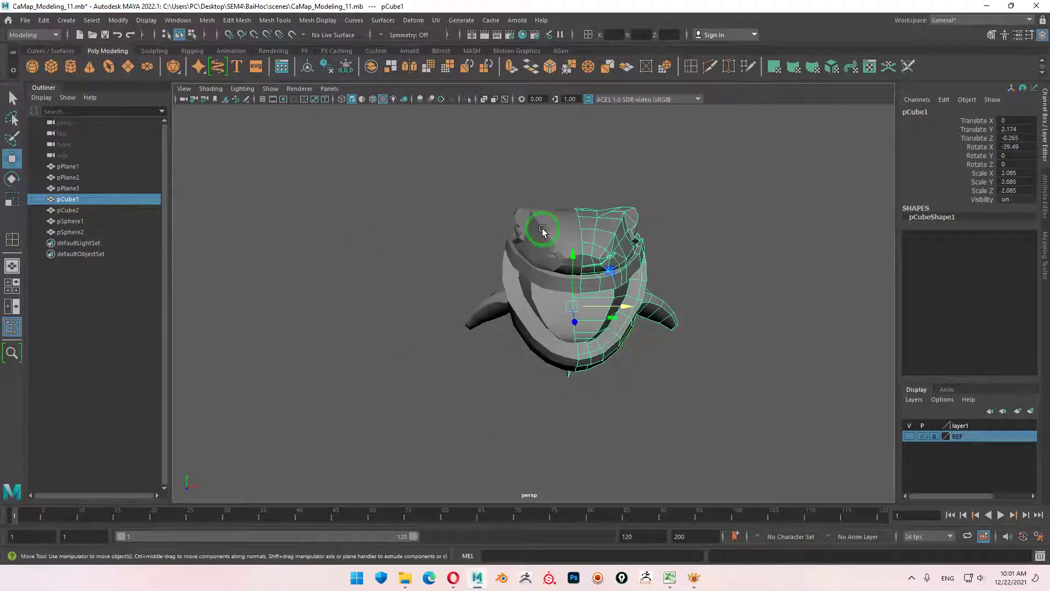
# - Delete the separate mirrored half pCube2 and select pCube1
pyautogui.click(542, 230)
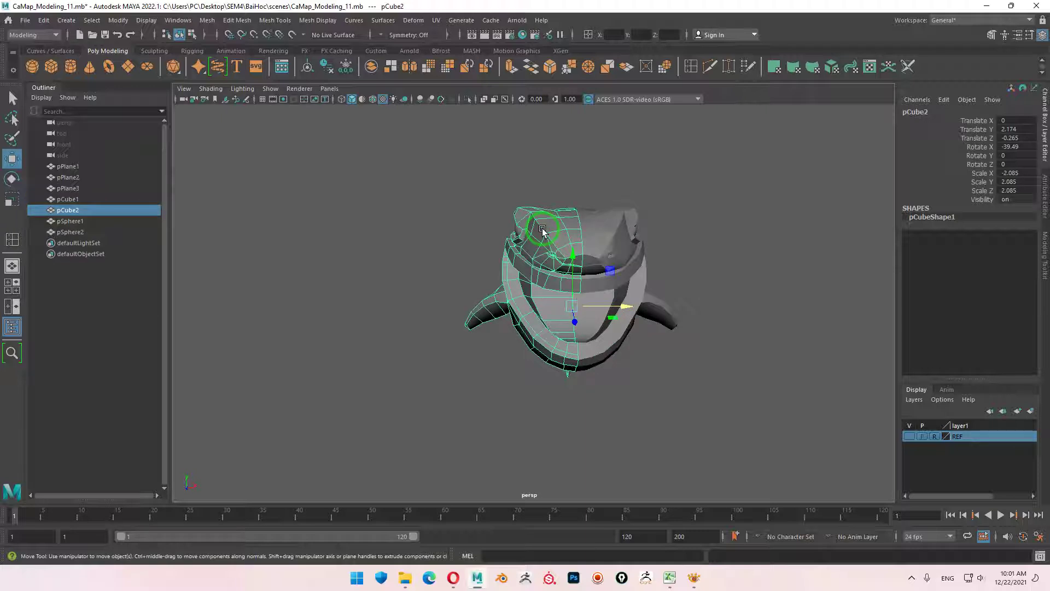
pyautogui.press('Delete')
pyautogui.click(606, 253)
pyautogui.keyDown('alt'); pyautogui.moveTo(606, 252); pyautogui.dragTo(536, 257); pyautogui.keyUp('alt')
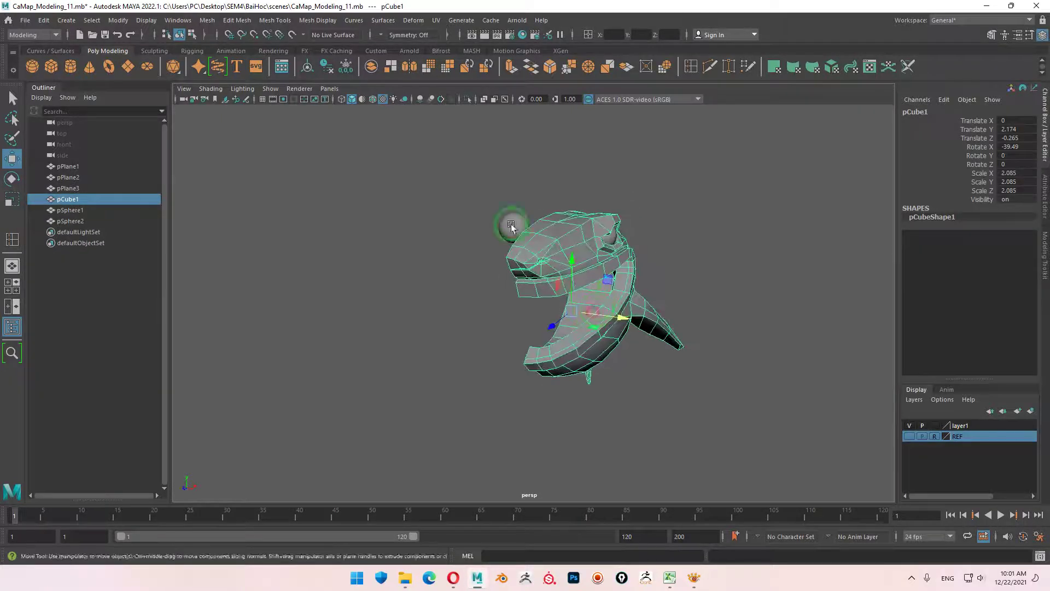
# - Mirror pCube1 across world X with merged seam to form the full shark body
pyautogui.click(208, 21)
pyautogui.click(246, 192)
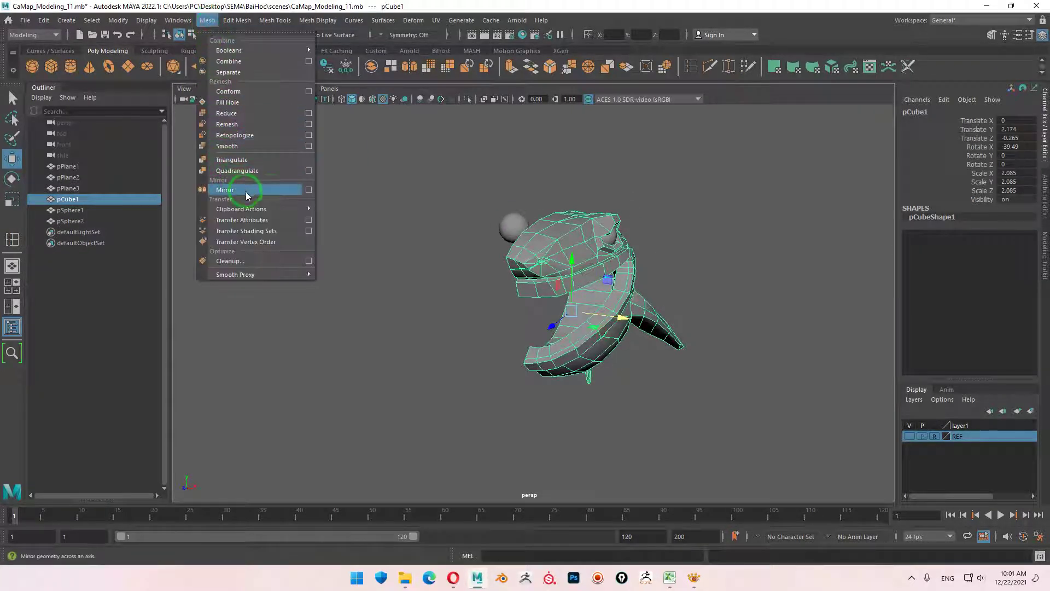
pyautogui.click(311, 192)
pyautogui.moveTo(486, 262)
pyautogui.keyDown('alt'); pyautogui.mouseDown()
pyautogui.moveTo(619, 303)
pyautogui.moveTo(598, 311)
pyautogui.mouseUp(); pyautogui.keyUp('alt')
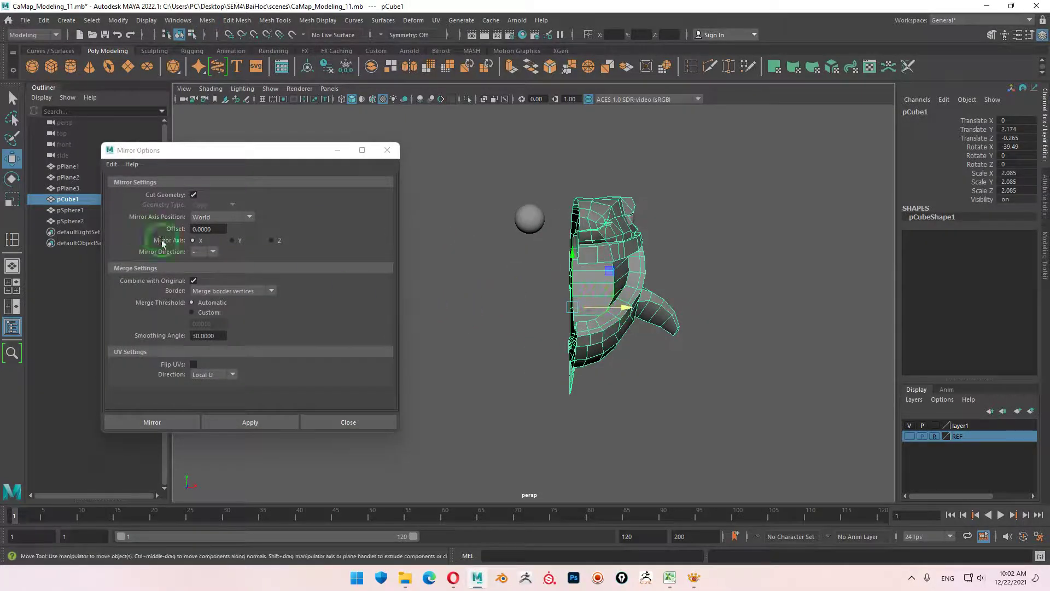
pyautogui.click(201, 252)
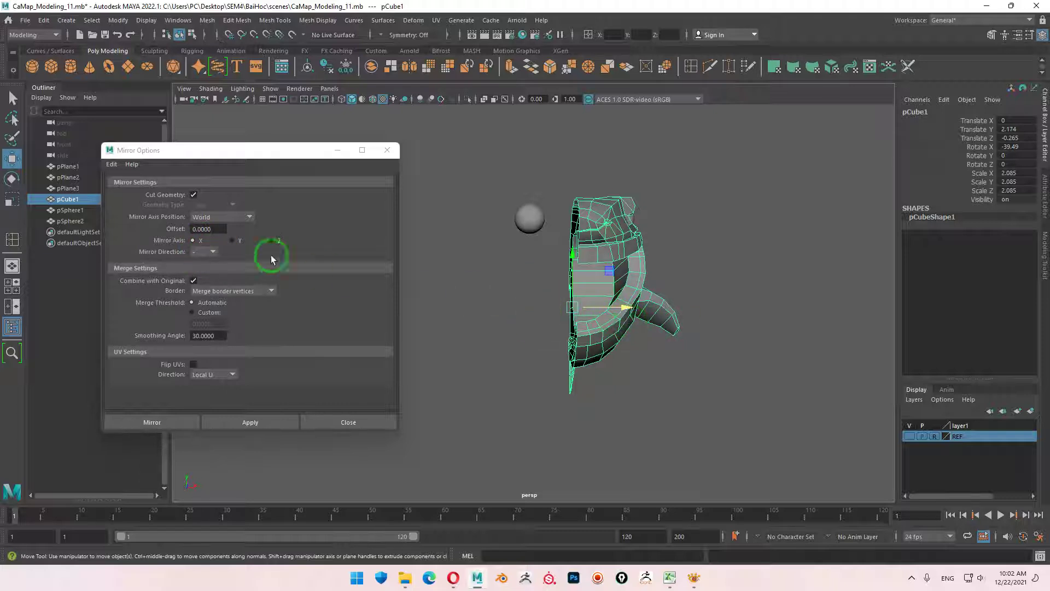
pyautogui.click(164, 425)
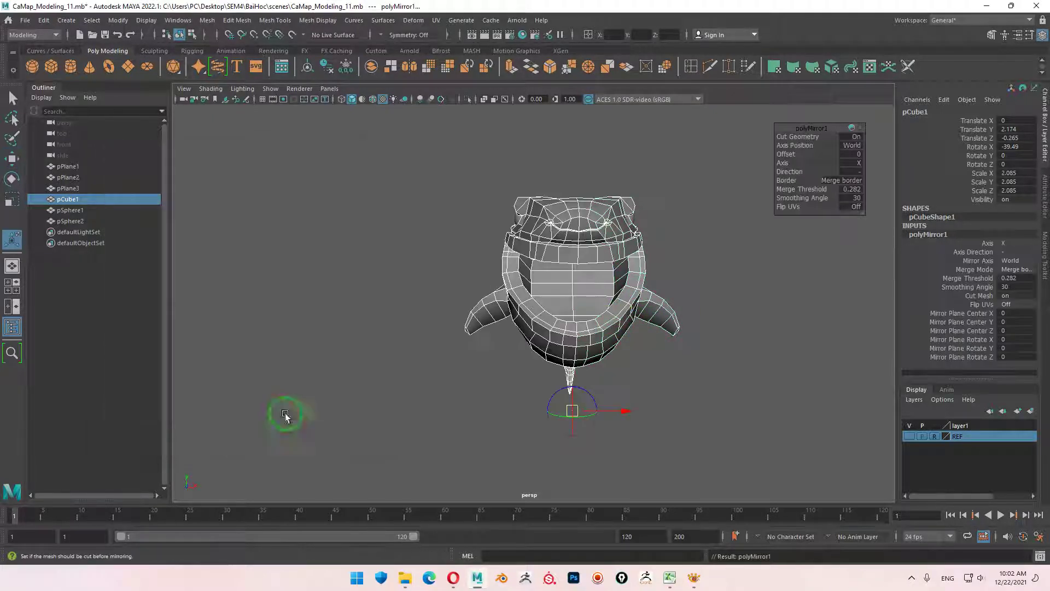
pyautogui.scroll(3, 786, 386)
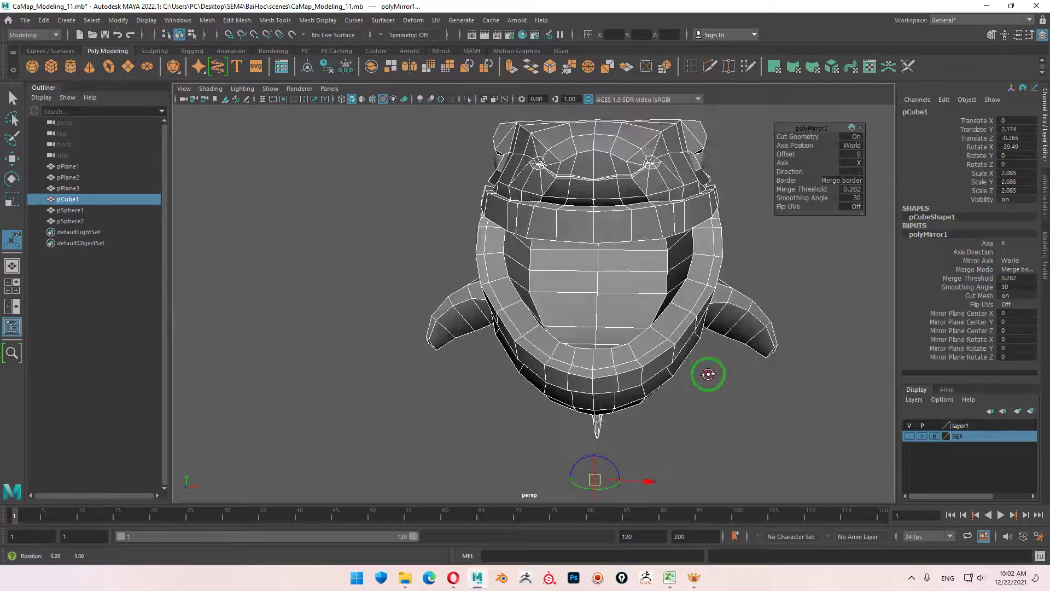
pyautogui.keyDown('alt'); pyautogui.moveTo(710, 371); pyautogui.dragTo(704, 352); pyautogui.keyUp('alt')
pyautogui.scroll(3, 647, 363)
pyautogui.scroll(3, 680, 339)
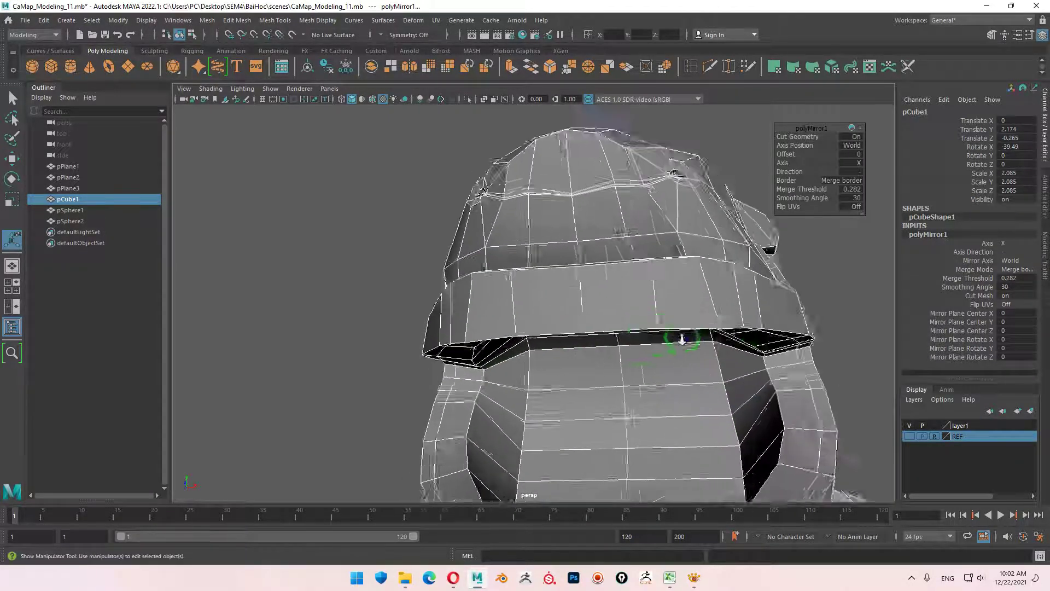
pyautogui.scroll(3, 710, 392)
pyautogui.moveTo(710, 392)
pyautogui.keyDown('alt'); pyautogui.mouseDown()
pyautogui.moveTo(624, 303)
pyautogui.moveTo(622, 399)
pyautogui.moveTo(668, 370)
pyautogui.moveTo(671, 391)
pyautogui.moveTo(616, 317)
pyautogui.moveTo(511, 293)
pyautogui.moveTo(517, 302)
pyautogui.moveTo(658, 284)
pyautogui.moveTo(543, 321)
pyautogui.moveTo(574, 312)
pyautogui.moveTo(586, 352)
pyautogui.moveTo(722, 368)
pyautogui.moveTo(741, 350)
pyautogui.moveTo(628, 326)
pyautogui.moveTo(652, 282)
pyautogui.moveTo(538, 309)
pyautogui.mouseUp(); pyautogui.keyUp('alt')
pyautogui.scroll(-2, 593, 322)
pyautogui.scroll(3, 699, 335)
pyautogui.scroll(-5, 577, 302)
pyautogui.rightClick(651, 280)
# - Deselect the shark and orbit around its top, back and tail
pyautogui.click(661, 275)
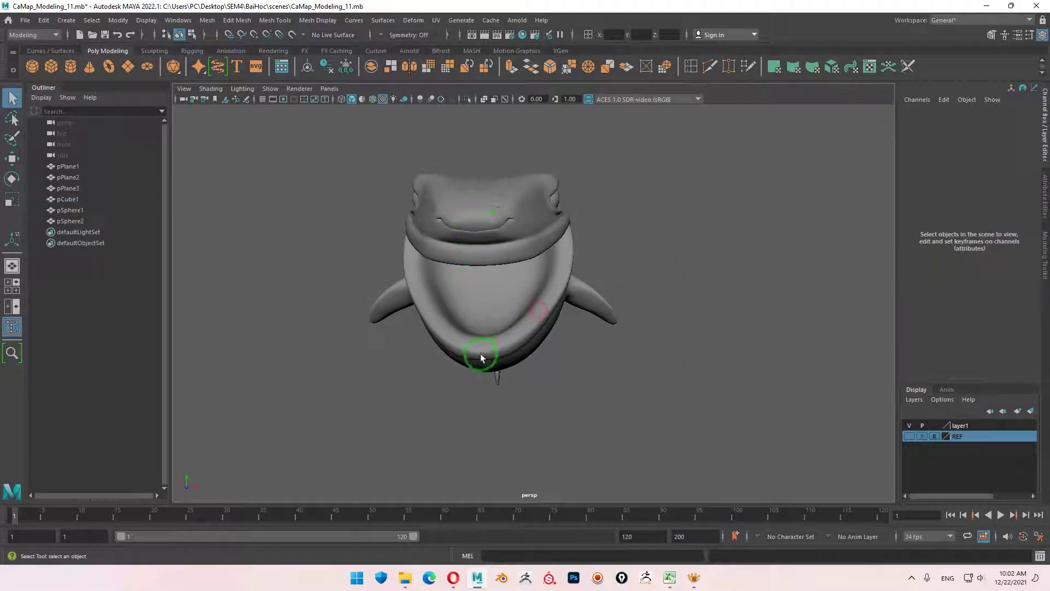
pyautogui.keyDown('alt'); pyautogui.moveTo(506, 238); pyautogui.dragTo(503, 318); pyautogui.keyUp('alt')
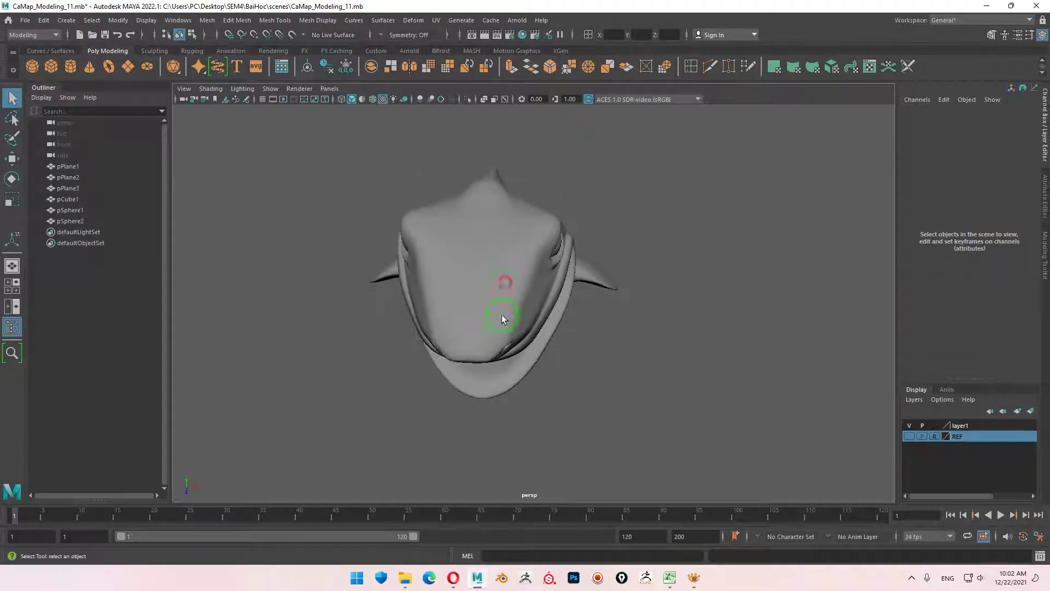
pyautogui.moveTo(492, 184)
pyautogui.keyDown('alt'); pyautogui.mouseDown()
pyautogui.moveTo(485, 339)
pyautogui.moveTo(497, 283)
pyautogui.mouseUp(); pyautogui.keyUp('alt')
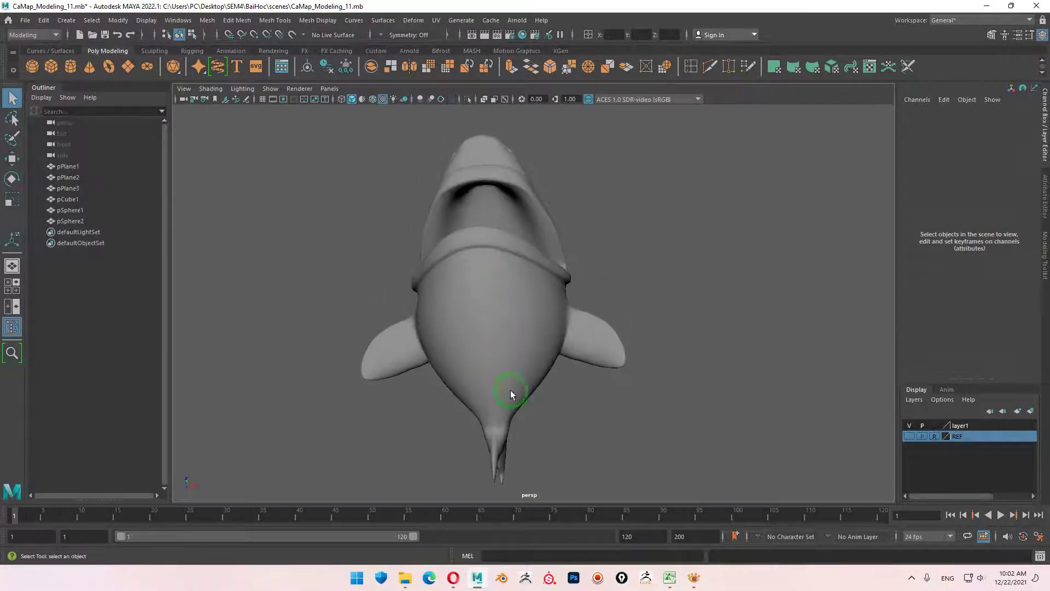
pyautogui.moveTo(511, 393)
pyautogui.keyDown('alt'); pyautogui.mouseDown()
pyautogui.moveTo(497, 375)
pyautogui.moveTo(450, 399)
pyautogui.mouseUp(); pyautogui.keyUp('alt')
pyautogui.keyDown('alt'); pyautogui.moveTo(450, 398); pyautogui.dragTo(837, 405, button='right'); pyautogui.keyUp('alt')
pyautogui.keyDown('alt'); pyautogui.moveTo(836, 405); pyautogui.dragTo(605, 298); pyautogui.keyUp('alt')
pyautogui.moveTo(535, 399)
pyautogui.keyDown('alt'); pyautogui.mouseDown()
pyautogui.moveTo(543, 412)
pyautogui.moveTo(543, 328)
pyautogui.moveTo(515, 354)
pyautogui.moveTo(529, 397)
pyautogui.moveTo(579, 405)
pyautogui.moveTo(628, 375)
pyautogui.moveTo(576, 340)
pyautogui.moveTo(612, 306)
pyautogui.moveTo(549, 347)
pyautogui.moveTo(600, 326)
pyautogui.moveTo(720, 335)
pyautogui.moveTo(698, 368)
pyautogui.moveTo(614, 338)
pyautogui.moveTo(499, 332)
pyautogui.moveTo(519, 324)
pyautogui.mouseUp(); pyautogui.keyUp('alt')
pyautogui.scroll(2, 597, 326)
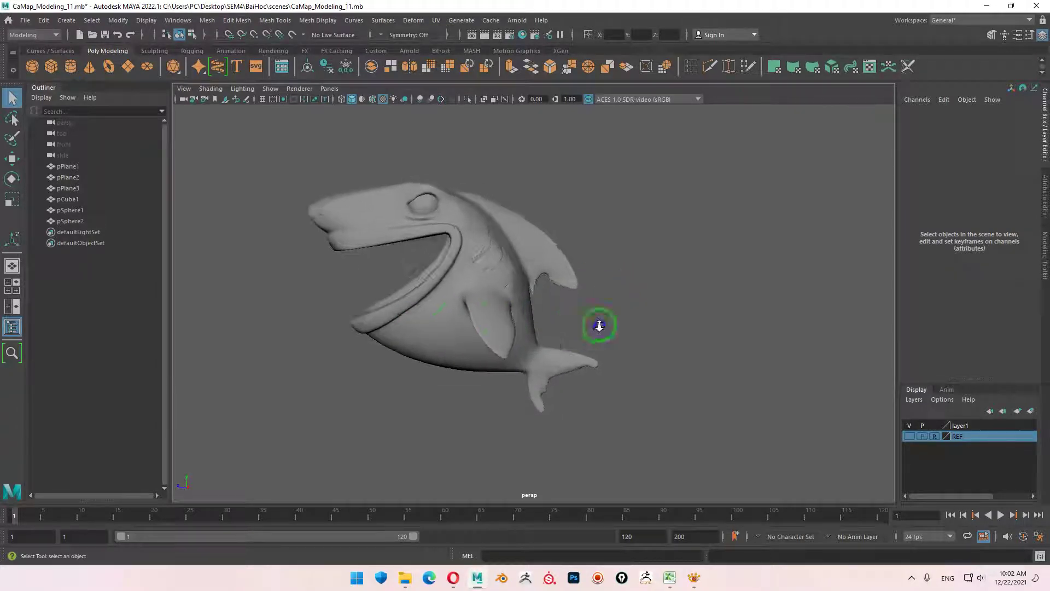
pyautogui.scroll(3, 640, 311)
pyautogui.moveTo(598, 326)
pyautogui.keyDown('alt'); pyautogui.mouseDown()
pyautogui.moveTo(640, 312)
pyautogui.moveTo(597, 305)
pyautogui.mouseUp(); pyautogui.keyUp('alt')
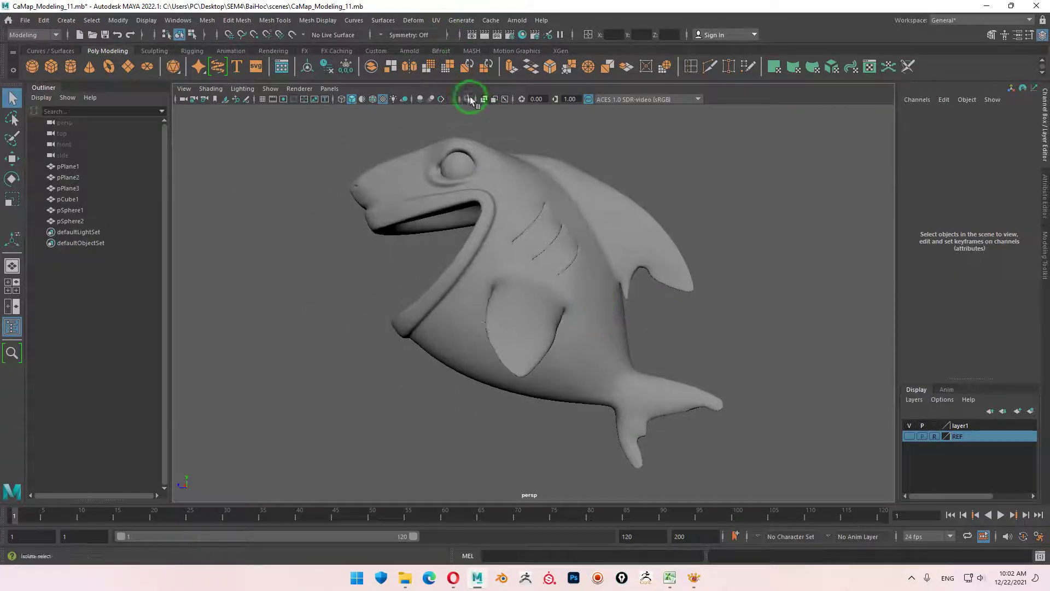
# - Enable Multisample Anti-aliasing and tumble to view the open mouth, fins, head and eye
pyautogui.click(441, 99)
pyautogui.moveTo(626, 317)
pyautogui.keyDown('alt'); pyautogui.mouseDown()
pyautogui.moveTo(507, 293)
pyautogui.moveTo(459, 300)
pyautogui.moveTo(682, 284)
pyautogui.moveTo(591, 294)
pyautogui.moveTo(561, 313)
pyautogui.moveTo(593, 328)
pyautogui.moveTo(653, 317)
pyautogui.moveTo(645, 298)
pyautogui.moveTo(555, 314)
pyautogui.moveTo(597, 312)
pyautogui.mouseUp(); pyautogui.keyUp('alt')
pyautogui.scroll(5, 478, 302)
pyautogui.scroll(-2, 613, 291)
pyautogui.scroll(2, 597, 313)
pyautogui.moveTo(605, 276)
pyautogui.keyDown('alt'); pyautogui.mouseDown()
pyautogui.moveTo(553, 336)
pyautogui.moveTo(584, 323)
pyautogui.moveTo(583, 254)
pyautogui.moveTo(557, 299)
pyautogui.mouseUp(); pyautogui.keyUp('alt')
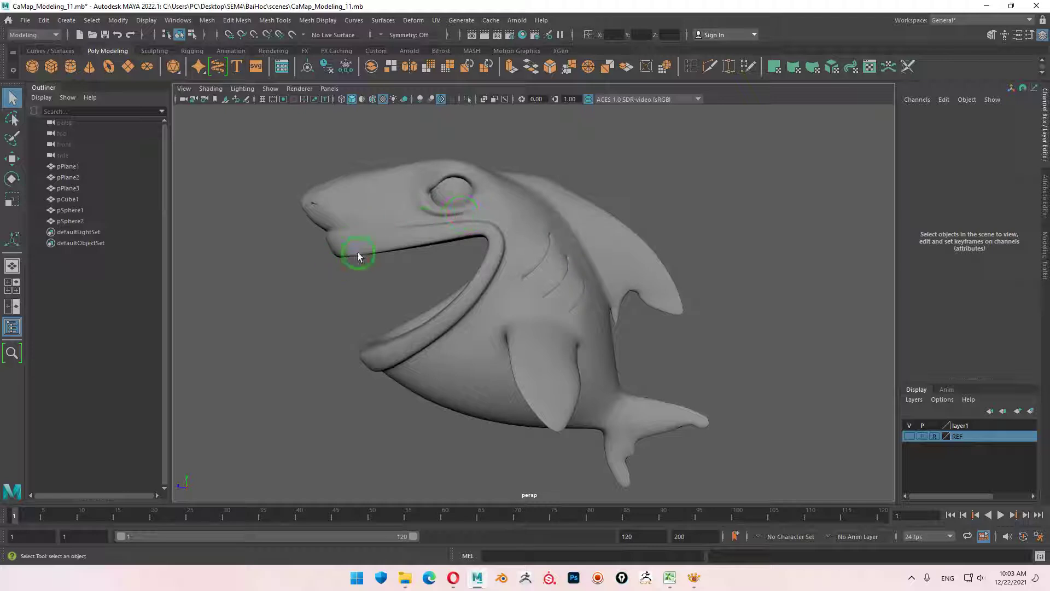
pyautogui.moveTo(358, 257)
pyautogui.keyDown('alt'); pyautogui.mouseDown()
pyautogui.moveTo(487, 265)
pyautogui.moveTo(426, 249)
pyautogui.mouseUp(); pyautogui.keyUp('alt')
pyautogui.keyDown('alt'); pyautogui.moveTo(557, 362); pyautogui.dragTo(536, 341); pyautogui.keyUp('alt')
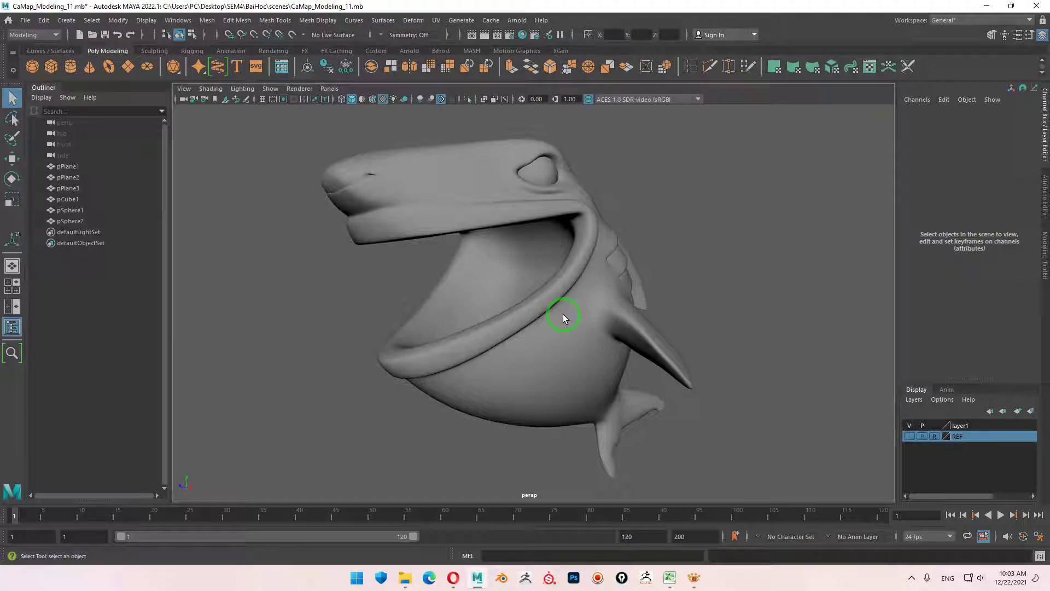
pyautogui.moveTo(690, 455)
pyautogui.keyDown('alt'); pyautogui.mouseDown()
pyautogui.moveTo(624, 366)
pyautogui.moveTo(550, 326)
pyautogui.mouseUp(); pyautogui.keyUp('alt')
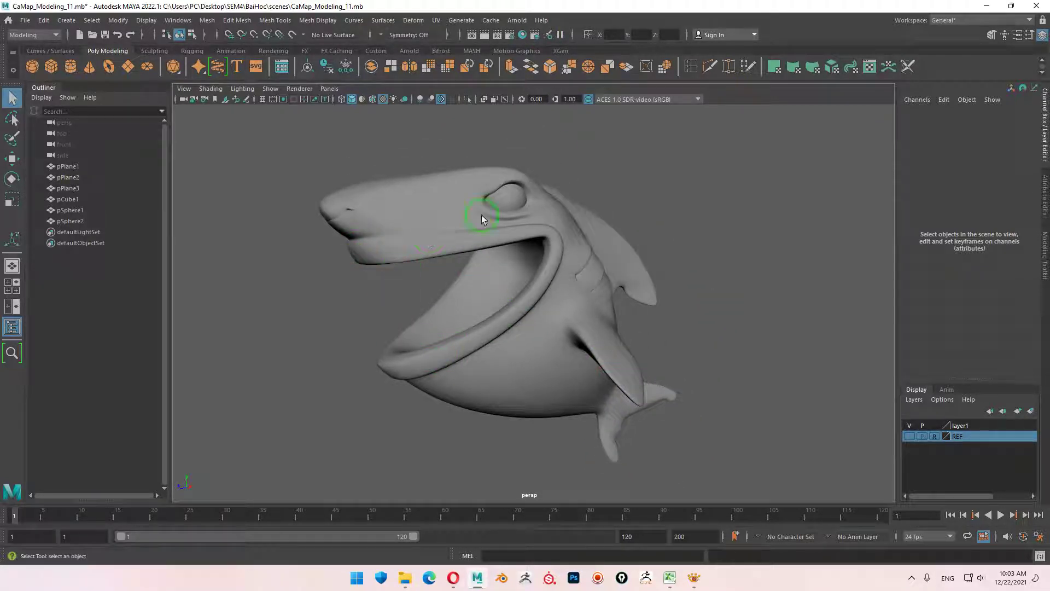
pyautogui.keyDown('alt'); pyautogui.moveTo(554, 239); pyautogui.dragTo(523, 210); pyautogui.keyUp('alt')
pyautogui.moveTo(539, 248)
pyautogui.keyDown('alt'); pyautogui.mouseDown()
pyautogui.moveTo(546, 311)
pyautogui.moveTo(680, 375)
pyautogui.moveTo(614, 382)
pyautogui.moveTo(602, 363)
pyautogui.moveTo(656, 393)
pyautogui.moveTo(545, 358)
pyautogui.mouseUp(); pyautogui.keyUp('alt')
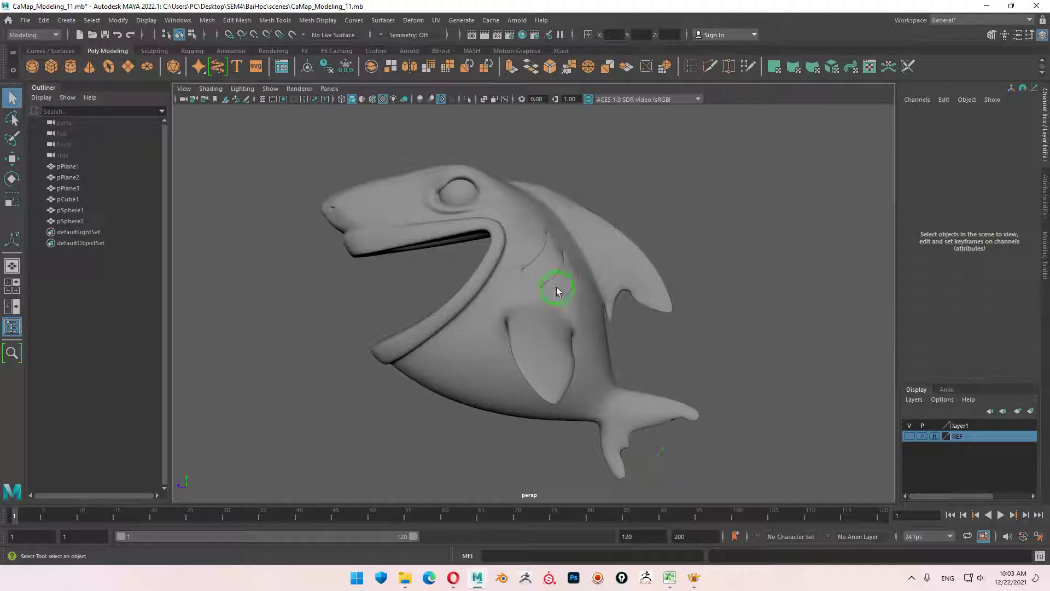
pyautogui.keyDown('alt'); pyautogui.moveTo(557, 286); pyautogui.dragTo(530, 302); pyautogui.keyUp('alt')
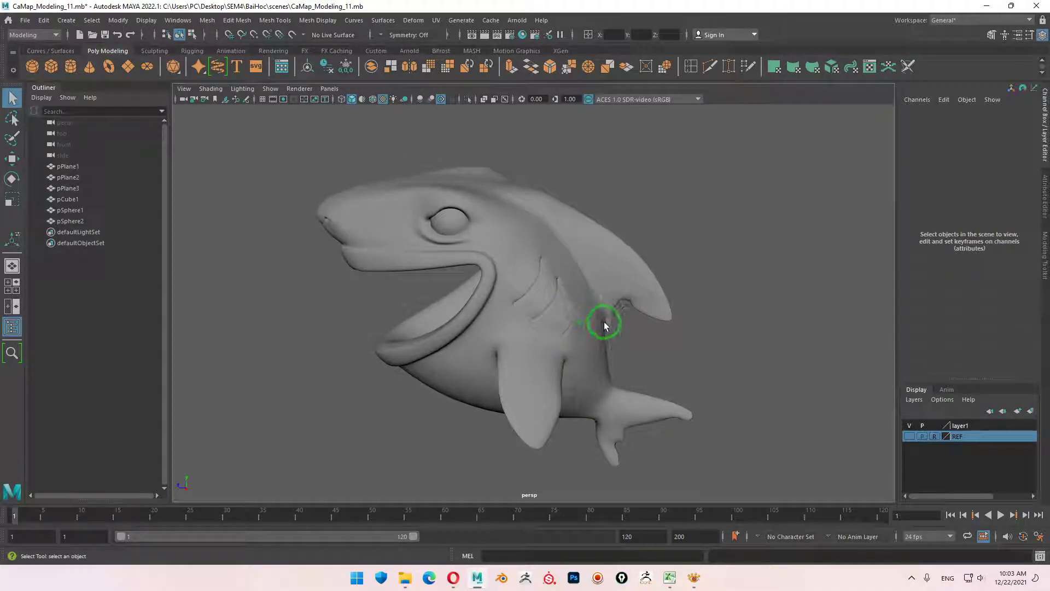